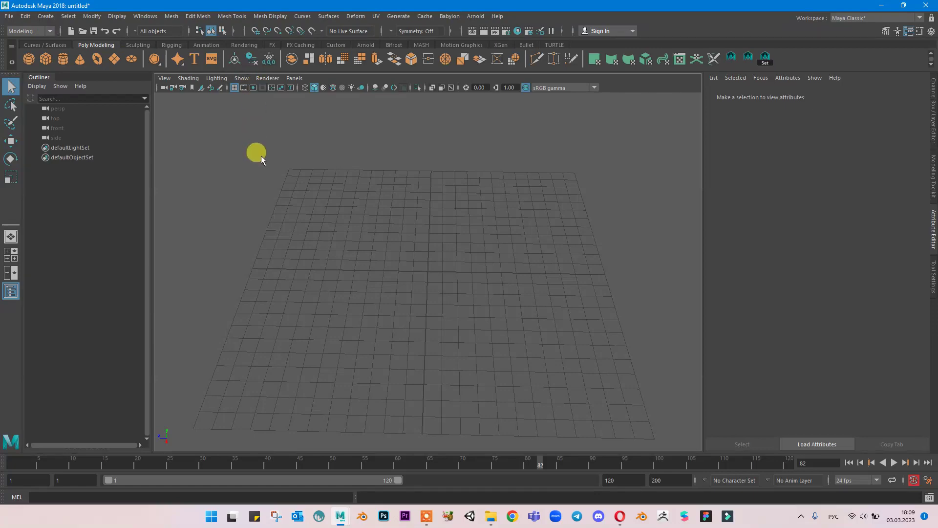
# Switch to the Opera browser and load youtube.com in the blank start page tab.
pyautogui.keyDown('alt'); pyautogui.moveTo(453, 193); pyautogui.dragTo(476, 210); pyautogui.keyUp('alt')
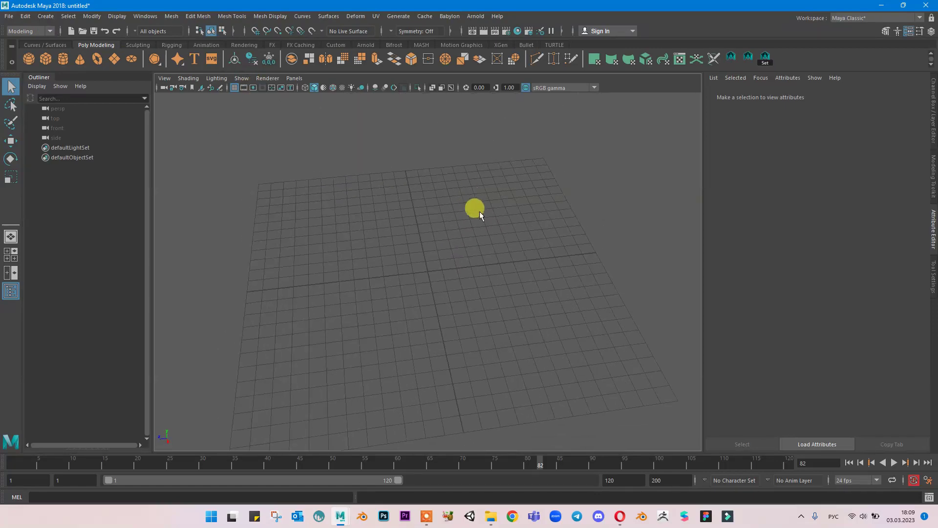
pyautogui.click(625, 522)
pyautogui.click(784, 8)
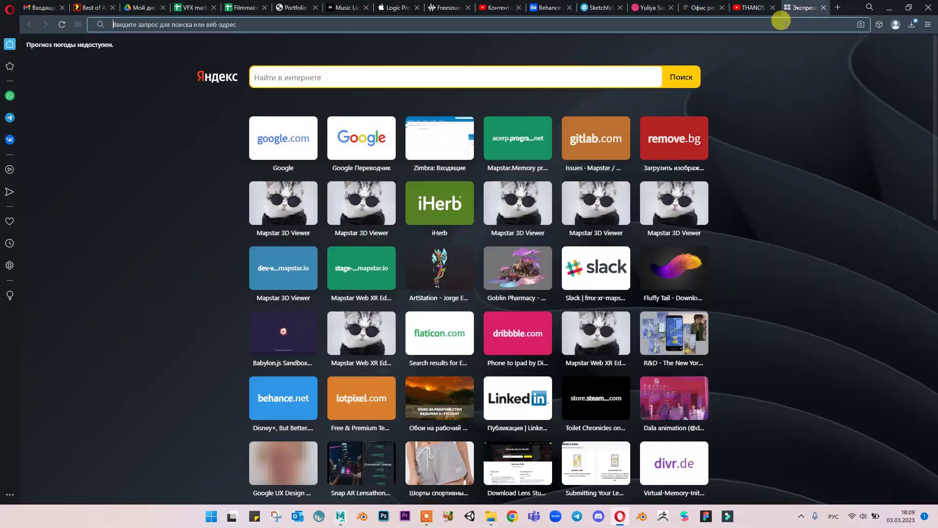
pyautogui.hotkey('alt', 'shift')
pyautogui.write('youtube.com')
pyautogui.press('Return')
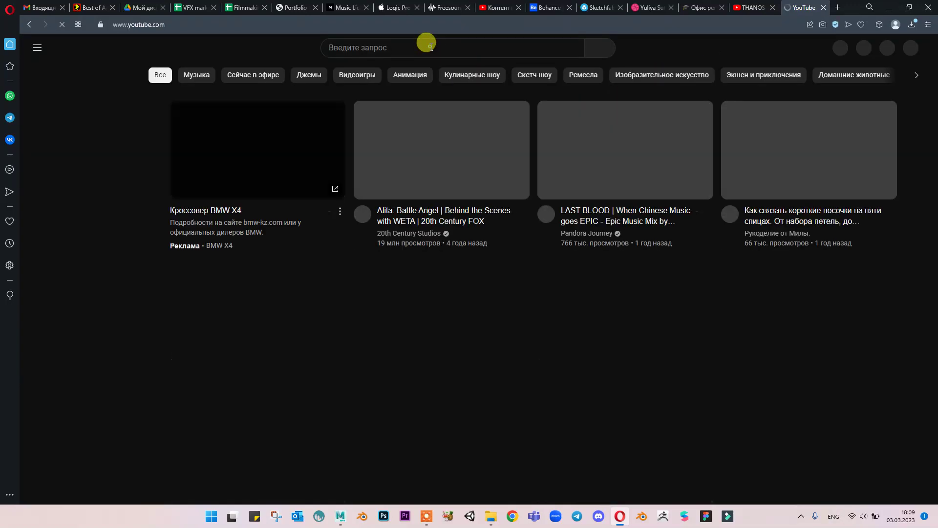
# Search YouTube for "tanos portal" and open the video "Thanos Portal Effect Study".
pyautogui.click(425, 42)
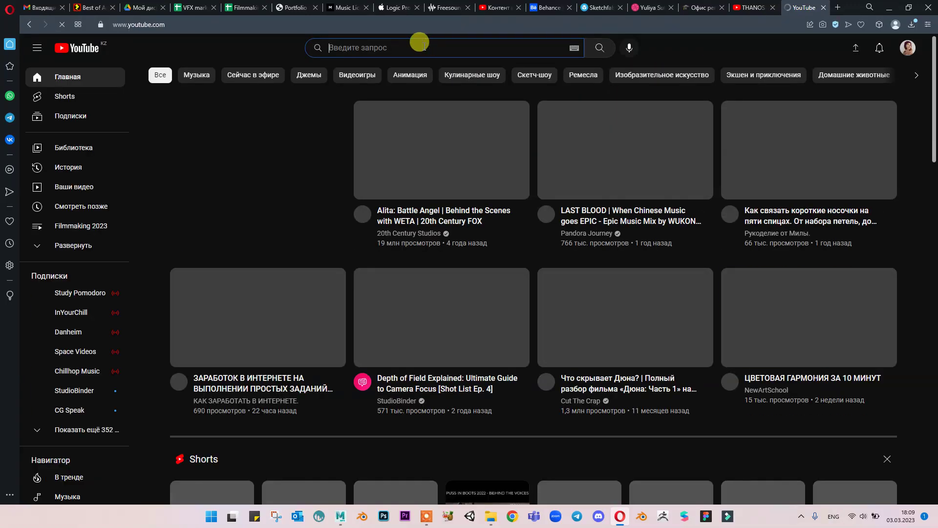
pyautogui.write('tanos port')
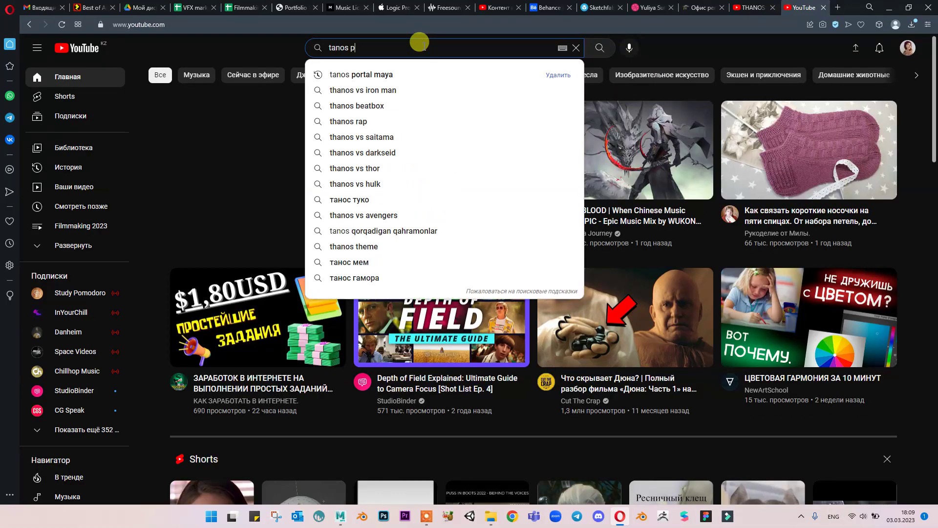
pyautogui.write('al')
pyautogui.press('Return')
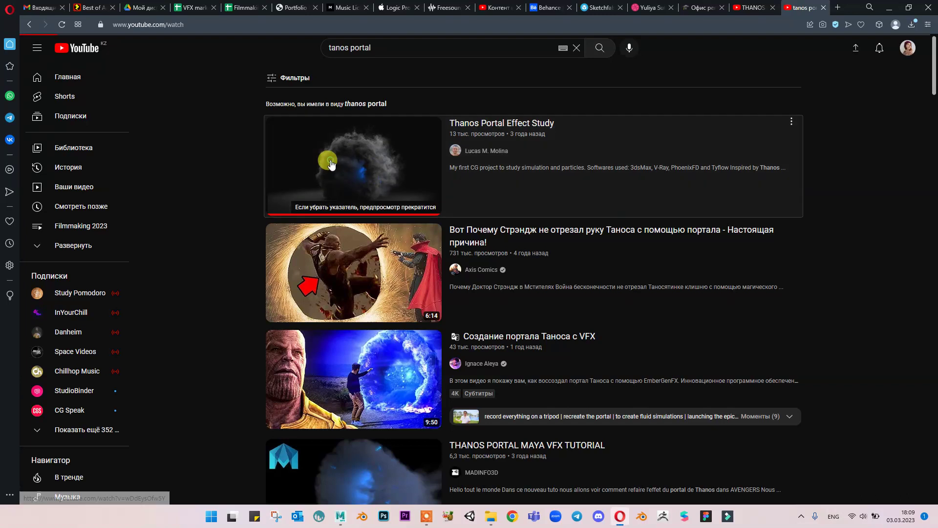
pyautogui.click(313, 179)
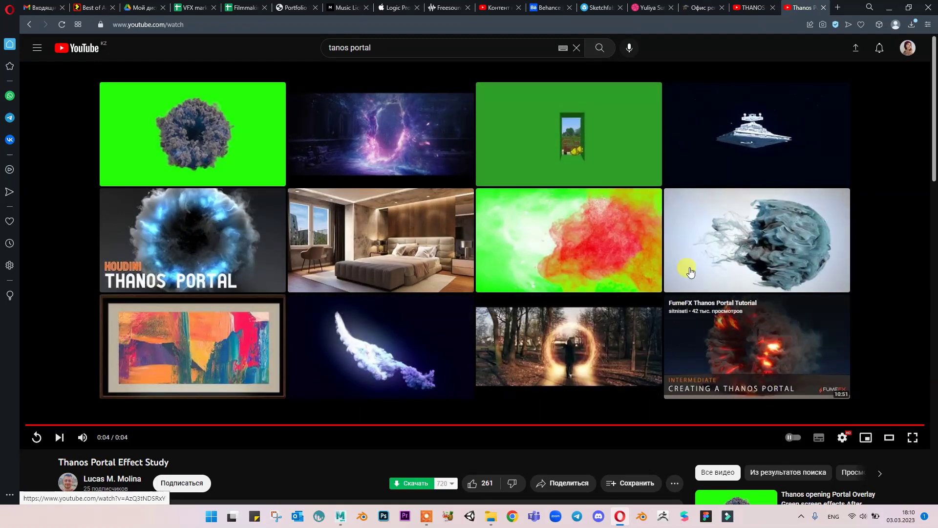
# Look through the suggested videos and comments around the finished Thanos Portal Effect Study video.
pyautogui.scroll(-1, 691, 273)
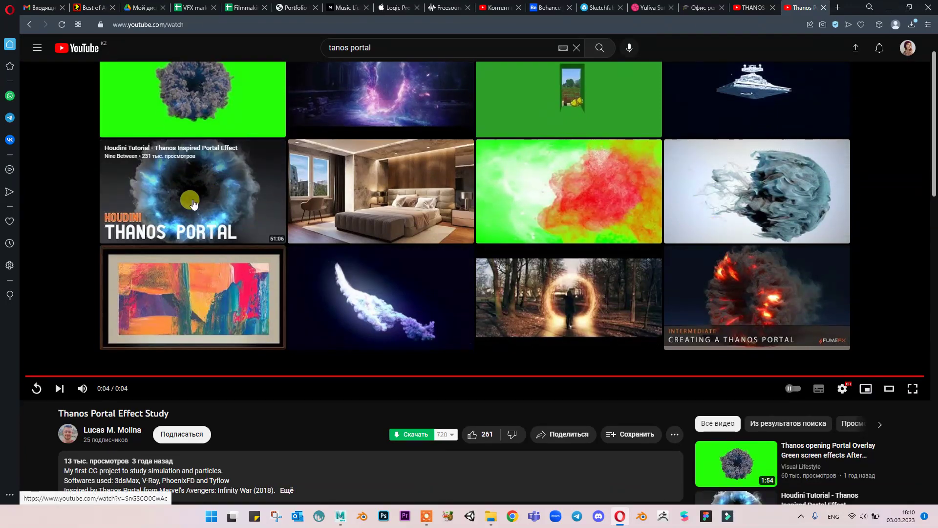
pyautogui.scroll(1, 171, 215)
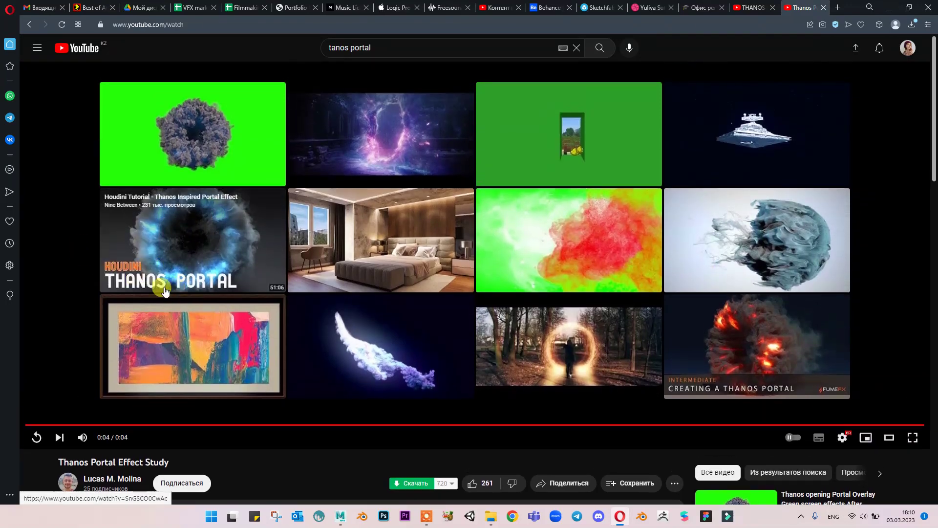
pyautogui.scroll(-8, 183, 241)
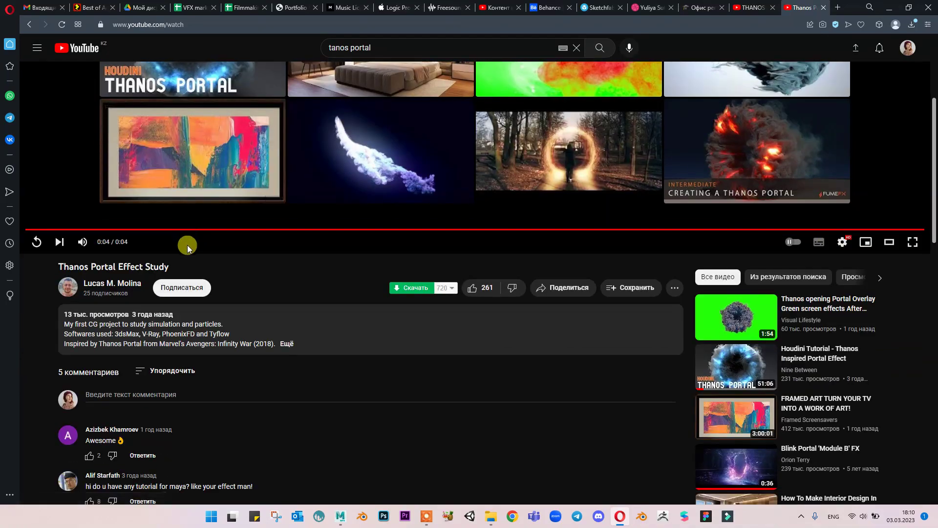
pyautogui.scroll(4, 187, 257)
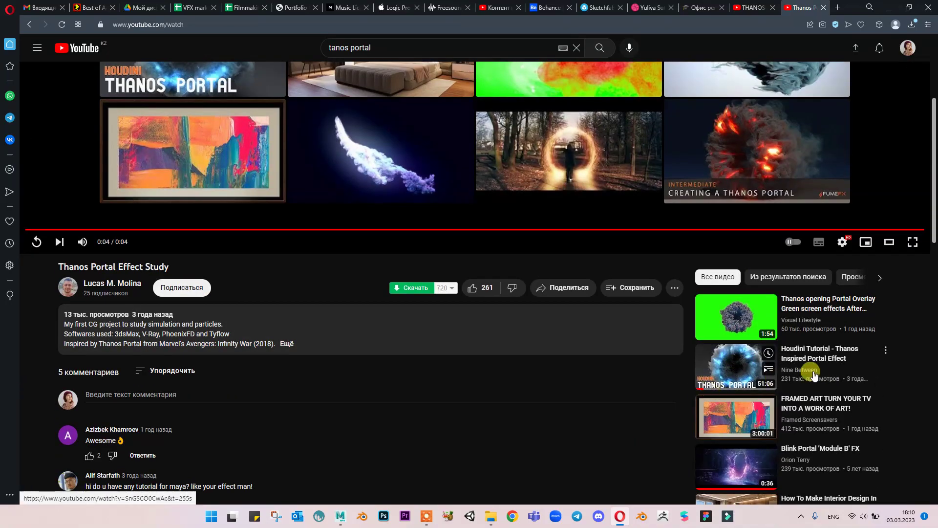
pyautogui.scroll(-5, 766, 373)
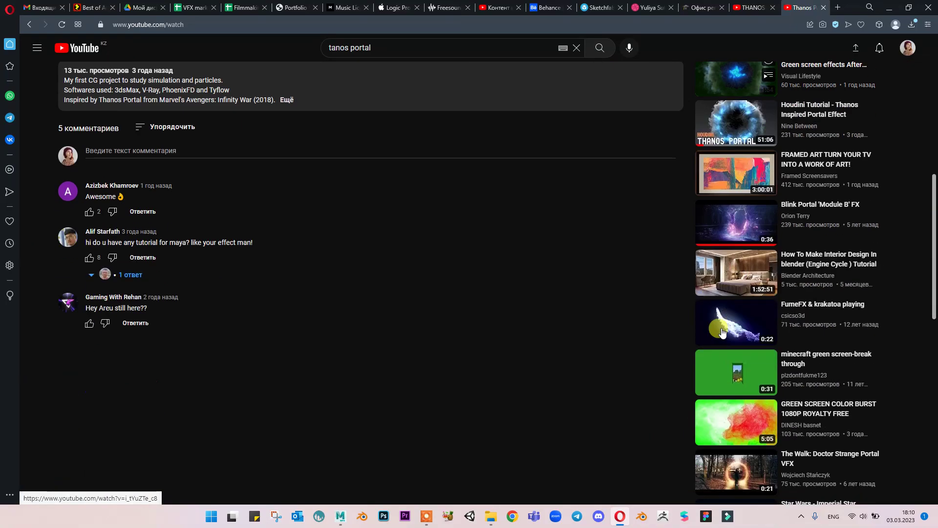
pyautogui.scroll(6, 680, 153)
# Copy the address of the already open "THANOS PORTAL MAYA VFX TUTORIAL" video and send it to the VFX 2023 group in Telegram.
pyautogui.click(759, 5)
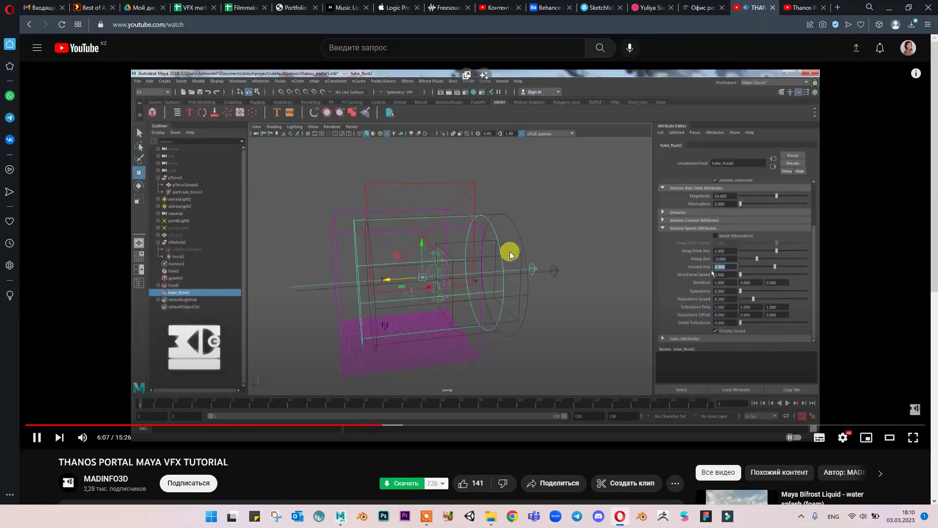
pyautogui.click(584, 25)
pyautogui.hotkey('ctrl', 'c')
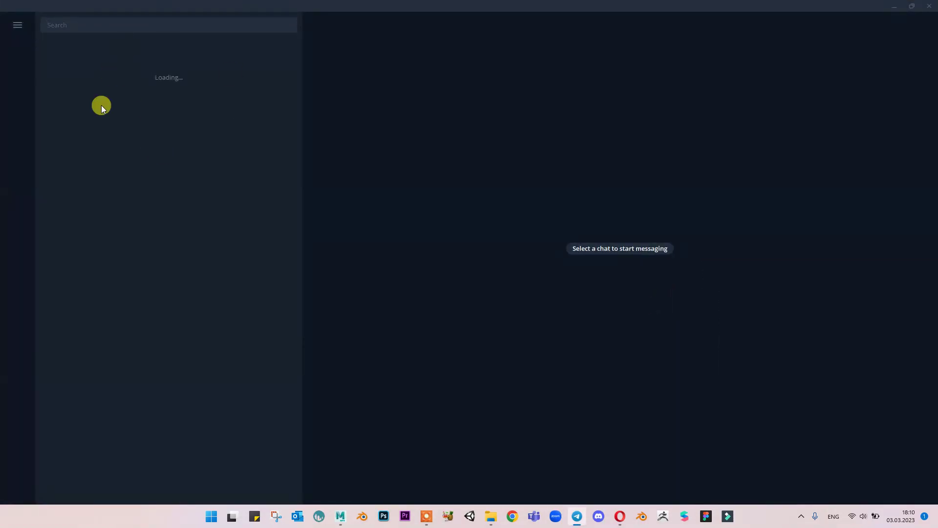
pyautogui.click(13, 86)
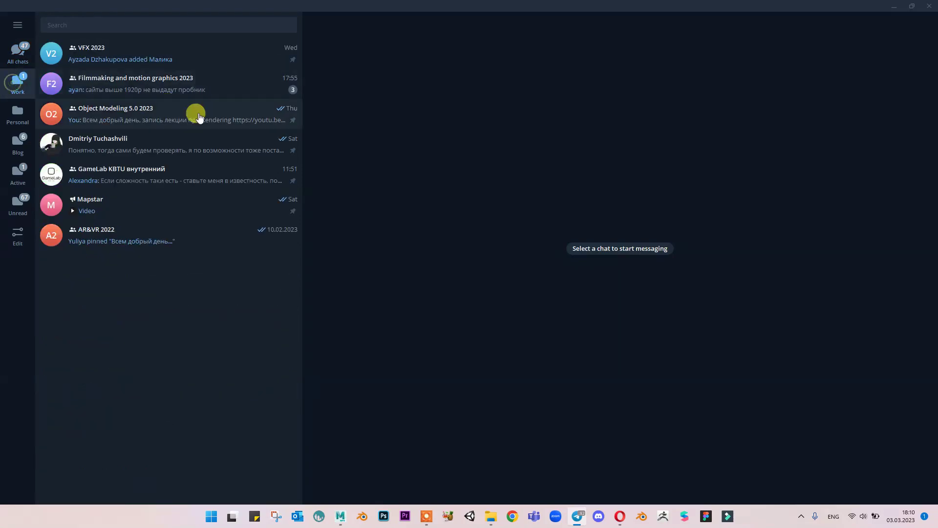
pyautogui.click(248, 52)
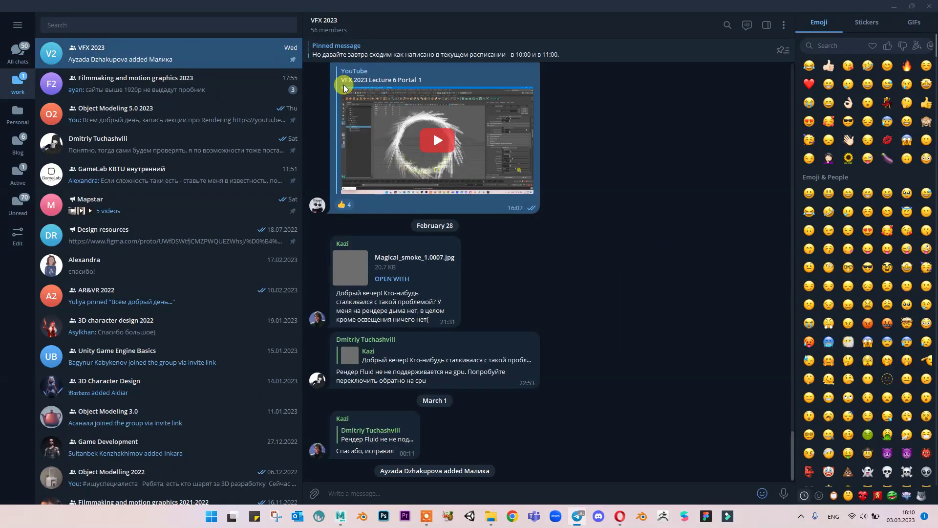
pyautogui.hotkey('ctrl', 'v')
pyautogui.press('Return')
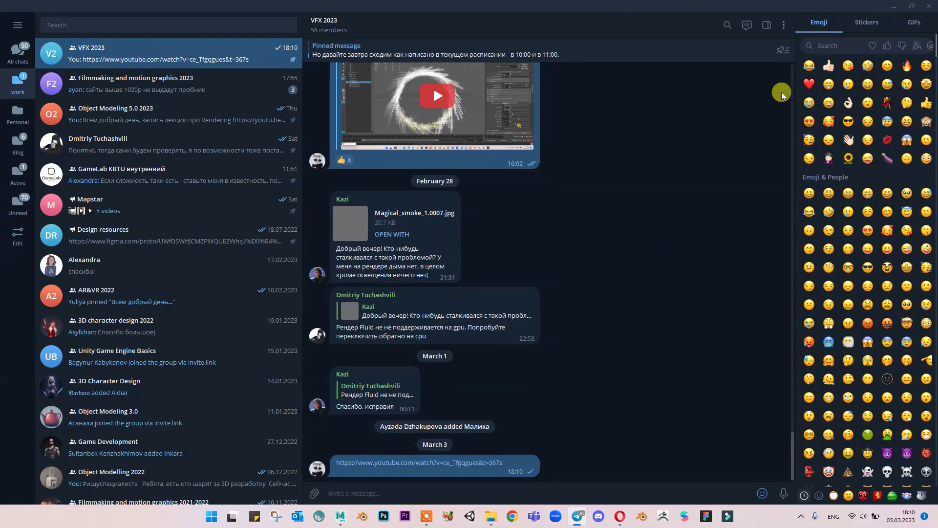
# Return to Maya and create a polygon torus at the centre of the grid.
pyautogui.click(900, 5)
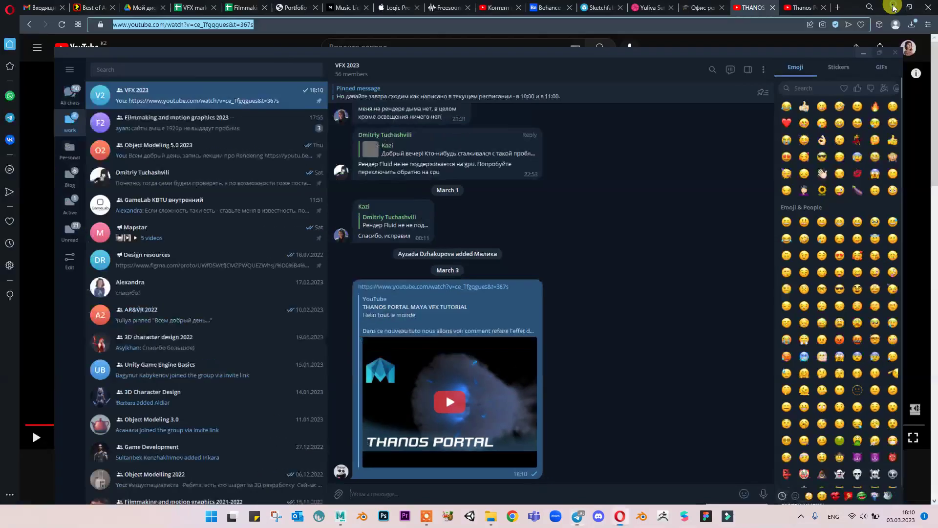
pyautogui.click(889, 6)
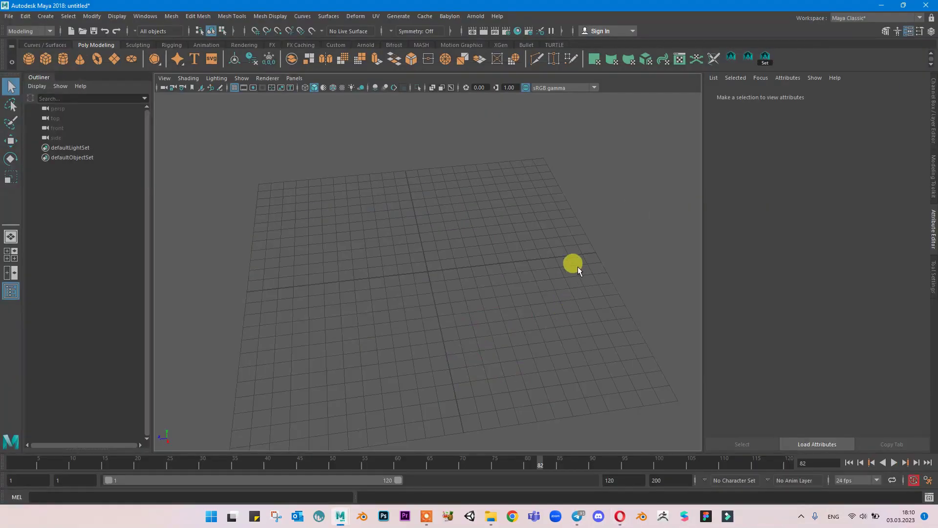
pyautogui.keyDown('alt'); pyautogui.moveTo(507, 270); pyautogui.dragTo(446, 238); pyautogui.keyUp('alt')
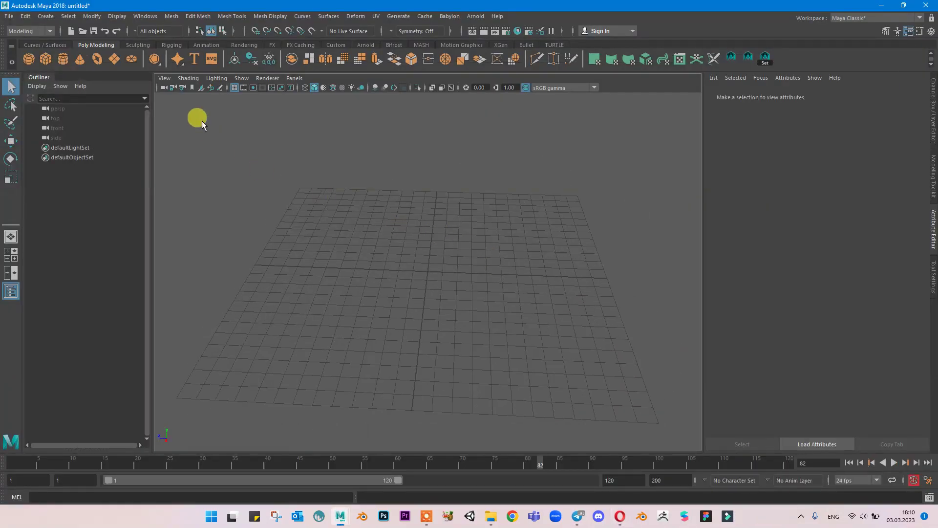
pyautogui.click(98, 59)
pyautogui.moveTo(457, 277)
pyautogui.keyDown('alt'); pyautogui.mouseDown()
pyautogui.moveTo(442, 247)
pyautogui.moveTo(465, 264)
pyautogui.moveTo(477, 258)
pyautogui.moveTo(419, 243)
pyautogui.moveTo(391, 263)
pyautogui.moveTo(442, 241)
pyautogui.moveTo(492, 247)
pyautogui.moveTo(450, 243)
pyautogui.moveTo(463, 290)
pyautogui.mouseUp(); pyautogui.keyUp('alt')
# Stand the torus upright by rotating it to exactly 90 degrees around X.
pyautogui.press('e')
pyautogui.keyDown('alt'); pyautogui.moveTo(461, 296); pyautogui.dragTo(450, 289, button='right'); pyautogui.keyUp('alt')
pyautogui.keyDown('alt'); pyautogui.moveTo(450, 289); pyautogui.dragTo(931, 117); pyautogui.keyUp('alt')
pyautogui.click(933, 118)
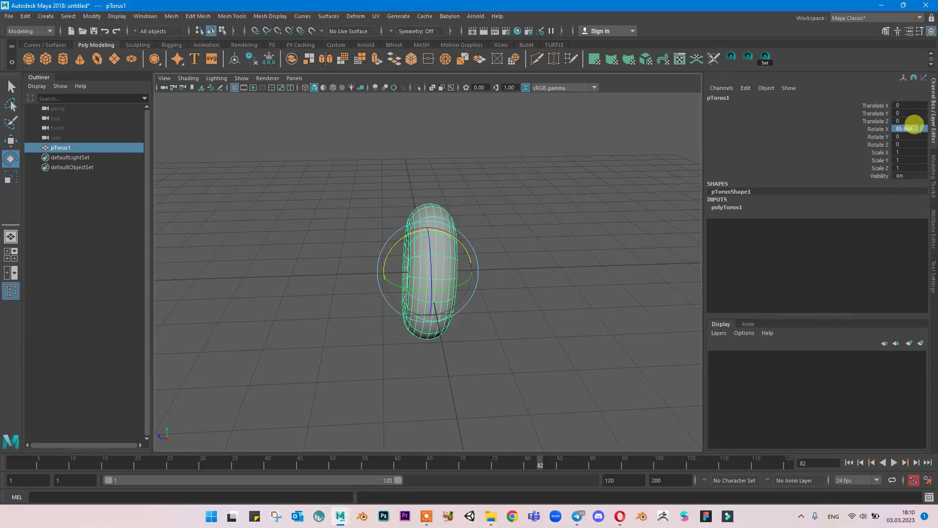
pyautogui.write('90')
pyautogui.press('Return')
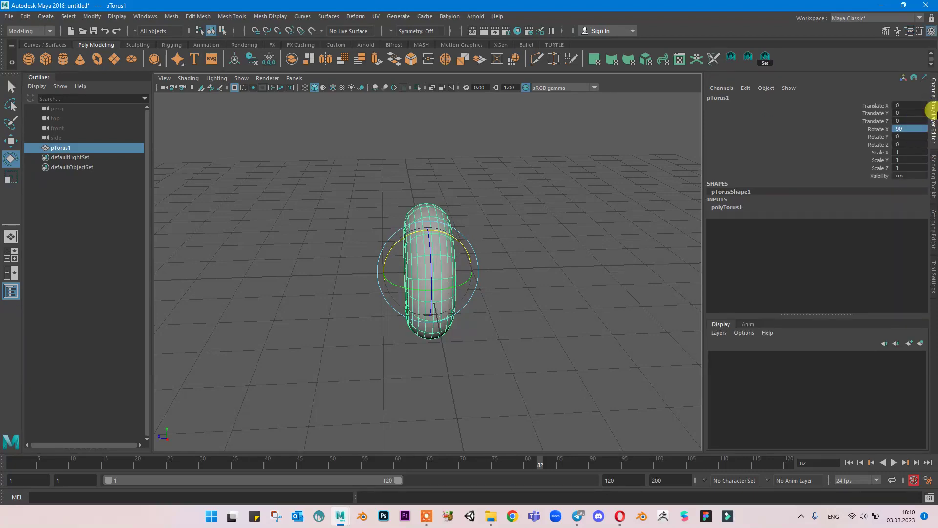
# Bring up the MASH tools and view the upright torus from the front.
pyautogui.keyDown('alt'); pyautogui.moveTo(586, 157); pyautogui.dragTo(622, 153); pyautogui.keyUp('alt')
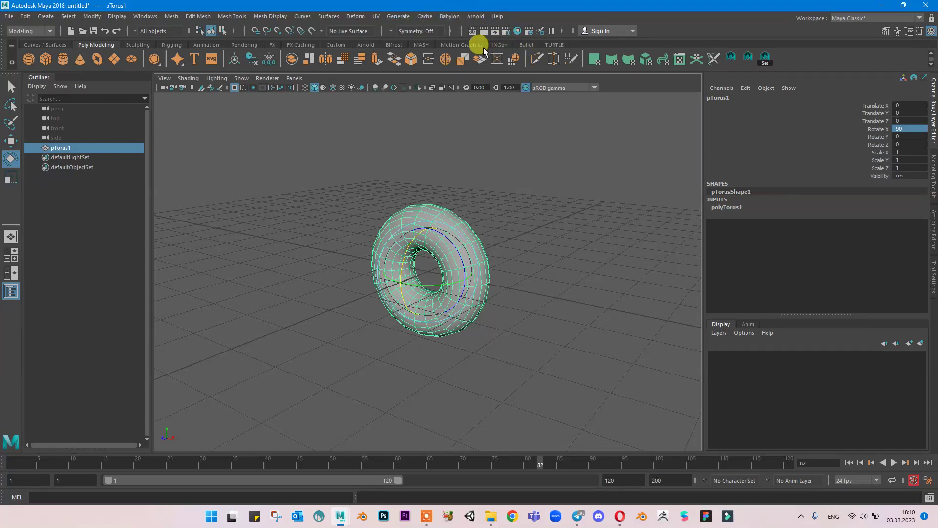
pyautogui.click(429, 47)
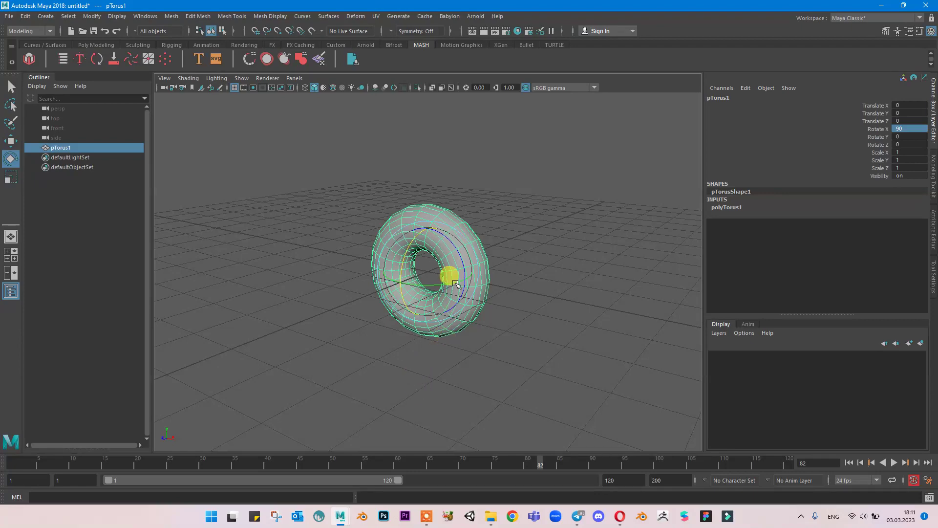
pyautogui.keyDown('alt'); pyautogui.moveTo(456, 283); pyautogui.dragTo(589, 267); pyautogui.keyUp('alt')
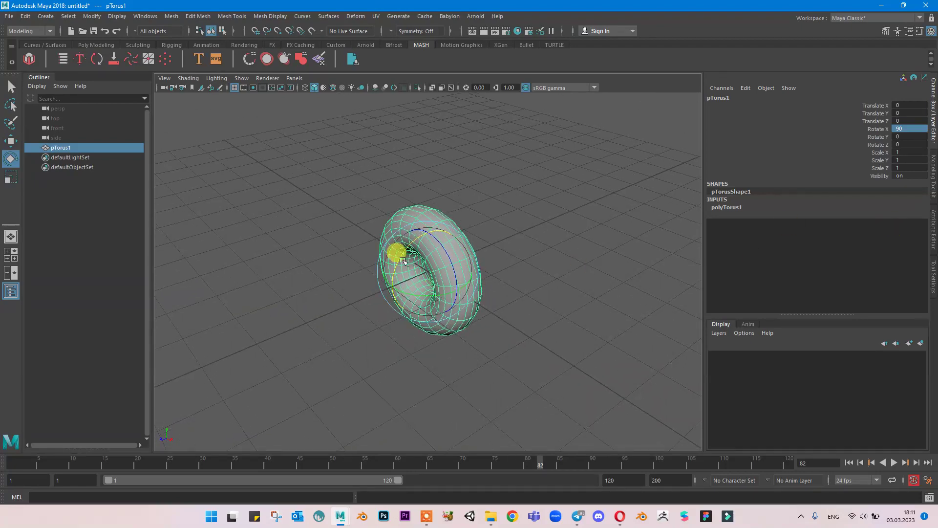
pyautogui.keyDown('alt'); pyautogui.moveTo(403, 261); pyautogui.dragTo(360, 209); pyautogui.keyUp('alt')
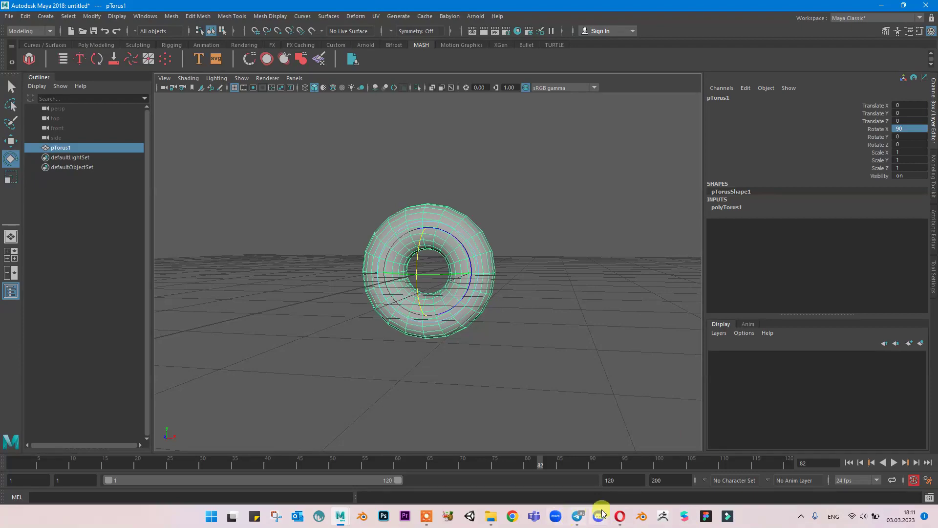
# Replay the Thanos Portal Effect Study video in the browser, pause on the open portal, and return to Maya.
pyautogui.click(621, 516)
pyautogui.click(800, 6)
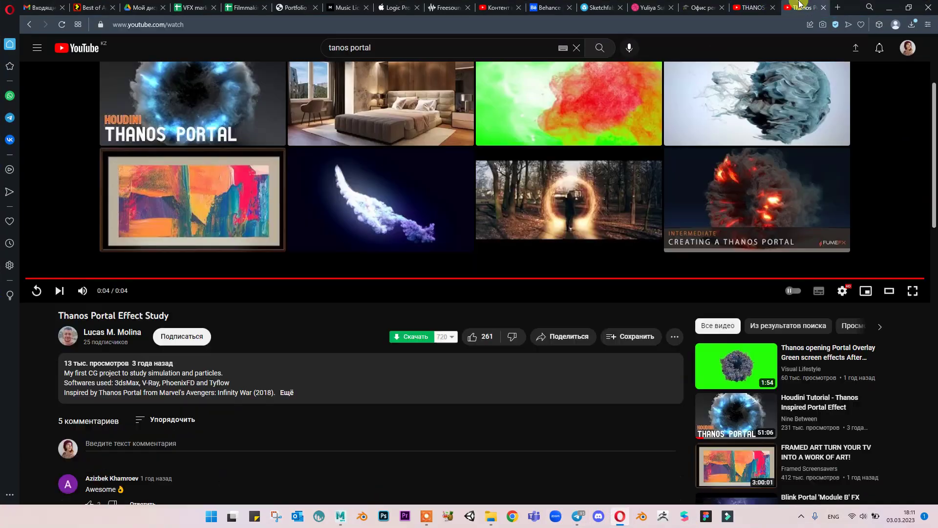
pyautogui.scroll(3, 455, 253)
pyautogui.moveTo(241, 425); pyautogui.dragTo(8, 419)
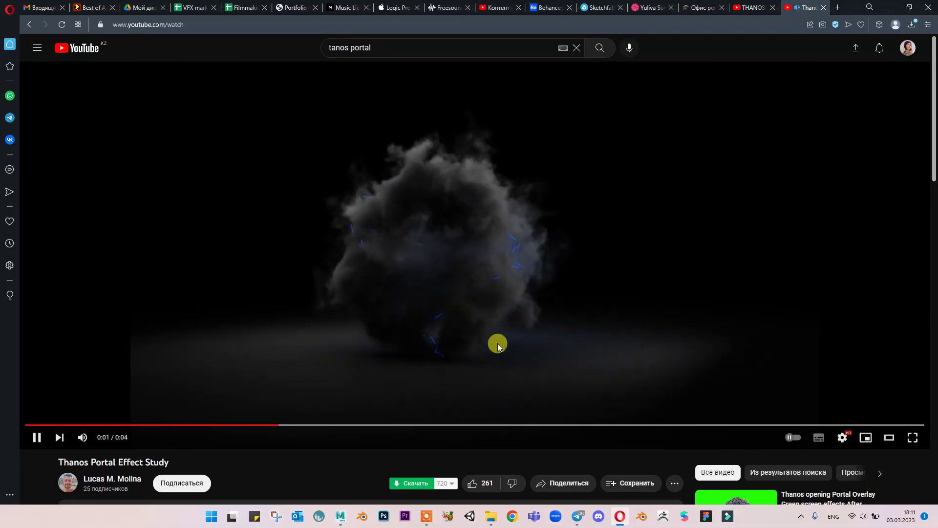
pyautogui.click(518, 300)
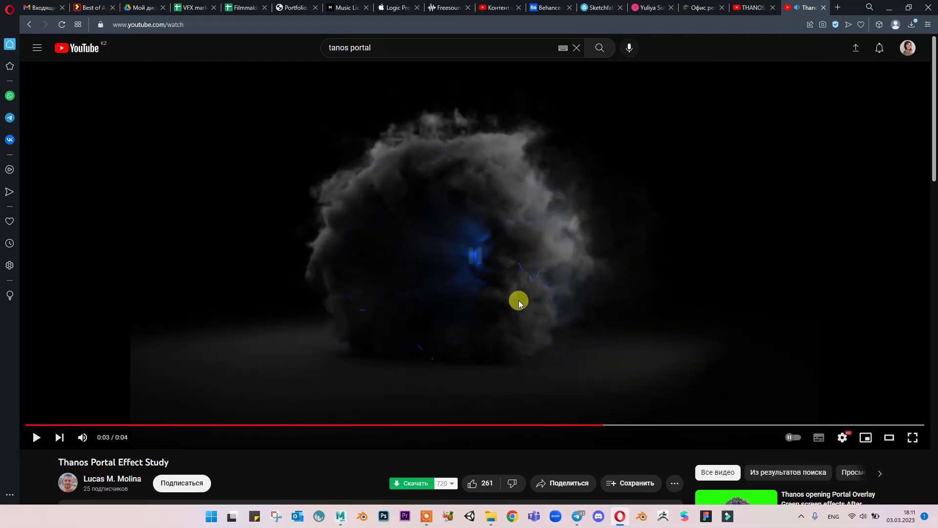
pyautogui.click(897, 9)
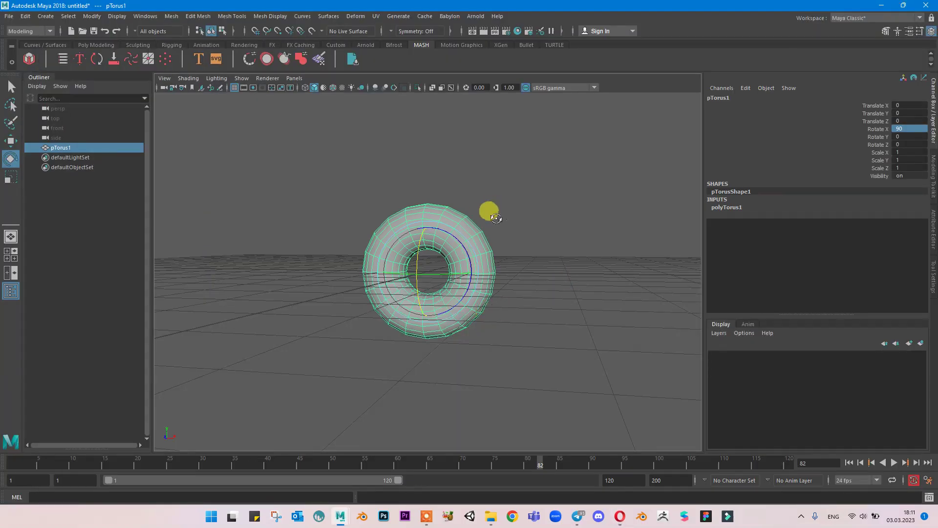
# Reshape the torus into a thin ring with a radius of 1.7 and a section radius of 0.3.
pyautogui.keyDown('alt'); pyautogui.moveTo(488, 209); pyautogui.dragTo(454, 216); pyautogui.keyUp('alt')
pyautogui.click(759, 206)
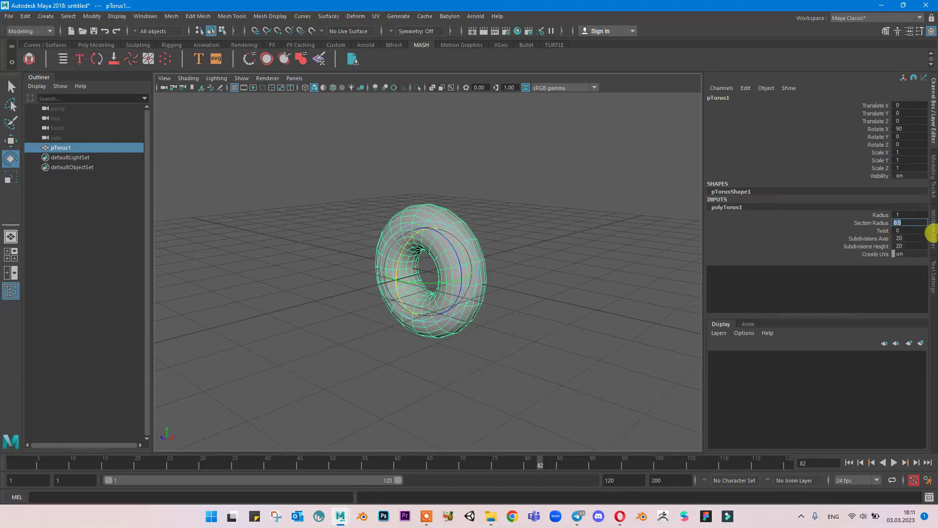
pyautogui.click(872, 215)
pyautogui.moveTo(623, 222)
pyautogui.mouseDown(button='middle')
pyautogui.moveTo(595, 224)
pyautogui.moveTo(636, 226)
pyautogui.mouseUp(button='middle')
pyautogui.click(851, 224)
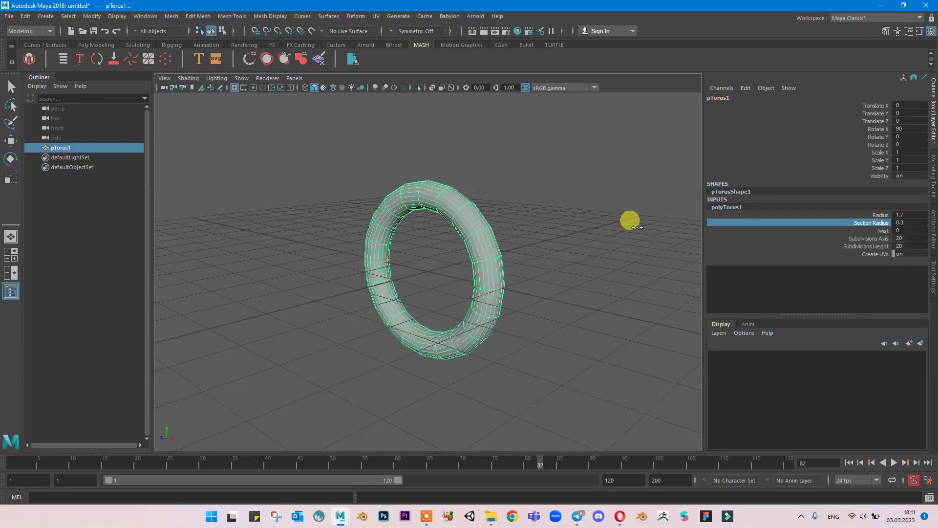
# Stop playback at frame 1 and extend the end of the playback range to frame 150.
pyautogui.keyDown('alt'); pyautogui.moveTo(478, 230); pyautogui.dragTo(503, 243); pyautogui.keyUp('alt')
pyautogui.keyDown('alt'); pyautogui.moveTo(398, 182); pyautogui.dragTo(415, 216); pyautogui.keyUp('alt')
pyautogui.keyDown('alt'); pyautogui.moveTo(485, 249); pyautogui.dragTo(522, 431); pyautogui.keyUp('alt')
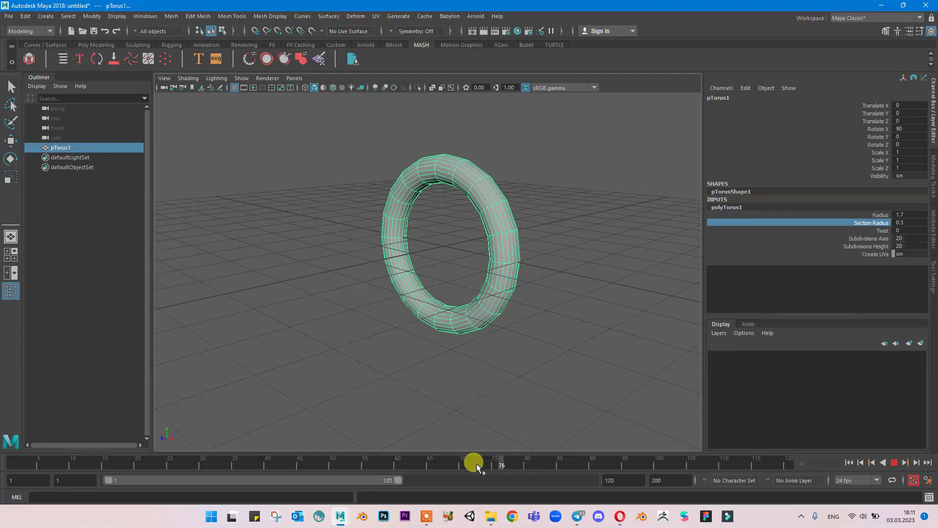
pyautogui.moveTo(475, 463); pyautogui.dragTo(13, 463)
pyautogui.hotkey('alt', 'v')
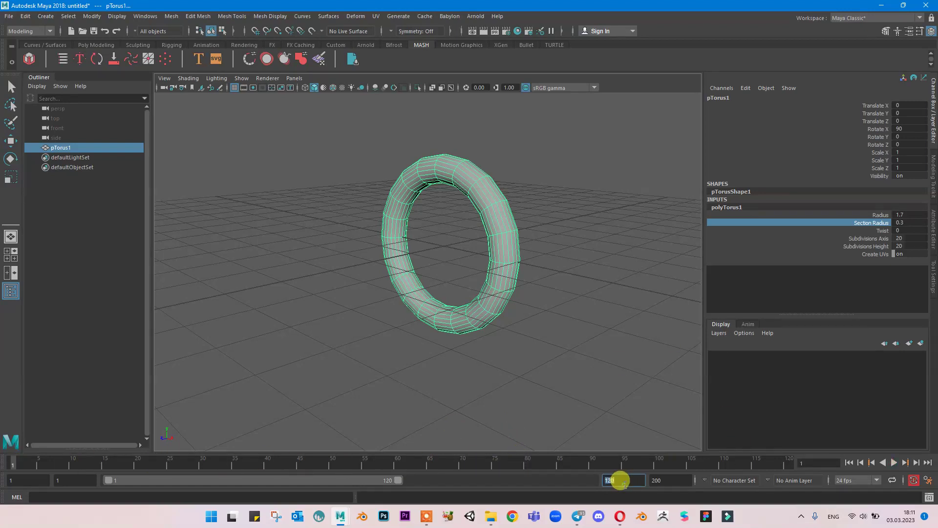
pyautogui.press('Return')
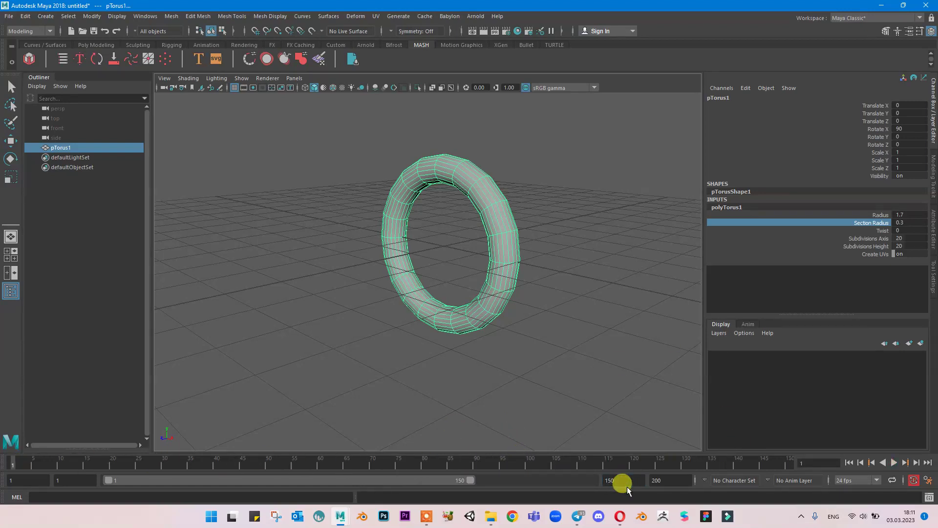
# Set a keyframe on the torus at frame 10 with its full-size scale.
pyautogui.moveTo(617, 383)
pyautogui.keyDown('alt'); pyautogui.mouseDown()
pyautogui.moveTo(661, 360)
pyautogui.moveTo(607, 382)
pyautogui.mouseUp(); pyautogui.keyUp('alt')
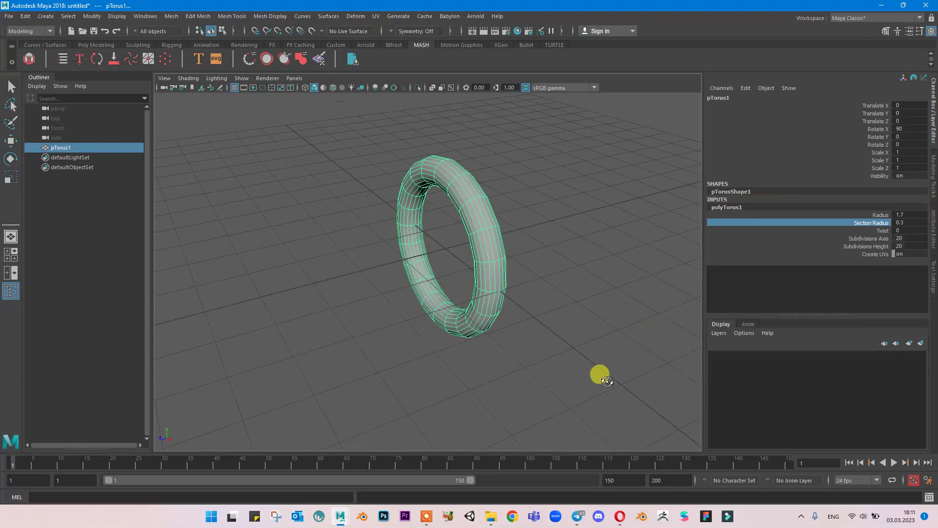
pyautogui.moveTo(416, 262)
pyautogui.keyDown('alt'); pyautogui.mouseDown()
pyautogui.moveTo(406, 275)
pyautogui.moveTo(426, 251)
pyautogui.mouseUp(); pyautogui.keyUp('alt')
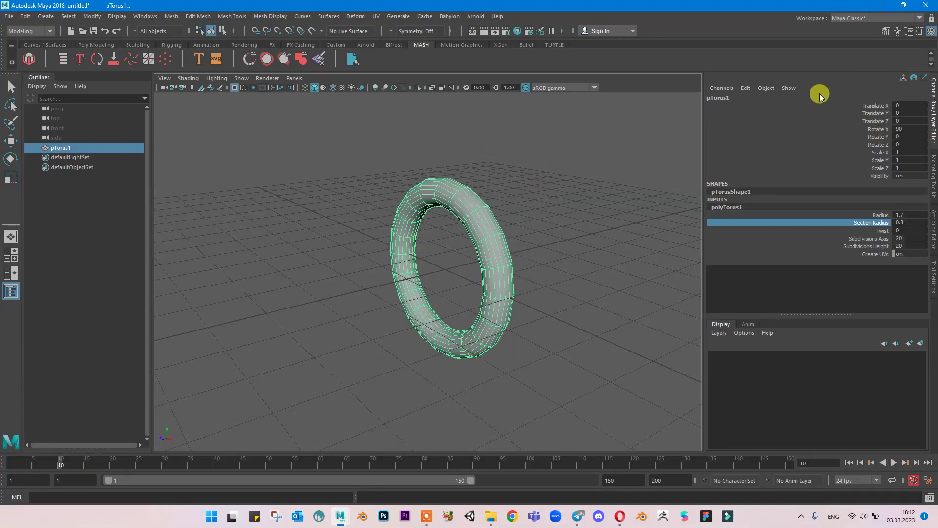
pyautogui.press('s')
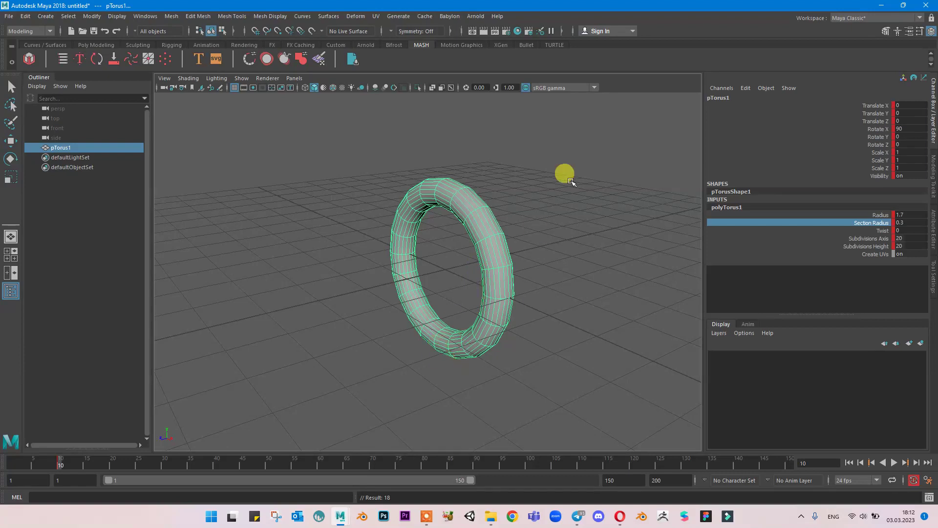
# Key the torus at frame 1 with a scale of 0 on all three axes and play the growth animation.
pyautogui.click(11, 462)
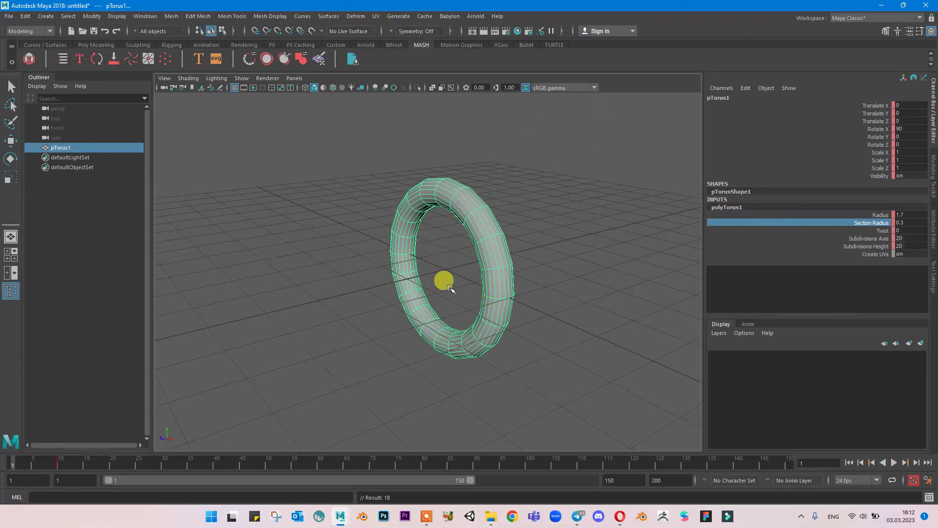
pyautogui.press('r')
pyautogui.moveTo(451, 271); pyautogui.dragTo(393, 277)
pyautogui.click(919, 152)
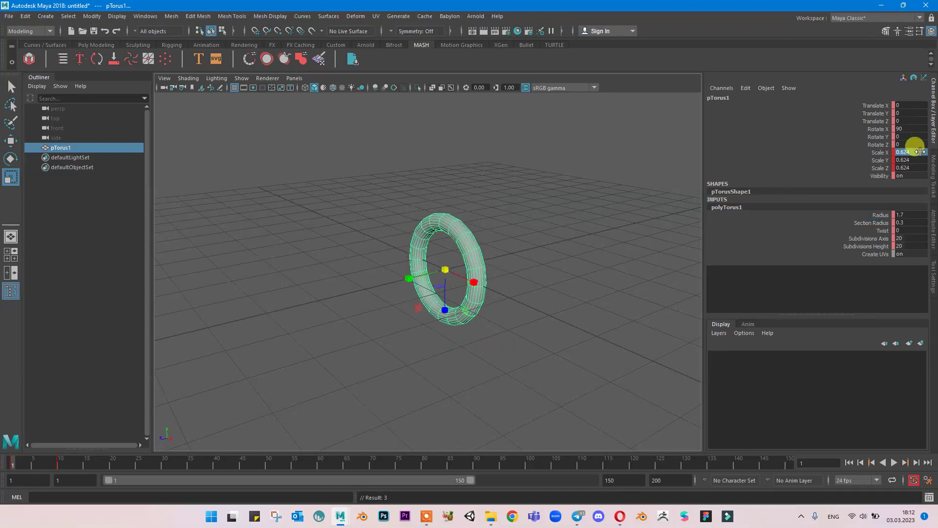
pyautogui.moveTo(919, 152); pyautogui.dragTo(918, 168)
pyautogui.write('0')
pyautogui.press('Return')
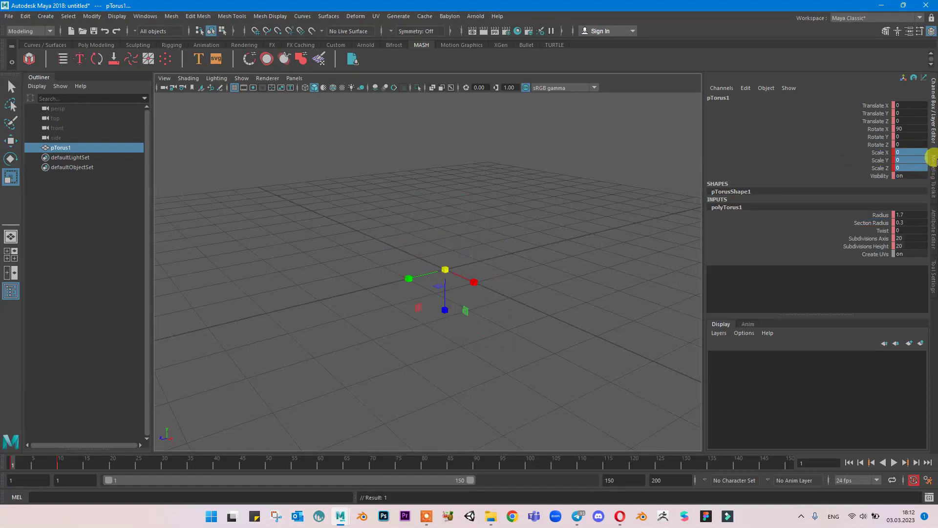
pyautogui.click(894, 462)
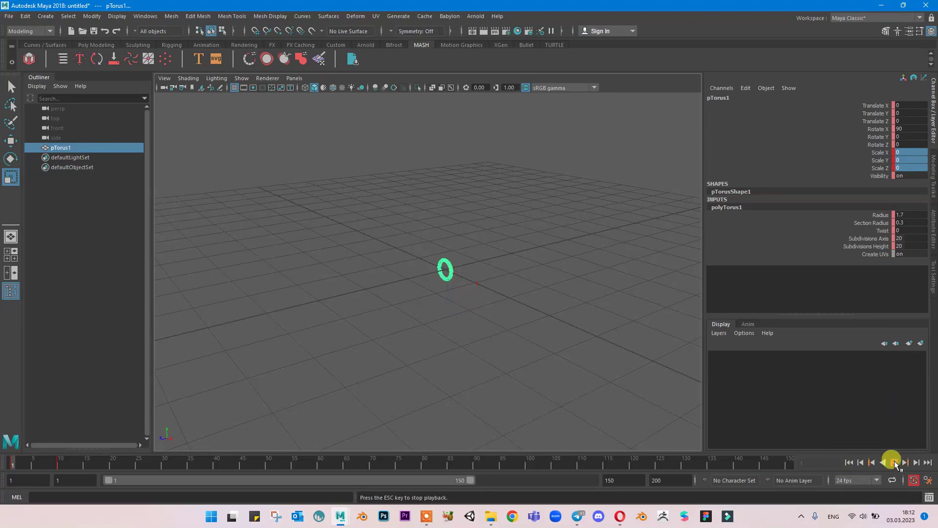
pyautogui.click(894, 462)
# Save the scene as "tanos portal" in the VFX 5.0 folder on the Desktop.
pyautogui.moveTo(594, 281)
pyautogui.keyDown('alt'); pyautogui.mouseDown()
pyautogui.moveTo(612, 298)
pyautogui.moveTo(606, 283)
pyautogui.moveTo(610, 291)
pyautogui.mouseUp(); pyautogui.keyUp('alt')
pyautogui.hotkey('ctrl', 's')
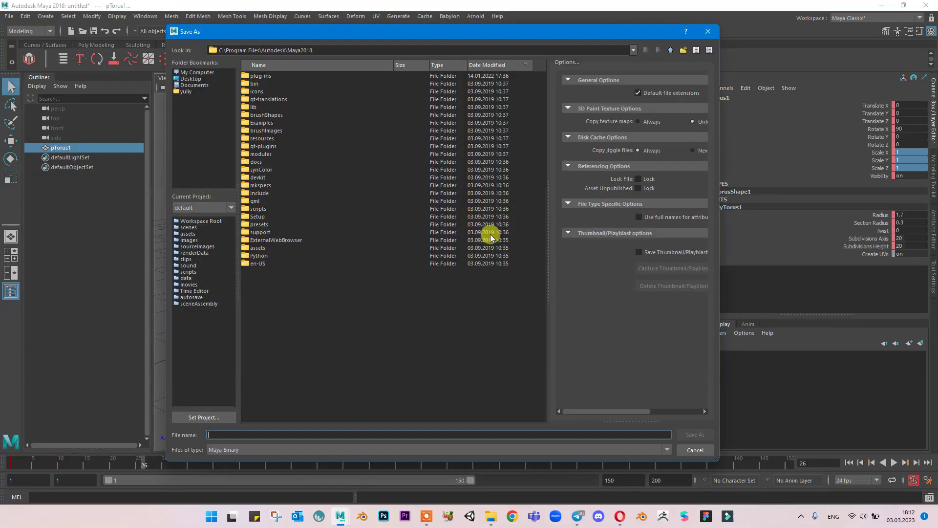
pyautogui.click(200, 78)
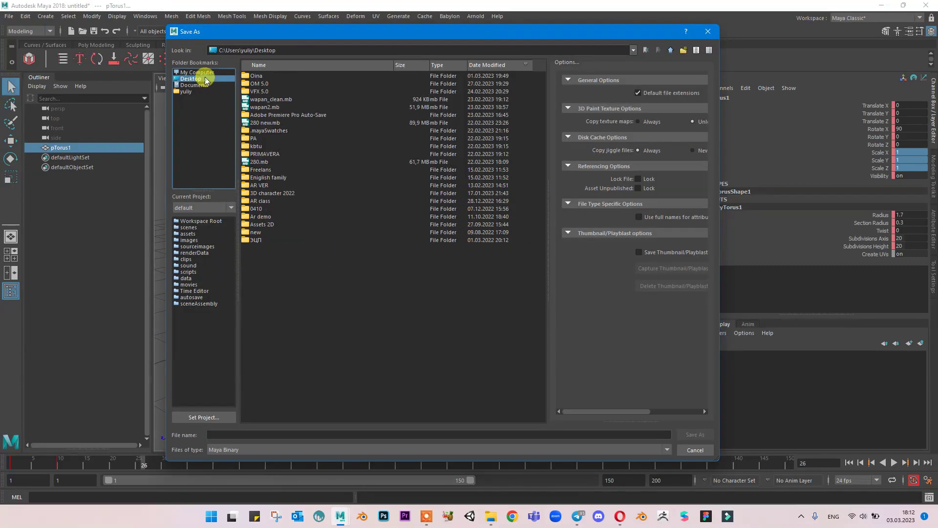
pyautogui.doubleClick(257, 93)
pyautogui.click(316, 432)
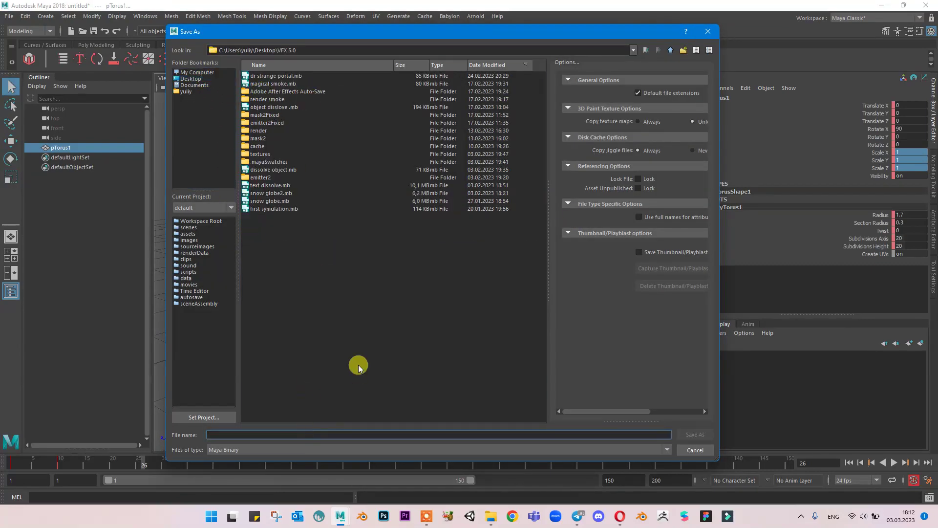
pyautogui.write('tanos portal')
pyautogui.press('Return')
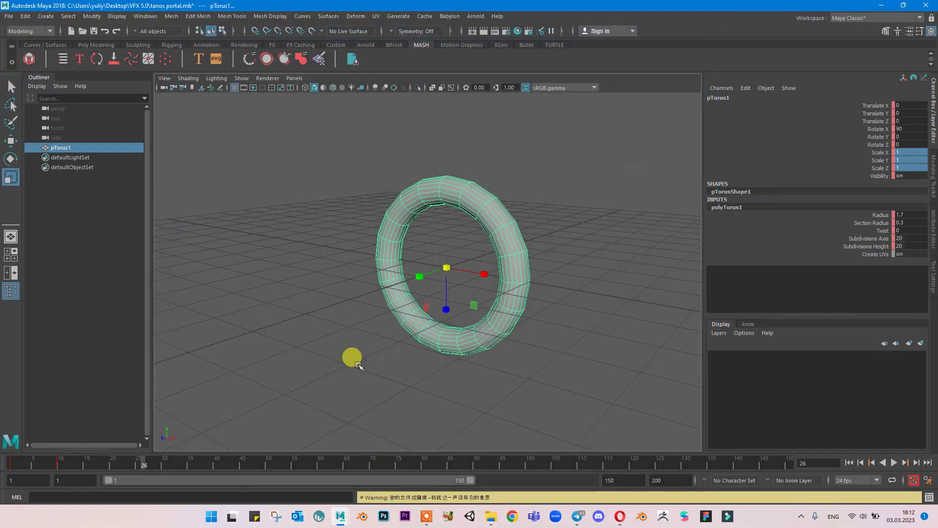
# Assign a new Lambert material to the torus and show its material attributes.
pyautogui.keyDown('alt'); pyautogui.moveTo(497, 147); pyautogui.dragTo(452, 253); pyautogui.keyUp('alt')
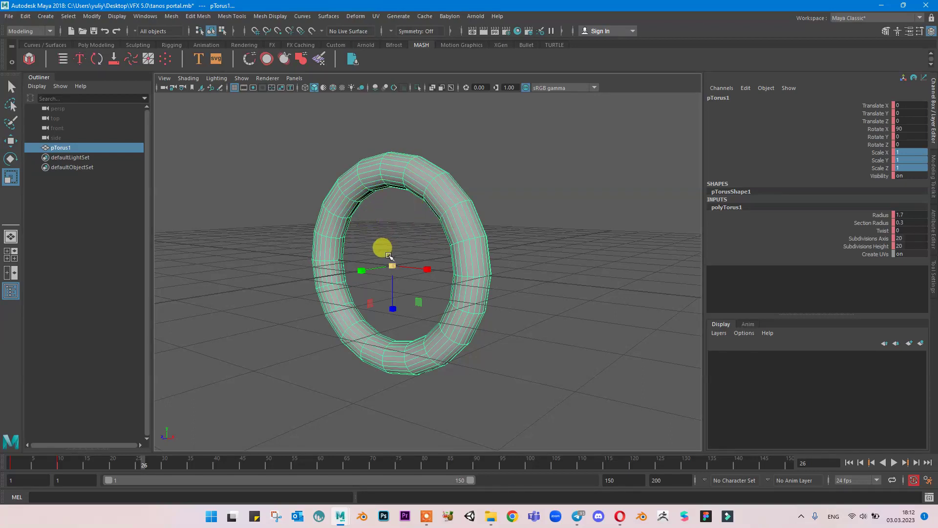
pyautogui.rightClick(445, 193)
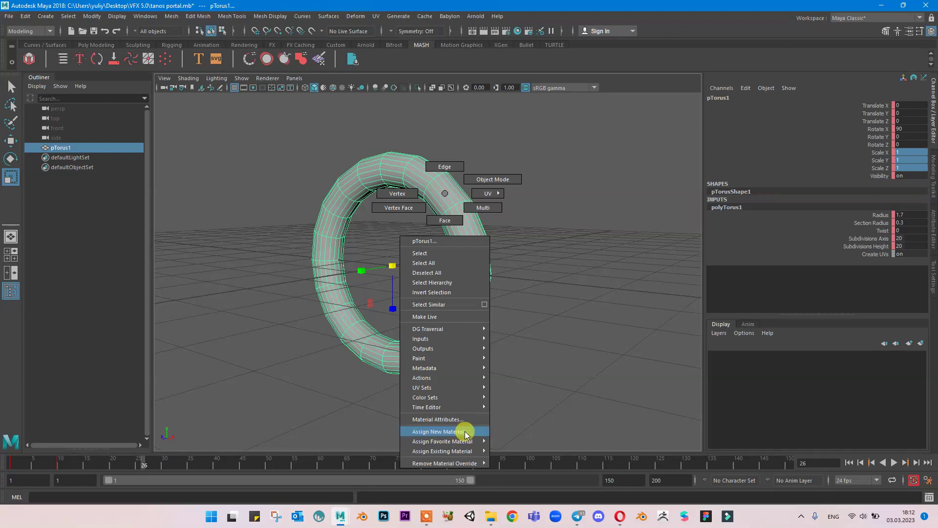
pyautogui.click(438, 432)
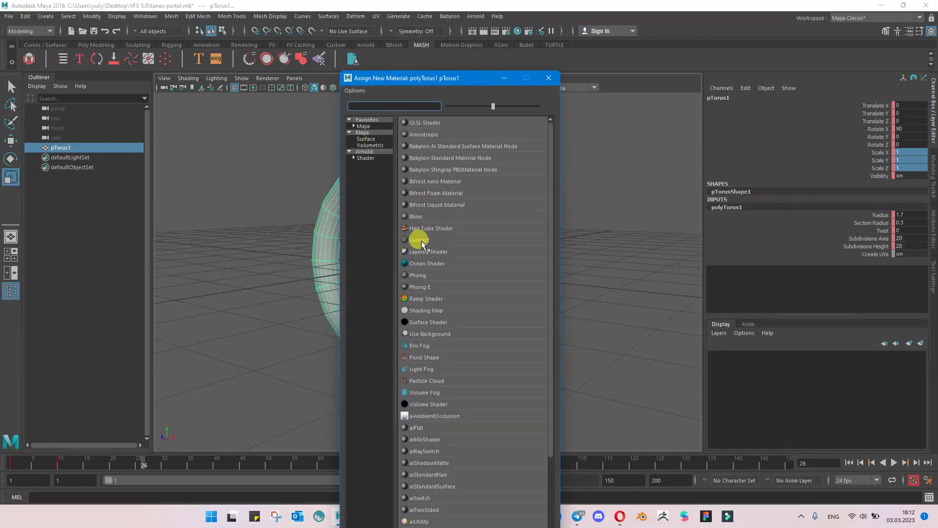
pyautogui.click(420, 240)
pyautogui.click(839, 93)
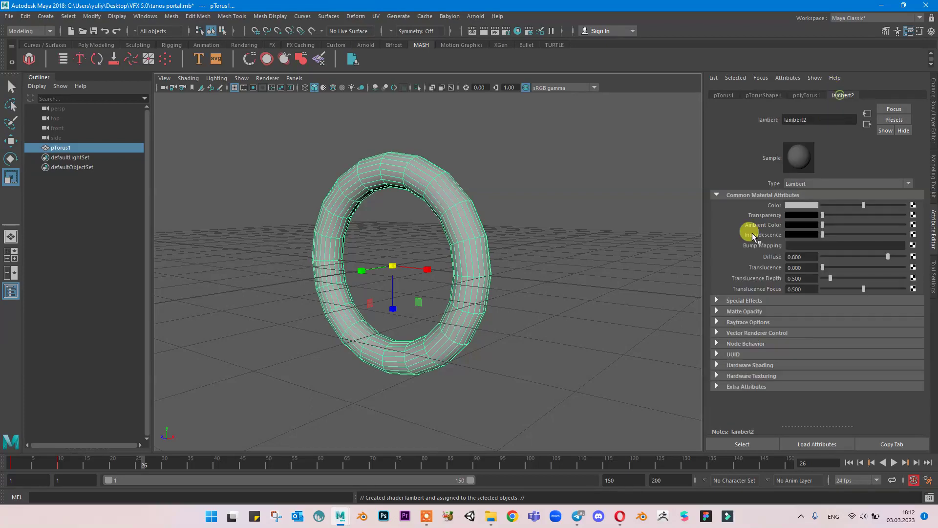
# Apply a Noise texture to the Lambert material's color and turn on textured display in the viewport.
pyautogui.click(913, 206)
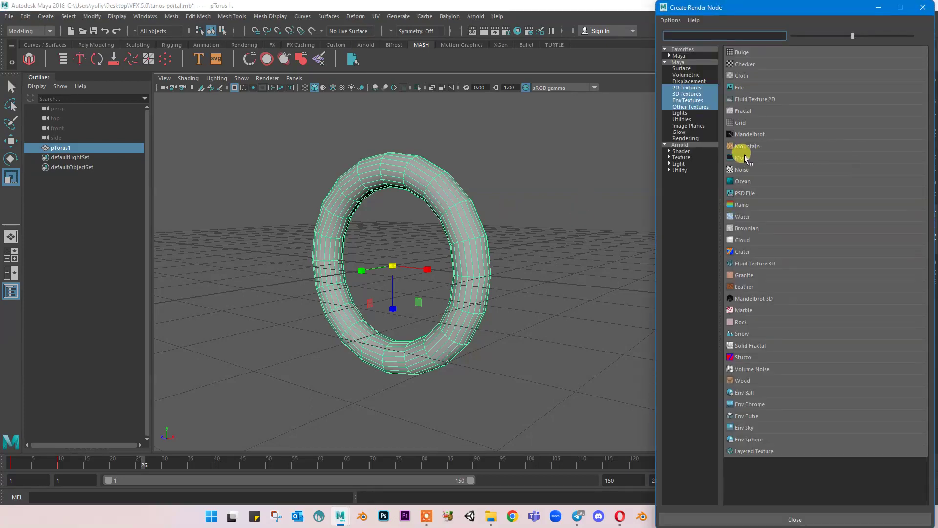
pyautogui.click(746, 170)
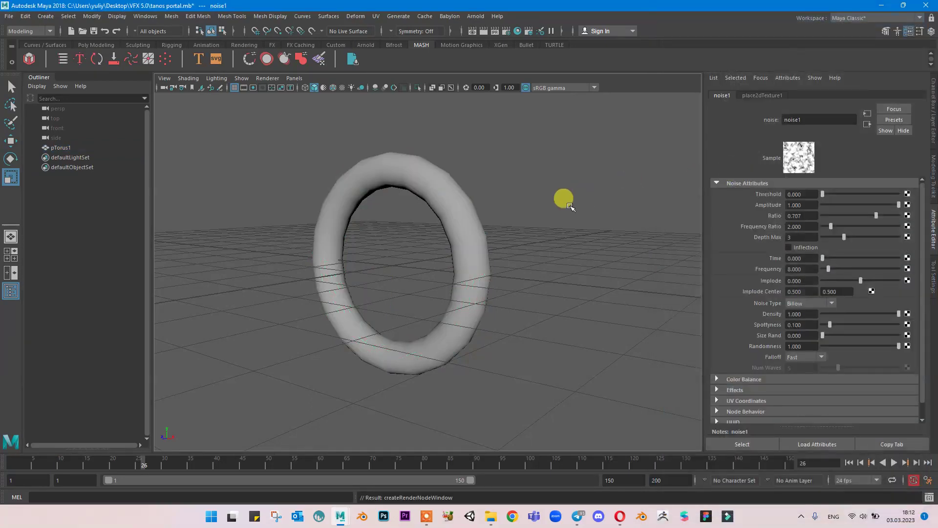
pyautogui.click(342, 88)
pyautogui.keyDown('alt'); pyautogui.moveTo(510, 217); pyautogui.dragTo(451, 242); pyautogui.keyUp('alt')
pyautogui.hotkey('ctrl', 'z')
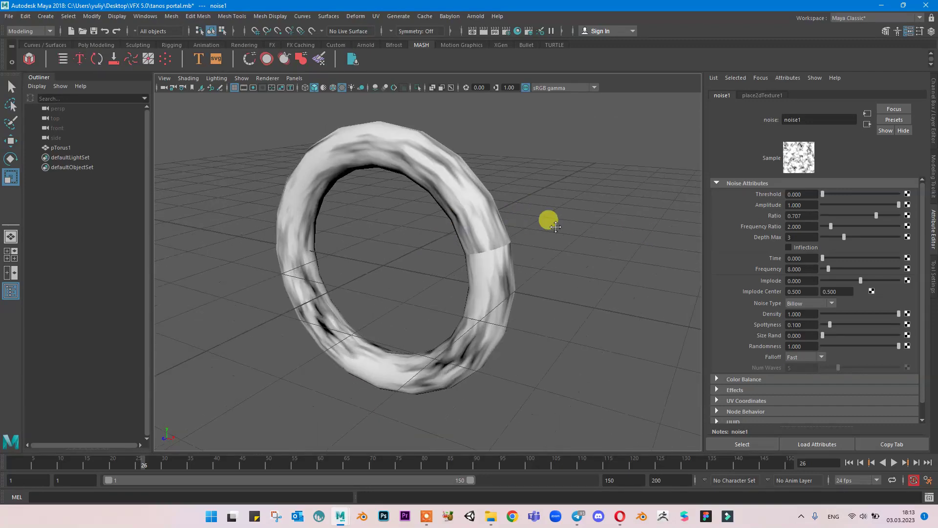
pyautogui.hotkey('ctrl', 'z')
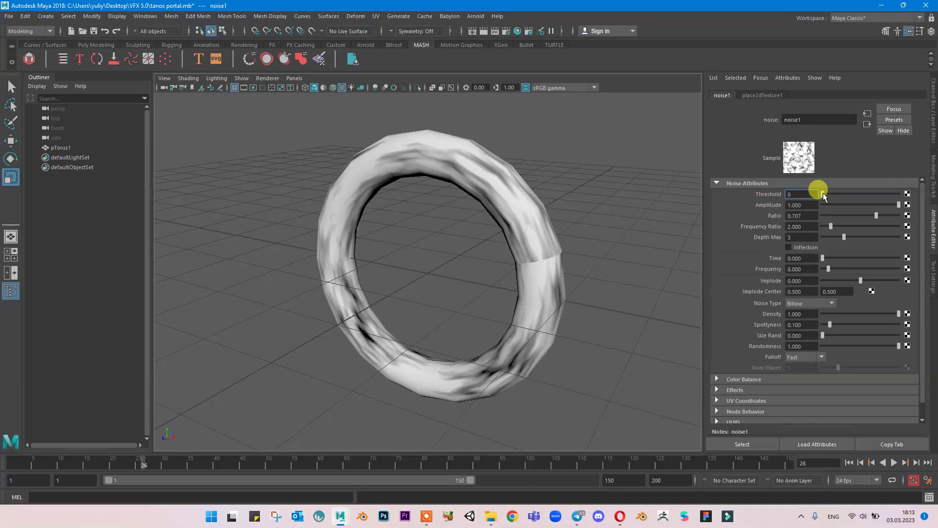
# Set the noise threshold to 0.189 and invert the texture.
pyautogui.write('9')
pyautogui.press('Return')
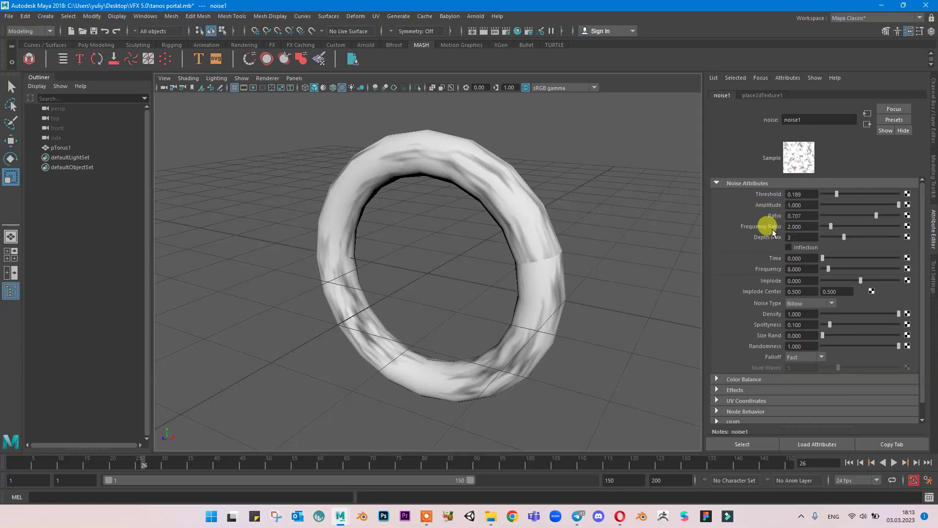
pyautogui.click(774, 389)
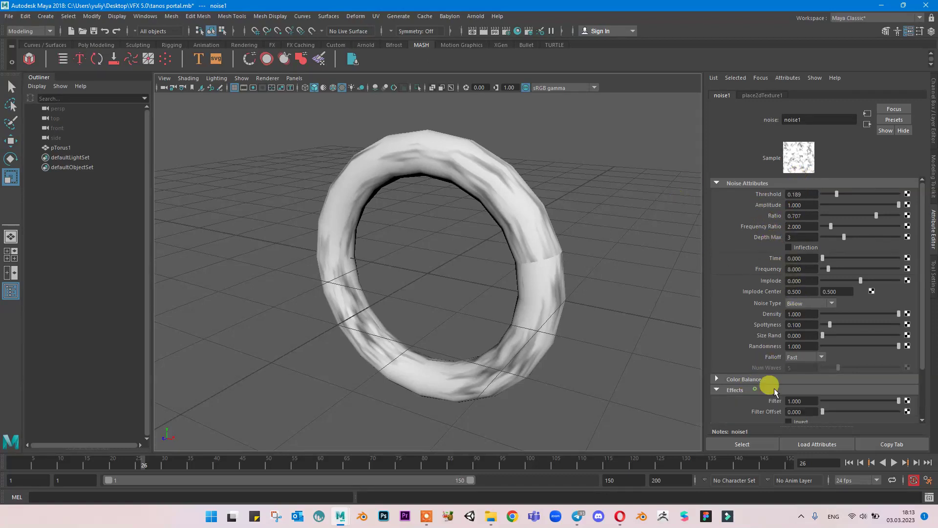
pyautogui.scroll(-1, 804, 398)
pyautogui.click(801, 392)
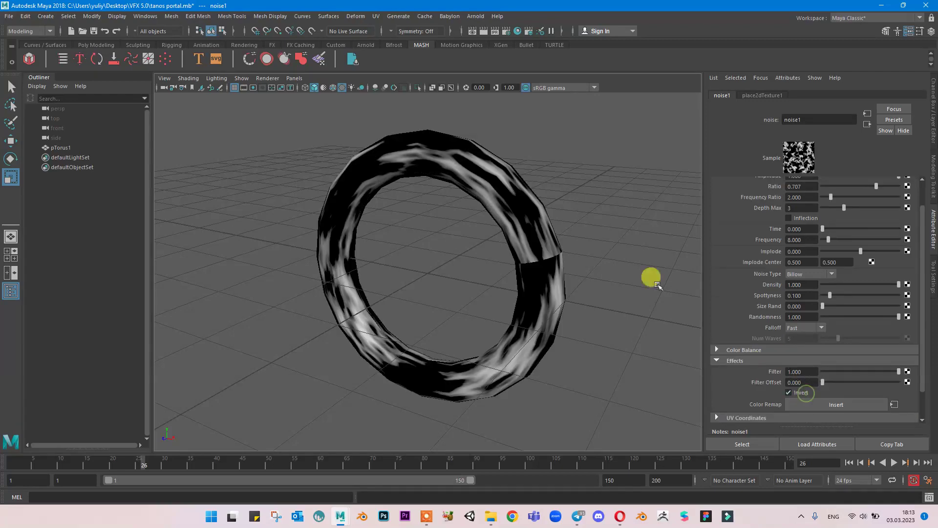
pyautogui.keyDown('alt'); pyautogui.moveTo(600, 208); pyautogui.dragTo(575, 215); pyautogui.keyUp('alt')
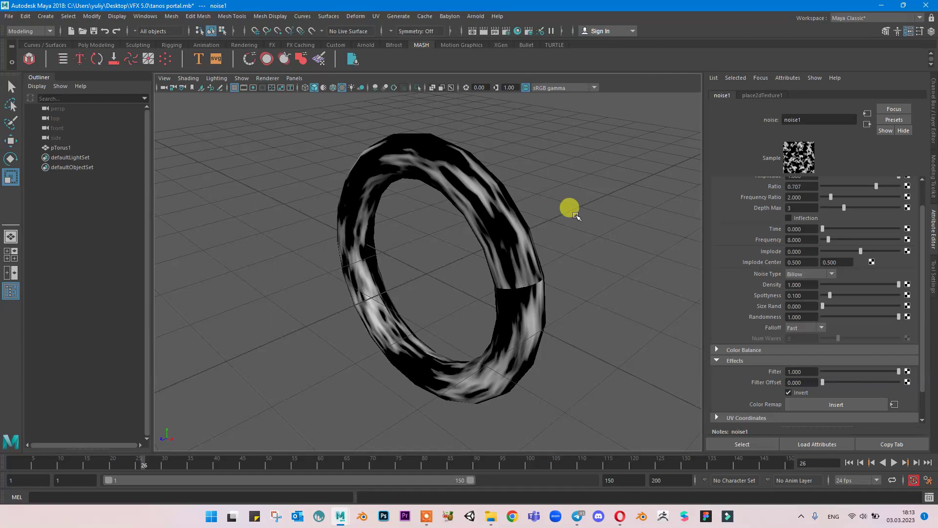
# Set the noise texture's repeat in U to 10 in its 2D placement.
pyautogui.click(762, 96)
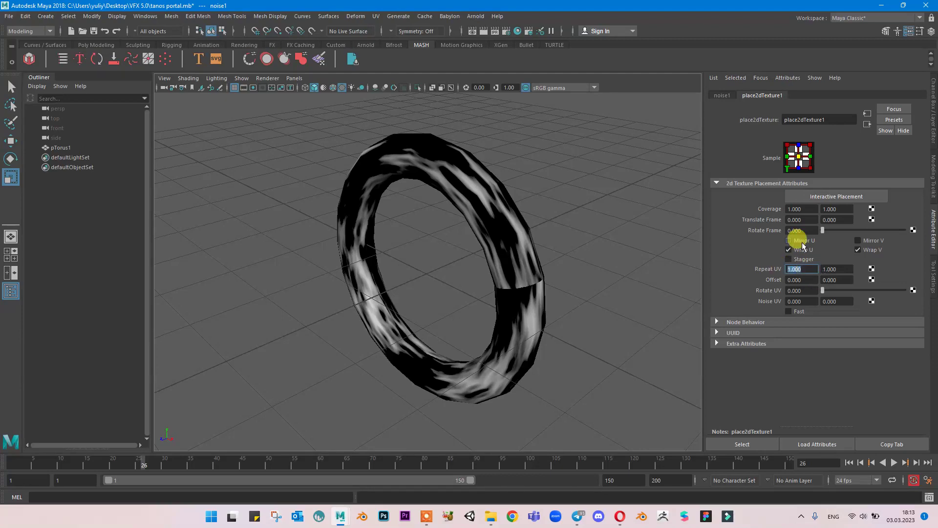
pyautogui.write('10')
pyautogui.press('Return')
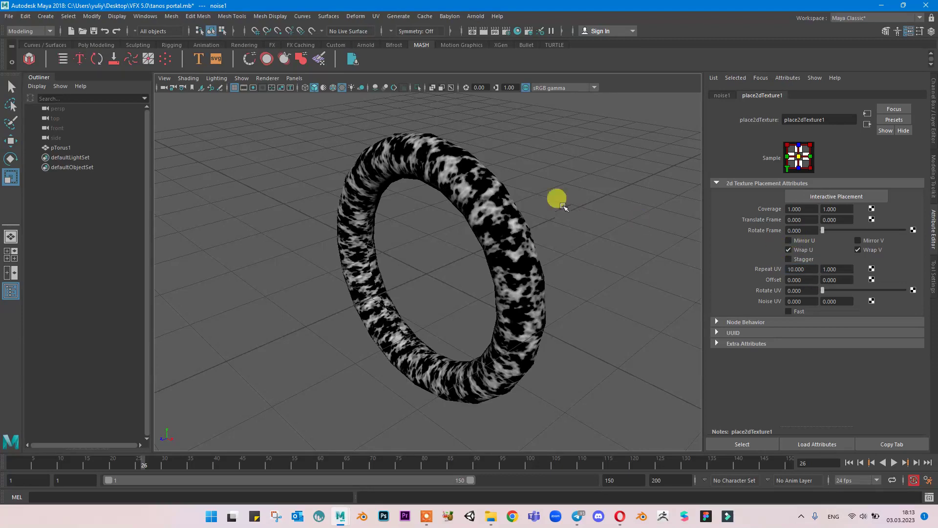
pyautogui.keyDown('alt'); pyautogui.moveTo(557, 199); pyautogui.dragTo(517, 204); pyautogui.keyUp('alt')
# Adjust the noise pattern to a ratio of 0.162 and an amplitude of 0.792, with a slightly lower frequency.
pyautogui.click(722, 95)
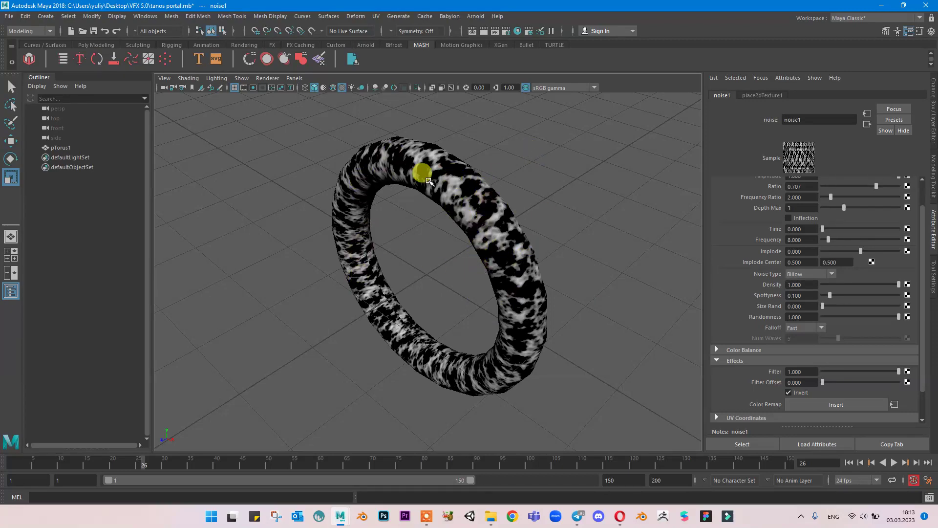
pyautogui.hotkey('ctrl', 'z')
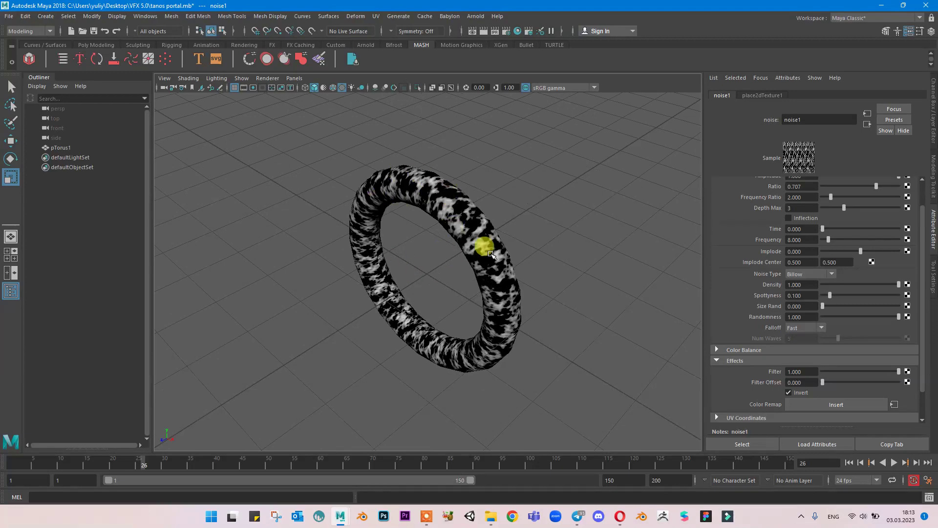
pyautogui.keyDown('alt'); pyautogui.moveTo(482, 247); pyautogui.dragTo(415, 147); pyautogui.keyUp('alt')
pyautogui.keyDown('alt'); pyautogui.moveTo(409, 221); pyautogui.dragTo(457, 197); pyautogui.keyUp('alt')
pyautogui.keyDown('alt'); pyautogui.moveTo(570, 209); pyautogui.dragTo(465, 203); pyautogui.keyUp('alt')
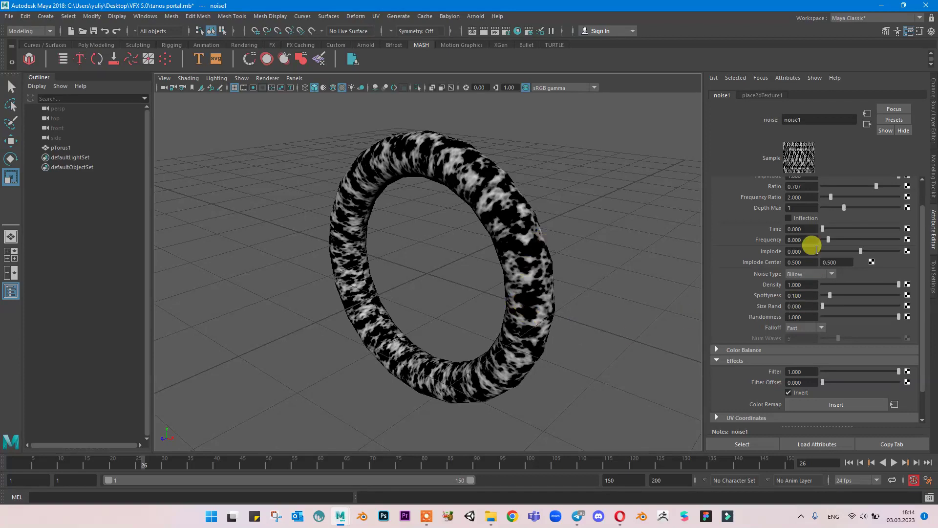
pyautogui.scroll(2, 812, 246)
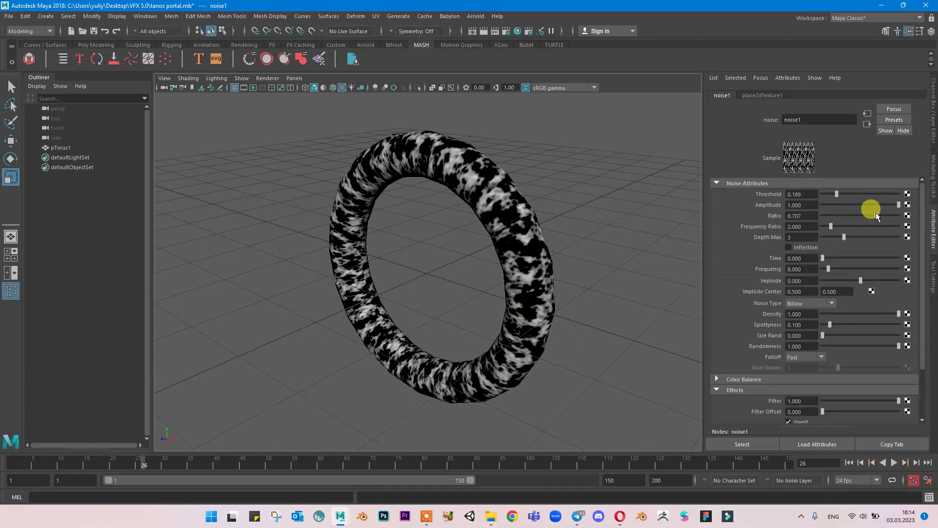
pyautogui.moveTo(876, 213); pyautogui.dragTo(831, 217)
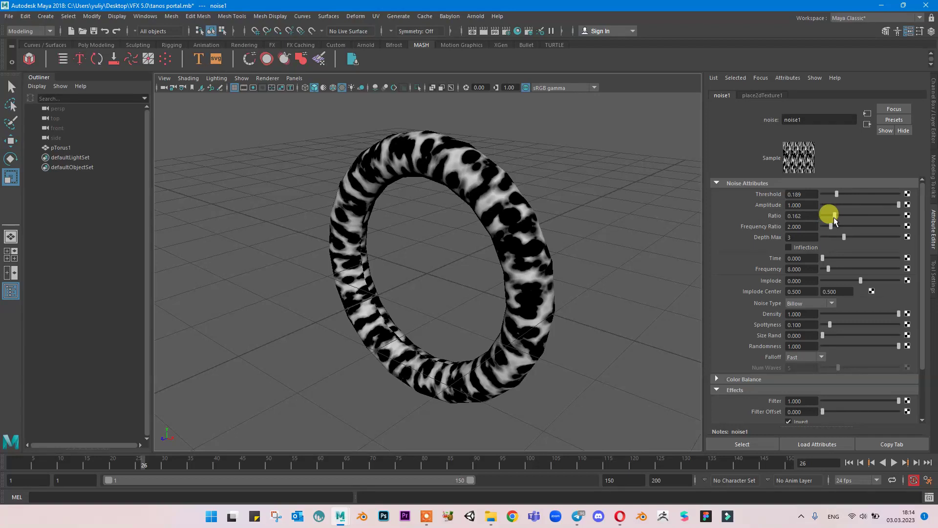
pyautogui.moveTo(891, 202)
pyautogui.mouseDown()
pyautogui.moveTo(861, 202)
pyautogui.moveTo(883, 203)
pyautogui.mouseUp()
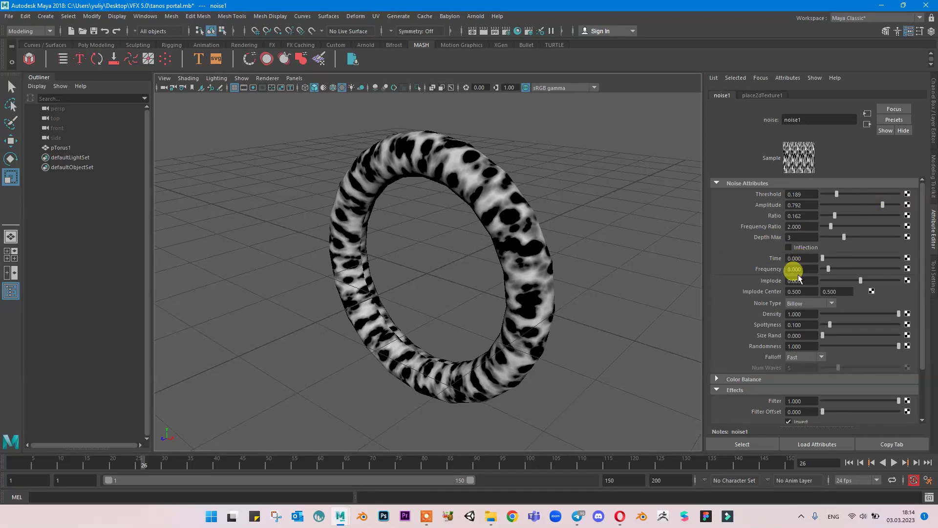
pyautogui.moveTo(827, 270); pyautogui.dragTo(826, 271)
pyautogui.keyDown('alt'); pyautogui.moveTo(536, 210); pyautogui.dragTo(486, 230); pyautogui.keyUp('alt')
# Select the torus and switch from the Modeling to the FX command set.
pyautogui.click(492, 210)
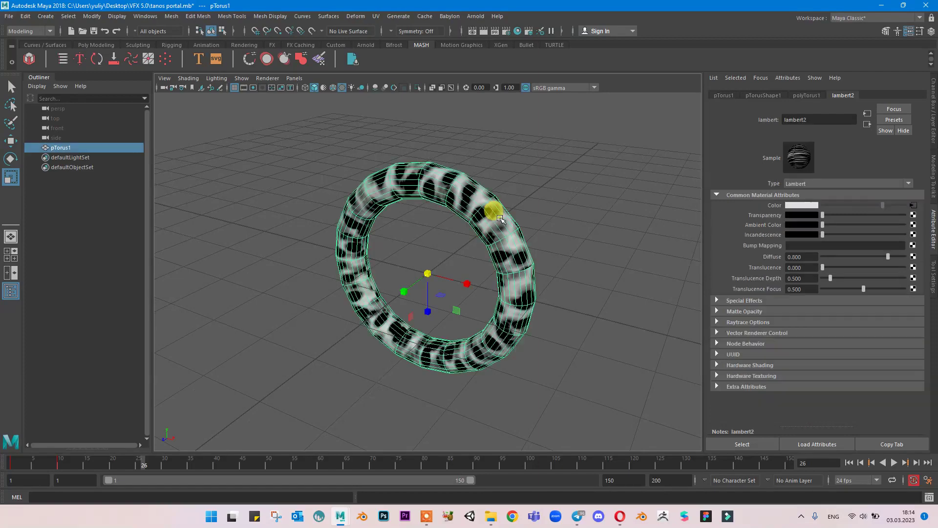
pyautogui.click(46, 16)
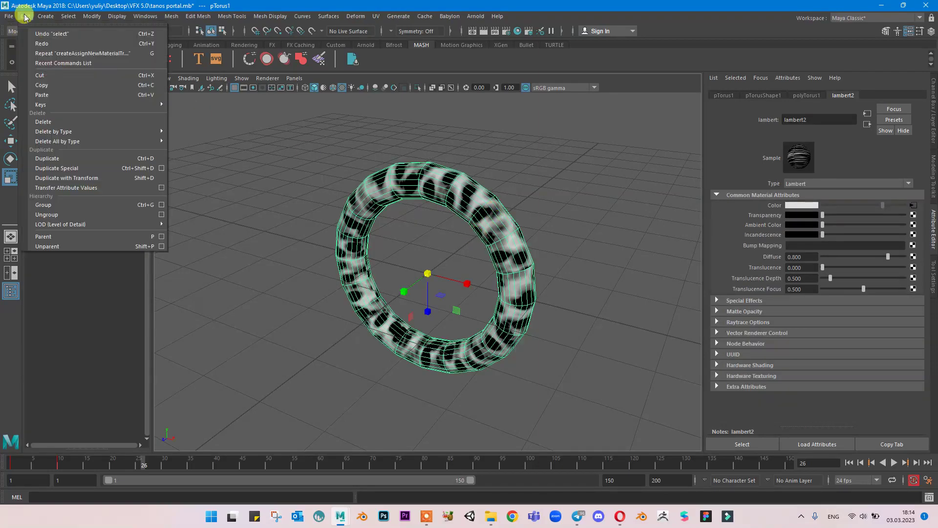
pyautogui.click(47, 16)
pyautogui.click(26, 31)
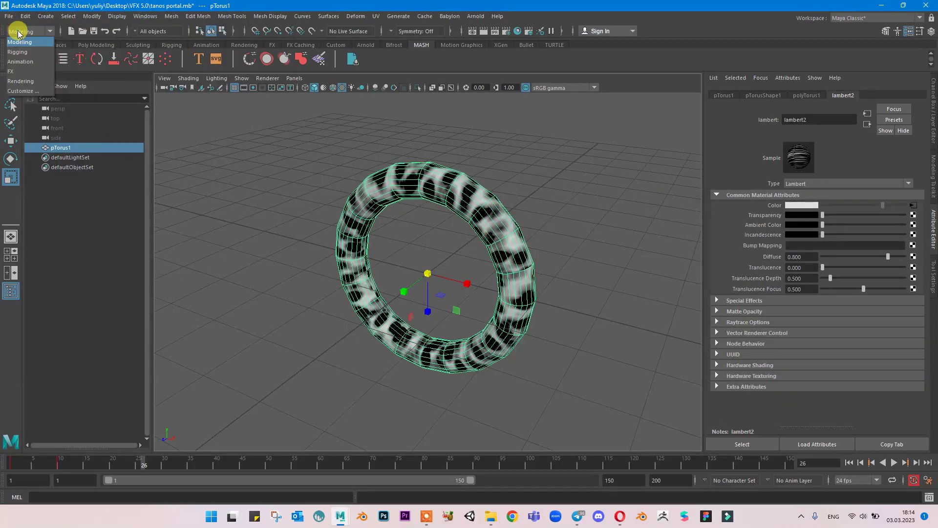
pyautogui.click(12, 71)
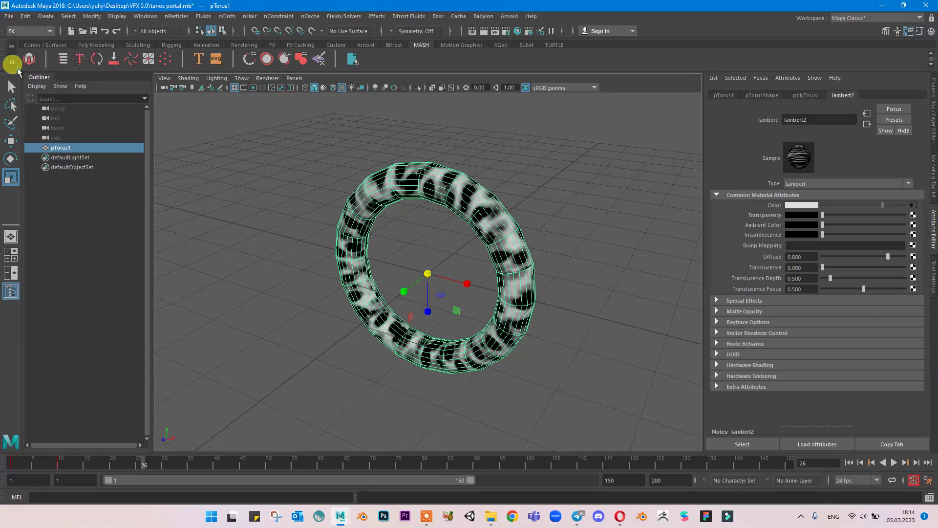
# Create an nParticle emitter from the torus with a new solver and the Surface emitter type.
pyautogui.click(188, 16)
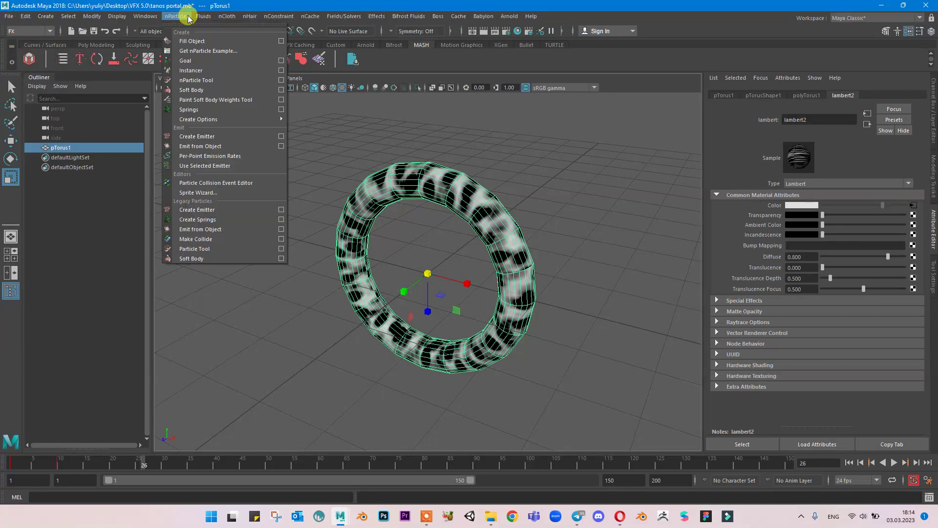
pyautogui.click(215, 147)
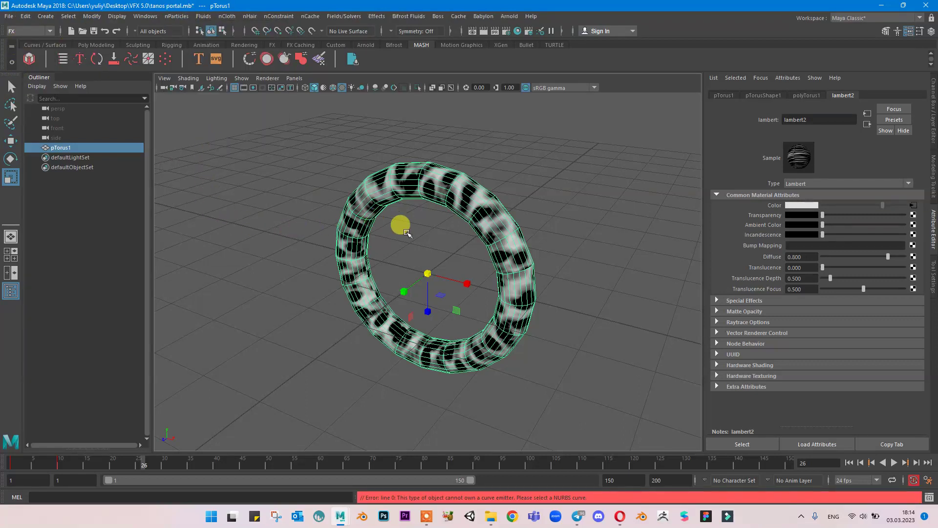
pyautogui.click(145, 16)
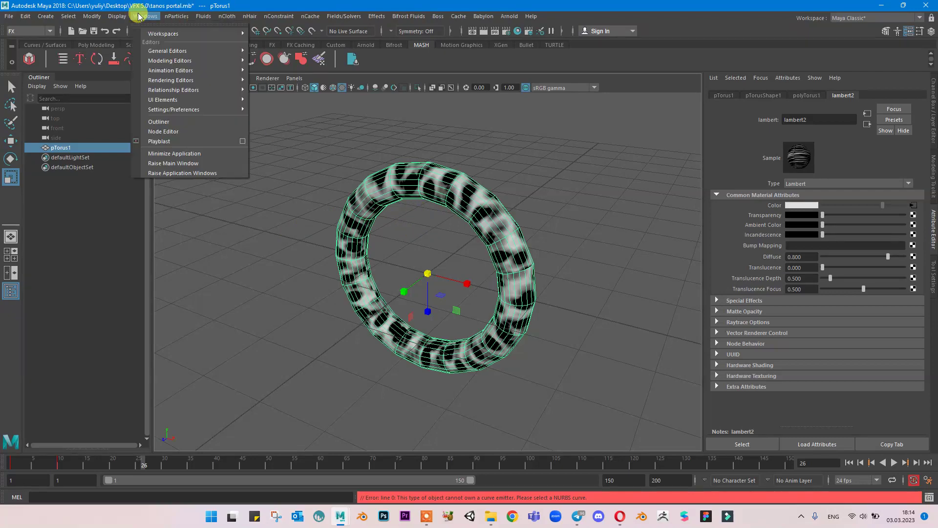
pyautogui.moveTo(177, 16)
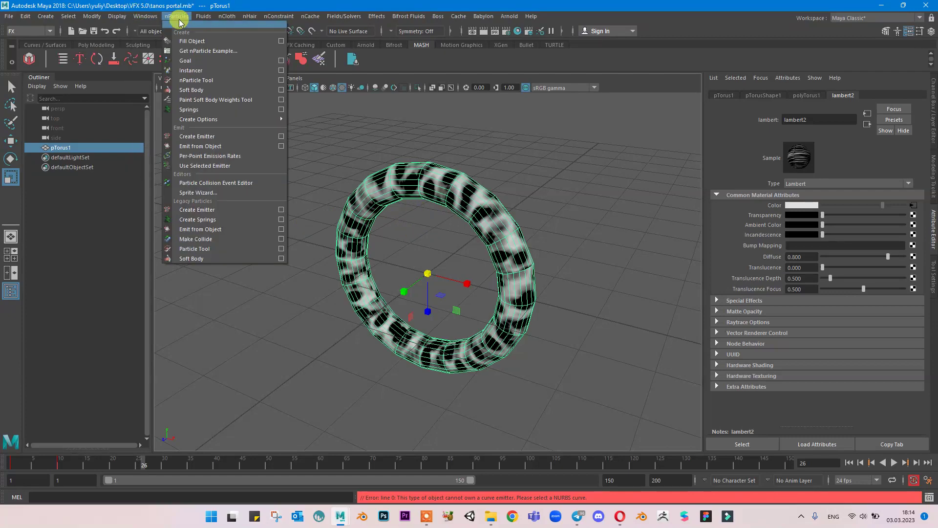
pyautogui.click(277, 148)
pyautogui.click(445, 214)
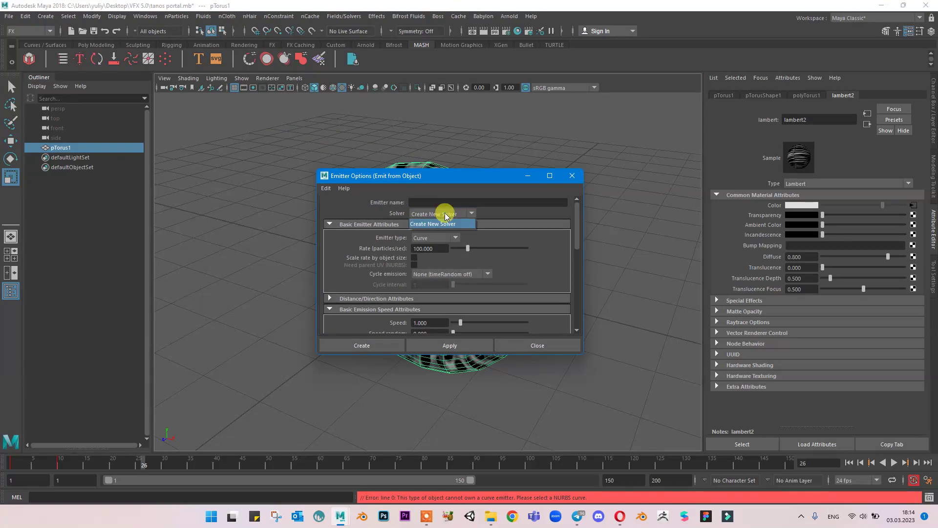
pyautogui.click(438, 223)
pyautogui.click(430, 237)
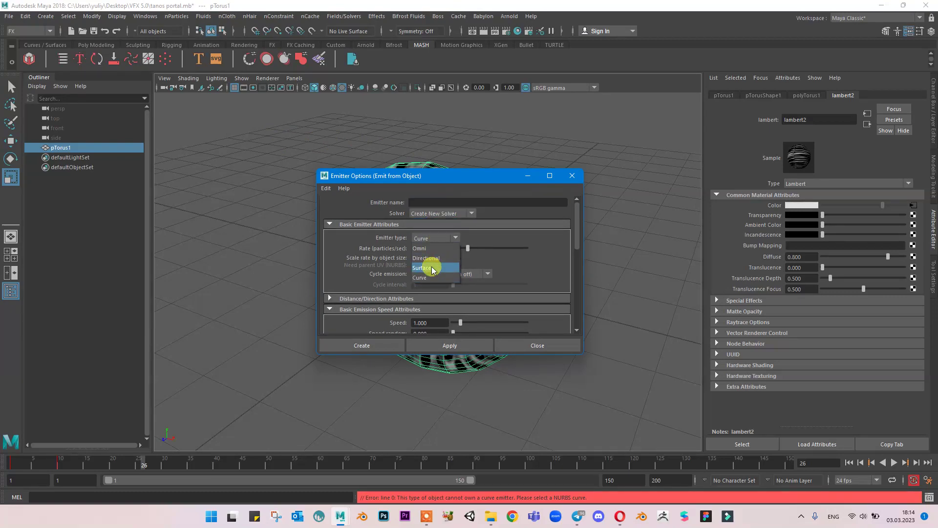
pyautogui.click(432, 267)
pyautogui.click(381, 342)
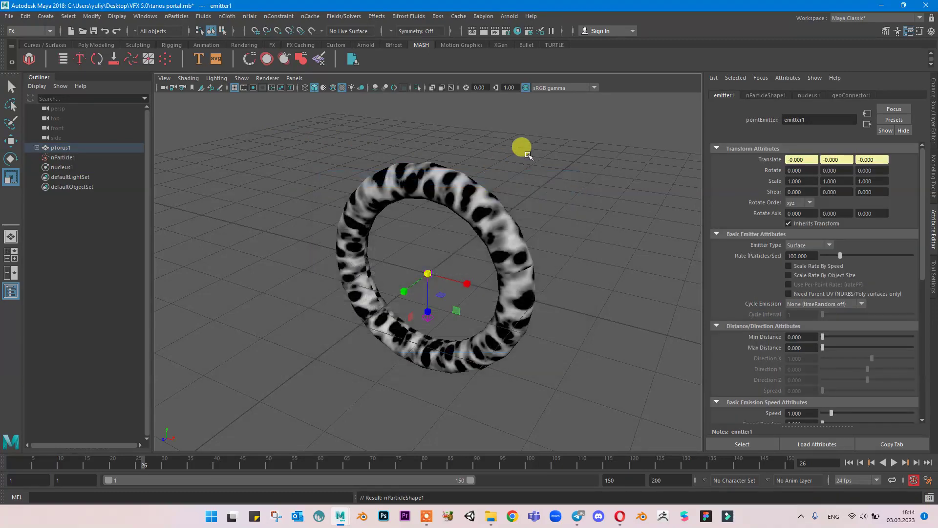
# Play the simulation from the first frame and examine how particles leave the torus.
pyautogui.keyDown('alt'); pyautogui.moveTo(357, 241); pyautogui.dragTo(355, 212); pyautogui.keyUp('alt')
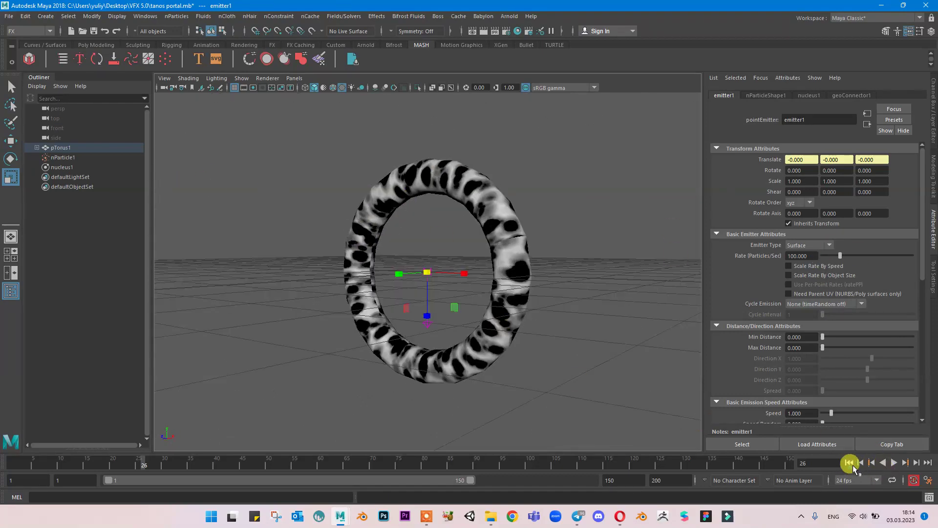
pyautogui.click(894, 462)
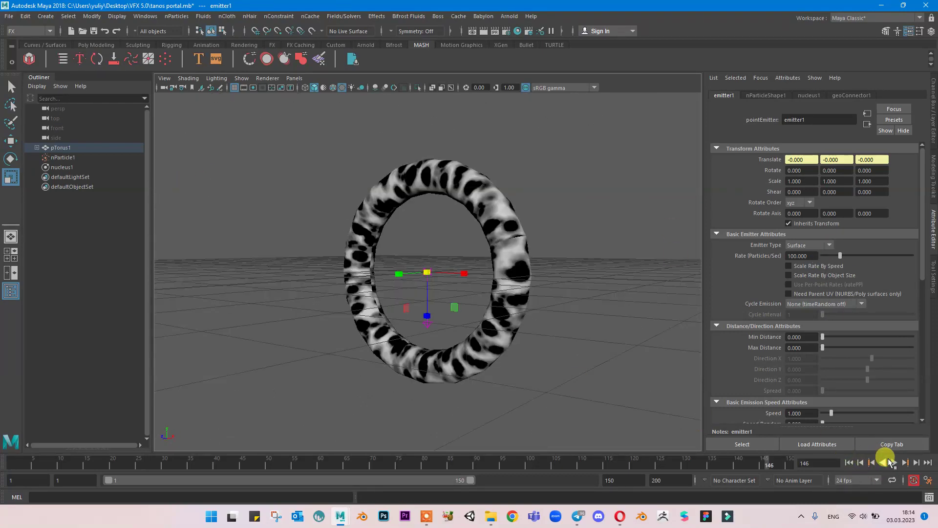
pyautogui.click(849, 463)
pyautogui.click(893, 463)
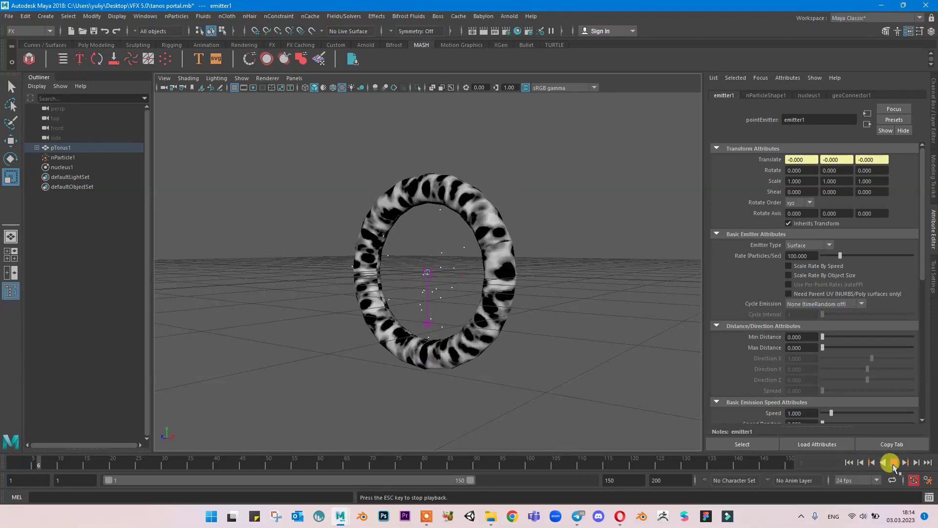
pyautogui.click(894, 462)
pyautogui.keyDown('alt'); pyautogui.moveTo(526, 300); pyautogui.dragTo(836, 271); pyautogui.keyUp('alt')
pyautogui.keyDown('alt'); pyautogui.moveTo(518, 254); pyautogui.dragTo(430, 293); pyautogui.keyUp('alt')
pyautogui.scroll(-3, 498, 235)
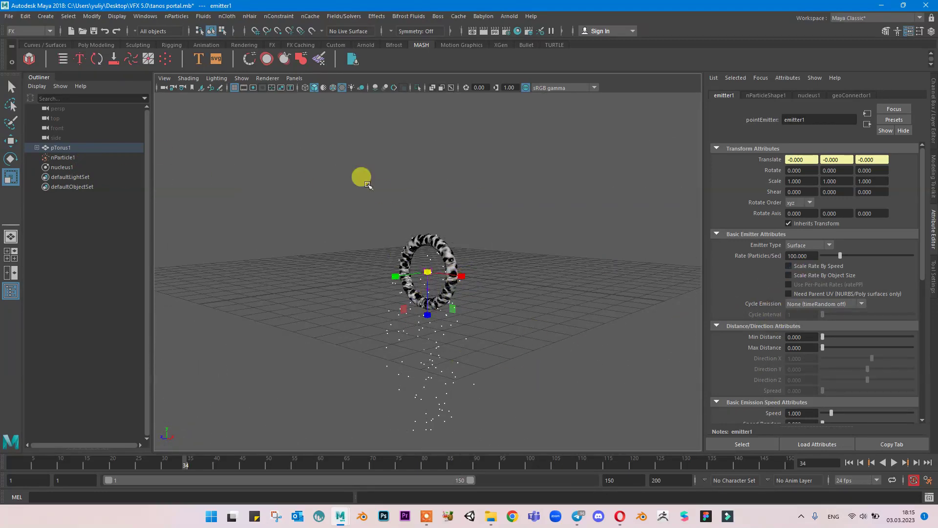
# Select the emitter under the torus and bring up its texture emission attributes.
pyautogui.click(766, 95)
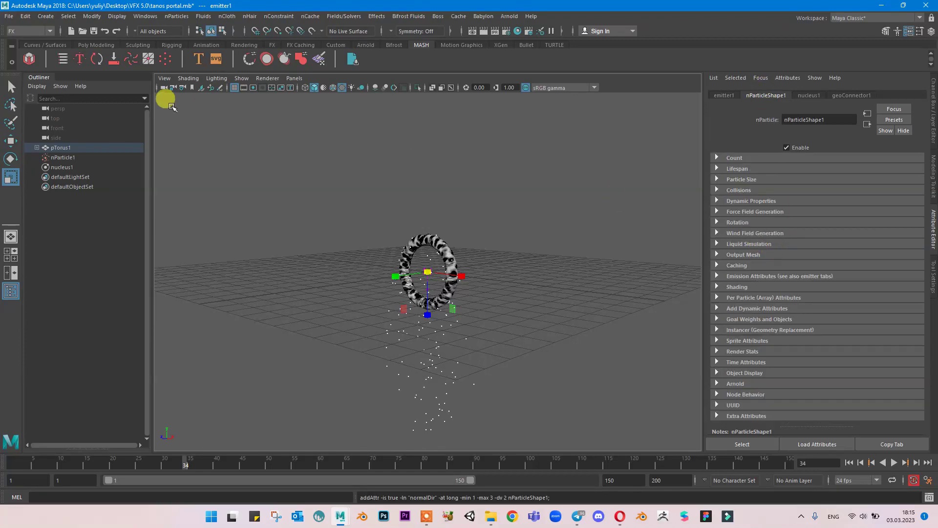
pyautogui.click(37, 147)
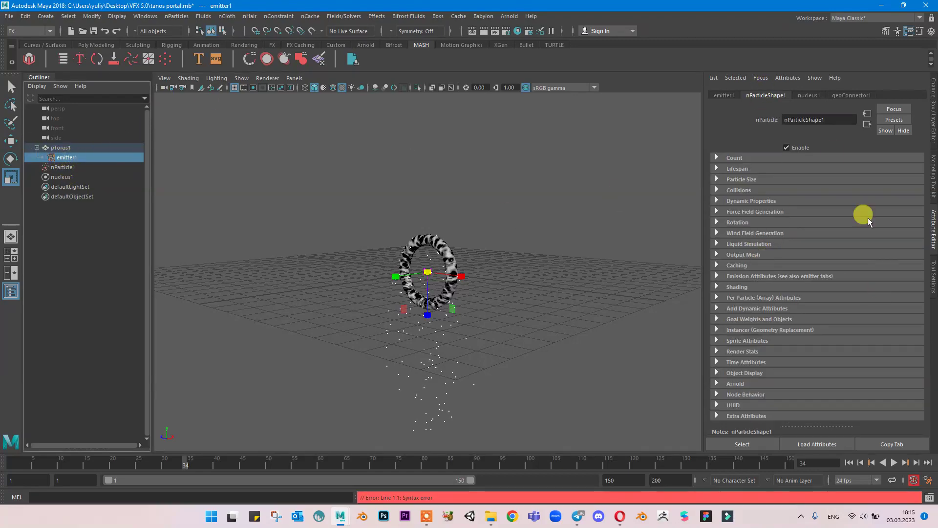
pyautogui.click(717, 93)
pyautogui.scroll(-5, 779, 324)
pyautogui.scroll(-5, 778, 323)
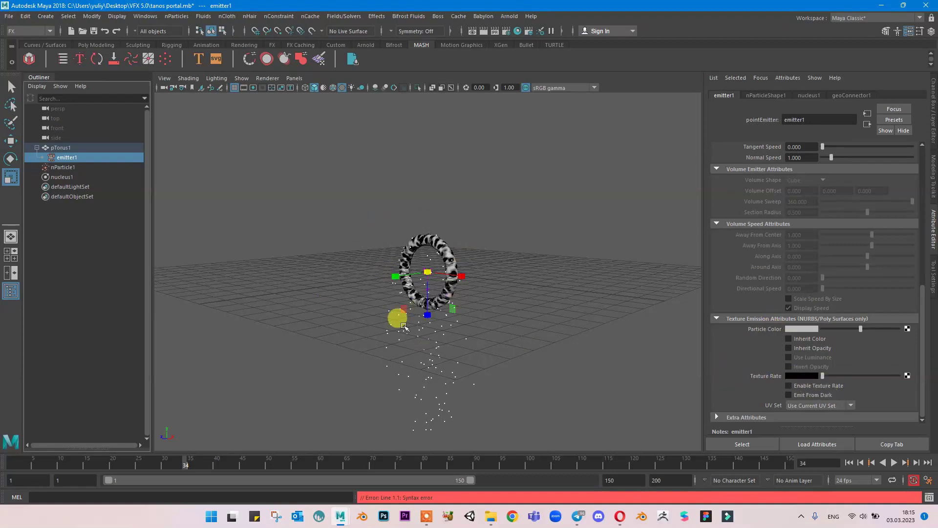
# Open Hypershade and graph the input and output connections of the lambert2 material.
pyautogui.click(145, 17)
pyautogui.moveTo(244, 80)
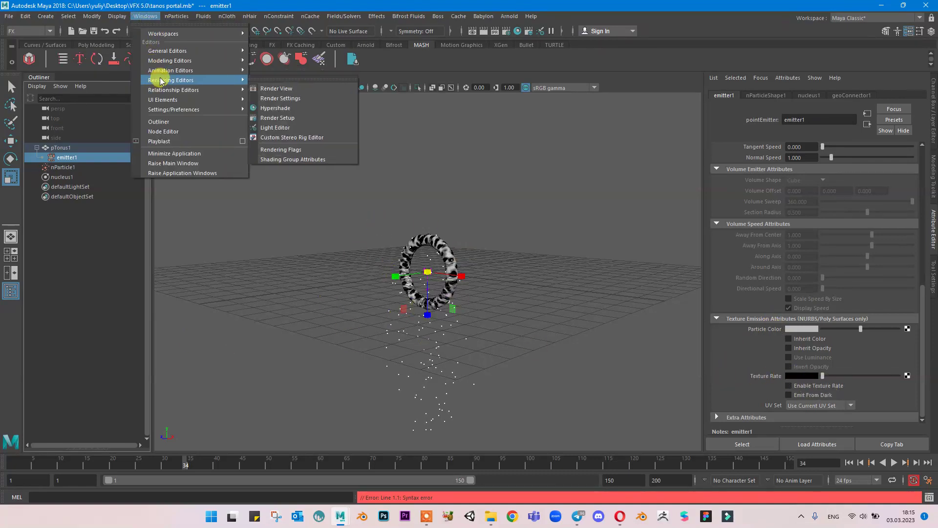
pyautogui.click(268, 108)
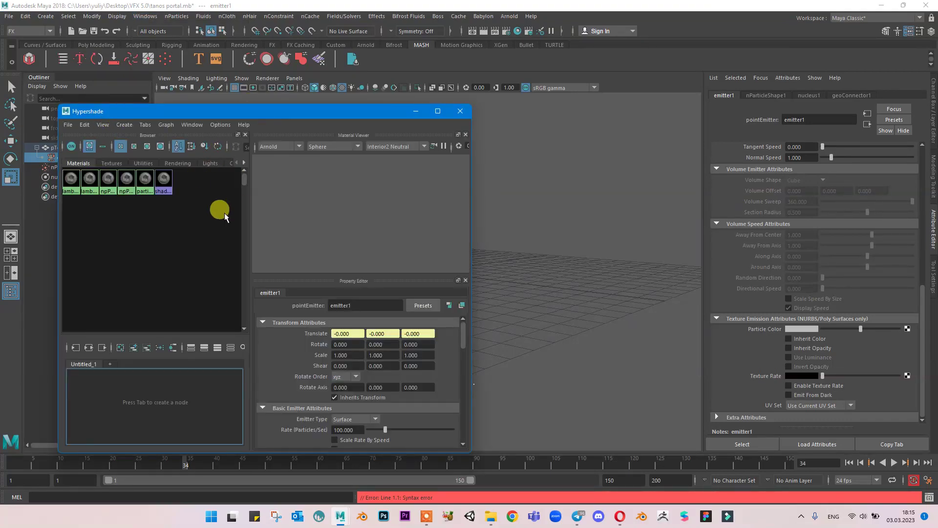
pyautogui.click(76, 161)
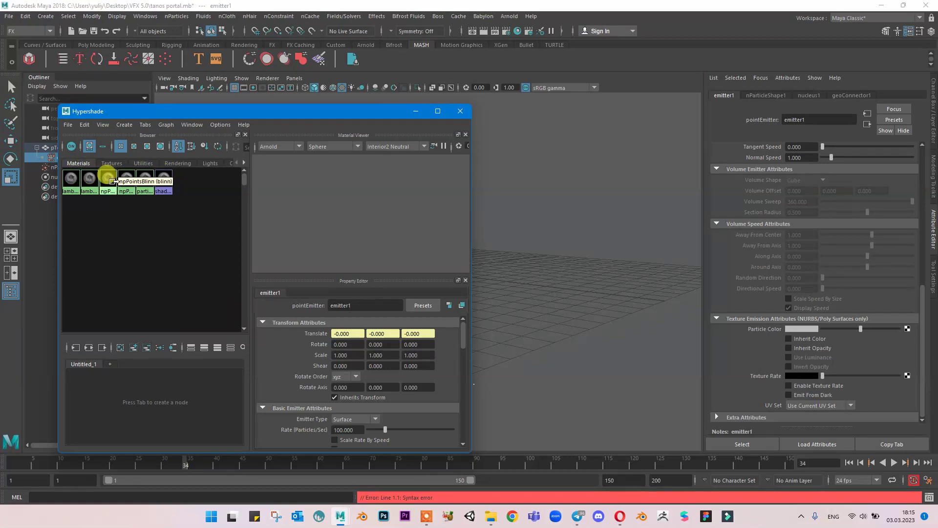
pyautogui.click(90, 180)
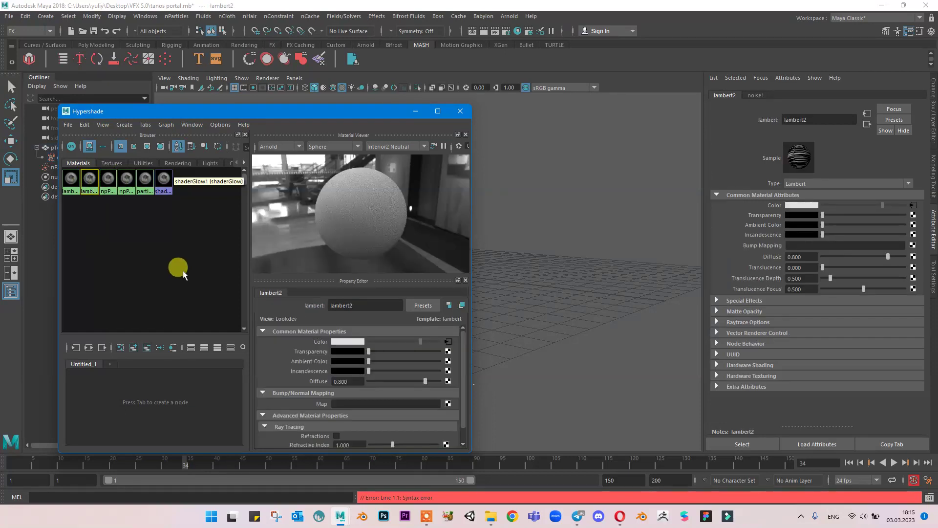
pyautogui.click(89, 348)
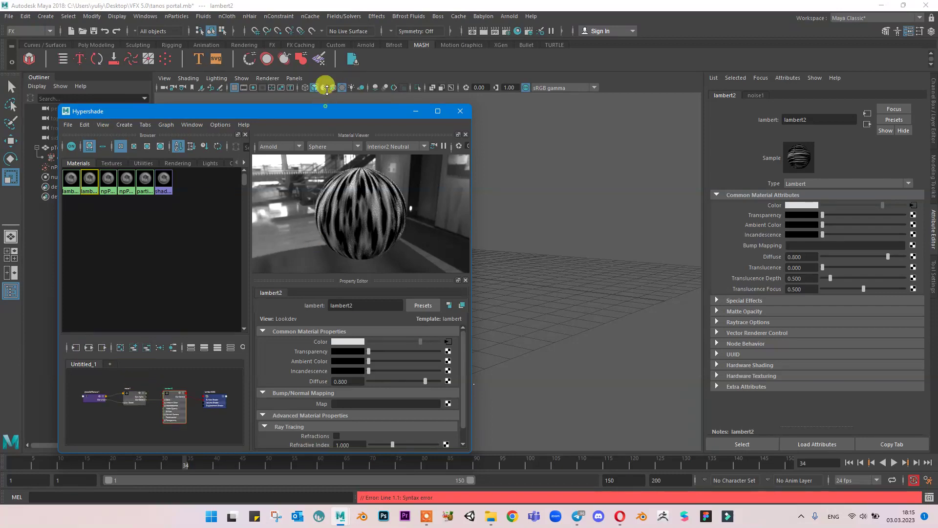
# Widen the Hypershade window and select the noise1 node in the lambert2 network.
pyautogui.moveTo(327, 90); pyautogui.dragTo(326, 73)
pyautogui.moveTo(474, 206); pyautogui.dragTo(611, 203)
pyautogui.scroll(5, 210, 392)
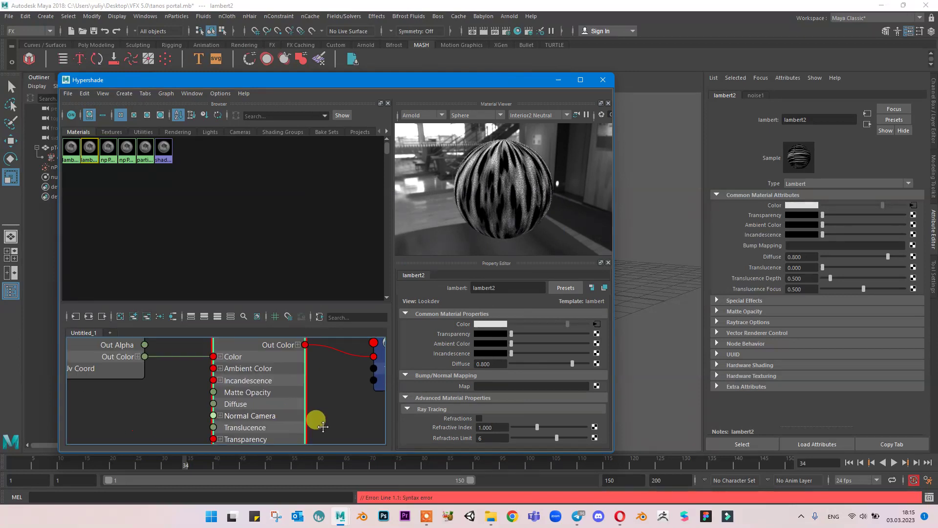
pyautogui.scroll(-3, 323, 427)
pyautogui.scroll(2, 195, 379)
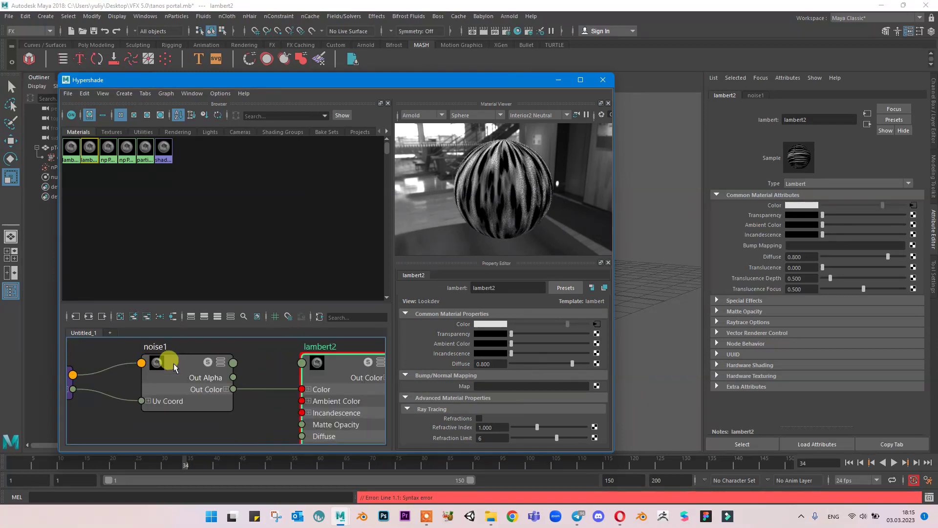
pyautogui.click(178, 365)
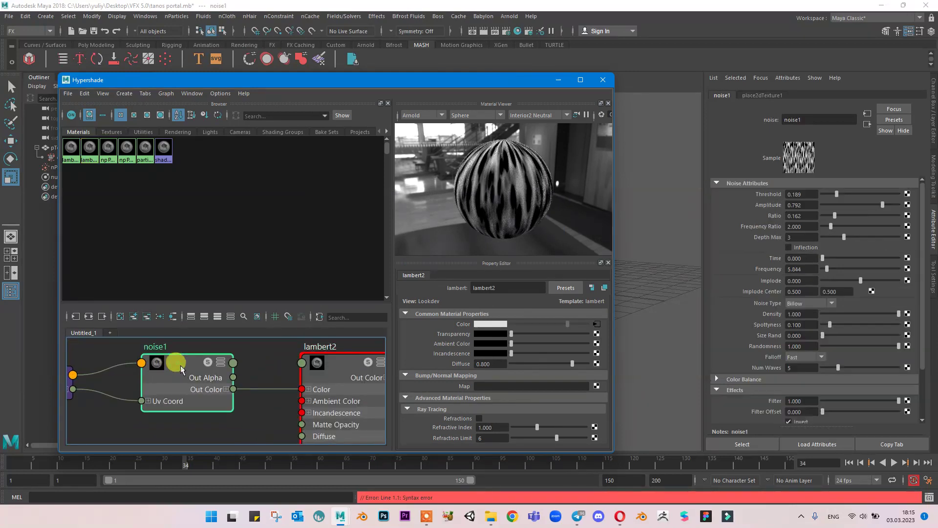
# Connect the noise1 texture to the Texture Rate of the torus's emitter and check the connected node.
pyautogui.moveTo(518, 80); pyautogui.dragTo(467, 284)
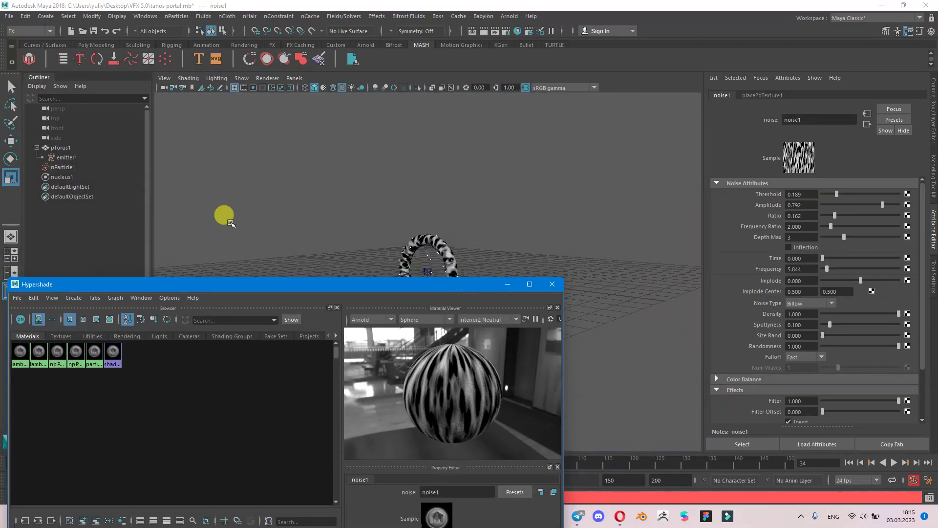
pyautogui.click(68, 159)
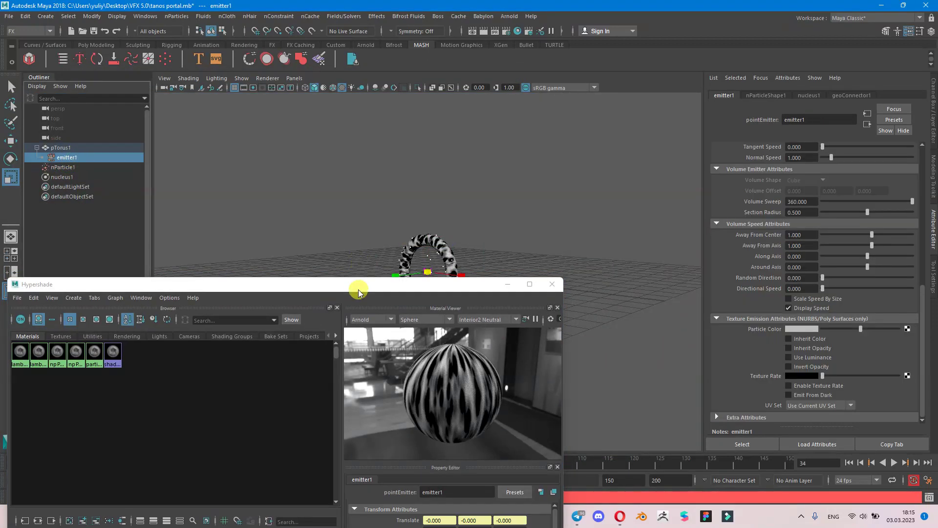
pyautogui.moveTo(361, 285); pyautogui.dragTo(447, 112)
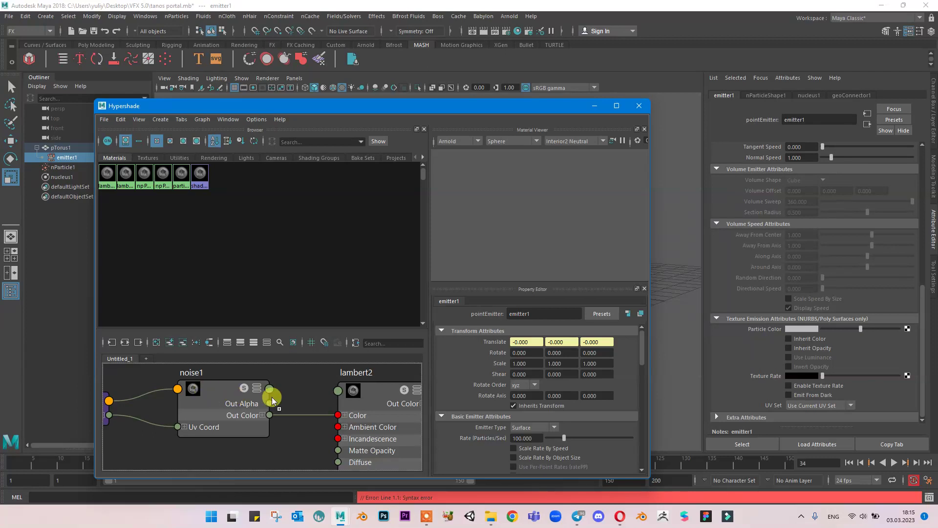
pyautogui.moveTo(934, 402); pyautogui.dragTo(791, 381, button='middle')
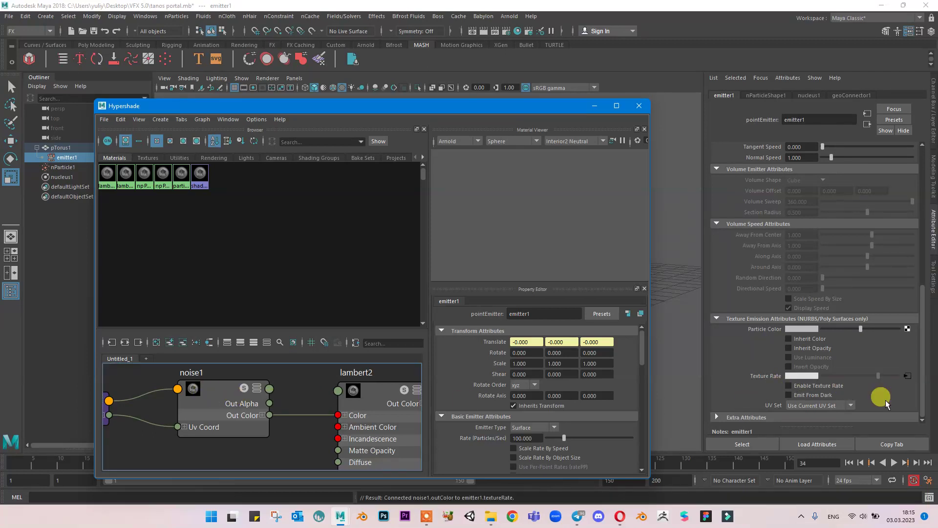
pyautogui.click(908, 376)
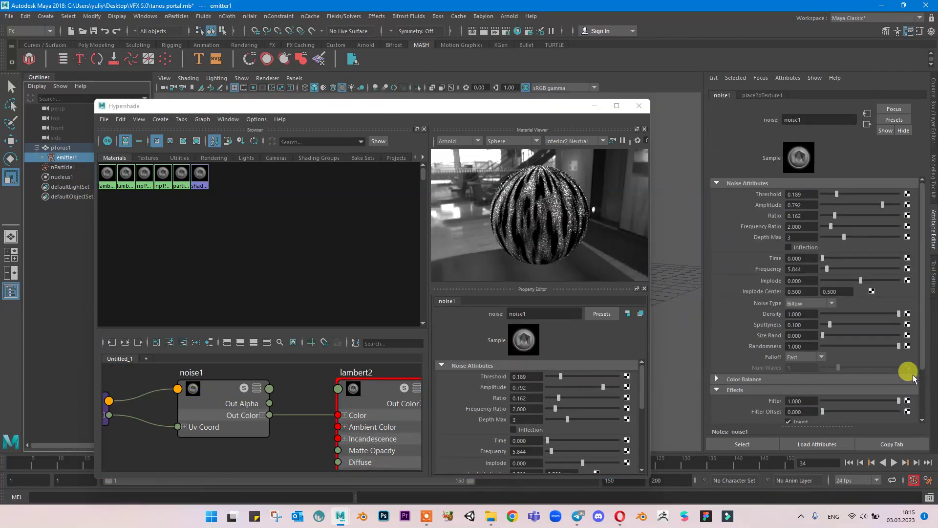
# Minimize Hypershade, clear the selection and play the particle simulation from the first frame.
pyautogui.click(593, 106)
pyautogui.keyDown('alt'); pyautogui.moveTo(448, 213); pyautogui.dragTo(492, 283); pyautogui.keyUp('alt')
pyautogui.click(492, 283)
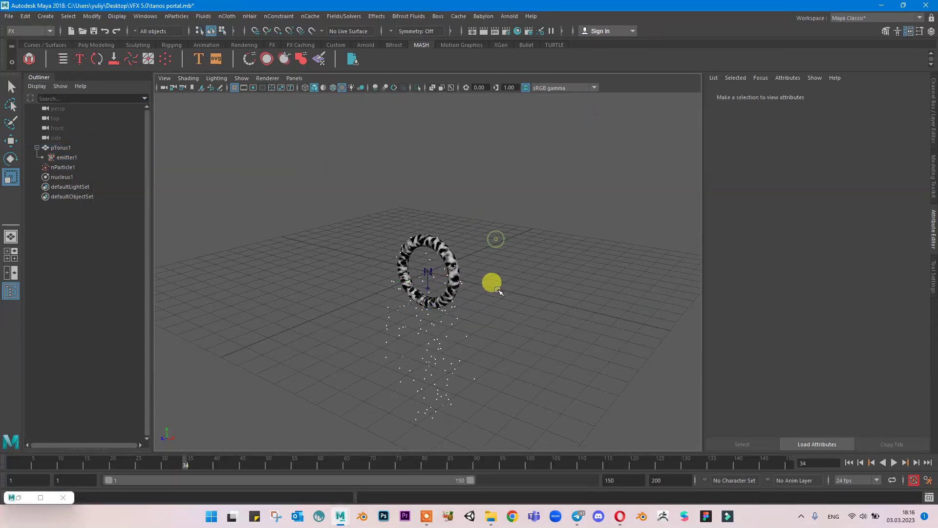
pyautogui.click(851, 463)
pyautogui.click(901, 463)
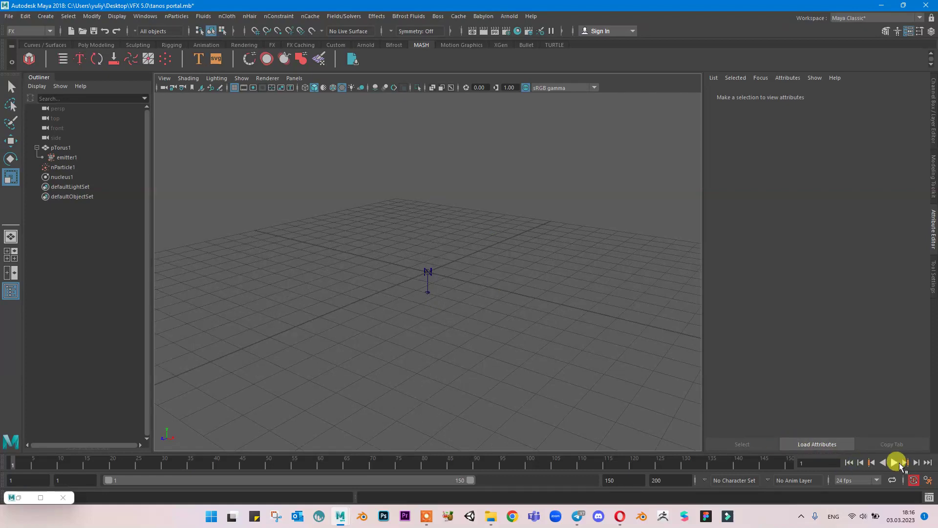
pyautogui.click(901, 463)
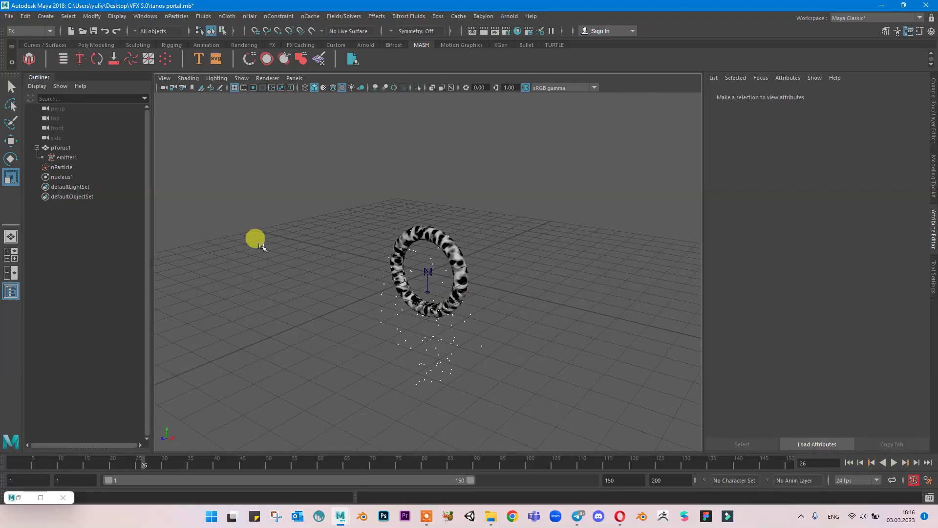
# Enable Texture Rate on the emitter and replay the simulation from the first frame.
pyautogui.click(85, 168)
pyautogui.click(89, 158)
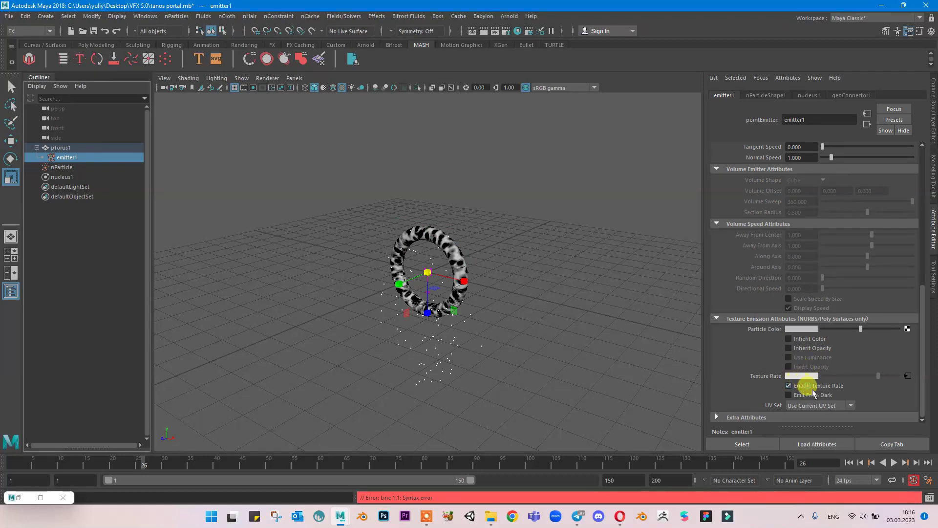
pyautogui.click(849, 463)
pyautogui.click(895, 463)
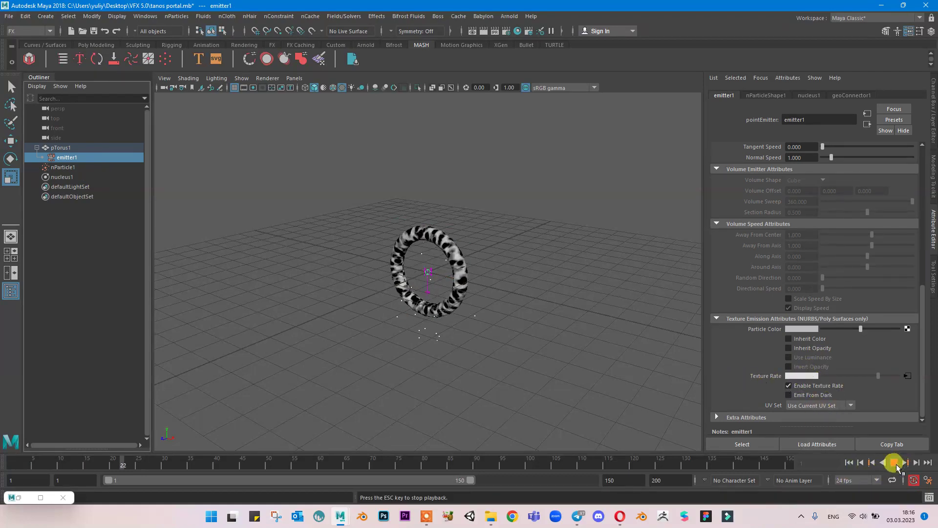
pyautogui.click(895, 463)
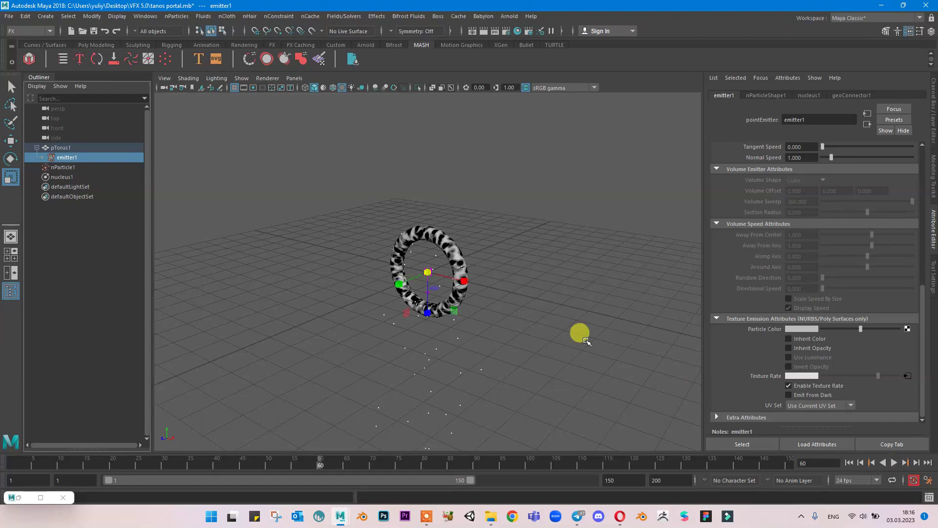
# Set the emitter's Rate (Particles/Sec) to 5000 and replay the simulation from the first frame.
pyautogui.keyDown('alt'); pyautogui.moveTo(580, 331); pyautogui.dragTo(565, 272); pyautogui.keyUp('alt')
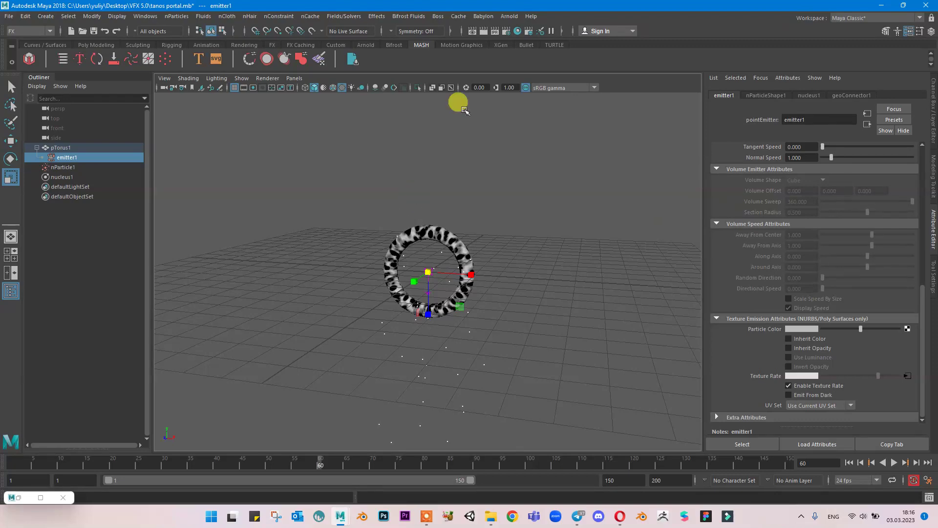
pyautogui.scroll(4, 629, 264)
pyautogui.scroll(6, 853, 283)
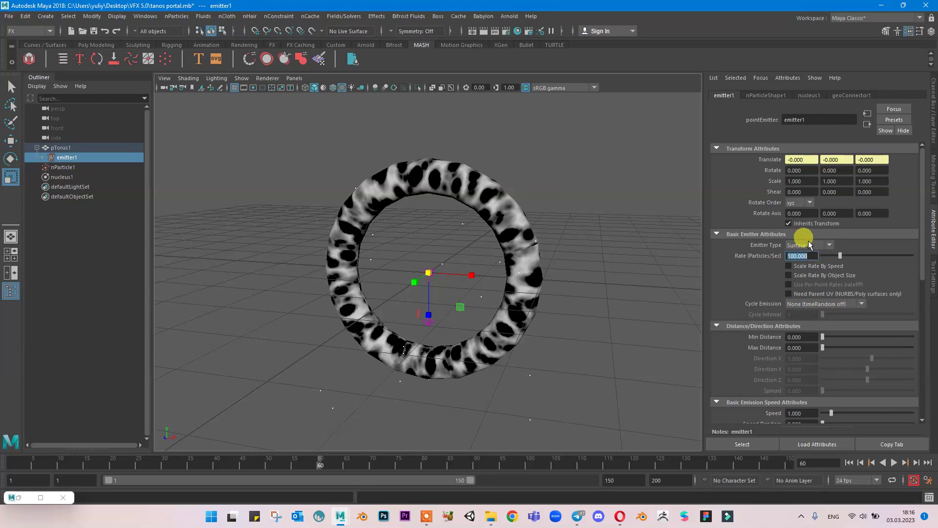
pyautogui.press('Return')
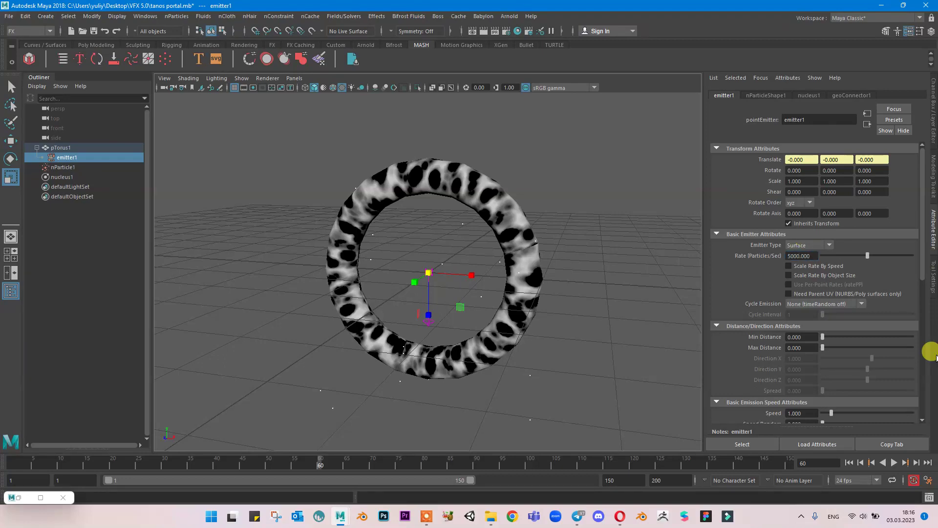
pyautogui.click(851, 463)
pyautogui.click(894, 463)
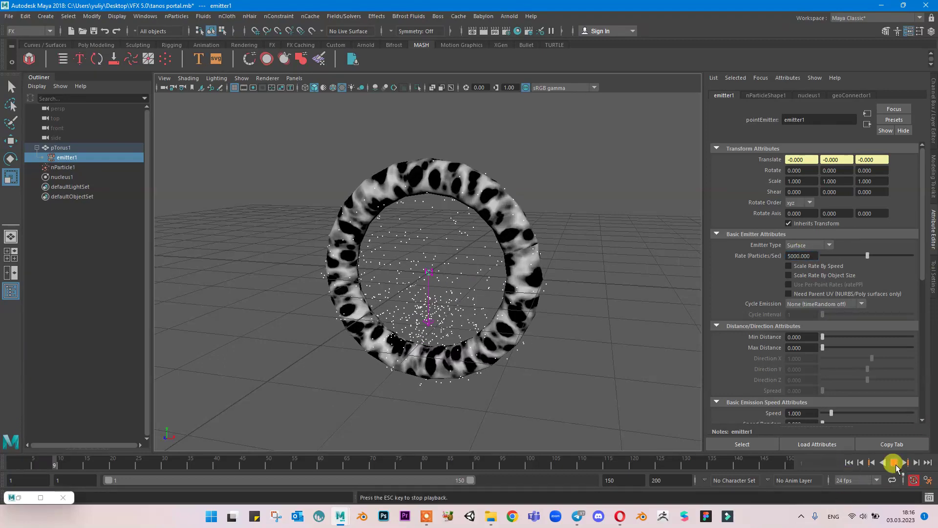
pyautogui.keyDown('alt'); pyautogui.moveTo(584, 242); pyautogui.dragTo(523, 260); pyautogui.keyUp('alt')
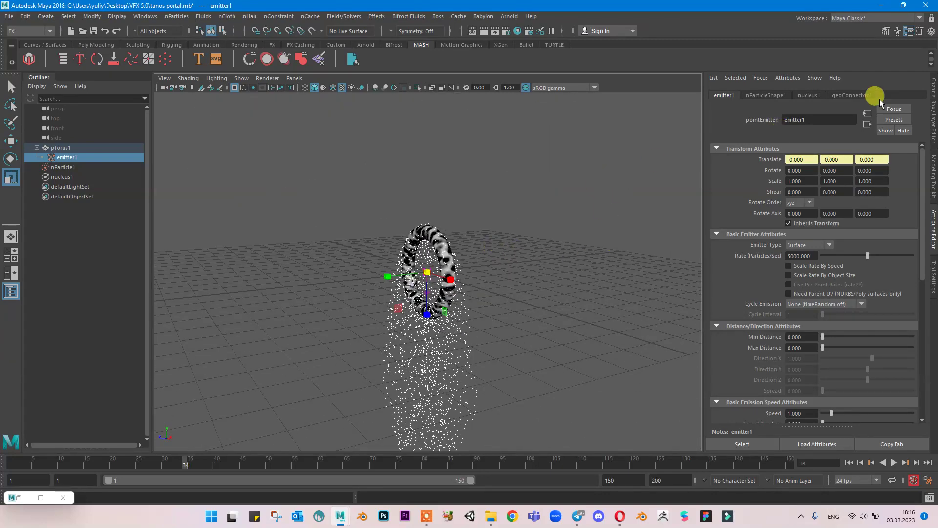
# Set the Lifespan Mode of nParticleShape1 to Random range.
pyautogui.click(762, 94)
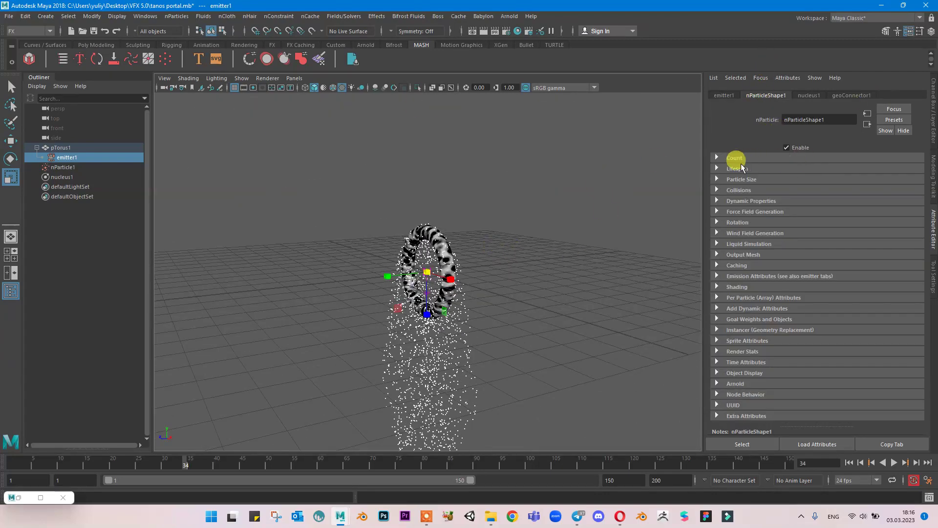
pyautogui.click(739, 168)
pyautogui.click(795, 180)
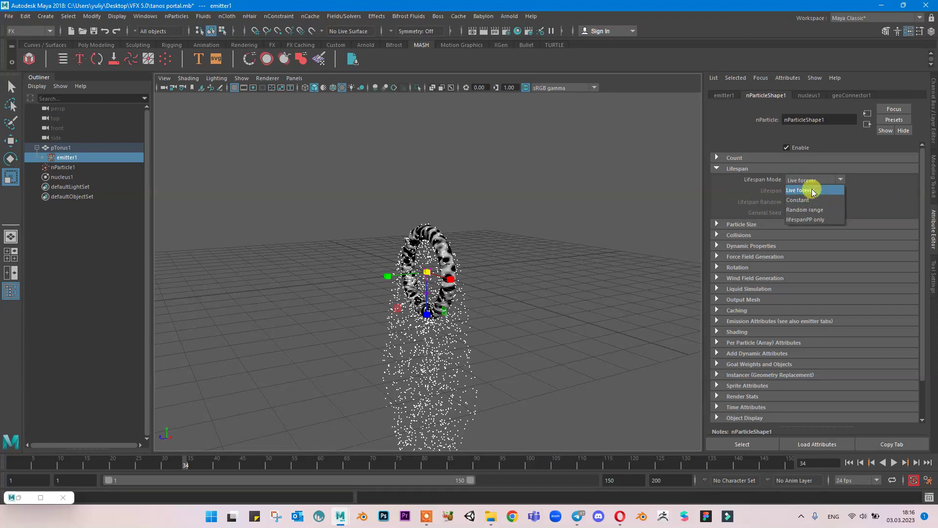
pyautogui.click(814, 191)
pyautogui.click(811, 178)
# Set the particles' Lifespan to 0.1 and Lifespan Random to 0.2, and replay the simulation from the first frame.
pyautogui.click(801, 191)
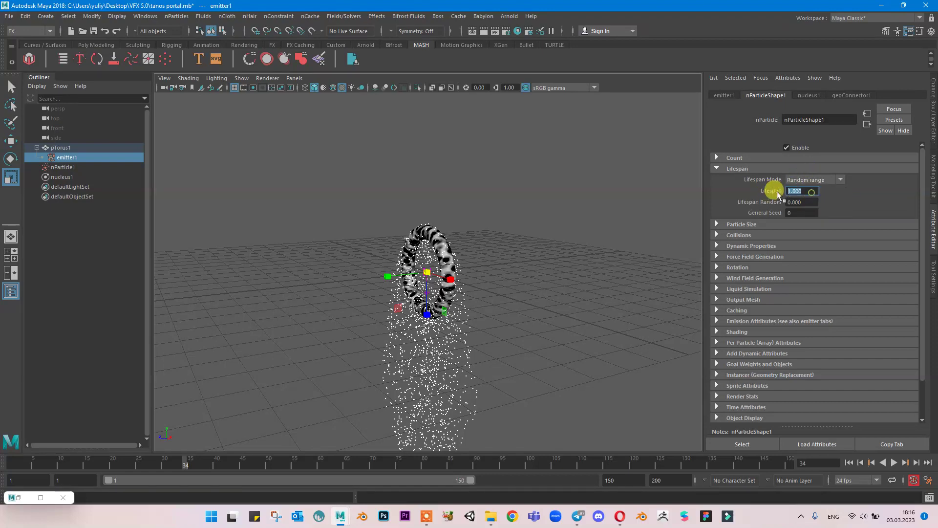
pyautogui.write('0.1')
pyautogui.press('Tab')
pyautogui.write('0.2')
pyautogui.press('Return')
pyautogui.click(850, 463)
pyautogui.click(892, 463)
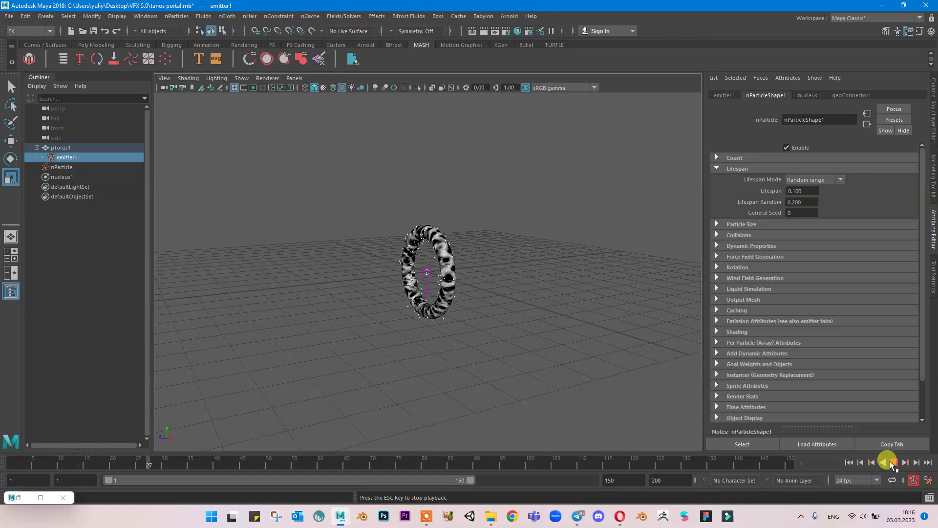
pyautogui.click(893, 463)
# Set the particles' Lifespan to 1 and Lifespan Random to 2, and replay the simulation from the first frame.
pyautogui.doubleClick(797, 191)
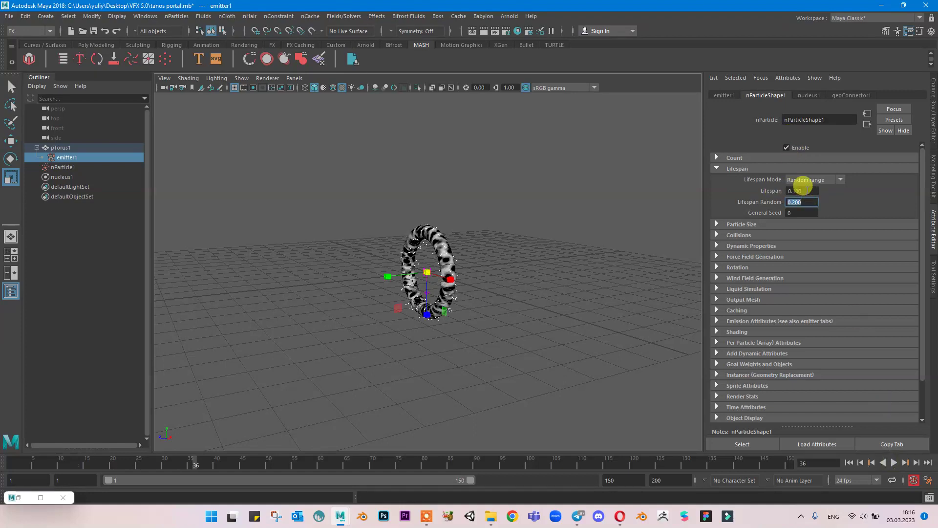
pyautogui.write('1')
pyautogui.press('Tab')
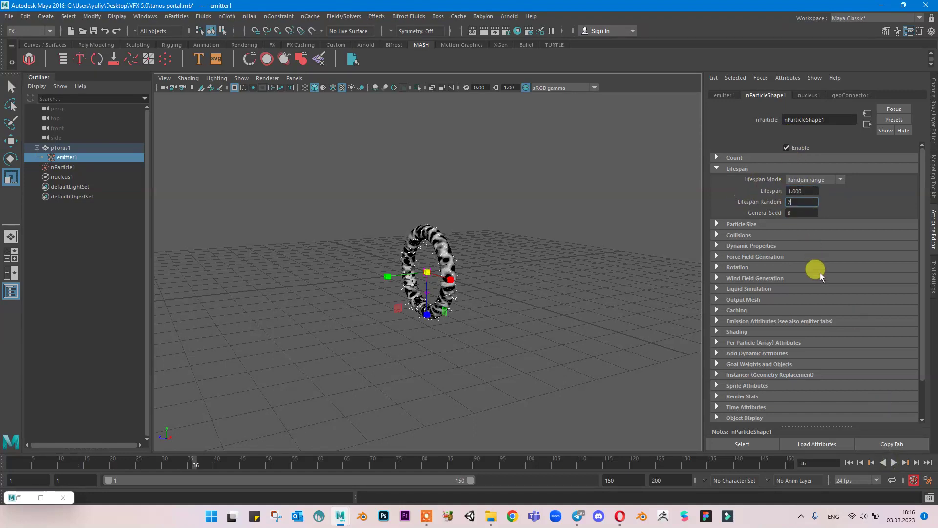
pyautogui.press('Return')
pyautogui.click(849, 462)
pyautogui.click(894, 462)
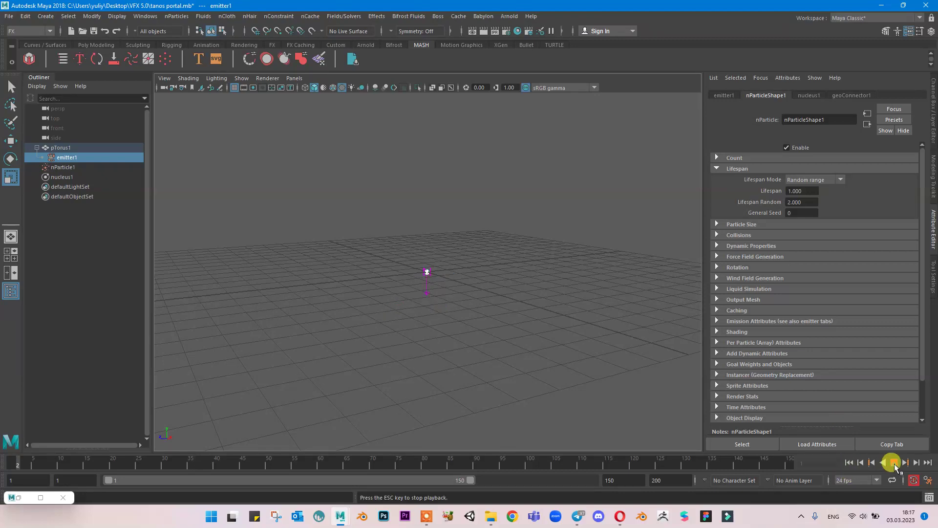
pyautogui.click(894, 462)
pyautogui.keyDown('alt'); pyautogui.moveTo(635, 352); pyautogui.dragTo(559, 297); pyautogui.keyUp('alt')
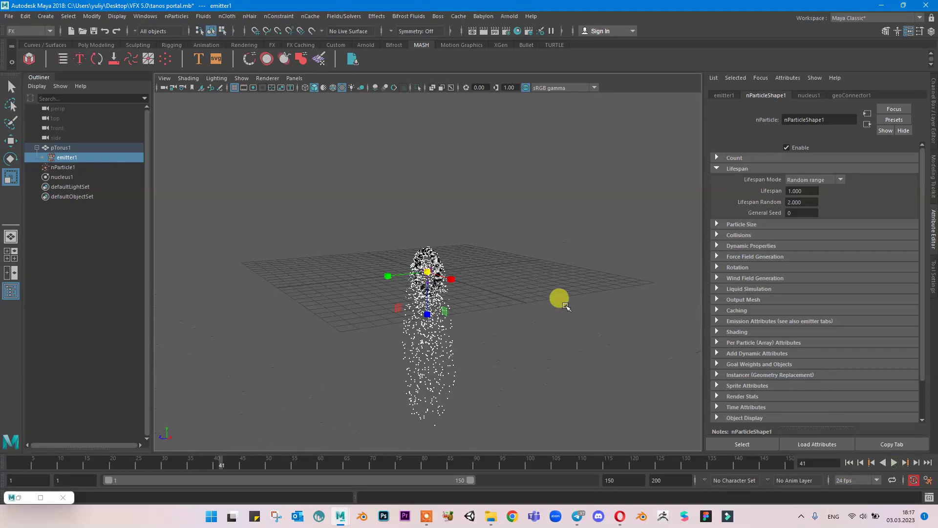
# Resume playback to check how long the falling particles last, and stop it near frame 117.
pyautogui.click(899, 462)
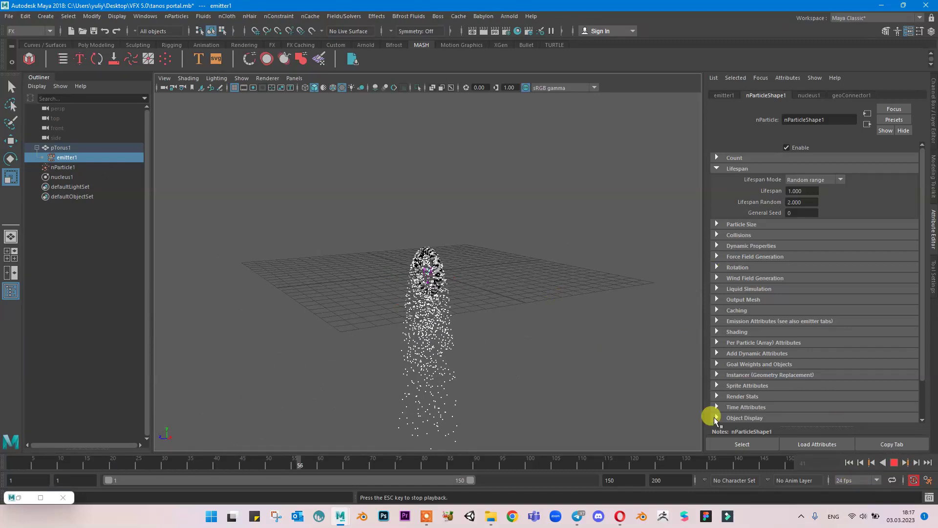
pyautogui.scroll(-5, 484, 317)
pyautogui.scroll(3, 442, 320)
pyautogui.scroll(2, 441, 323)
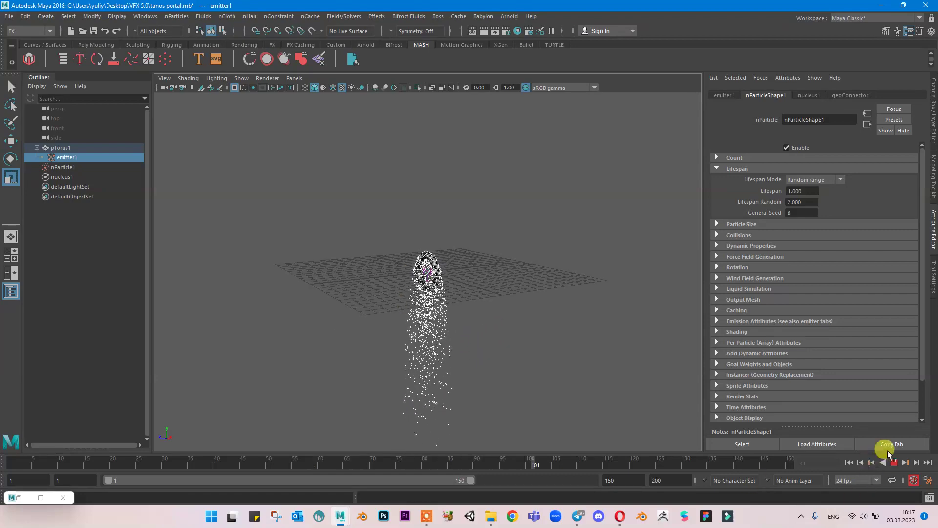
pyautogui.click(894, 462)
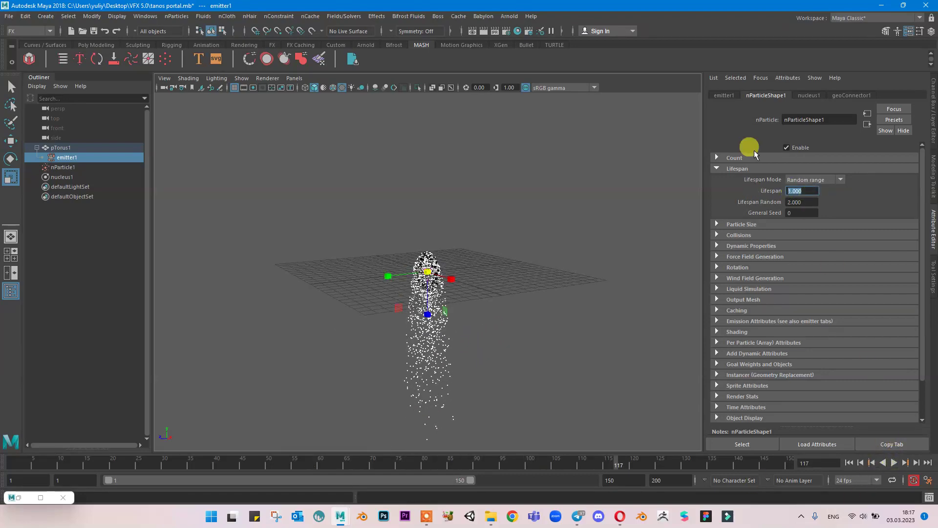
# Set the particles' Lifespan to 0.7 and Lifespan Random to 0.5, and replay the simulation from the first frame.
pyautogui.write('0')
pyautogui.click(849, 463)
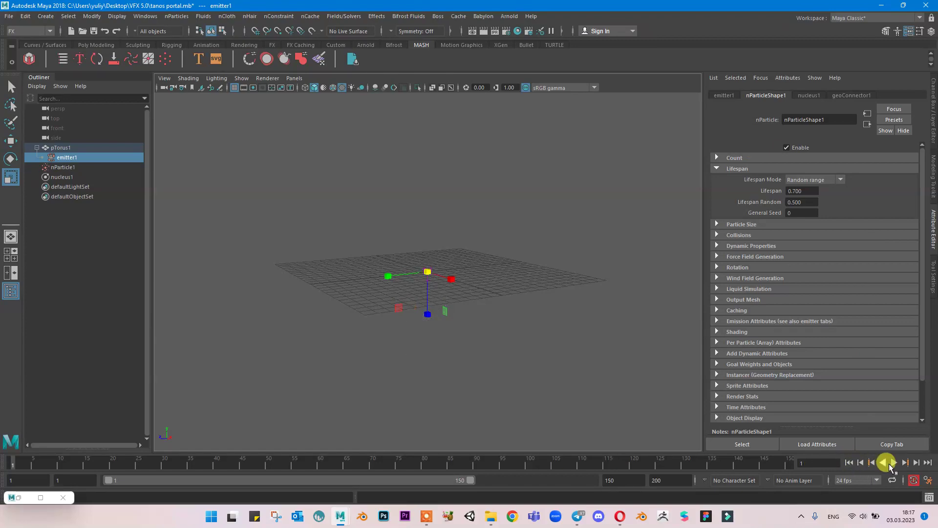
pyautogui.click(894, 463)
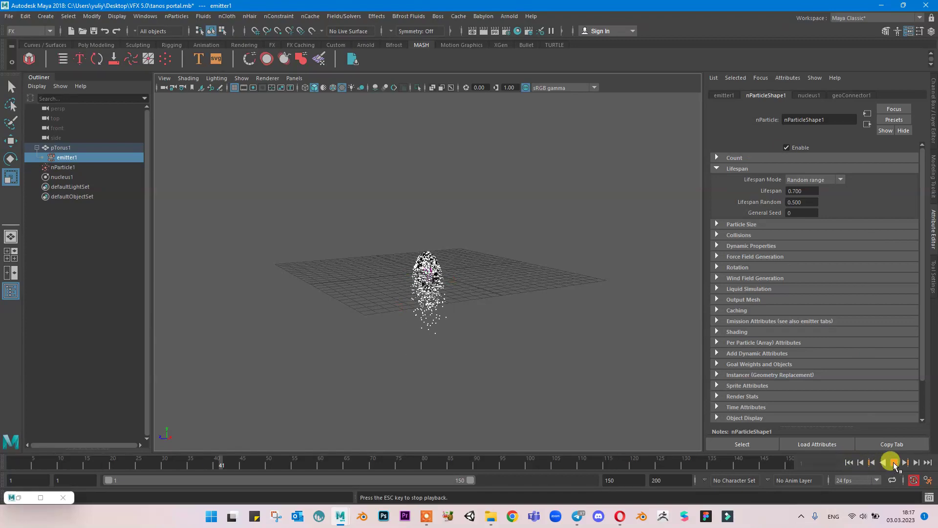
pyautogui.click(894, 463)
pyautogui.scroll(3, 496, 292)
pyautogui.keyDown('alt'); pyautogui.moveTo(496, 292); pyautogui.dragTo(484, 234); pyautogui.keyUp('alt')
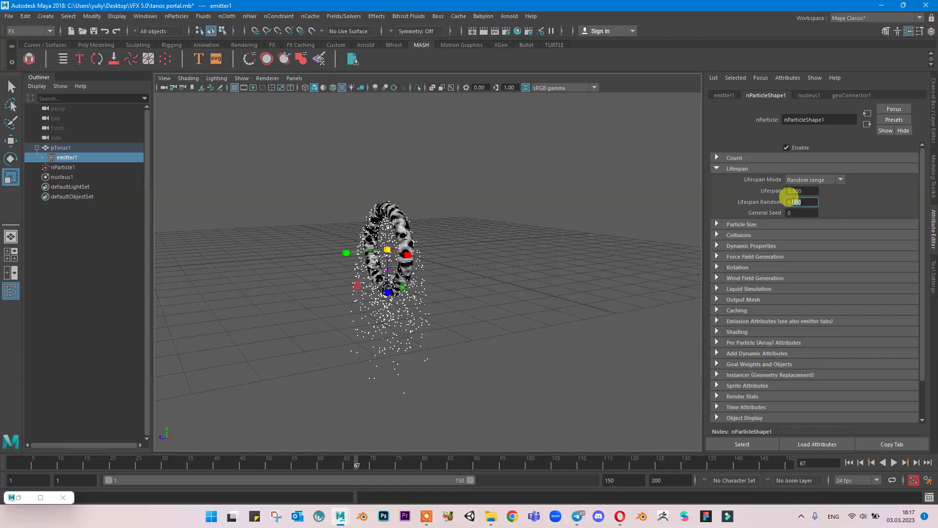
# Set the particles' Lifespan to 0.8 and Lifespan Random to 0.6, and replay the simulation from the first frame.
pyautogui.press('Return')
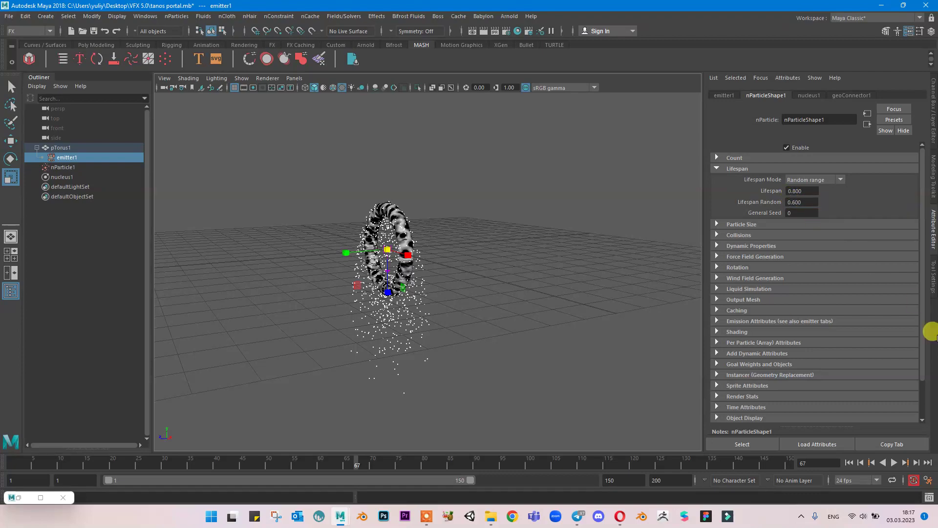
pyautogui.click(849, 462)
pyautogui.click(894, 462)
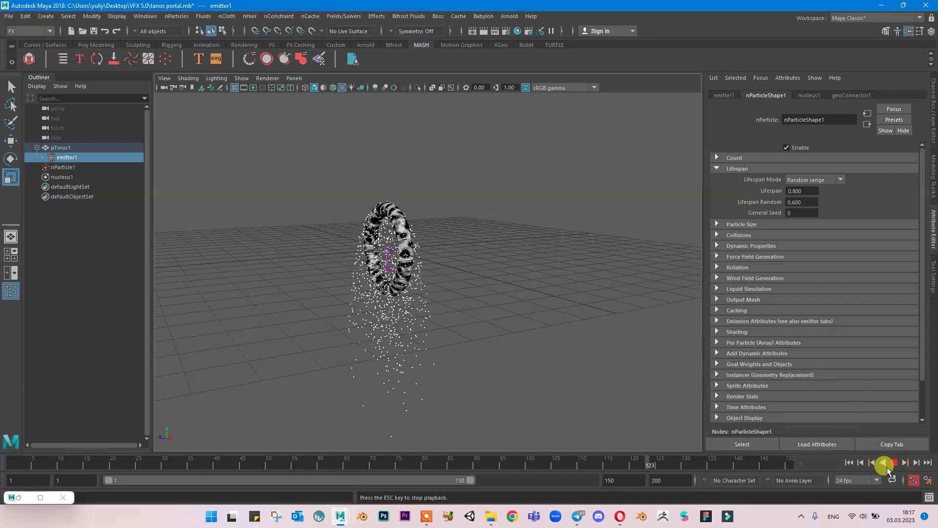
pyautogui.click(889, 465)
pyautogui.moveTo(249, 253)
pyautogui.keyDown('alt'); pyautogui.mouseDown()
pyautogui.moveTo(495, 278)
pyautogui.moveTo(244, 243)
pyautogui.mouseUp(); pyautogui.keyUp('alt')
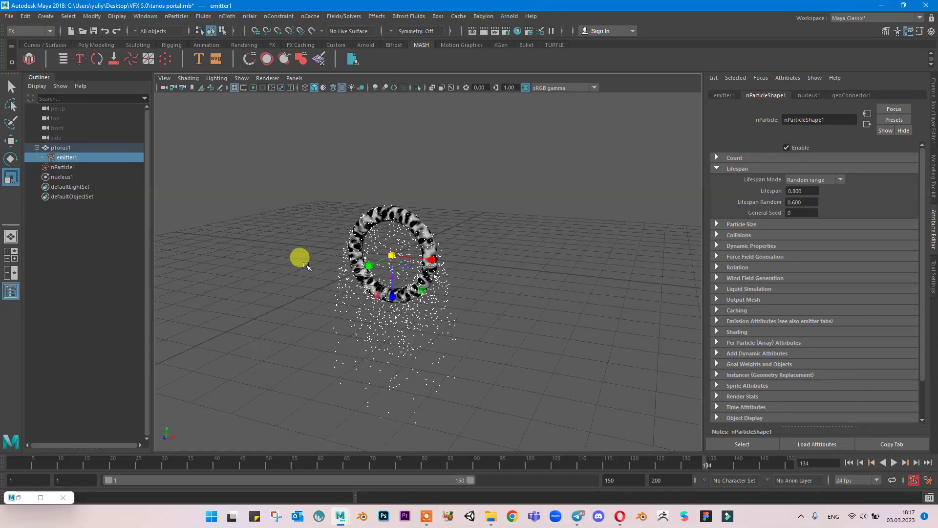
# Select nParticle1 and create a Volume Axis field for it.
pyautogui.click(94, 166)
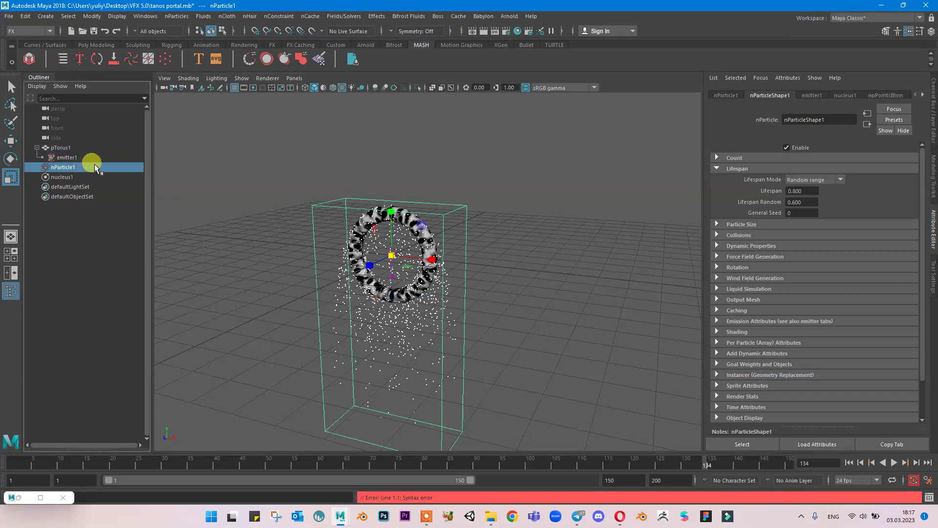
pyautogui.click(335, 17)
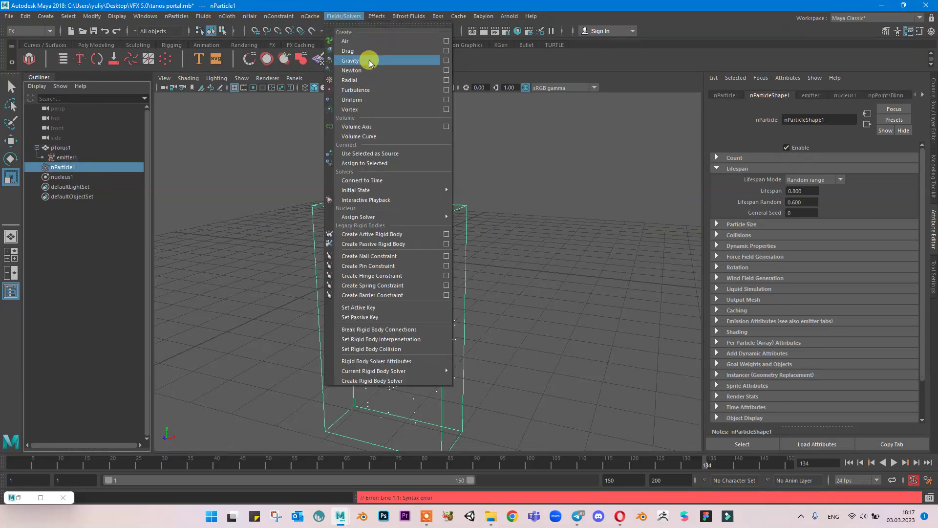
pyautogui.click(372, 128)
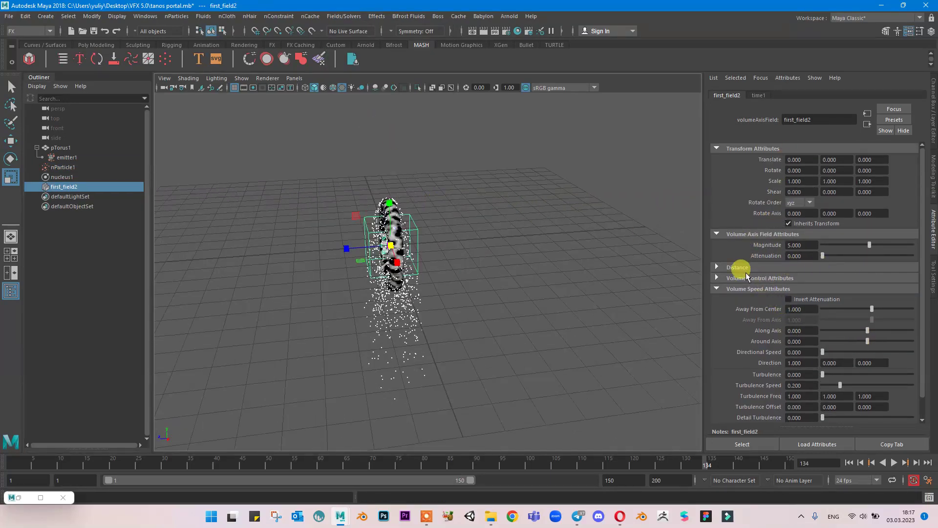
# Set the Volume Shape of the Volume Axis field to Cylinder.
pyautogui.click(762, 277)
pyautogui.click(821, 290)
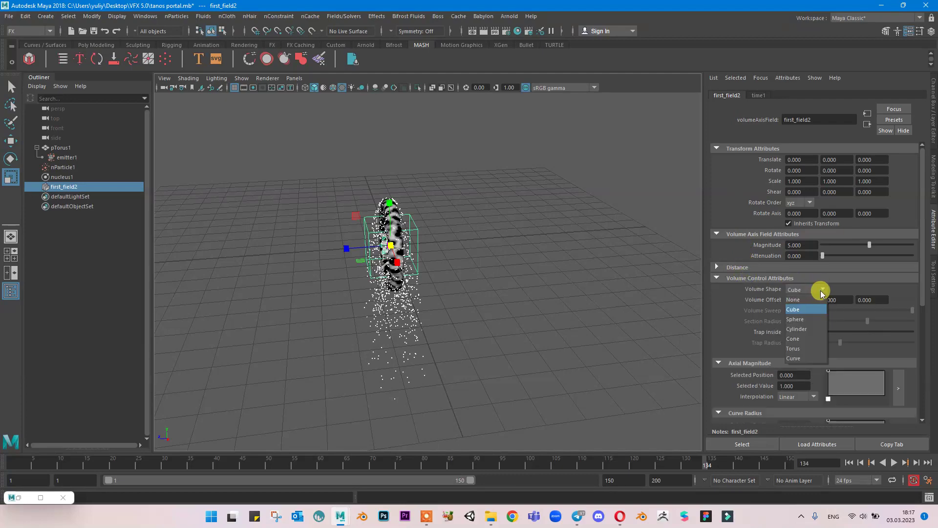
pyautogui.click(802, 329)
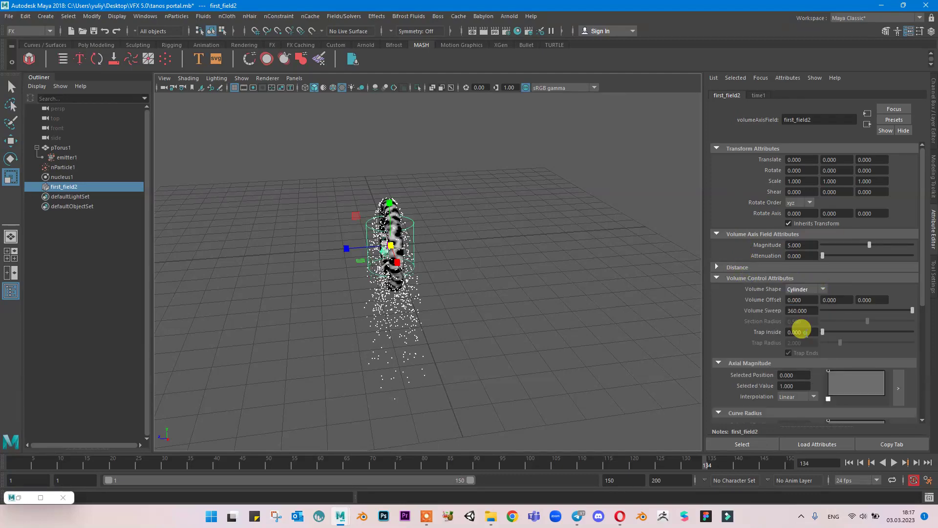
# Rotate the cylindrical field so that its Rotate X is -90.
pyautogui.keyDown('alt'); pyautogui.moveTo(536, 311); pyautogui.dragTo(474, 231); pyautogui.keyUp('alt')
pyautogui.press('e')
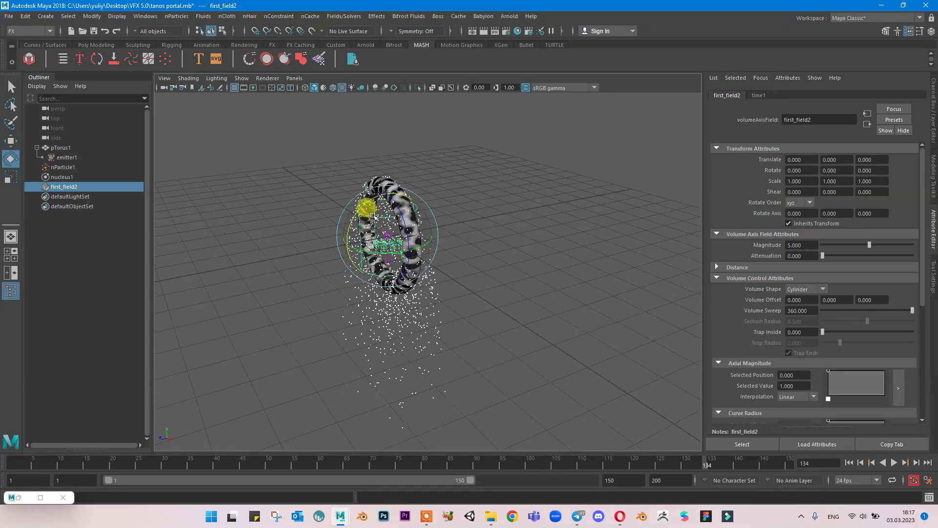
pyautogui.click(933, 111)
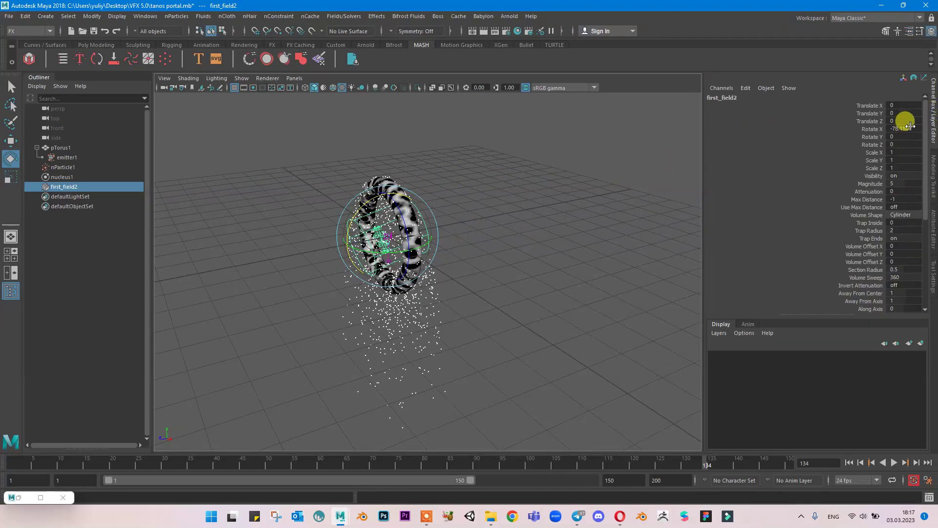
pyautogui.click(905, 128)
pyautogui.write('-90')
pyautogui.press('Return')
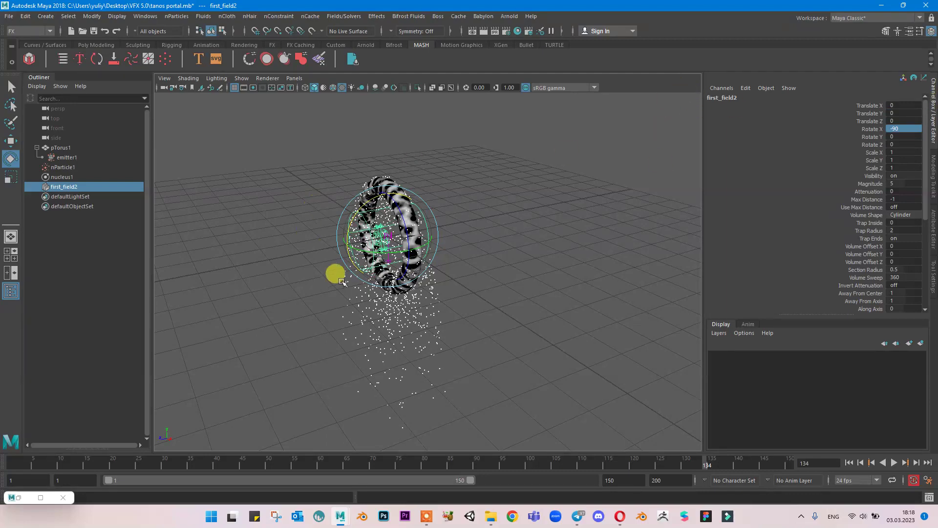
# Scale the cylindrical field to about 2.52 in X and Z and 4.07 in Y, and move it to about -1.88 in Z.
pyautogui.press('r')
pyautogui.moveTo(386, 236); pyautogui.dragTo(440, 223)
pyautogui.press('w')
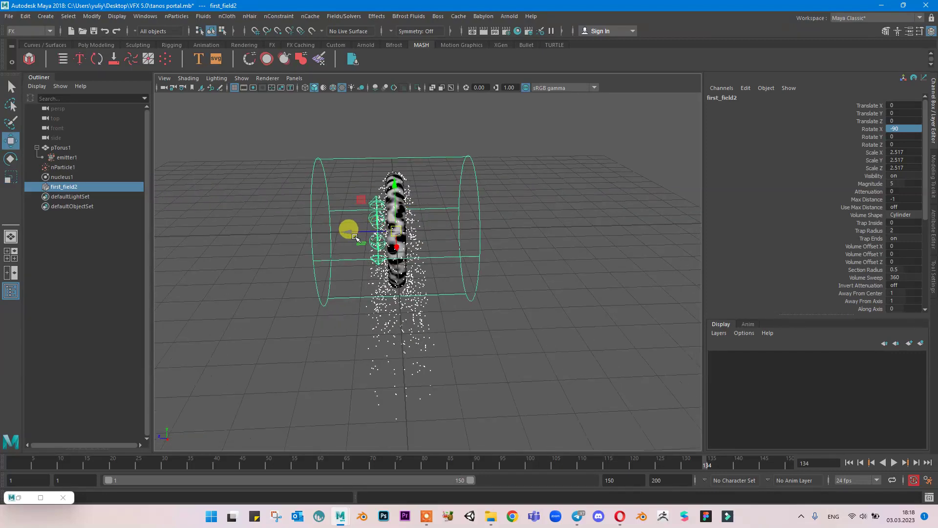
pyautogui.moveTo(352, 233); pyautogui.dragTo(410, 243)
pyautogui.press('r')
pyautogui.moveTo(476, 226); pyautogui.dragTo(460, 205)
# Play the simulation from the first frame, inspect the particles around the field, and look through the field's channels.
pyautogui.click(853, 463)
pyautogui.click(891, 464)
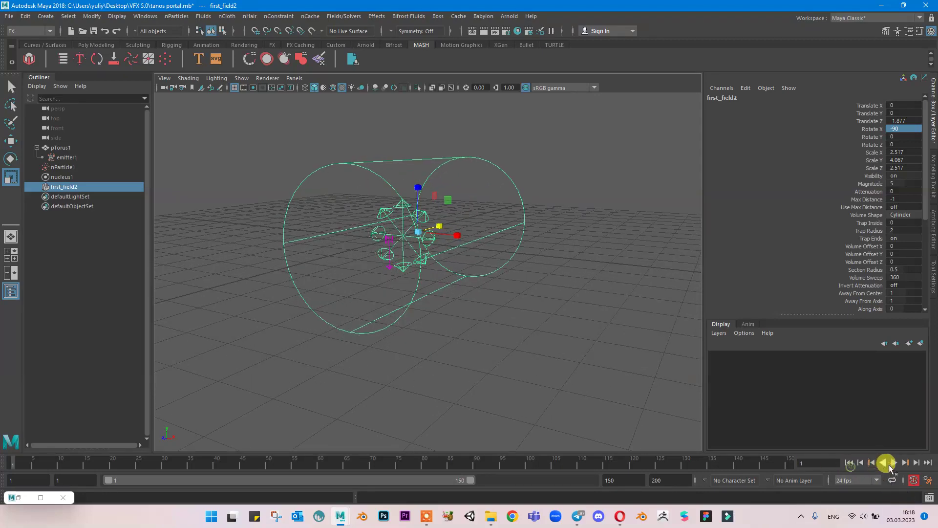
pyautogui.click(891, 464)
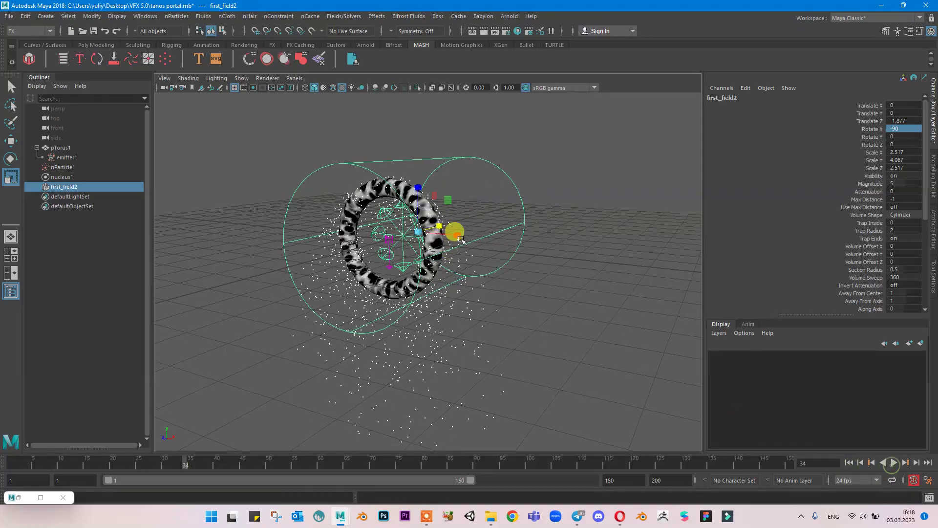
pyautogui.keyDown('alt'); pyautogui.moveTo(456, 234); pyautogui.dragTo(478, 306); pyautogui.keyUp('alt')
pyautogui.keyDown('alt'); pyautogui.moveTo(382, 252); pyautogui.dragTo(350, 321); pyautogui.keyUp('alt')
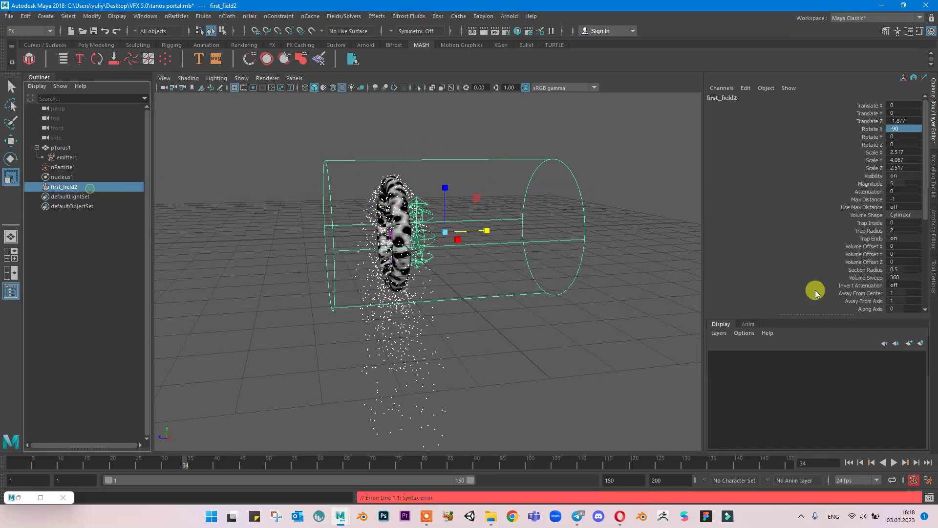
pyautogui.scroll(-6, 867, 262)
pyautogui.scroll(5, 827, 205)
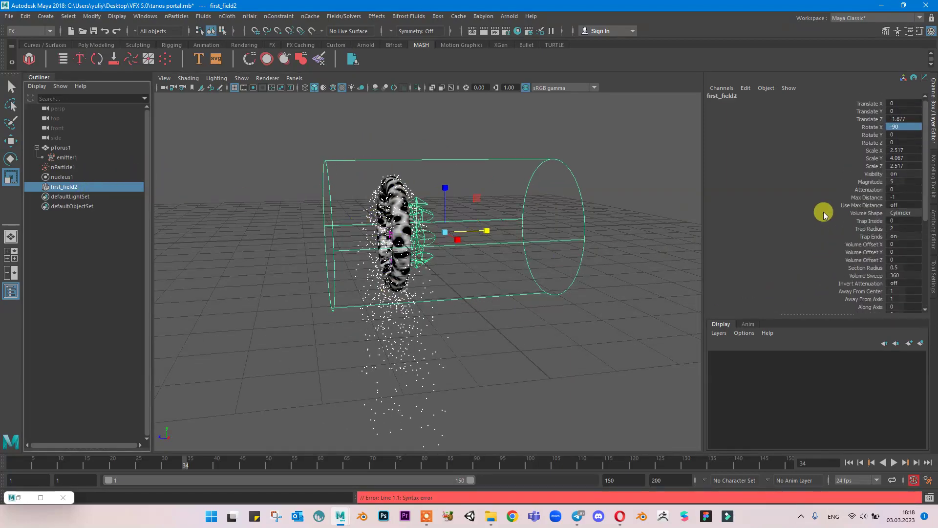
# Set the Volume Axis field's Away From Axis to 0 and its Along Axis to -5.
pyautogui.click(933, 230)
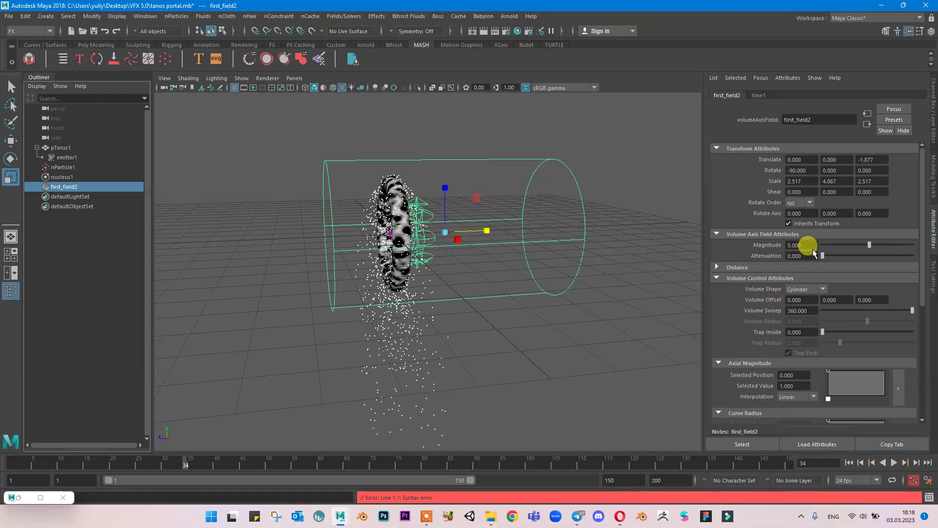
pyautogui.scroll(-6, 809, 365)
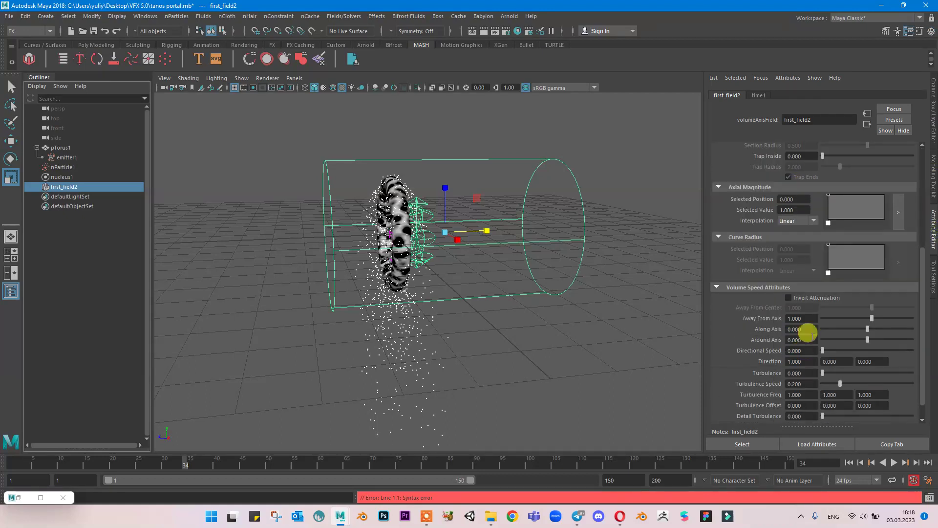
pyautogui.doubleClick(792, 319)
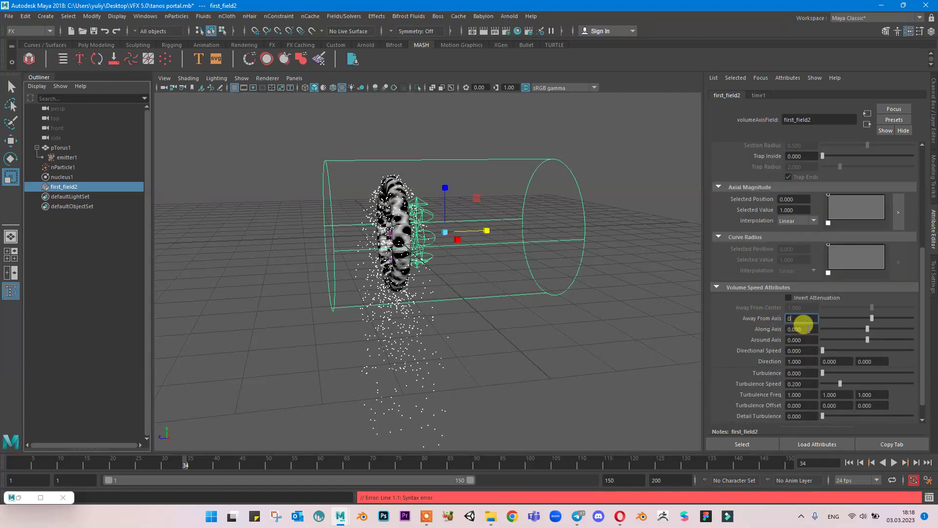
pyautogui.write('000')
pyautogui.doubleClick(787, 329)
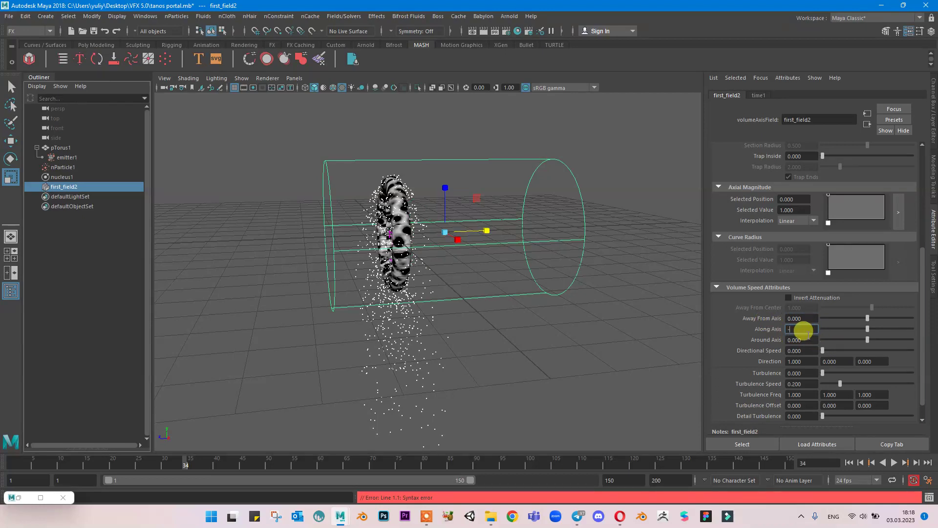
pyautogui.write('-5')
pyautogui.press('Return')
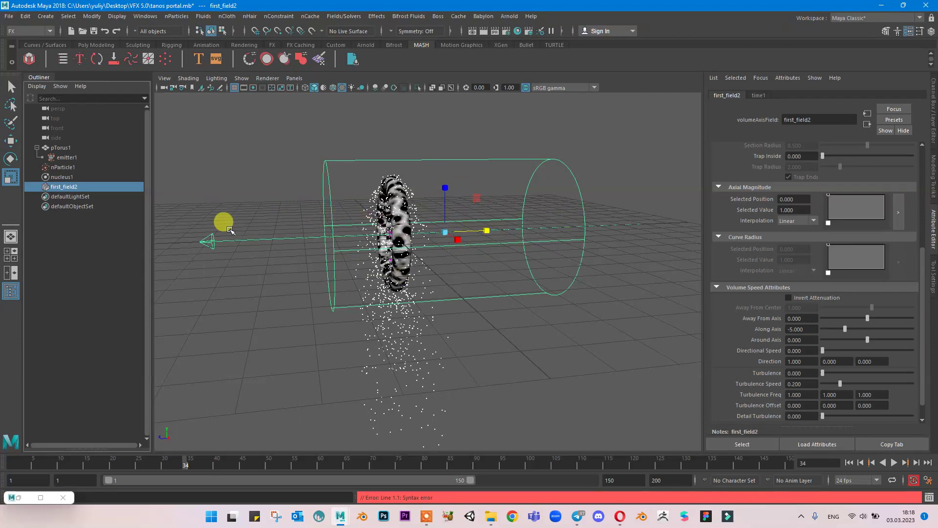
# Reverse the push direction of the Volume Axis field by setting Along Axis to 5.
pyautogui.moveTo(807, 329); pyautogui.dragTo(742, 328)
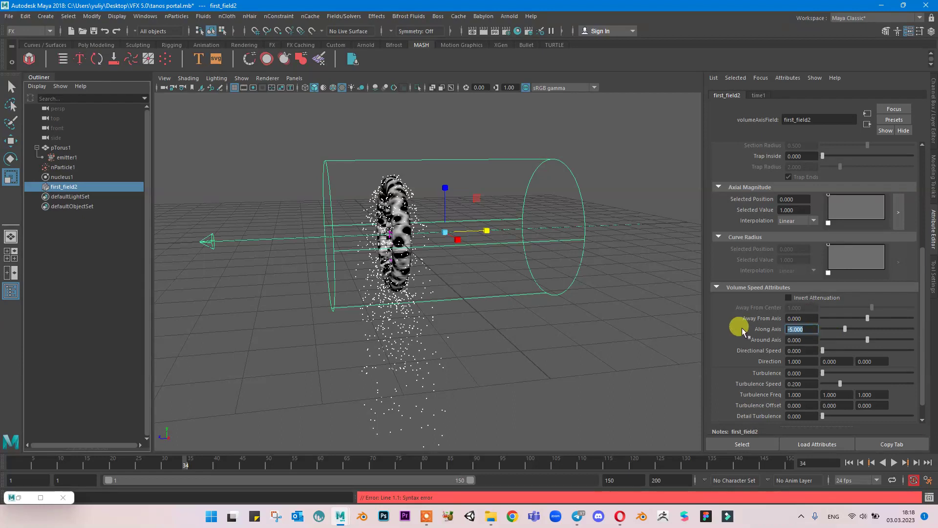
pyautogui.write('5')
pyautogui.press('Return')
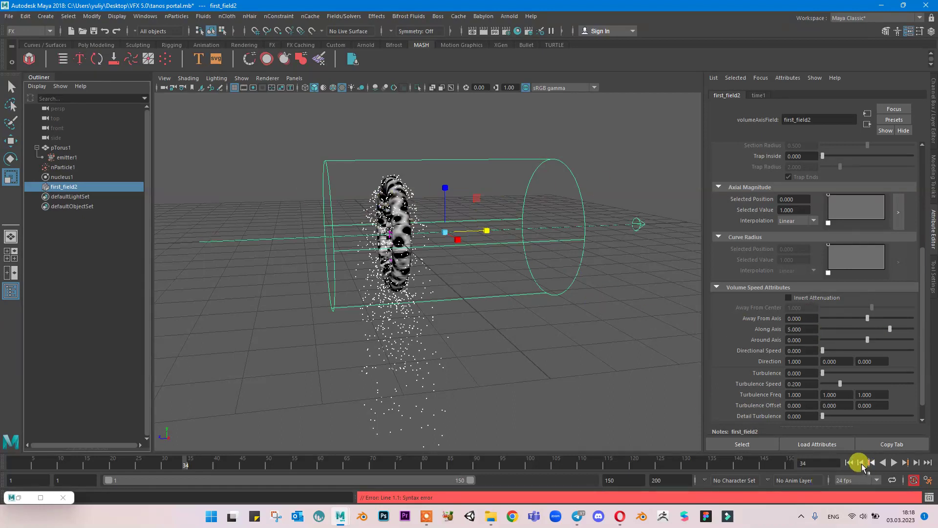
# Play the simulation from the first frame, stop it, and inspect how the particles move through the cylindrical field.
pyautogui.click(851, 463)
pyautogui.click(894, 462)
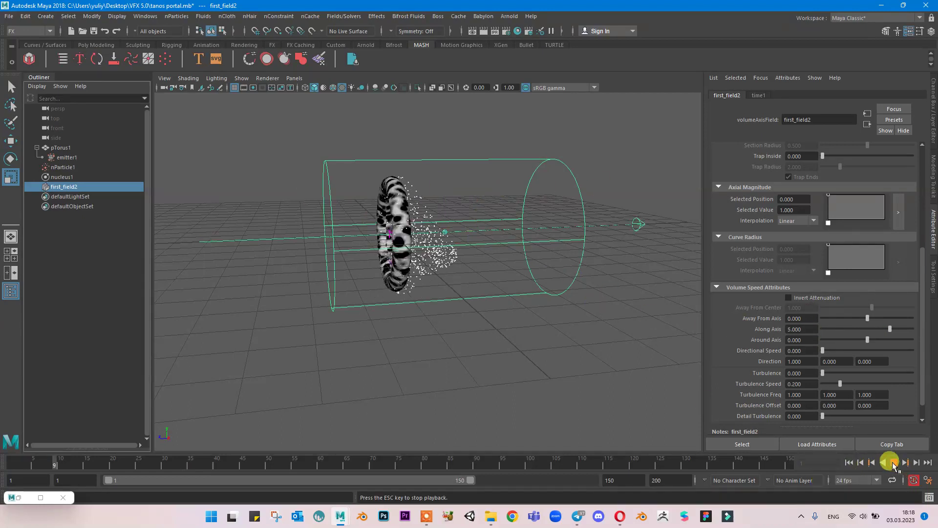
pyautogui.press('Escape')
pyautogui.press('space')
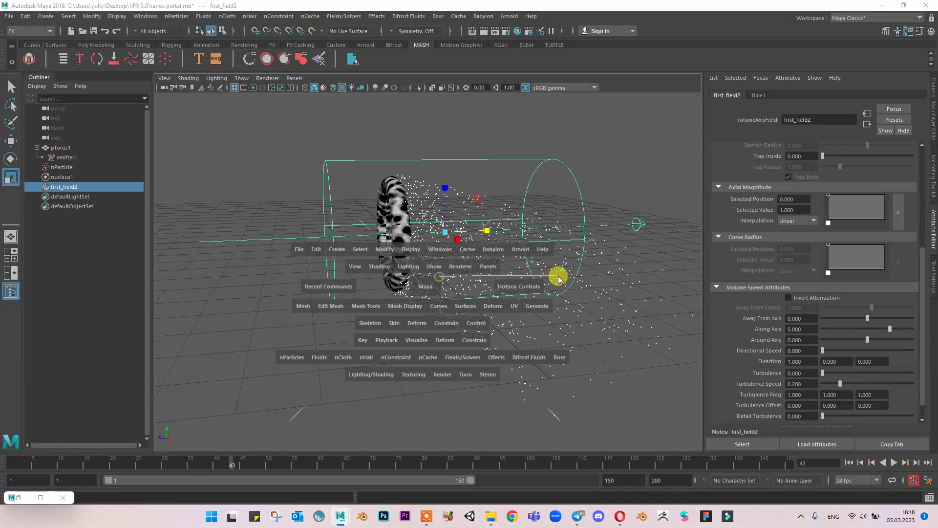
pyautogui.keyDown('alt'); pyautogui.moveTo(448, 283); pyautogui.dragTo(472, 261); pyautogui.keyUp('alt')
# Set the Magnitude of the Volume Axis field to 11.
pyautogui.scroll(3, 775, 287)
pyautogui.scroll(2, 802, 244)
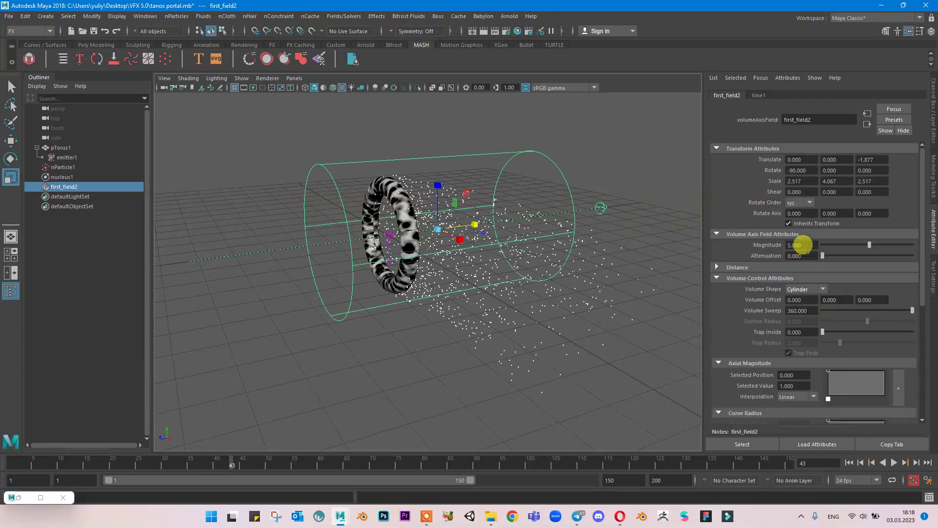
pyautogui.moveTo(802, 244); pyautogui.dragTo(751, 246)
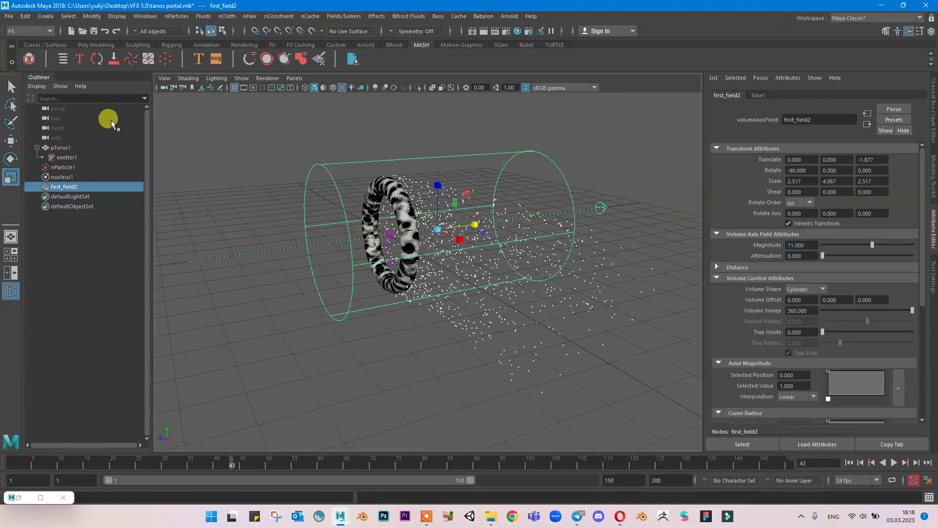
# Set the Around Axis speed of the Volume Axis field to 0.1.
pyautogui.scroll(-2, 812, 310)
pyautogui.scroll(-3, 811, 303)
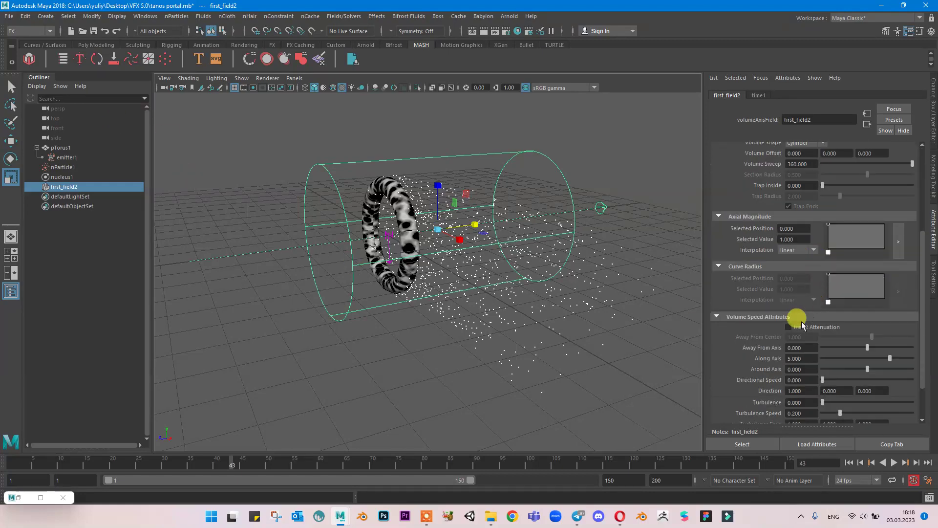
pyautogui.scroll(-1, 801, 325)
pyautogui.click(801, 319)
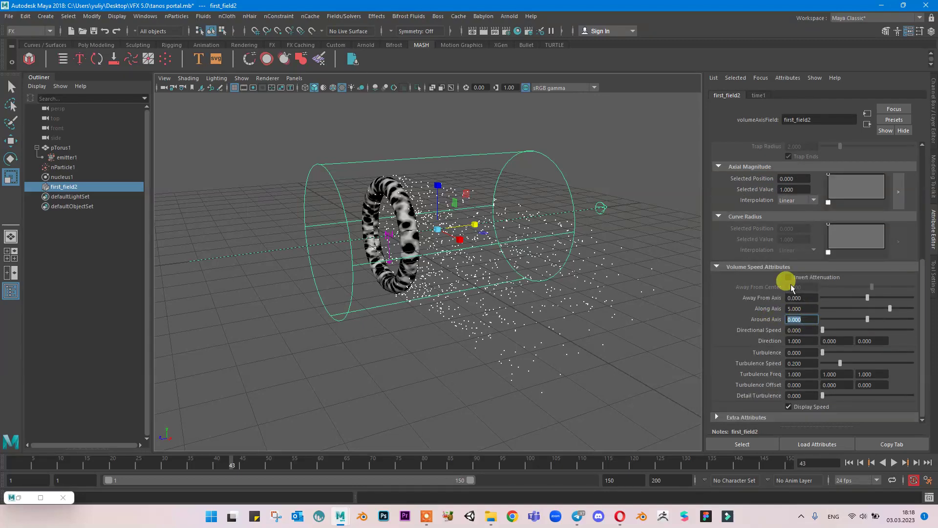
pyautogui.write('0.1')
pyautogui.press('Return')
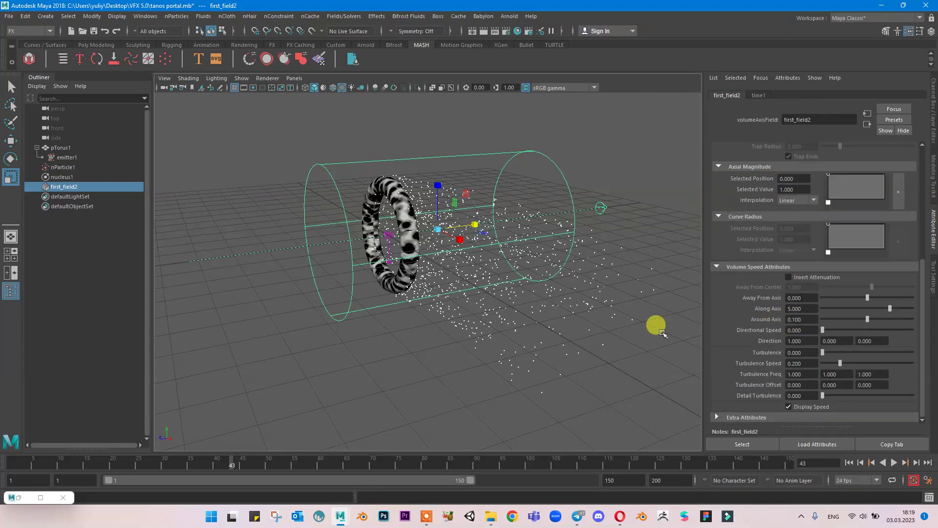
# Replay the simulation from the start and examine the particle stream from an angle and from the side.
pyautogui.keyDown('alt'); pyautogui.moveTo(422, 108); pyautogui.dragTo(458, 165); pyautogui.keyUp('alt')
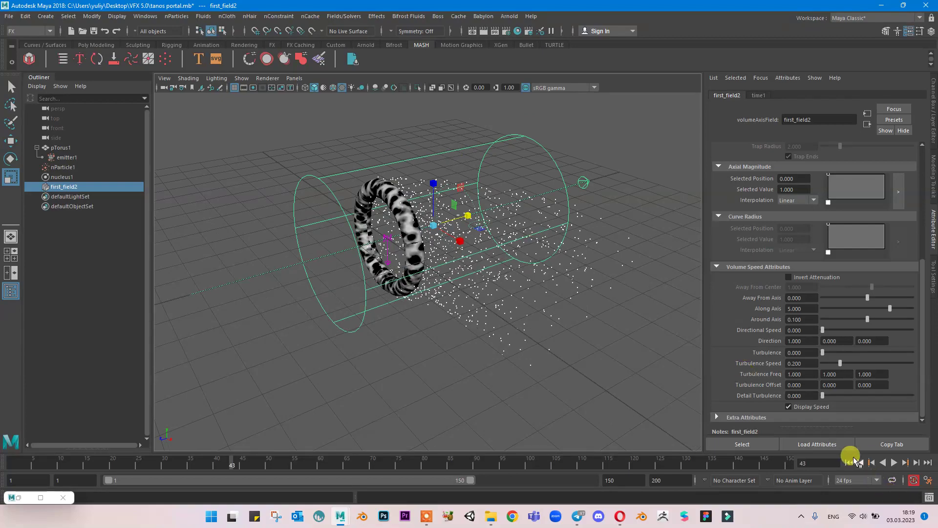
pyautogui.click(849, 463)
pyautogui.click(894, 463)
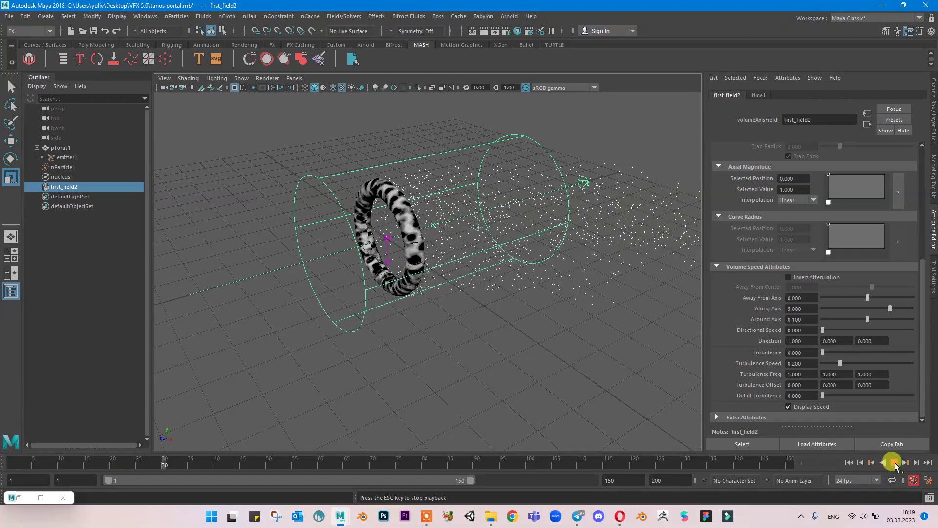
pyautogui.keyDown('alt'); pyautogui.moveTo(450, 268); pyautogui.dragTo(405, 281); pyautogui.keyUp('alt')
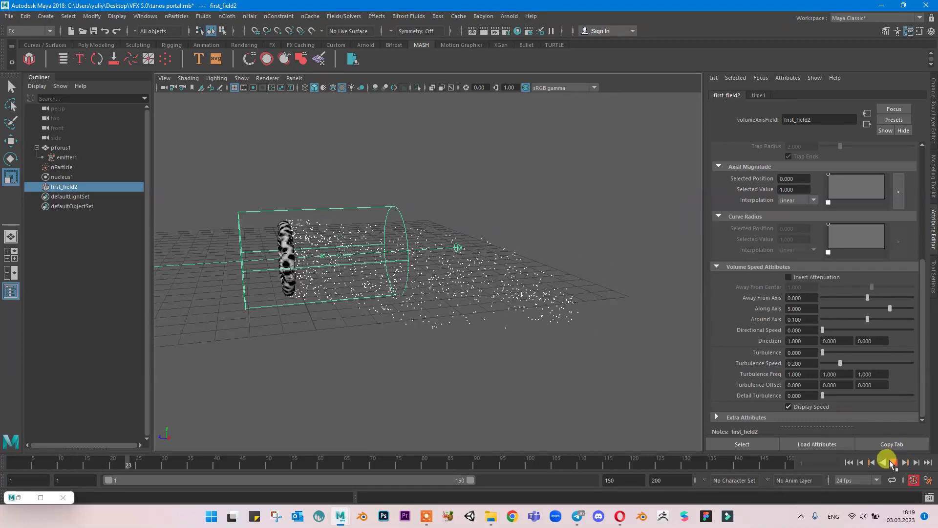
pyautogui.click(895, 462)
# Set the Lifespan of the nParticles to 0.5.
pyautogui.moveTo(399, 220); pyautogui.dragTo(593, 347)
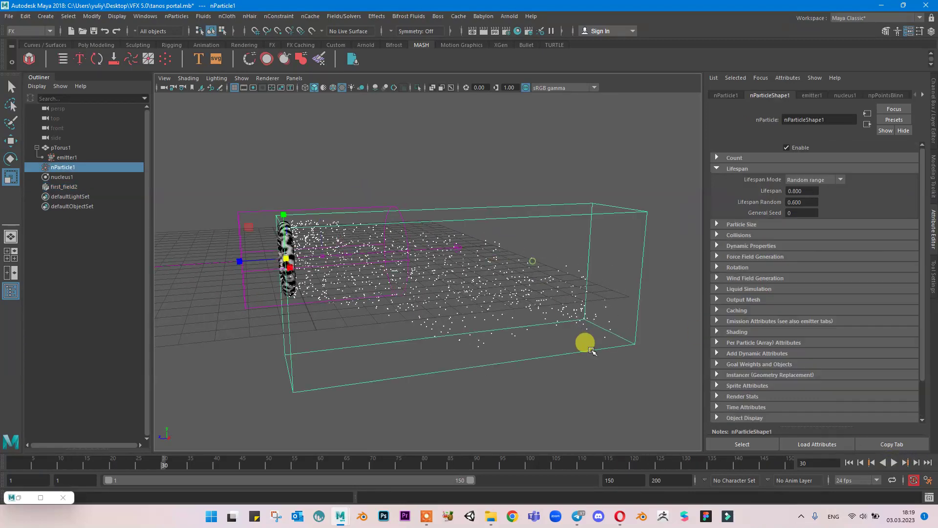
pyautogui.click(810, 95)
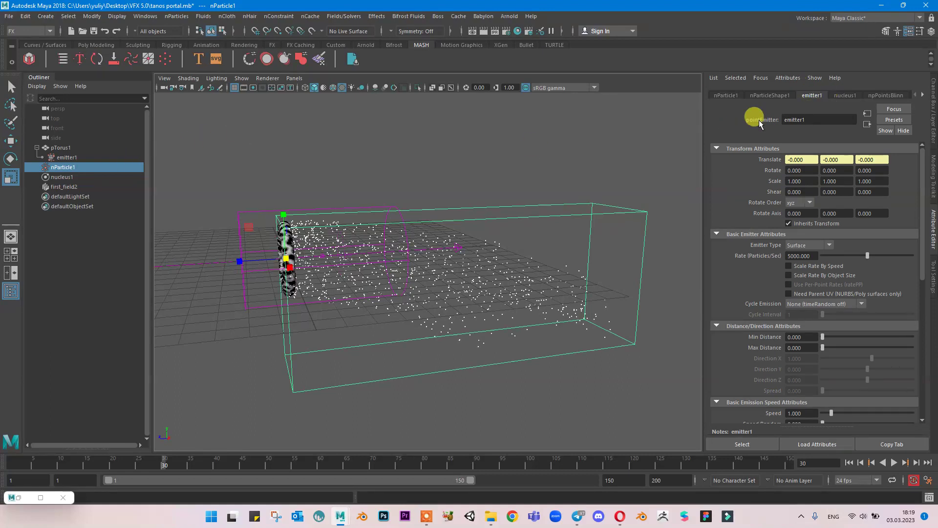
pyautogui.click(770, 96)
pyautogui.click(805, 189)
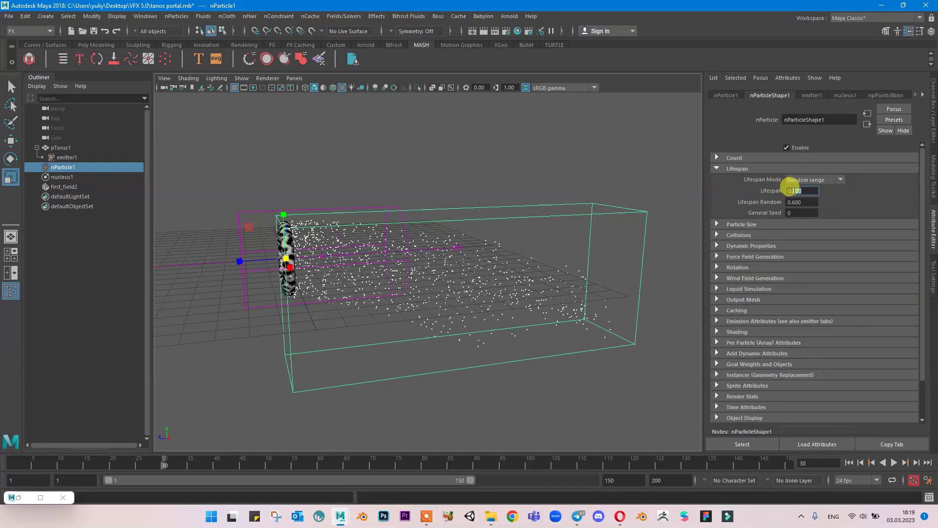
pyautogui.write('5')
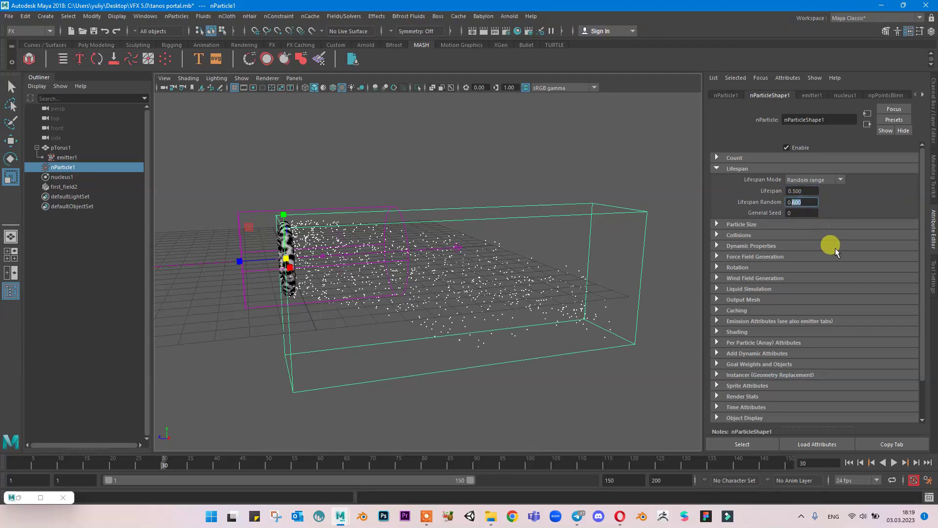
# Run the simulation twice from the first frame and check the length and shape of the shorter-lived particle trail.
pyautogui.click(850, 463)
pyautogui.click(894, 462)
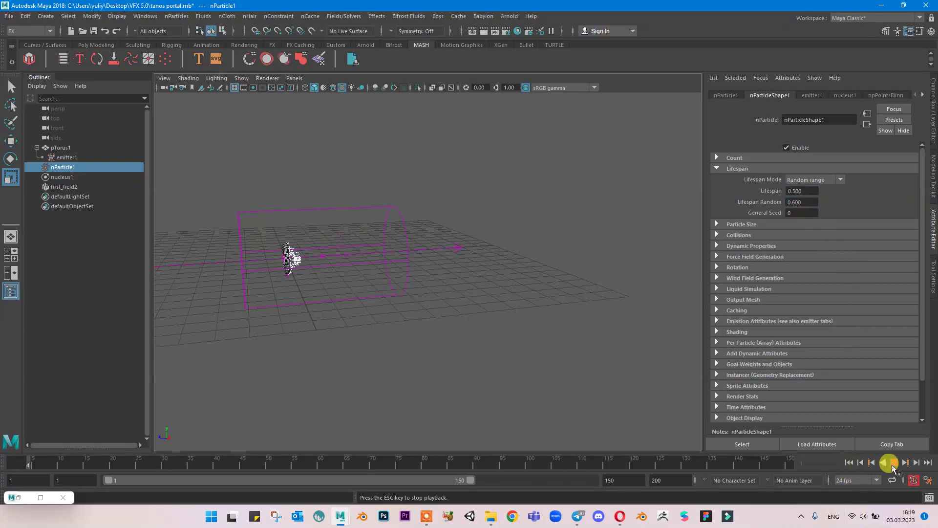
pyautogui.click(893, 464)
pyautogui.keyDown('alt'); pyautogui.moveTo(377, 274); pyautogui.dragTo(476, 320); pyautogui.keyUp('alt')
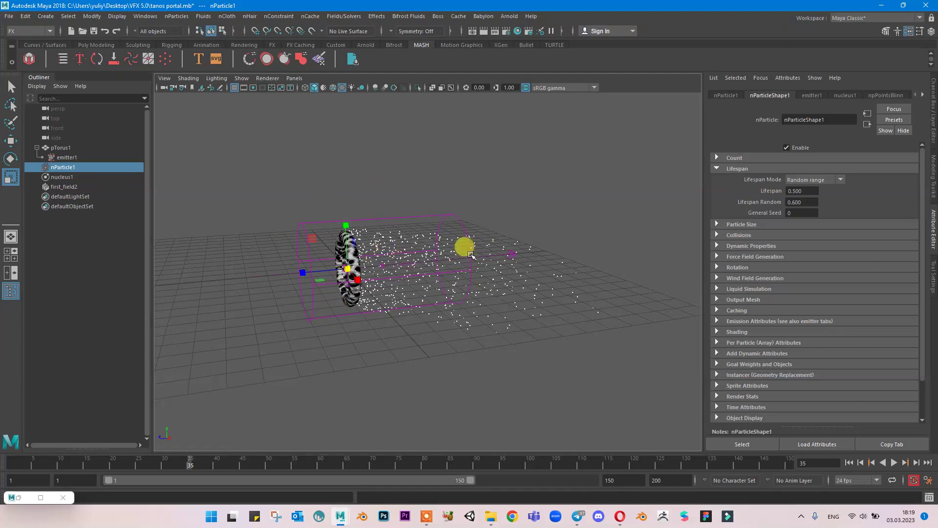
pyautogui.keyDown('alt'); pyautogui.moveTo(455, 242); pyautogui.dragTo(484, 229); pyautogui.keyUp('alt')
pyautogui.click(872, 463)
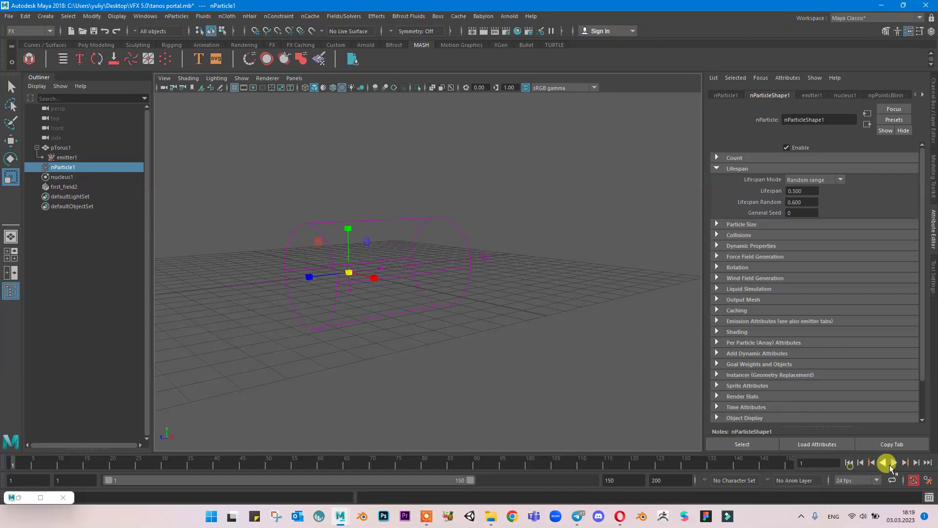
pyautogui.click(894, 463)
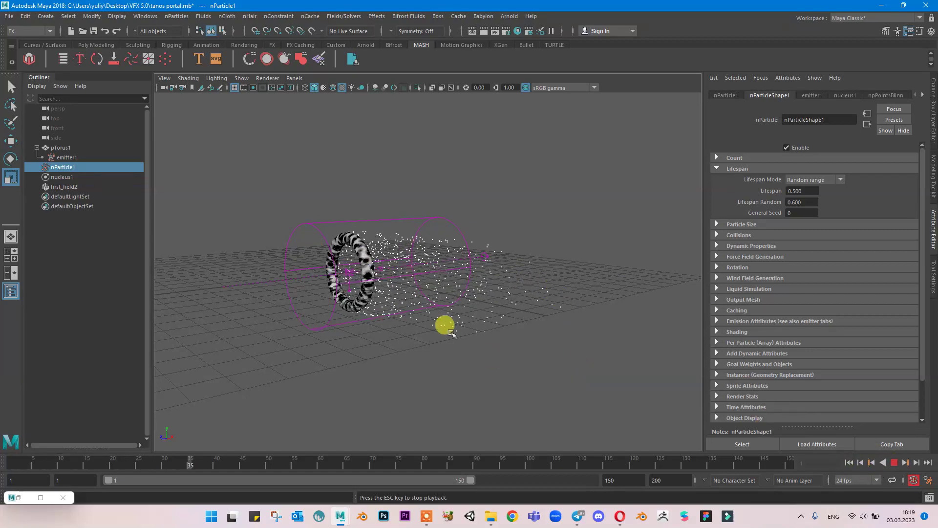
pyautogui.keyDown('alt'); pyautogui.moveTo(502, 345); pyautogui.dragTo(445, 273); pyautogui.keyUp('alt')
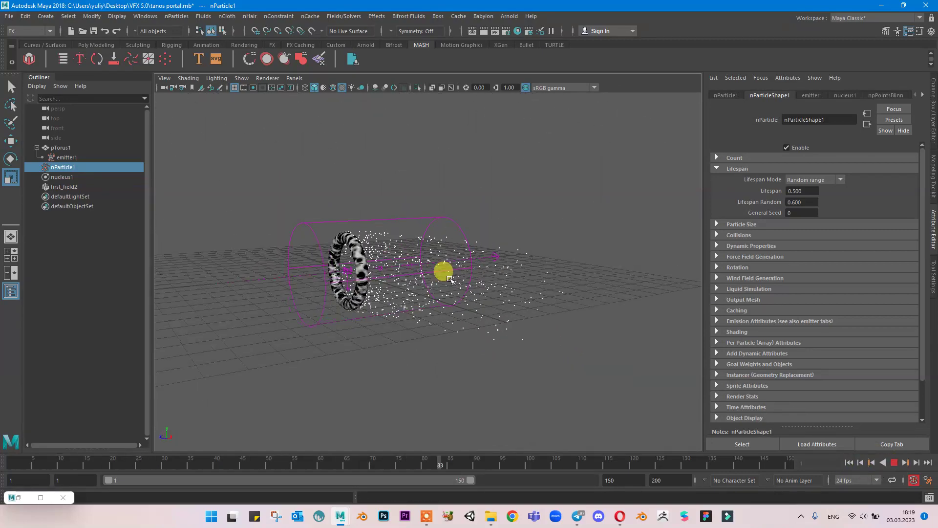
pyautogui.click(888, 463)
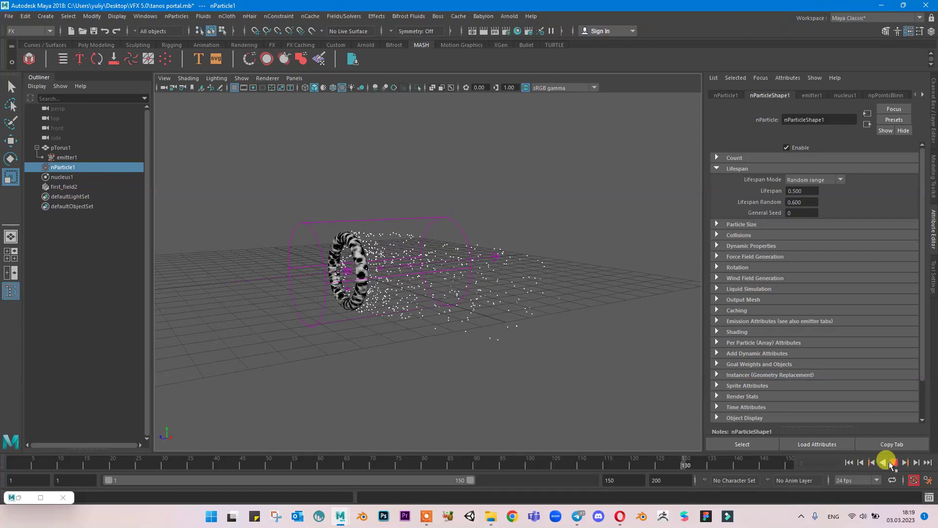
pyautogui.keyDown('alt'); pyautogui.moveTo(528, 285); pyautogui.dragTo(387, 240); pyautogui.keyUp('alt')
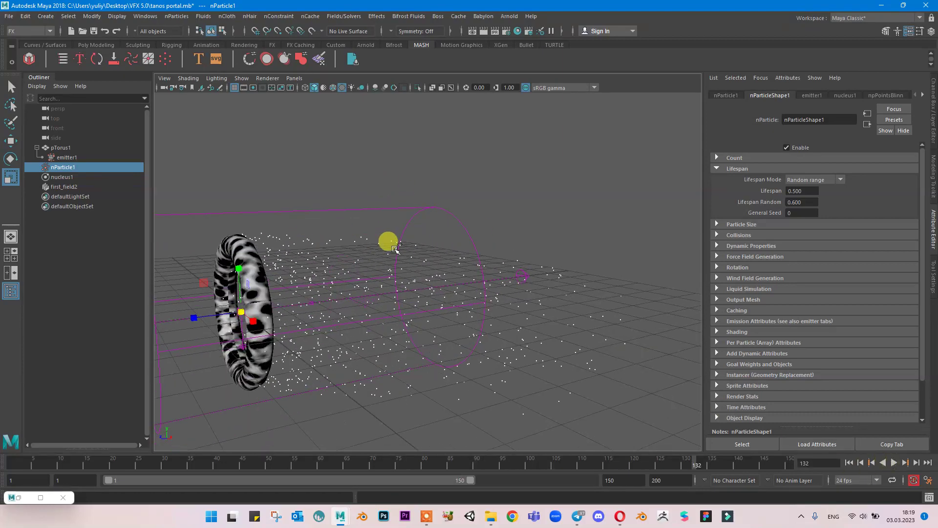
# Save the scene and add a Gravity field to the selected nParticles.
pyautogui.hotkey('ctrl', 's')
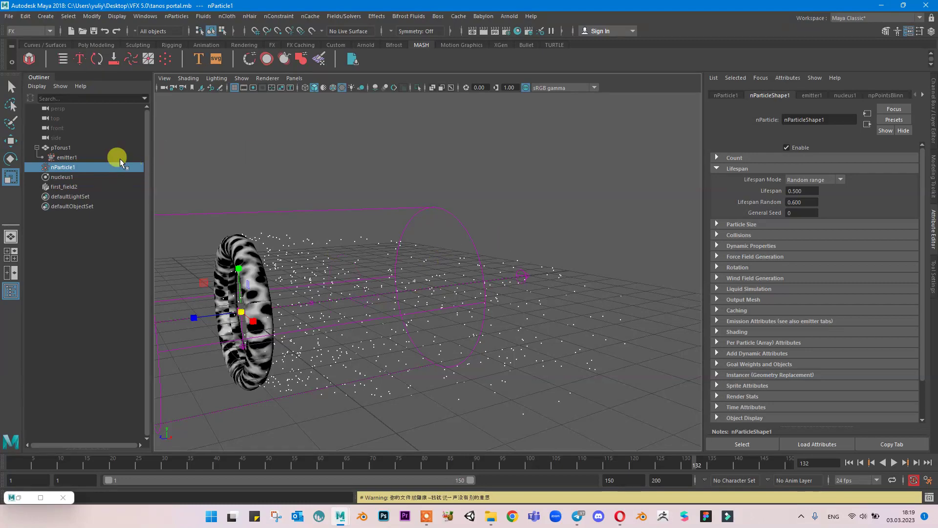
pyautogui.click(343, 16)
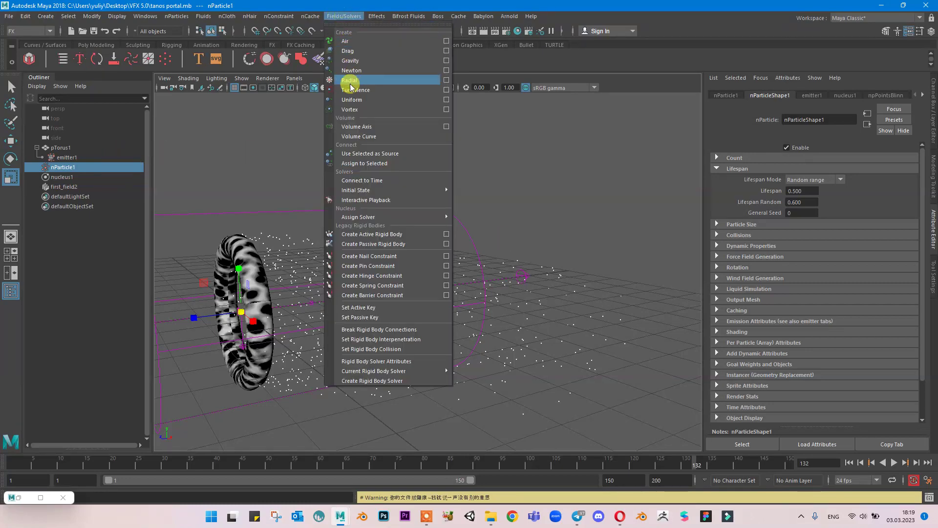
pyautogui.click(359, 64)
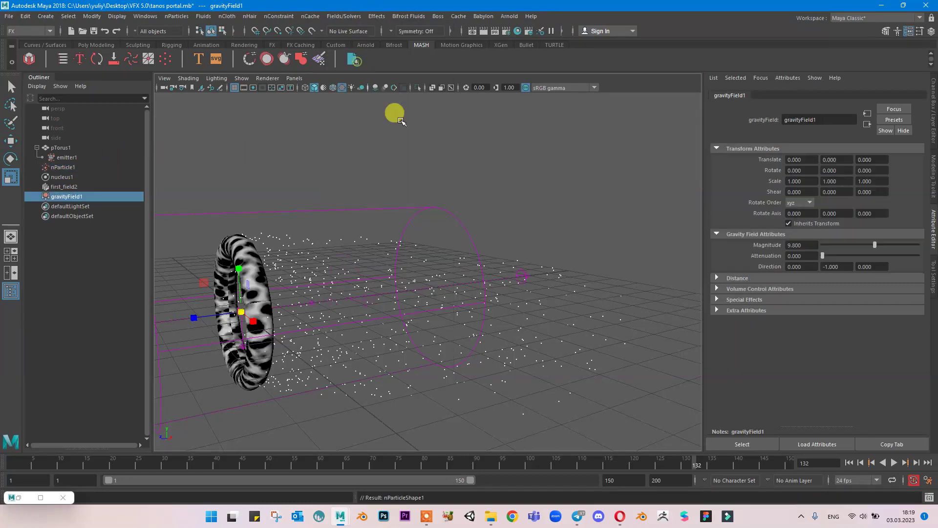
# Move the Gravity field along the particle stream to about -4.6 in Z.
pyautogui.keyDown('alt'); pyautogui.moveTo(440, 269); pyautogui.dragTo(414, 306); pyautogui.keyUp('alt')
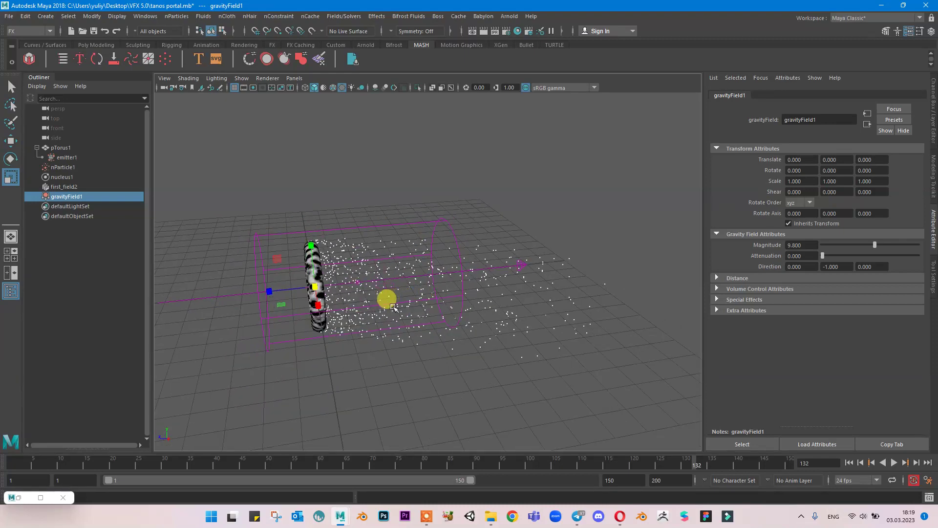
pyautogui.press('w')
pyautogui.moveTo(268, 293); pyautogui.dragTo(551, 264)
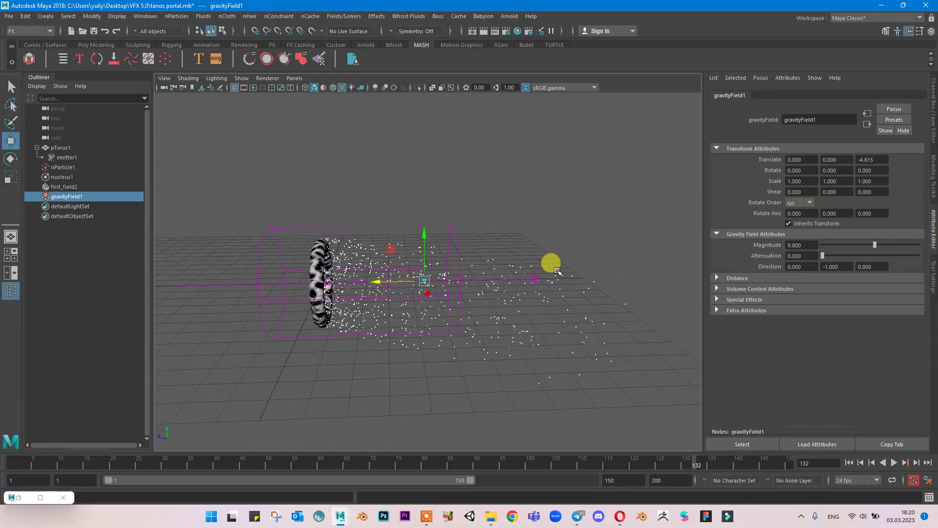
# Set the Volume Shape of the Gravity field to Cube.
pyautogui.click(766, 290)
pyautogui.click(804, 300)
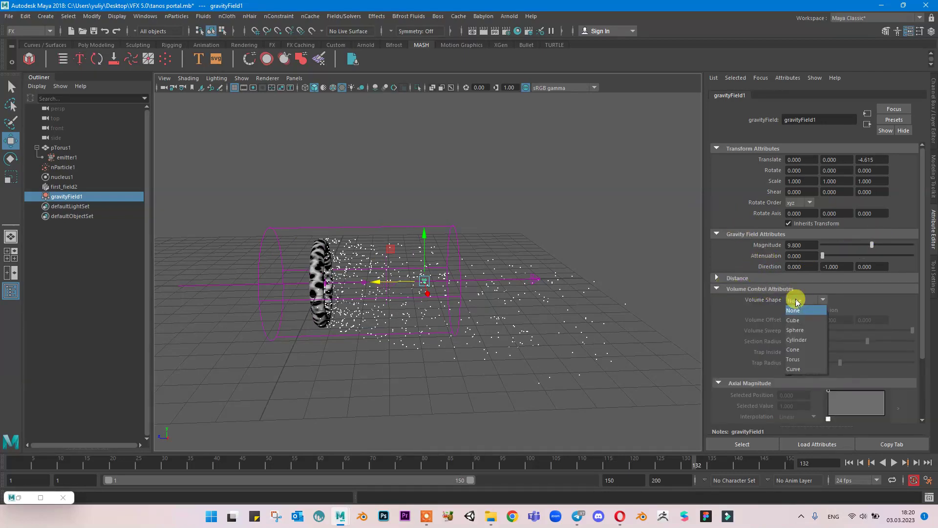
pyautogui.click(799, 321)
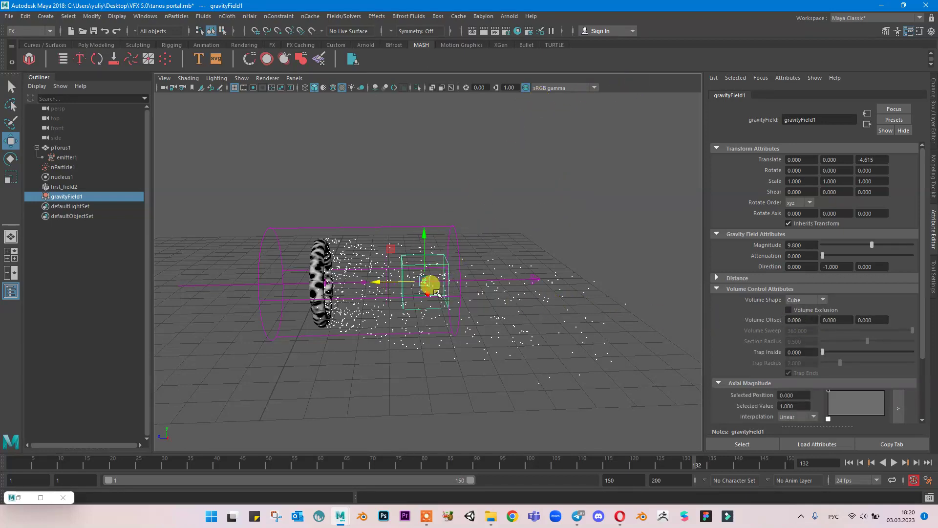
# Scale the Gravity field's cube volume up uniformly to about 1.28.
pyautogui.press('r')
pyautogui.moveTo(429, 285); pyautogui.dragTo(485, 246)
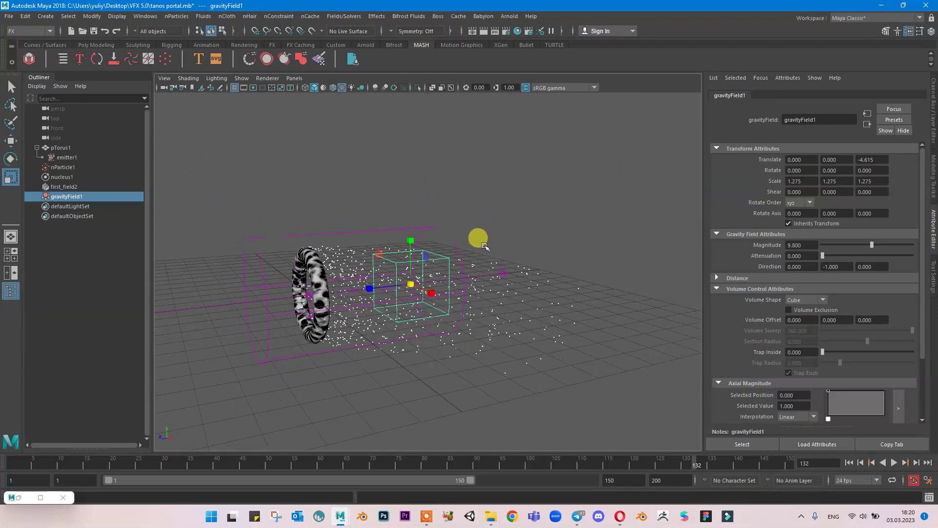
# Set the Gravity field's Trap Inside to 0.05 and its Trap Radius to 0.9.
pyautogui.doubleClick(802, 352)
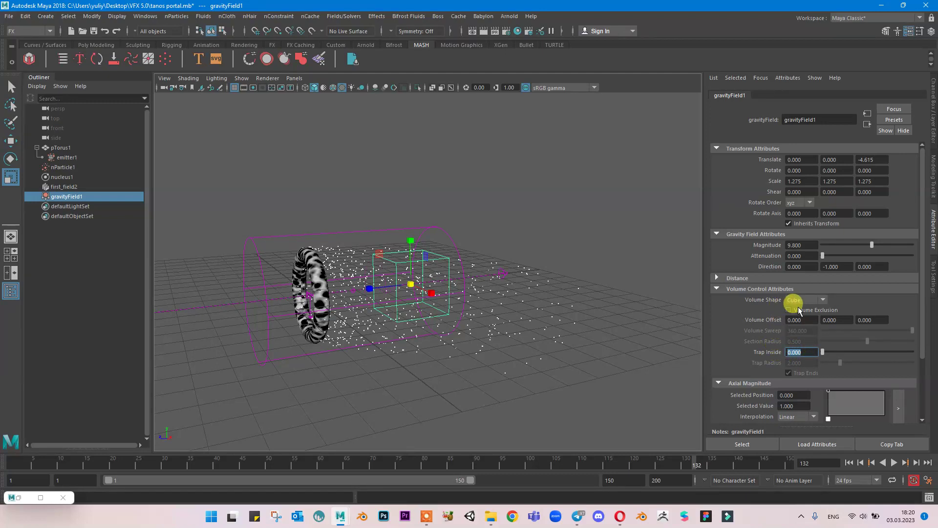
pyautogui.press('Left')
pyautogui.write('5')
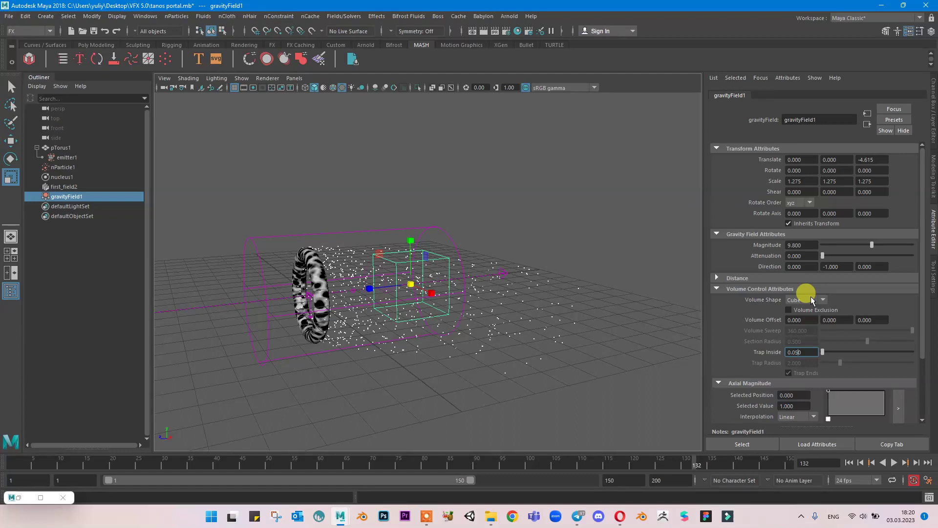
pyautogui.press('Return')
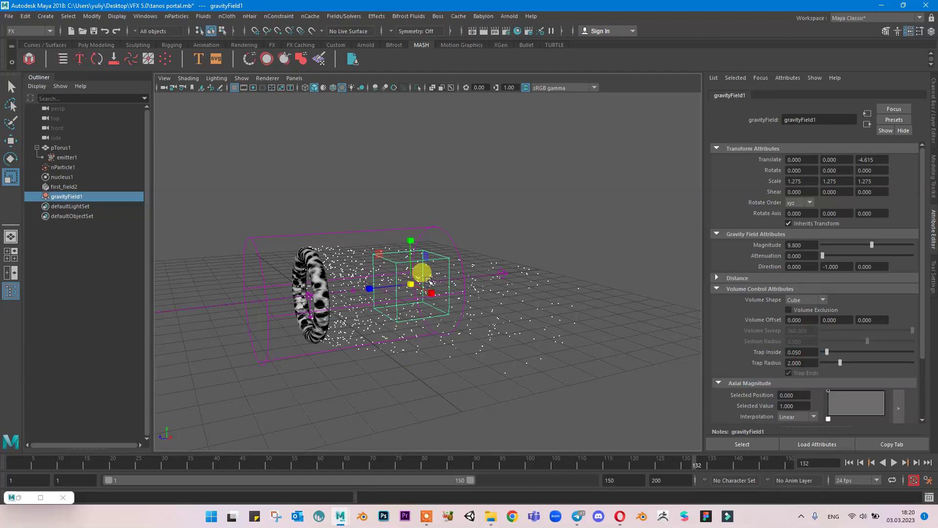
pyautogui.click(802, 363)
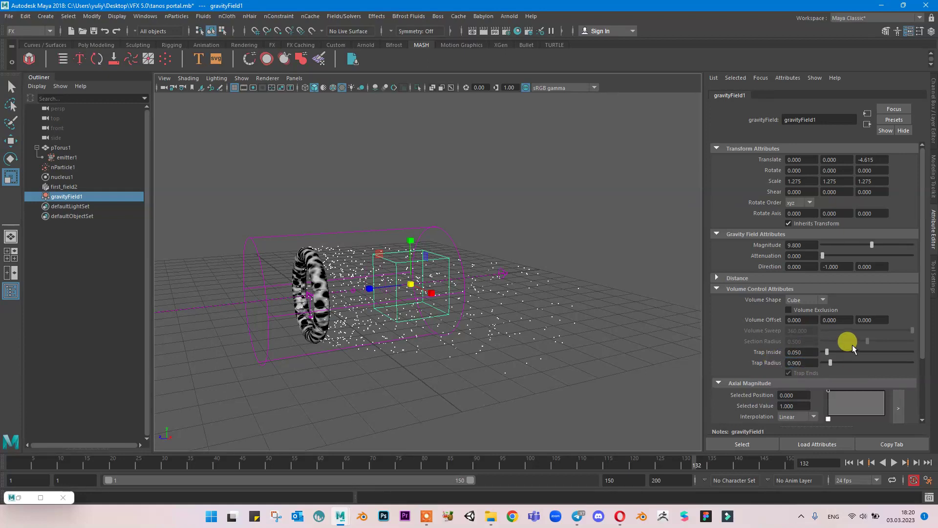
# Set the Gravity field's Magnitude to 50 and its Attenuation to 0.1.
pyautogui.click(808, 245)
pyautogui.click(795, 256)
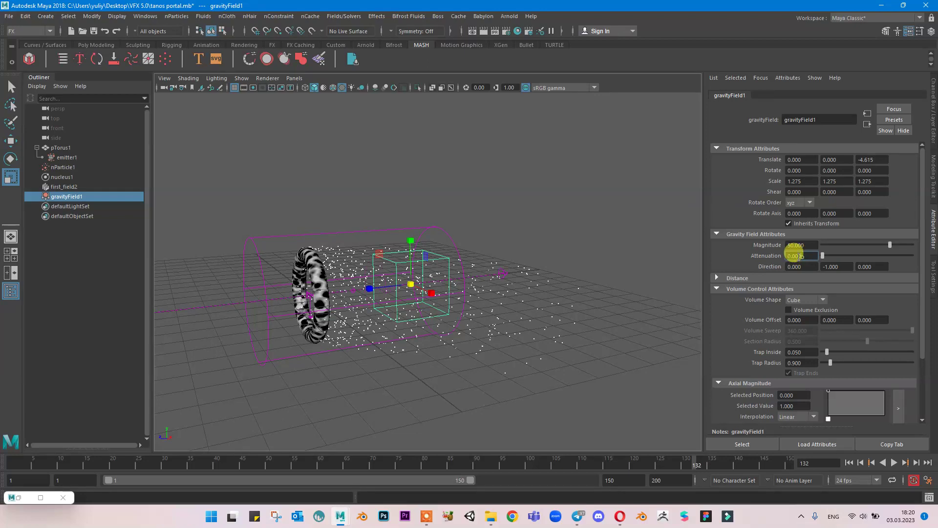
pyautogui.write('0.1')
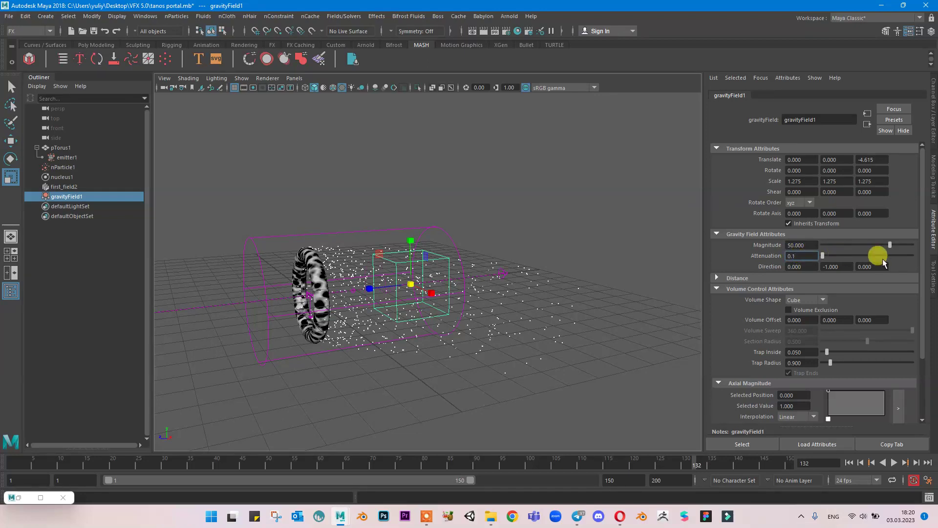
pyautogui.press('Return')
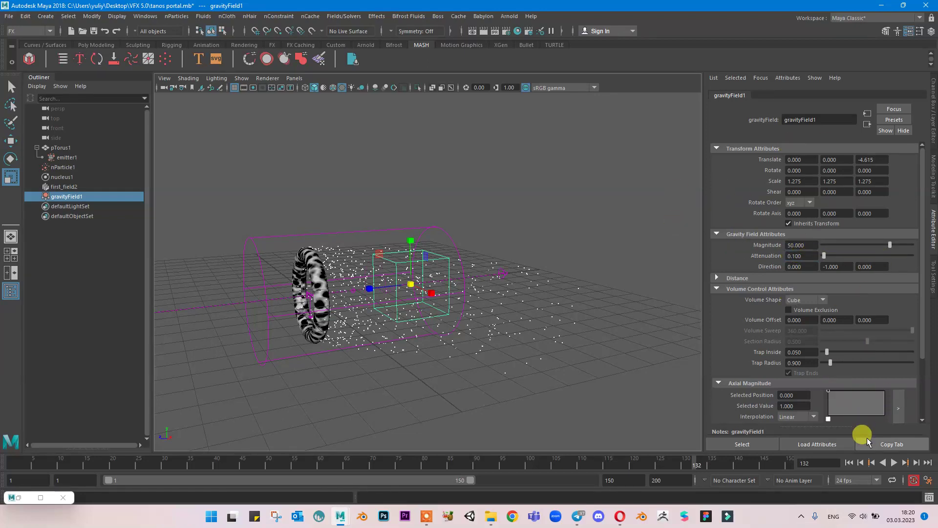
# Run the simulation from the first frame to check how the stronger gravity bends the particle stream.
pyautogui.click(847, 463)
pyautogui.click(894, 463)
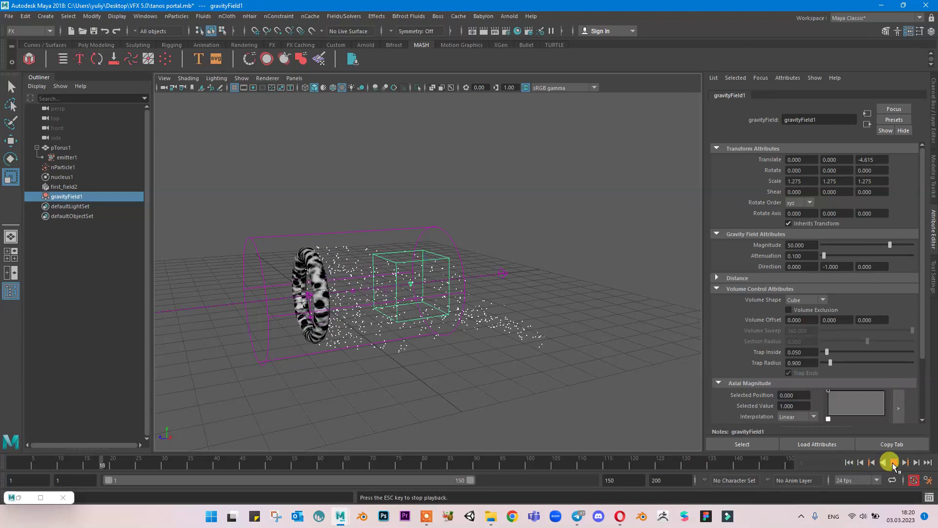
pyautogui.click(893, 463)
# Enlarge the Gravity field's cube uniformly to about 1.58 and rerun the simulation from the first frame.
pyautogui.keyDown('alt'); pyautogui.moveTo(477, 300); pyautogui.dragTo(448, 294); pyautogui.keyUp('alt')
pyautogui.click(849, 463)
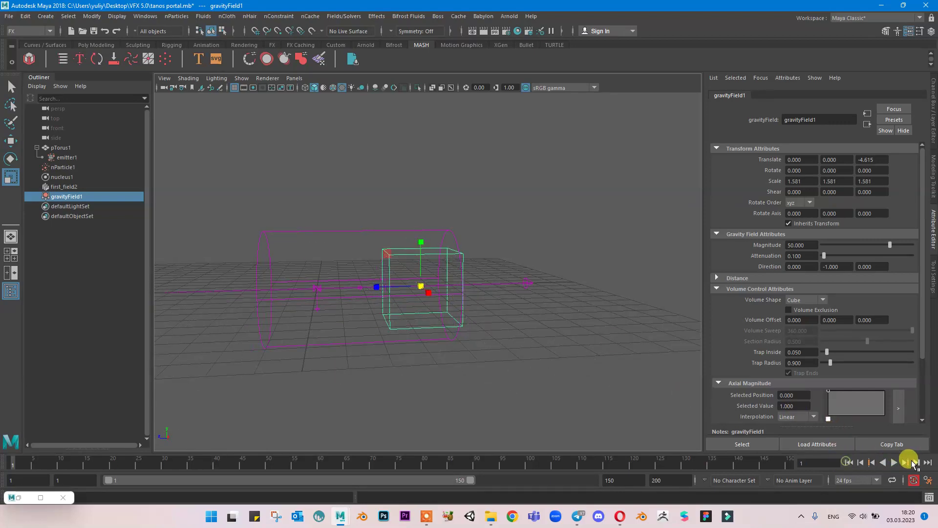
pyautogui.click(893, 462)
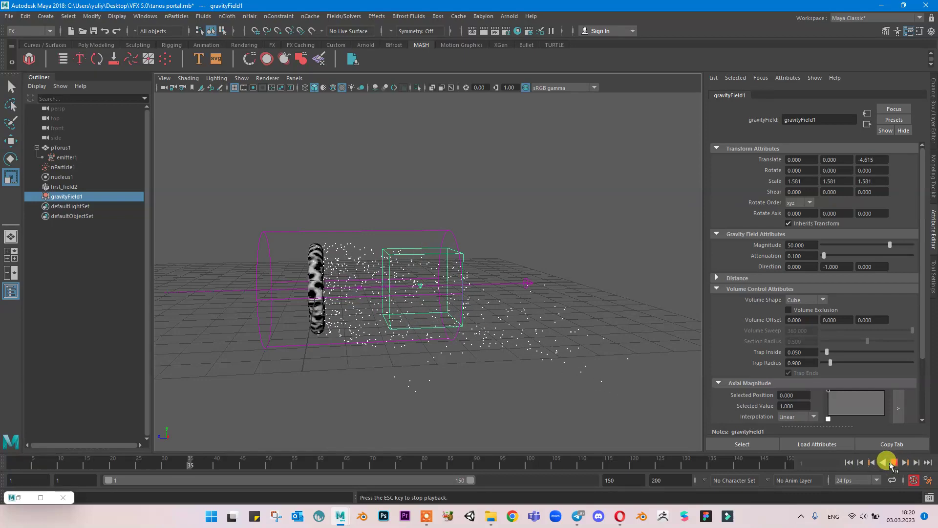
pyautogui.click(893, 462)
# Scale the Gravity field's cube up uniformly to about 1.89 and replay the simulation to check the particles from the side.
pyautogui.moveTo(563, 315)
pyautogui.keyDown('alt'); pyautogui.mouseDown()
pyautogui.moveTo(597, 298)
pyautogui.moveTo(629, 307)
pyautogui.moveTo(566, 309)
pyautogui.mouseUp(); pyautogui.keyUp('alt')
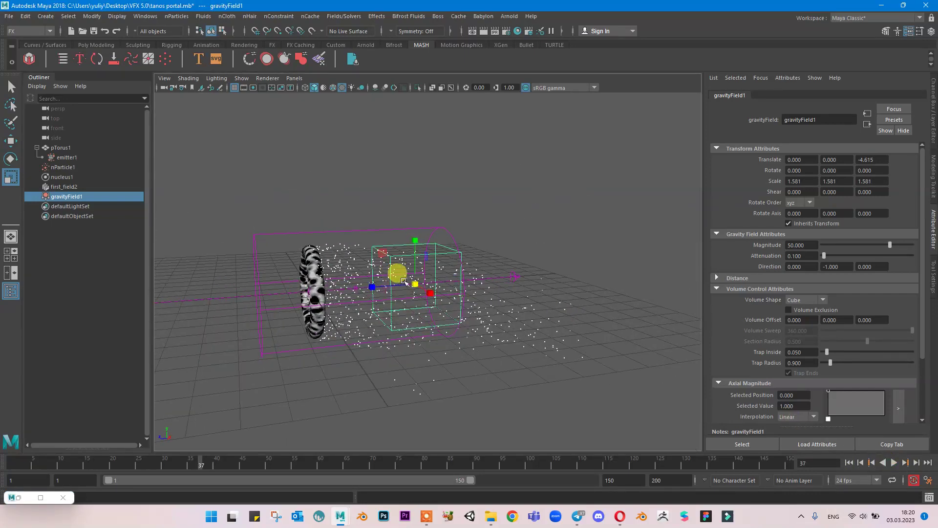
pyautogui.moveTo(414, 284); pyautogui.dragTo(427, 289)
pyautogui.click(849, 463)
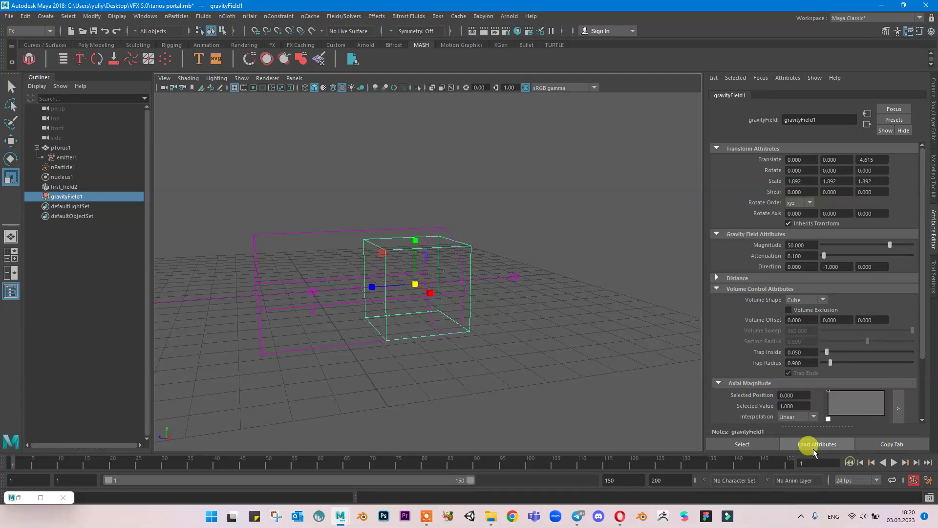
pyautogui.click(895, 462)
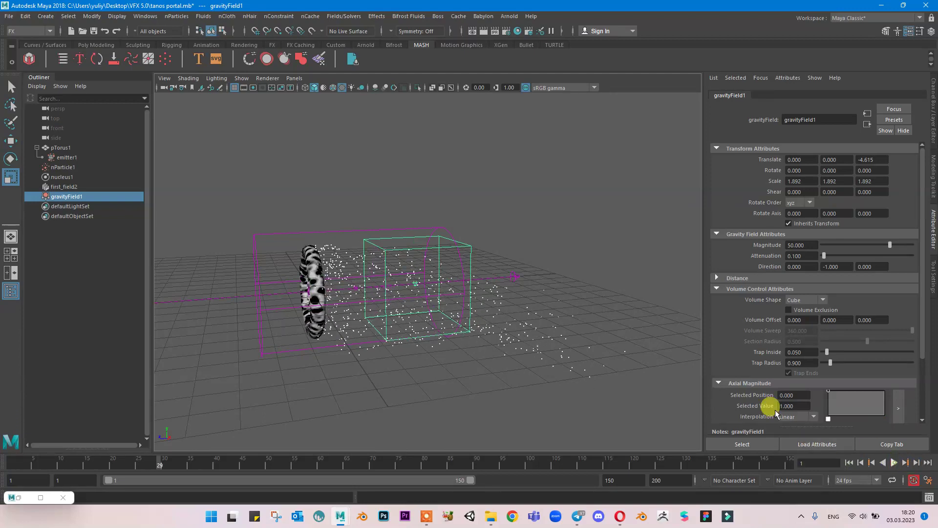
pyautogui.keyDown('alt'); pyautogui.moveTo(592, 318); pyautogui.dragTo(537, 314); pyautogui.keyUp('alt')
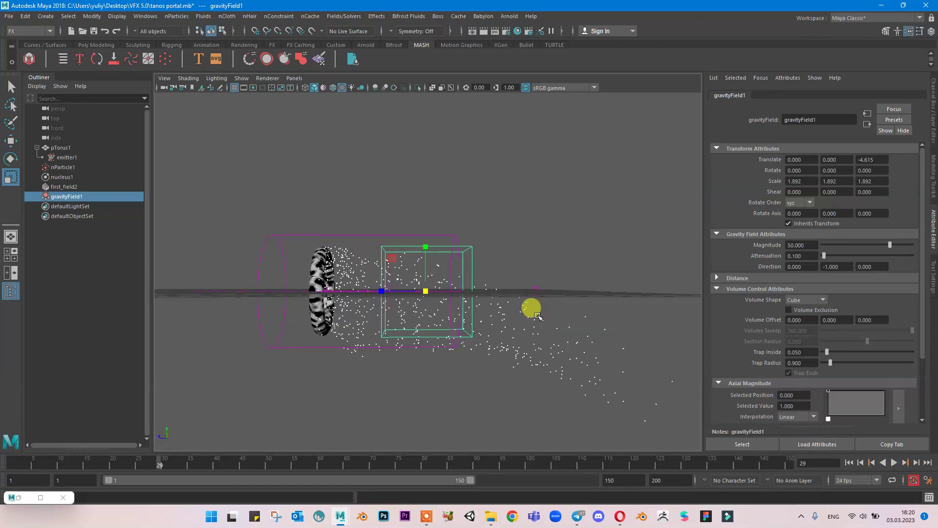
# Move the Gravity field slightly along the stream and down, to about -4.84 in Z and -0.51 in Y.
pyautogui.press('w')
pyautogui.moveTo(385, 291); pyautogui.dragTo(389, 293)
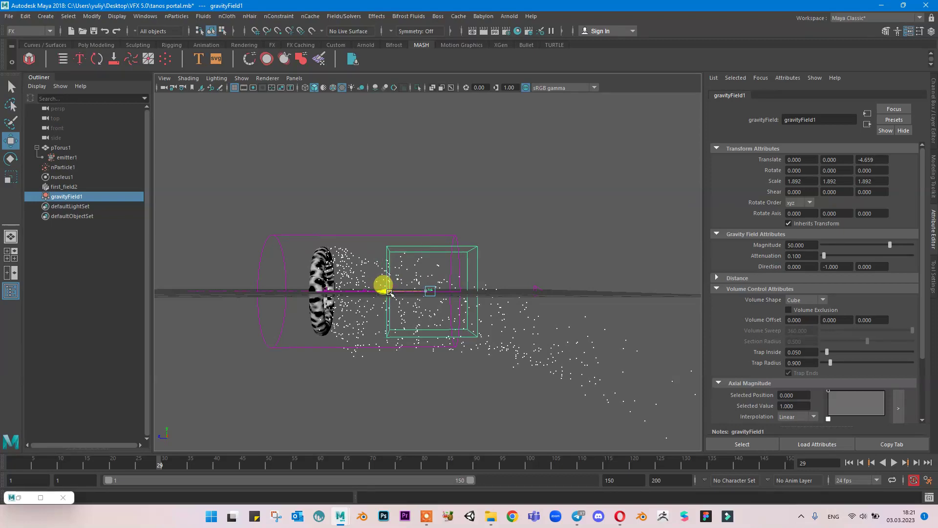
pyautogui.moveTo(432, 249); pyautogui.dragTo(423, 253)
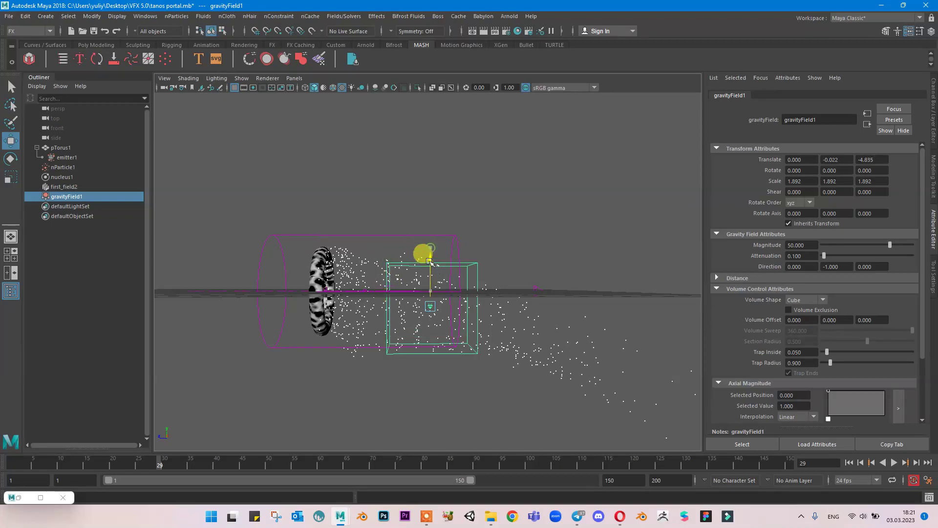
pyautogui.keyDown('alt'); pyautogui.moveTo(516, 290); pyautogui.dragTo(547, 305); pyautogui.keyUp('alt')
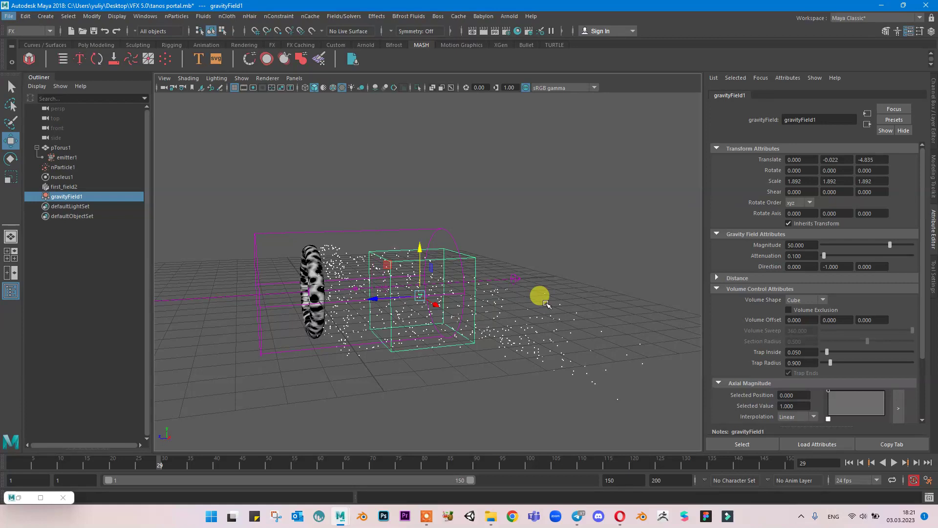
# Replay the simulation from the first frame and inspect the particle stream with the repositioned Gravity field.
pyautogui.click(849, 462)
pyautogui.click(892, 463)
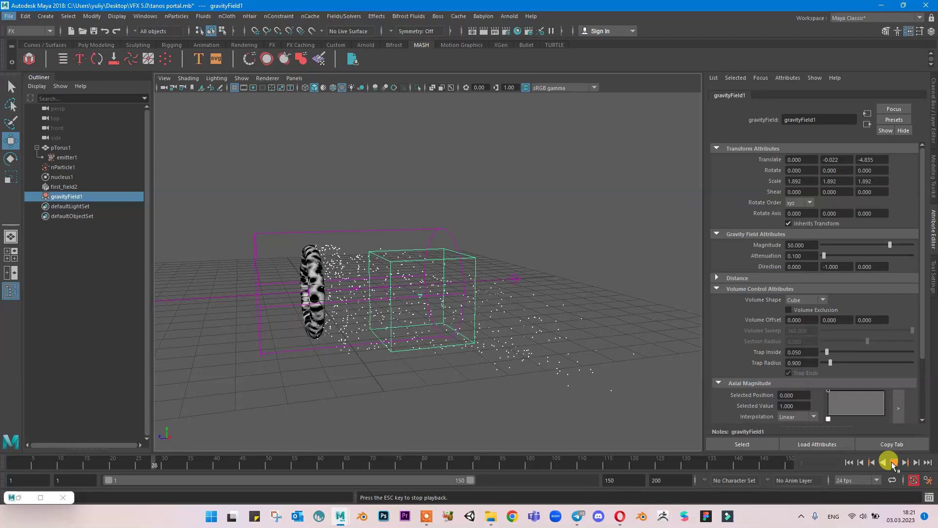
pyautogui.keyDown('alt'); pyautogui.moveTo(394, 263); pyautogui.dragTo(229, 208); pyautogui.keyUp('alt')
# Set the nParticles' Lifespan Random to 0.5 and rerun the simulation from the first frame.
pyautogui.click(64, 167)
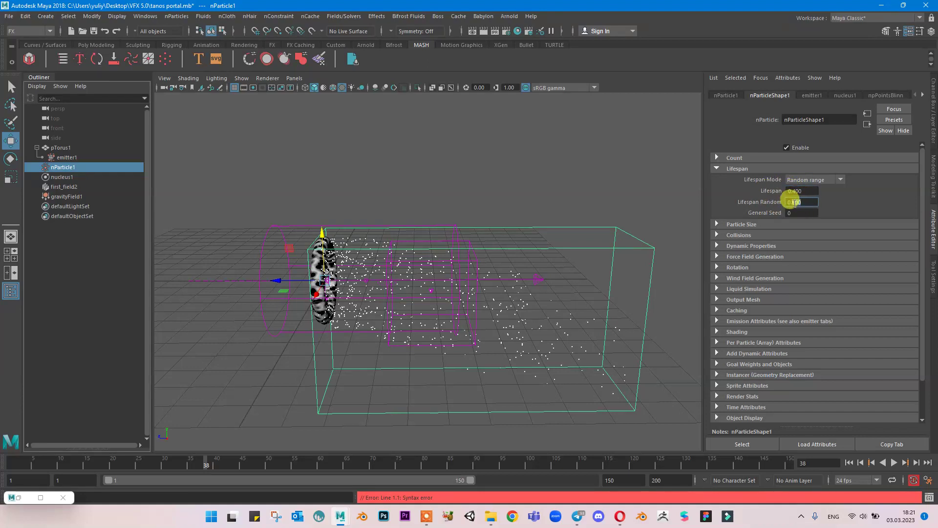
pyautogui.press('Return')
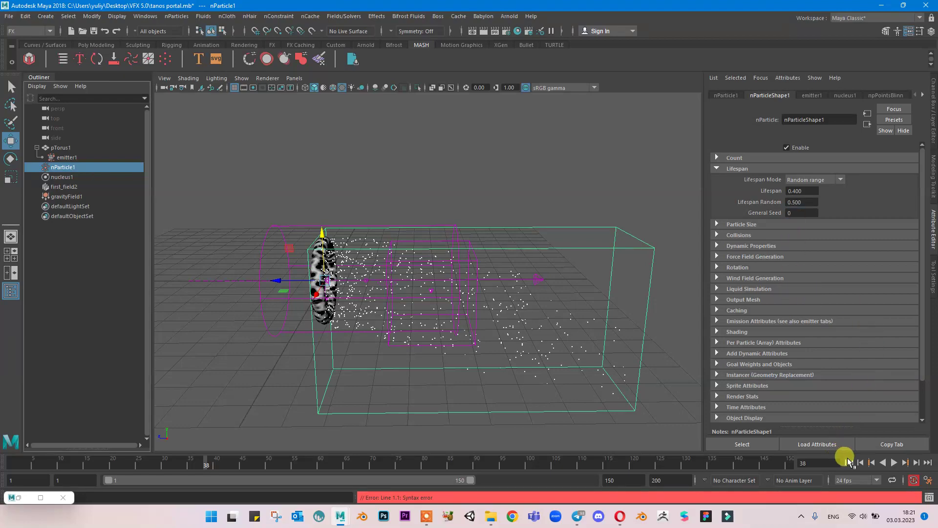
pyautogui.click(849, 462)
pyautogui.click(892, 463)
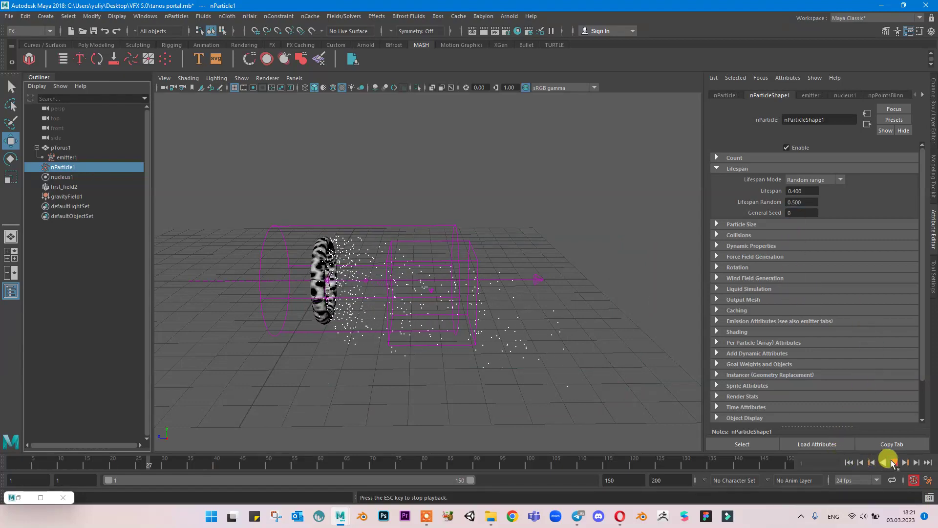
# Select the Gravity field and scale its cube up uniformly to about 2.15.
pyautogui.click(580, 302)
pyautogui.keyDown('alt'); pyautogui.moveTo(580, 302); pyautogui.dragTo(478, 261); pyautogui.keyUp('alt')
pyautogui.click(469, 250)
pyautogui.press('r')
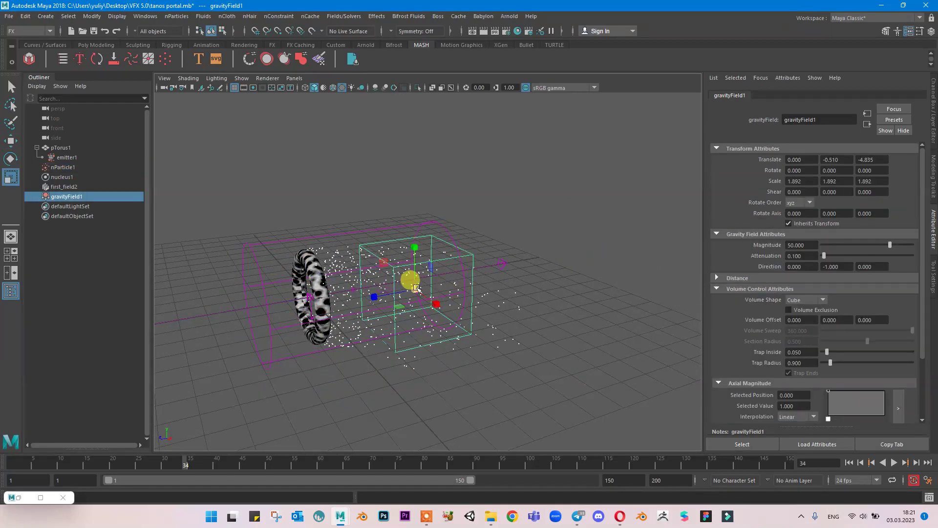
pyautogui.moveTo(413, 287); pyautogui.dragTo(460, 252)
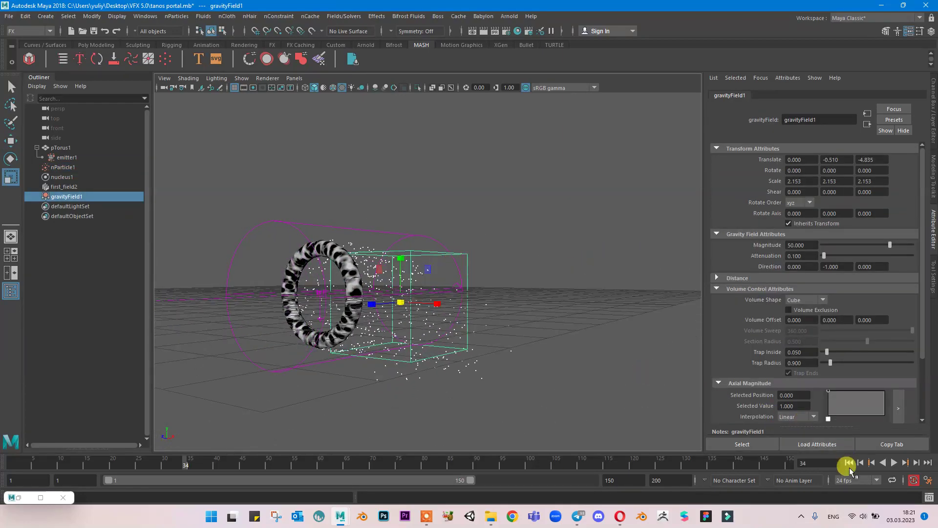
# Rerun the simulation from the first frame and examine the particle stream and the Gravity field's settings.
pyautogui.click(850, 462)
pyautogui.click(894, 462)
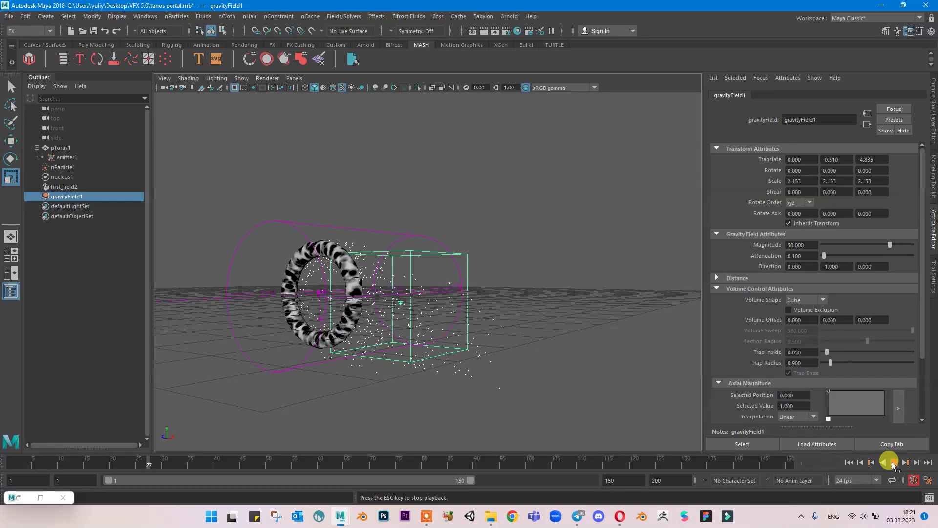
pyautogui.keyDown('alt'); pyautogui.moveTo(536, 291); pyautogui.dragTo(445, 303); pyautogui.keyUp('alt')
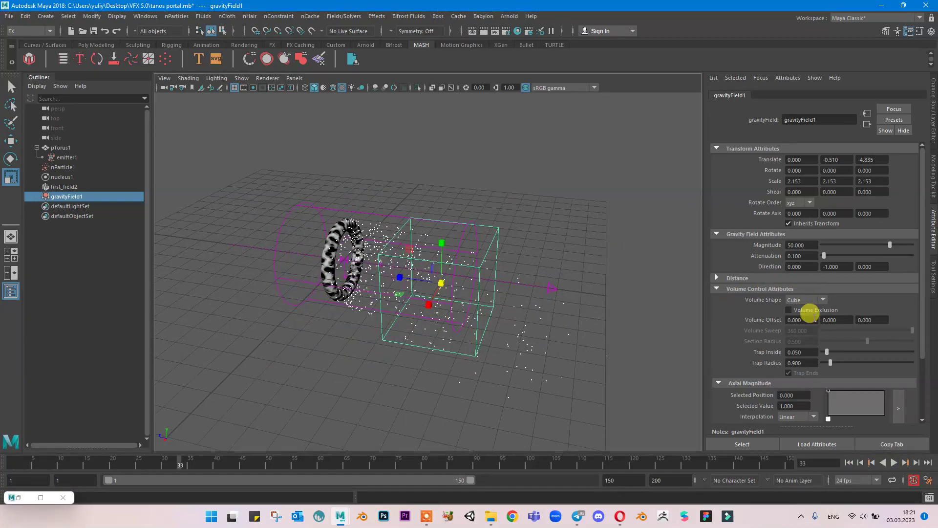
pyautogui.scroll(-3, 821, 317)
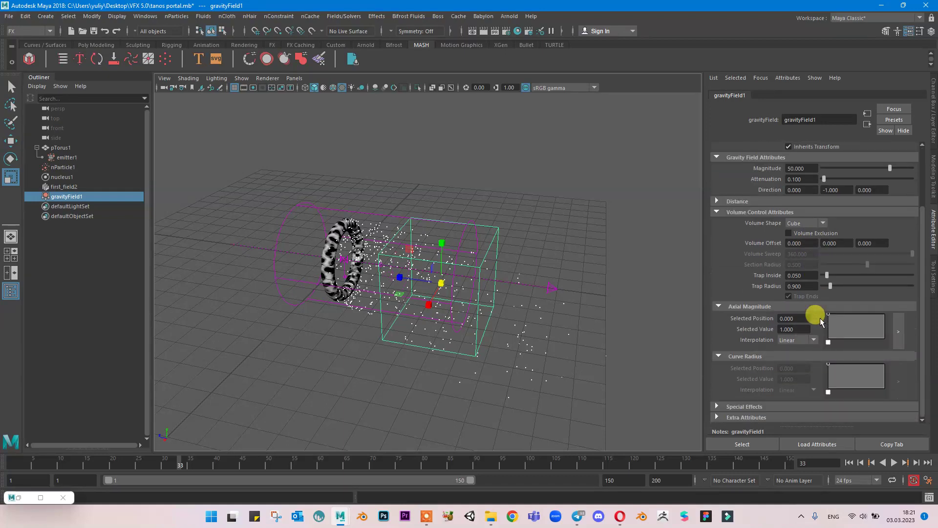
pyautogui.scroll(3, 821, 320)
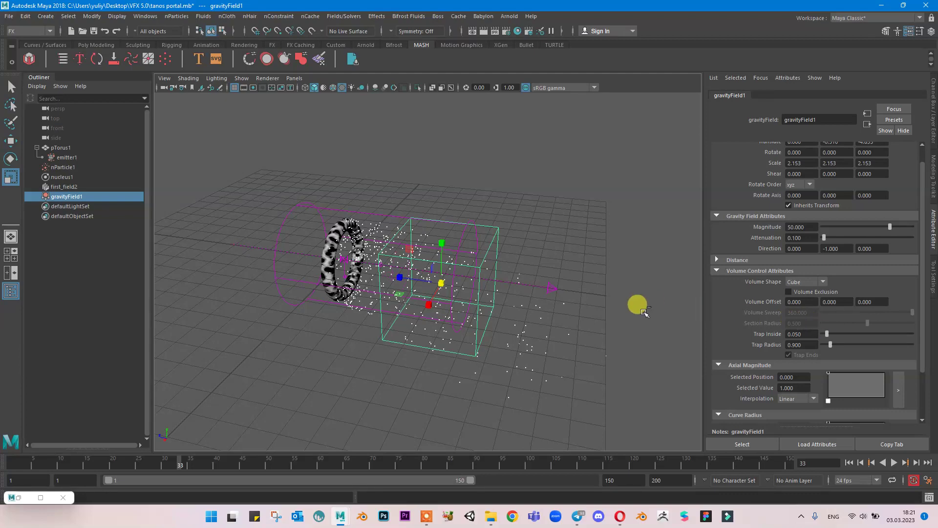
pyautogui.keyDown('alt'); pyautogui.moveTo(505, 216); pyautogui.dragTo(566, 298); pyautogui.keyUp('alt')
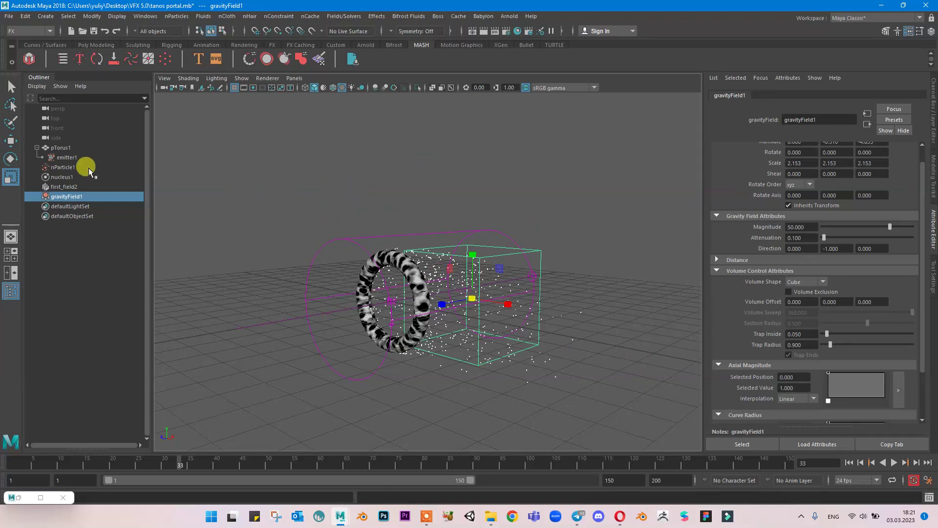
pyautogui.click(68, 167)
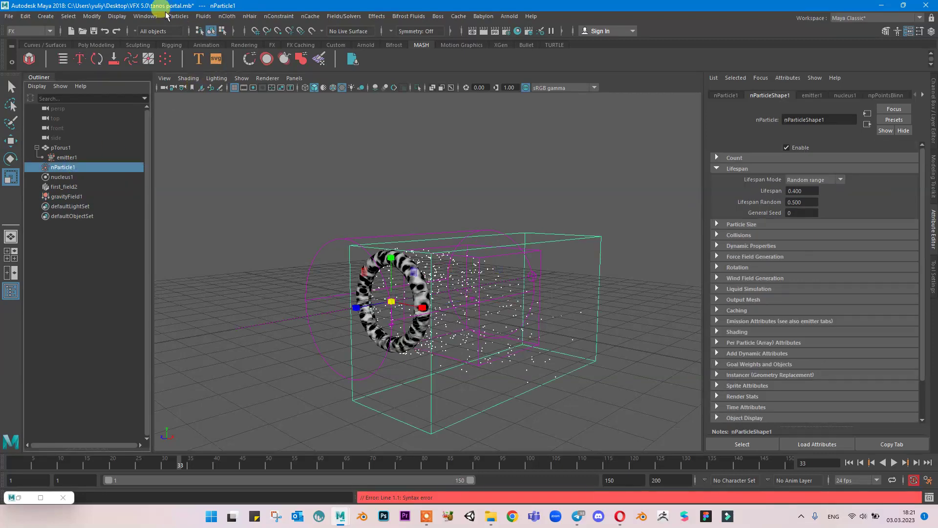
pyautogui.click(202, 16)
pyautogui.click(202, 16)
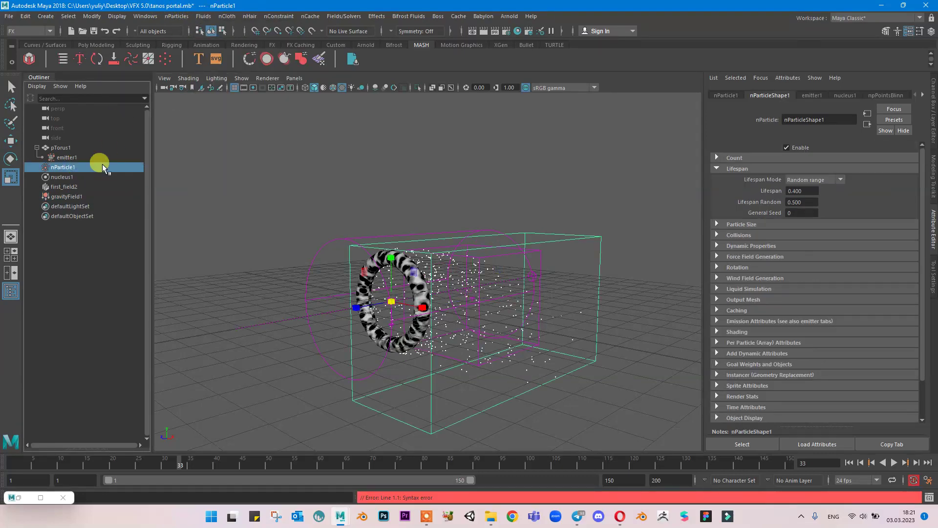
pyautogui.click(297, 165)
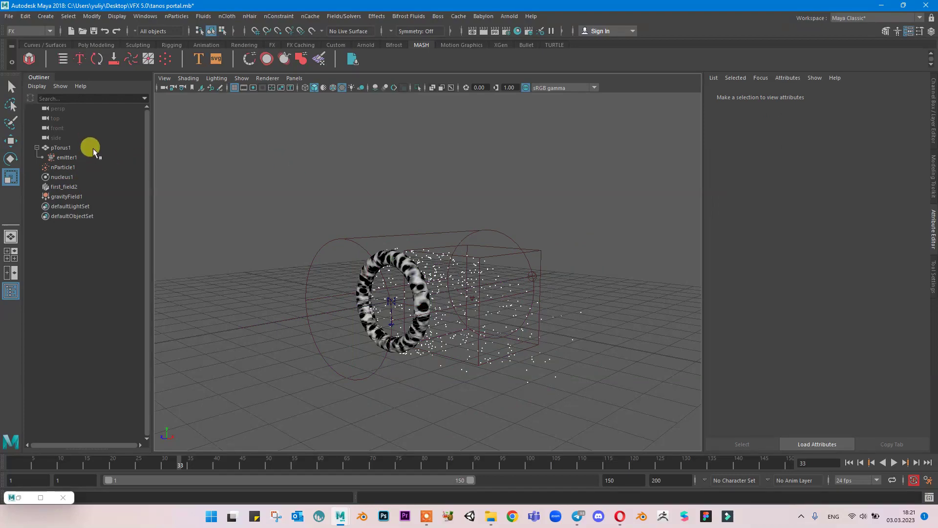
# Create a 3D fluid container with its emitter and scale both uniformly to 0.35.
pyautogui.click(210, 17)
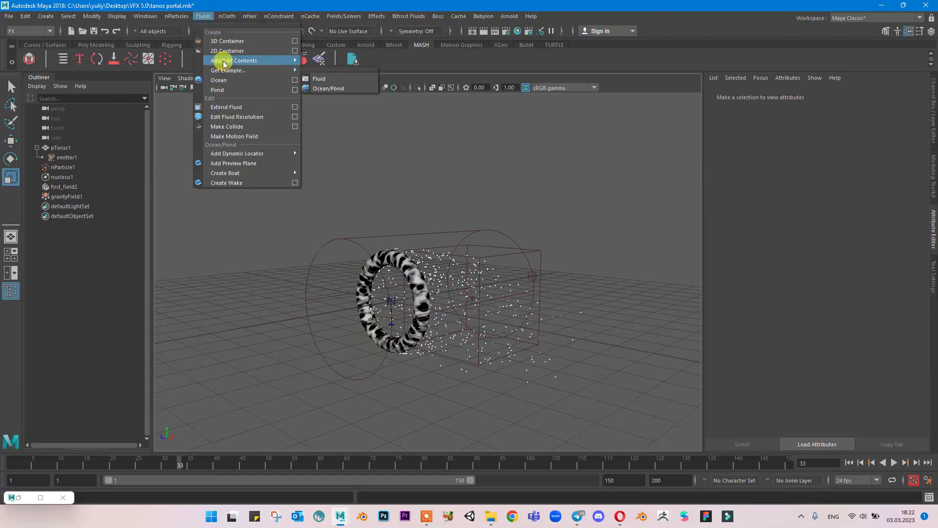
pyautogui.click(232, 43)
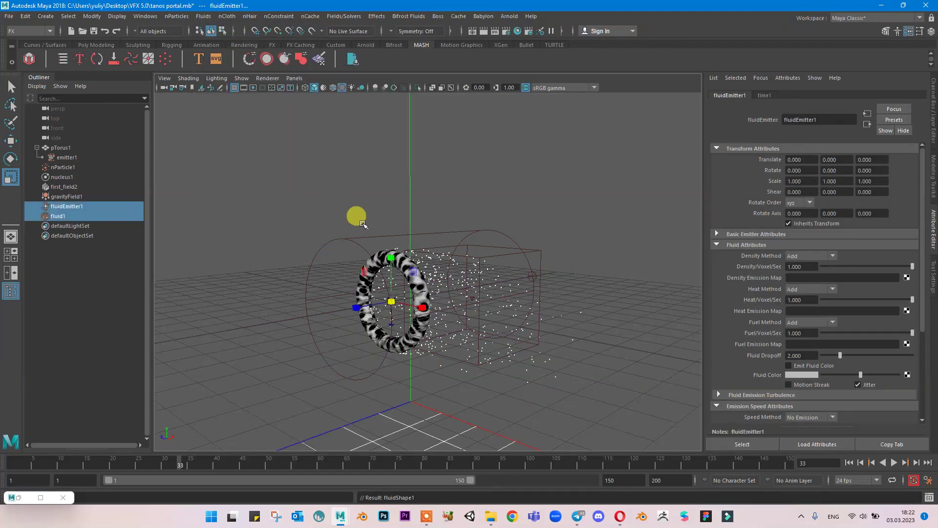
pyautogui.press('f')
pyautogui.keyDown('alt'); pyautogui.moveTo(376, 205); pyautogui.dragTo(395, 280); pyautogui.keyUp('alt')
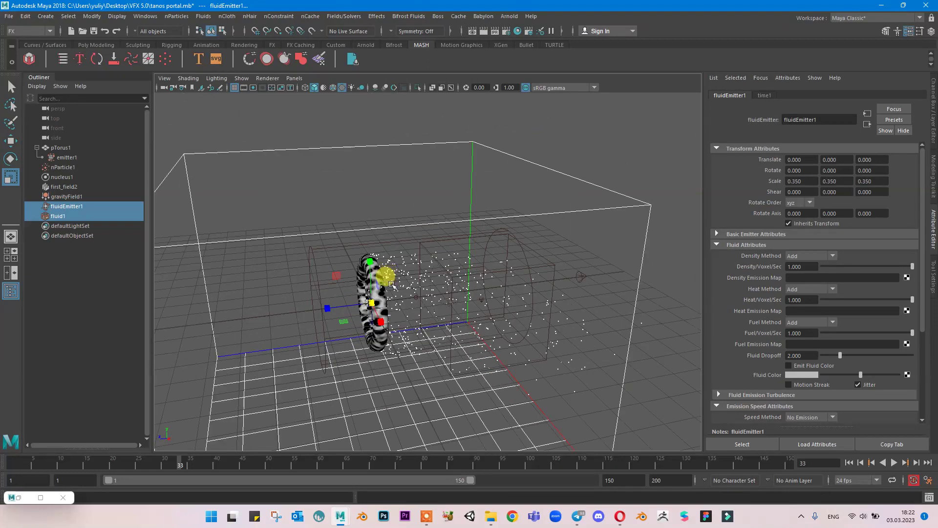
# Move the fluid container and its emitter along Z to about -3.109, and delete the default fluid emitter.
pyautogui.press('w')
pyautogui.moveTo(337, 304); pyautogui.dragTo(409, 296)
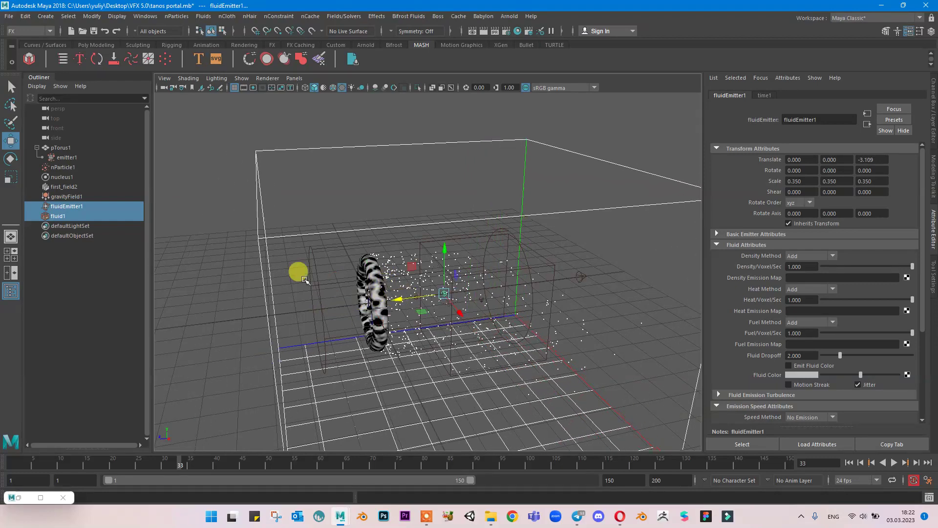
pyautogui.click(105, 205)
pyautogui.press('Delete')
pyautogui.click(397, 272)
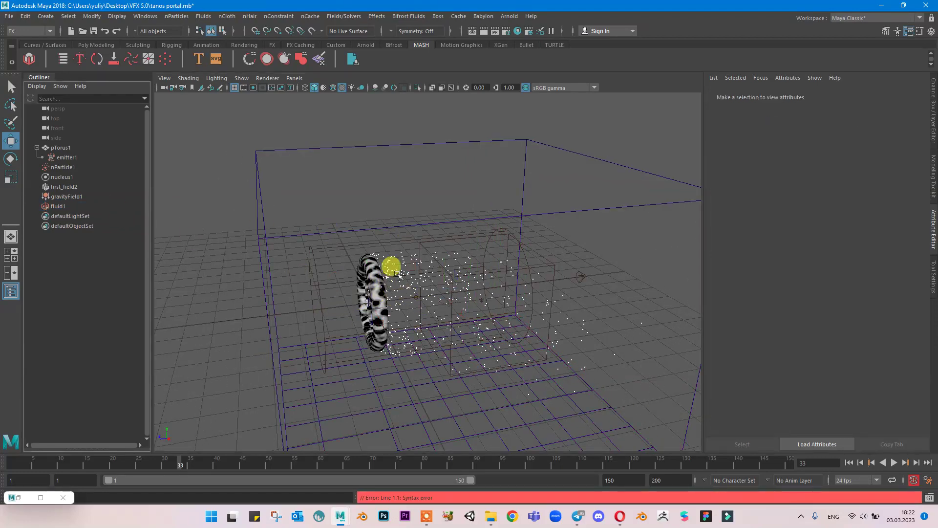
# Add a fluid emitter to the nParticles with Emit from Object, so that they emit into the fluid container.
pyautogui.click(70, 204)
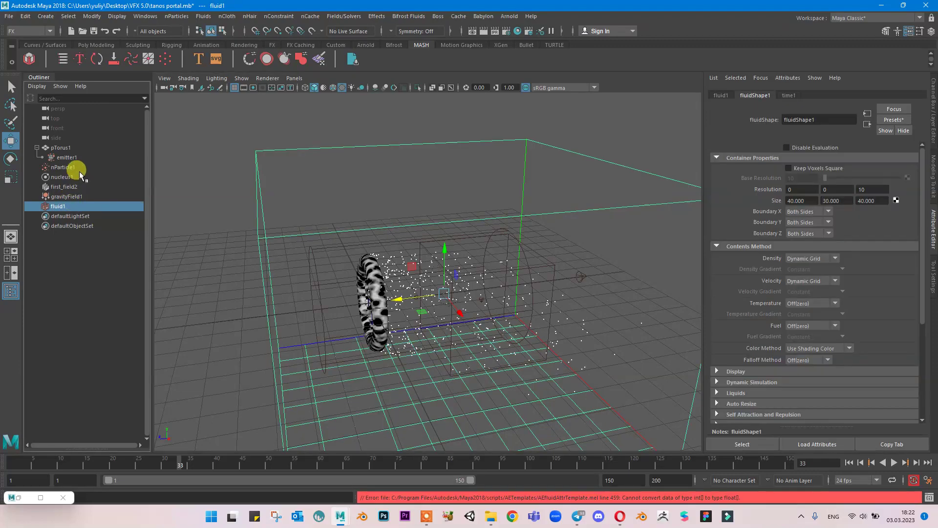
pyautogui.keyDown('ctrl'); pyautogui.click(78, 169); pyautogui.keyUp('ctrl')
pyautogui.click(203, 16)
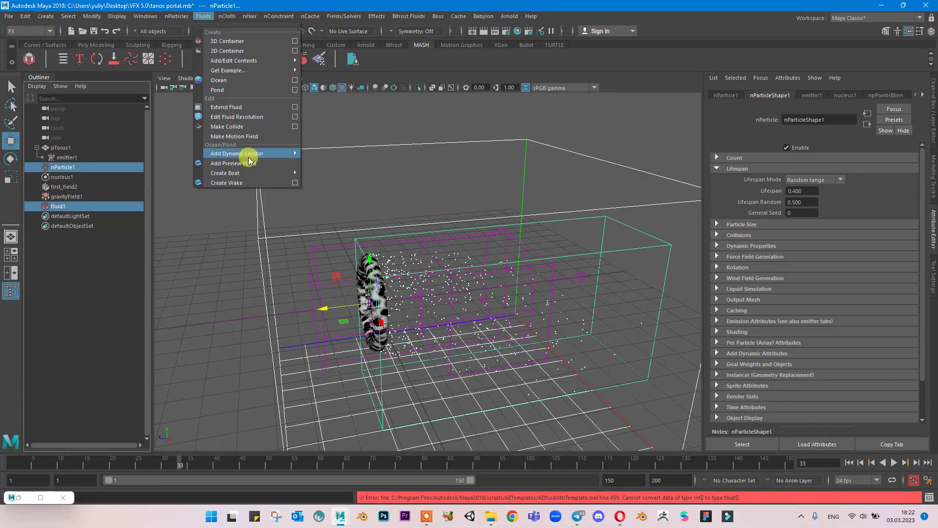
pyautogui.moveTo(260, 66)
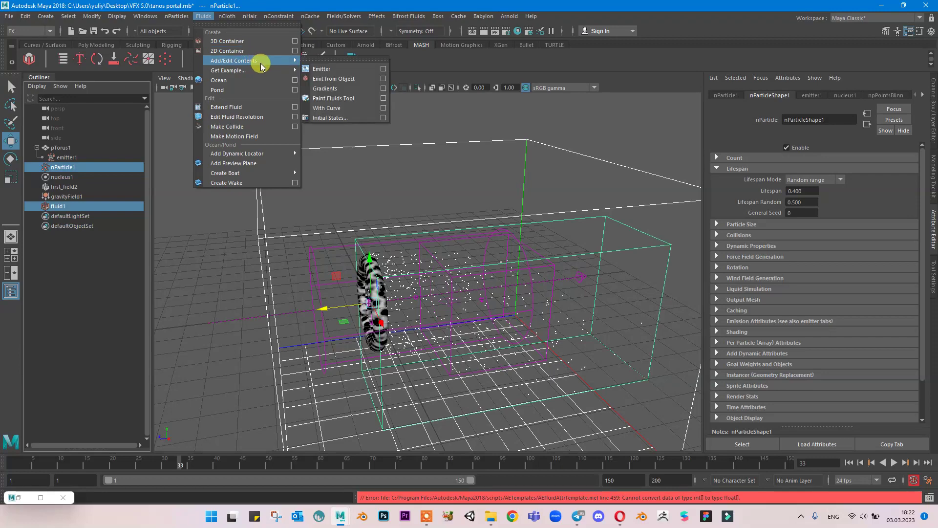
pyautogui.click(320, 71)
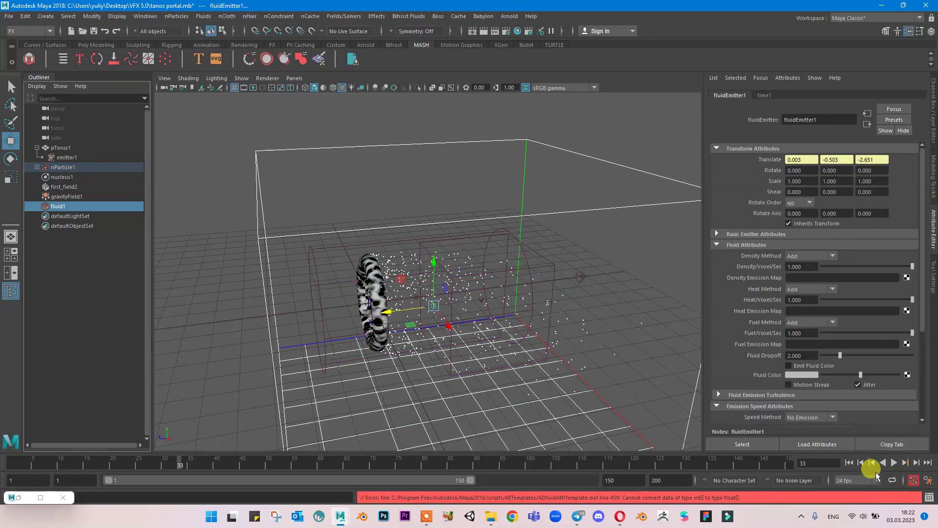
pyautogui.click(36, 167)
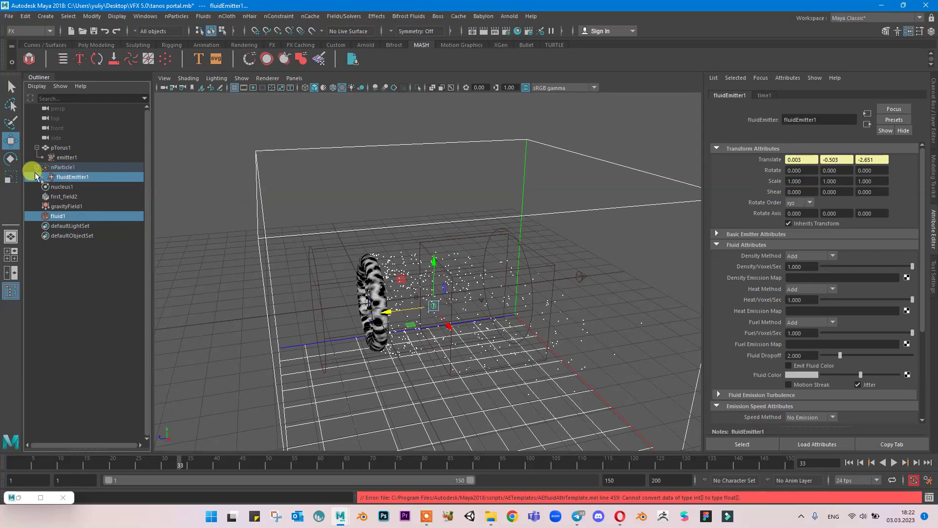
# Run the simulation from the first frame and examine how the fluid follows the particles from several angles.
pyautogui.click(849, 463)
pyautogui.click(894, 463)
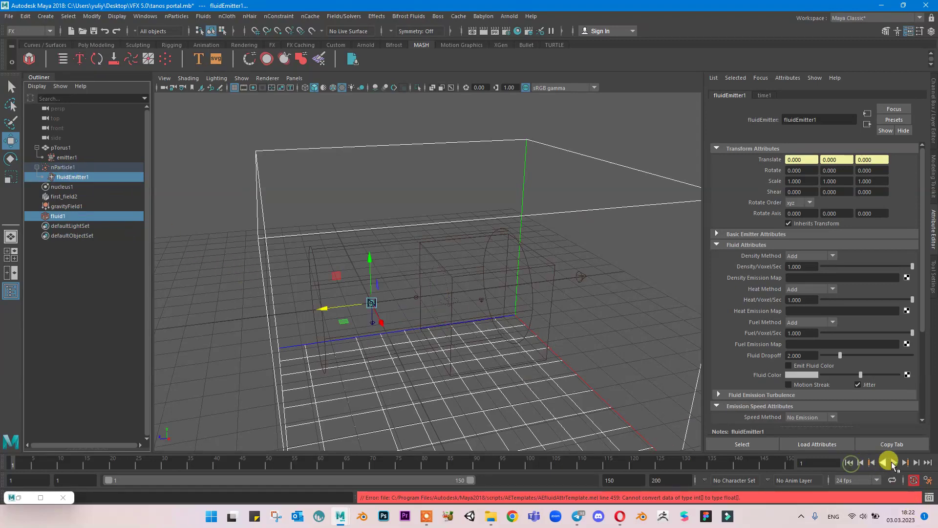
pyautogui.keyDown('alt'); pyautogui.moveTo(459, 288); pyautogui.dragTo(478, 278); pyautogui.keyUp('alt')
pyautogui.keyDown('alt'); pyautogui.moveTo(477, 279); pyautogui.dragTo(537, 307, button='middle'); pyautogui.keyUp('alt')
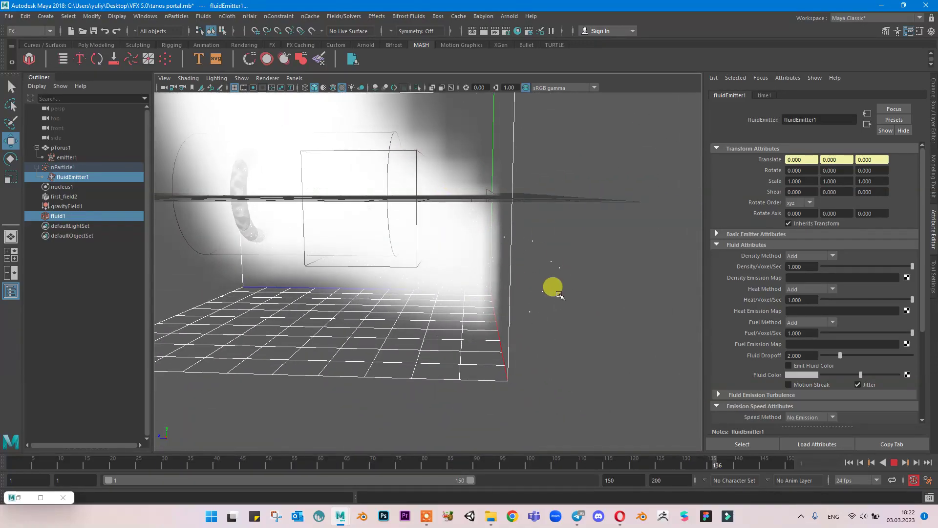
pyautogui.click(892, 464)
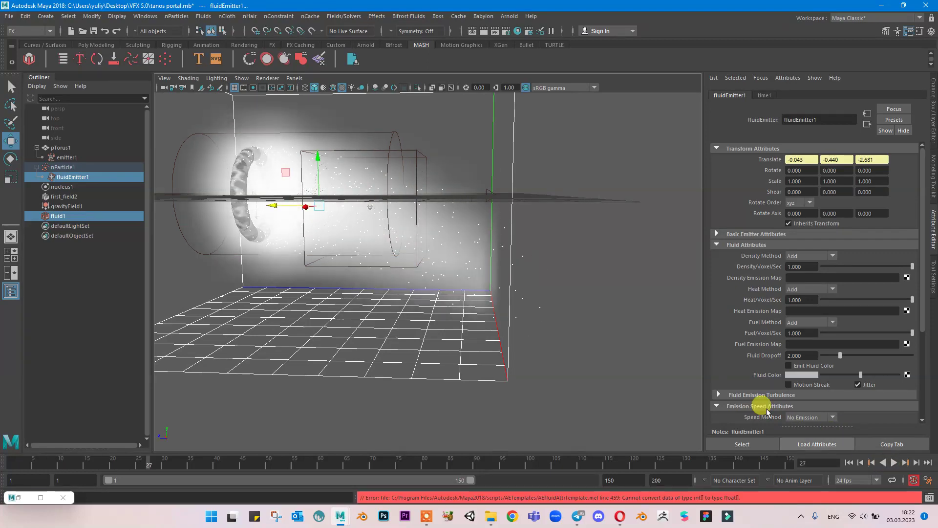
pyautogui.keyDown('alt'); pyautogui.moveTo(684, 357); pyautogui.dragTo(466, 222); pyautogui.keyUp('alt')
pyautogui.keyDown('alt'); pyautogui.moveTo(465, 222); pyautogui.dragTo(601, 286, button='middle'); pyautogui.keyUp('alt')
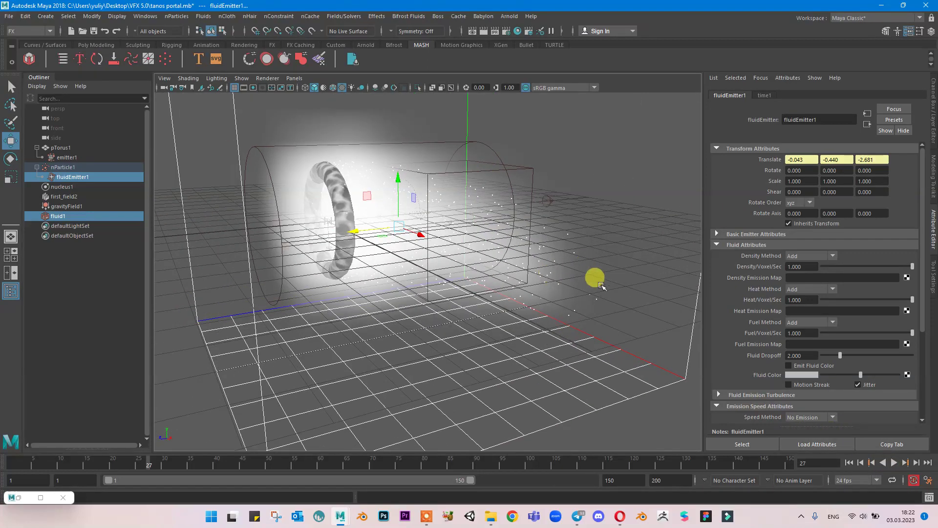
pyautogui.click(815, 518)
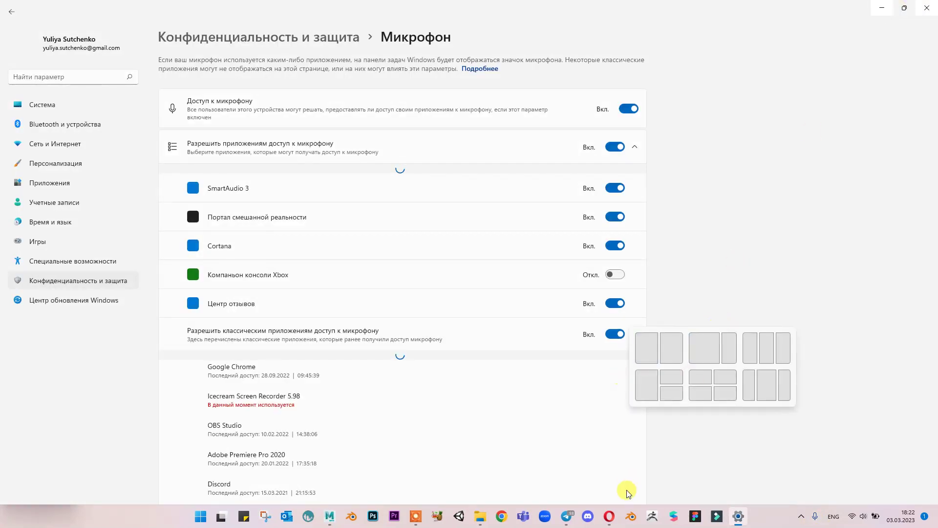
pyautogui.click(880, 7)
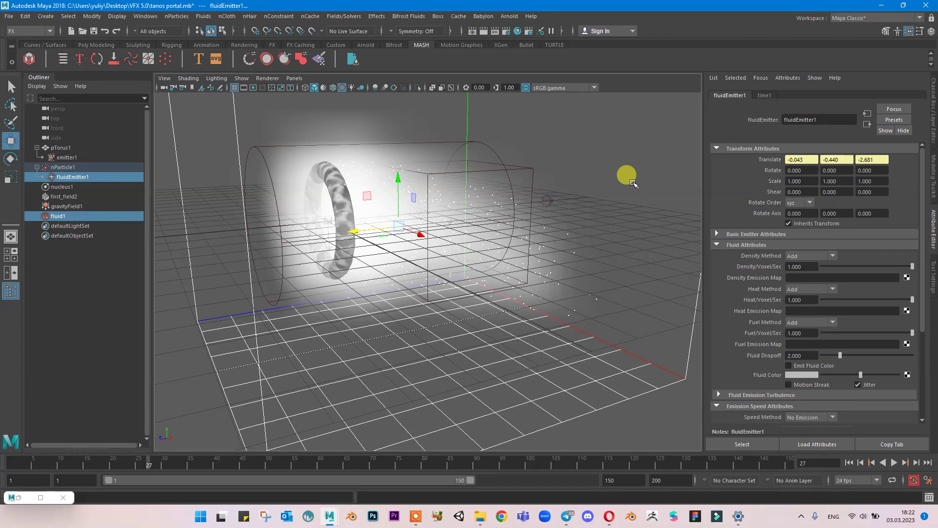
pyautogui.press('XF86AudioMicMute')
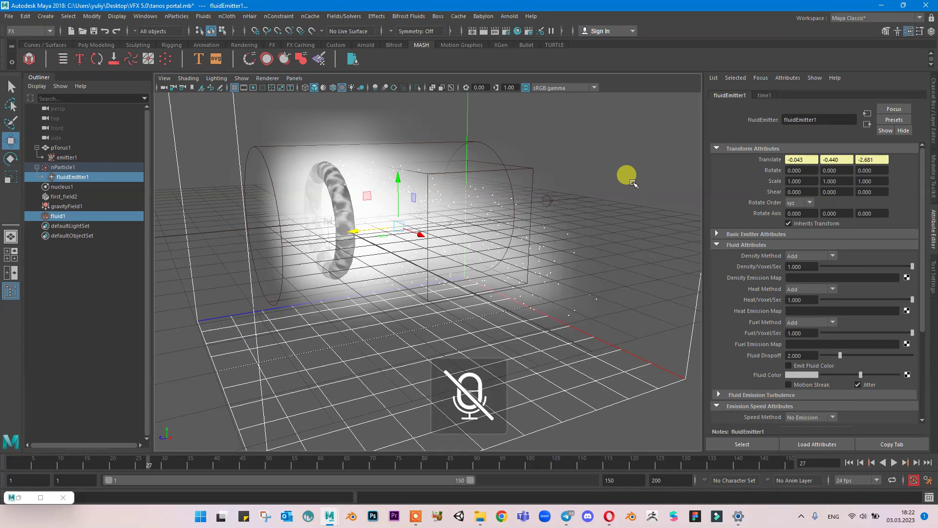
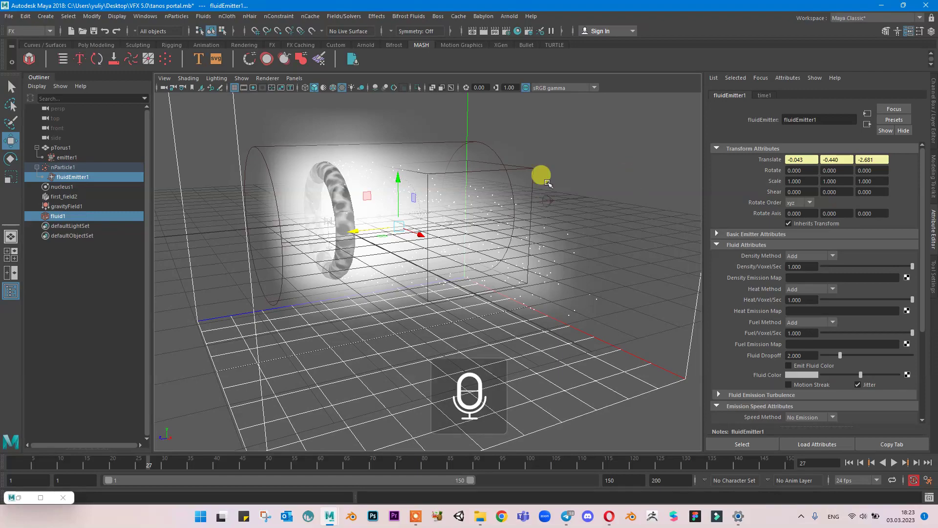
# Replay the simulation from the first frame, and examine the smoke inside the container and the fluid emitter's attributes.
pyautogui.keyDown('alt'); pyautogui.moveTo(484, 245); pyautogui.dragTo(404, 231); pyautogui.keyUp('alt')
pyautogui.keyDown('alt'); pyautogui.moveTo(428, 180); pyautogui.dragTo(426, 200); pyautogui.keyUp('alt')
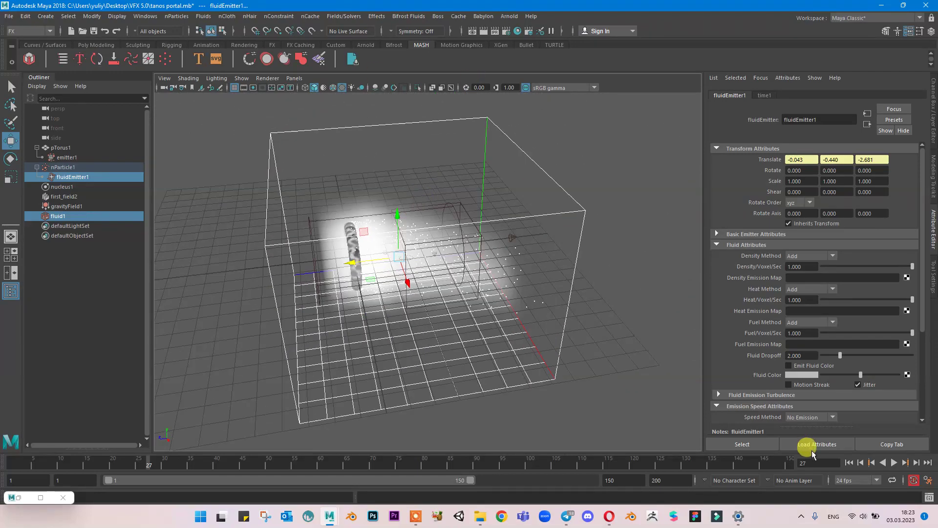
pyautogui.click(849, 463)
pyautogui.click(894, 463)
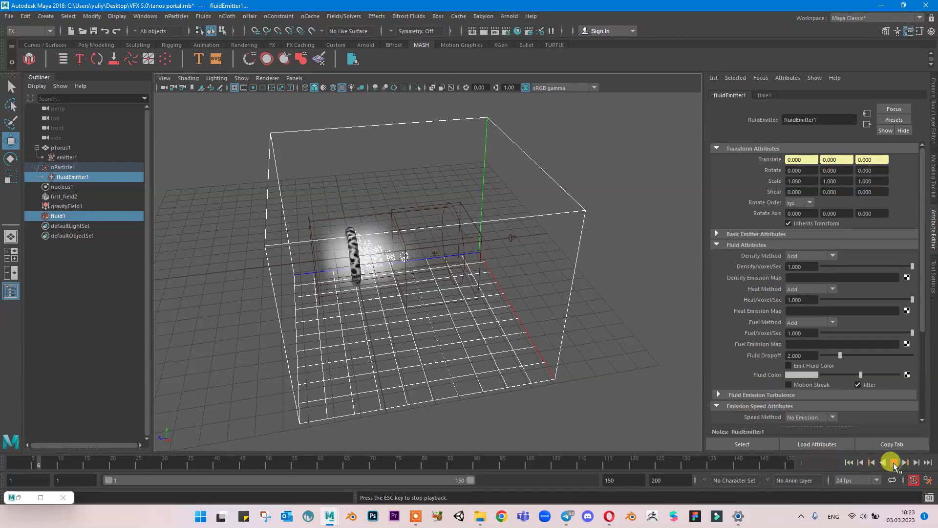
pyautogui.keyDown('alt'); pyautogui.moveTo(603, 223); pyautogui.dragTo(667, 214); pyautogui.keyUp('alt')
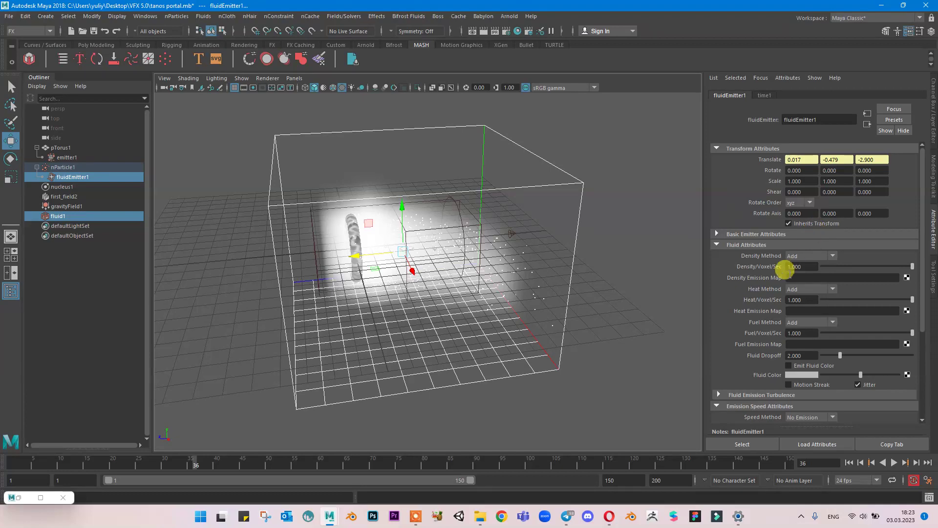
pyautogui.scroll(-5, 774, 274)
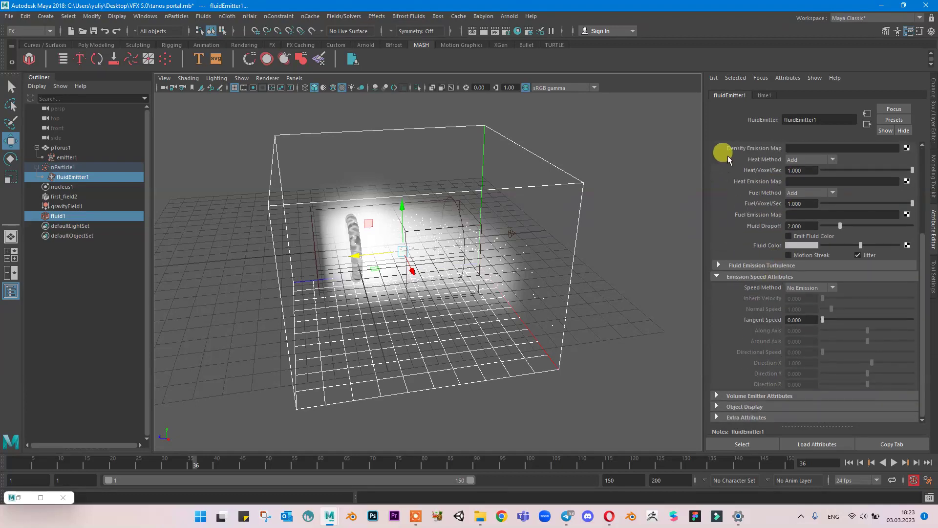
# Enable Keep Voxels Square on the fluid container and set its Base Resolution to 30.
pyautogui.click(95, 214)
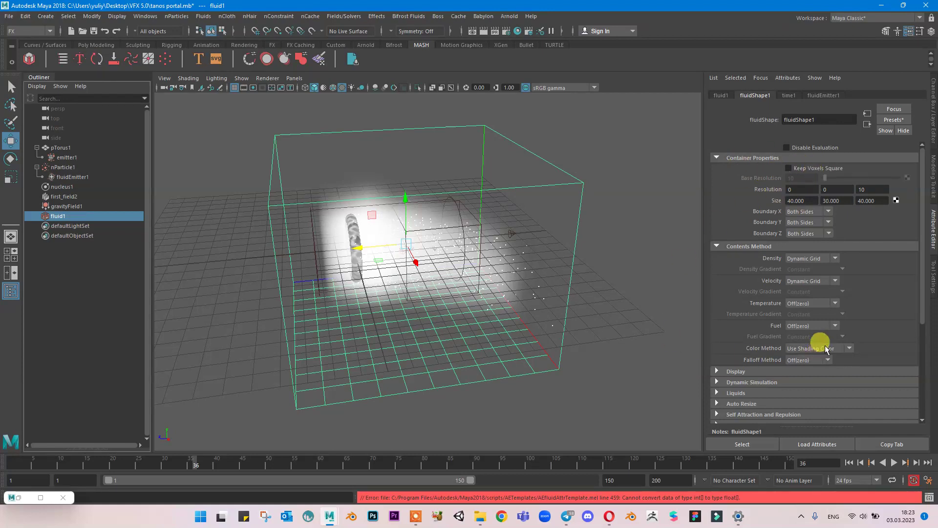
pyautogui.click(814, 169)
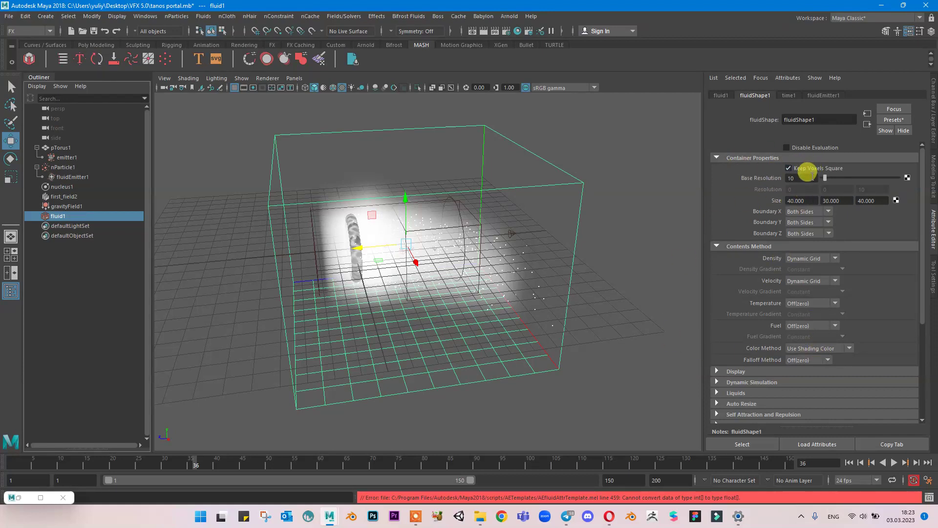
pyautogui.click(811, 177)
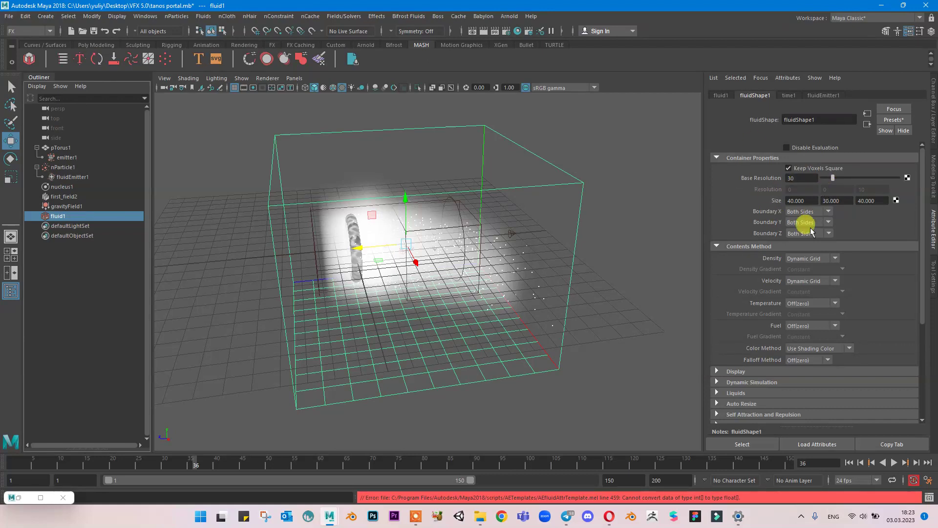
# Set the fluid container's Boundary X and Boundary Y to None and its Boundary Z to -Z Side.
pyautogui.click(802, 213)
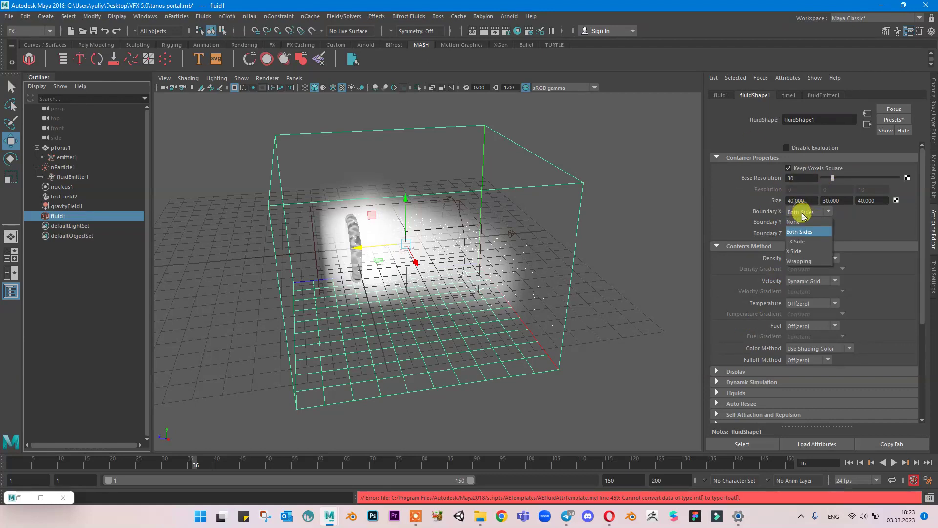
pyautogui.click(798, 222)
pyautogui.click(804, 224)
pyautogui.click(802, 233)
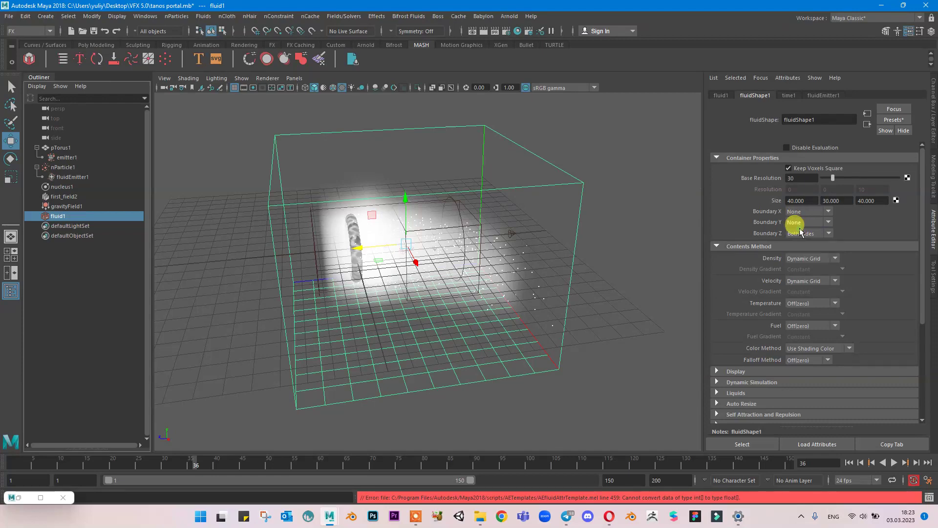
pyautogui.click(805, 233)
pyautogui.click(802, 263)
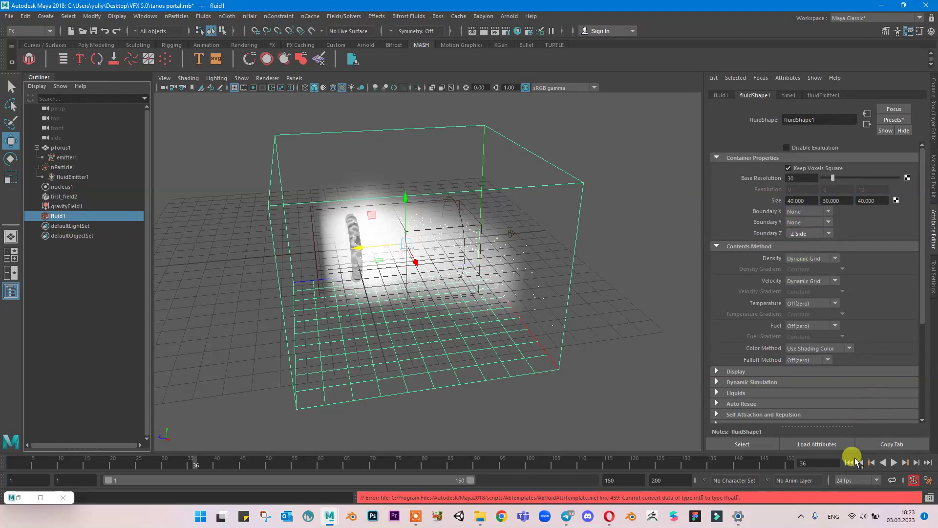
# Rerun the simulation from the first frame and examine the smoke with the new resolution and boundaries.
pyautogui.click(849, 463)
pyautogui.click(894, 463)
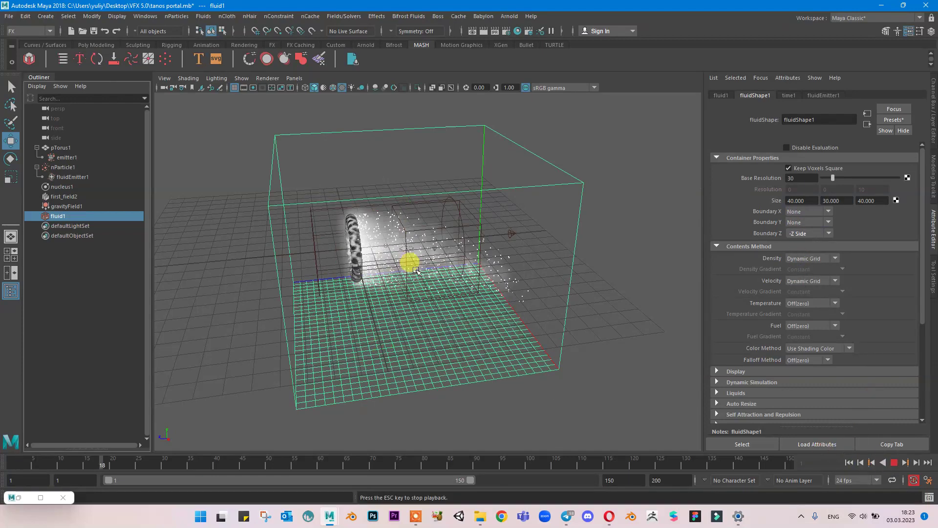
pyautogui.scroll(-3, 518, 322)
pyautogui.keyDown('alt'); pyautogui.moveTo(469, 342); pyautogui.dragTo(482, 265); pyautogui.keyUp('alt')
pyautogui.scroll(5, 478, 257)
pyautogui.scroll(-4, 466, 257)
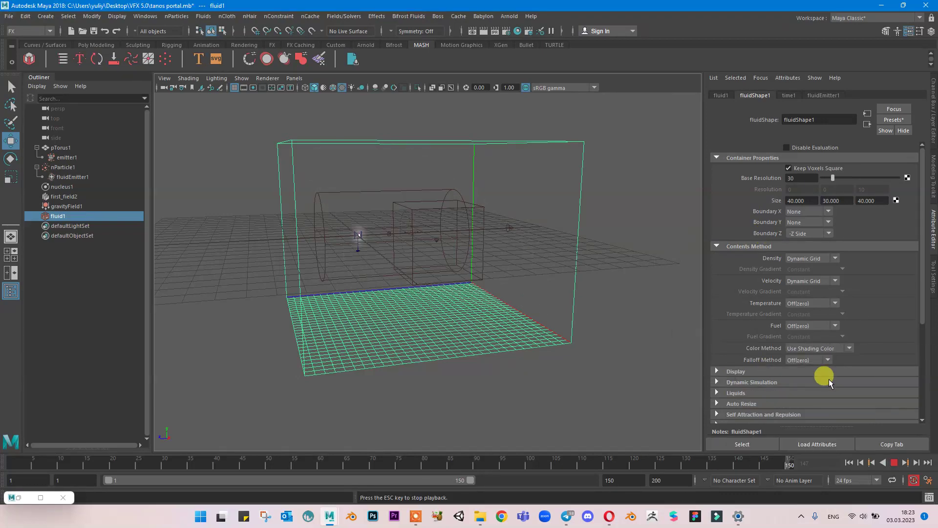
pyautogui.press('Escape')
# Enable the fluid's Auto Resize with Max Resolution 600 and Auto Resize Threshold 0.001, and save the scene.
pyautogui.click(742, 404)
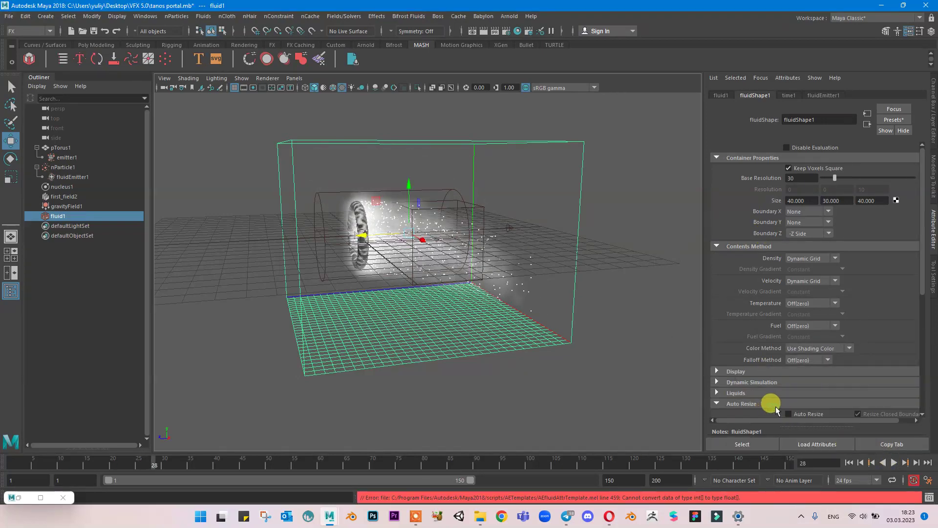
pyautogui.scroll(-3, 807, 413)
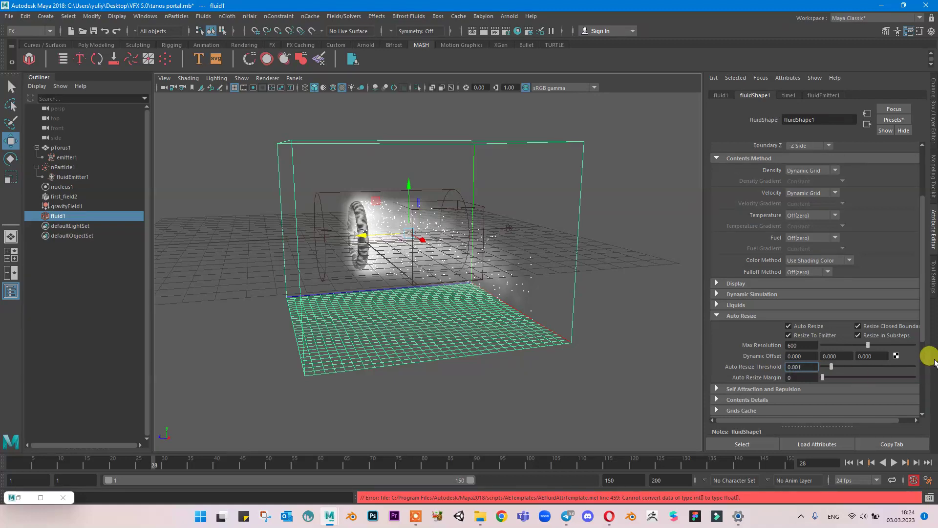
pyautogui.hotkey('ctrl', 's')
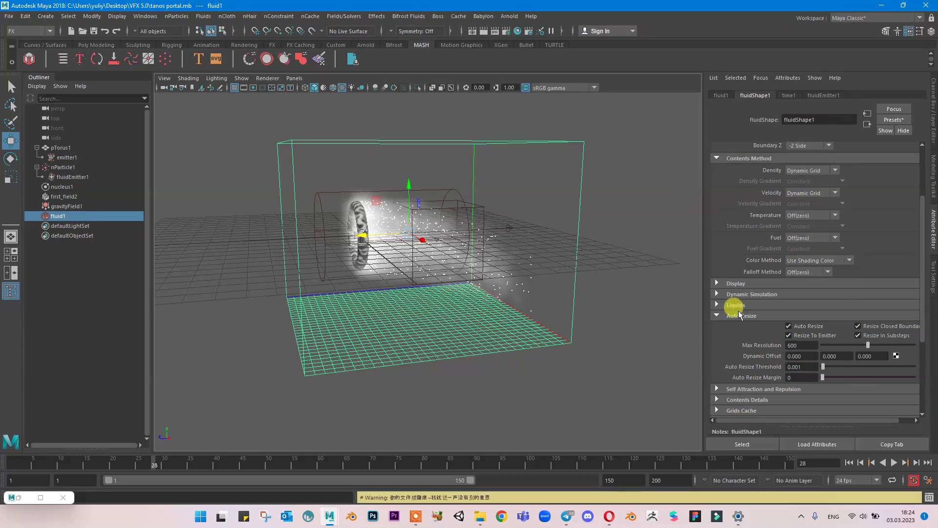
# Rerun the simulation from the first frame and examine how the auto-resizing container follows the smoke.
pyautogui.click(848, 462)
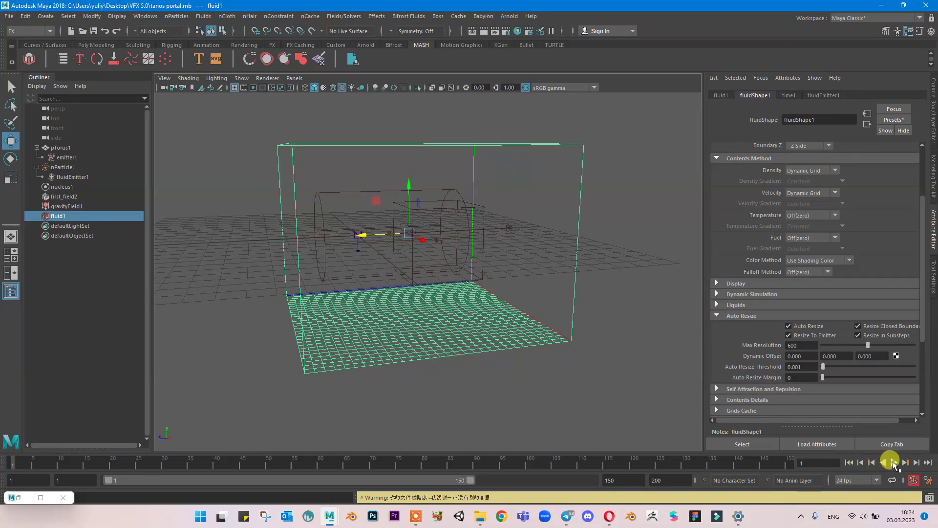
pyautogui.click(894, 463)
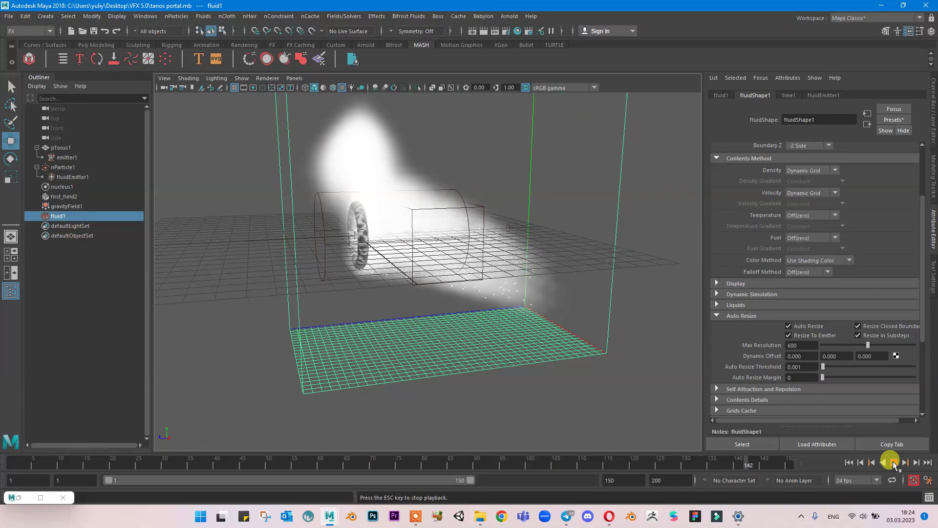
pyautogui.click(895, 462)
pyautogui.keyDown('alt'); pyautogui.moveTo(562, 342); pyautogui.dragTo(606, 352); pyautogui.keyUp('alt')
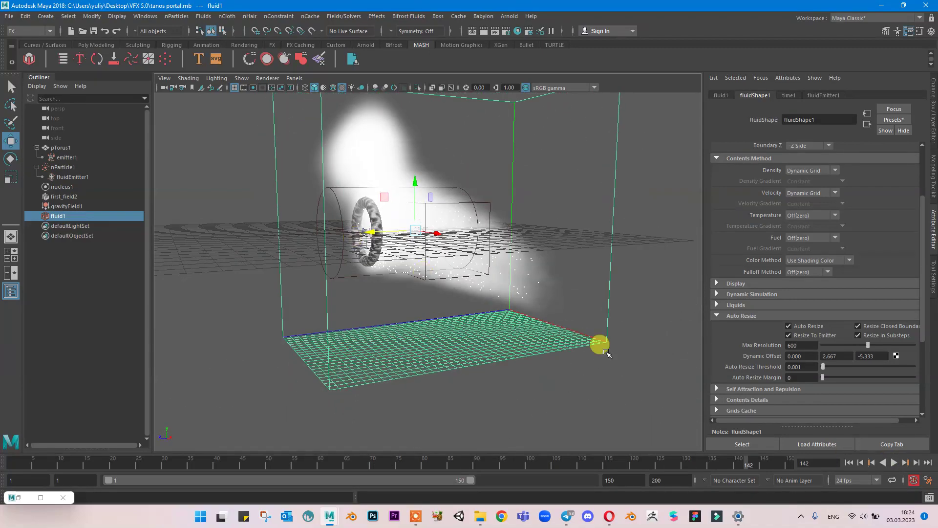
# Set the fluid emitter's Fluid Dropoff to 3 and rerun the simulation from the first frame to check the smoke.
pyautogui.click(849, 463)
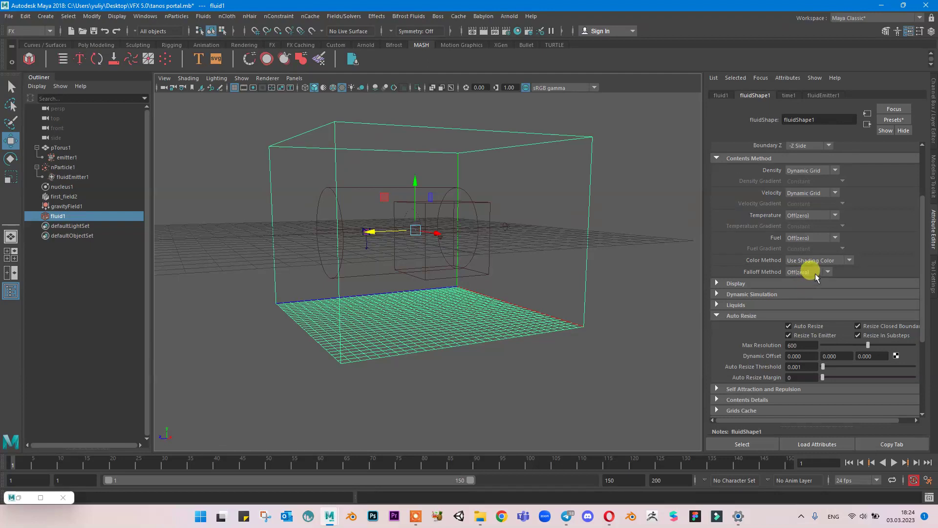
pyautogui.scroll(5, 816, 274)
pyautogui.click(725, 96)
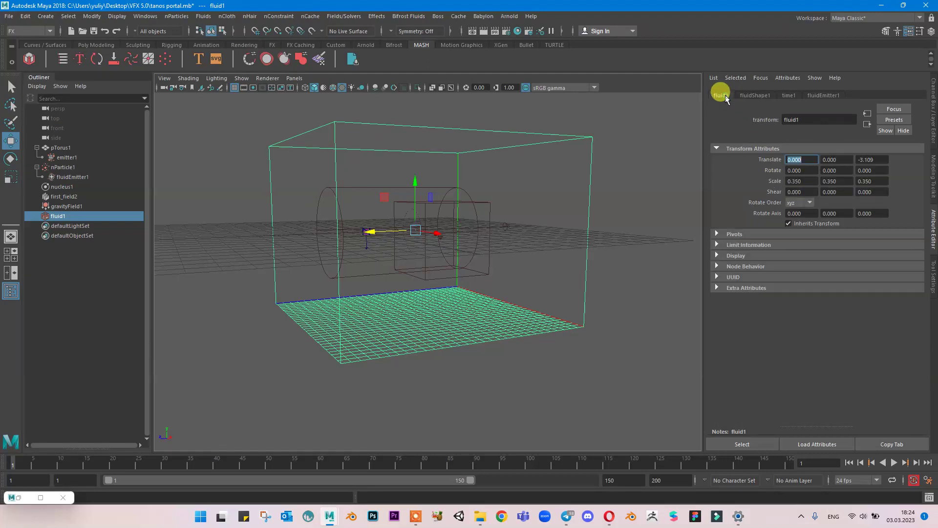
pyautogui.click(789, 96)
pyautogui.click(822, 95)
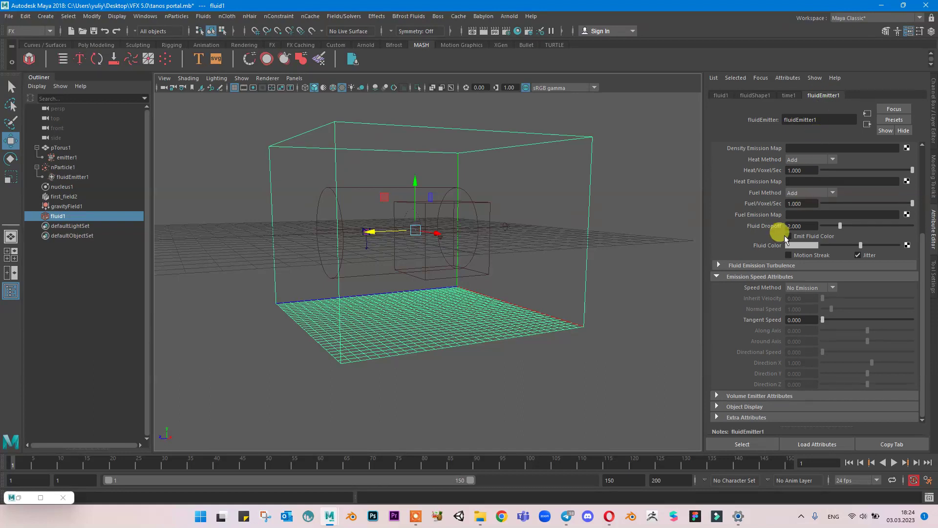
pyautogui.scroll(5, 784, 237)
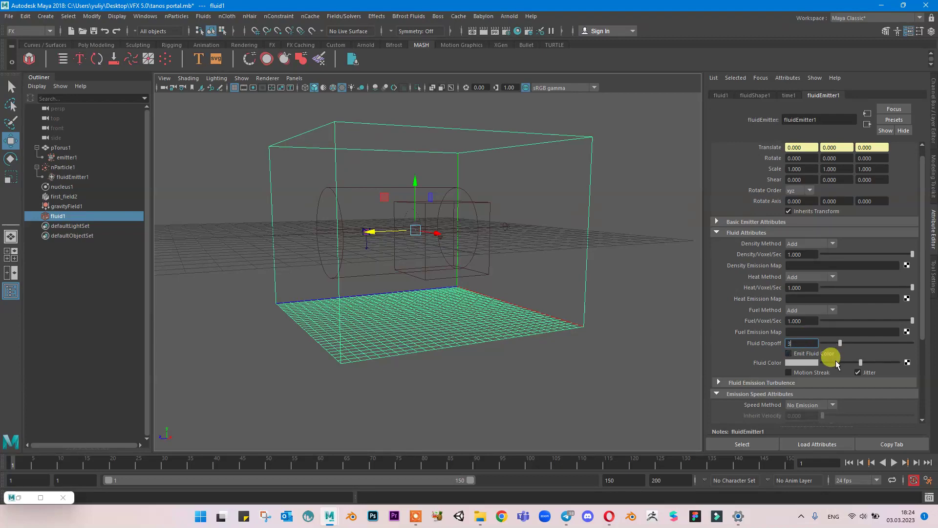
pyautogui.press('Return')
pyautogui.click(894, 463)
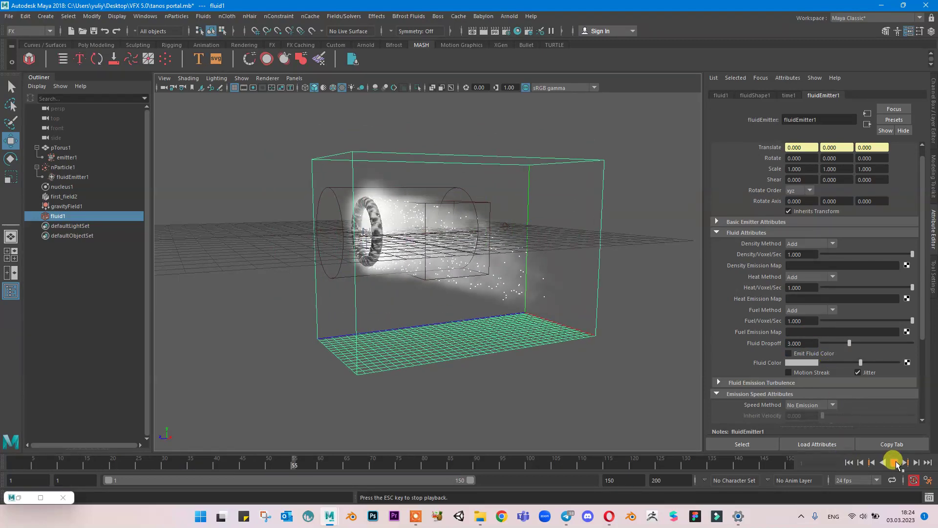
pyautogui.click(894, 463)
# Return to frame 1 and set the fluid shape's density Dissipation to 50.
pyautogui.click(755, 96)
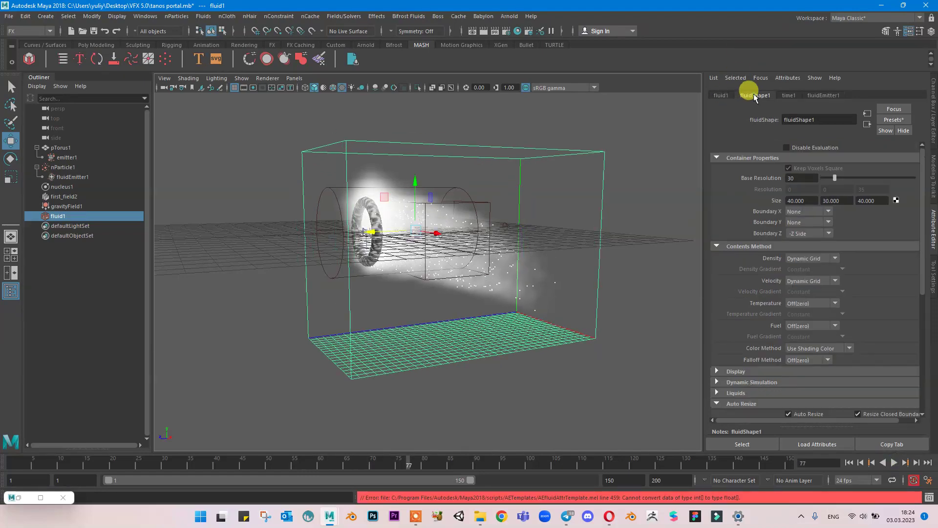
pyautogui.scroll(-3, 797, 283)
pyautogui.click(753, 294)
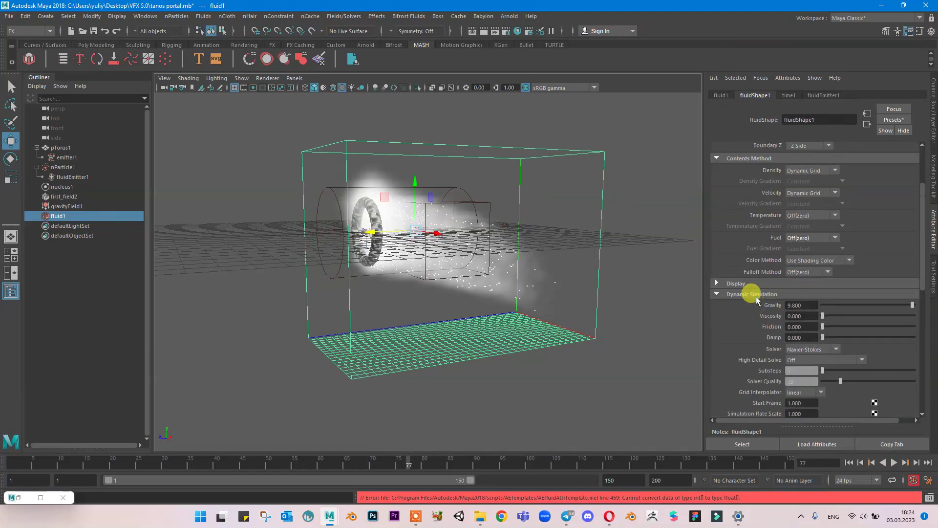
pyautogui.click(734, 293)
pyautogui.scroll(-5, 744, 325)
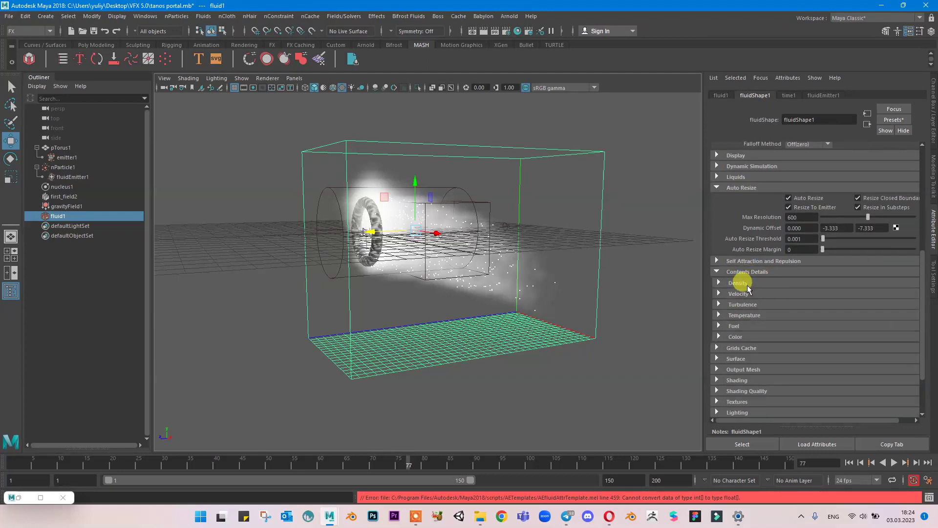
pyautogui.click(746, 272)
pyautogui.click(794, 304)
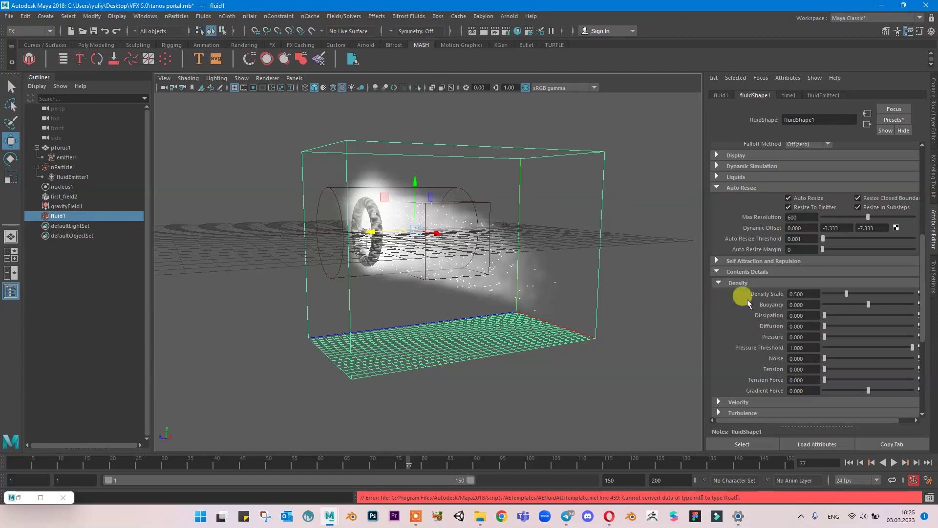
pyautogui.click(12, 462)
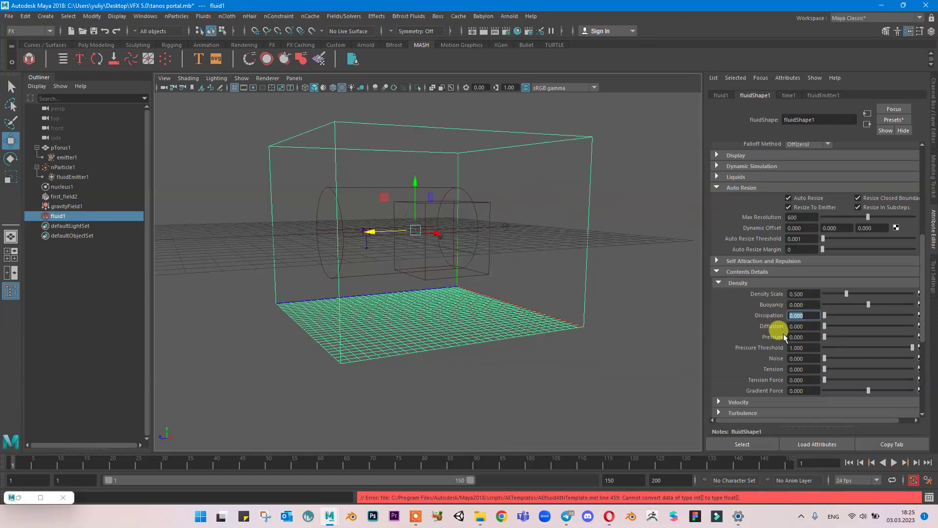
pyautogui.press('Return')
pyautogui.rightClick(784, 318)
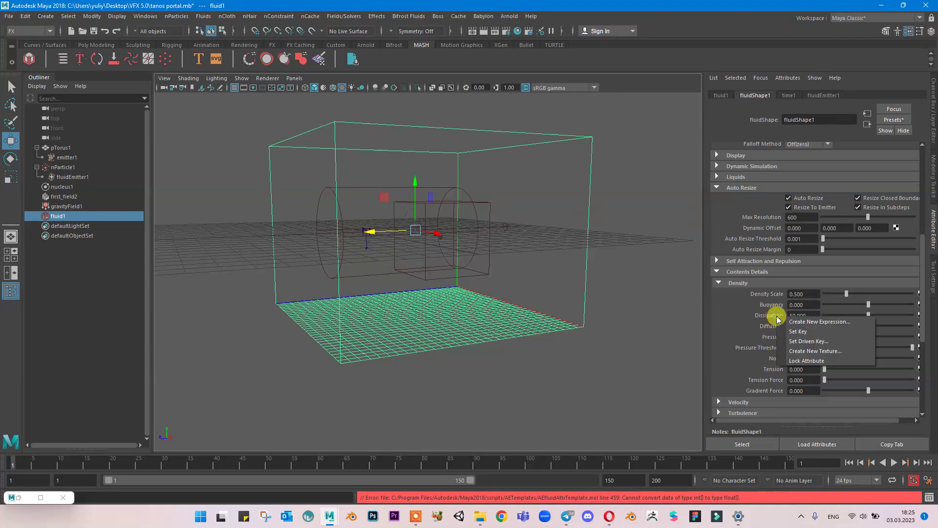
pyautogui.click(807, 341)
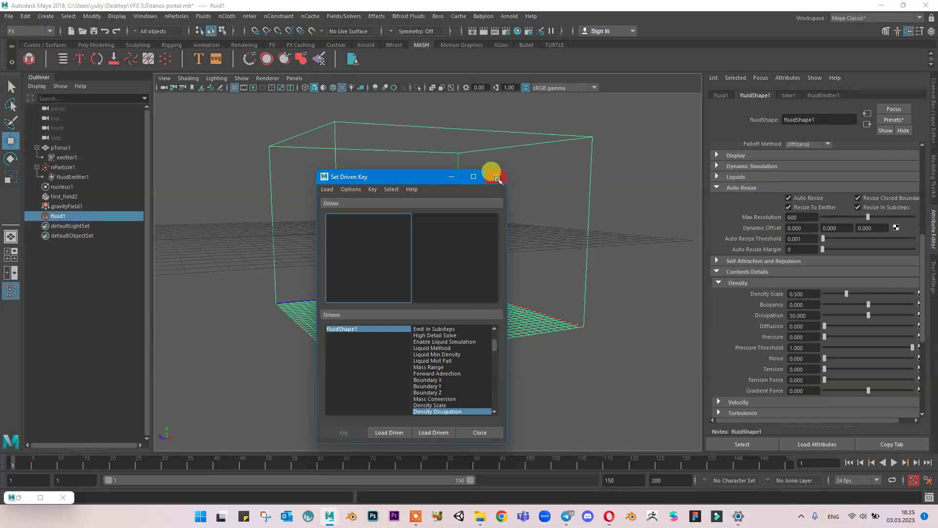
pyautogui.click(498, 178)
# Key the fluid's density Dissipation of 50 at frame 1 and at frame 10.
pyautogui.rightClick(782, 314)
pyautogui.click(789, 328)
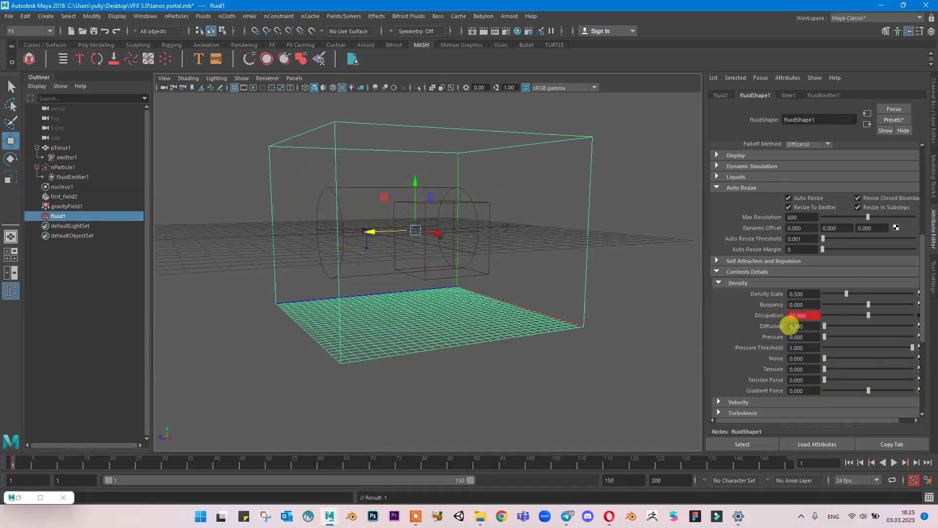
pyautogui.click(60, 464)
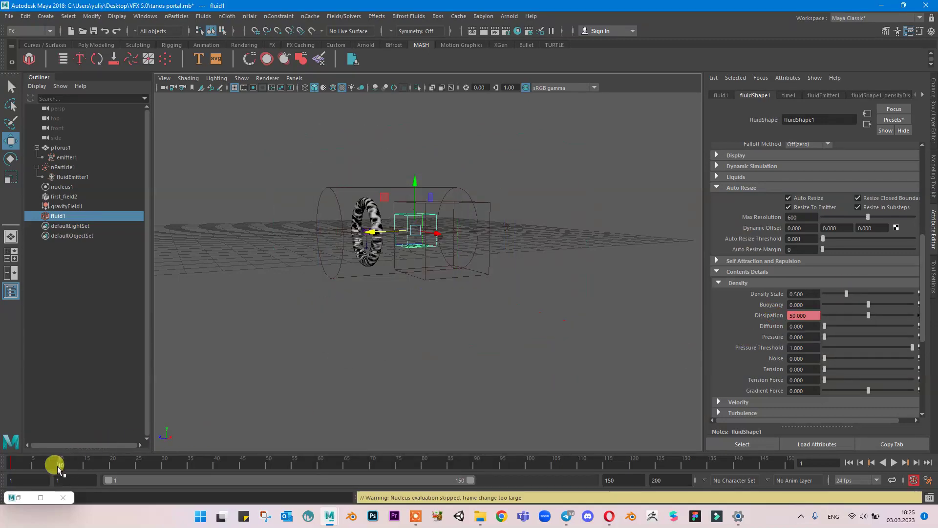
pyautogui.rightClick(765, 319)
pyautogui.click(785, 332)
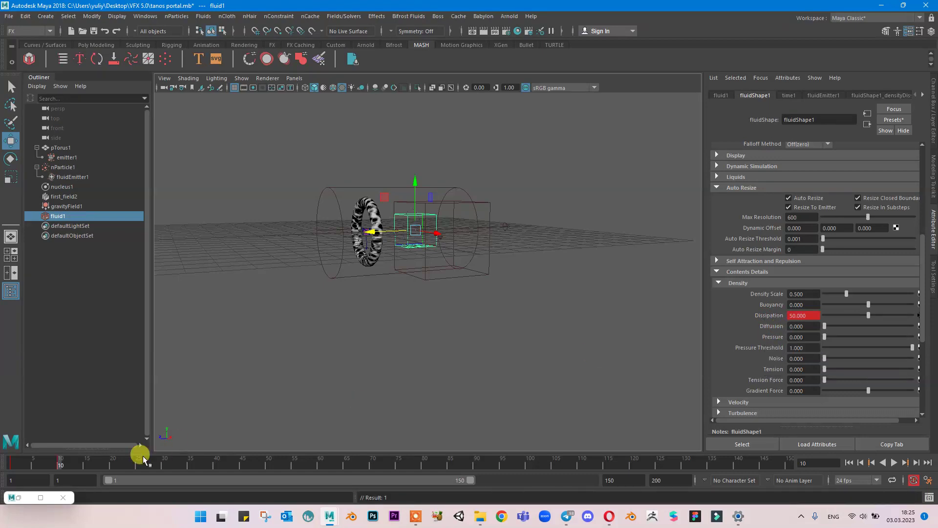
# Set the density Dissipation to 5 at frame 11 and key it there.
pyautogui.click(65, 464)
pyautogui.click(804, 316)
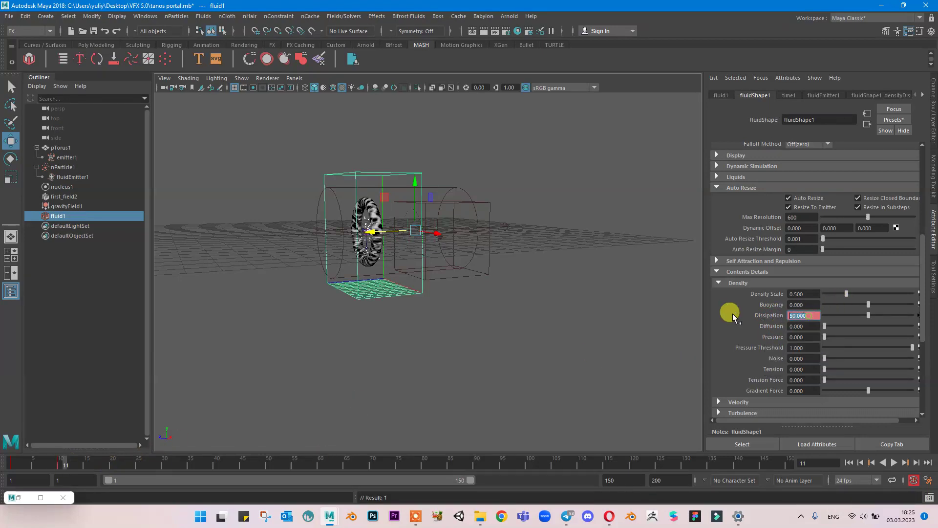
pyautogui.write('5')
pyautogui.press('Return')
pyautogui.rightClick(768, 314)
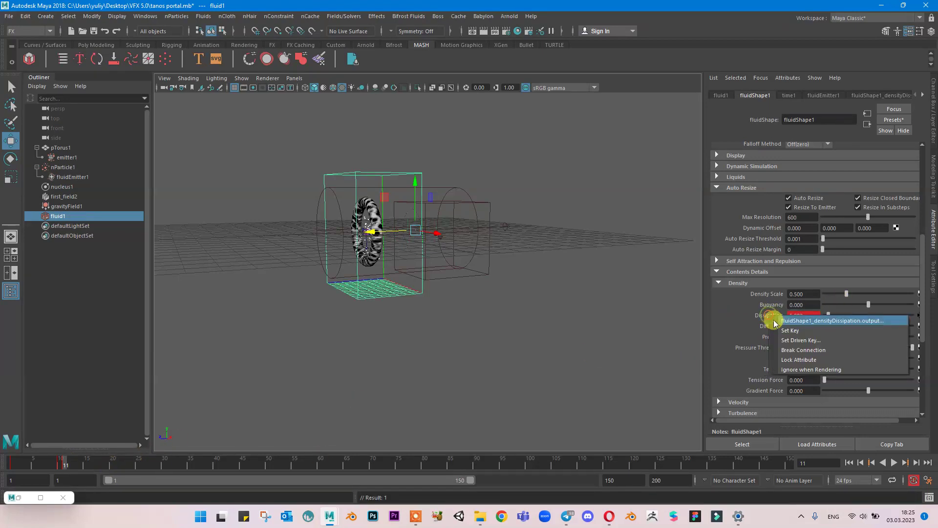
pyautogui.click(774, 326)
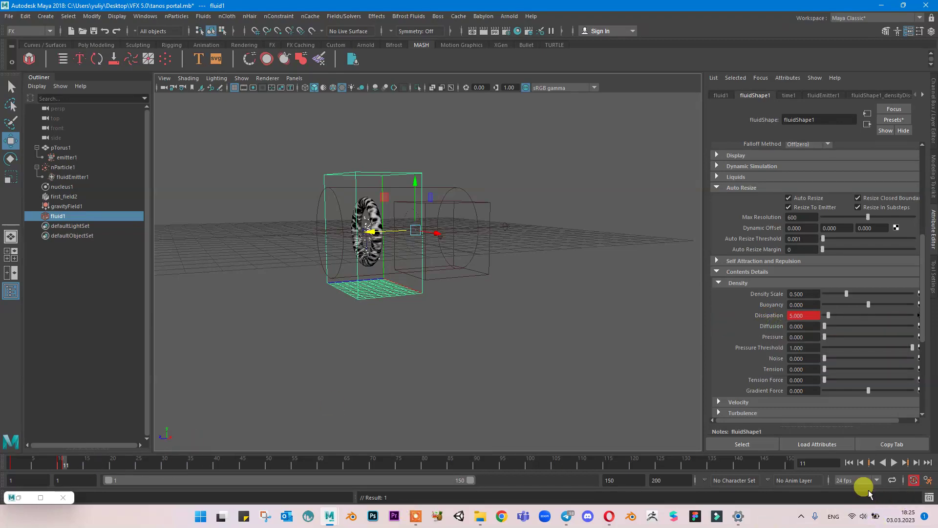
# Rerun the simulation from the first frame and examine the smoke with the keyed dissipation, then rewind to frame 1.
pyautogui.click(849, 462)
pyautogui.click(894, 463)
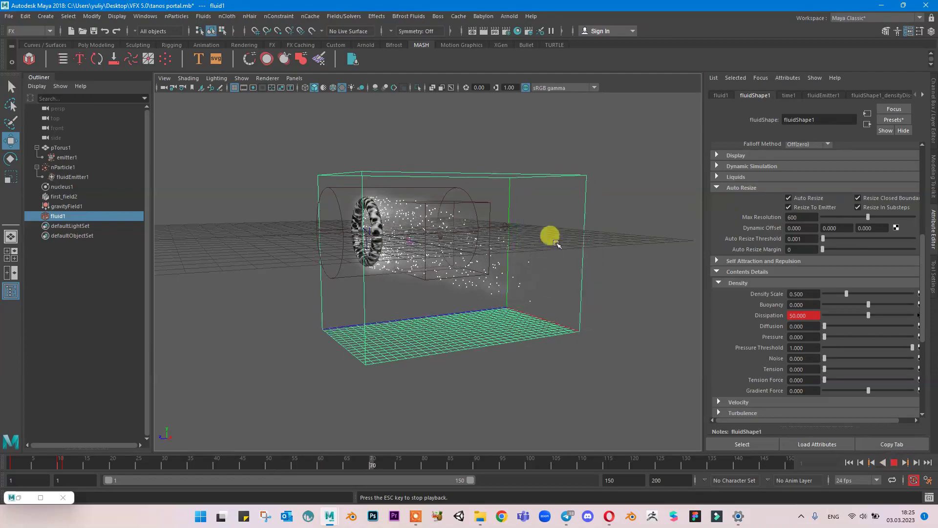
pyautogui.keyDown('alt'); pyautogui.moveTo(548, 233); pyautogui.dragTo(444, 222); pyautogui.keyUp('alt')
pyautogui.scroll(2, 850, 410)
pyautogui.click(894, 463)
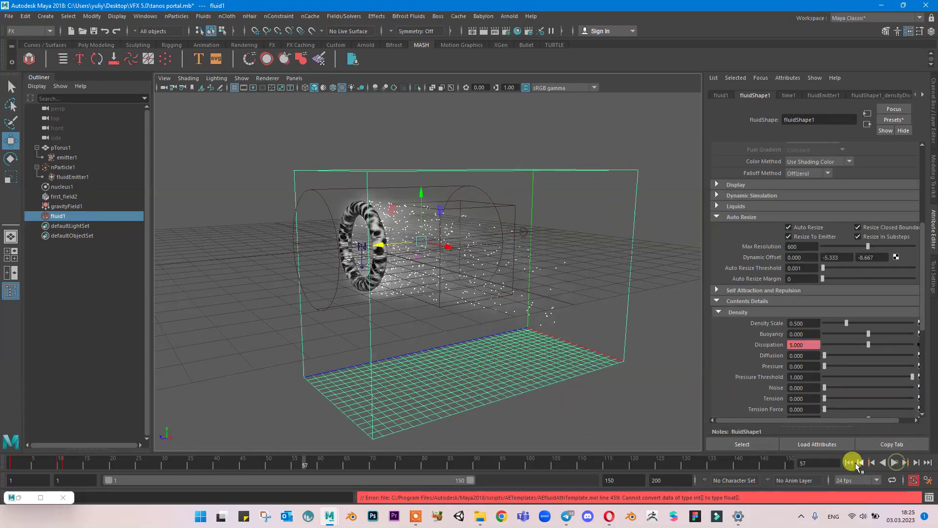
pyautogui.click(849, 462)
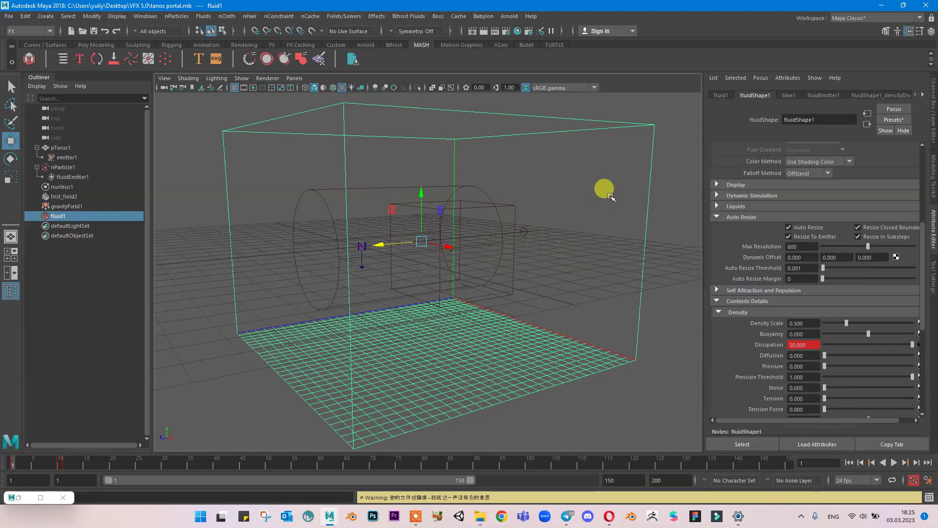
# Set the fluid's Damp to 0.005 in its dynamic simulation settings.
pyautogui.scroll(5, 757, 245)
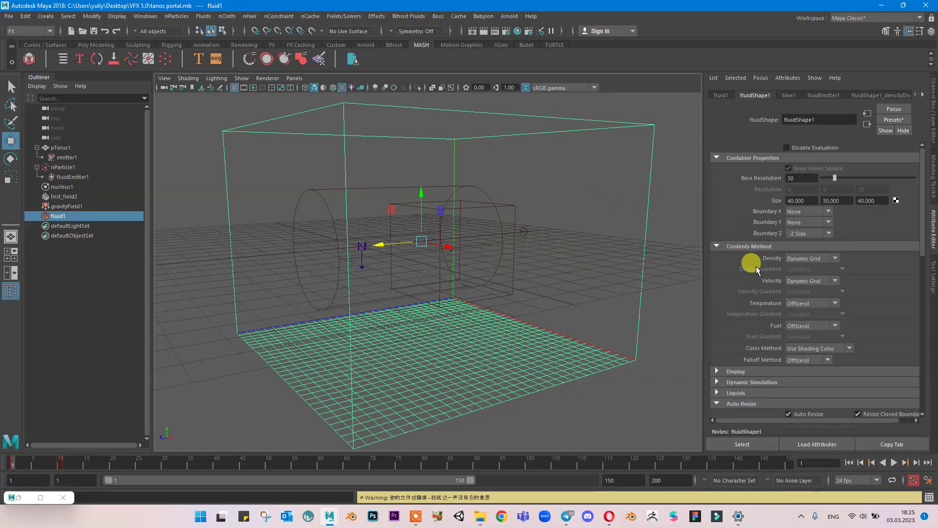
pyautogui.scroll(-3, 757, 270)
pyautogui.click(757, 294)
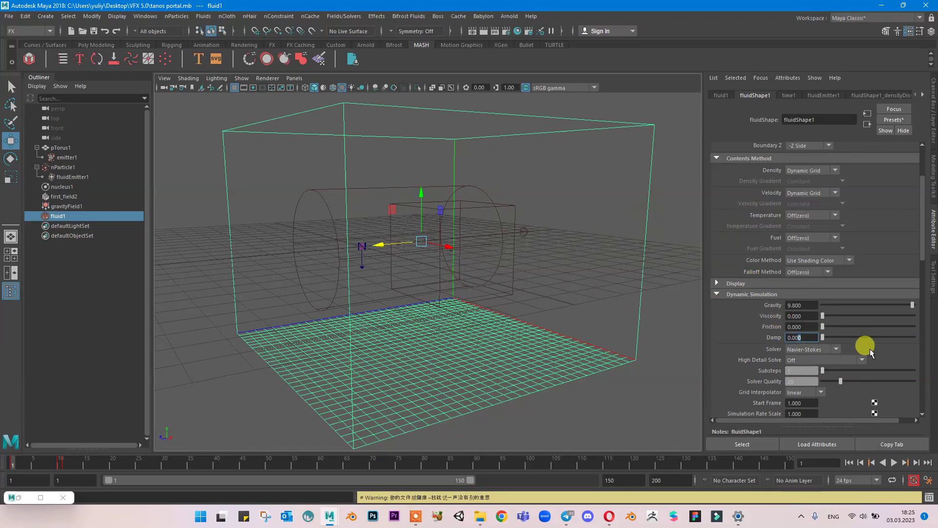
pyautogui.write('5')
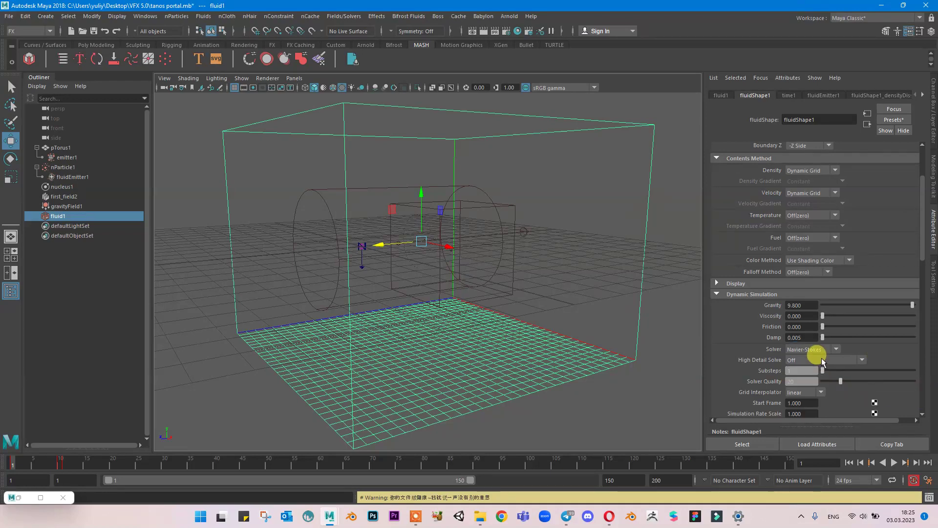
pyautogui.click(826, 356)
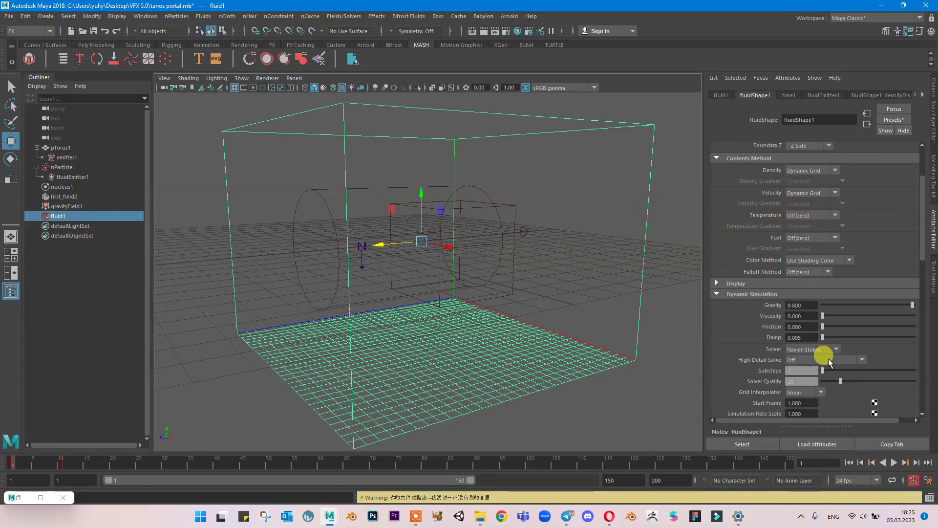
# Open the Velocity settings in the fluid's contents details.
pyautogui.scroll(-10, 829, 362)
pyautogui.scroll(-3, 661, 250)
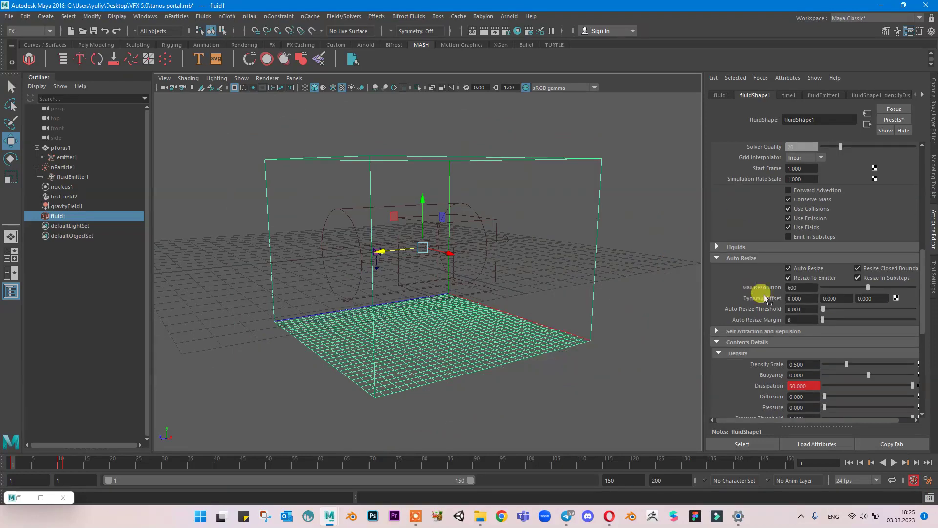
pyautogui.scroll(-5, 759, 293)
pyautogui.scroll(-5, 784, 318)
pyautogui.click(748, 266)
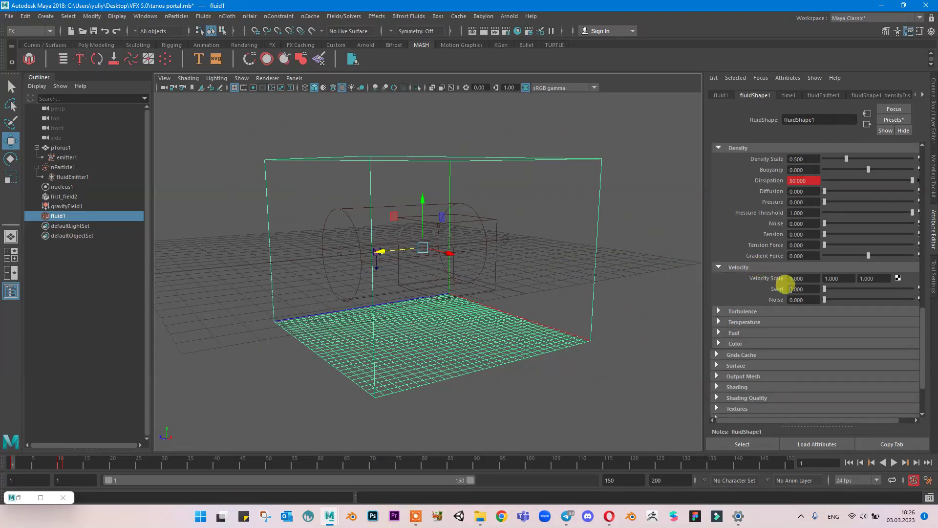
# Set the fluid container's velocity Swirl to 2 and play the simulation, checking it from an angled view.
pyautogui.click(796, 289)
pyautogui.write('2')
pyautogui.press('Return')
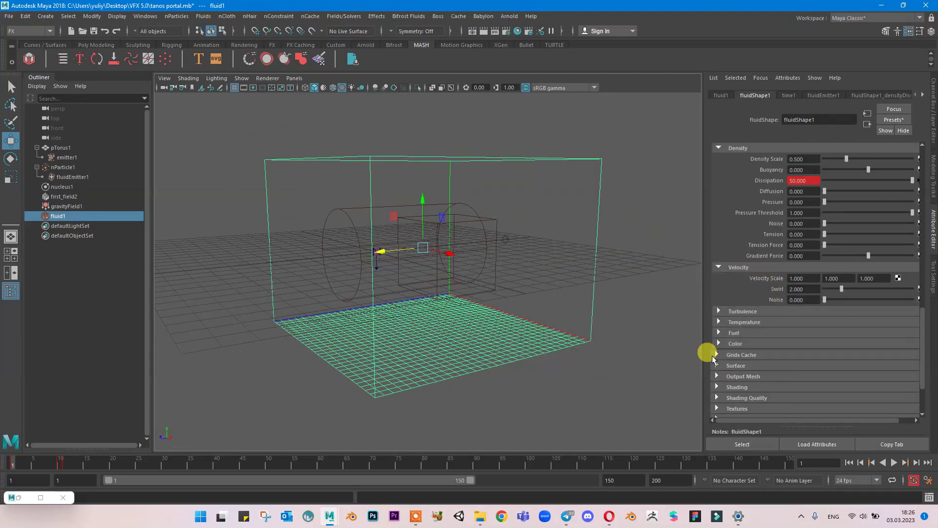
pyautogui.click(894, 462)
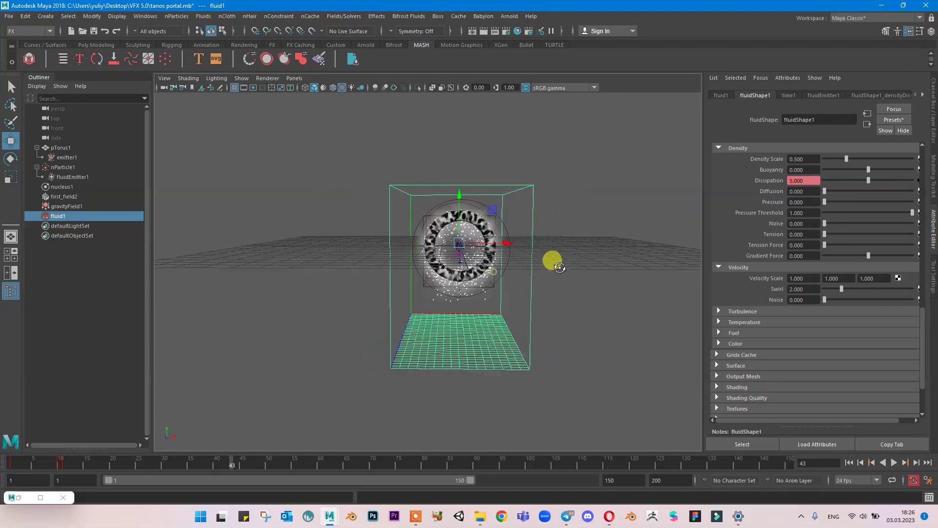
pyautogui.keyDown('alt'); pyautogui.moveTo(559, 268); pyautogui.dragTo(530, 275); pyautogui.keyUp('alt')
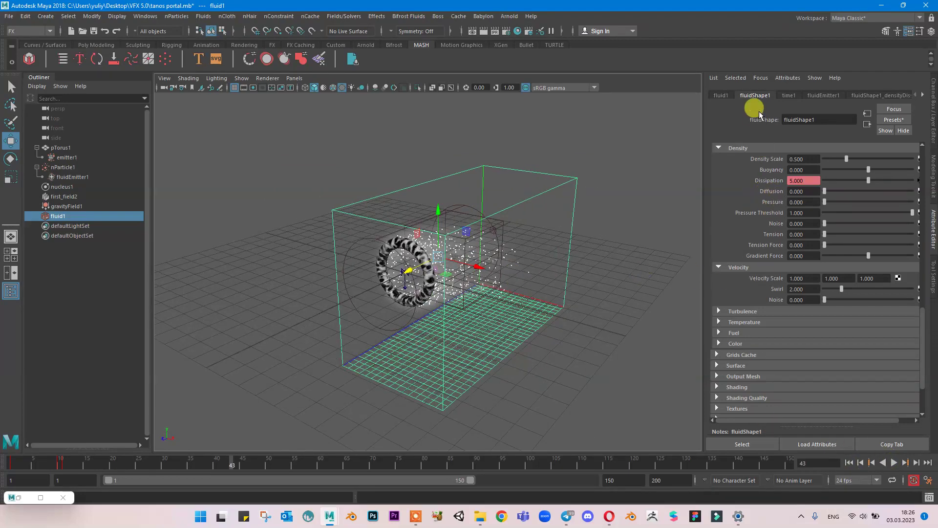
# Examine the fluid emitter's fluid and emission speed attributes, and the torus emitter's particle rate.
pyautogui.click(824, 96)
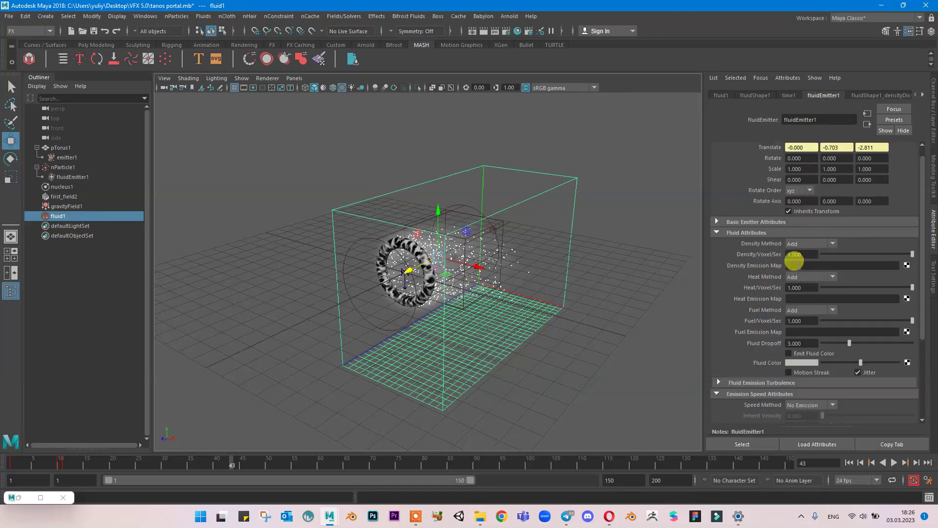
pyautogui.scroll(-5, 798, 277)
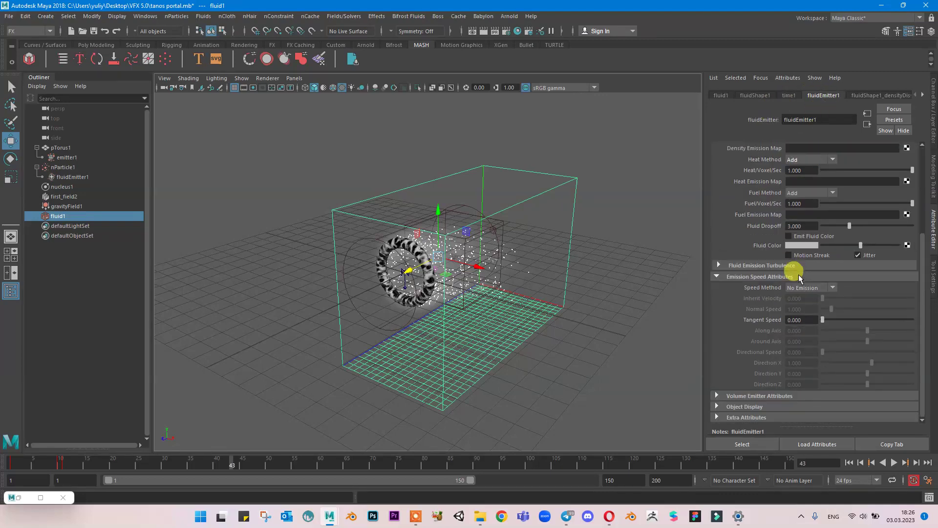
pyautogui.scroll(4, 799, 274)
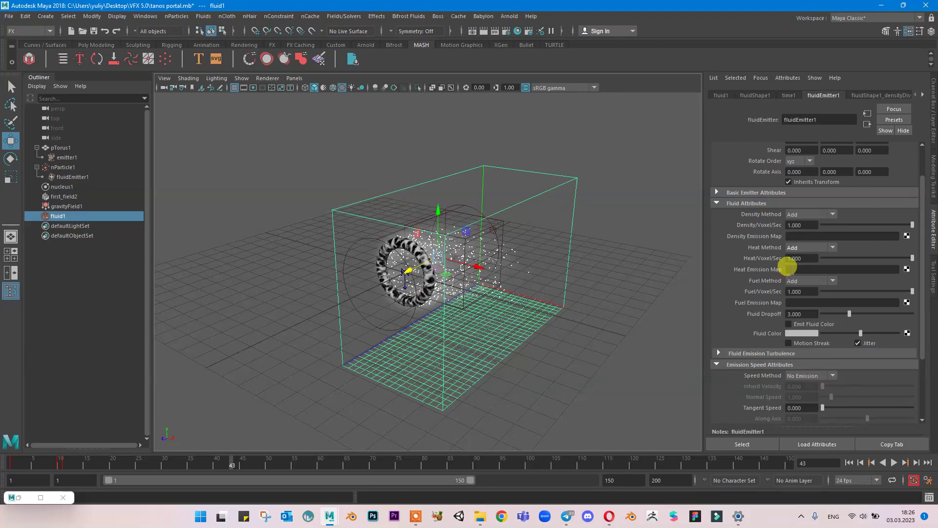
pyautogui.scroll(2, 788, 267)
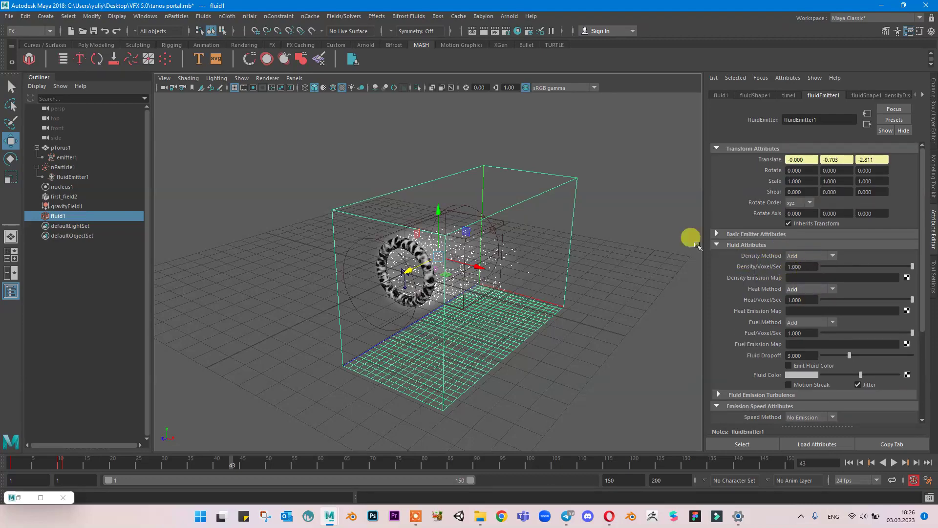
pyautogui.click(66, 157)
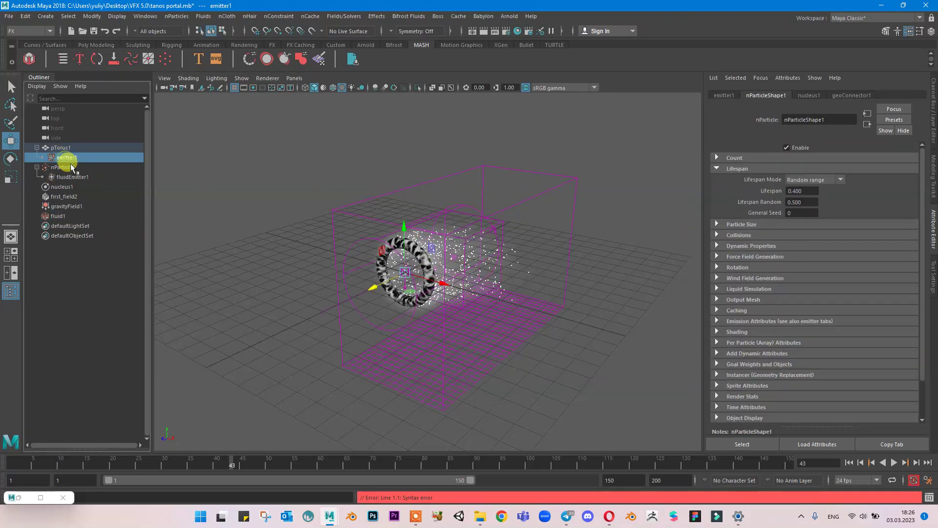
pyautogui.click(73, 169)
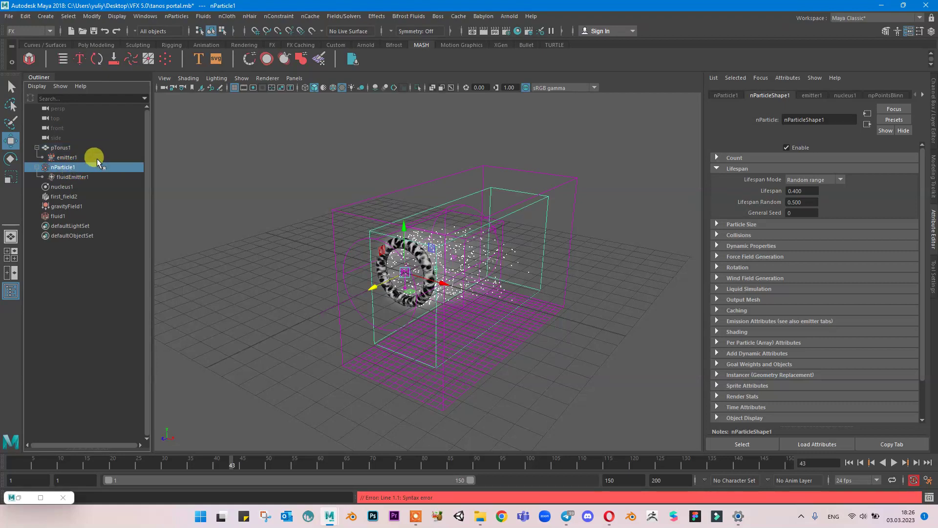
pyautogui.click(88, 157)
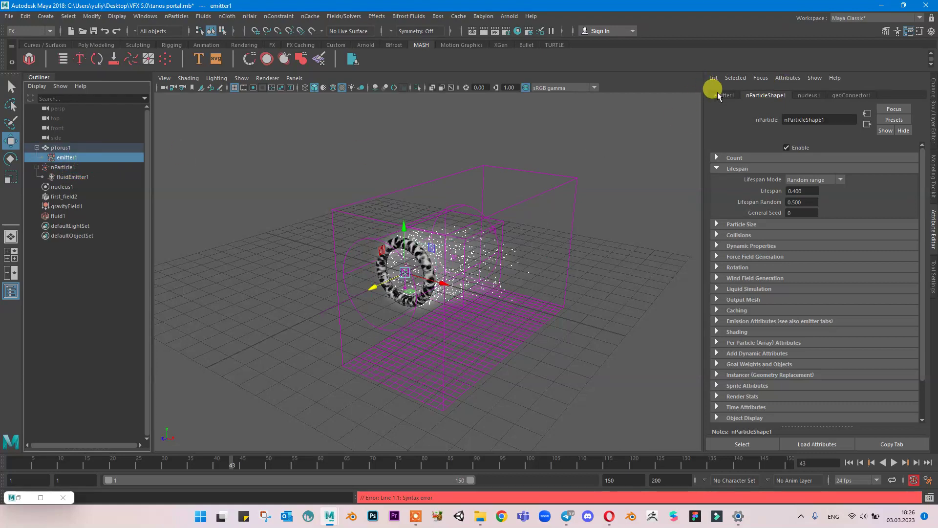
pyautogui.click(718, 93)
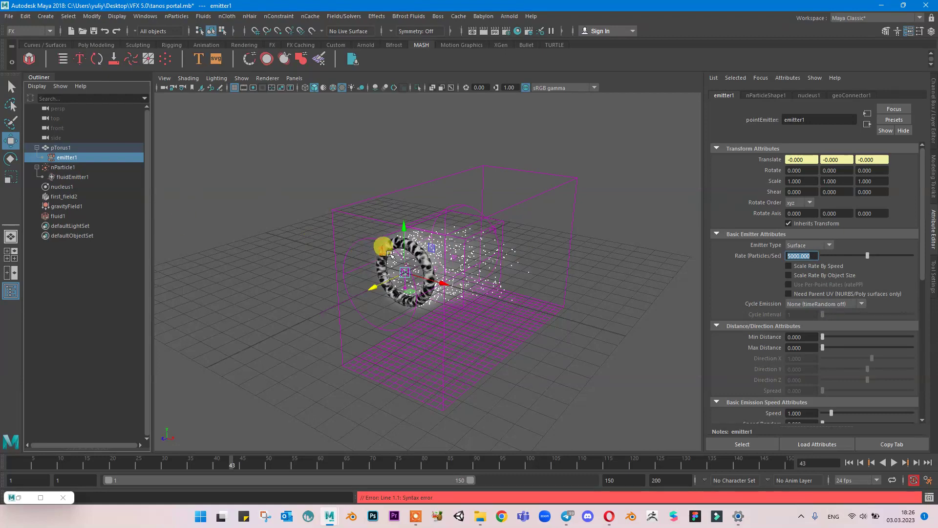
# Set fluidEmitter1's Rate (Percent) to 500 in its basic emitter attributes.
pyautogui.click(68, 176)
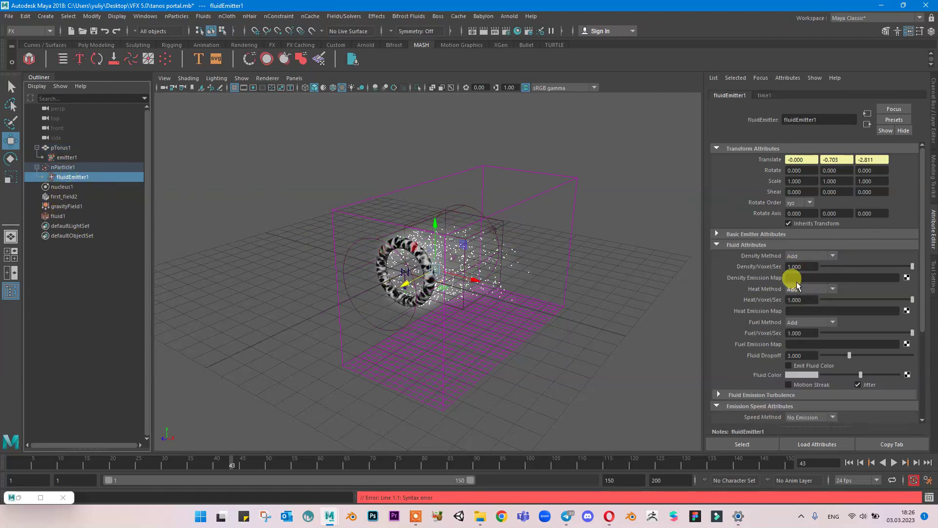
pyautogui.scroll(-1, 797, 284)
pyautogui.click(748, 215)
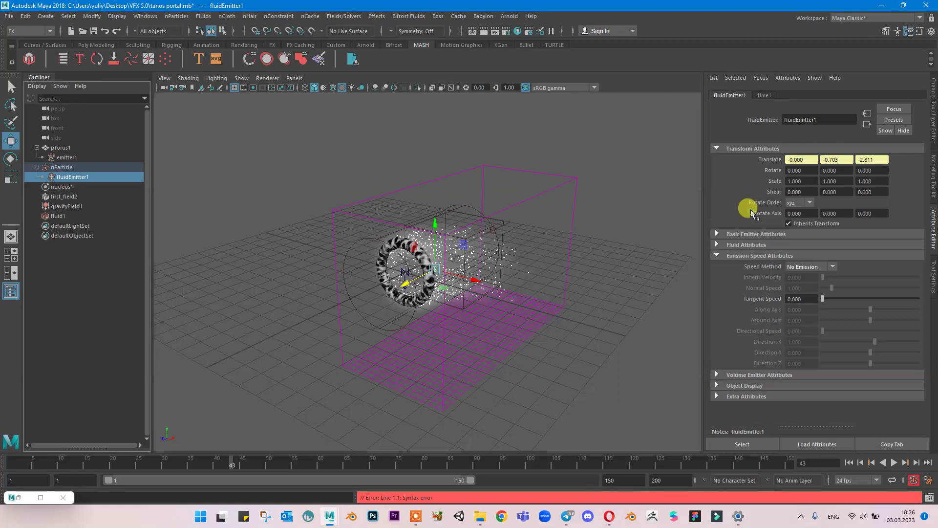
pyautogui.click(744, 234)
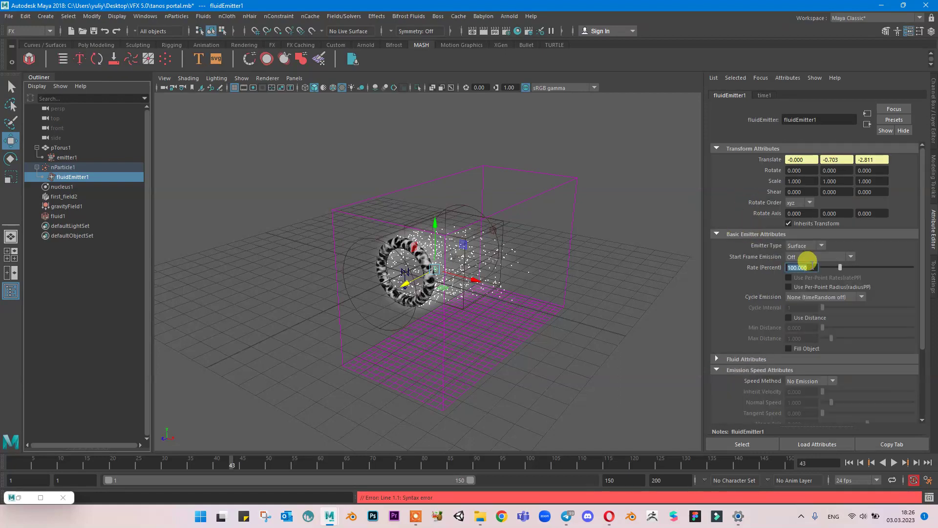
pyautogui.click(807, 267)
pyautogui.write('500')
pyautogui.press('Return')
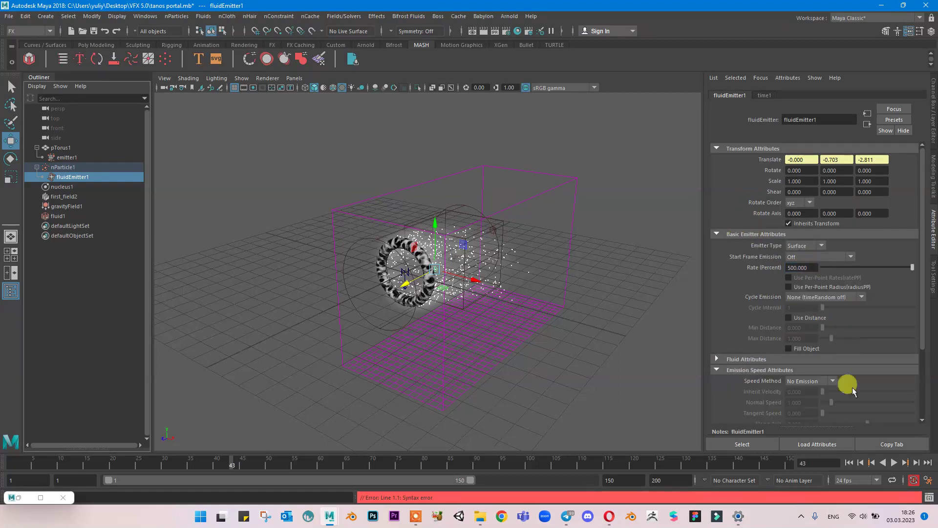
# Play the simulation from the first frame to check the fluid emission around the torus, and stop it.
pyautogui.click(850, 462)
pyautogui.click(893, 462)
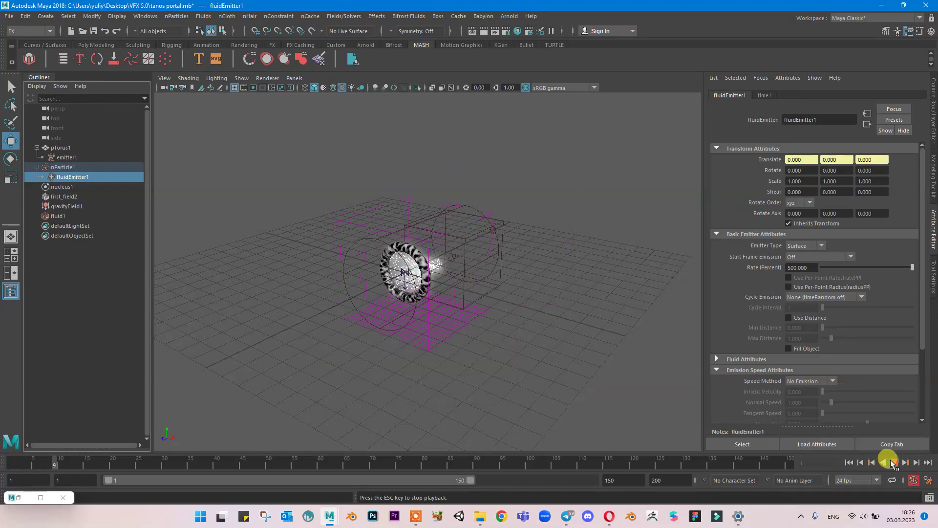
pyautogui.keyDown('alt'); pyautogui.moveTo(536, 314); pyautogui.dragTo(826, 405); pyautogui.keyUp('alt')
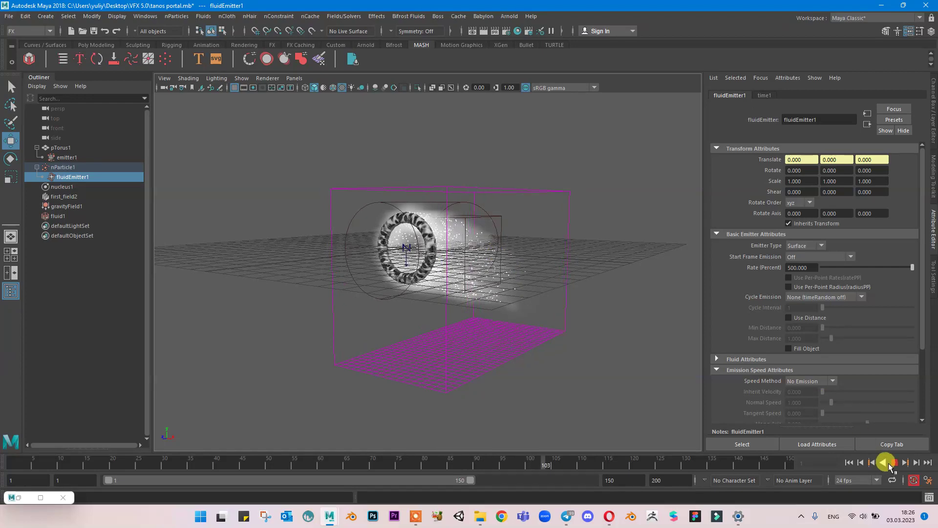
pyautogui.click(894, 462)
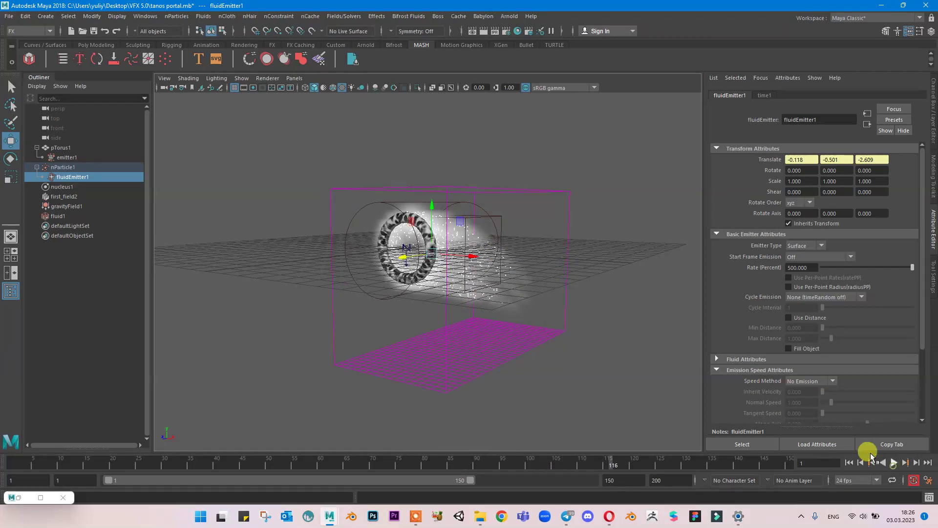
# Enable Self Shadow in the lighting attributes of fluid1.
pyautogui.click(73, 212)
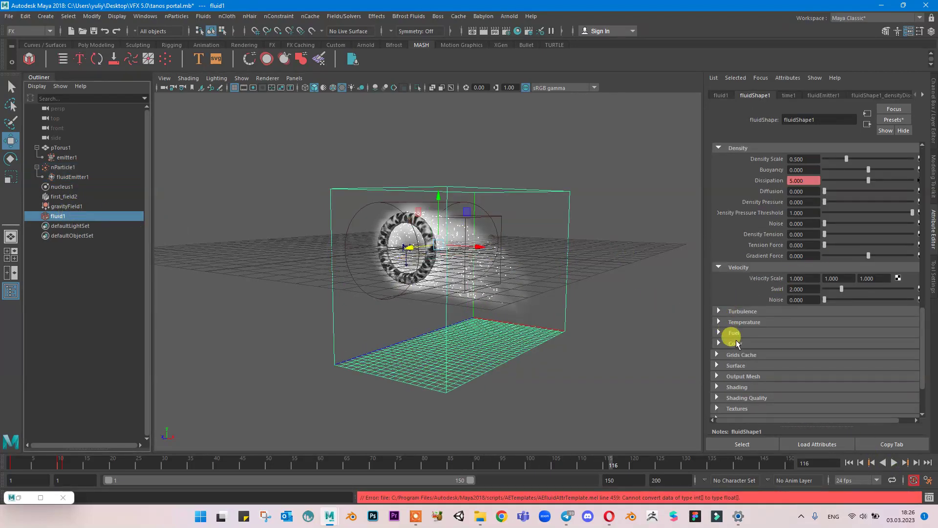
pyautogui.scroll(-3, 761, 315)
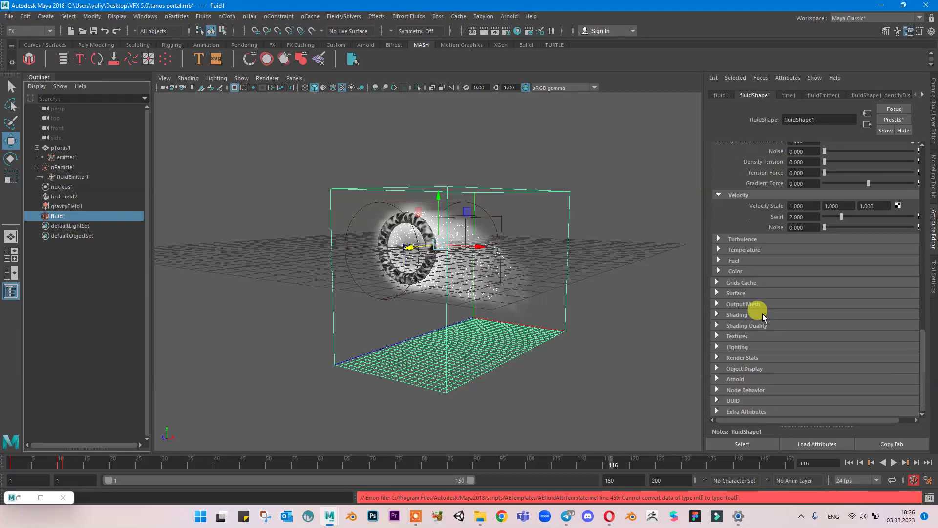
pyautogui.click(737, 346)
pyautogui.click(801, 360)
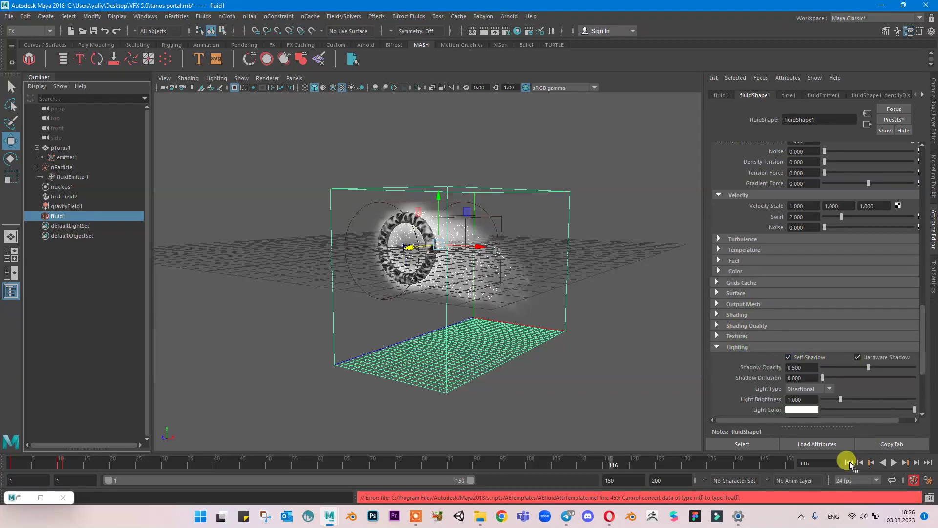
# Replay the simulation from the start and inspect the smoke's shading close to the torus.
pyautogui.click(850, 464)
pyautogui.click(894, 463)
pyautogui.scroll(5, 484, 215)
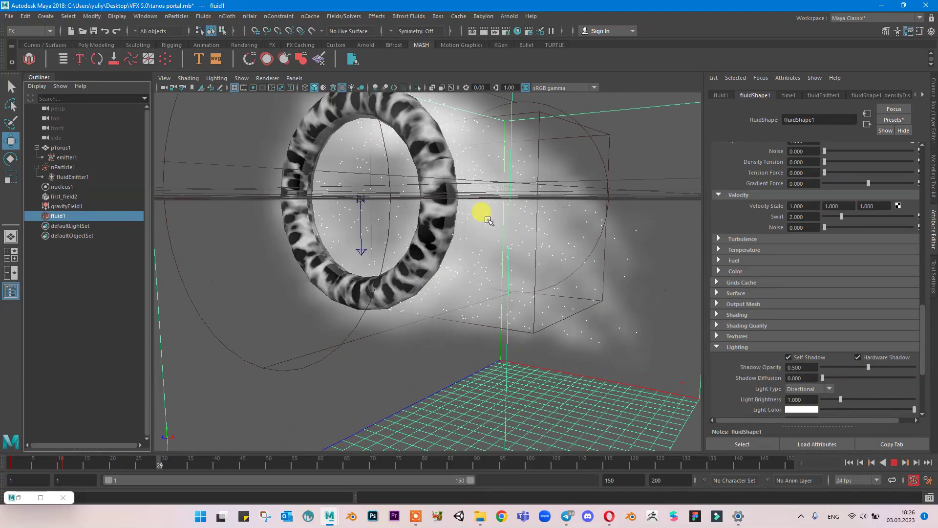
pyautogui.click(894, 462)
pyautogui.keyDown('alt'); pyautogui.moveTo(611, 320); pyautogui.dragTo(538, 283); pyautogui.keyUp('alt')
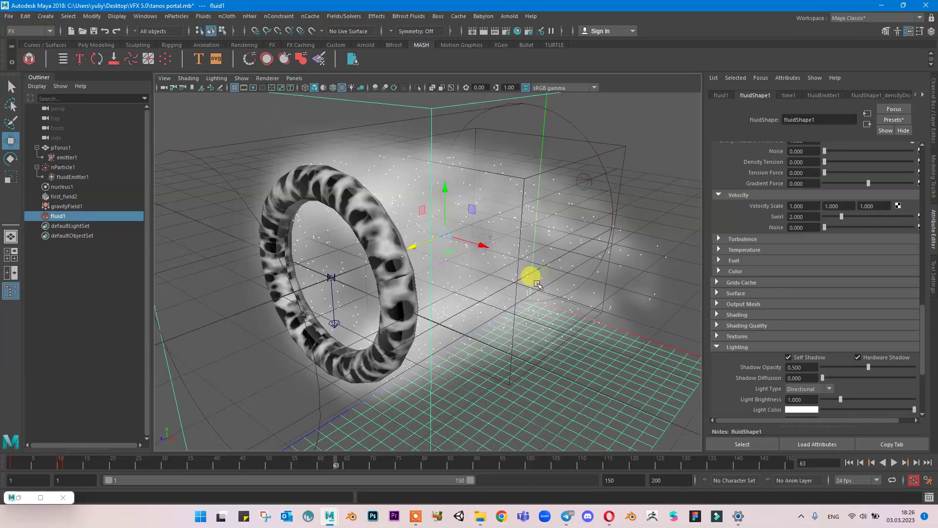
# Hide the nParticle1 points by disabling Visibility and LOD Visibility in the object's display attributes.
pyautogui.click(73, 169)
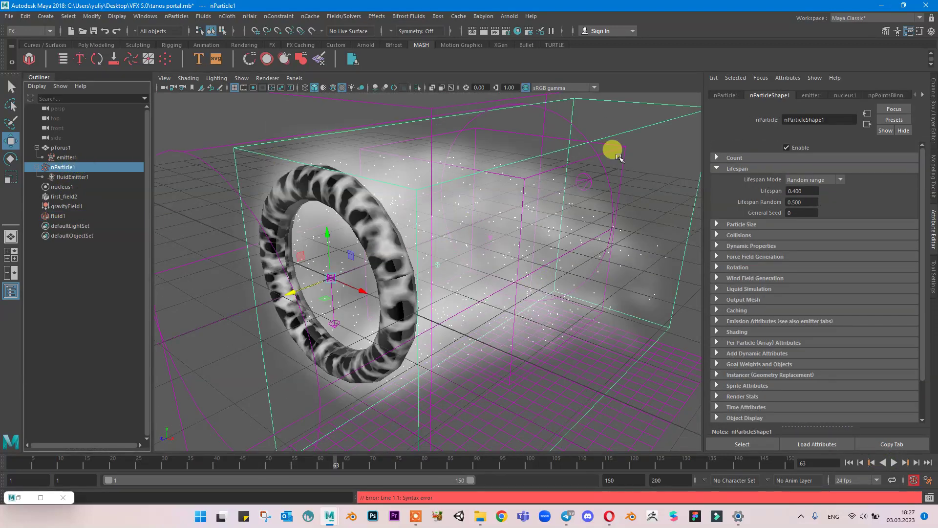
pyautogui.scroll(-3, 758, 285)
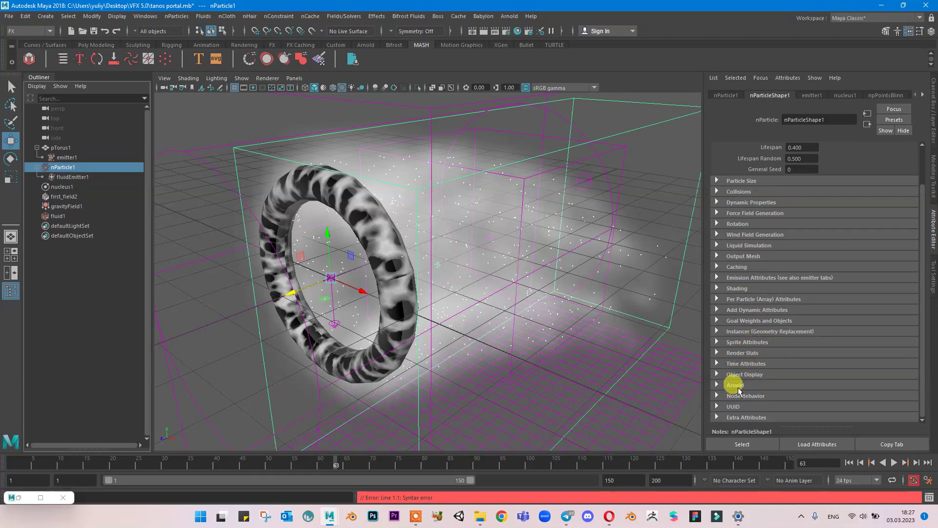
pyautogui.click(741, 353)
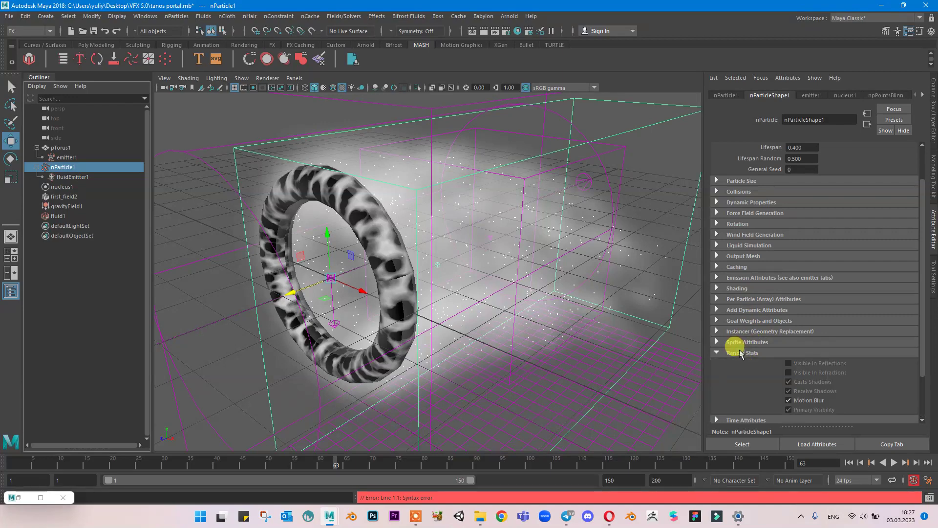
pyautogui.click(742, 353)
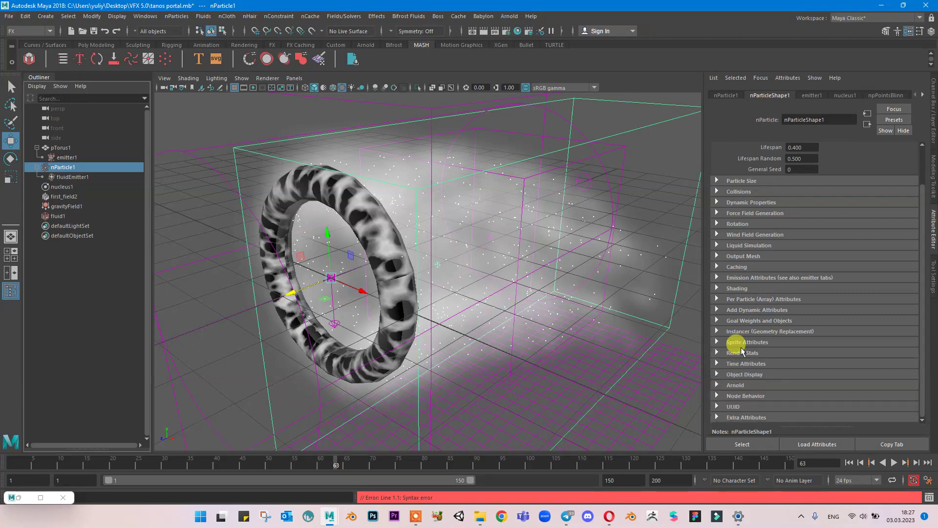
pyautogui.click(744, 289)
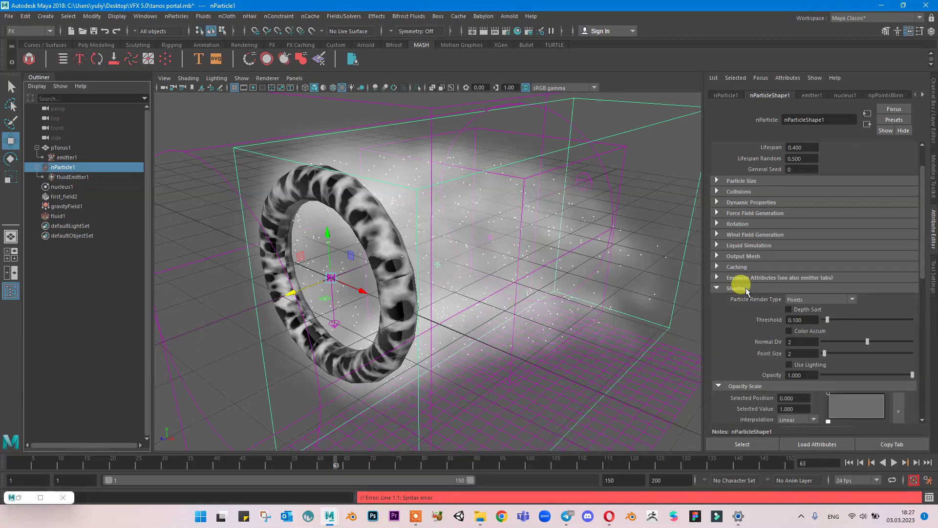
pyautogui.click(746, 289)
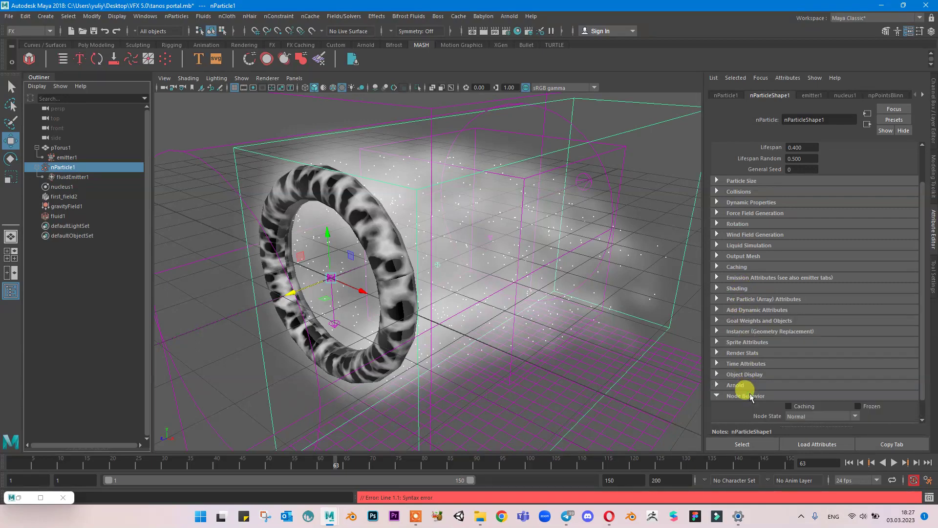
pyautogui.click(726, 96)
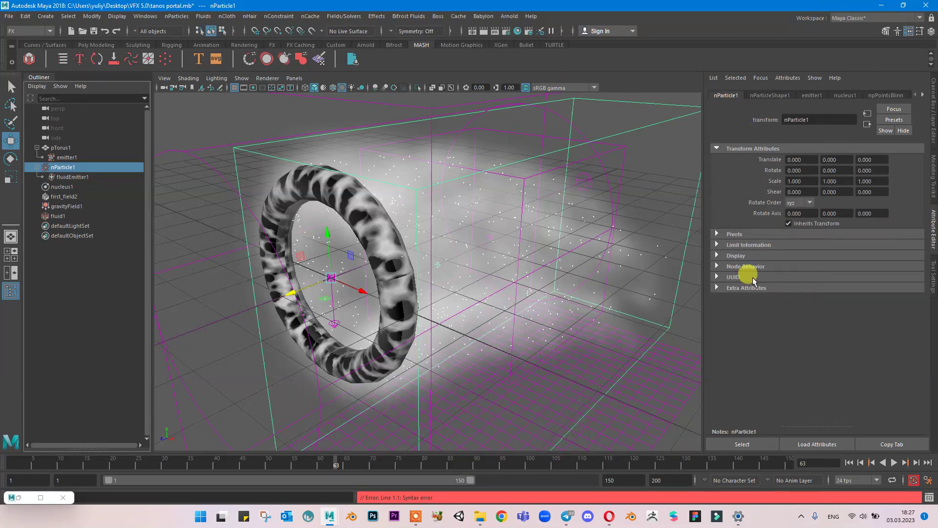
pyautogui.click(716, 256)
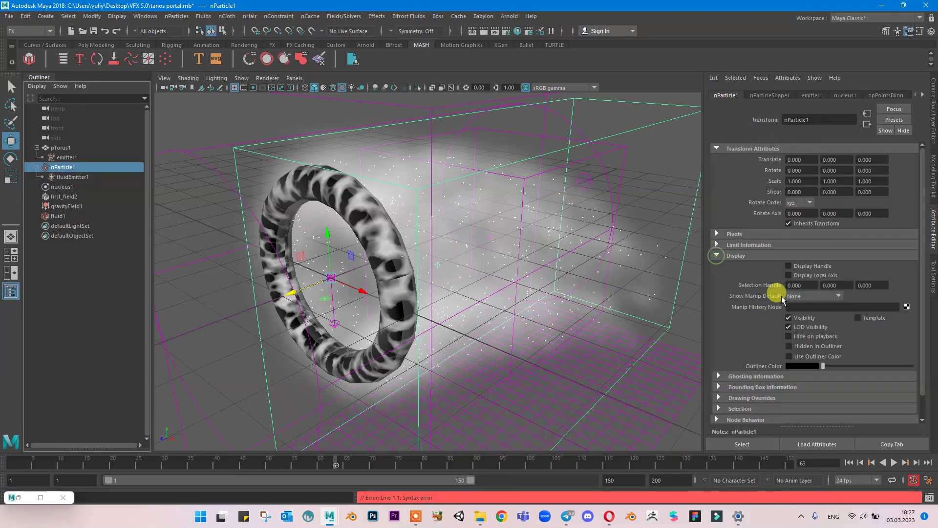
pyautogui.click(790, 327)
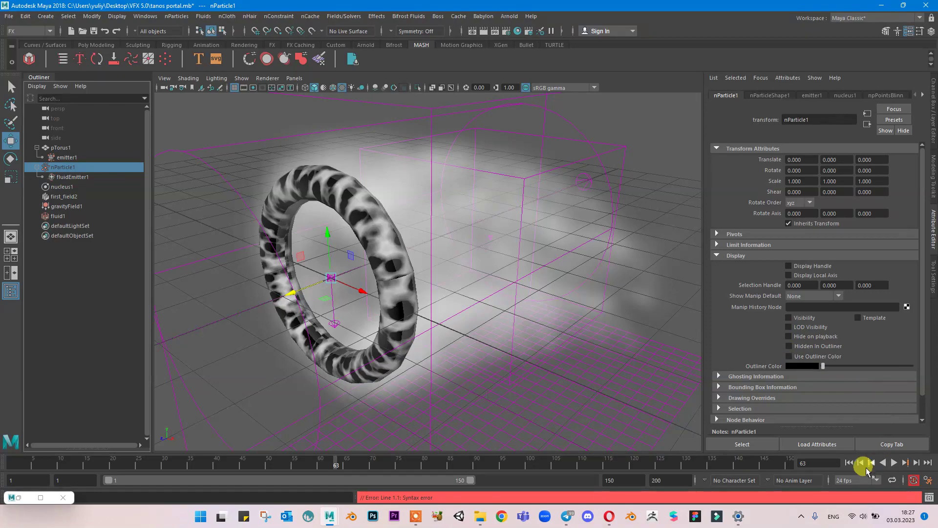
pyautogui.moveTo(475, 266)
pyautogui.keyDown('alt'); pyautogui.mouseDown()
pyautogui.moveTo(461, 268)
pyautogui.moveTo(481, 287)
pyautogui.moveTo(457, 272)
pyautogui.moveTo(464, 278)
pyautogui.mouseUp(); pyautogui.keyUp('alt')
pyautogui.click(788, 328)
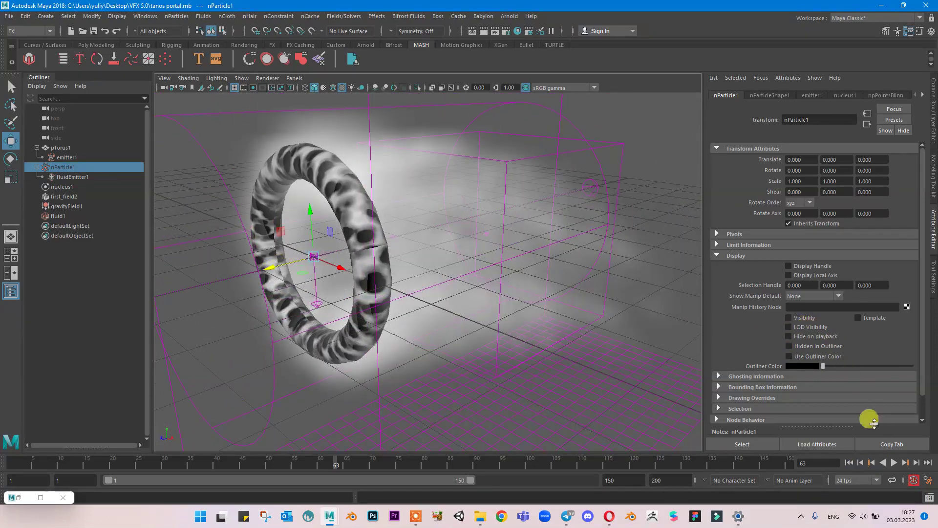
# Play the simulation from the first frame with only the smoke and torus shown, and stop it.
pyautogui.click(851, 463)
pyautogui.click(894, 462)
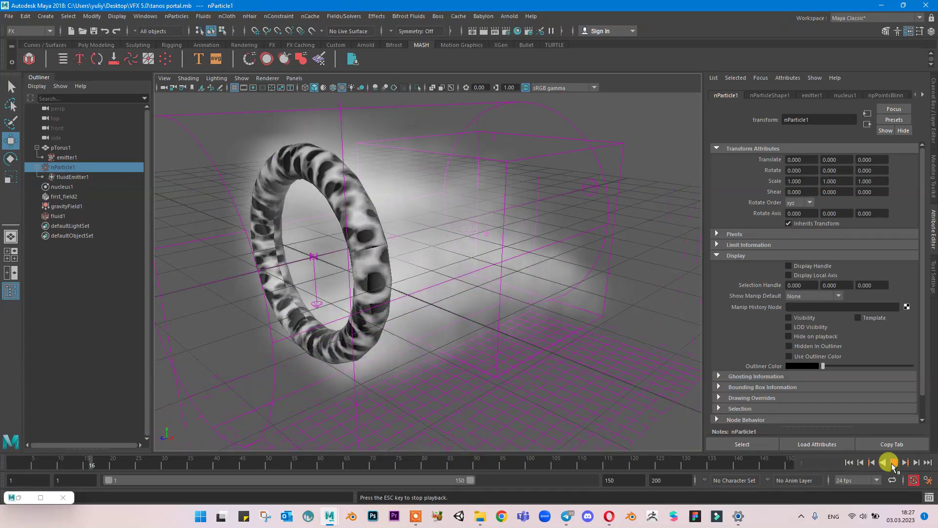
pyautogui.click(894, 463)
pyautogui.click(793, 323)
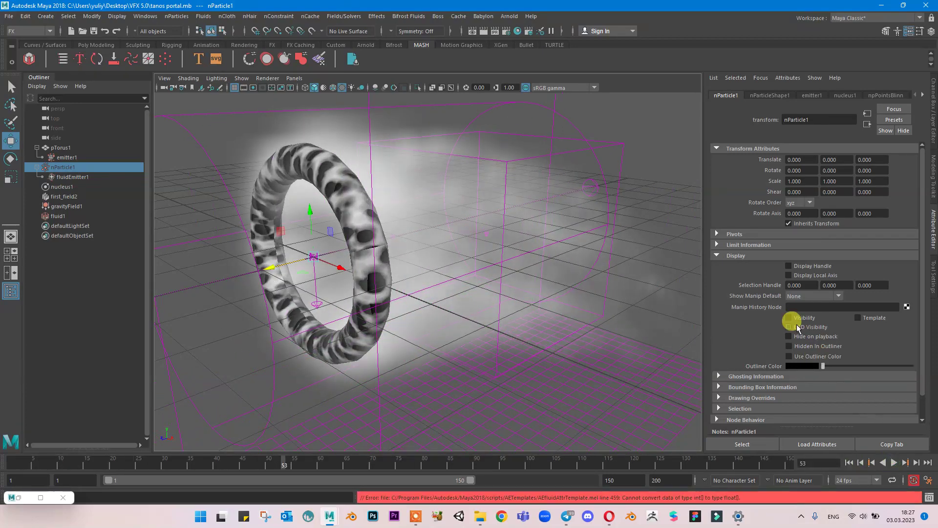
# Show the nParticle1 points again to compare them with the smoke, and hide them with Visibility and LOD Visibility off.
pyautogui.click(788, 327)
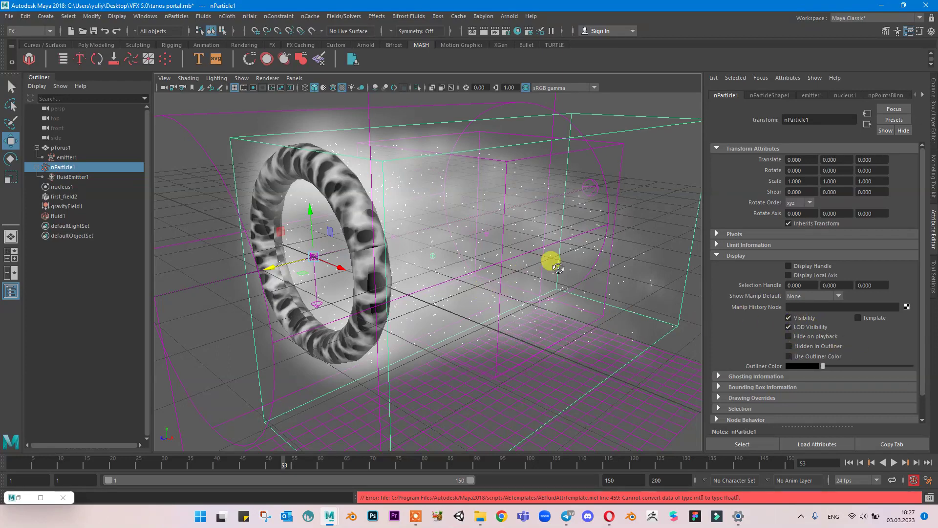
pyautogui.keyDown('alt'); pyautogui.moveTo(551, 260); pyautogui.dragTo(526, 266); pyautogui.keyUp('alt')
pyautogui.click(797, 328)
pyautogui.click(792, 318)
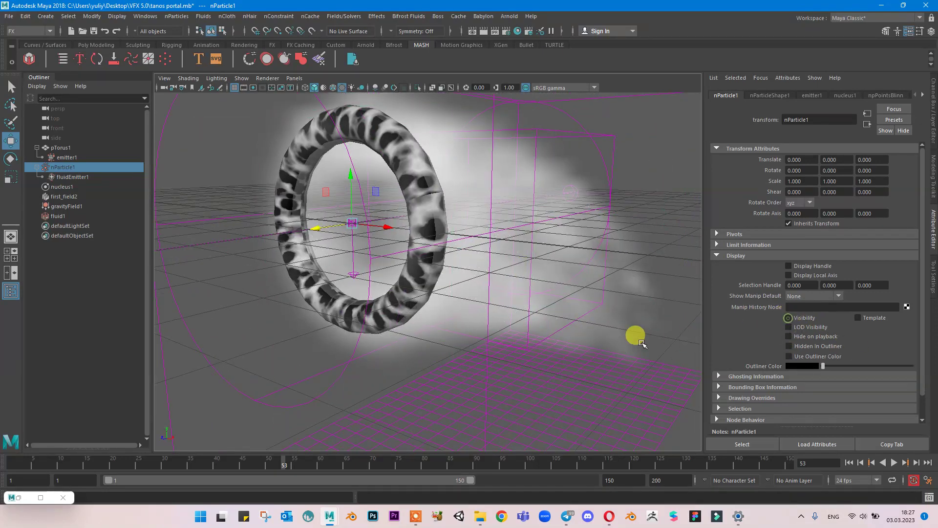
# Replay the simulation with the particle points hidden, stop it, and inspect the smoke around the torus from several angles.
pyautogui.keyDown('alt'); pyautogui.moveTo(498, 266); pyautogui.dragTo(520, 297); pyautogui.keyUp('alt')
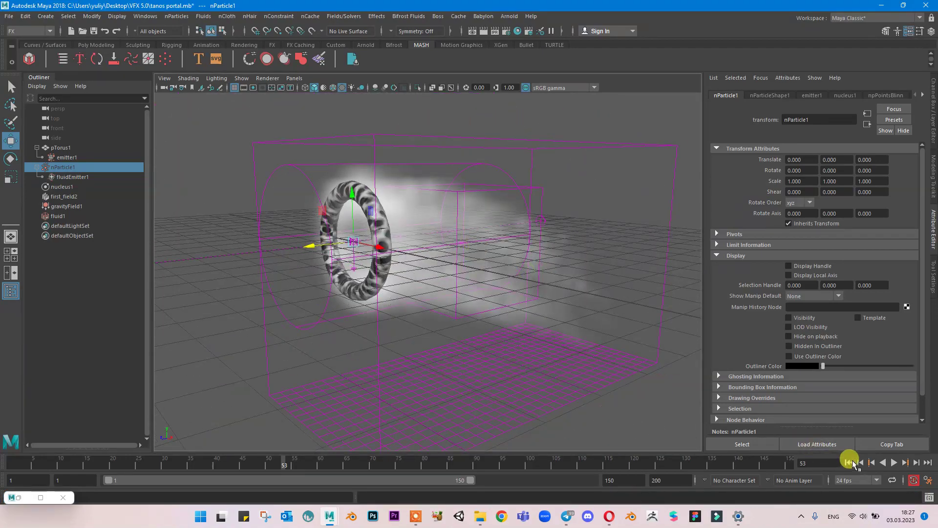
pyautogui.click(893, 462)
pyautogui.click(893, 463)
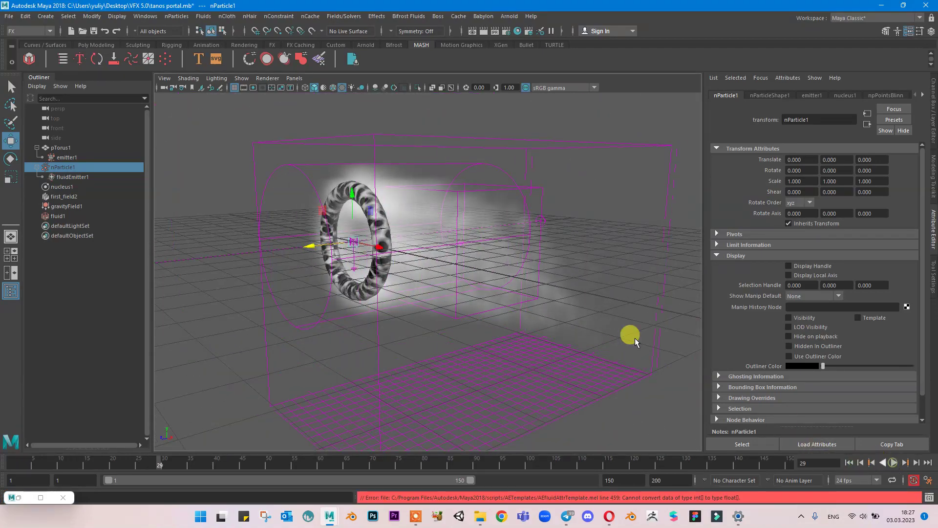
pyautogui.keyDown('alt'); pyautogui.moveTo(629, 336); pyautogui.dragTo(478, 255); pyautogui.keyUp('alt')
# Hide pTorus1 by disabling Visibility and LOD Visibility in its display attributes.
pyautogui.click(99, 147)
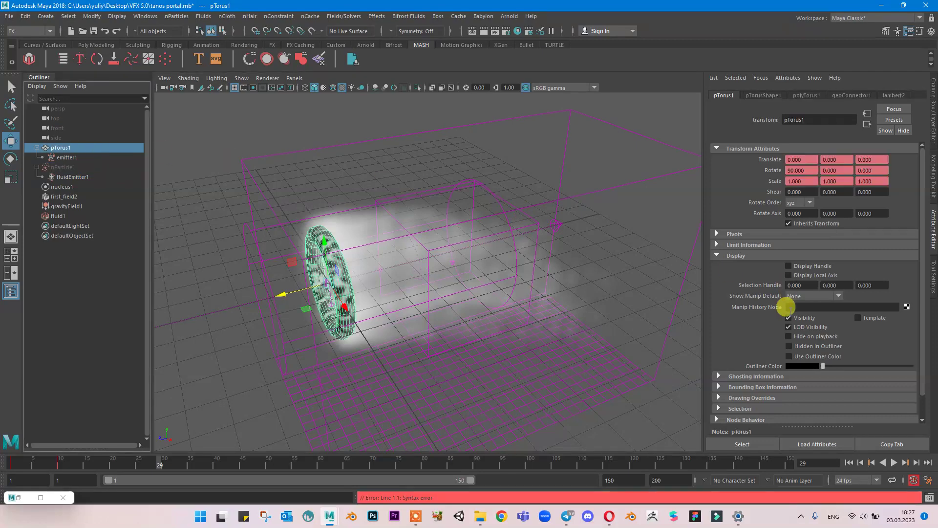
pyautogui.click(788, 318)
pyautogui.click(788, 327)
pyautogui.keyDown('alt'); pyautogui.moveTo(525, 277); pyautogui.dragTo(567, 268); pyautogui.keyUp('alt')
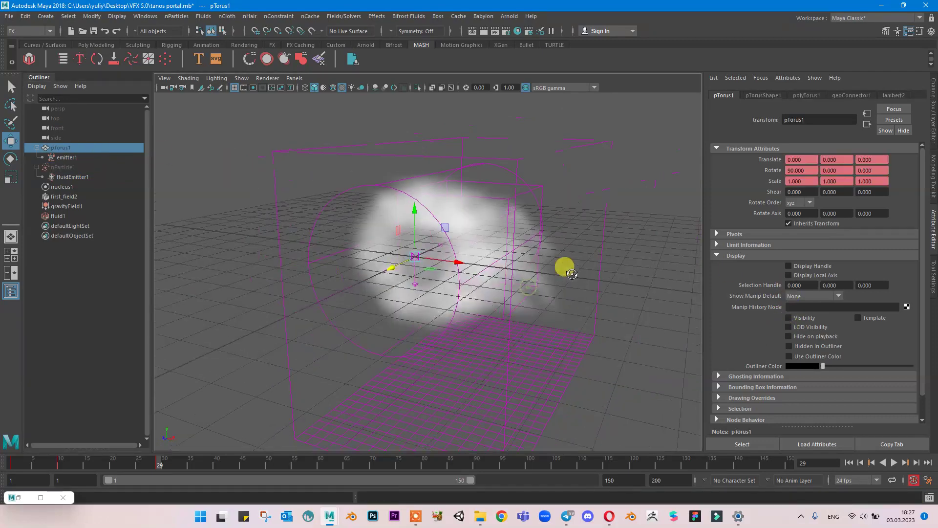
# Play the simulation from the first frame with only the smoke shown, stop it, and inspect the smoke's shape up close.
pyautogui.click(894, 462)
pyautogui.click(849, 463)
pyautogui.click(897, 464)
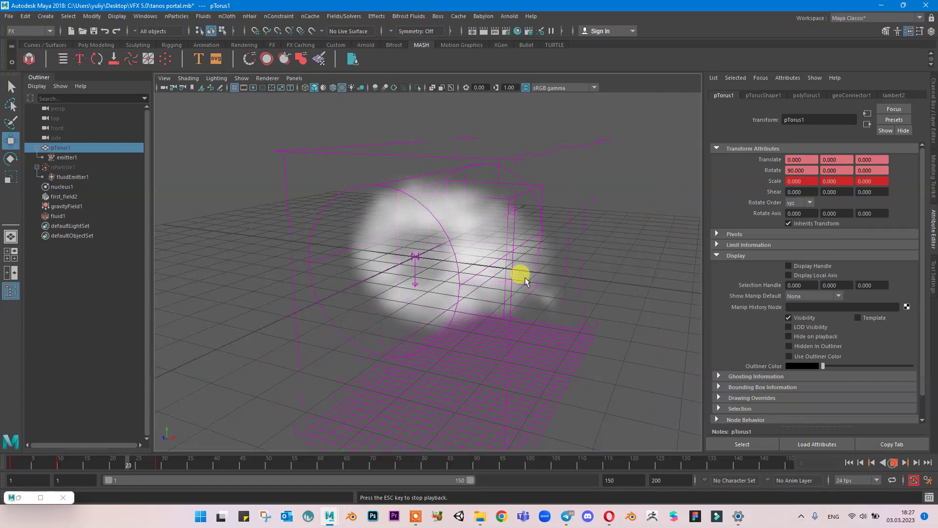
pyautogui.press('Escape')
pyautogui.keyDown('alt'); pyautogui.moveTo(526, 281); pyautogui.dragTo(520, 232); pyautogui.keyUp('alt')
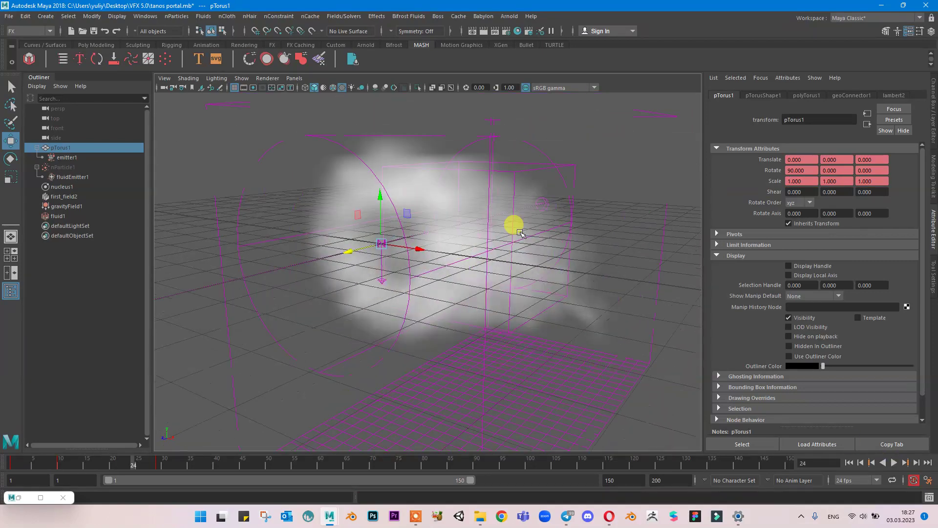
pyautogui.moveTo(520, 232)
pyautogui.keyDown('alt'); pyautogui.mouseDown(button='right')
pyautogui.moveTo(518, 247)
pyautogui.moveTo(513, 241)
pyautogui.mouseUp(button='right'); pyautogui.keyUp('alt')
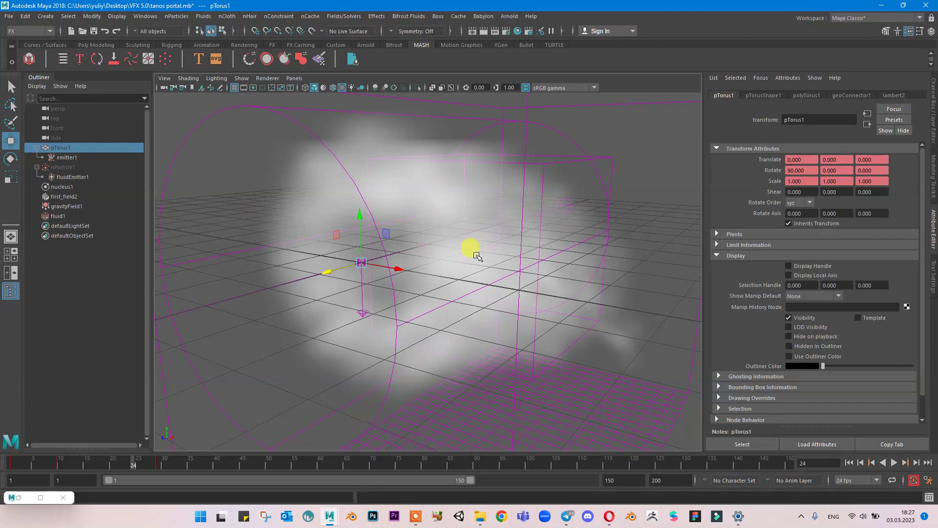
pyautogui.scroll(-5, 338, 168)
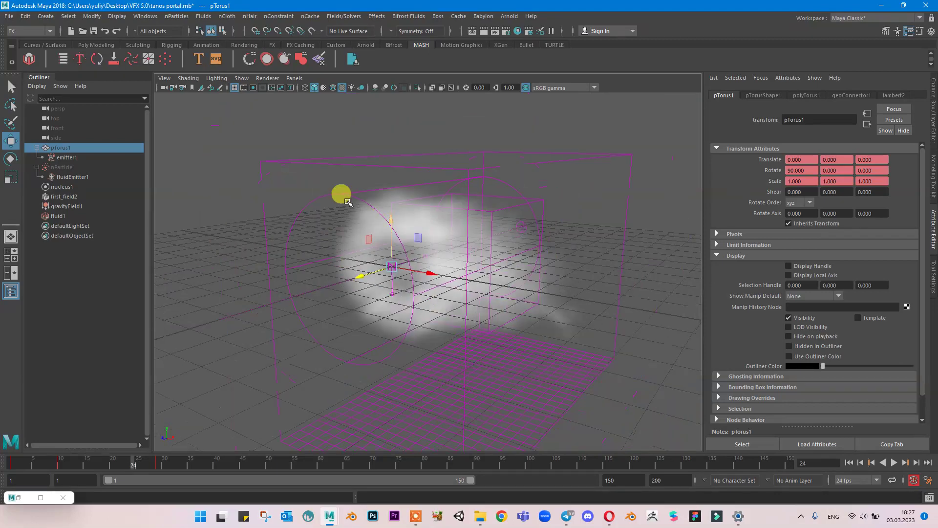
# Select fluid1 and add a Volume Axis field to it.
pyautogui.click(71, 215)
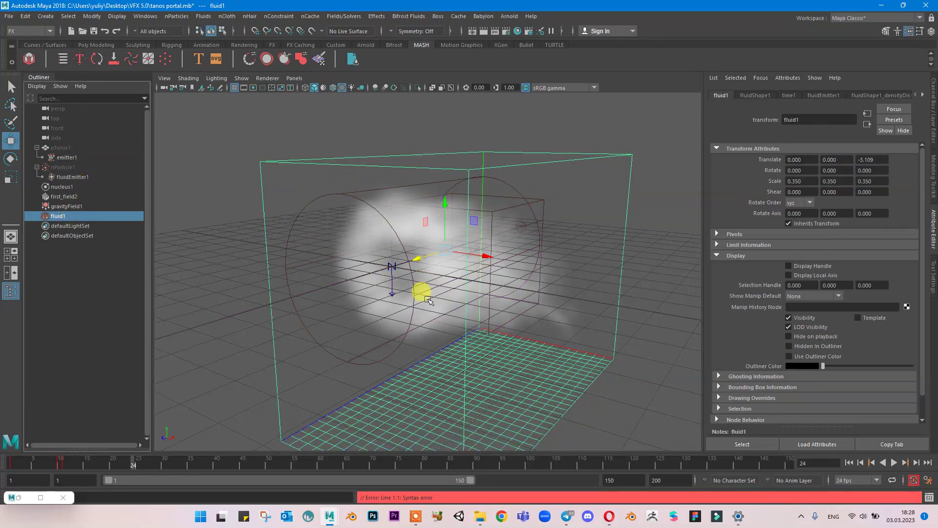
pyautogui.scroll(-3, 426, 212)
pyautogui.keyDown('alt'); pyautogui.moveTo(438, 221); pyautogui.dragTo(408, 277); pyautogui.keyUp('alt')
pyautogui.keyDown('alt'); pyautogui.moveTo(367, 245); pyautogui.dragTo(447, 284); pyautogui.keyUp('alt')
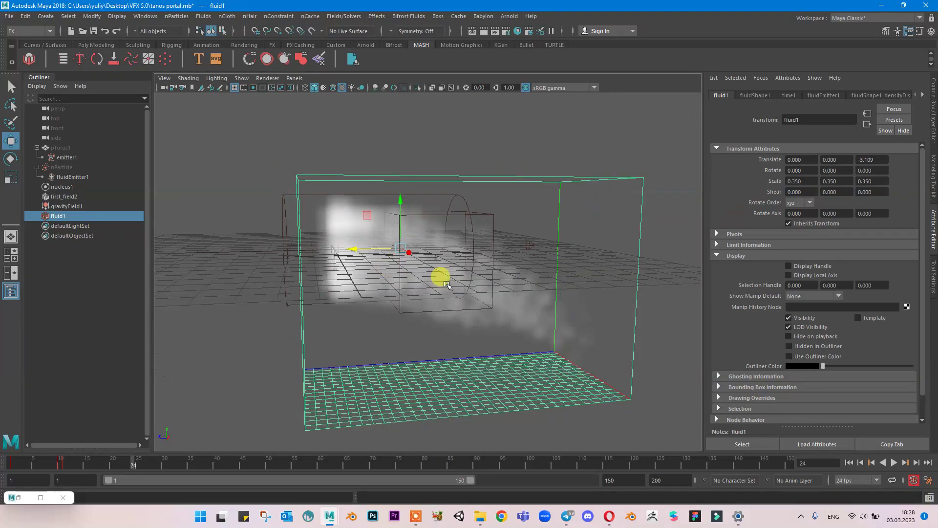
pyautogui.keyDown('alt'); pyautogui.moveTo(561, 200); pyautogui.dragTo(446, 109); pyautogui.keyUp('alt')
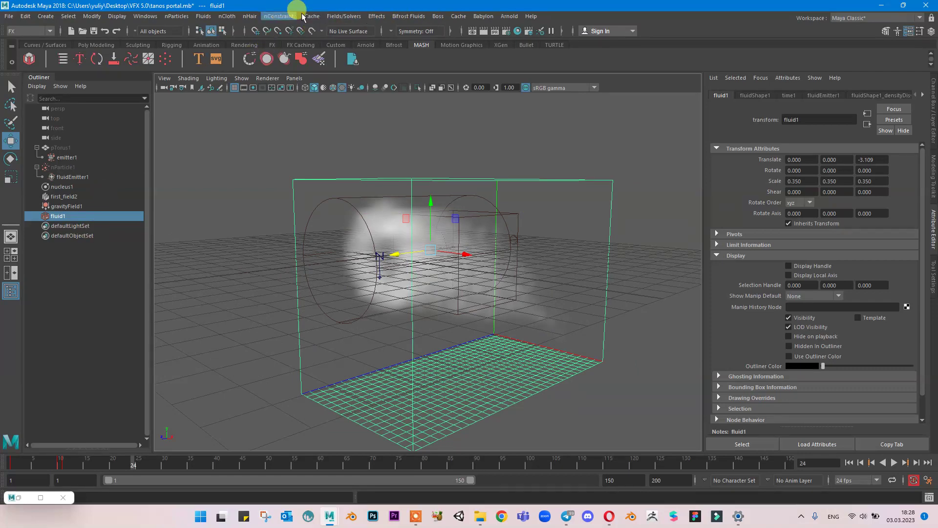
pyautogui.click(349, 17)
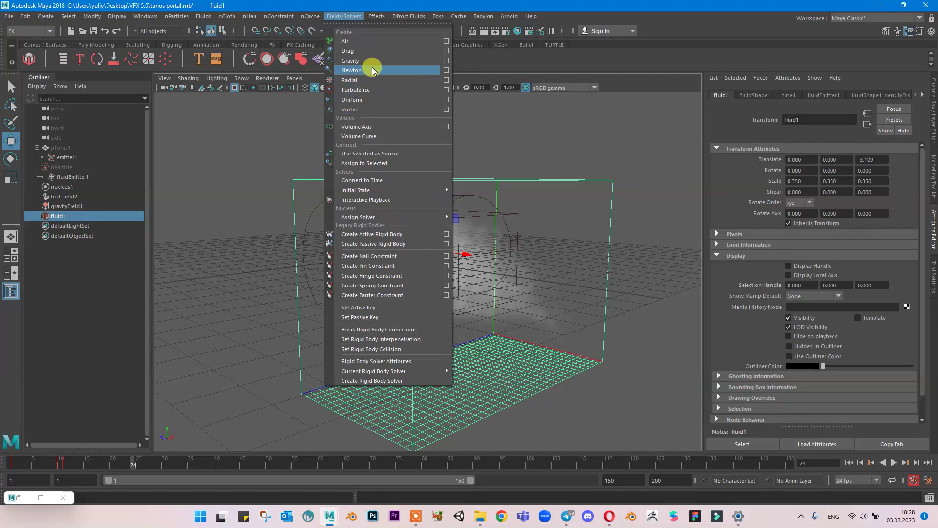
pyautogui.click(354, 126)
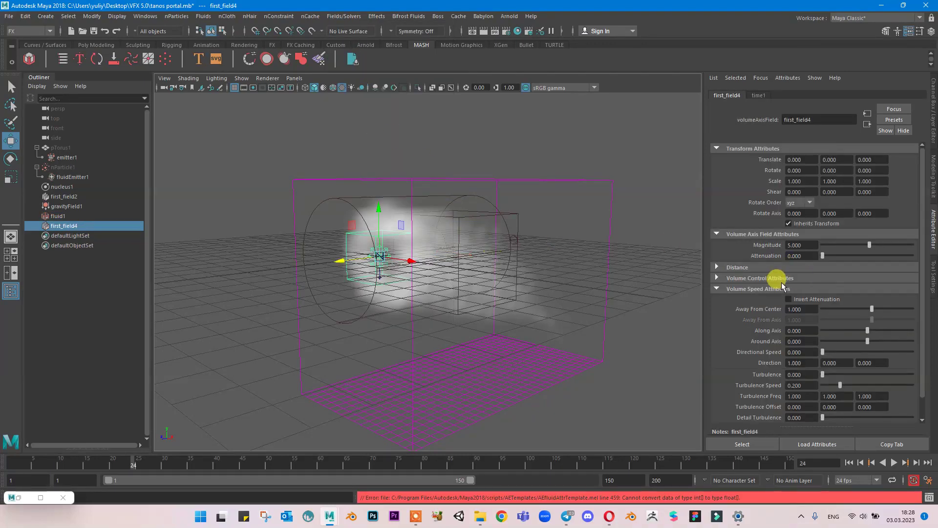
# Set the Volume Shape of the new volume axis field to Cylinder in its volume control attributes.
pyautogui.scroll(-1, 814, 303)
pyautogui.scroll(1, 807, 299)
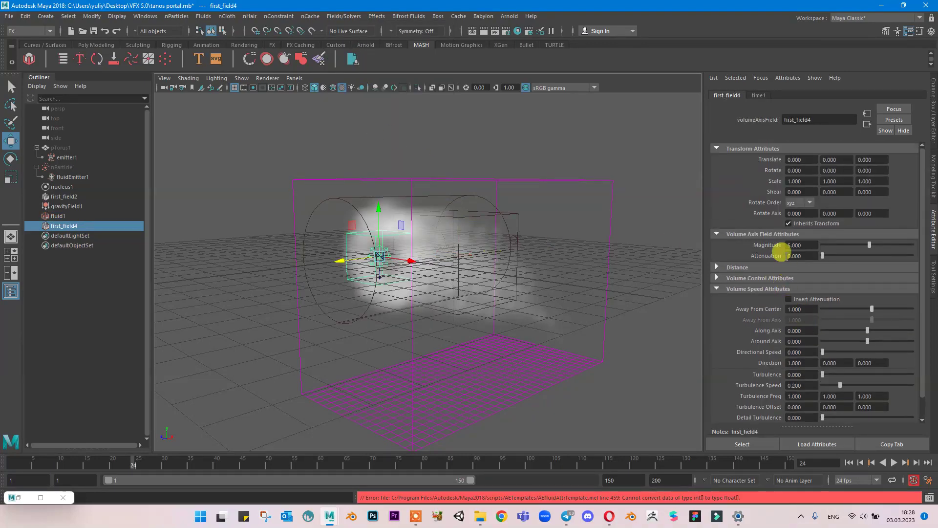
pyautogui.click(753, 97)
pyautogui.click(741, 94)
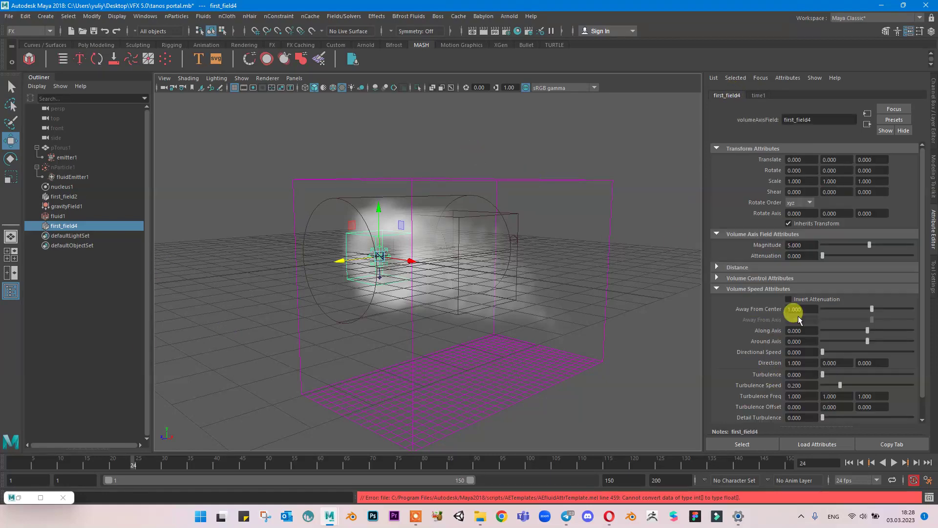
pyautogui.click(761, 277)
pyautogui.click(799, 290)
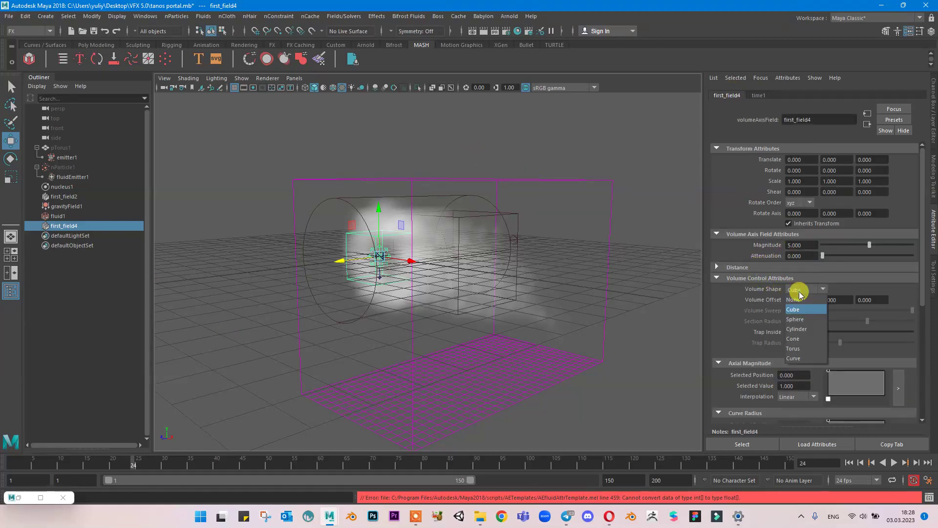
pyautogui.click(799, 329)
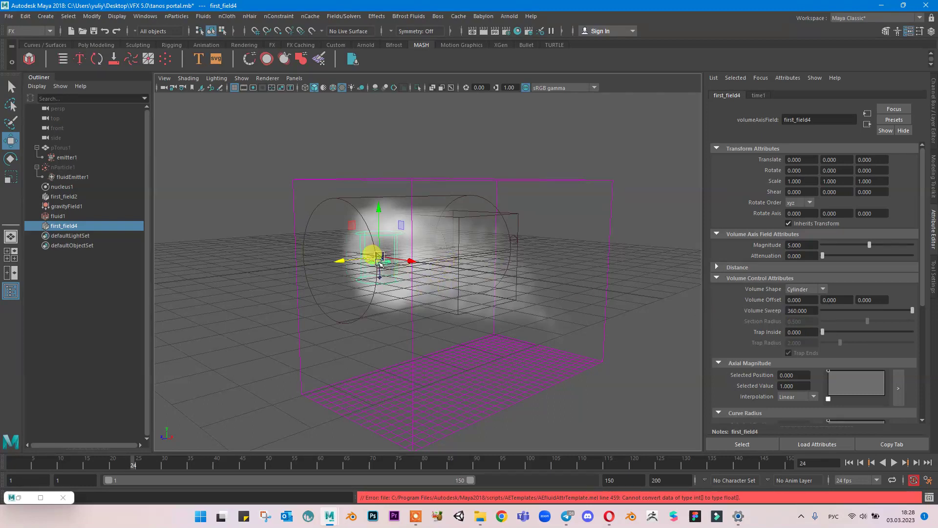
# Rotate the cylindrical volume axis field to -90 degrees about X so it lies along the smoke's direction.
pyautogui.click(931, 108)
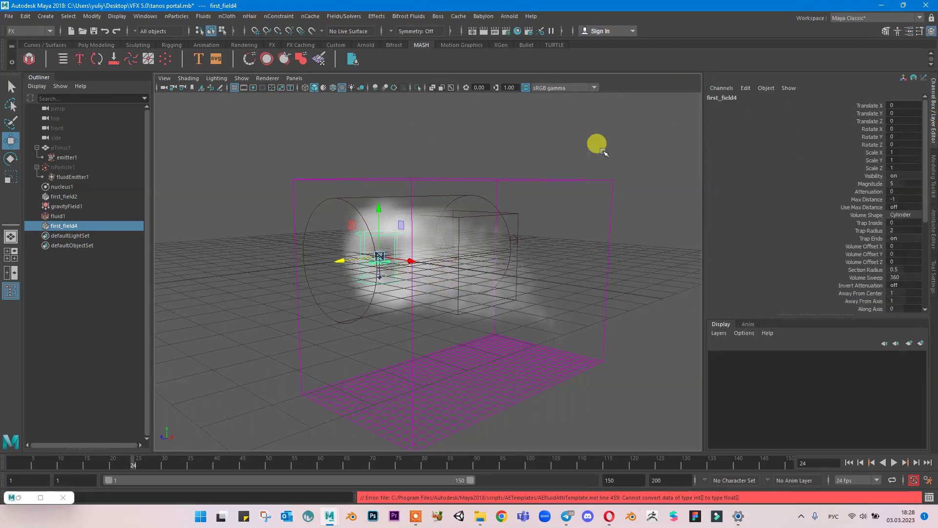
pyautogui.press('e')
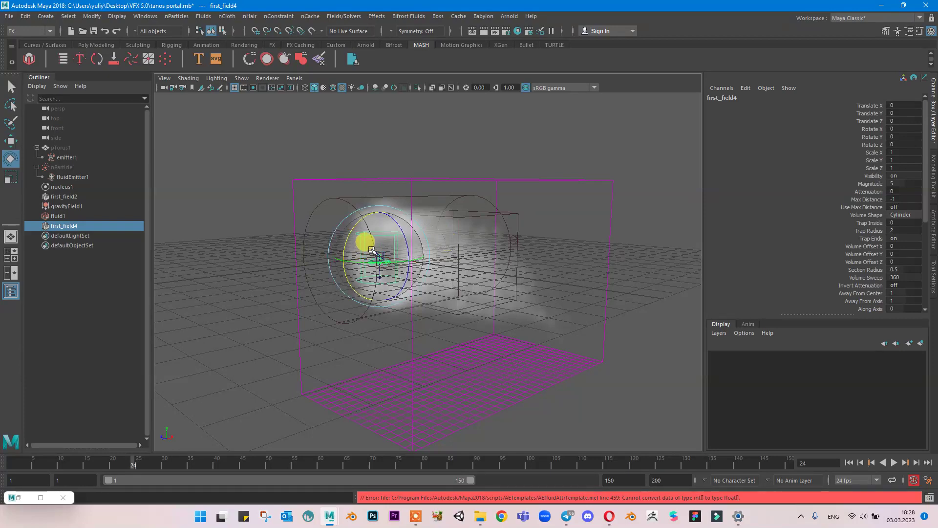
pyautogui.moveTo(349, 230); pyautogui.dragTo(412, 189)
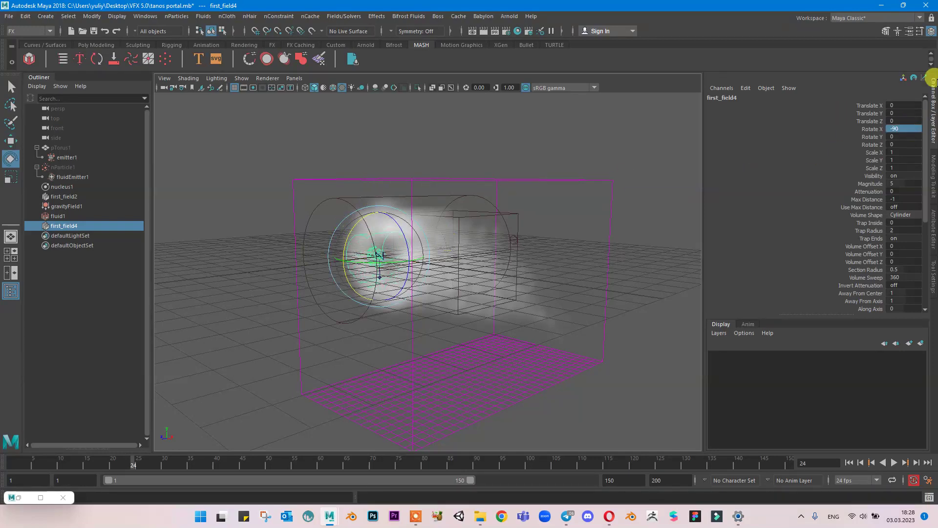
# Scale the volume axis field uniformly to about 2.917 and move it to about -1.304 along Z.
pyautogui.press('r')
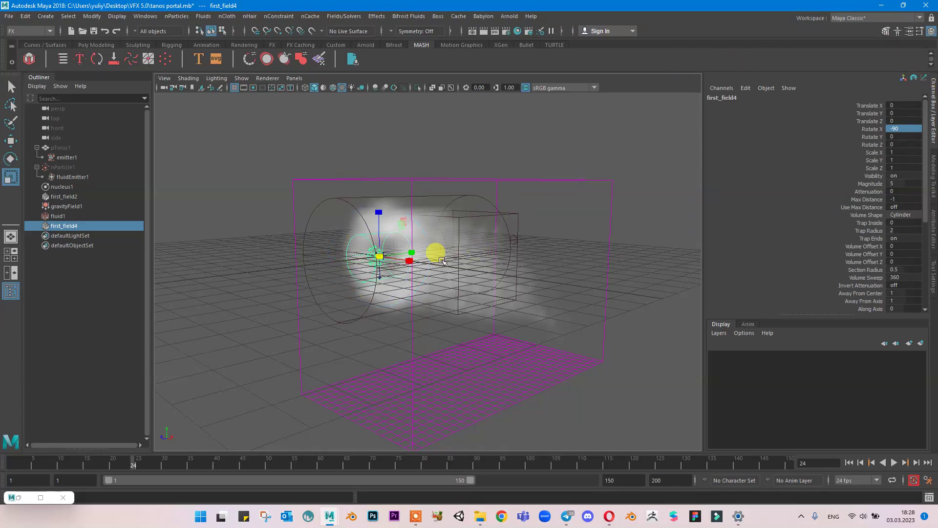
pyautogui.moveTo(376, 253); pyautogui.dragTo(336, 268)
pyautogui.press('w')
pyautogui.click(117, 227)
# Set Along Axis to 5 in the volume speed attributes of the cylindrical field.
pyautogui.scroll(-3, 885, 264)
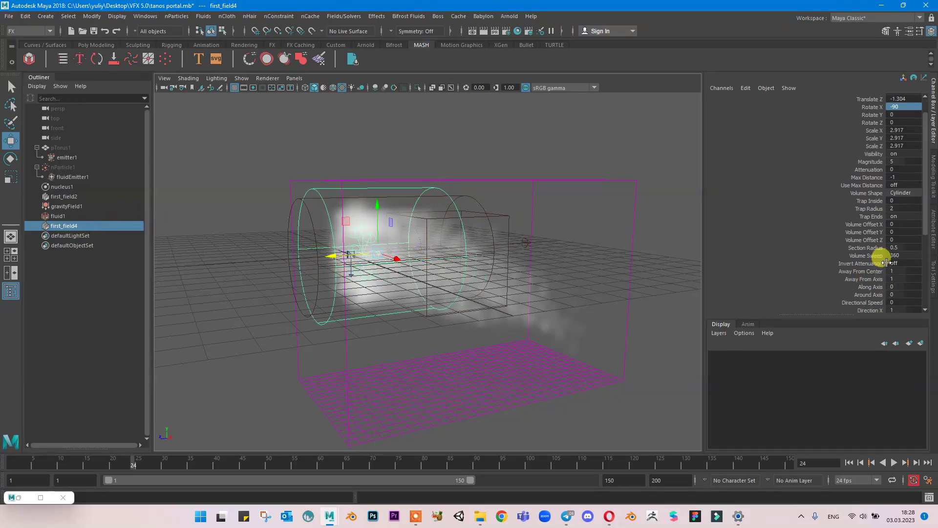
pyautogui.click(933, 225)
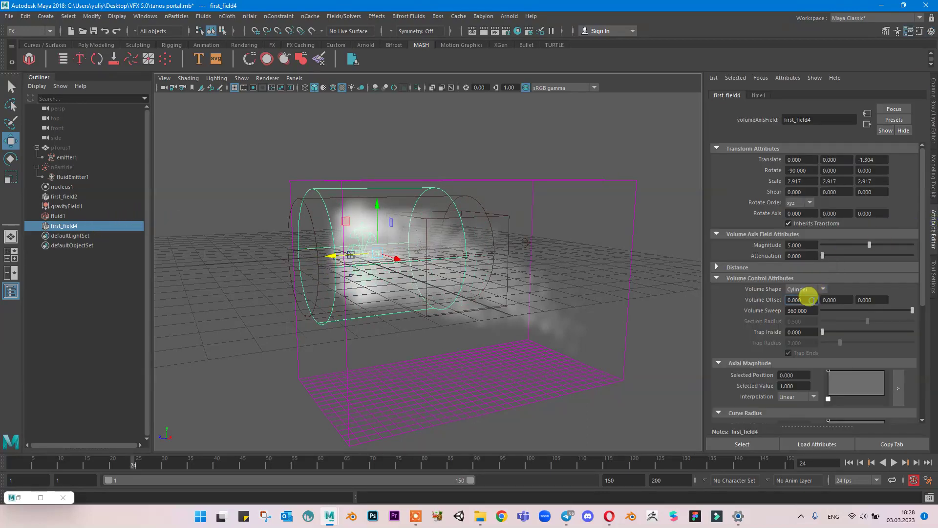
pyautogui.scroll(-5, 808, 308)
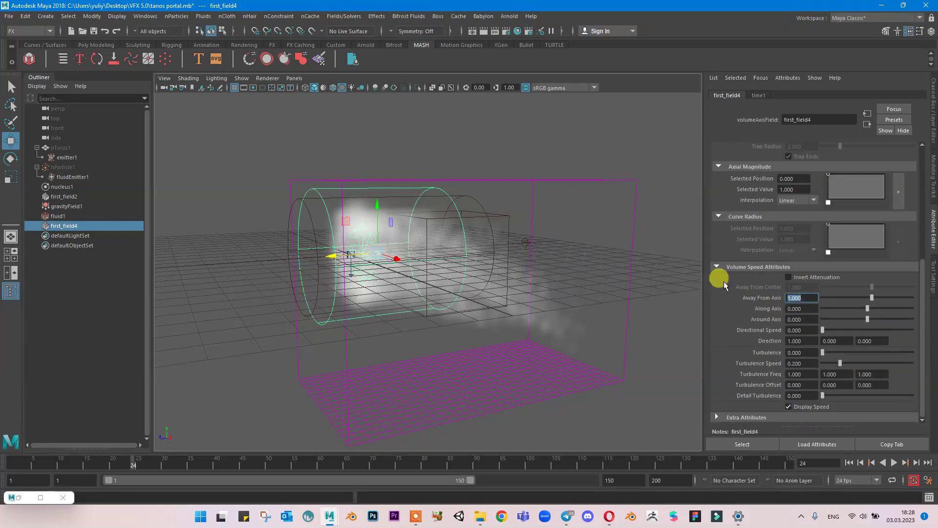
pyautogui.click(796, 309)
pyautogui.write('5')
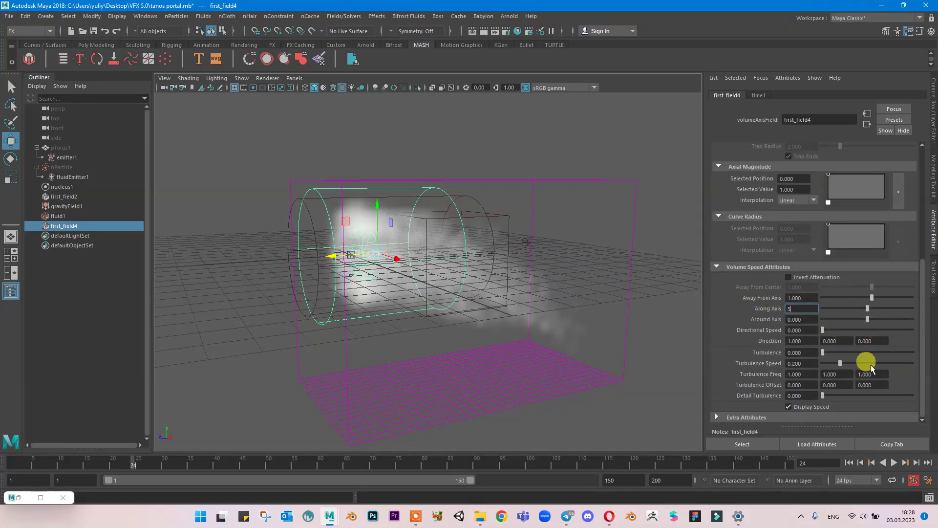
pyautogui.press('Return')
pyautogui.keyDown('alt'); pyautogui.moveTo(453, 248); pyautogui.dragTo(547, 229); pyautogui.keyUp('alt')
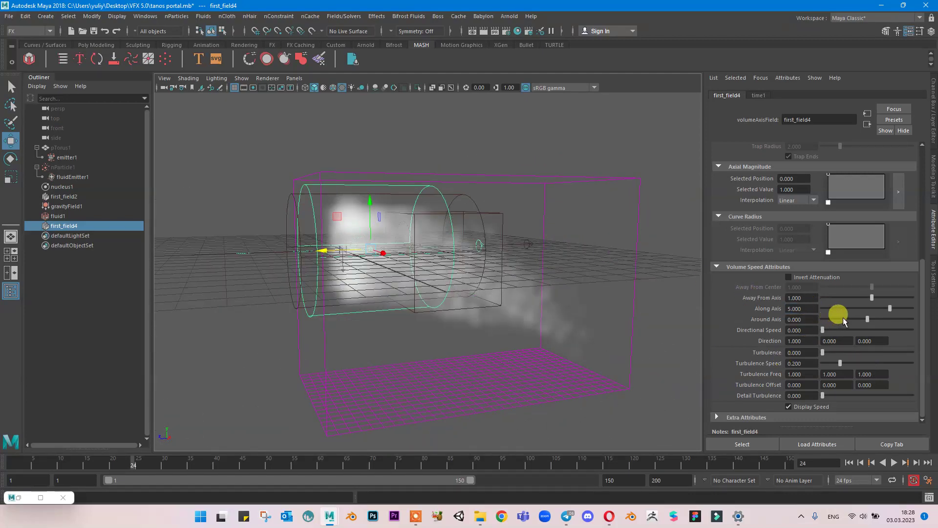
# Try an Around Axis speed of 1 on the cylindrical field and replay the simulation from the first frame.
pyautogui.click(802, 319)
pyautogui.write('1')
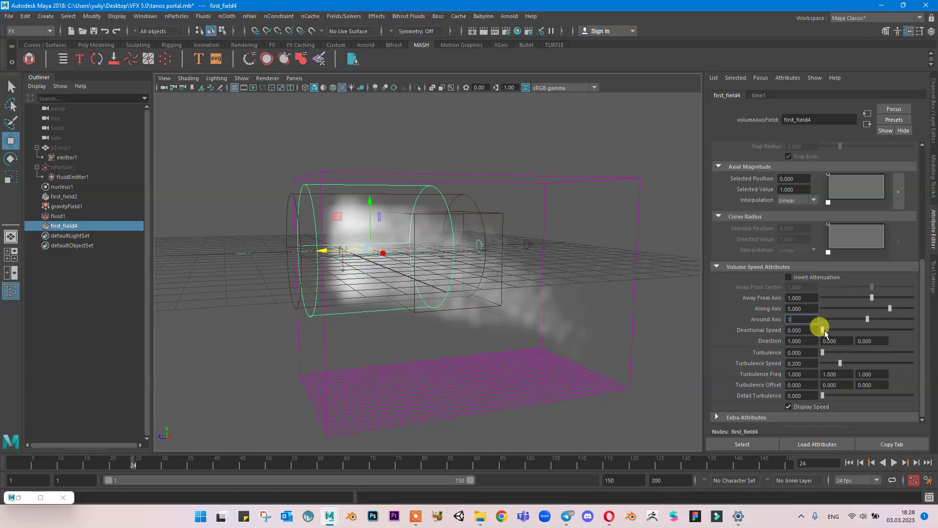
pyautogui.keyDown('alt'); pyautogui.moveTo(503, 252); pyautogui.dragTo(631, 262); pyautogui.keyUp('alt')
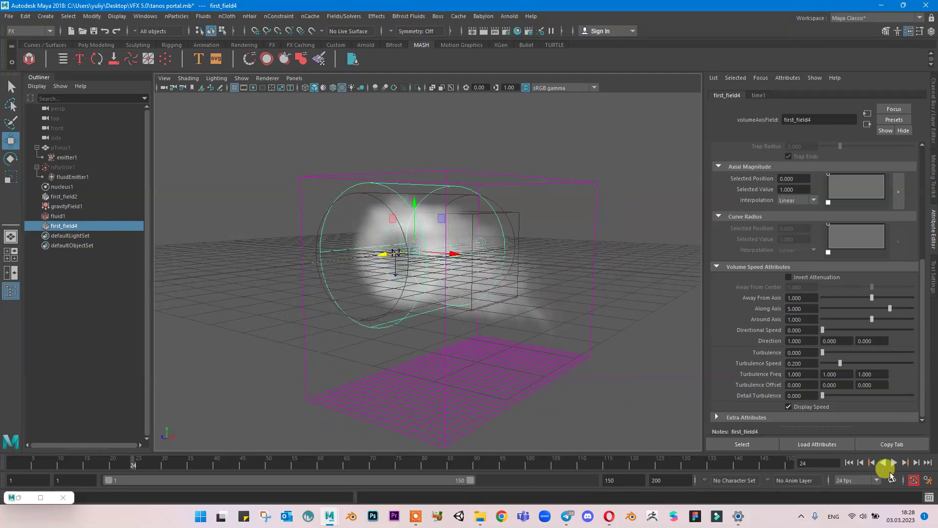
pyautogui.click(849, 462)
pyautogui.click(894, 463)
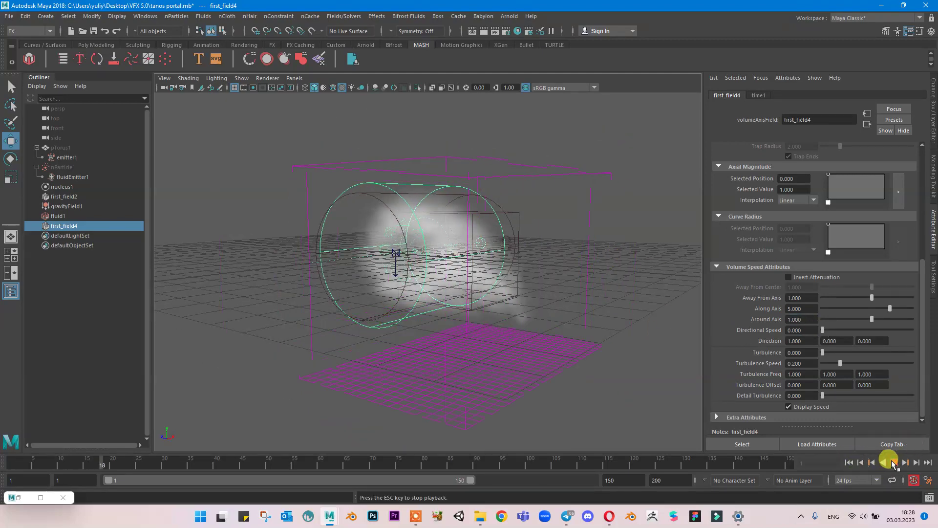
pyautogui.click(842, 322)
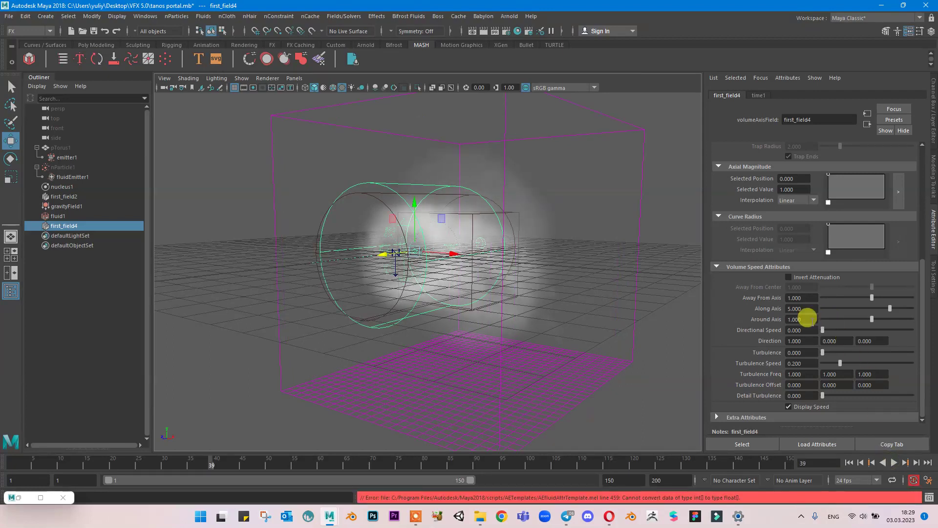
# Set the cylindrical field's Around Axis speed to 0.1 and its Away From Axis speed to 0.
pyautogui.click(809, 319)
pyautogui.write('0')
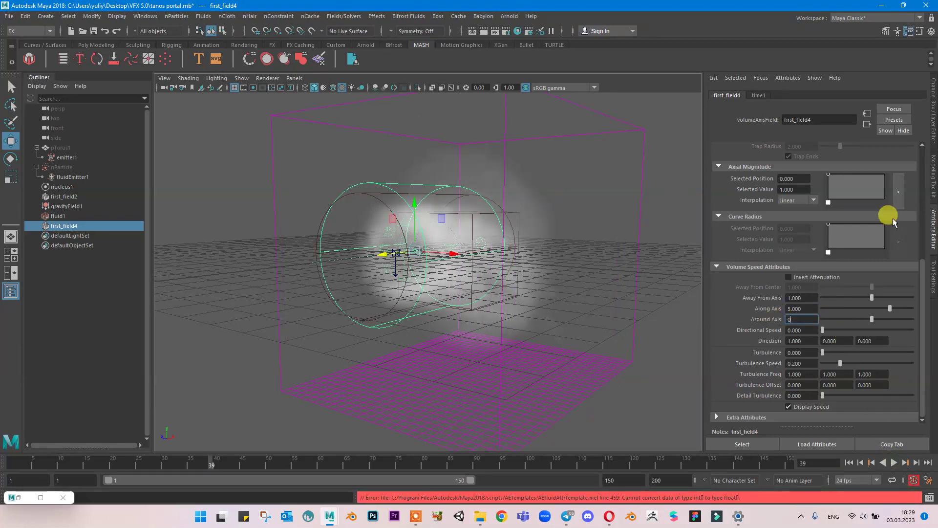
pyautogui.write('.1')
pyautogui.press('Return')
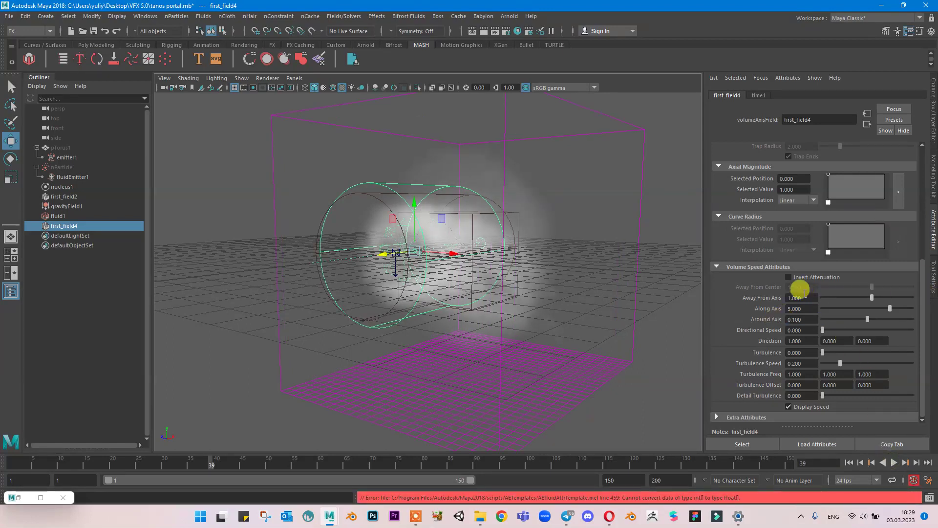
pyautogui.click(801, 297)
# Replay the simulation from the first frame and examine how the smoke flows through the cylindrical field.
pyautogui.click(850, 463)
pyautogui.click(895, 462)
pyautogui.keyDown('alt'); pyautogui.moveTo(400, 216); pyautogui.dragTo(421, 209); pyautogui.keyUp('alt')
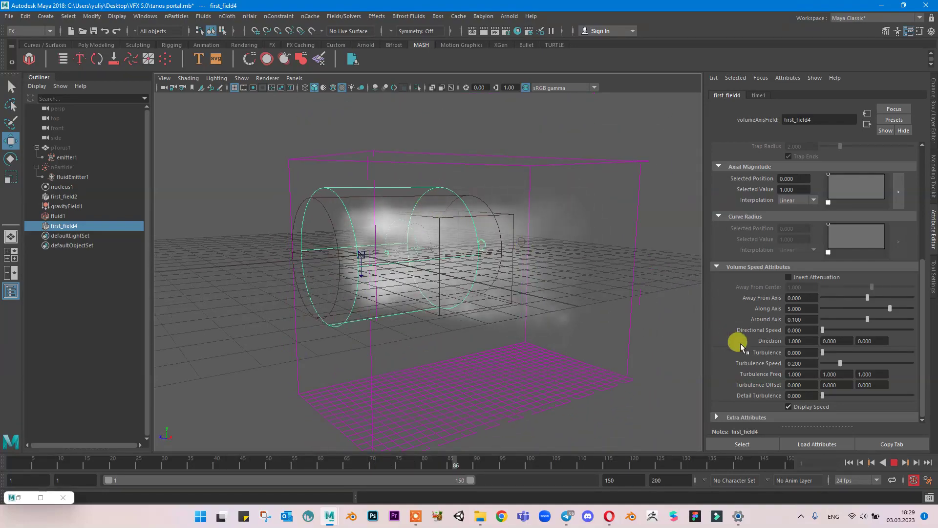
# Stop the playback and scale up the cylindrical volume axis field so it encloses more of the smoke.
pyautogui.click(894, 462)
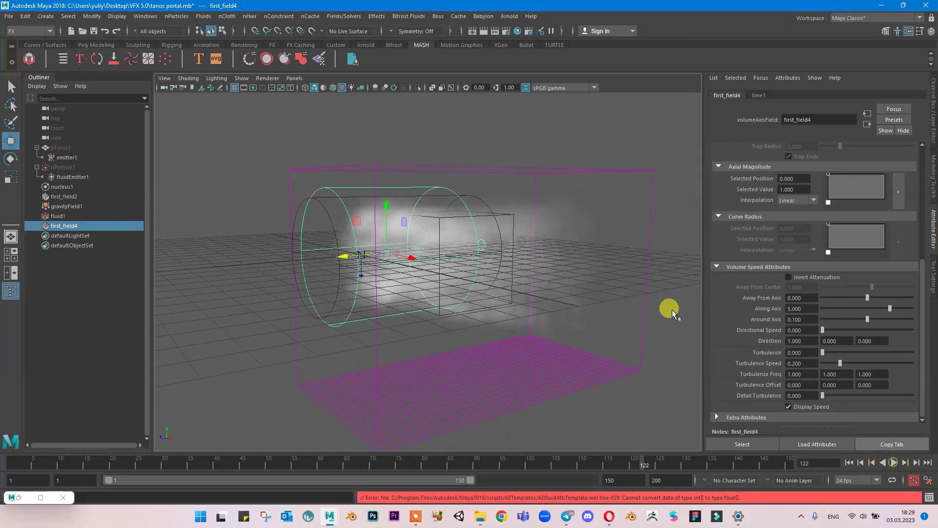
pyautogui.keyDown('alt'); pyautogui.moveTo(673, 309); pyautogui.dragTo(549, 235); pyautogui.keyUp('alt')
pyautogui.press('r')
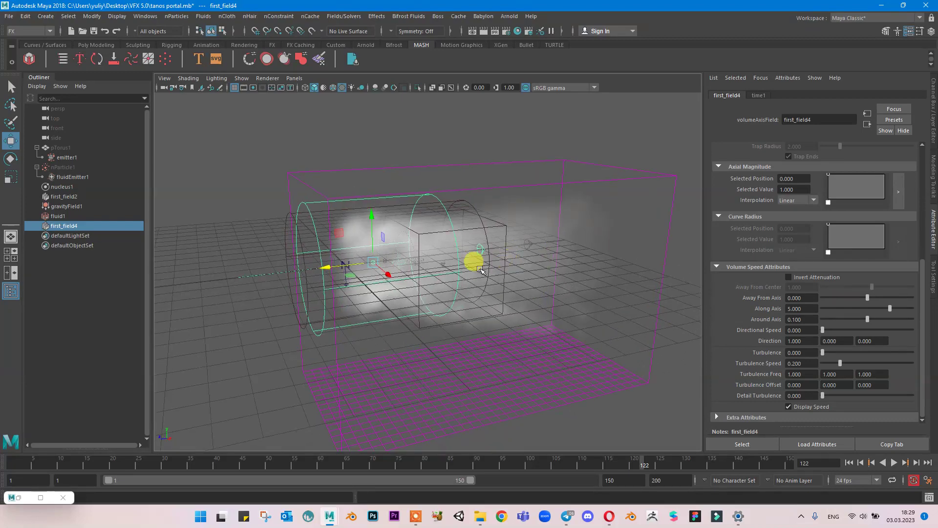
pyautogui.moveTo(377, 264); pyautogui.dragTo(454, 254)
pyautogui.press('w')
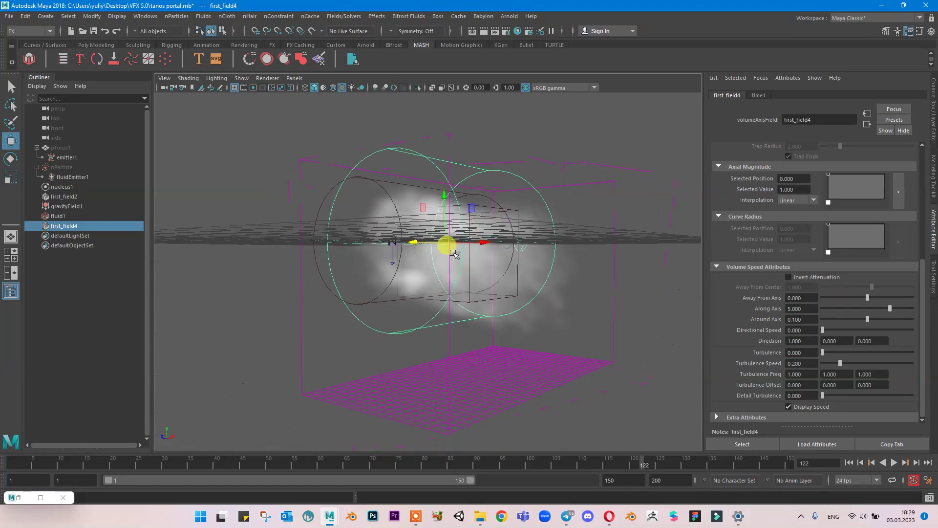
# Replay the simulation with the enlarged field, stop it at frame 34 and examine the smoke from several angles.
pyautogui.click(859, 463)
pyautogui.click(890, 462)
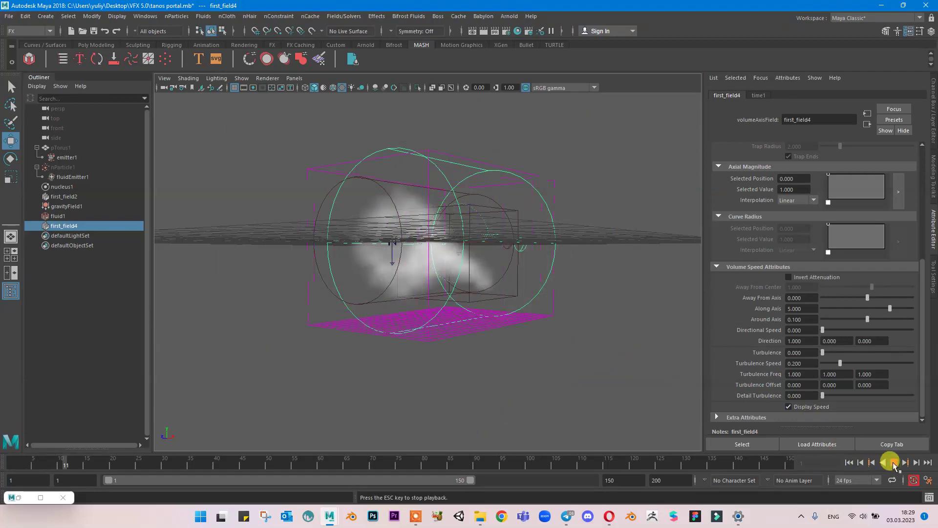
pyautogui.keyDown('alt'); pyautogui.moveTo(624, 295); pyautogui.dragTo(620, 301); pyautogui.keyUp('alt')
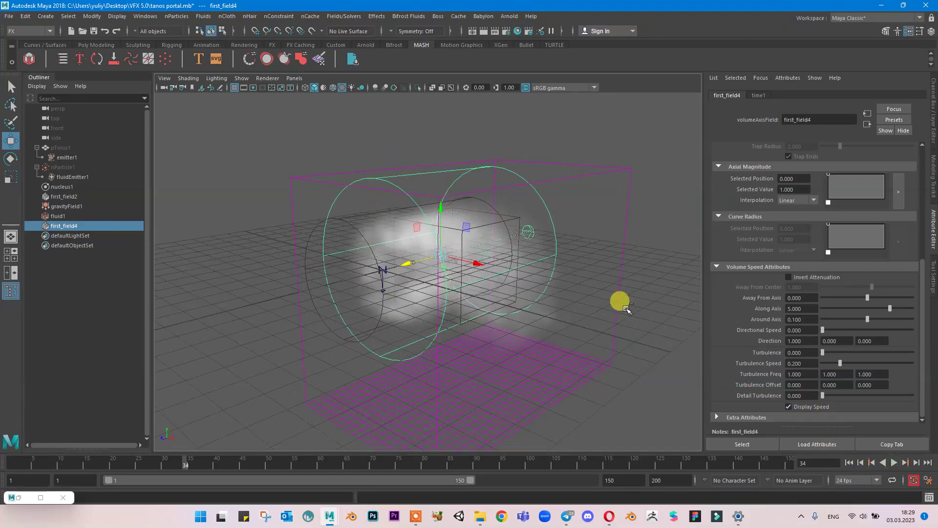
pyautogui.keyDown('alt'); pyautogui.moveTo(539, 270); pyautogui.dragTo(491, 218); pyautogui.keyUp('alt')
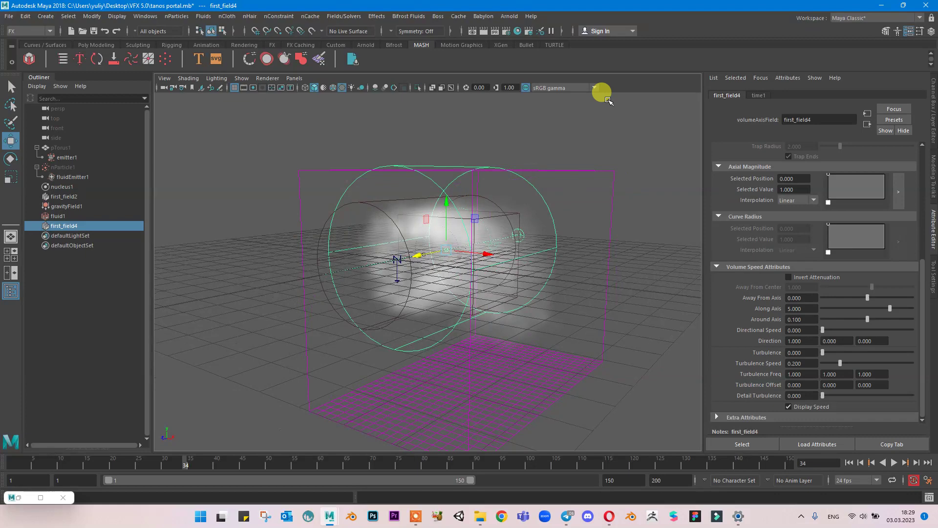
# Render the current frame in Arnold RenderView as a test and close the render window.
pyautogui.click(507, 16)
pyautogui.click(514, 44)
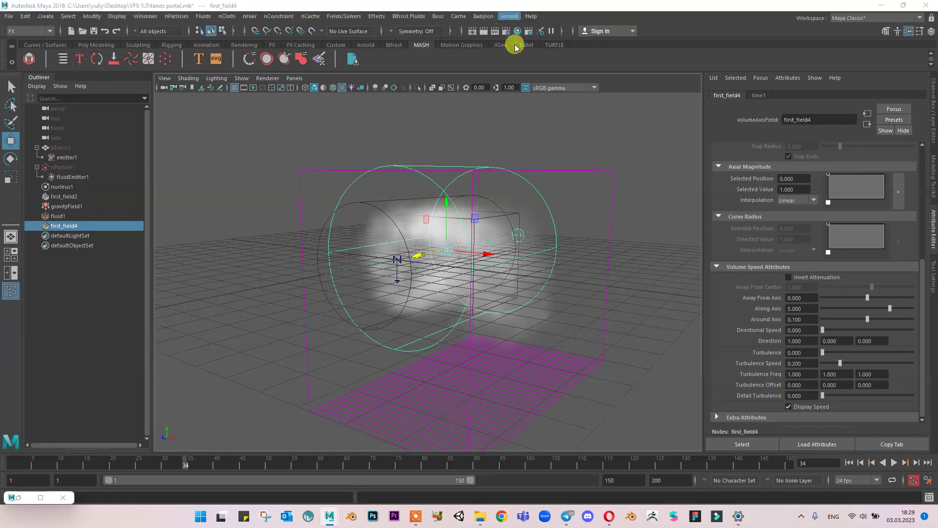
pyautogui.click(418, 147)
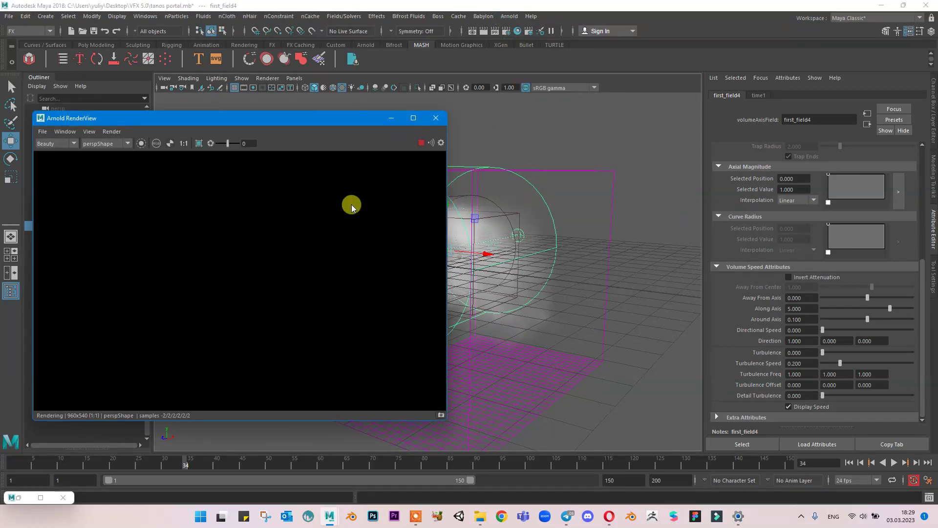
pyautogui.click(435, 118)
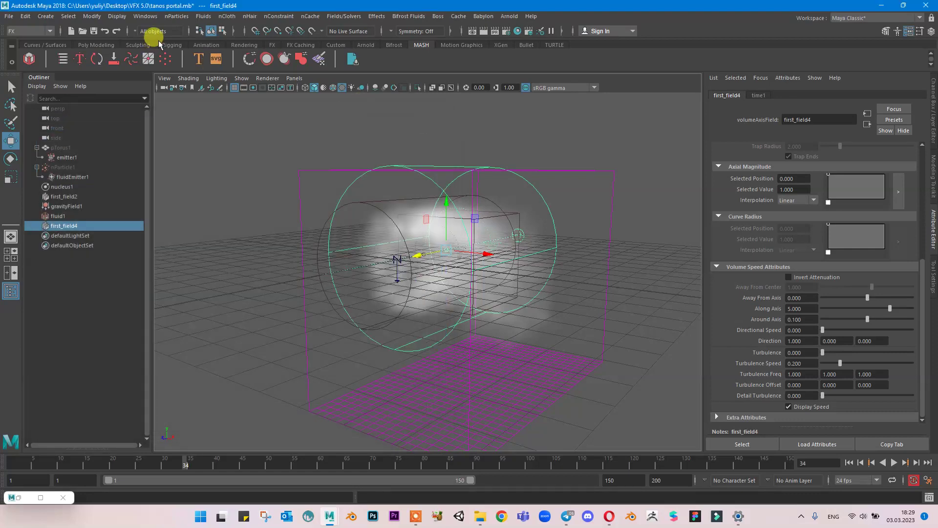
# Add an Arnold sky dome light and darken its color from white to a medium grey.
pyautogui.click(172, 45)
pyautogui.click(366, 44)
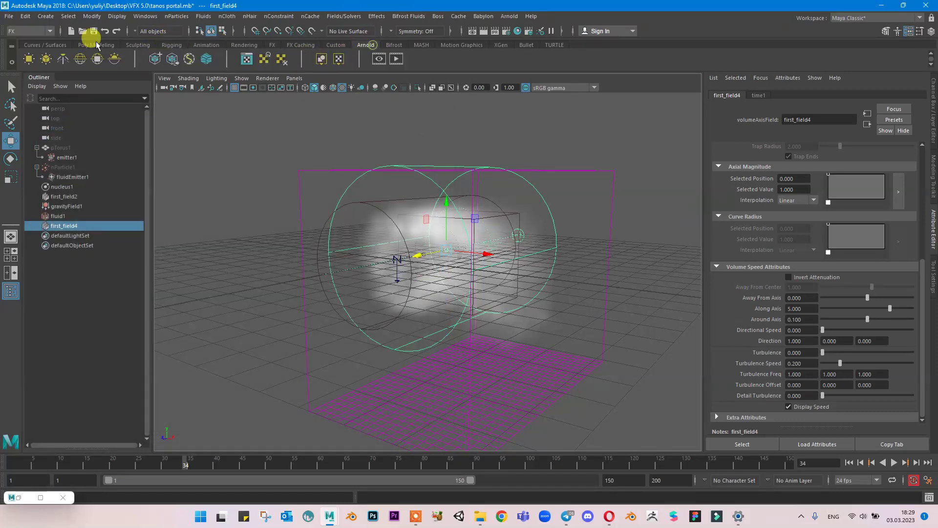
pyautogui.click(80, 59)
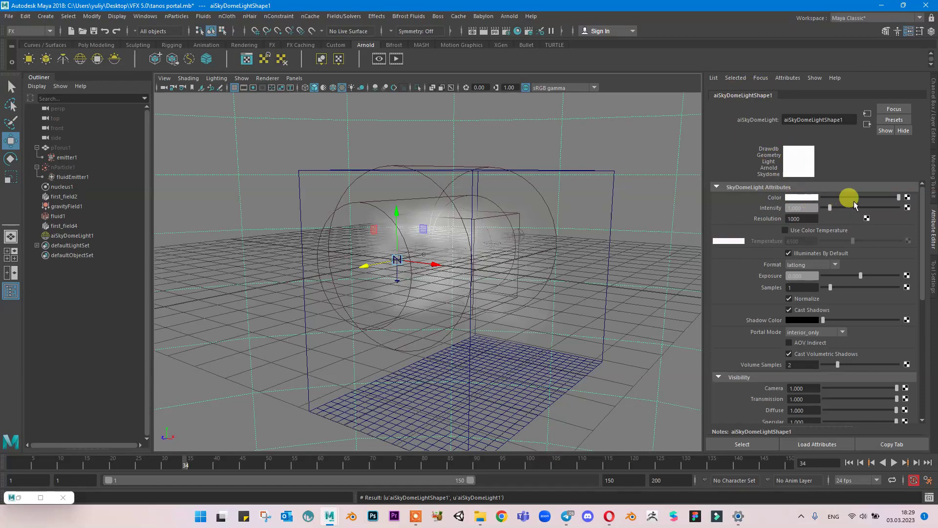
pyautogui.moveTo(856, 200); pyautogui.dragTo(839, 204)
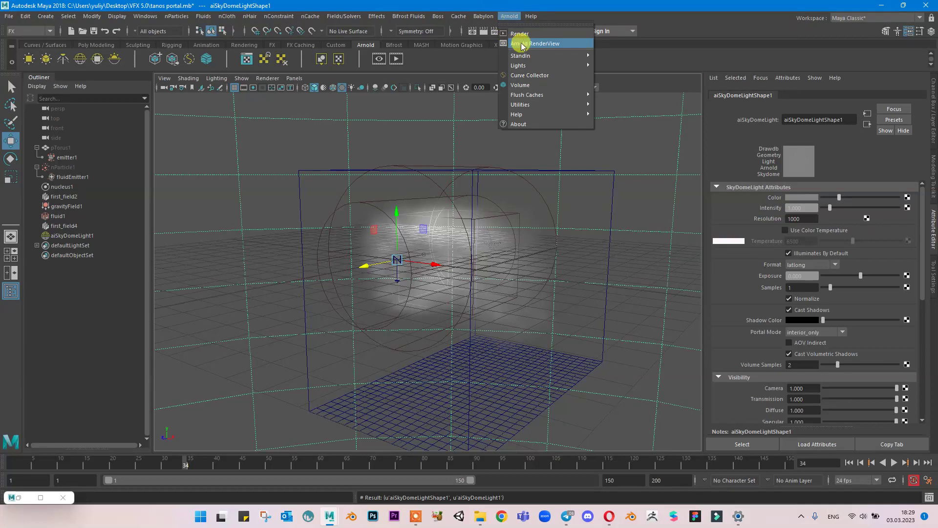
# Render the smoke under the sky dome light in Arnold RenderView and minimize the render window.
pyautogui.click(513, 44)
pyautogui.click(419, 141)
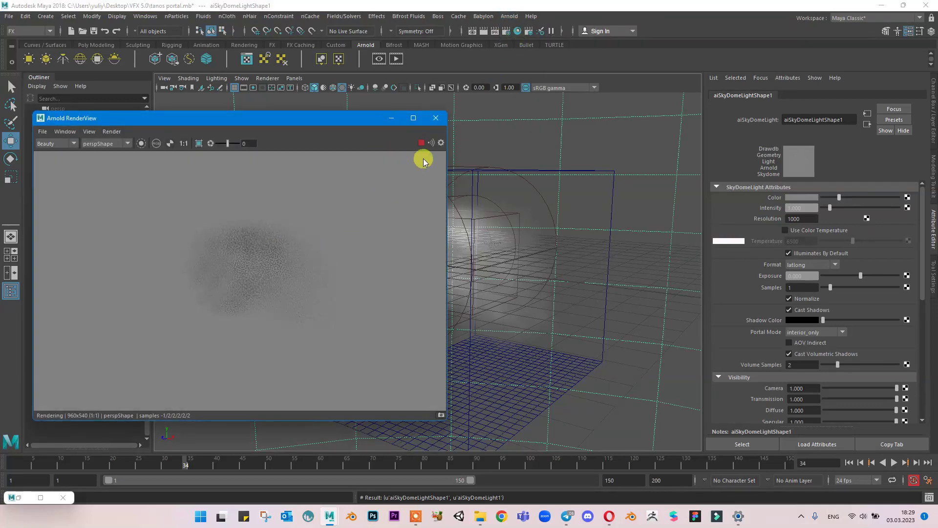
pyautogui.click(391, 118)
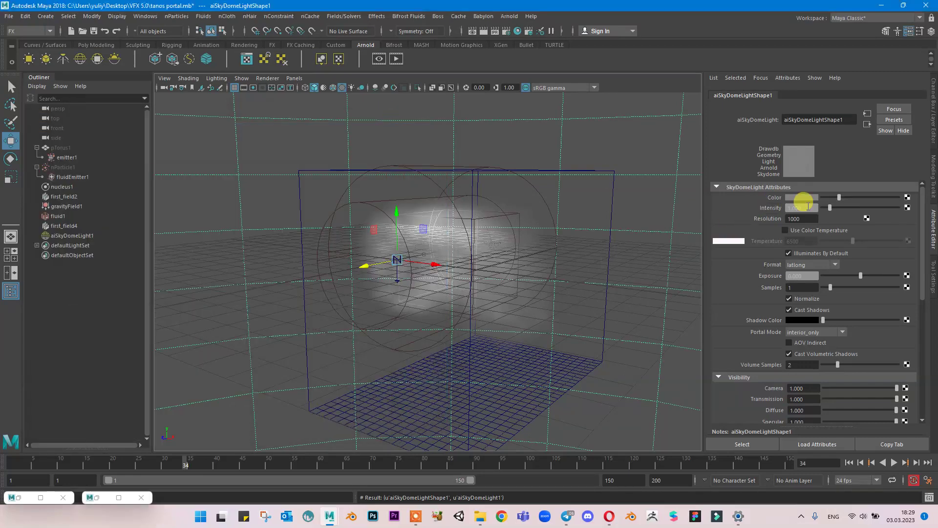
# Darken the sky dome light's color to a deeper grey and check it with another Arnold render.
pyautogui.moveTo(839, 197); pyautogui.dragTo(833, 197)
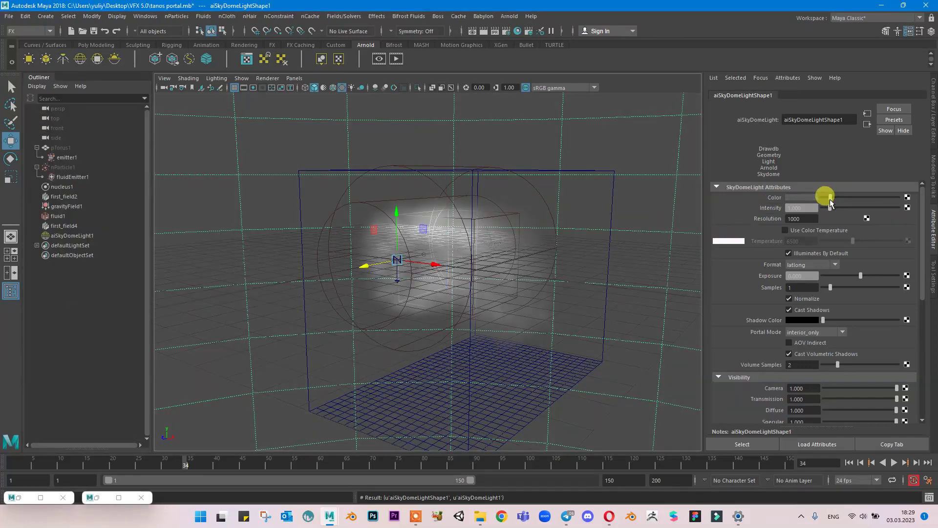
pyautogui.click(94, 498)
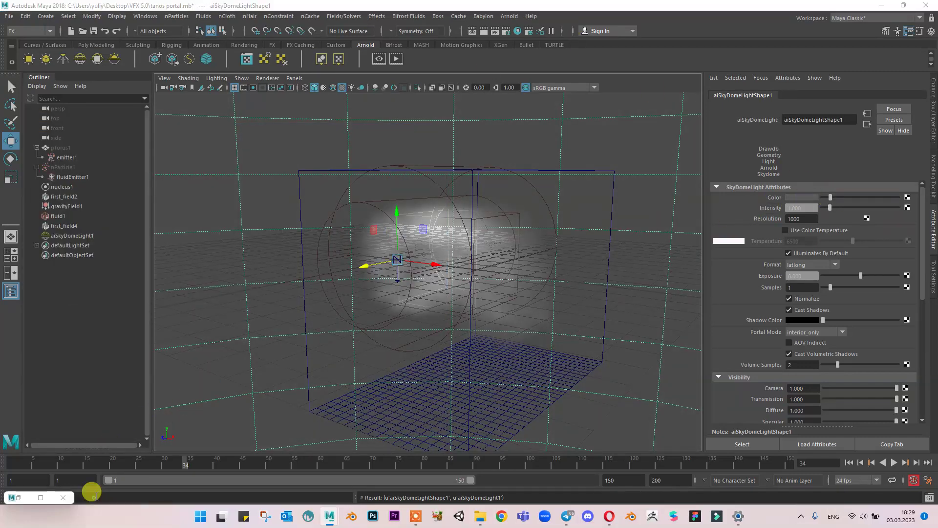
pyautogui.click(417, 140)
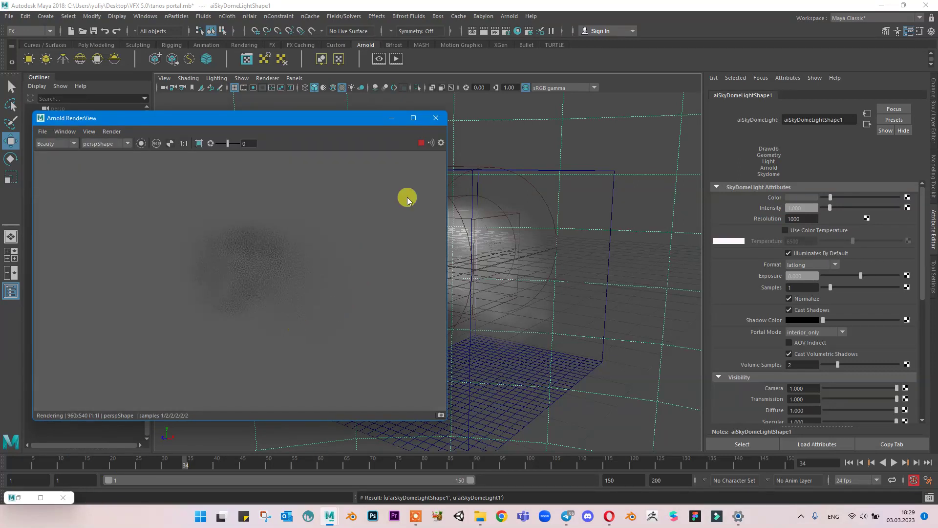
pyautogui.click(431, 119)
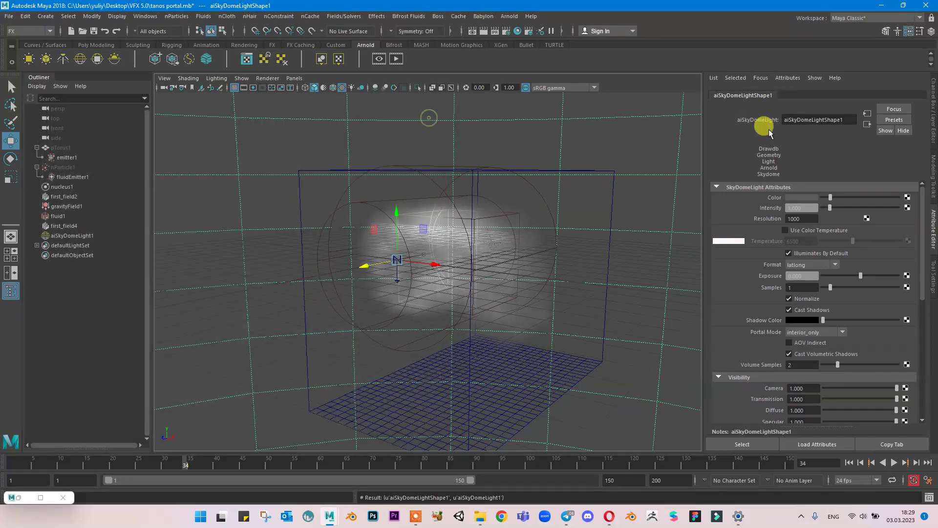
# Hide the sky dome light and switch the renderer to Maya Software in the render settings.
pyautogui.hotkey('ctrl', 'h')
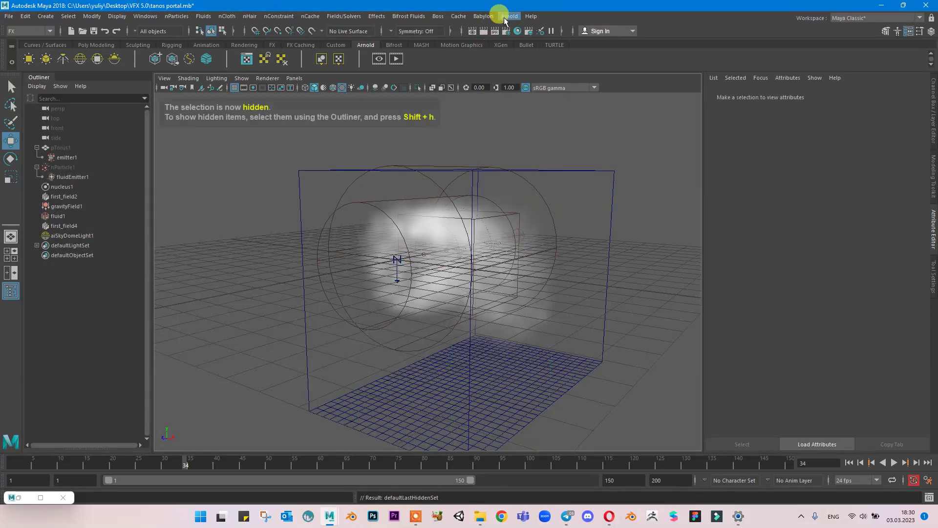
pyautogui.click(509, 16)
pyautogui.click(474, 16)
pyautogui.click(572, 84)
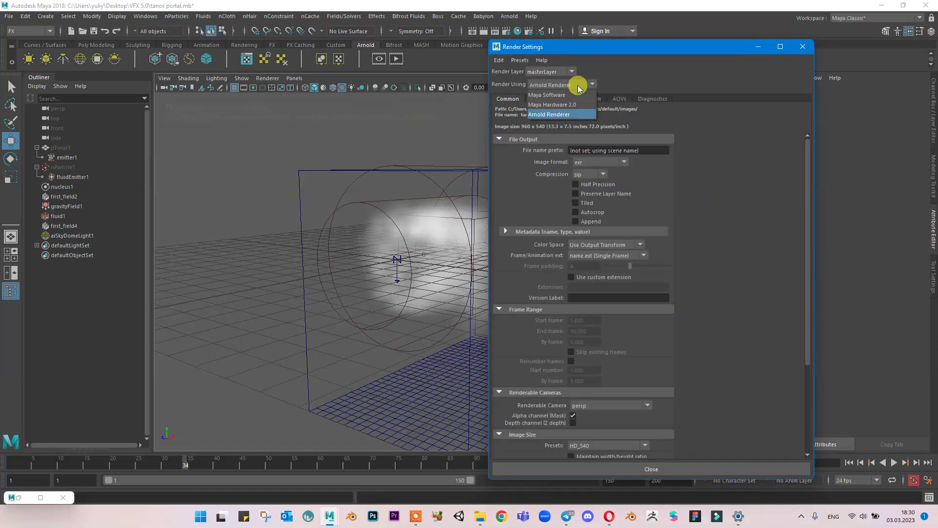
pyautogui.click(573, 98)
pyautogui.click(803, 46)
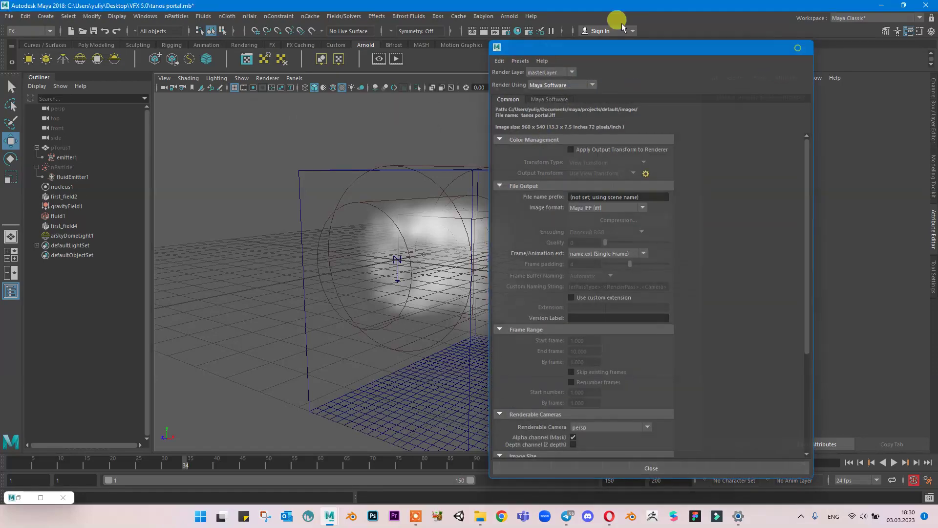
# Render the current frame with Maya Software, inspect the smoke and close the render view.
pyautogui.click(483, 30)
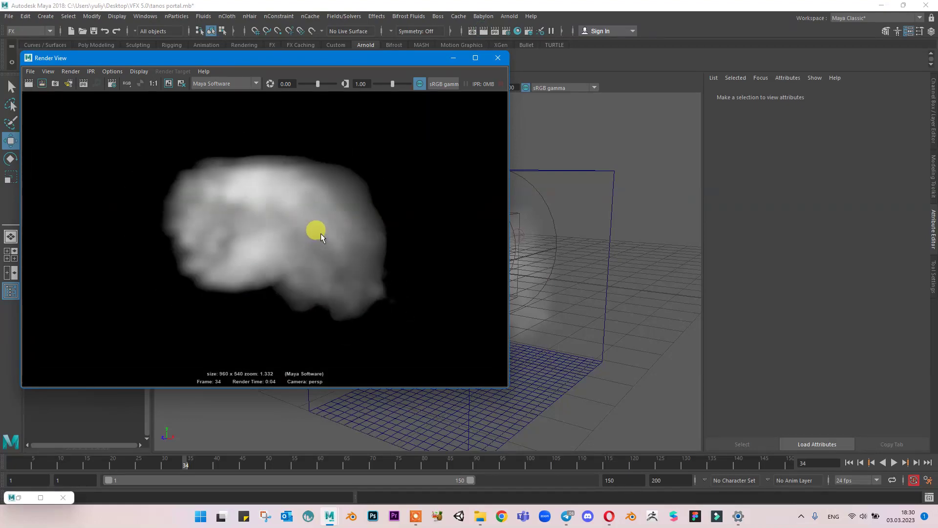
pyautogui.scroll(-1, 321, 233)
pyautogui.click(498, 58)
# Replay the simulation from the first frame, stop it at frame 35 and inspect the smoke flow from different angles.
pyautogui.moveTo(503, 130)
pyautogui.keyDown('alt'); pyautogui.mouseDown()
pyautogui.moveTo(576, 261)
pyautogui.moveTo(525, 273)
pyautogui.moveTo(434, 261)
pyautogui.moveTo(484, 273)
pyautogui.moveTo(475, 321)
pyautogui.moveTo(465, 308)
pyautogui.mouseUp(); pyautogui.keyUp('alt')
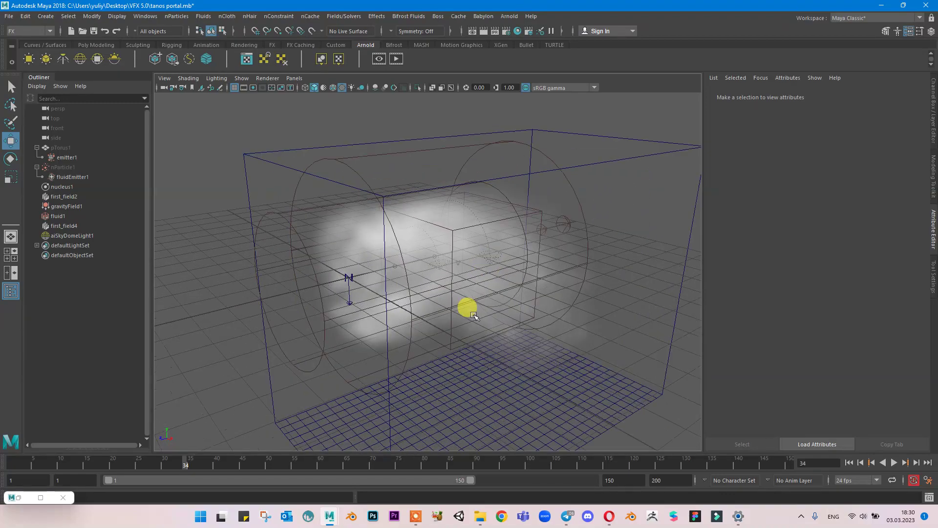
pyautogui.keyDown('alt'); pyautogui.moveTo(465, 308); pyautogui.dragTo(821, 459, button='right'); pyautogui.keyUp('alt')
pyautogui.click(845, 464)
pyautogui.click(895, 463)
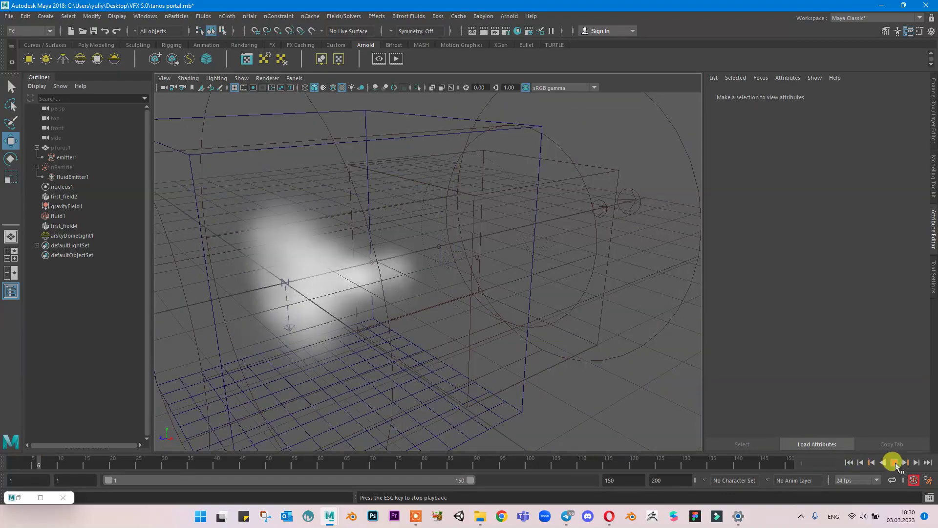
pyautogui.click(894, 463)
pyautogui.keyDown('alt'); pyautogui.moveTo(586, 314); pyautogui.dragTo(603, 300, button='right'); pyautogui.keyUp('alt')
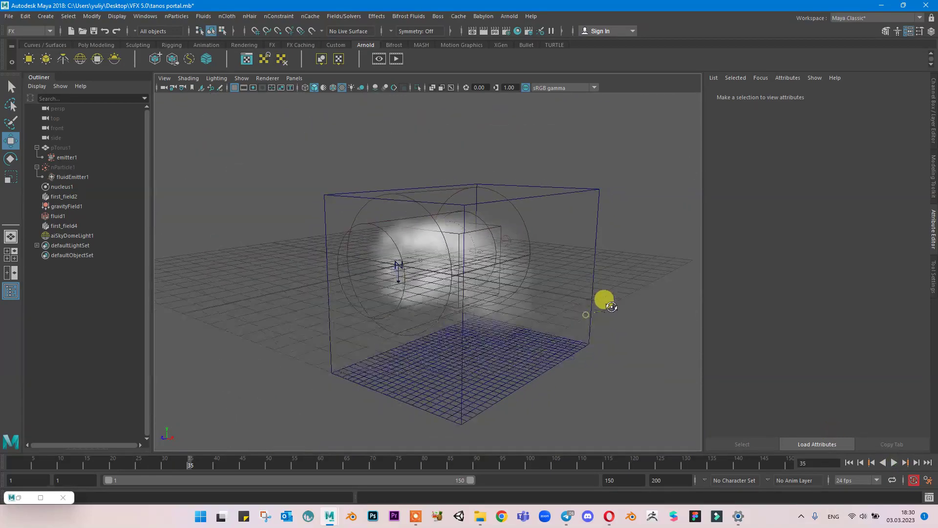
pyautogui.keyDown('alt'); pyautogui.moveTo(603, 300); pyautogui.dragTo(202, 234); pyautogui.keyUp('alt')
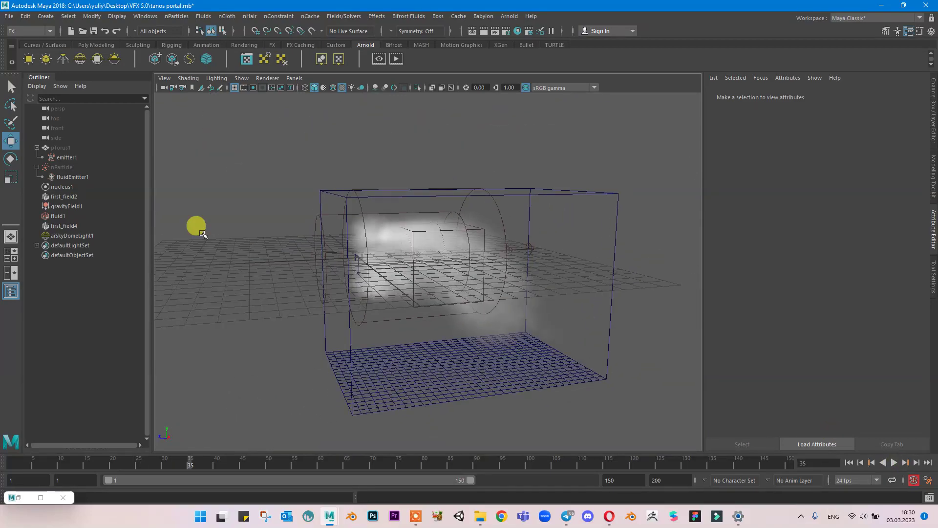
# Set the nParticle object's Lifespan to 0.3 and its Lifespan Random to 0.4.
pyautogui.click(74, 167)
pyautogui.click(776, 95)
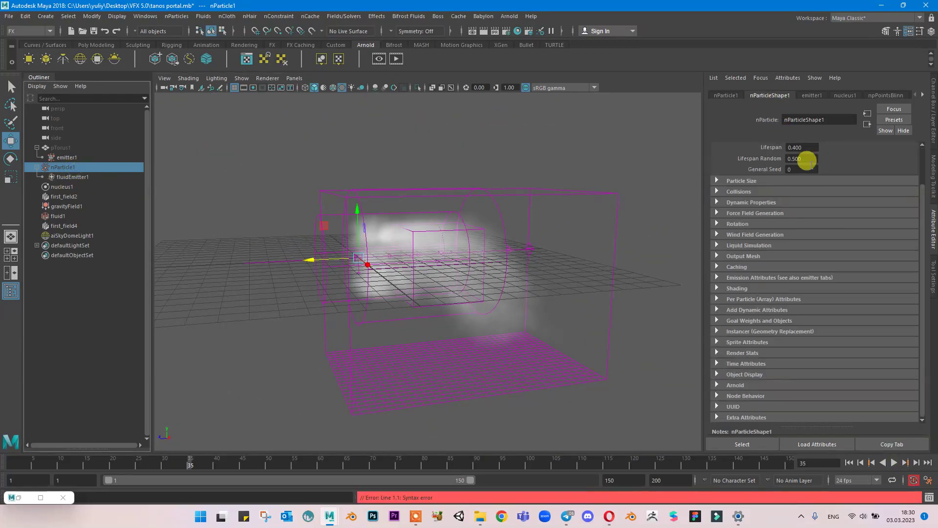
pyautogui.scroll(2, 806, 160)
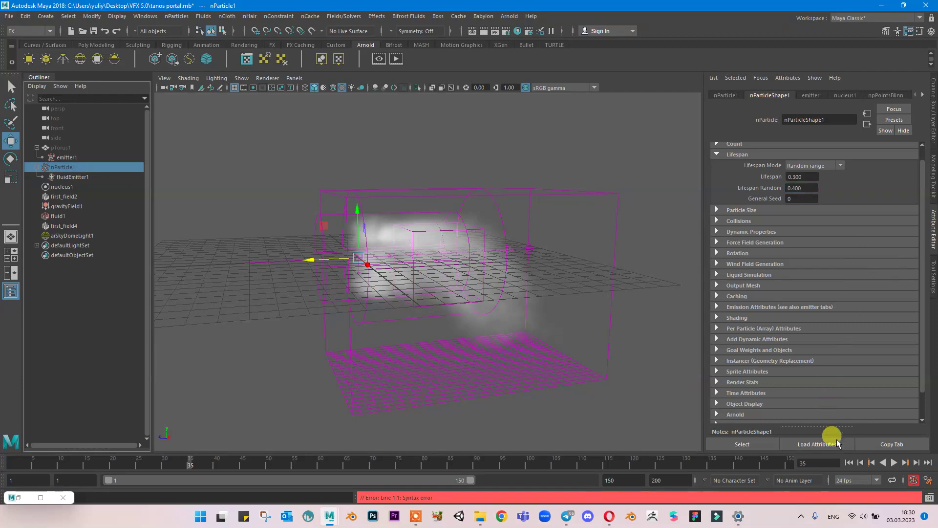
# Replay the simulation with the shorter particle lifespan and examine the smoke up close until frame 149.
pyautogui.click(847, 463)
pyautogui.click(892, 462)
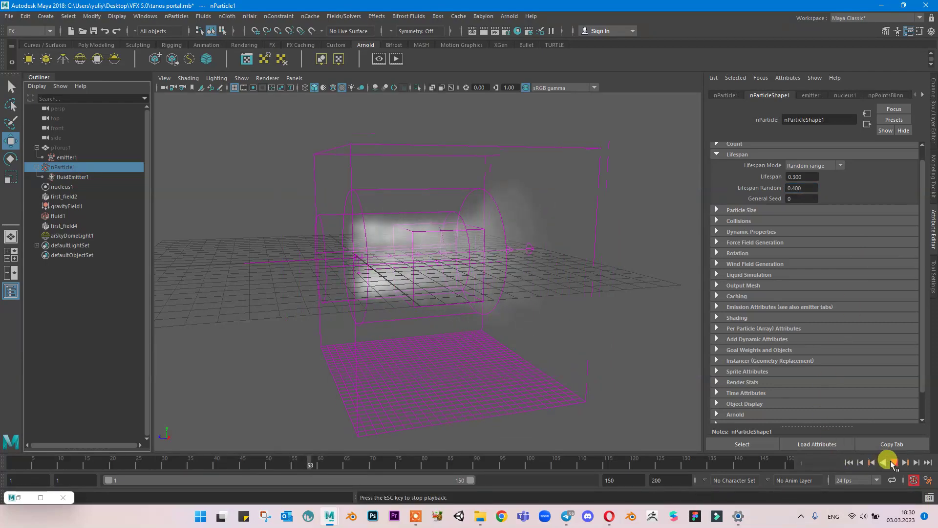
pyautogui.keyDown('alt'); pyautogui.moveTo(608, 258); pyautogui.dragTo(496, 279); pyautogui.keyUp('alt')
pyautogui.click(894, 462)
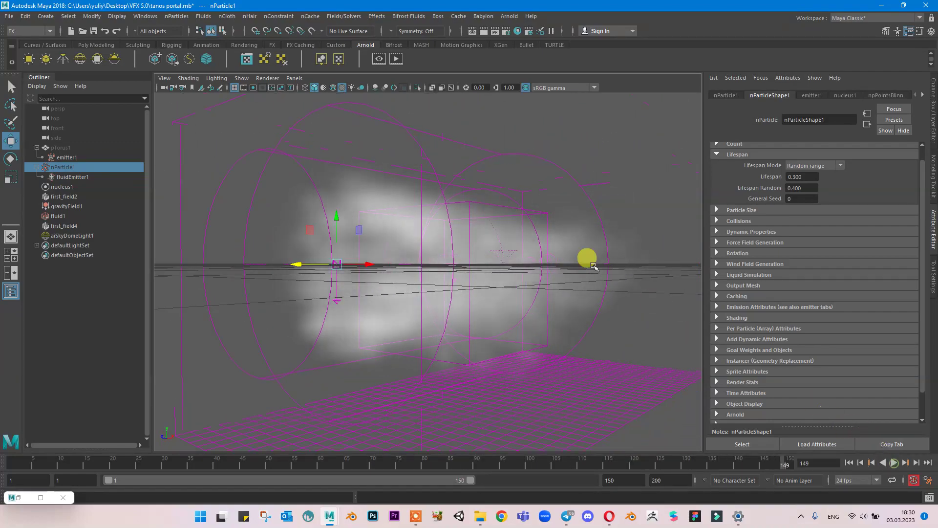
# Select the cubic gravity field and lower it to a Translate Y of about -0.916.
pyautogui.click(545, 219)
pyautogui.click(542, 215)
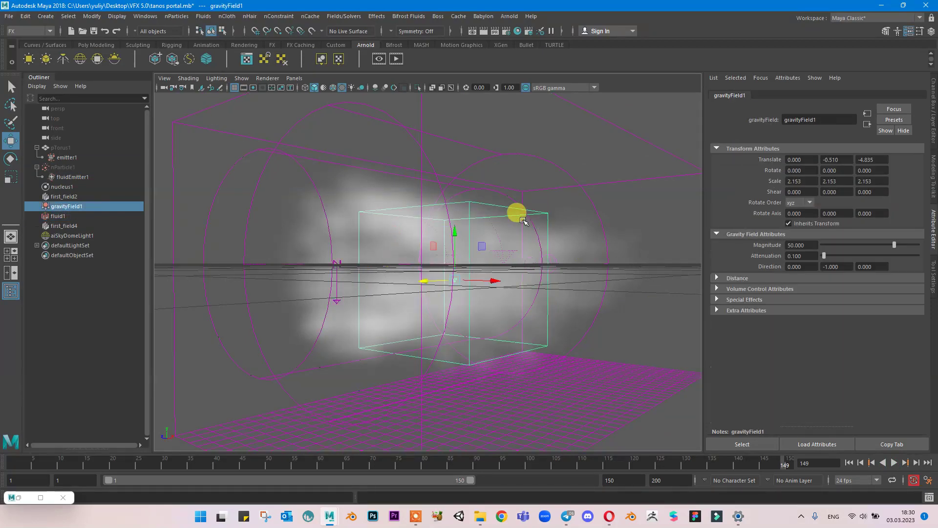
pyautogui.moveTo(454, 230); pyautogui.dragTo(455, 246)
# Replay the simulation from the first frame with the lowered gravity field, stop at frame 52 and save the scene.
pyautogui.click(849, 462)
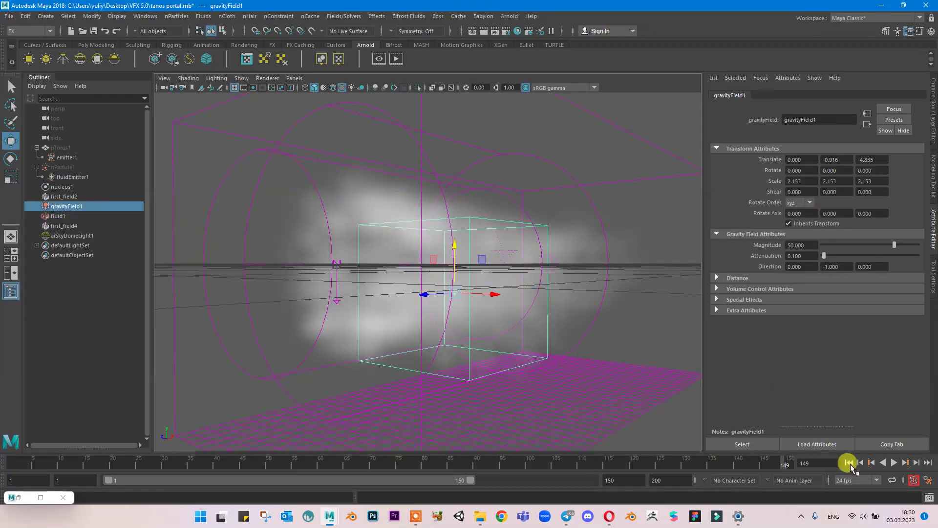
pyautogui.click(894, 462)
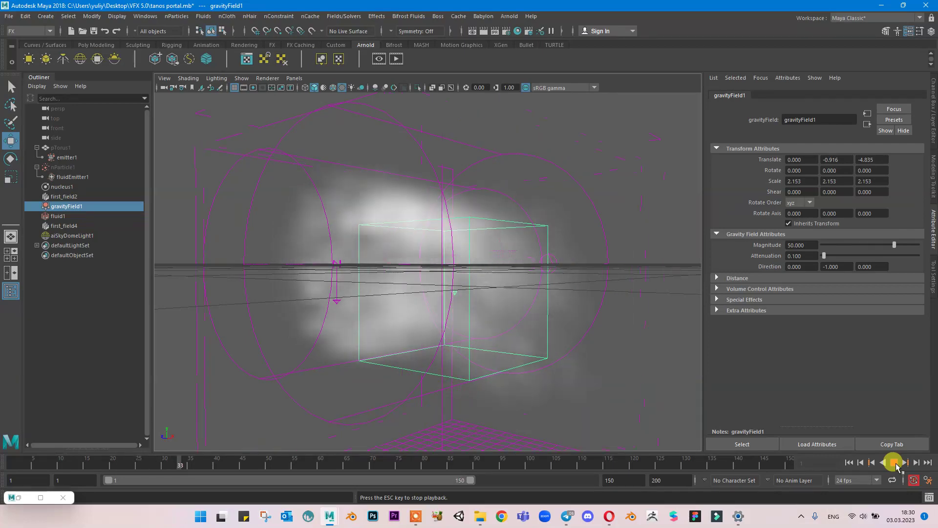
pyautogui.click(894, 462)
pyautogui.keyDown('alt'); pyautogui.moveTo(572, 278); pyautogui.dragTo(330, 277); pyautogui.keyUp('alt')
pyautogui.hotkey('ctrl', 's')
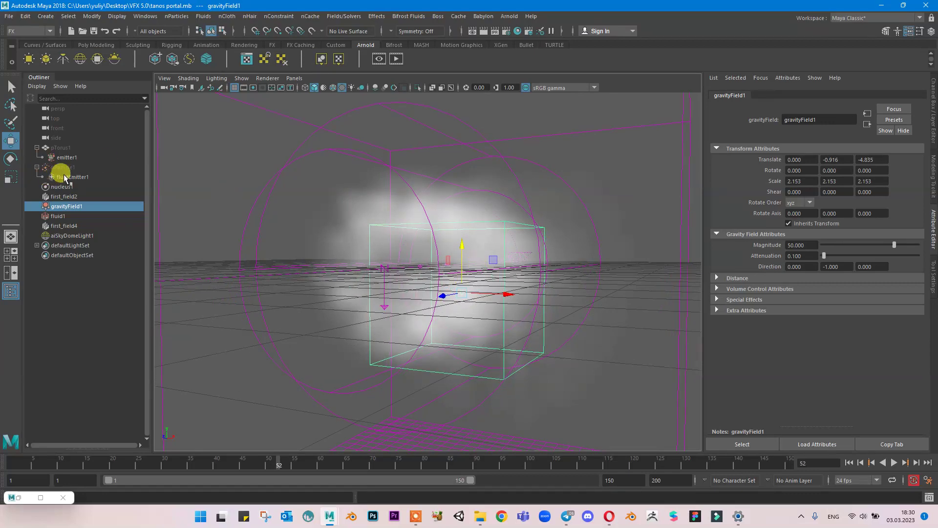
# Select fluid1, expand the Shading attributes of its shape and raise its Transparency slightly.
pyautogui.click(68, 216)
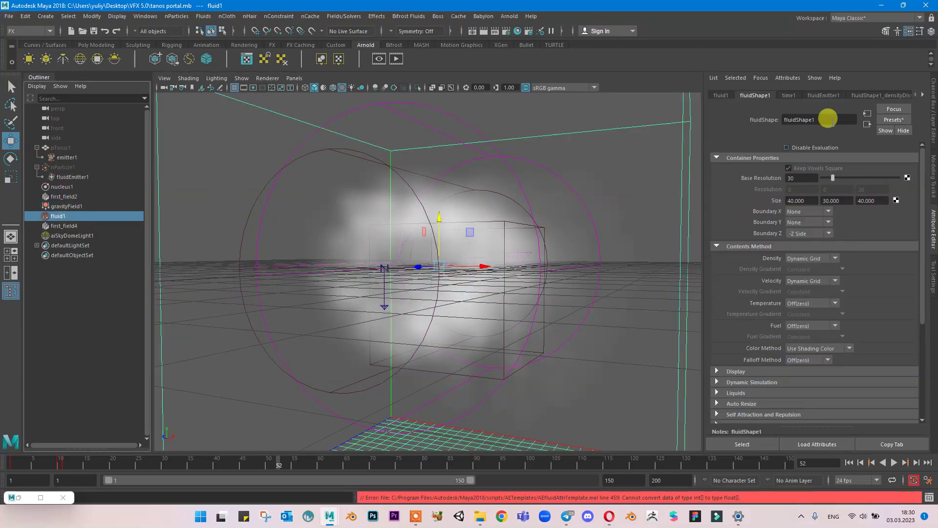
pyautogui.scroll(-5, 775, 294)
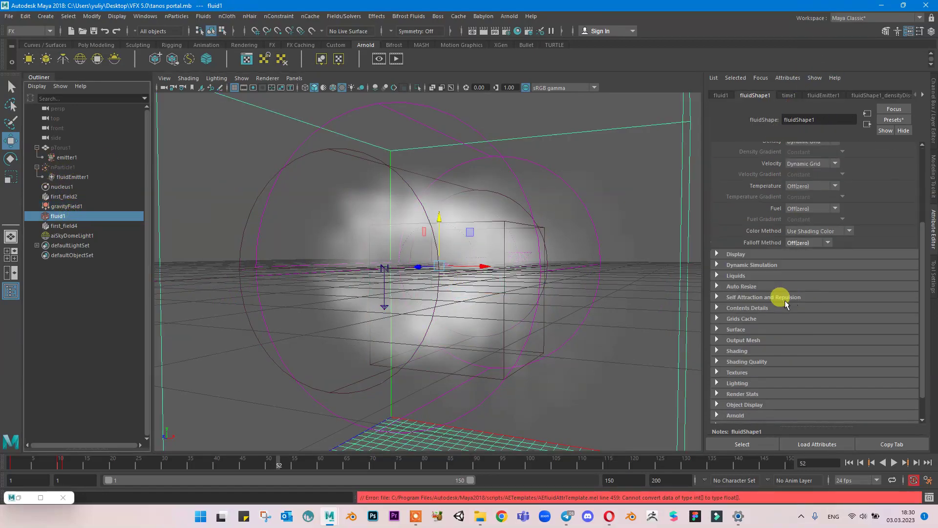
pyautogui.click(738, 320)
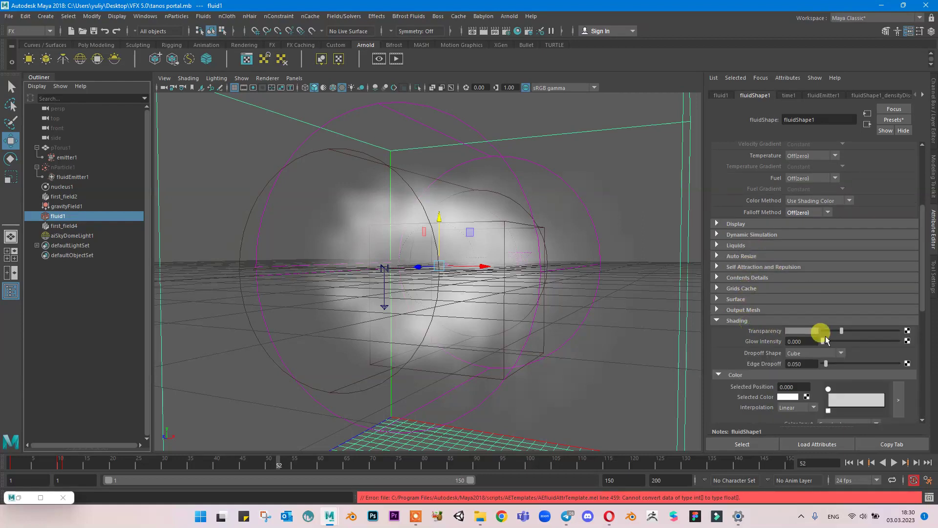
pyautogui.scroll(-1, 826, 330)
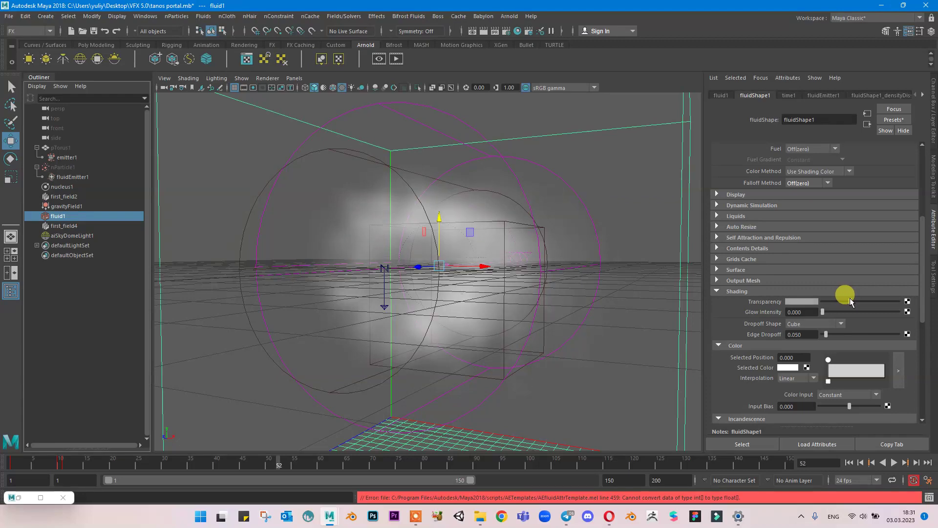
pyautogui.moveTo(509, 256)
pyautogui.keyDown('alt'); pyautogui.mouseDown()
pyautogui.moveTo(492, 251)
pyautogui.moveTo(513, 253)
pyautogui.mouseUp(); pyautogui.keyUp('alt')
pyautogui.scroll(-1, 779, 330)
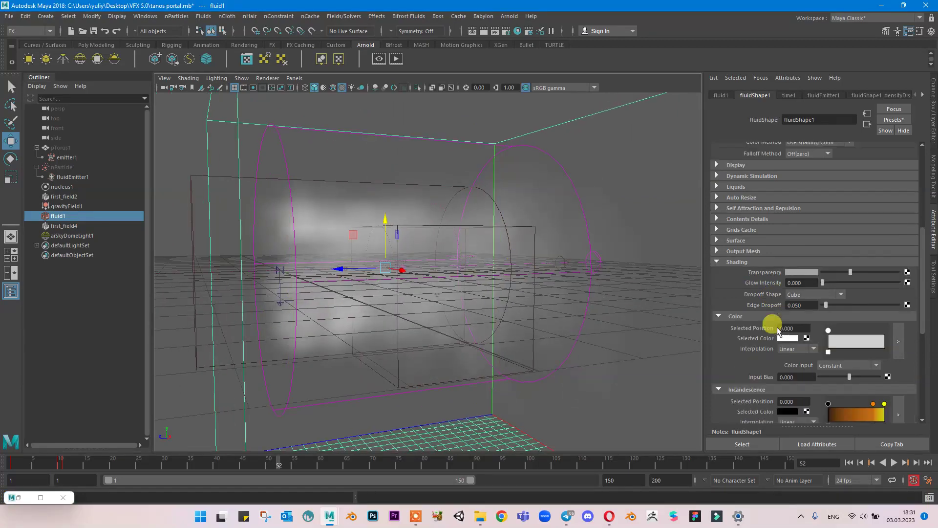
# Try a Selected Position of 0.2 for the first point of the fluid's Opacity graph and replay the simulation to frame 19.
pyautogui.scroll(-4, 779, 331)
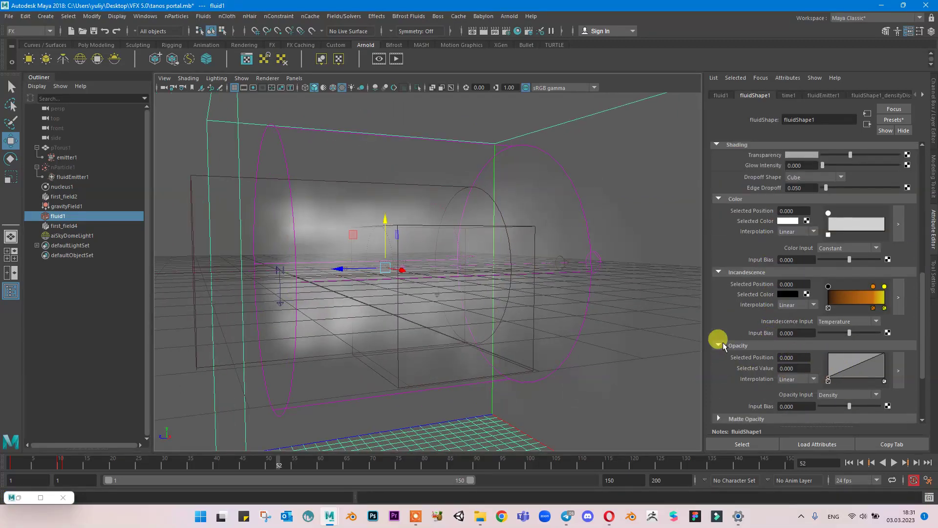
pyautogui.click(800, 358)
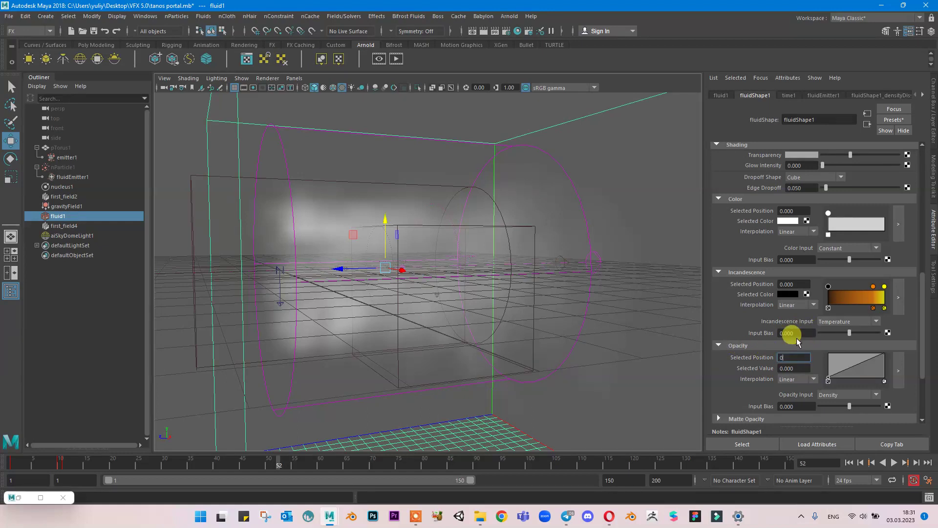
pyautogui.press('Return')
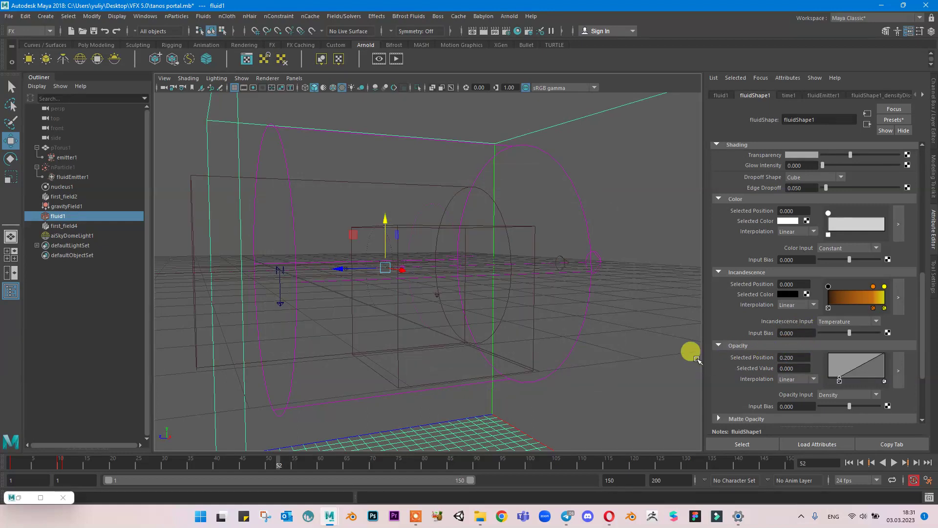
pyautogui.click(849, 462)
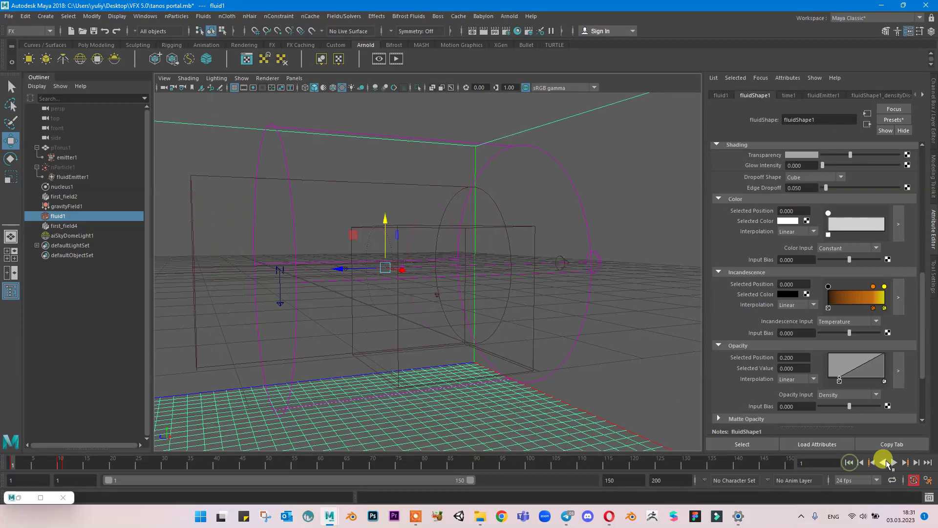
pyautogui.click(894, 462)
pyautogui.click(894, 462)
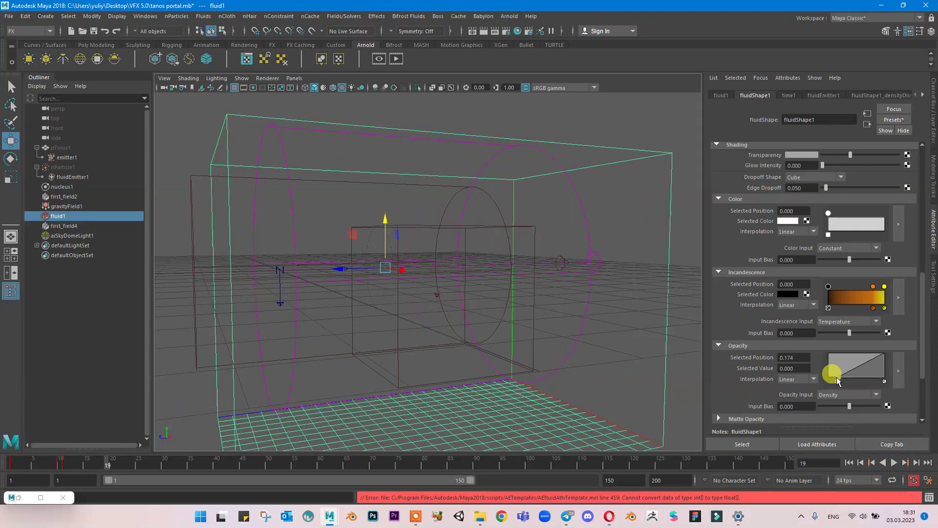
# Move the first point of the Opacity graph to position 0.070 and set the Opacity Input Bias to 0.15.
pyautogui.moveTo(835, 380); pyautogui.dragTo(832, 380)
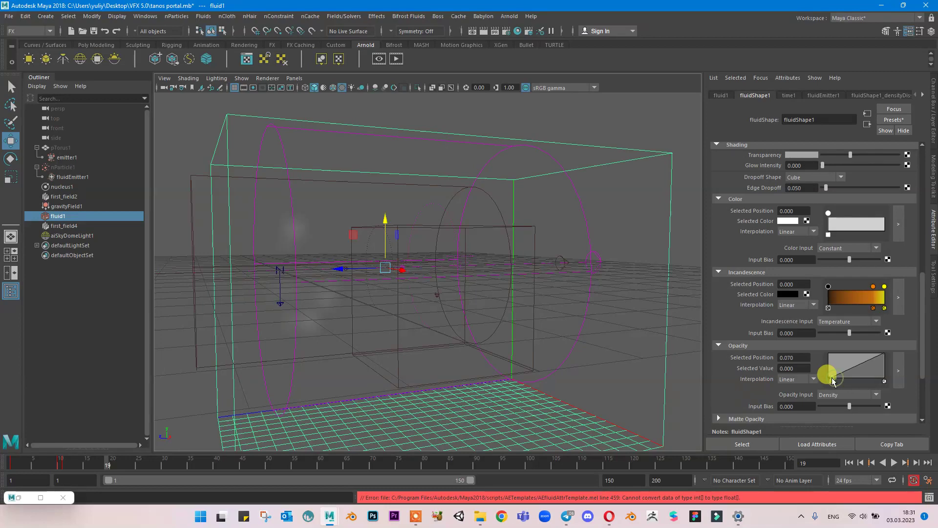
pyautogui.press('f')
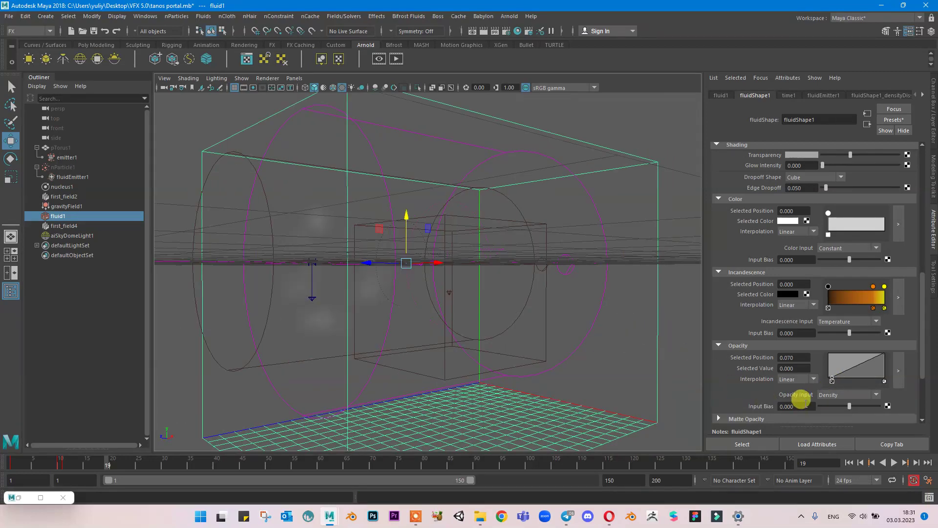
pyautogui.click(804, 405)
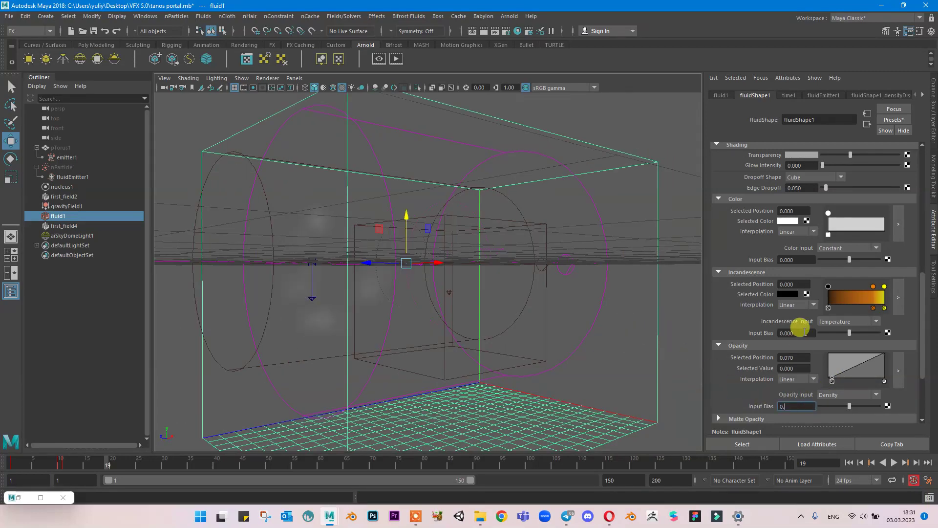
pyautogui.write('0.15')
pyautogui.press('Return')
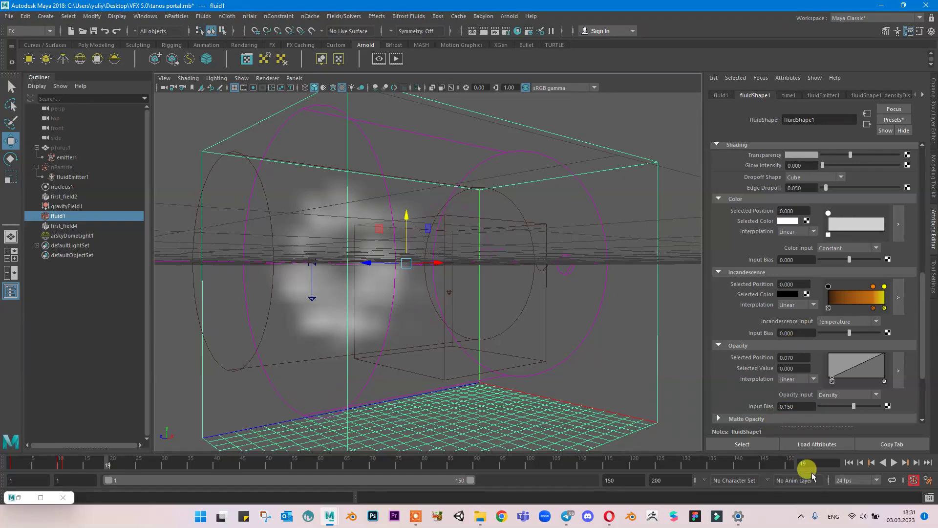
# Replay the simulation from the first frame to frame 49 and examine the smoke from a raised angle.
pyautogui.click(849, 462)
pyautogui.click(894, 462)
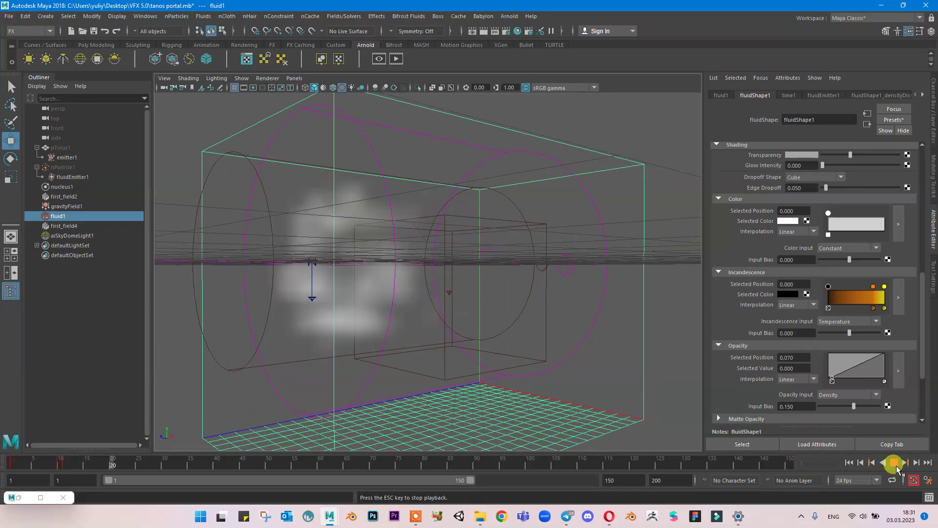
pyautogui.click(894, 463)
pyautogui.click(484, 260)
pyautogui.keyDown('alt'); pyautogui.moveTo(491, 269); pyautogui.dragTo(528, 266); pyautogui.keyUp('alt')
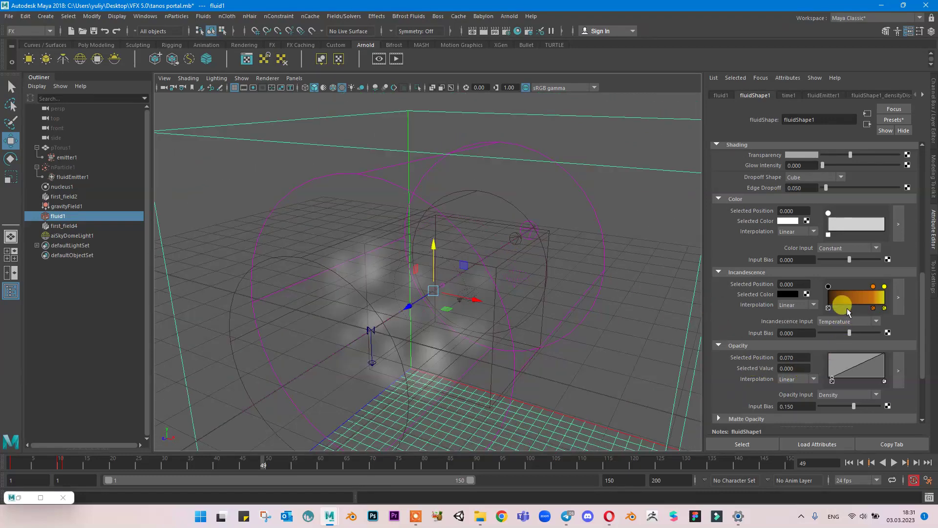
# Lower the fluid's Transparency to near black and replay the simulation from the first frame to frame 49.
pyautogui.moveTo(847, 156); pyautogui.dragTo(828, 156)
pyautogui.click(849, 463)
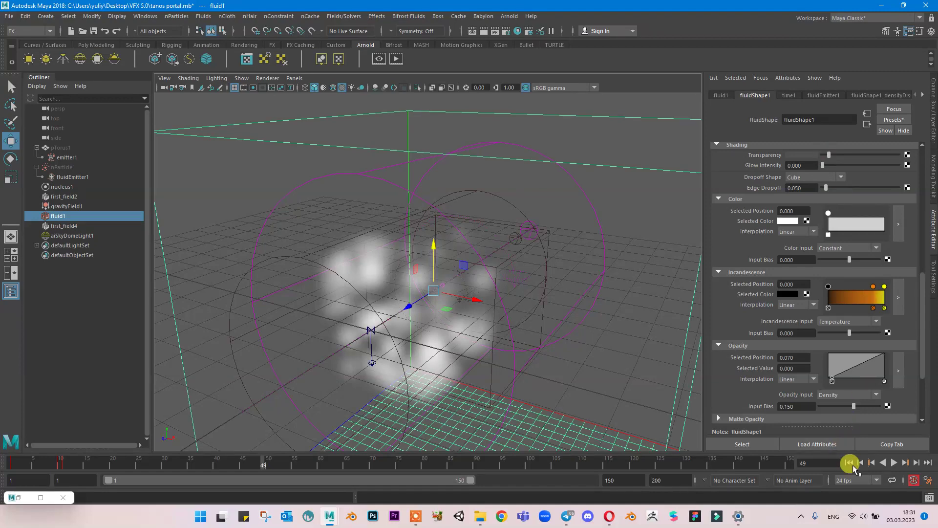
pyautogui.click(894, 462)
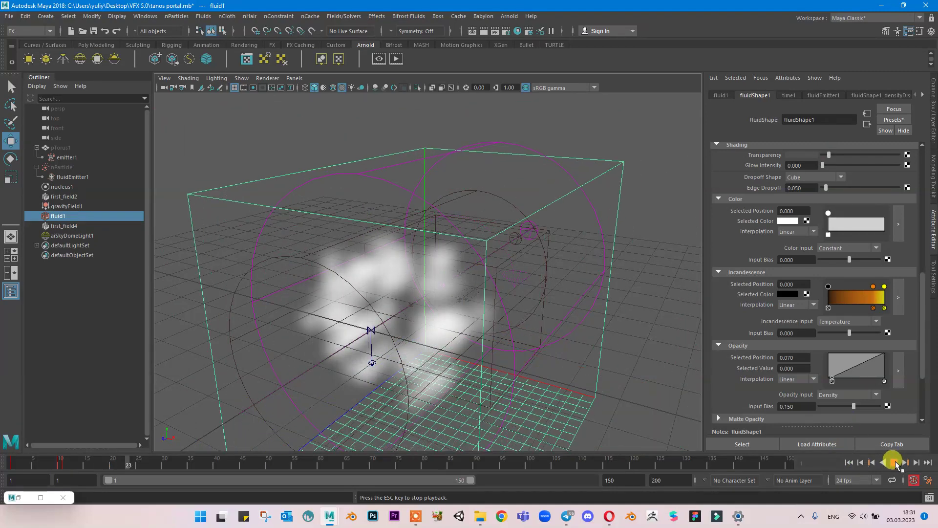
# Add two Opacity graph points, at position 0.348 with value 0.22 and position 0.704 with value 0.66, and replay to frame 55.
pyautogui.click(853, 366)
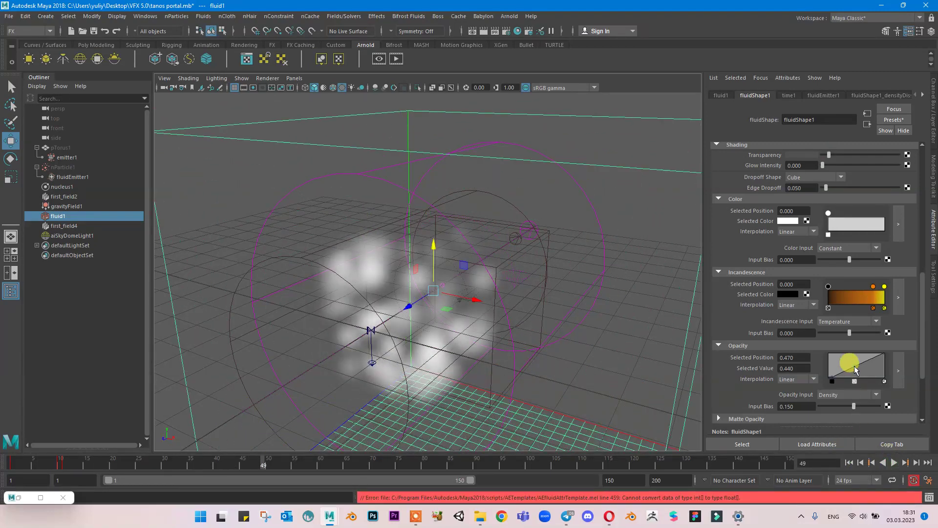
pyautogui.moveTo(849, 375); pyautogui.dragTo(868, 367)
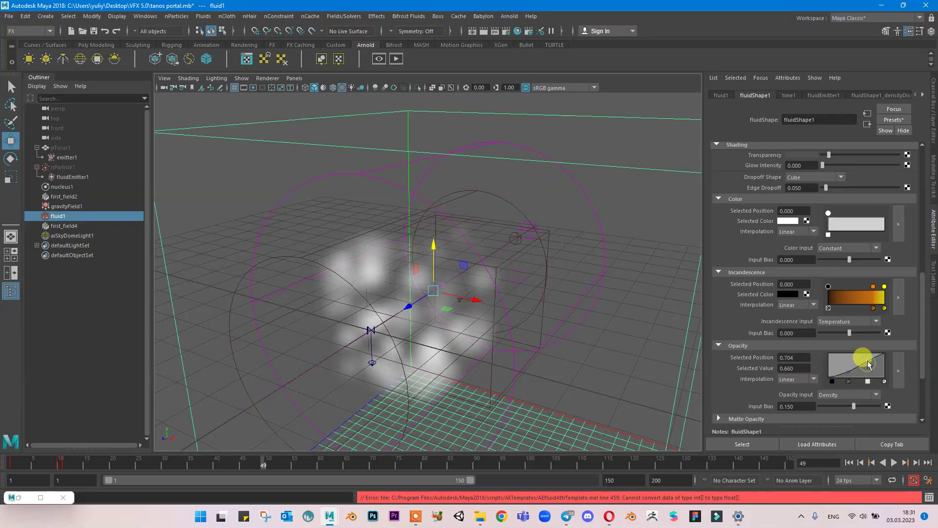
pyautogui.click(849, 463)
pyautogui.click(894, 462)
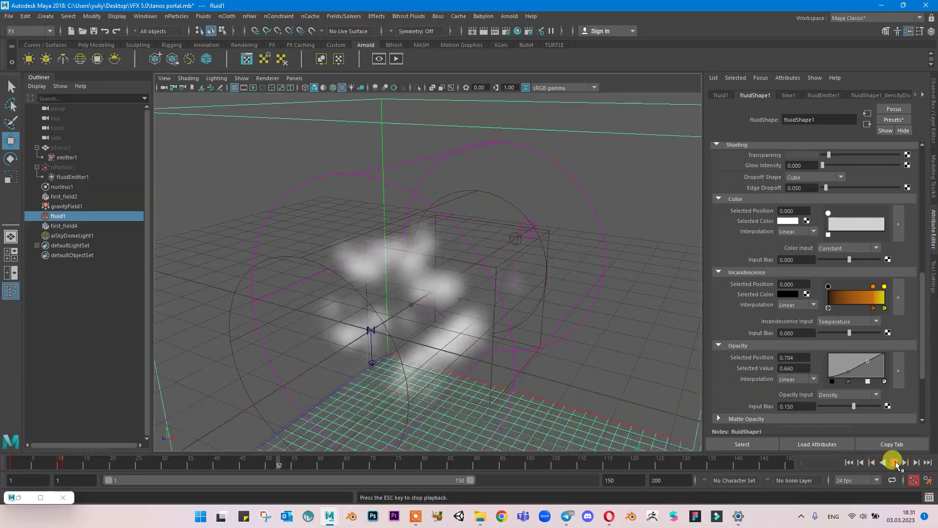
pyautogui.click(896, 463)
# Try Temperature and Constant as the fluid's Opacity Input, and return it to Density.
pyautogui.click(833, 395)
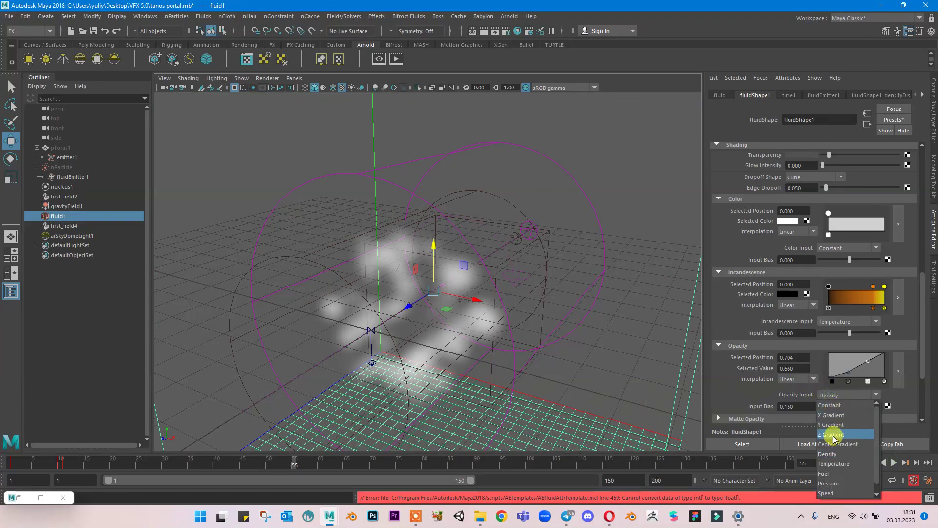
pyautogui.click(824, 457)
pyautogui.click(832, 395)
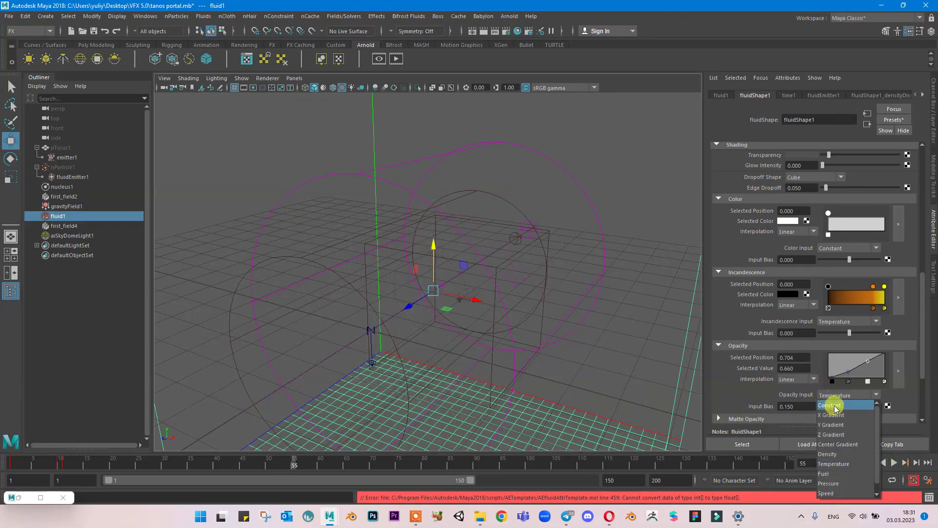
pyautogui.click(834, 405)
pyautogui.click(833, 397)
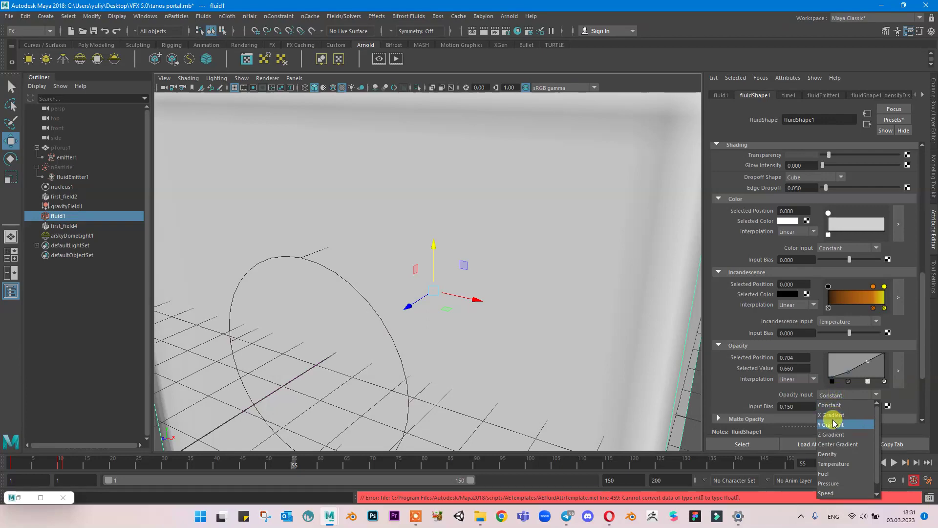
pyautogui.click(834, 456)
pyautogui.press('f')
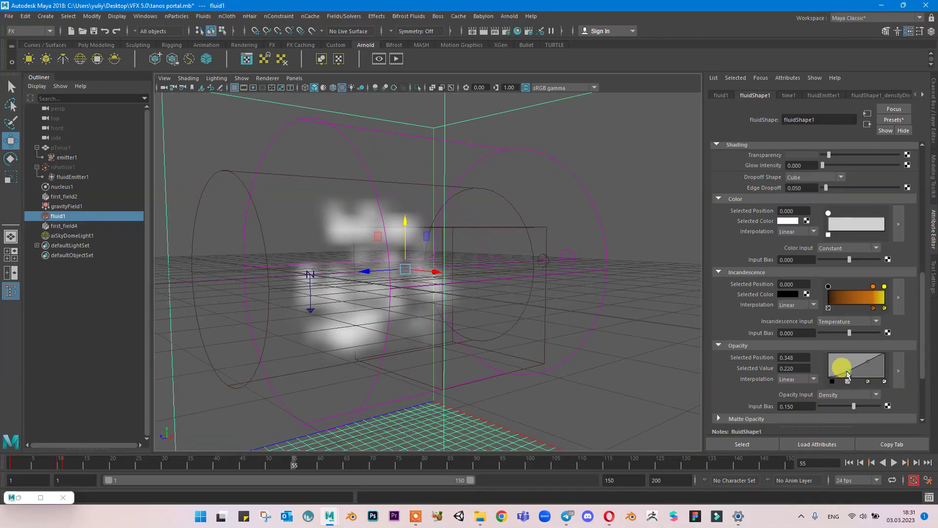
# Move the first Opacity graph point to the graph's start and the second to about 0.27 with value 0.14, and replay to frame 38.
pyautogui.moveTo(845, 375); pyautogui.dragTo(825, 382)
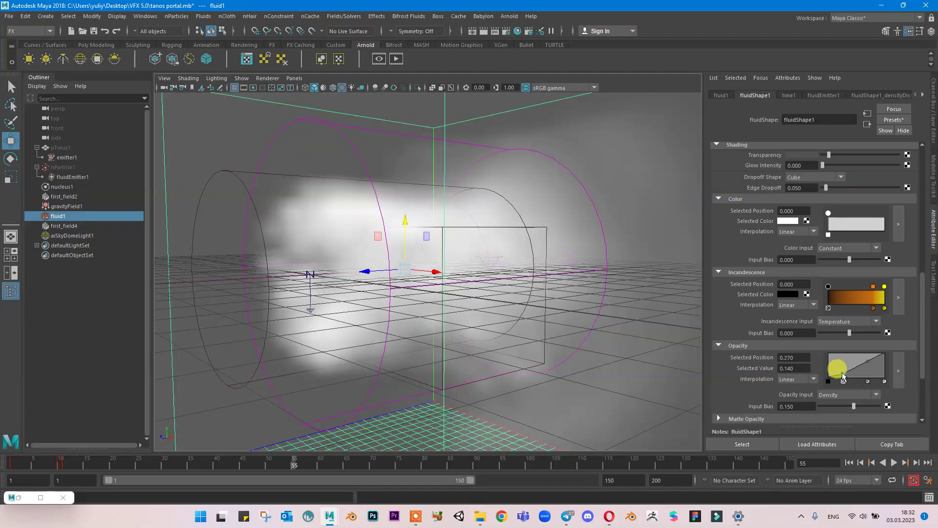
pyautogui.moveTo(843, 375); pyautogui.dragTo(851, 372)
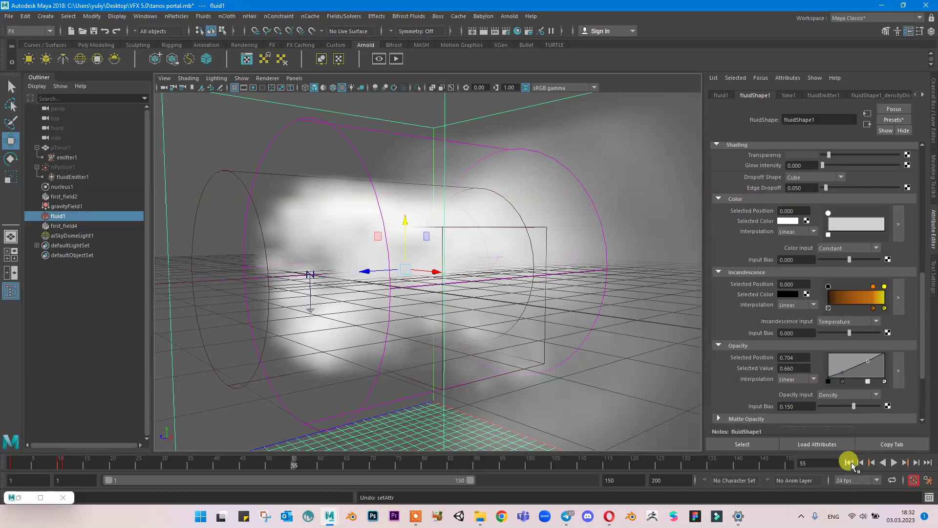
pyautogui.click(849, 462)
pyautogui.click(894, 462)
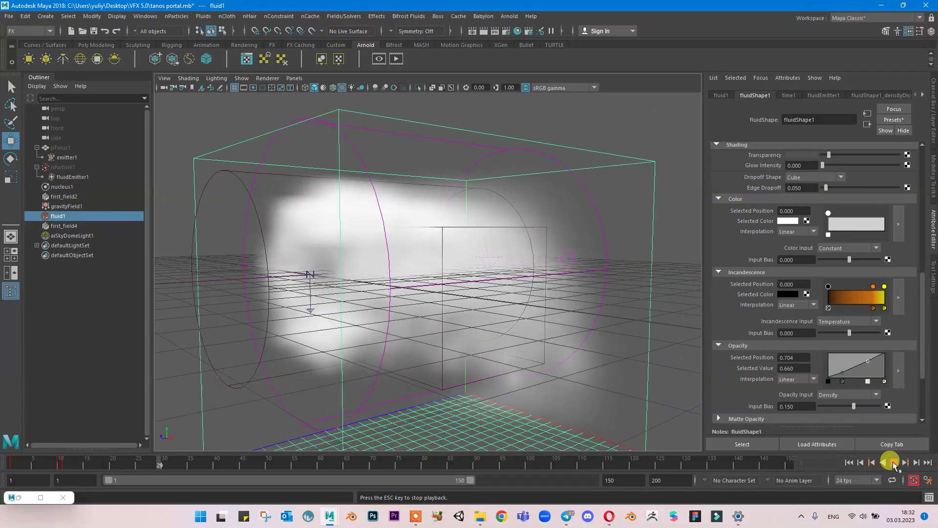
pyautogui.click(894, 463)
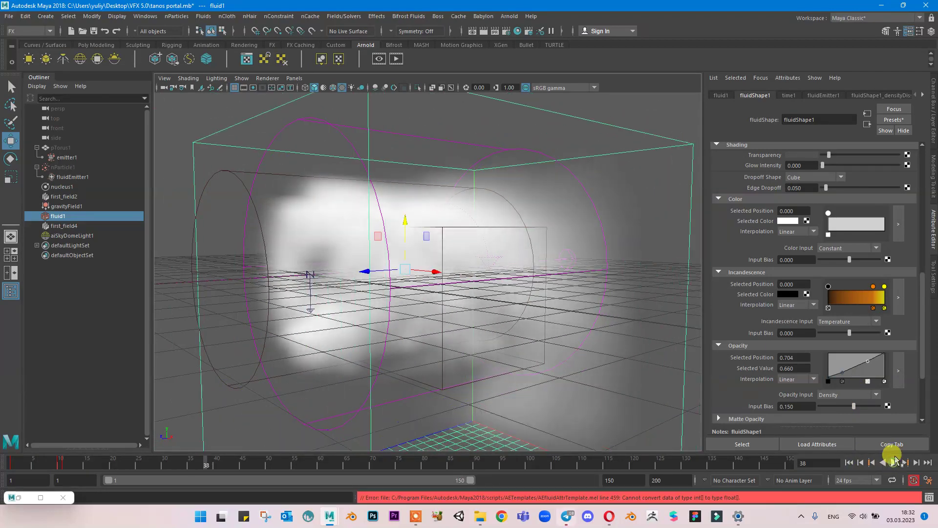
# Shift the first Opacity graph point to position 0.026, replay the simulation to frame 36 and inspect the smoke from another angle.
pyautogui.click(833, 382)
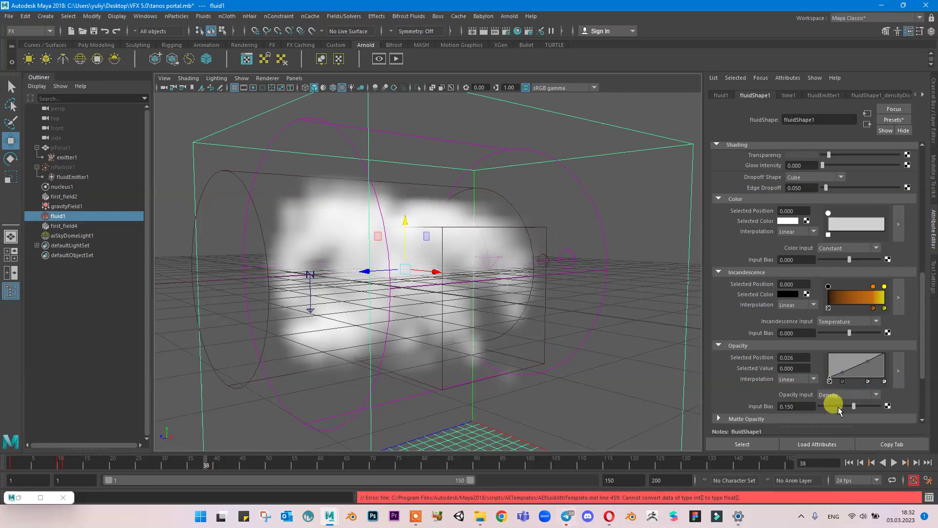
pyautogui.click(849, 462)
pyautogui.click(894, 462)
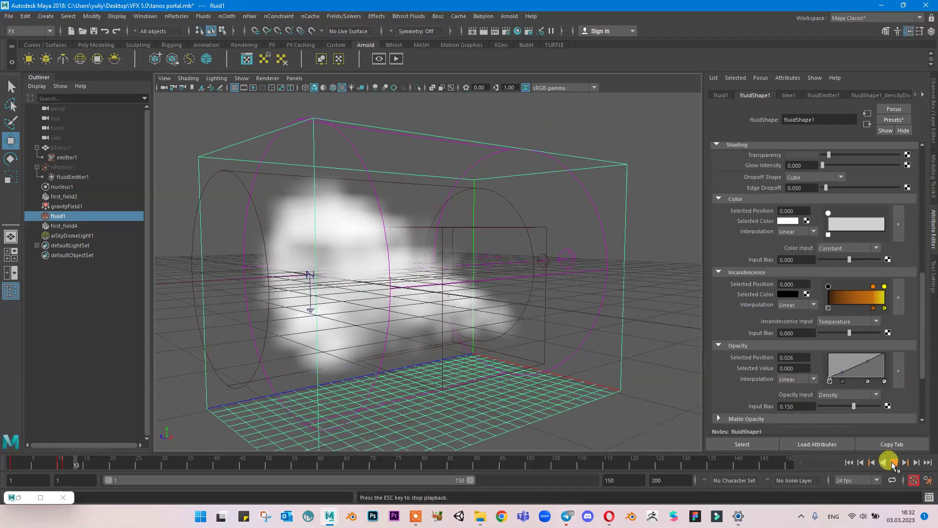
pyautogui.click(894, 463)
pyautogui.keyDown('alt'); pyautogui.moveTo(570, 266); pyautogui.dragTo(471, 293, button='right'); pyautogui.keyUp('alt')
pyautogui.keyDown('alt'); pyautogui.moveTo(471, 294); pyautogui.dragTo(769, 345); pyautogui.keyUp('alt')
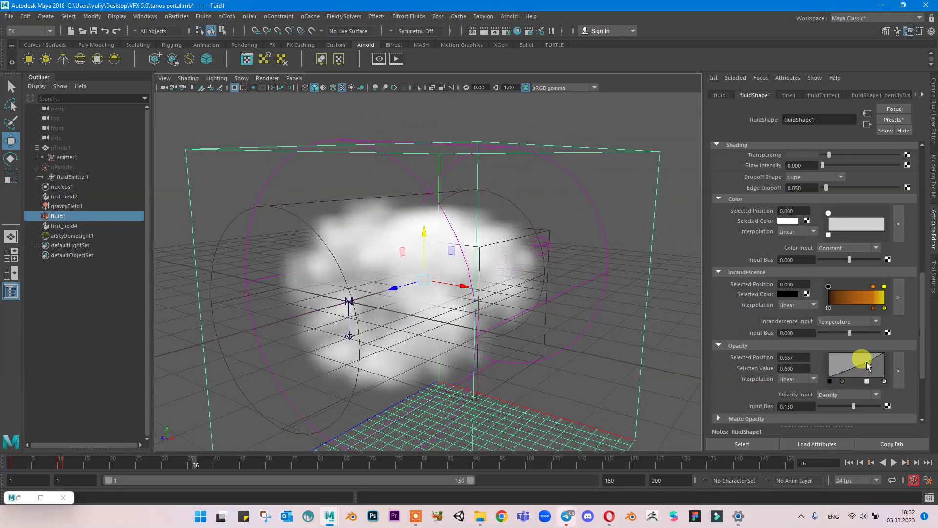
# Move the fluid's second Opacity graph point to position 0.252 with value 0.160, and replay the simulation to frame 44.
pyautogui.click(842, 374)
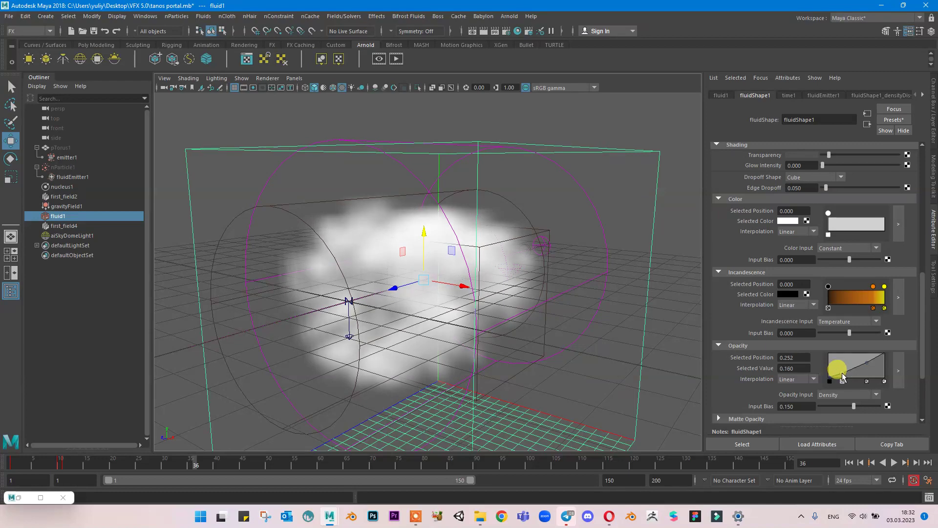
pyautogui.click(849, 462)
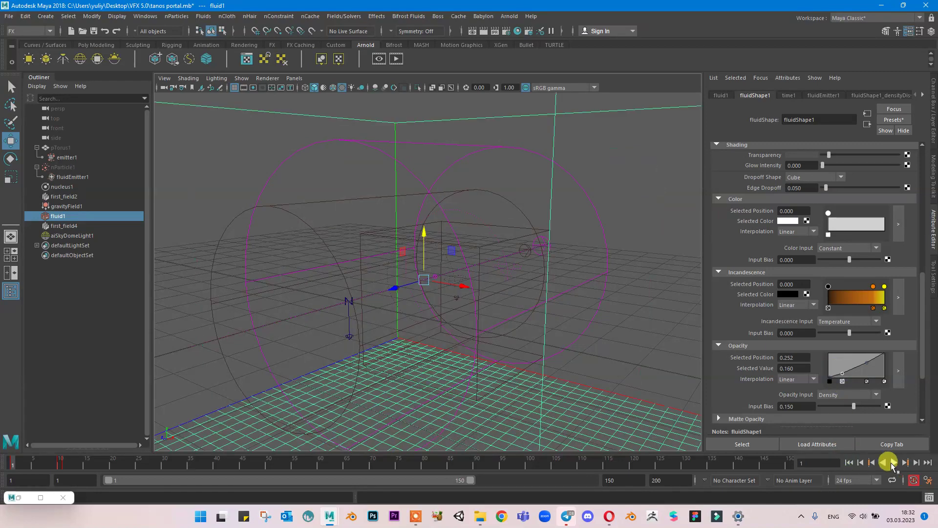
pyautogui.click(893, 463)
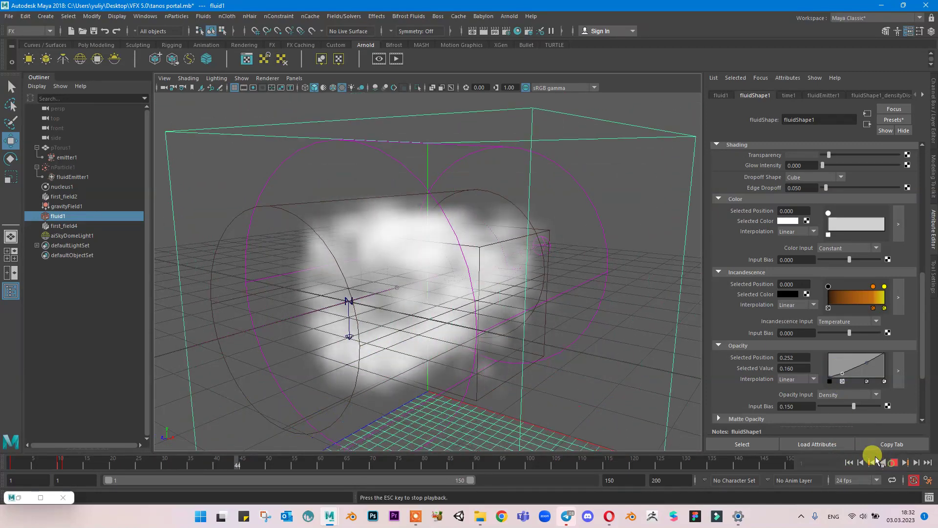
pyautogui.click(893, 463)
pyautogui.keyDown('alt'); pyautogui.moveTo(562, 289); pyautogui.dragTo(610, 318); pyautogui.keyUp('alt')
# Recolor the fluid's Color ramp from white to a dark bluish grey, with its point at position 0.409.
pyautogui.scroll(-4, 812, 329)
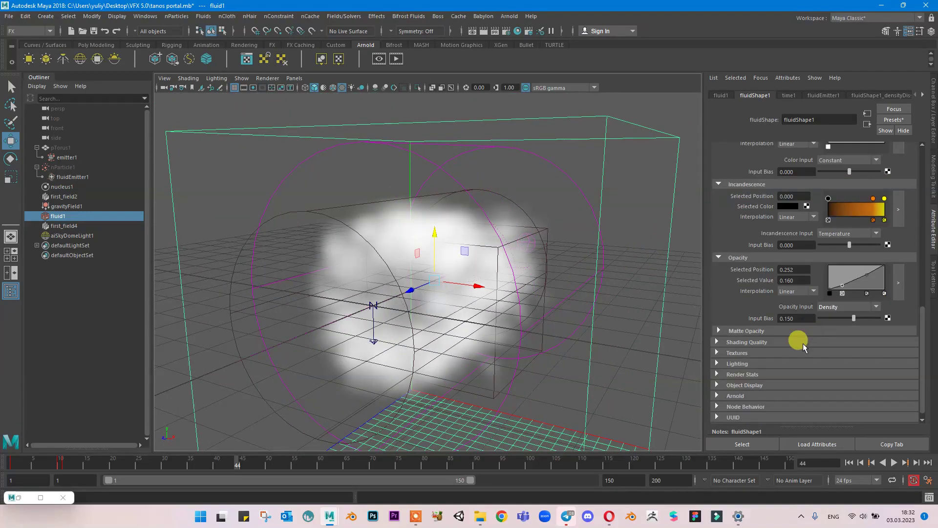
pyautogui.scroll(4, 763, 308)
pyautogui.scroll(3, 787, 274)
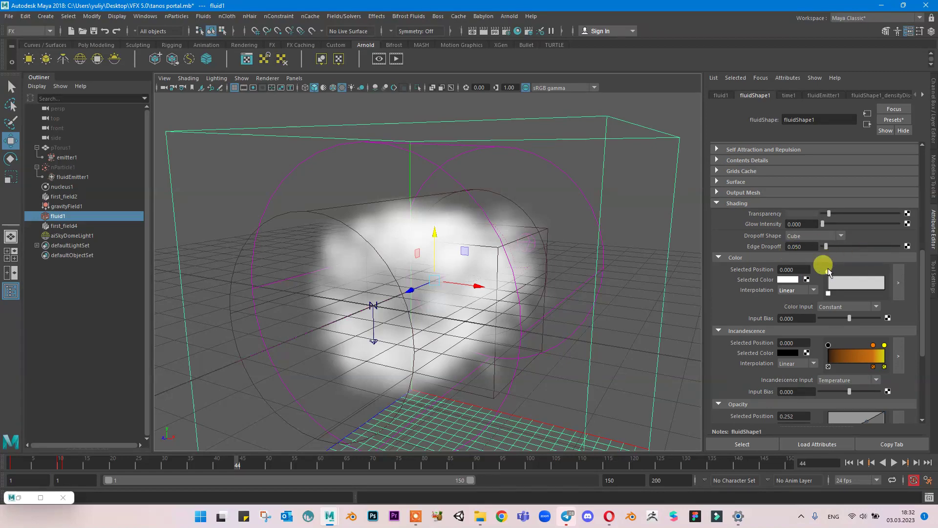
pyautogui.click(787, 280)
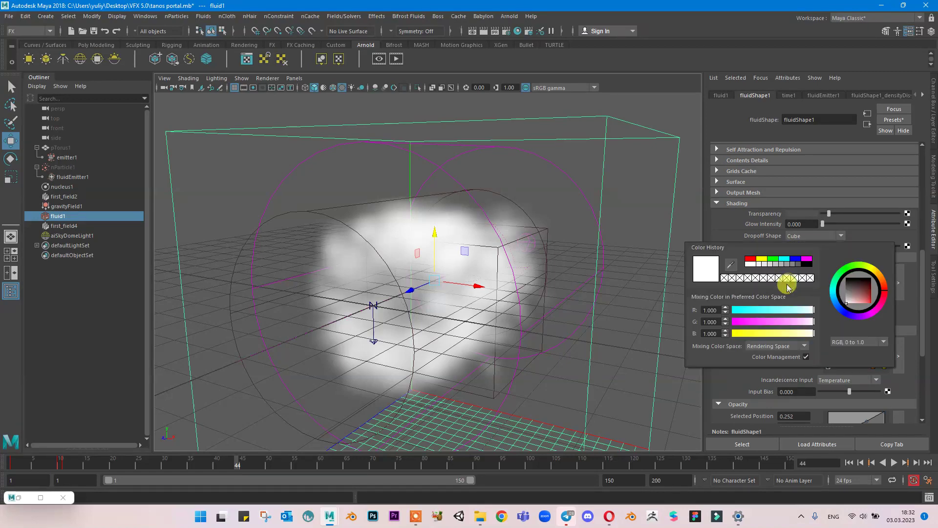
pyautogui.moveTo(848, 301)
pyautogui.mouseDown()
pyautogui.moveTo(852, 286)
pyautogui.moveTo(848, 292)
pyautogui.mouseUp()
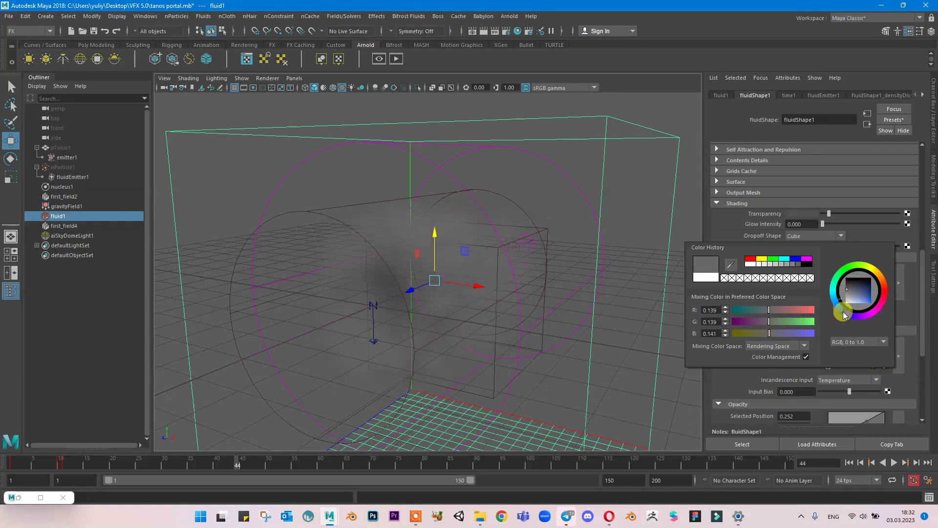
pyautogui.moveTo(851, 290); pyautogui.dragTo(852, 289)
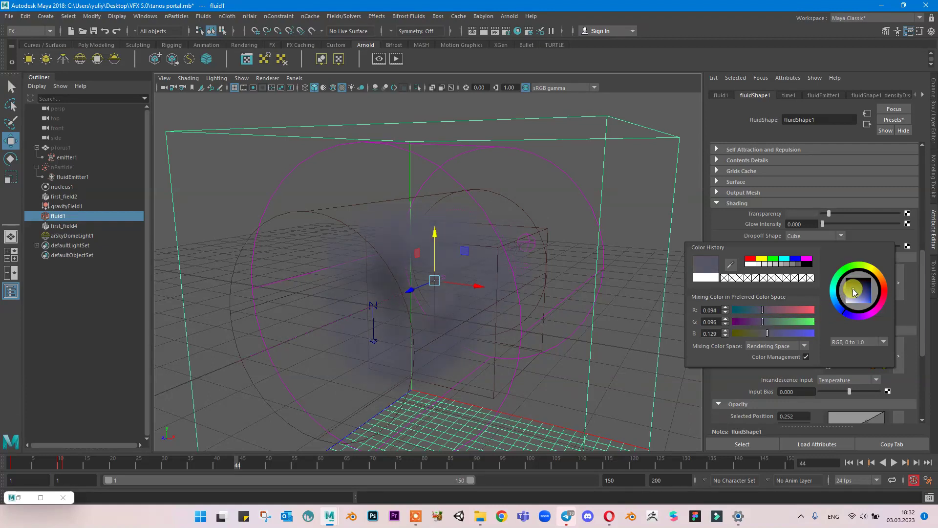
pyautogui.click(734, 236)
# Test-render frame 44 from the perspective camera with Maya Software, and close the render window.
pyautogui.click(510, 15)
pyautogui.click(526, 43)
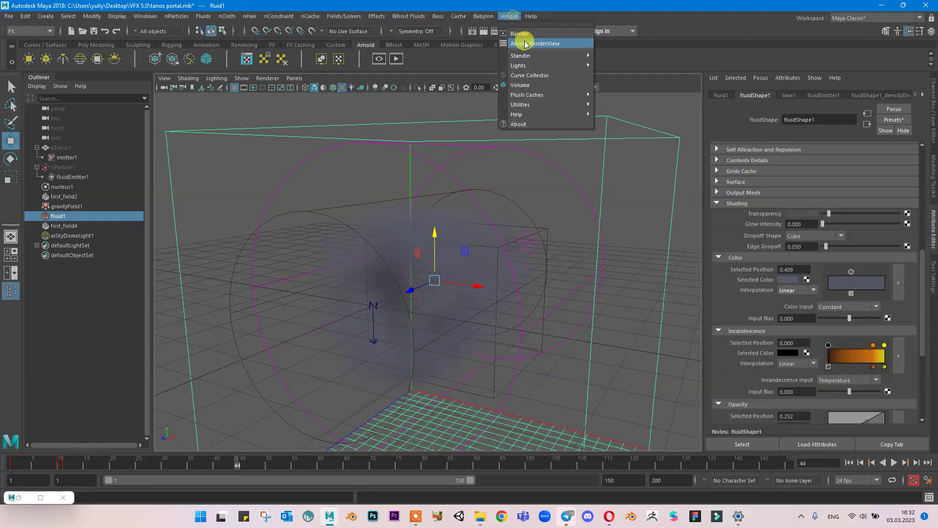
pyautogui.click(495, 4)
pyautogui.click(485, 32)
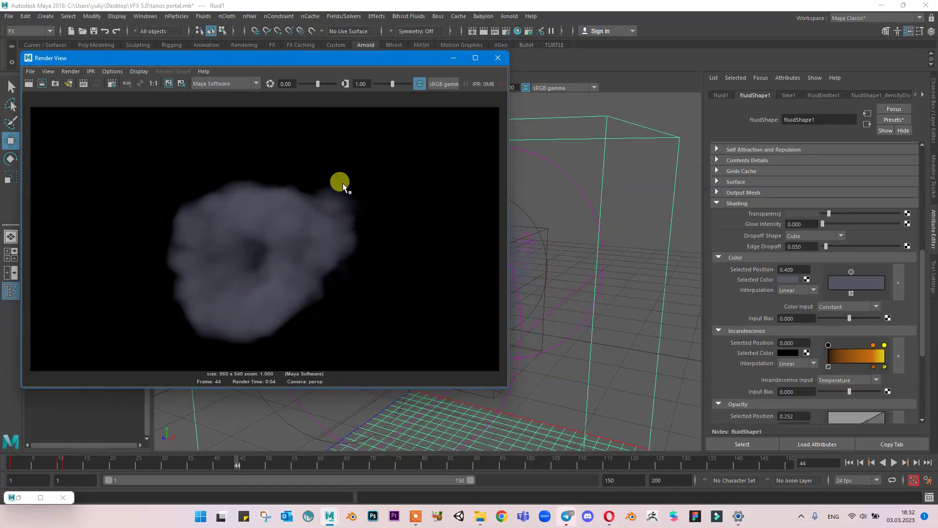
pyautogui.click(491, 62)
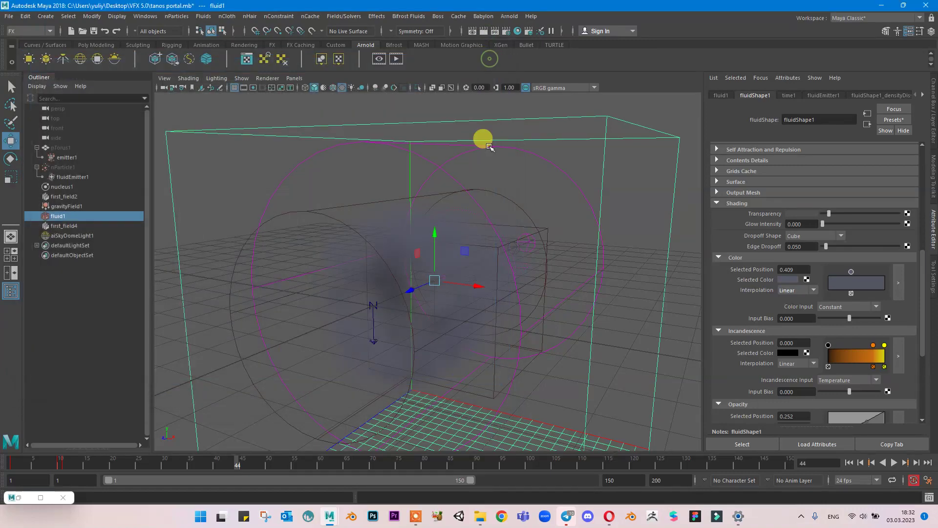
# Move the black Incandescence point to position 0.200 and recolor the orange point with the fluid's bluish grey.
pyautogui.keyDown('alt'); pyautogui.moveTo(444, 220); pyautogui.dragTo(675, 297); pyautogui.keyUp('alt')
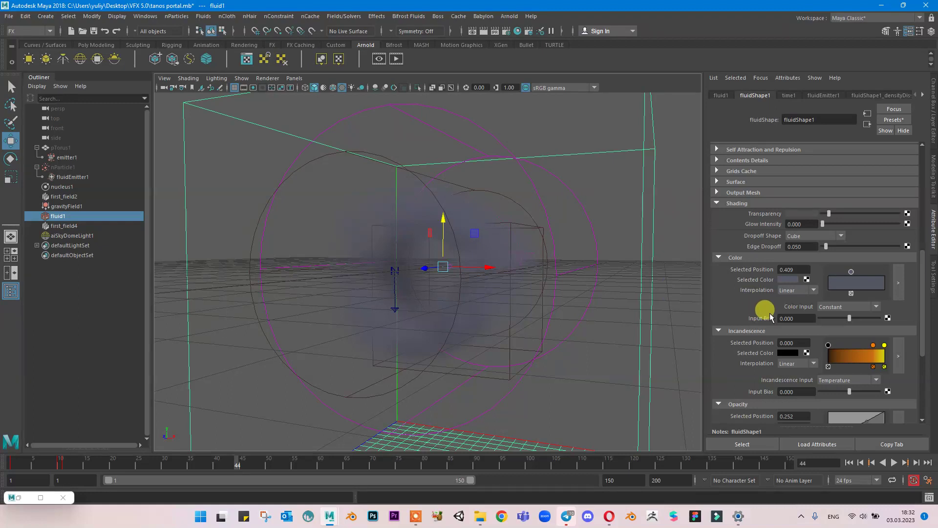
pyautogui.scroll(-2, 826, 318)
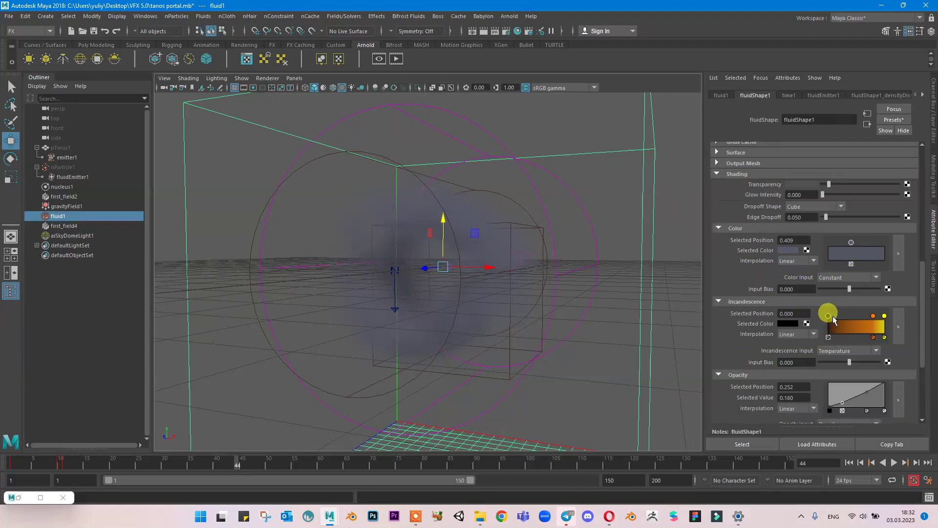
pyautogui.moveTo(826, 319); pyautogui.dragTo(838, 319)
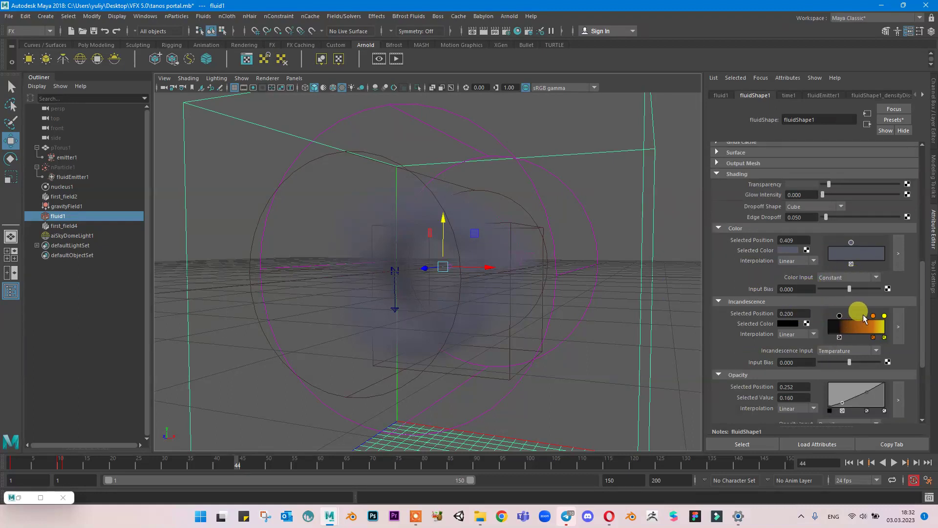
pyautogui.click(789, 323)
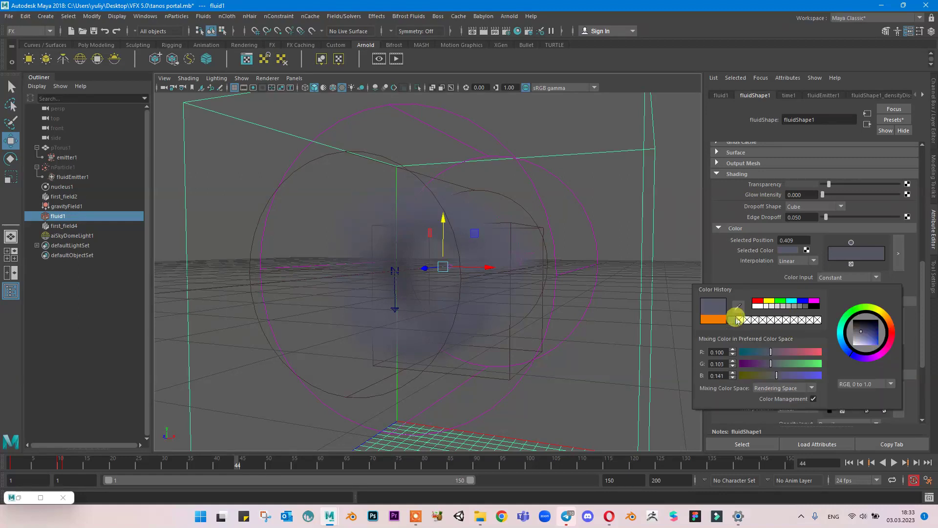
# Change the Incandescence ramp's end point at position 1.000 from yellow to a darker teal.
pyautogui.click(883, 316)
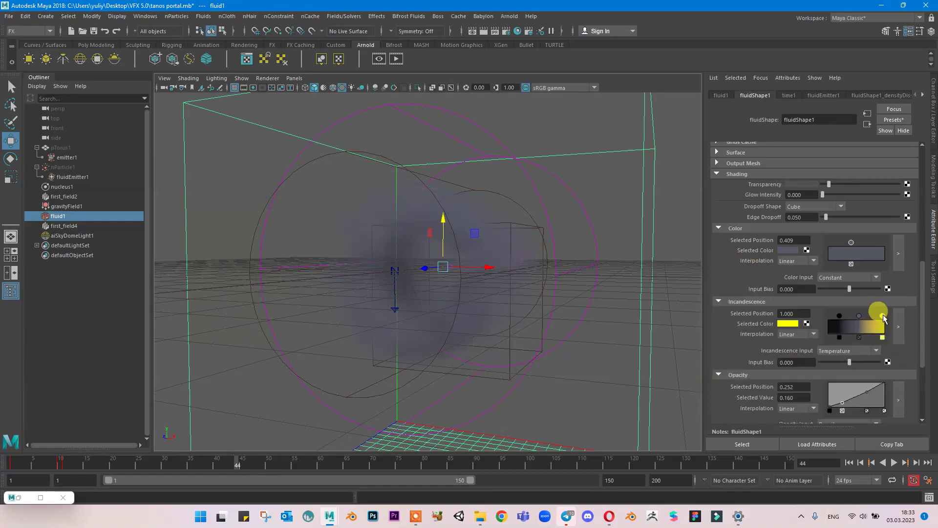
pyautogui.click(788, 323)
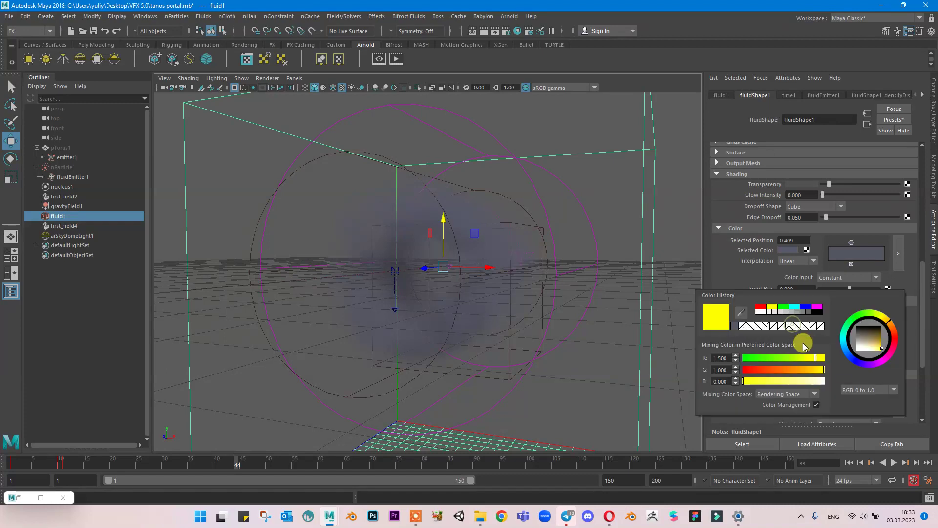
pyautogui.click(795, 307)
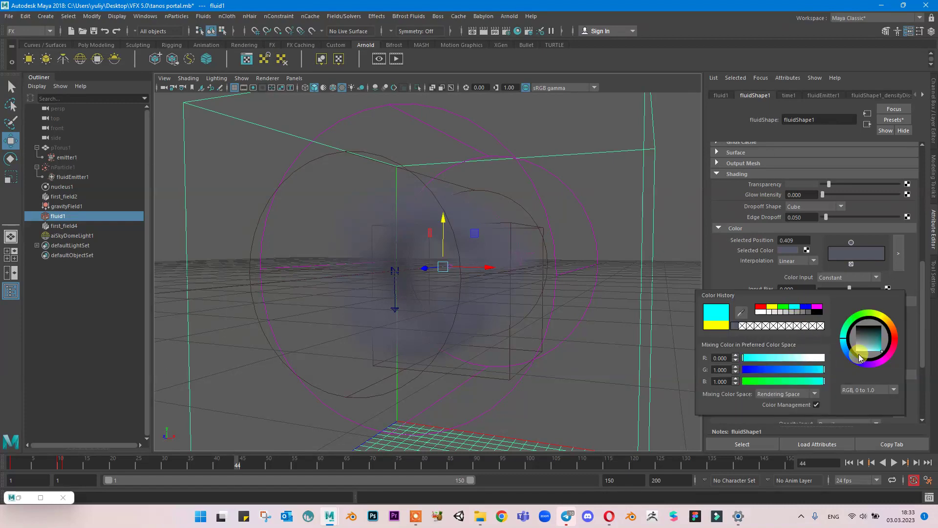
pyautogui.click(880, 348)
pyautogui.moveTo(881, 350); pyautogui.dragTo(887, 342)
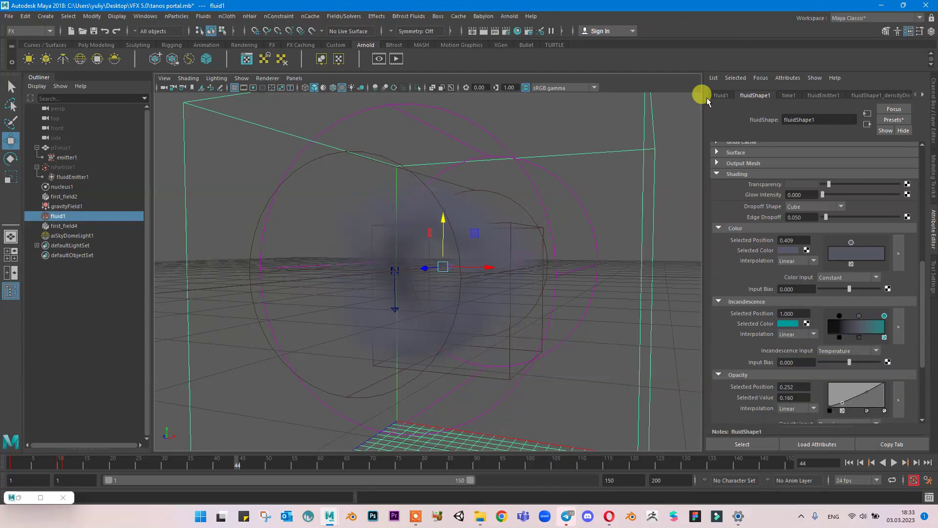
# Test-render frame 44 from the new angle, and set the Incandescence Input Bias to 0.210.
pyautogui.click(484, 31)
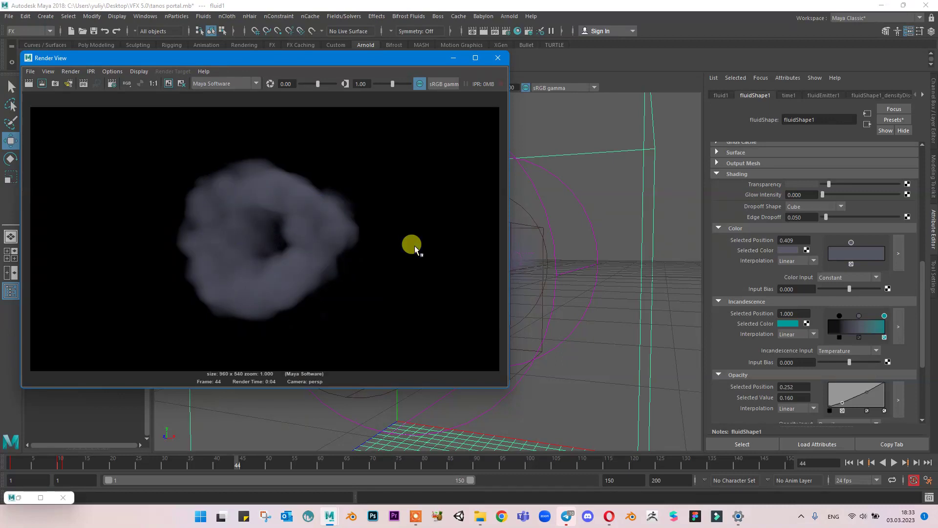
pyautogui.moveTo(848, 361); pyautogui.dragTo(853, 364)
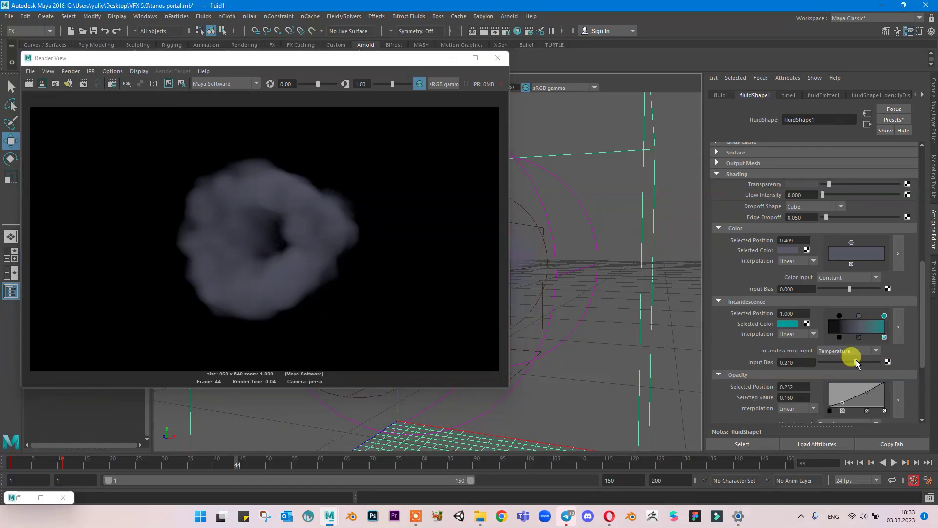
# Examine the fluid's transform and the fluid emitter's basic emitter settings, density, heat and fuel methods.
pyautogui.click(721, 95)
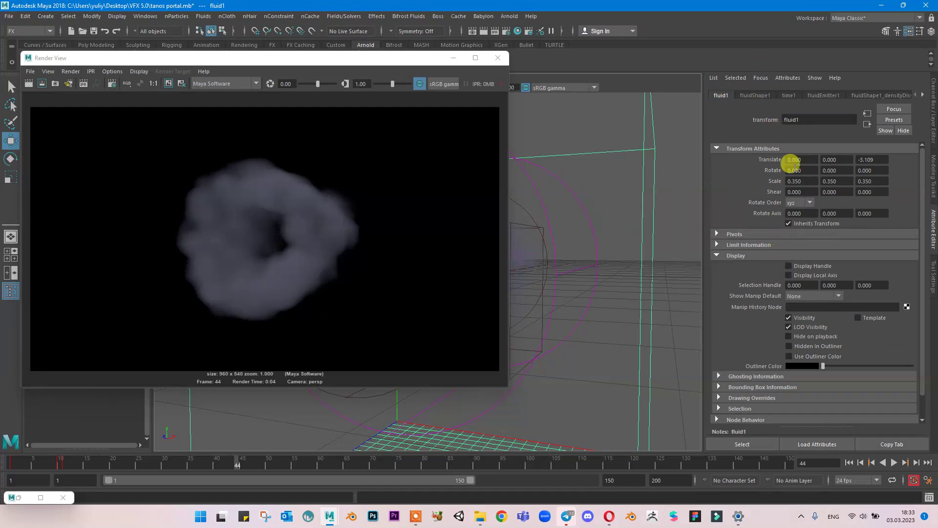
pyautogui.scroll(-1, 788, 247)
pyautogui.click(817, 96)
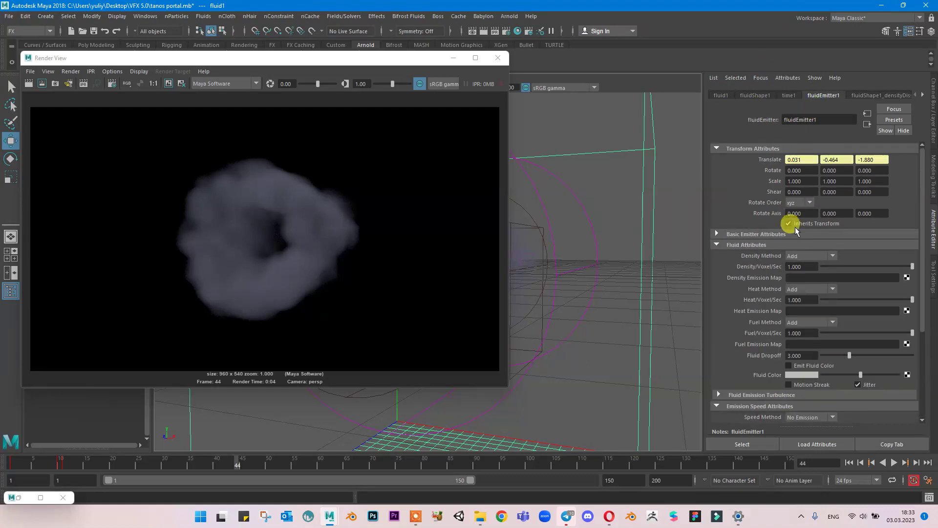
pyautogui.click(802, 322)
pyautogui.click(801, 321)
pyautogui.click(801, 319)
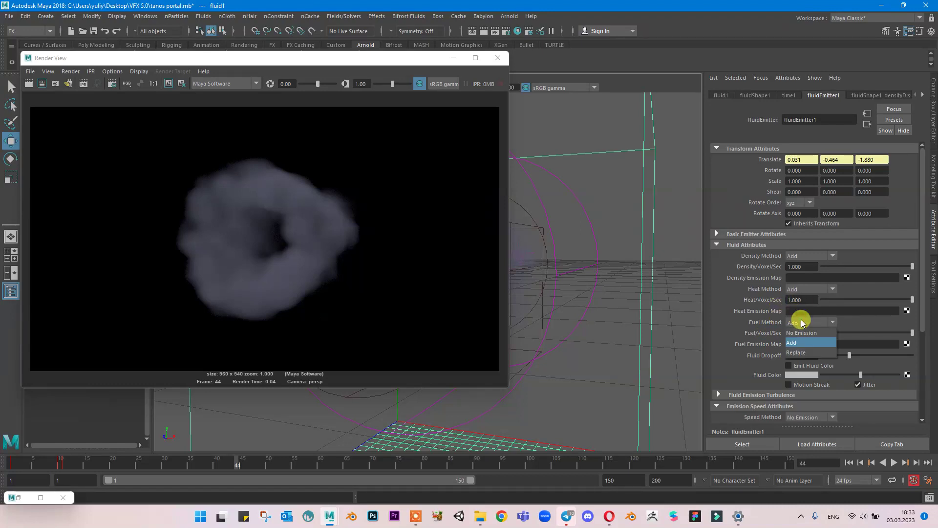
pyautogui.click(803, 322)
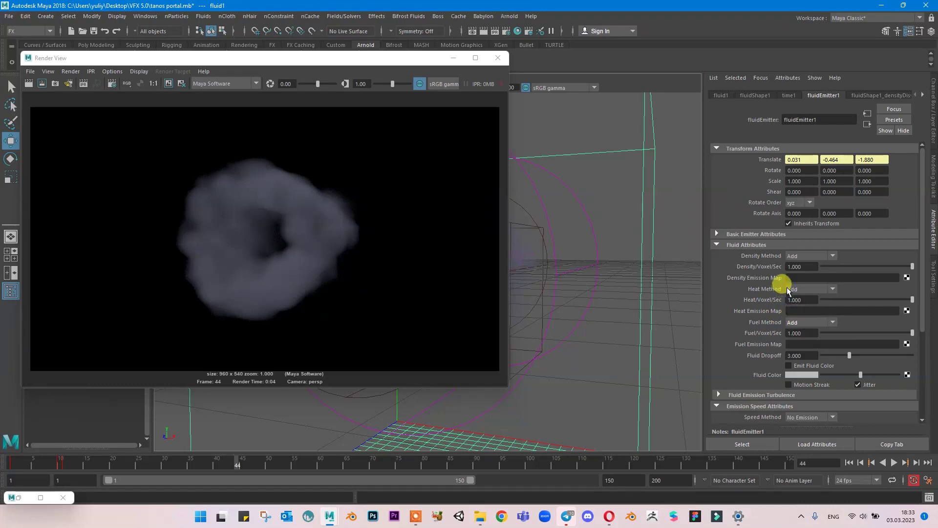
pyautogui.click(792, 258)
pyautogui.click(793, 258)
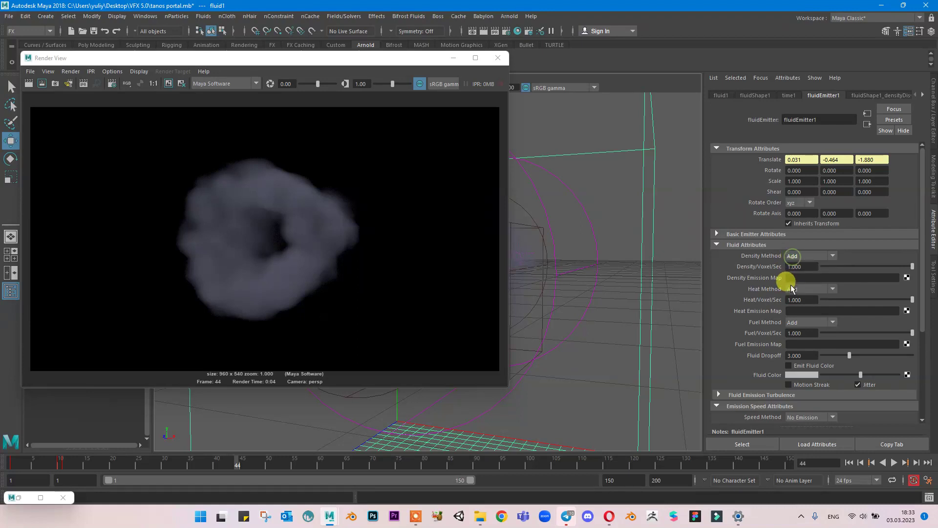
pyautogui.scroll(-2, 786, 333)
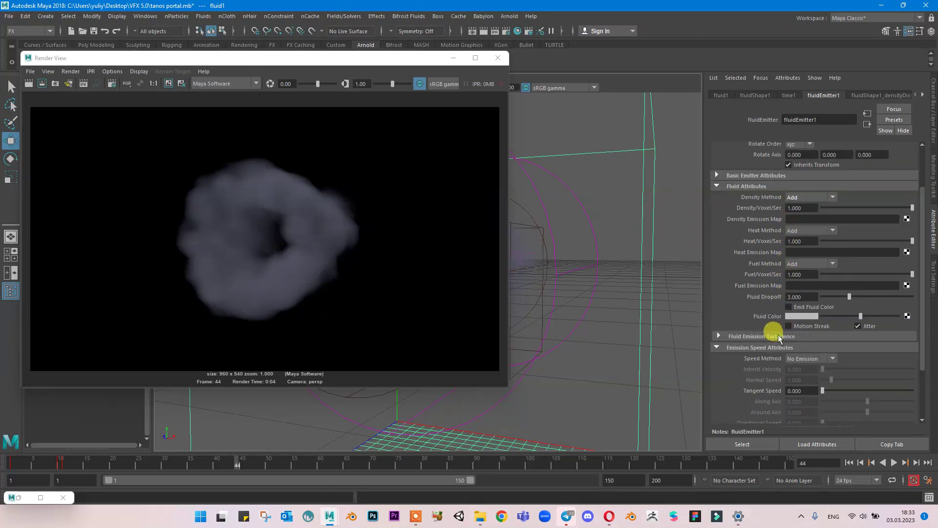
pyautogui.scroll(-2, 779, 318)
pyautogui.scroll(4, 768, 332)
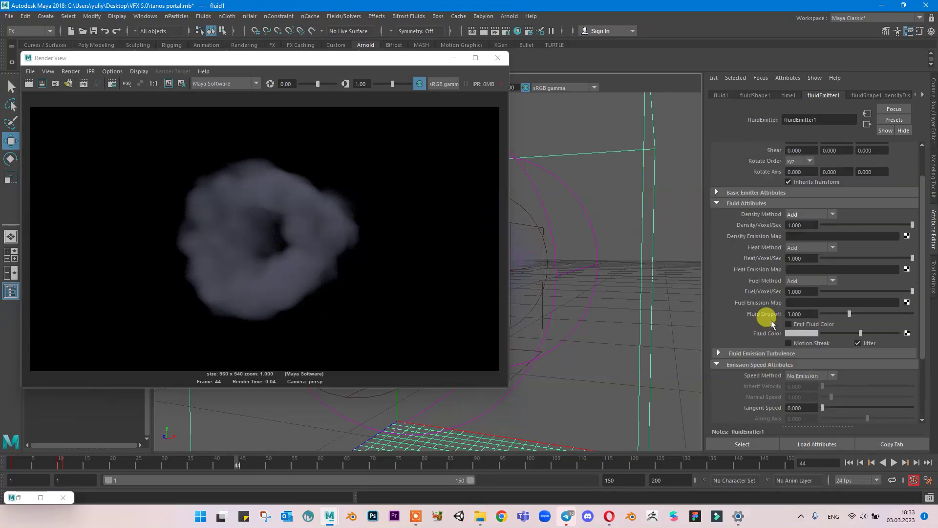
pyautogui.click(751, 235)
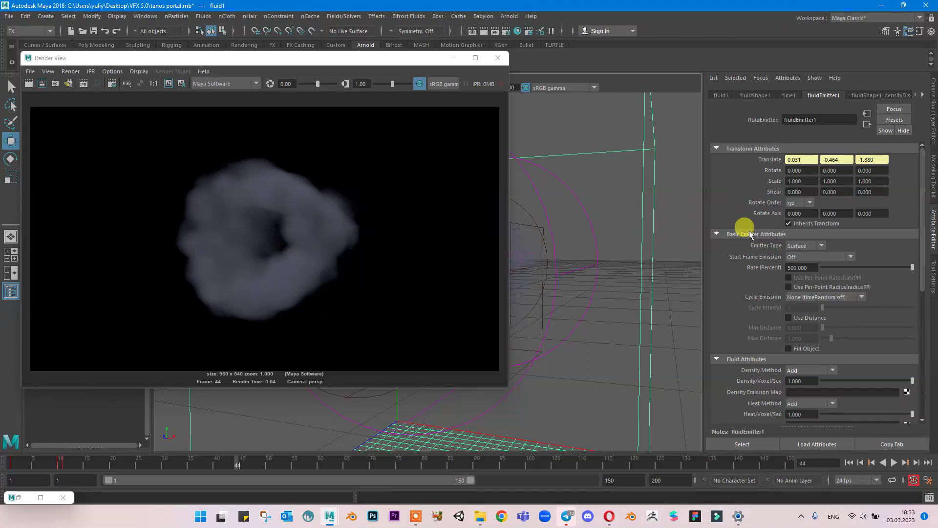
pyautogui.click(751, 234)
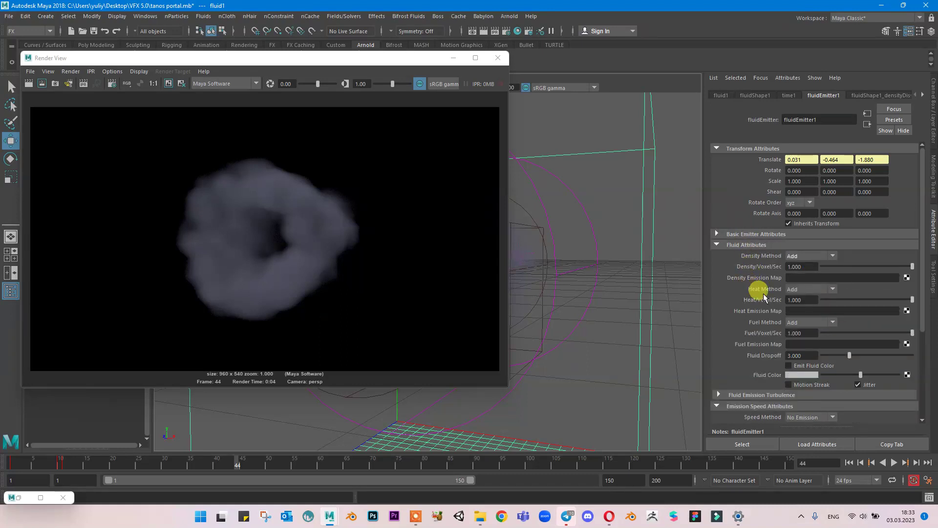
# Keep the emitter's Heat Method at Add, set Heat/Voxel/Sec to 3, and replay the simulation from the start to frame 15.
pyautogui.click(805, 289)
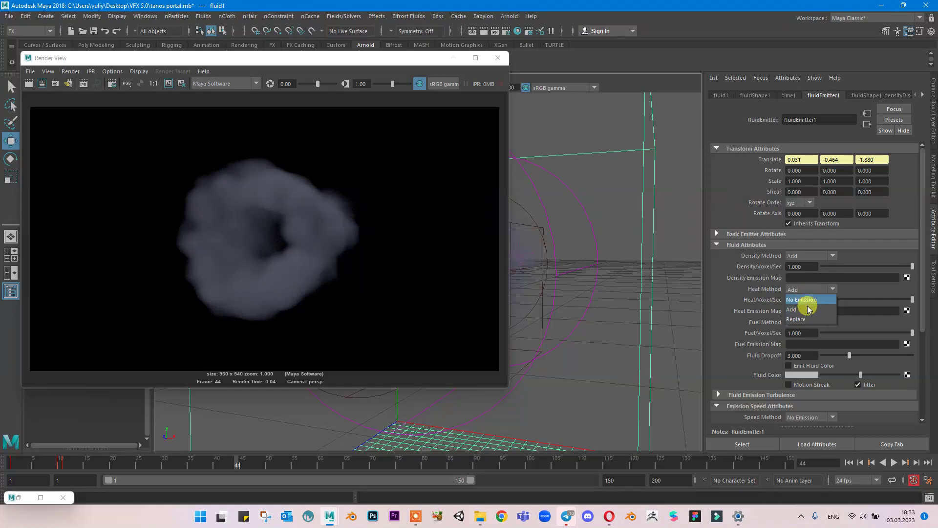
pyautogui.click(802, 310)
pyautogui.click(807, 299)
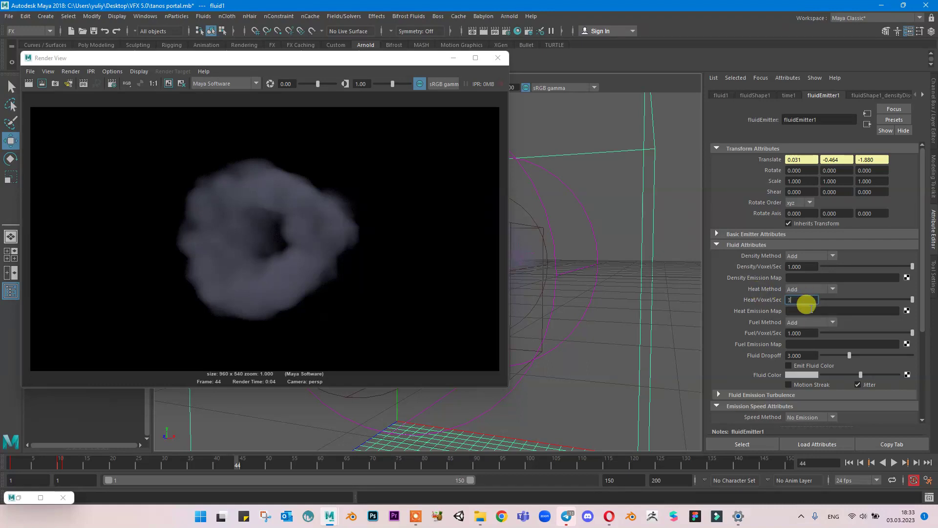
pyautogui.write('3')
pyautogui.press('Return')
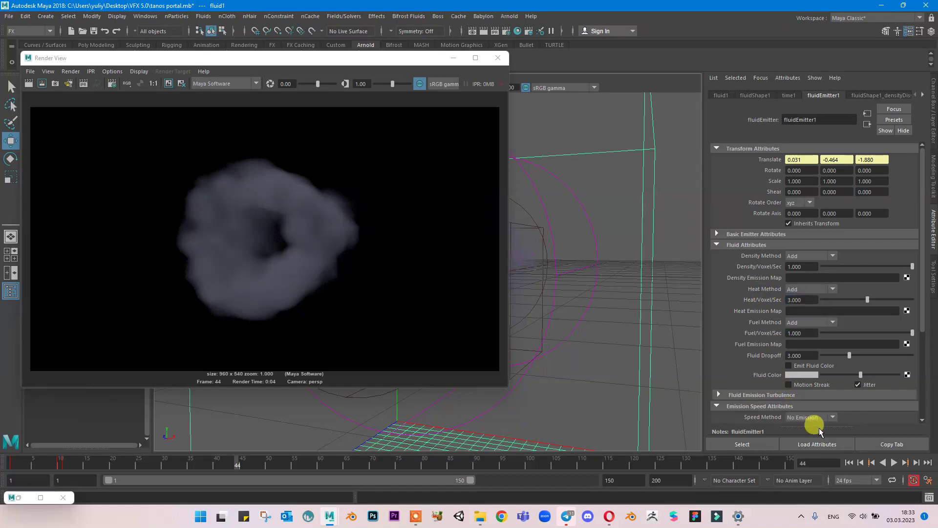
pyautogui.click(850, 463)
pyautogui.click(893, 462)
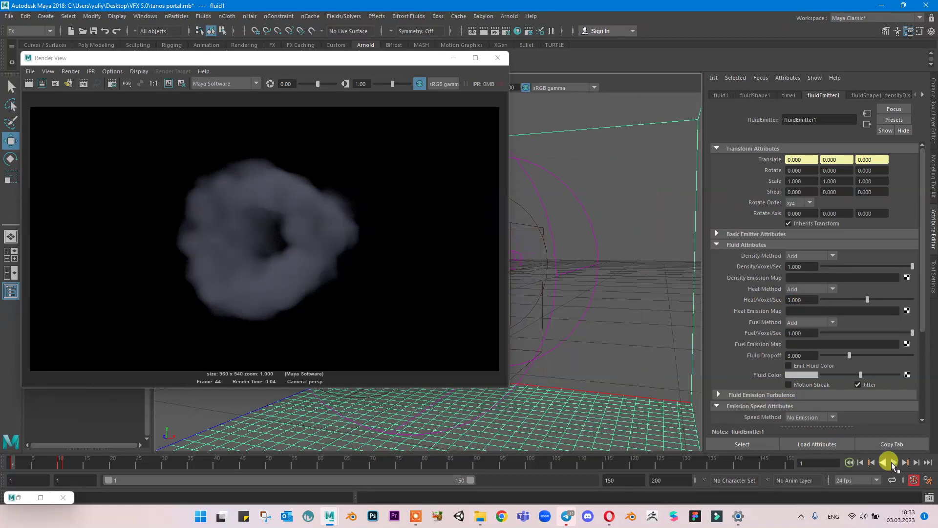
pyautogui.click(503, 151)
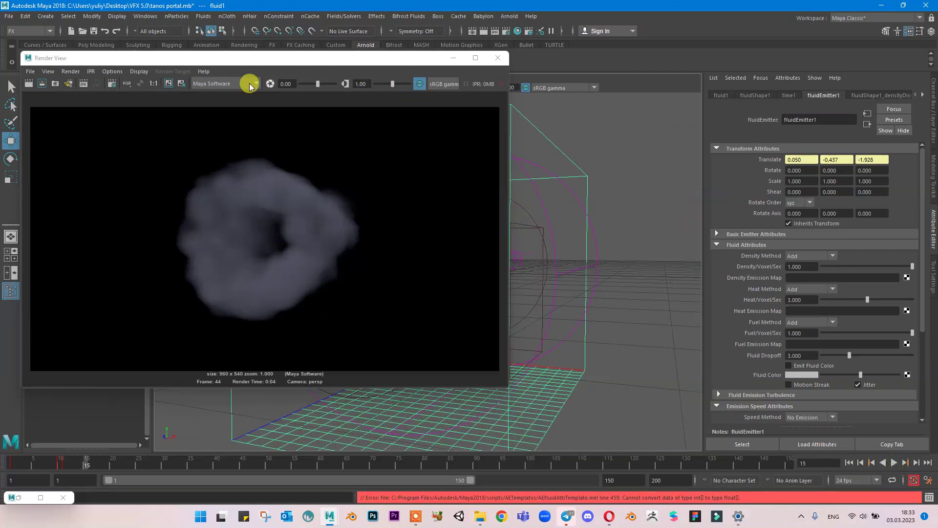
# Set the fluid's Incandescence Input to Z Gradient, test-rendering the region at frame 15 before and after the change.
pyautogui.click(43, 84)
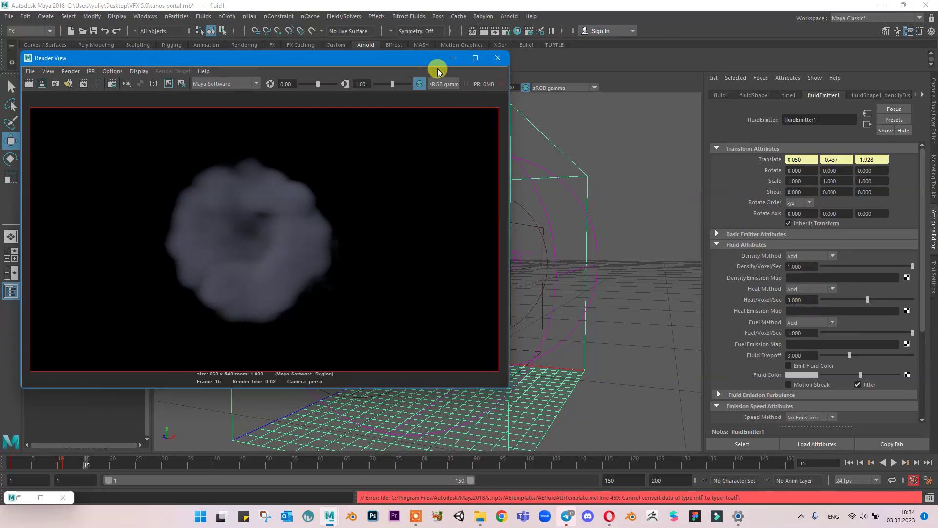
pyautogui.click(755, 96)
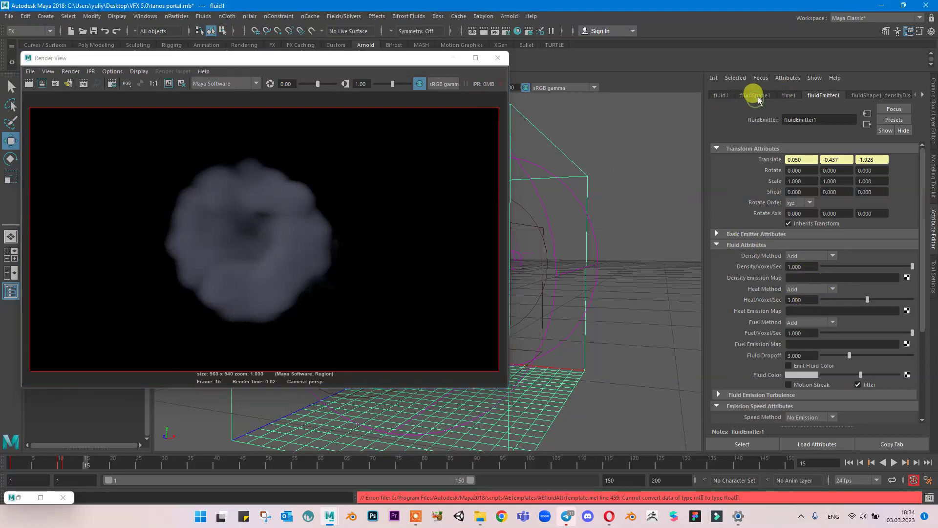
pyautogui.click(843, 352)
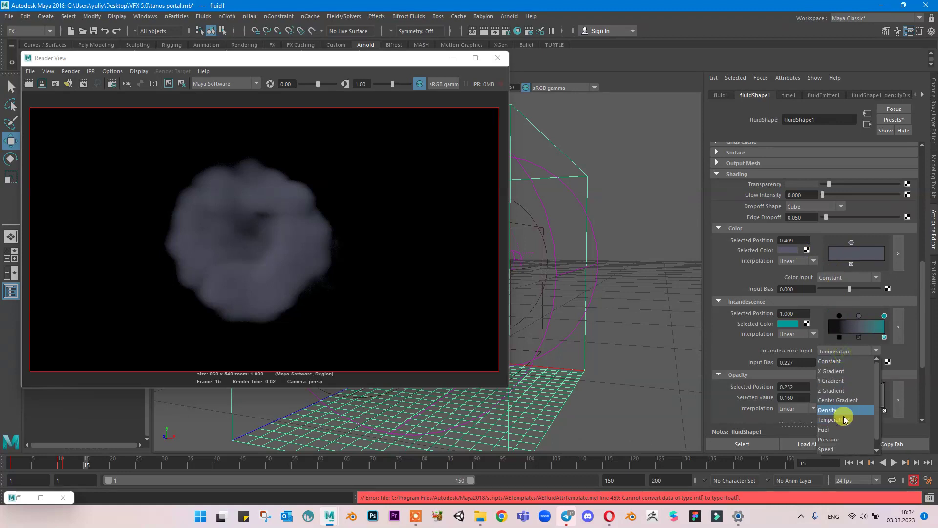
pyautogui.click(840, 392)
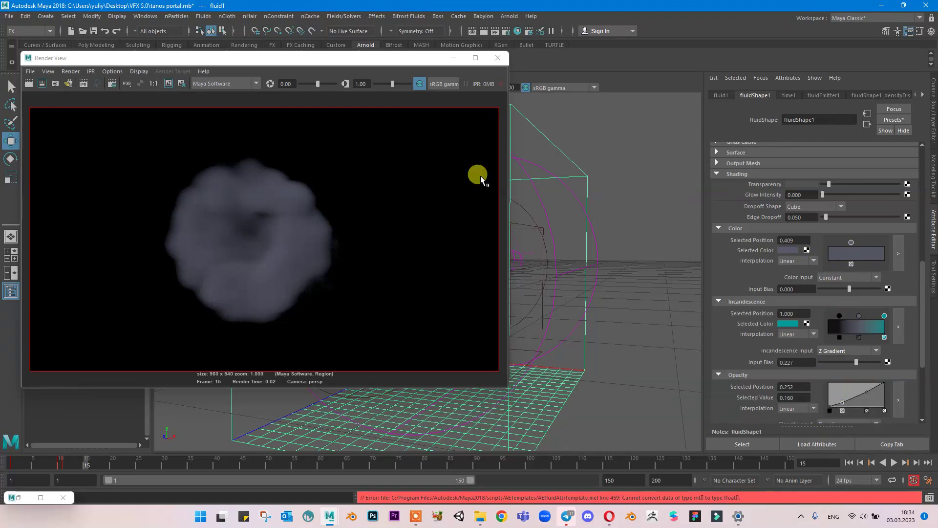
pyautogui.click(42, 84)
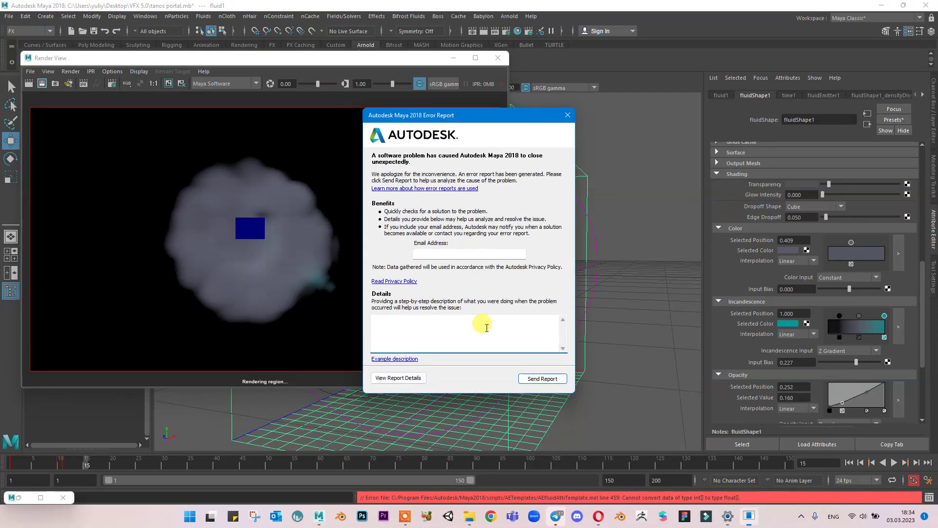
# Dismiss the Autodesk error report without sending it.
pyautogui.click(568, 116)
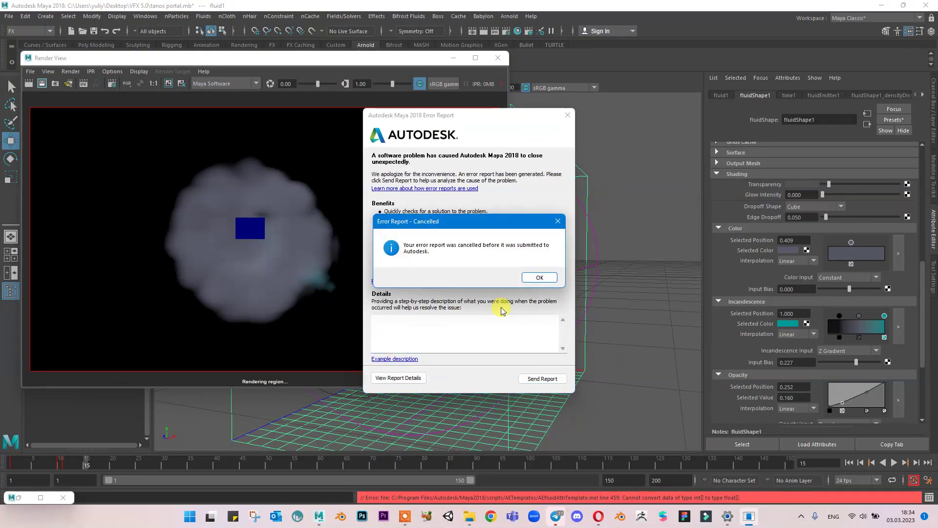
pyautogui.click(535, 277)
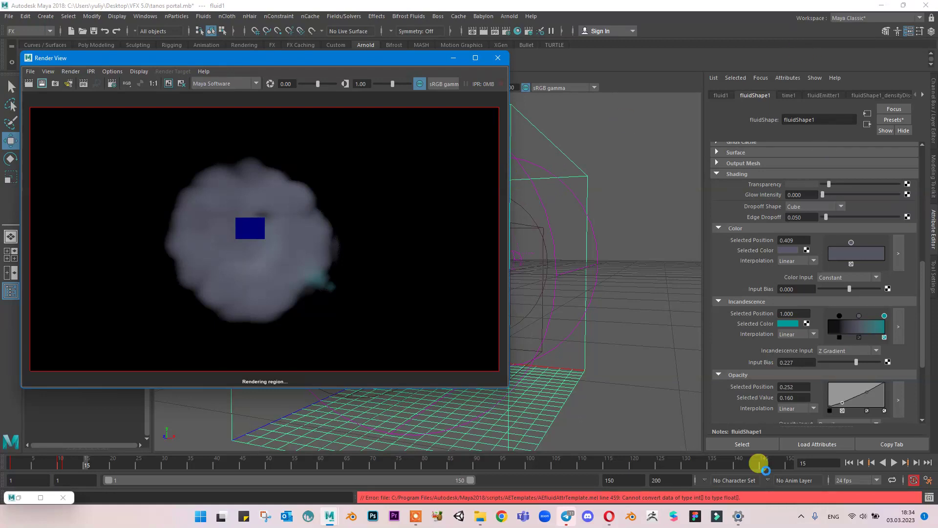
pyautogui.click(773, 305)
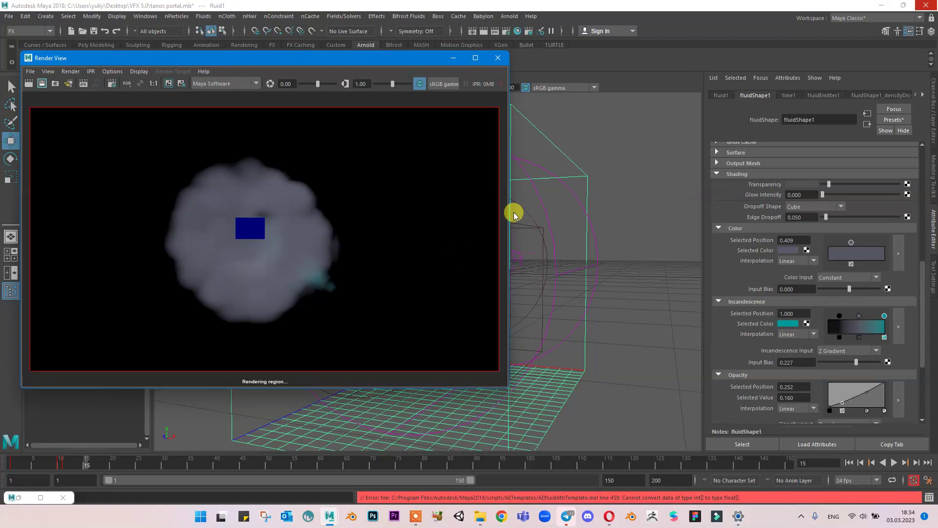
# Switch to Task Manager, end the hung Maya process, and close Task Manager.
pyautogui.hotkey('ctrl', 'shift', 'Escape')
pyautogui.click(74, 72)
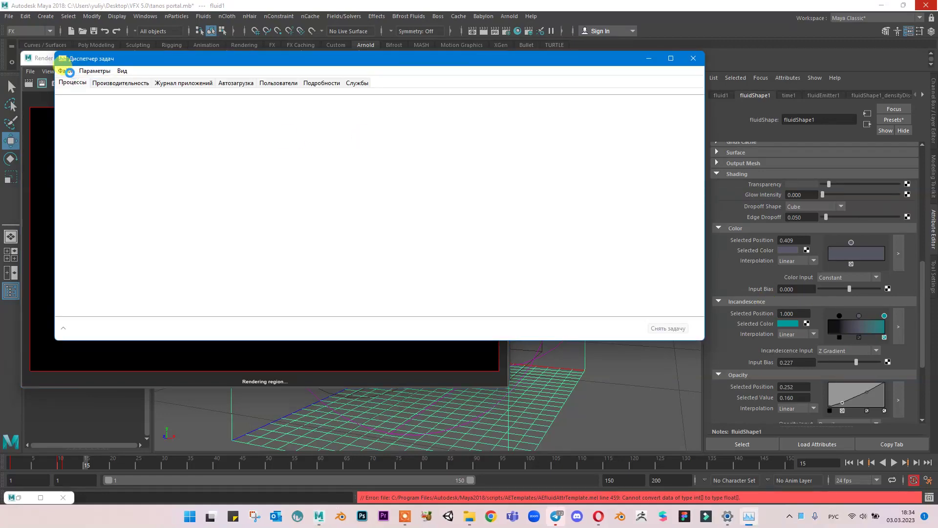
pyautogui.click(113, 141)
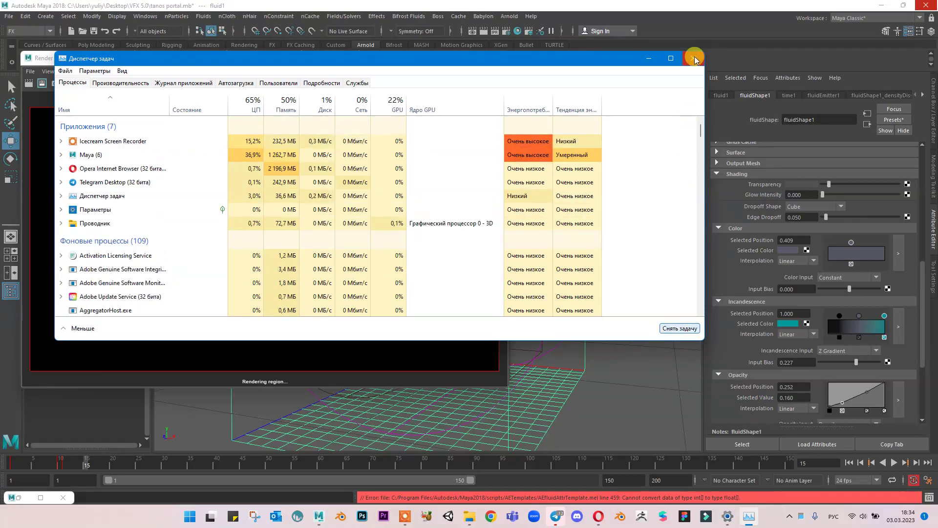
pyautogui.click(215, 154)
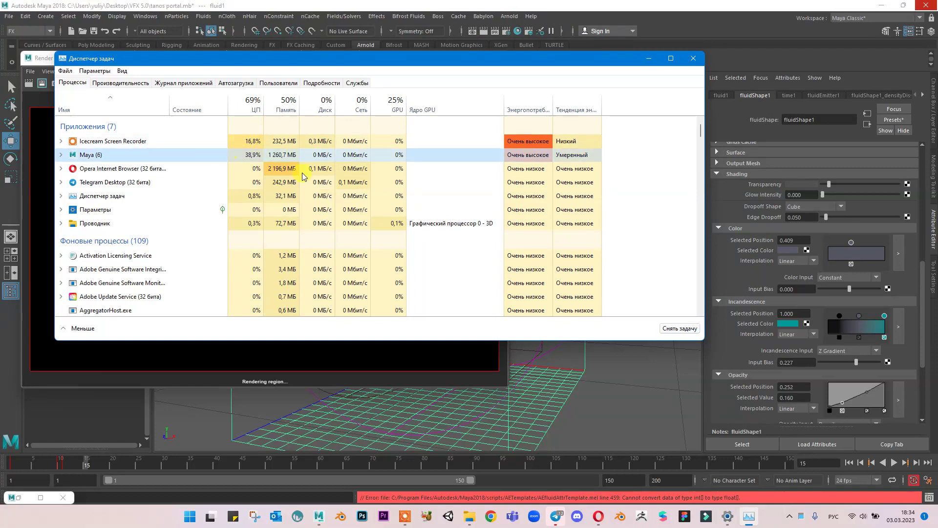
pyautogui.click(663, 328)
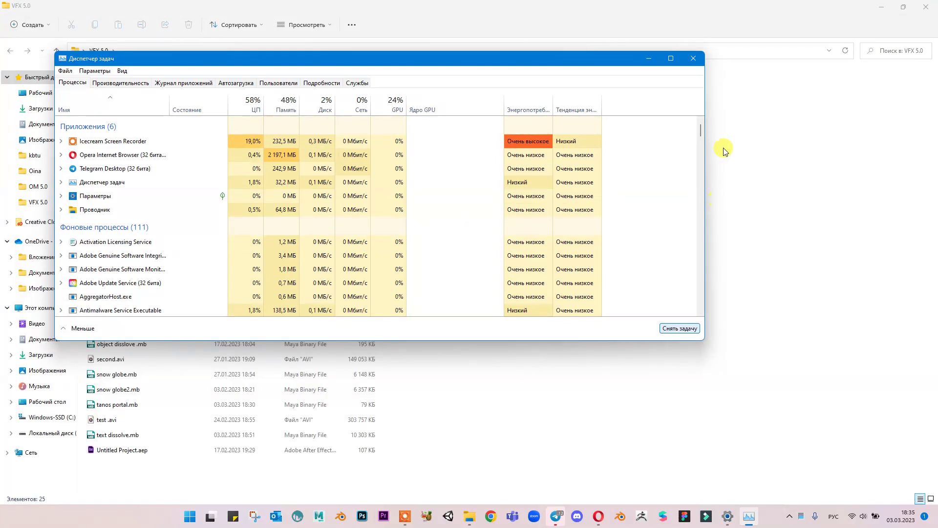
pyautogui.click(699, 58)
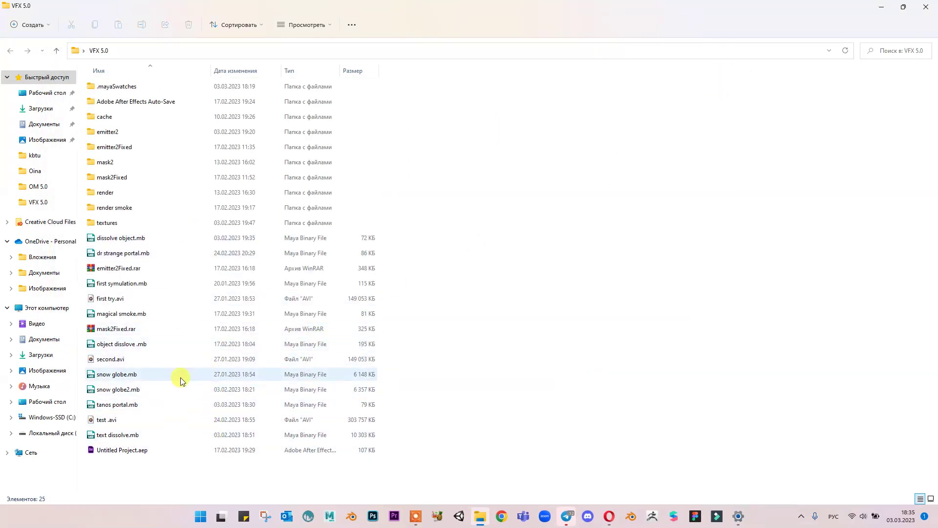
# Relaunch Maya by opening tanos portal.mb from the VFX 5.0 folder, and close the File Explorer window.
pyautogui.doubleClick(178, 405)
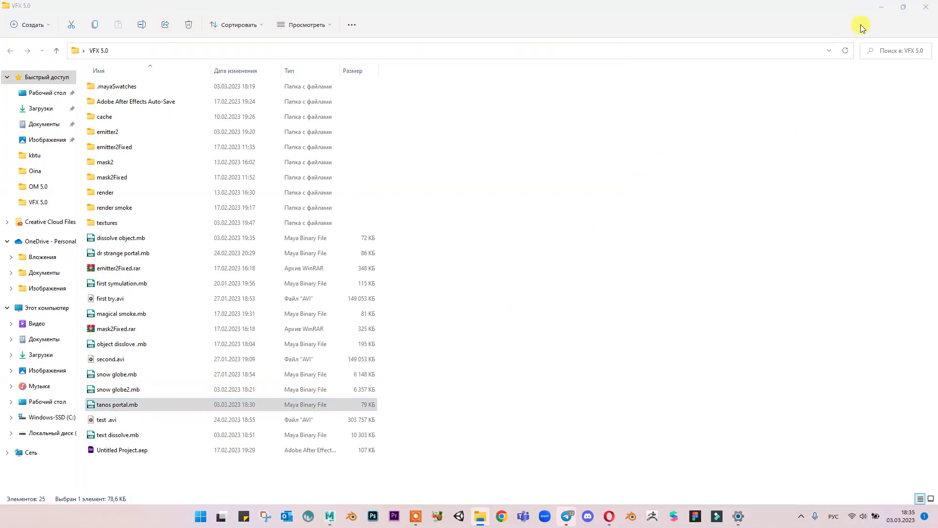
pyautogui.click(926, 7)
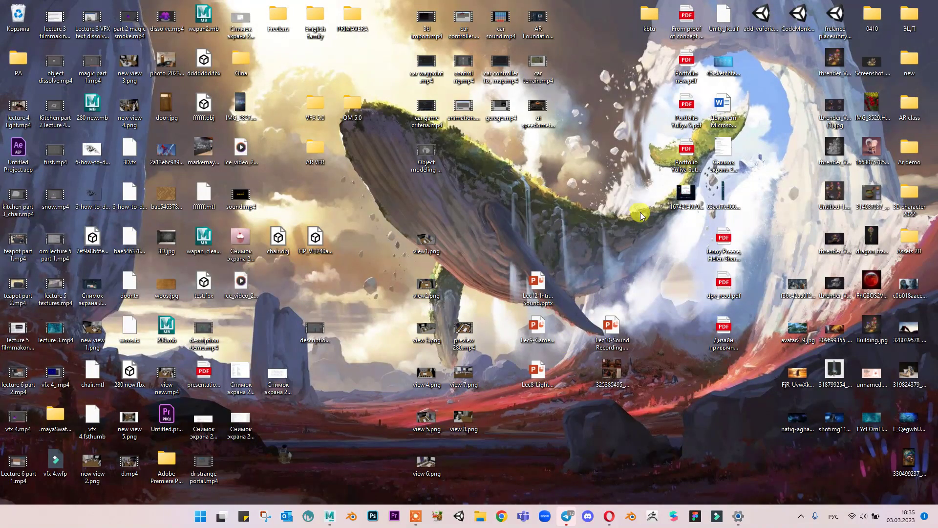
pyautogui.click(802, 518)
pyautogui.click(805, 522)
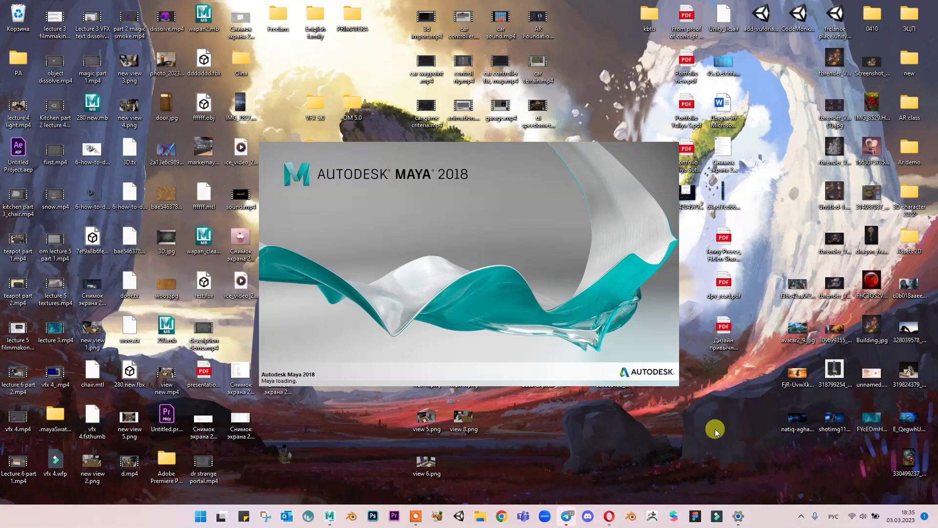
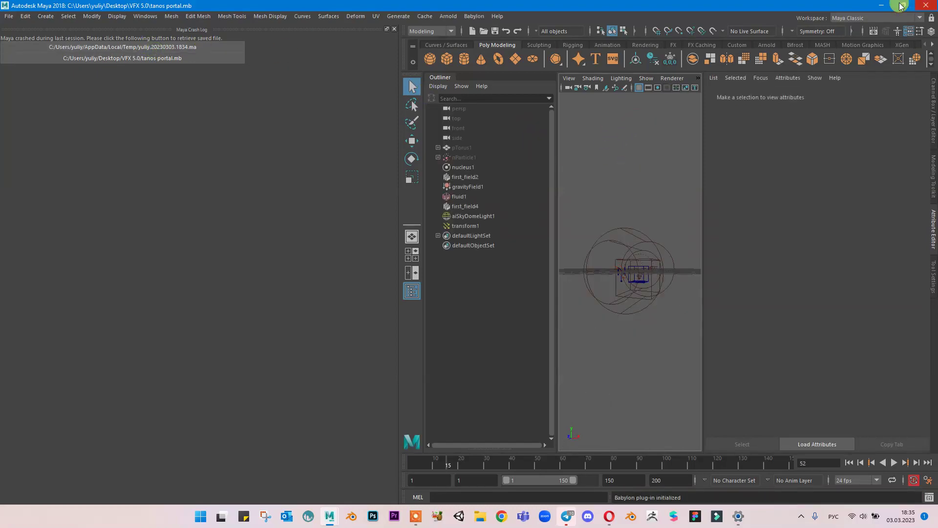
# Retrieve the recovered scene listed in the Maya crash log, and replay its simulation from the start to frame 35.
pyautogui.click(395, 29)
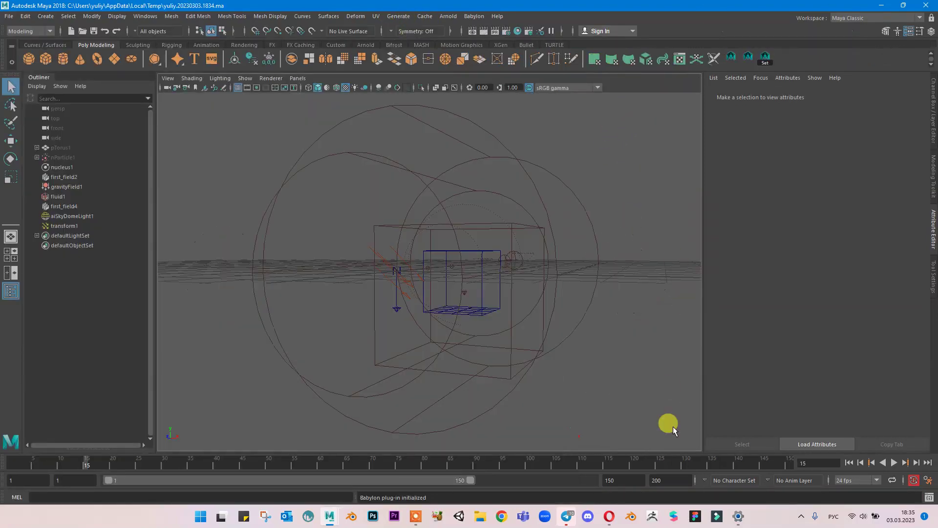
pyautogui.click(851, 463)
pyautogui.click(894, 462)
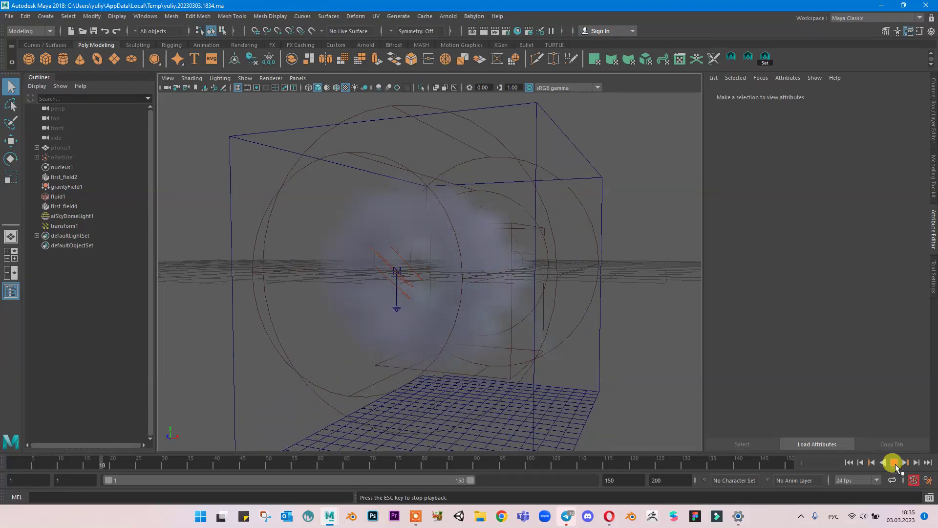
pyautogui.click(894, 462)
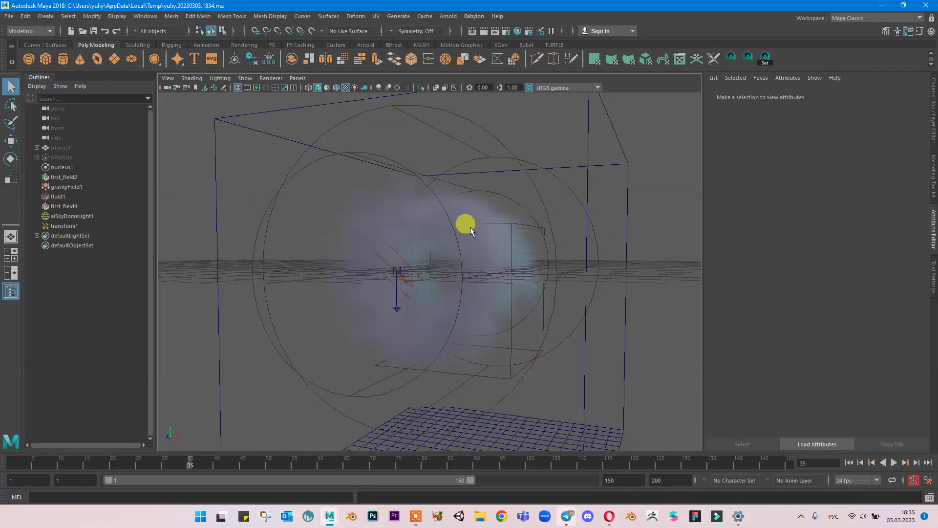
# Save the recovered scene as tanos portal.mb in the Desktop's VFX 5.0 folder, replacing the existing file.
pyautogui.click(9, 16)
pyautogui.click(8, 16)
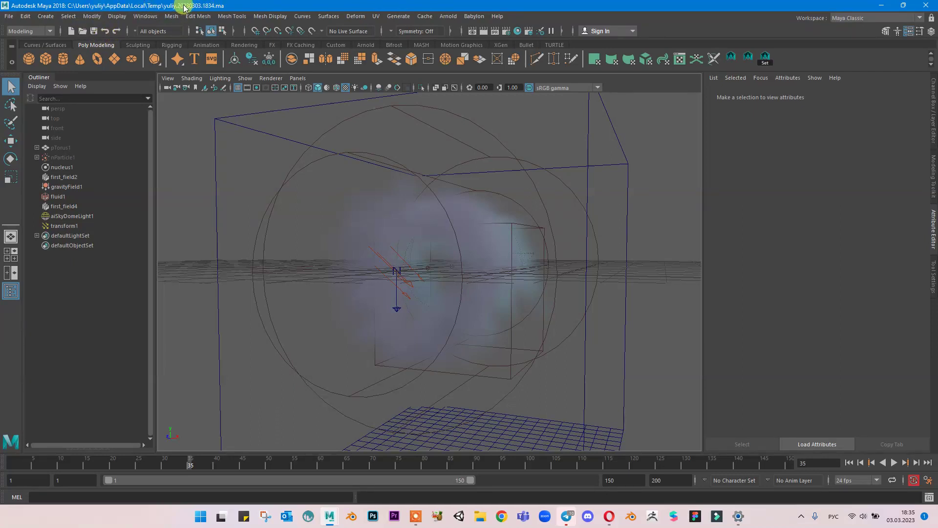
pyautogui.click(8, 16)
pyautogui.click(35, 65)
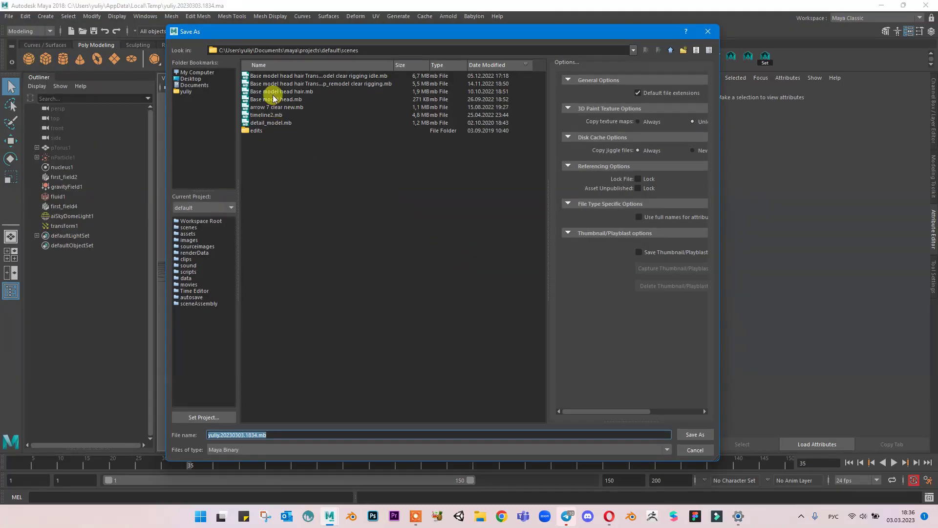
pyautogui.click(198, 79)
pyautogui.doubleClick(272, 77)
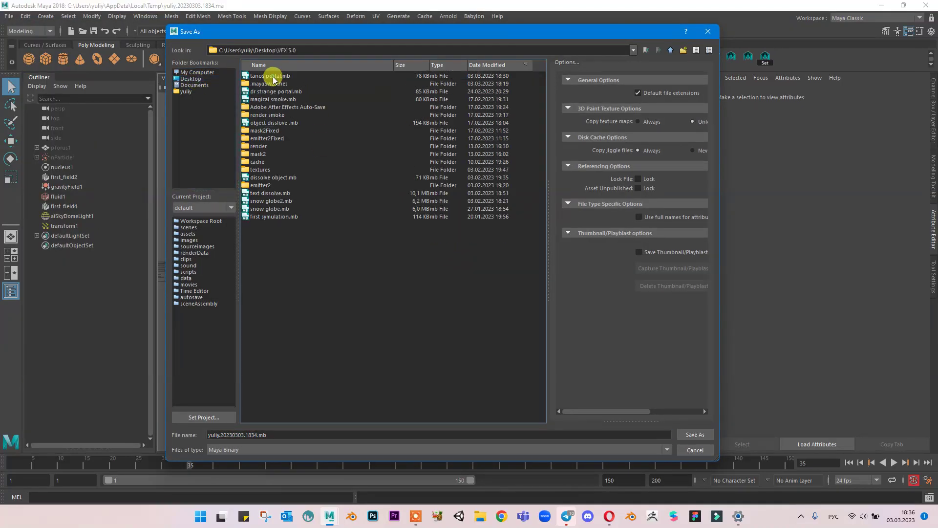
pyautogui.click(296, 76)
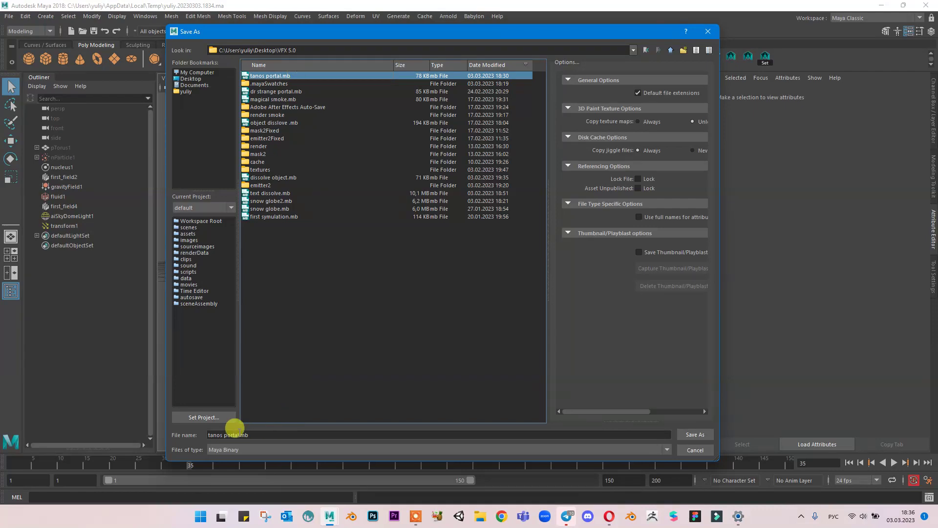
pyautogui.click(691, 435)
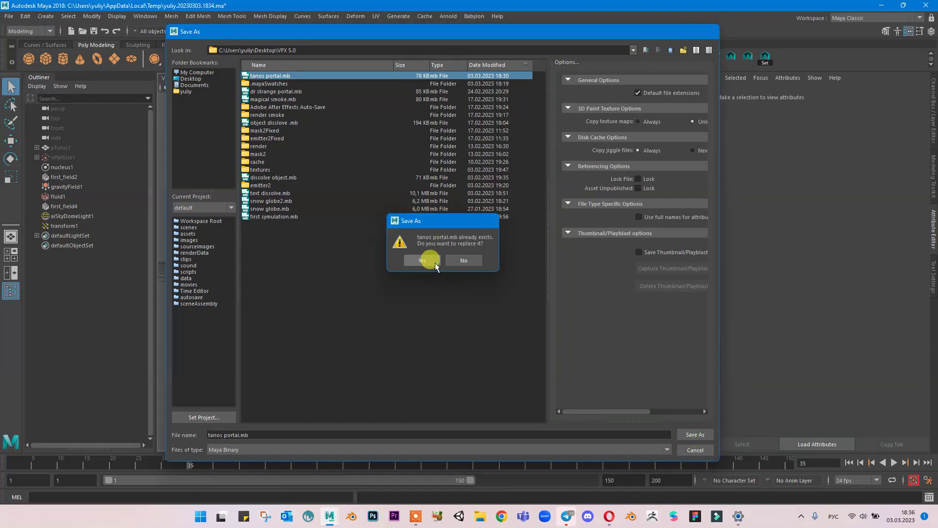
pyautogui.click(432, 260)
# Select the fluid container and set its emitter's Heat/Voxel/Sec to 1.
pyautogui.moveTo(524, 278)
pyautogui.keyDown('alt'); pyautogui.mouseDown()
pyautogui.moveTo(473, 295)
pyautogui.moveTo(513, 283)
pyautogui.mouseUp(); pyautogui.keyUp('alt')
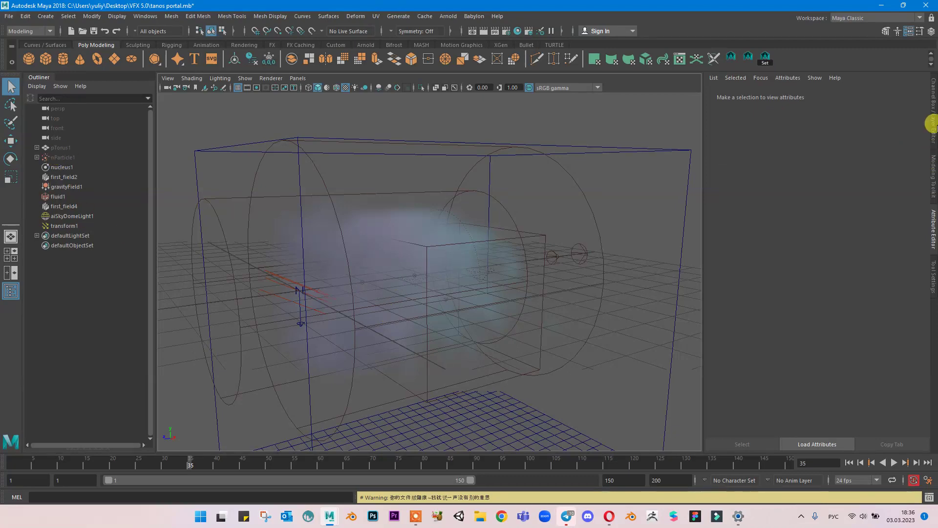
pyautogui.click(932, 112)
pyautogui.click(473, 254)
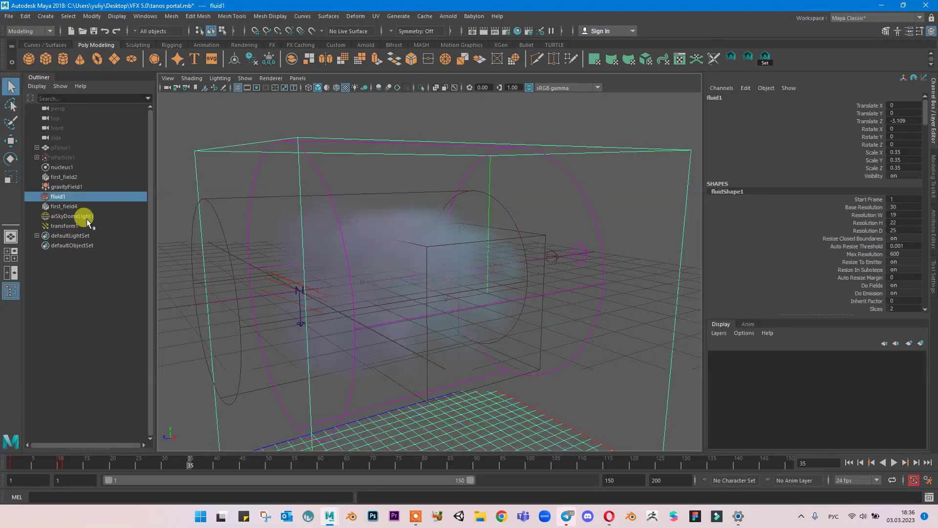
pyautogui.click(932, 195)
pyautogui.click(932, 227)
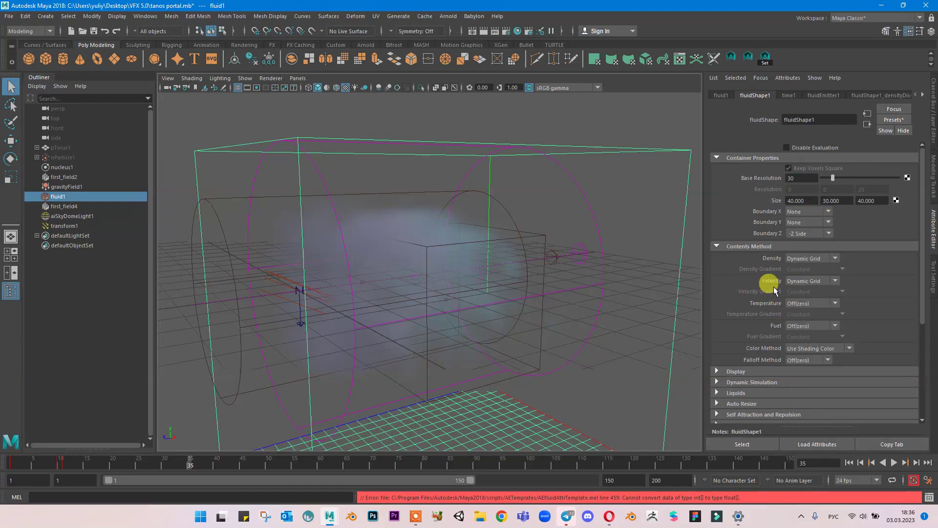
pyautogui.click(794, 94)
pyautogui.click(826, 94)
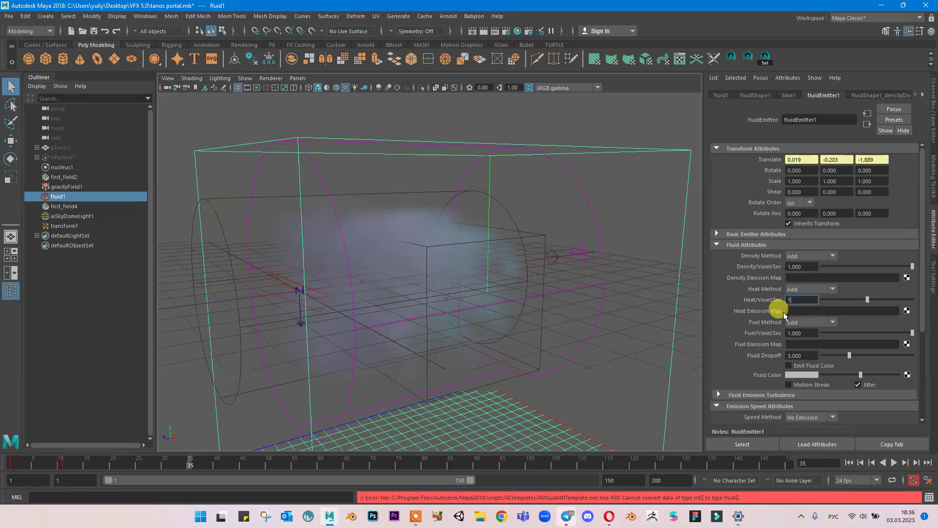
pyautogui.press('Return')
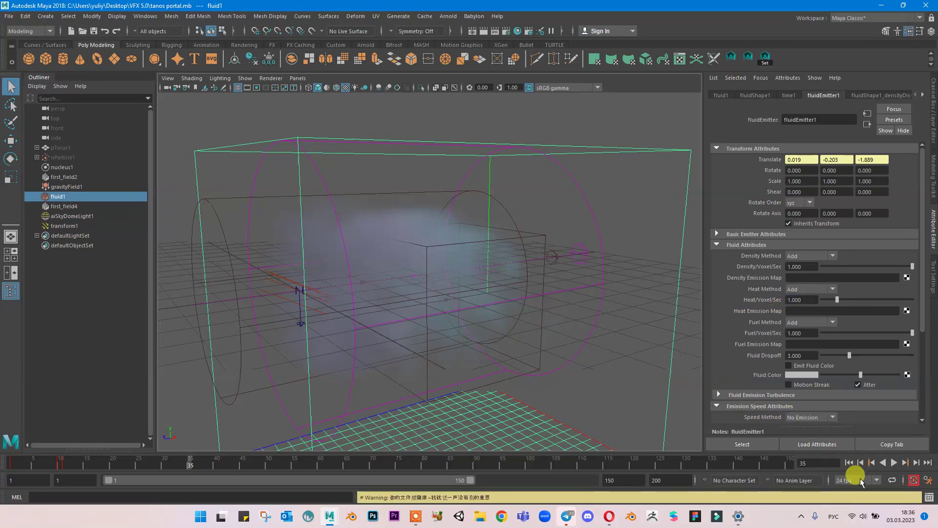
# Replay the simulation from the start to frame 40, and inspect the smoke from the side and the front.
pyautogui.click(849, 463)
pyautogui.click(894, 463)
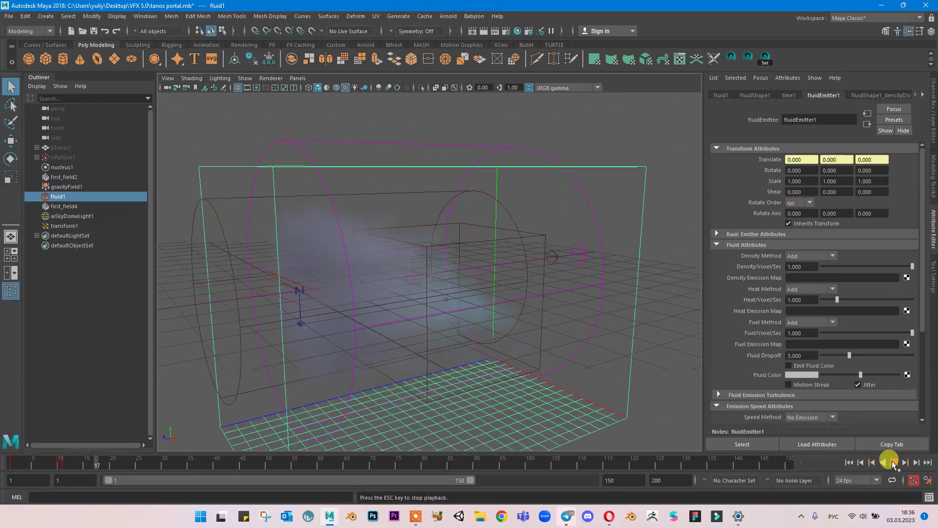
pyautogui.press('Escape')
pyautogui.keyDown('alt'); pyautogui.moveTo(494, 235); pyautogui.dragTo(694, 277); pyautogui.keyUp('alt')
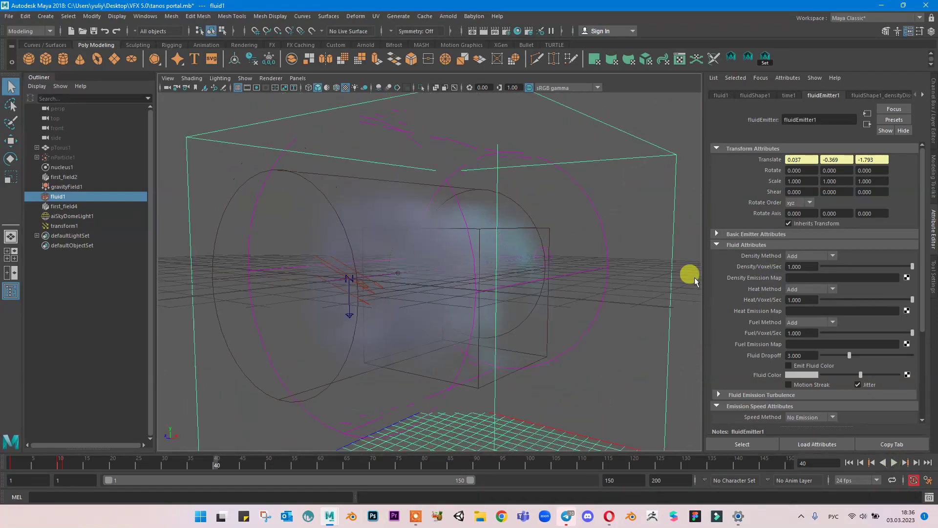
pyautogui.scroll(-4, 816, 294)
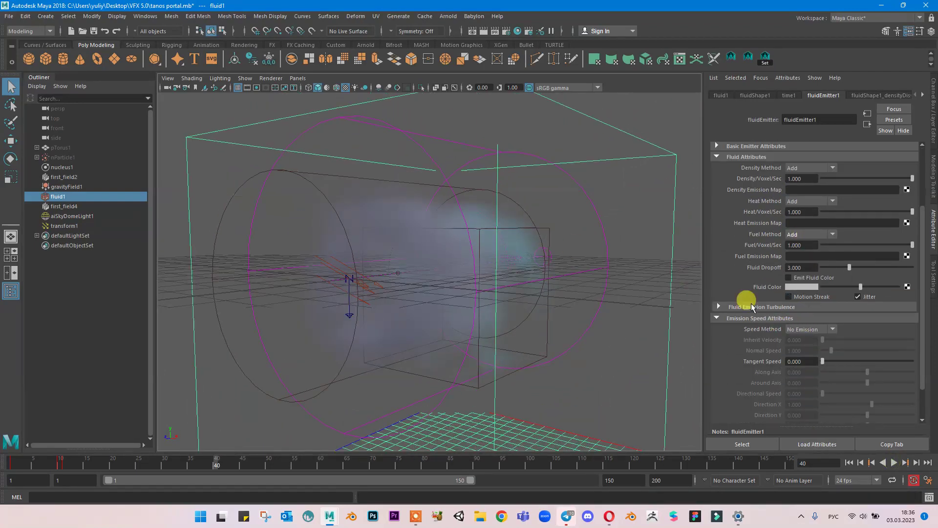
pyautogui.keyDown('alt'); pyautogui.moveTo(503, 111); pyautogui.dragTo(530, 149); pyautogui.keyUp('alt')
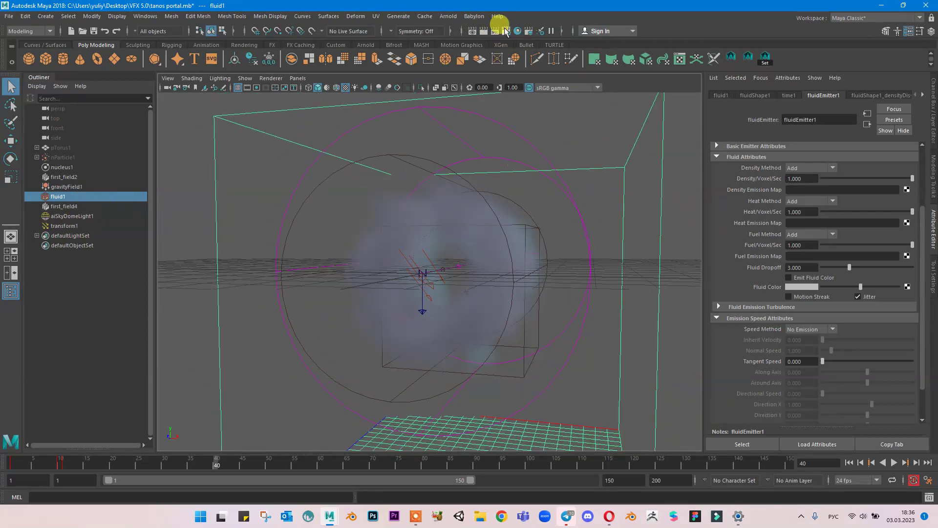
# Set the scene's renderer to Arnold Renderer in the render settings.
pyautogui.click(506, 31)
pyautogui.click(582, 85)
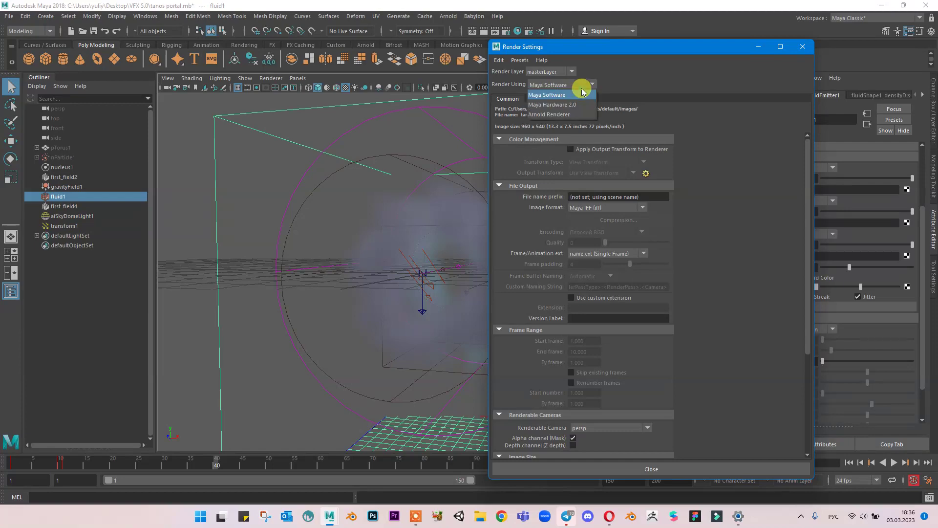
pyautogui.click(572, 114)
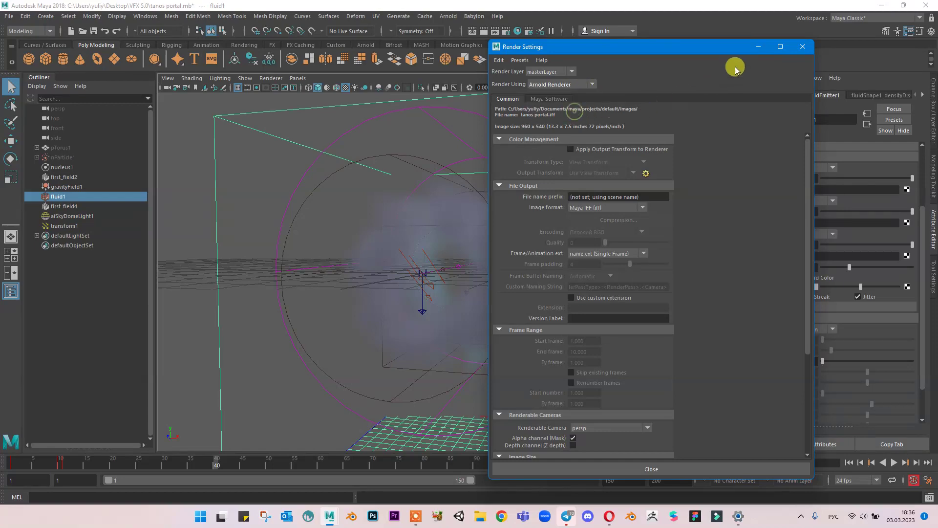
pyautogui.click(803, 47)
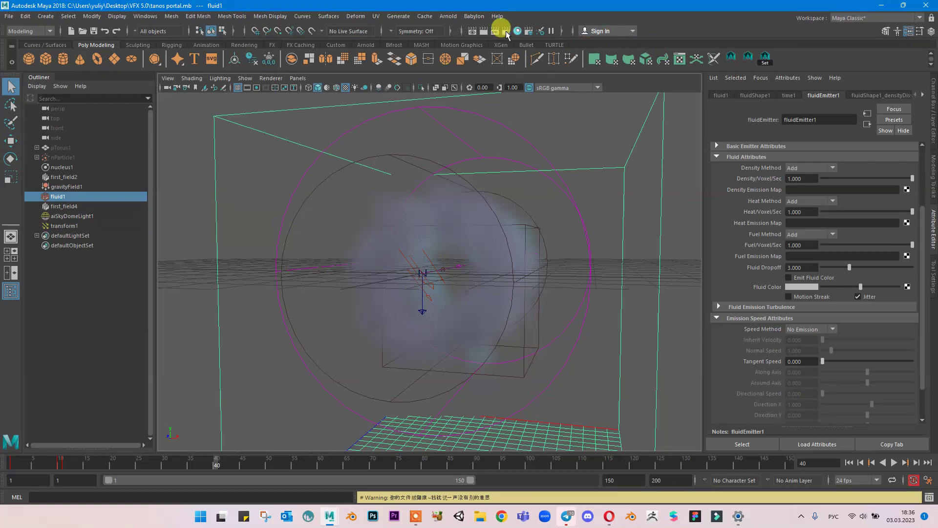
# Test-render frame 40 with Arnold in the Render View, and close the render.
pyautogui.click(478, 30)
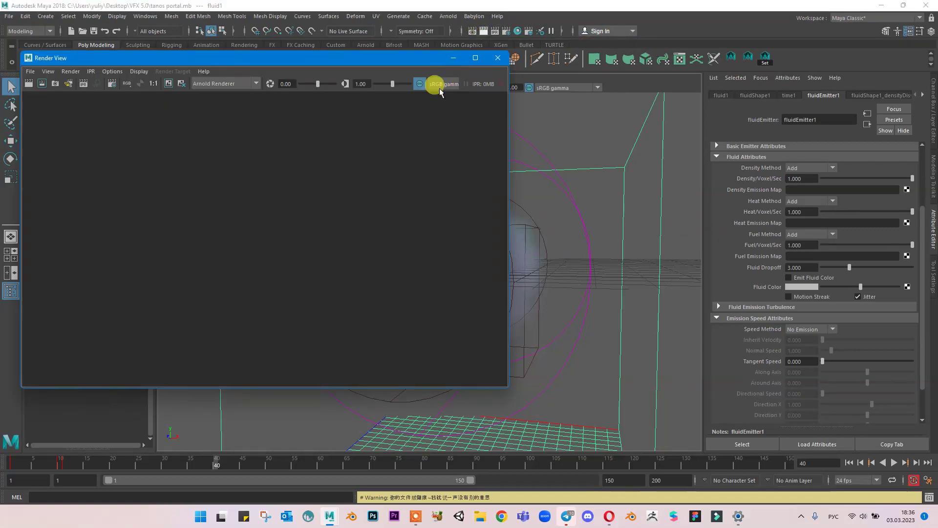
pyautogui.click(252, 199)
pyautogui.click(56, 83)
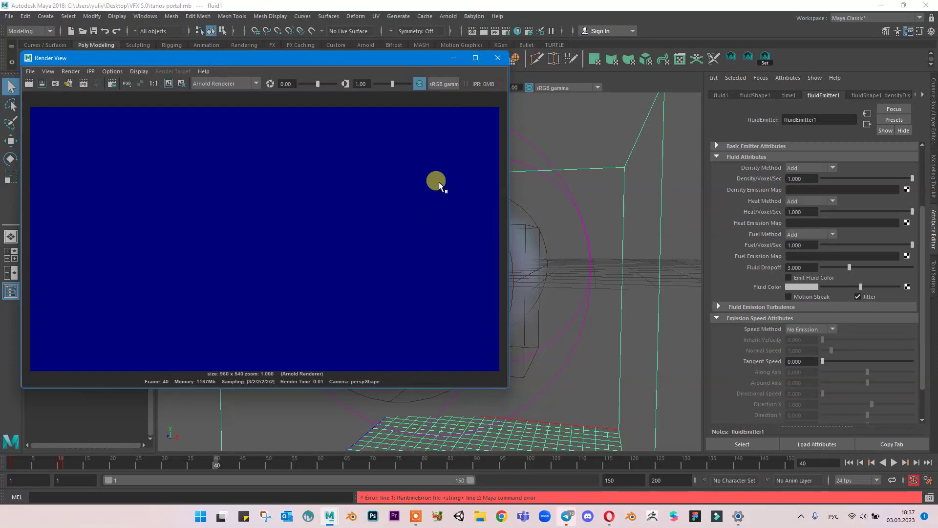
pyautogui.click(495, 59)
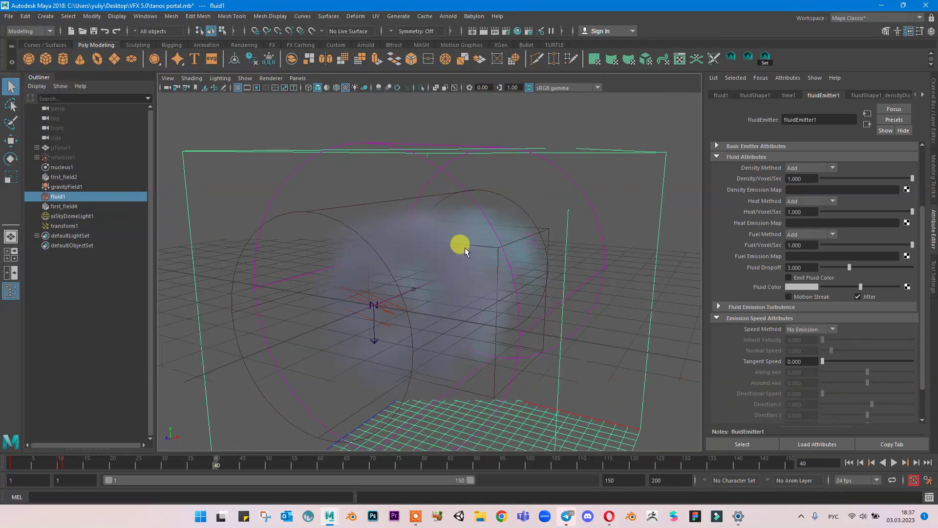
# Move the black marker of the fluid shape's Incandescence ramp to position 0.339 and the grey marker slightly toward the cyan end.
pyautogui.click(756, 95)
pyautogui.scroll(-10, 779, 245)
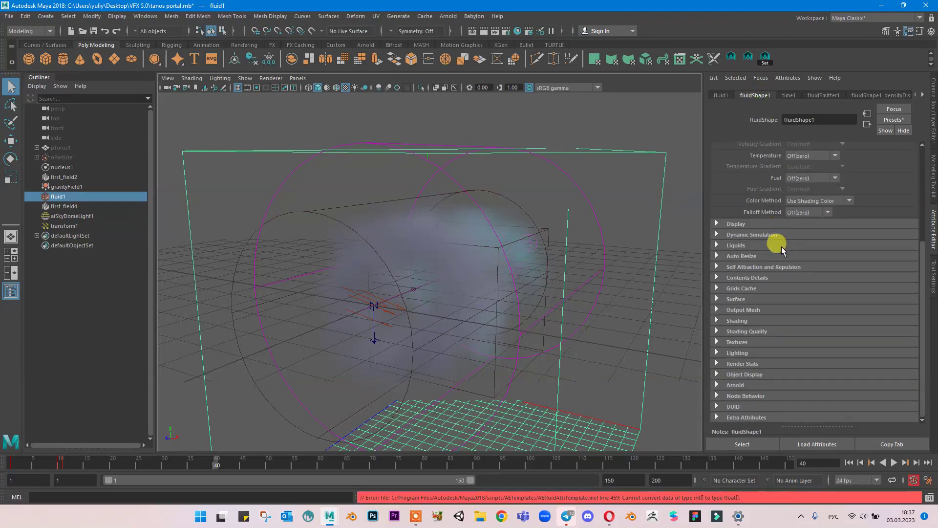
pyautogui.click(742, 320)
pyautogui.scroll(-5, 797, 315)
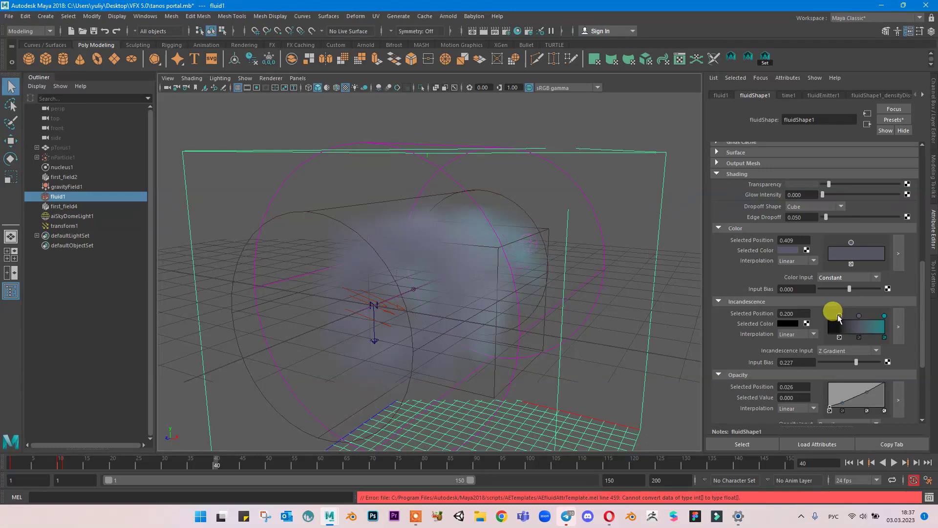
pyautogui.moveTo(860, 316); pyautogui.dragTo(852, 317)
# Brighten the Incandescence ramp's end marker at position 1.000 to full cyan, HSV 180, 1.000, 1.000.
pyautogui.click(884, 316)
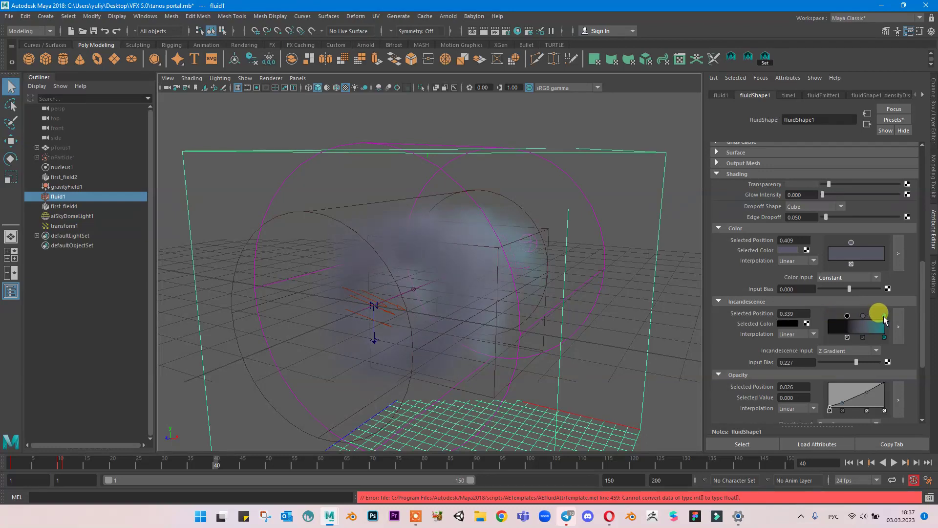
pyautogui.click(788, 324)
pyautogui.moveTo(855, 339); pyautogui.dragTo(882, 355)
pyautogui.click(729, 370)
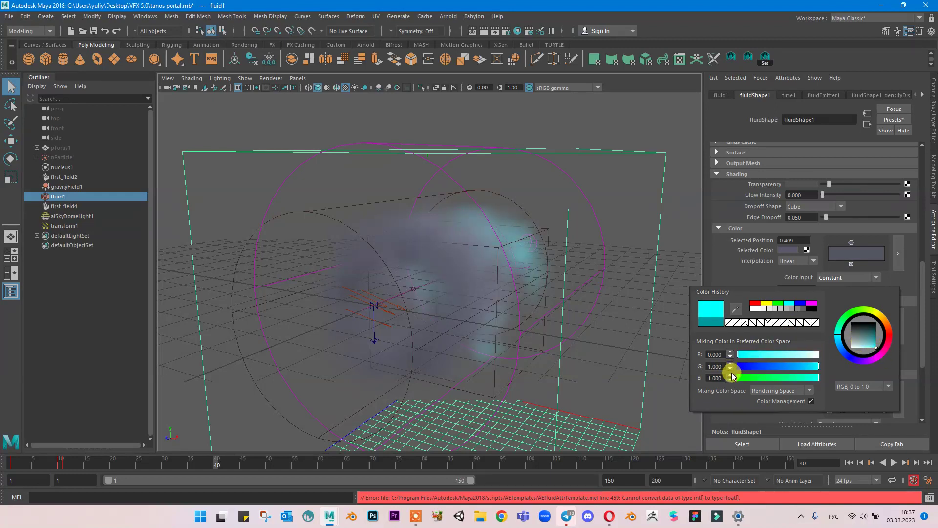
pyautogui.click(864, 386)
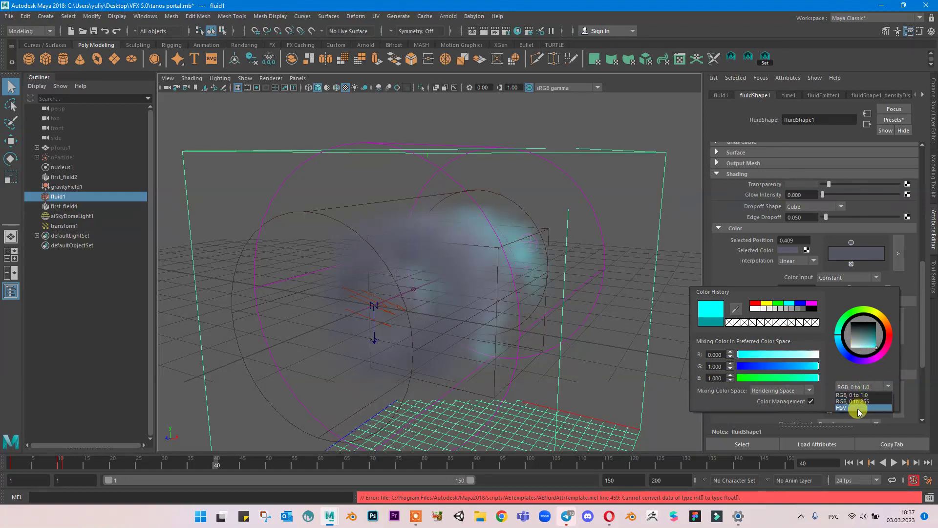
pyautogui.click(859, 408)
pyautogui.click(716, 377)
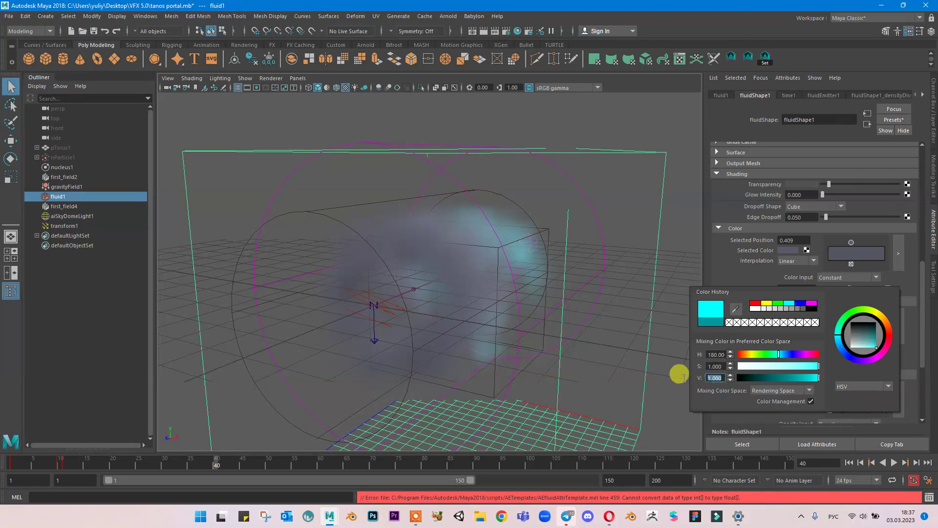
pyautogui.press('Return')
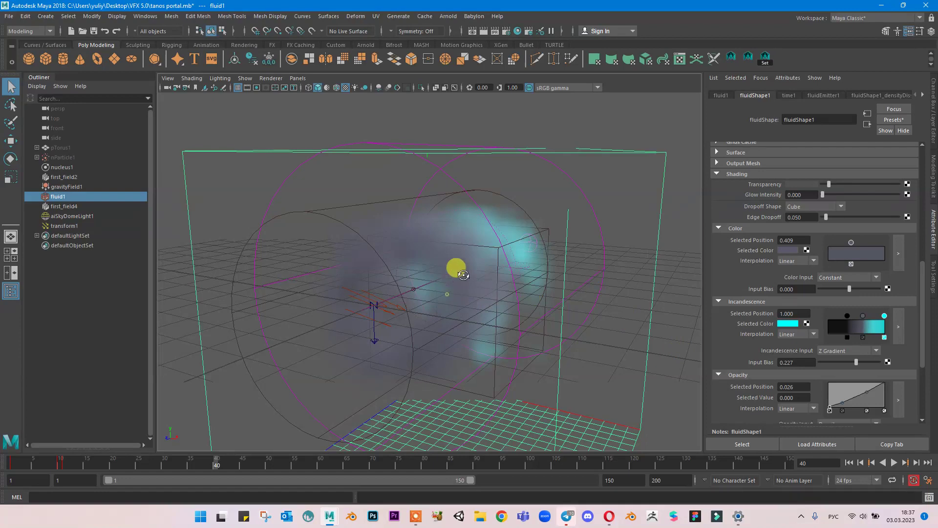
# Face the portal from the front and start a live render of it in the Arnold RenderView.
pyautogui.keyDown('alt'); pyautogui.moveTo(456, 266); pyautogui.dragTo(494, 266); pyautogui.keyUp('alt')
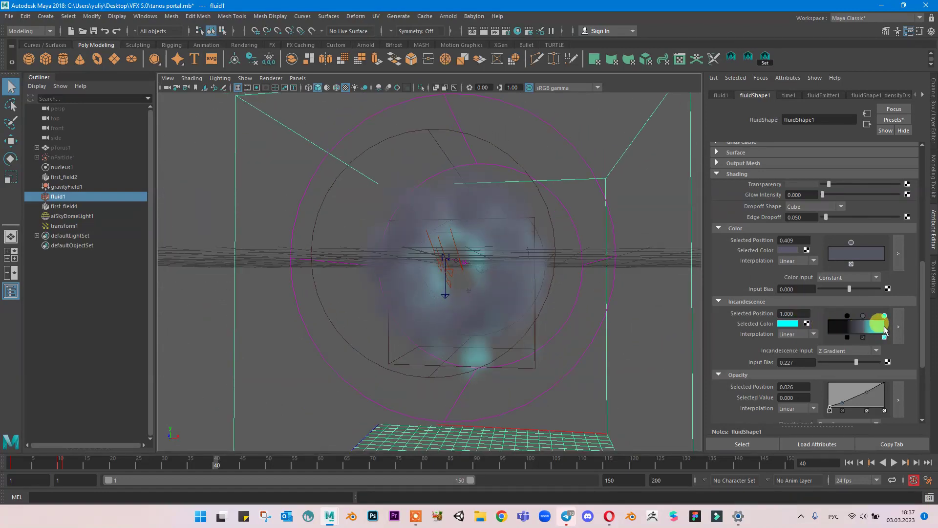
pyautogui.click(788, 324)
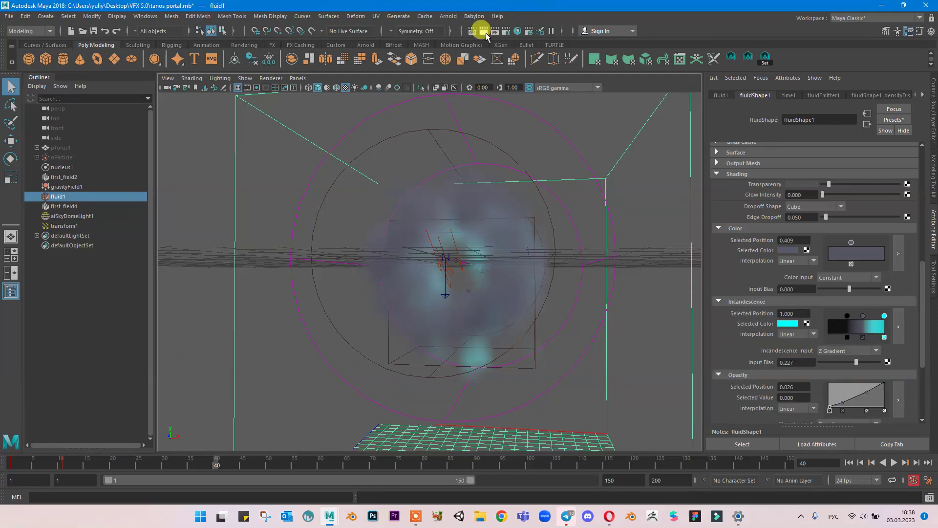
pyautogui.click(448, 16)
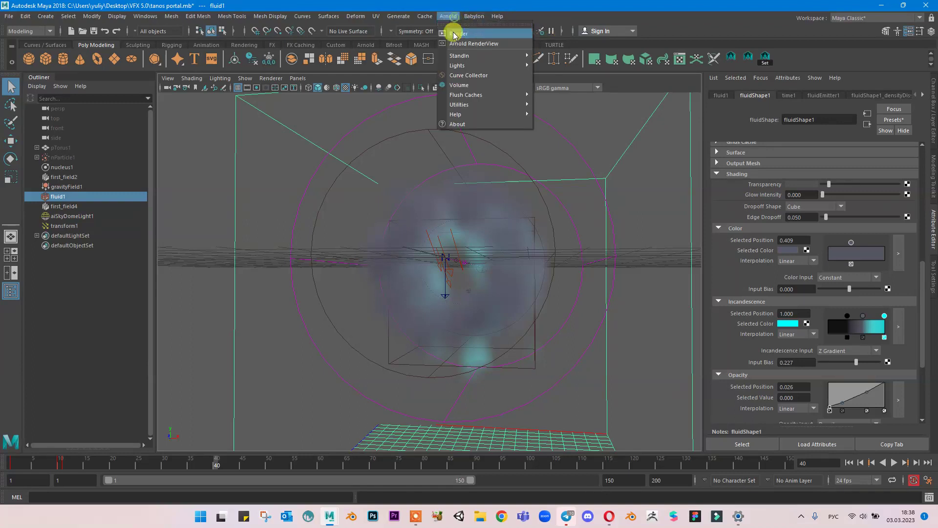
pyautogui.click(462, 36)
pyautogui.click(419, 143)
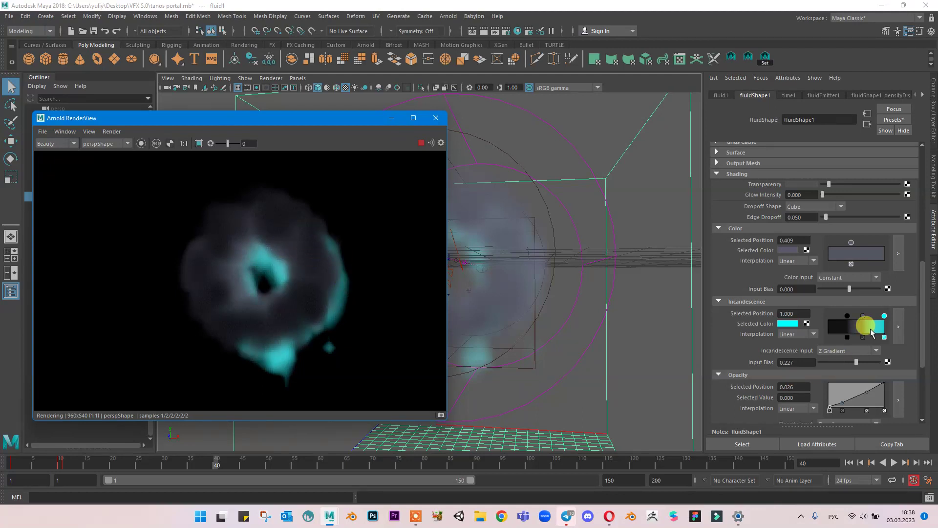
# Brighten the cyan incandescence marker beyond its normal range, trying an HSV value of 3 and settling on 2.
pyautogui.click(788, 324)
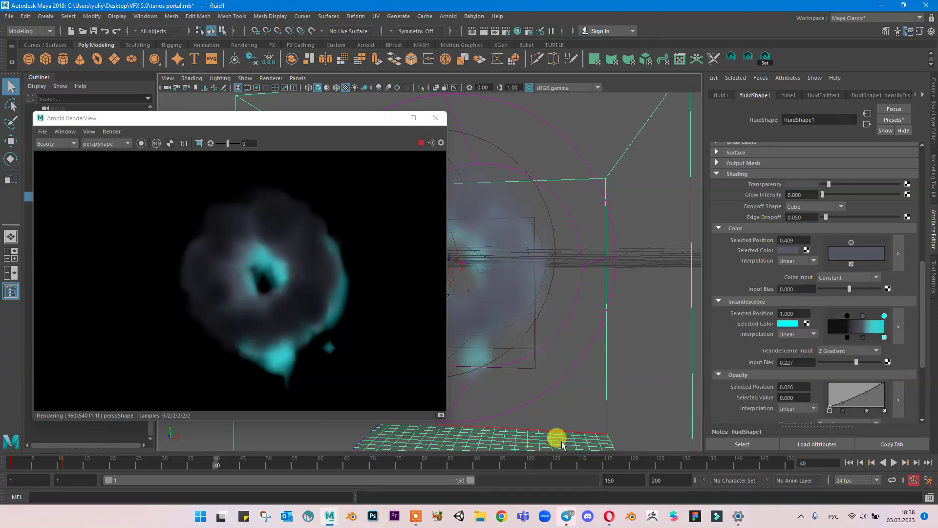
pyautogui.click(442, 382)
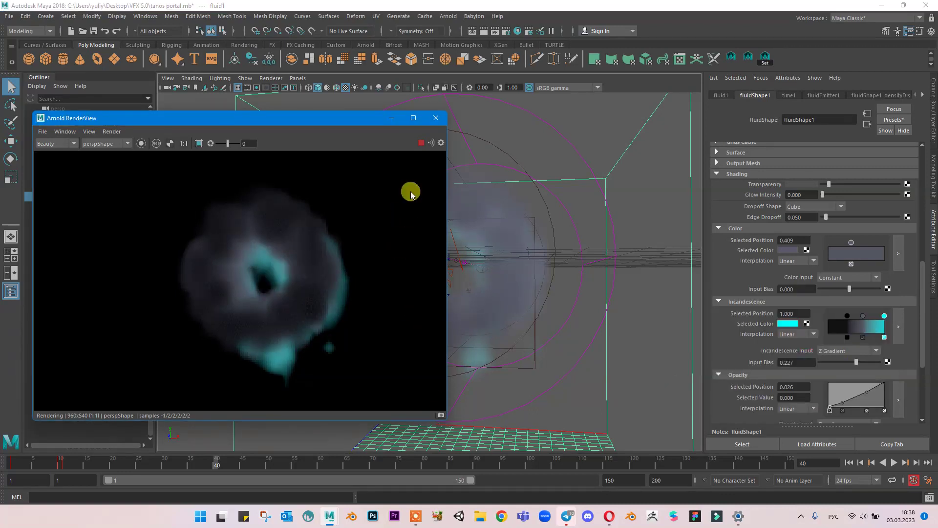
pyautogui.click(788, 324)
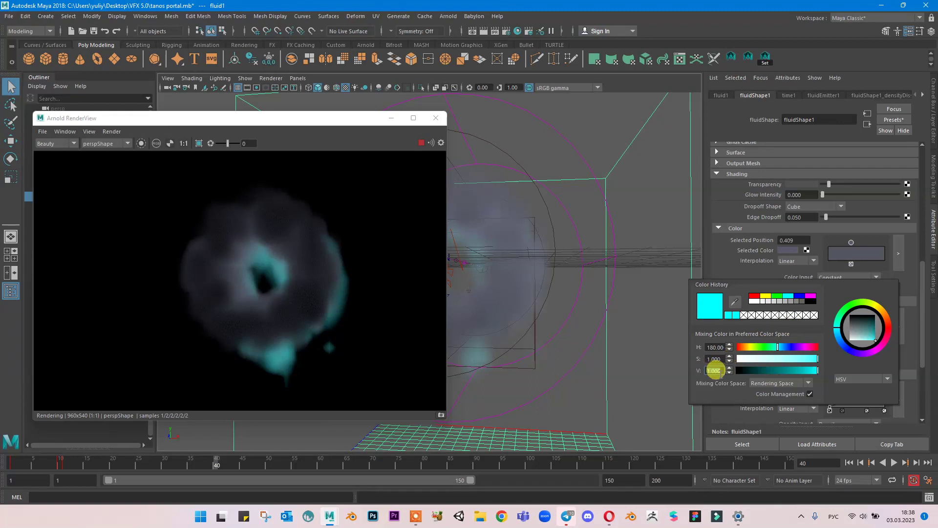
pyautogui.moveTo(793, 373); pyautogui.dragTo(842, 374)
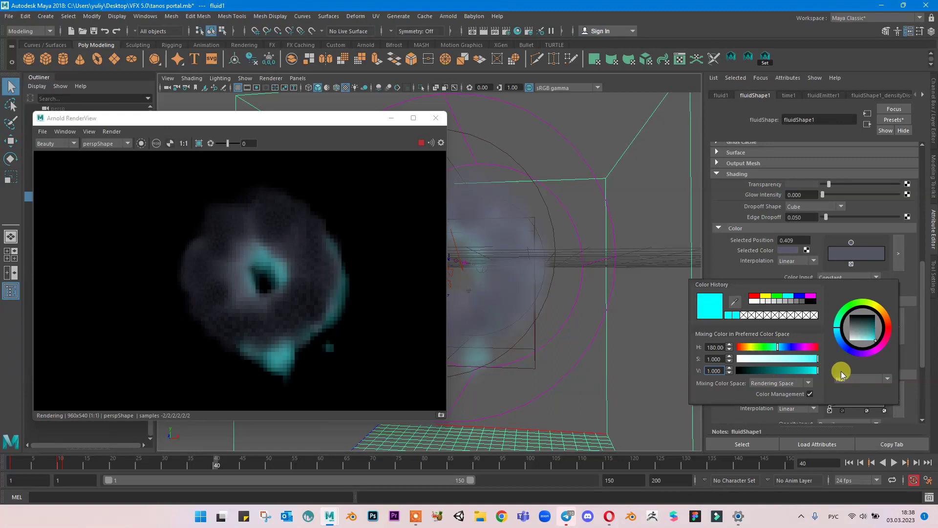
pyautogui.click(729, 368)
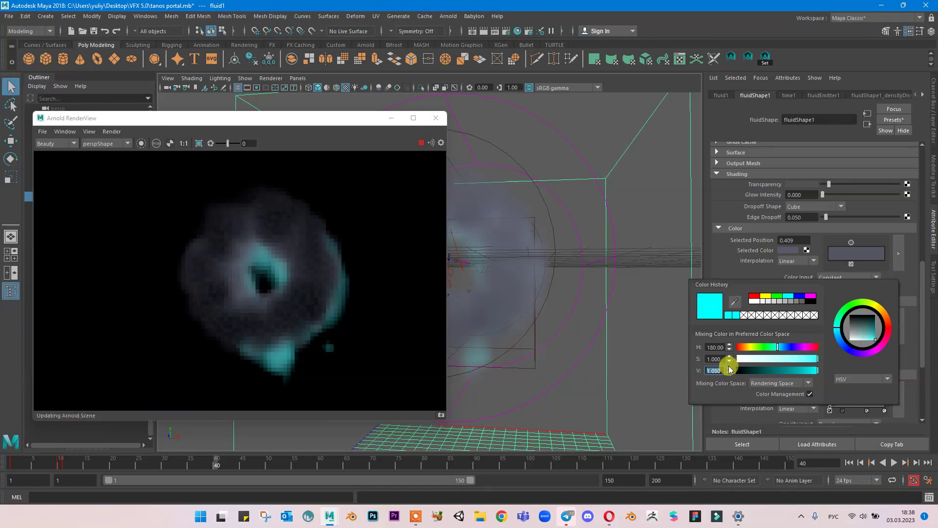
pyautogui.click(730, 368)
pyautogui.click(730, 366)
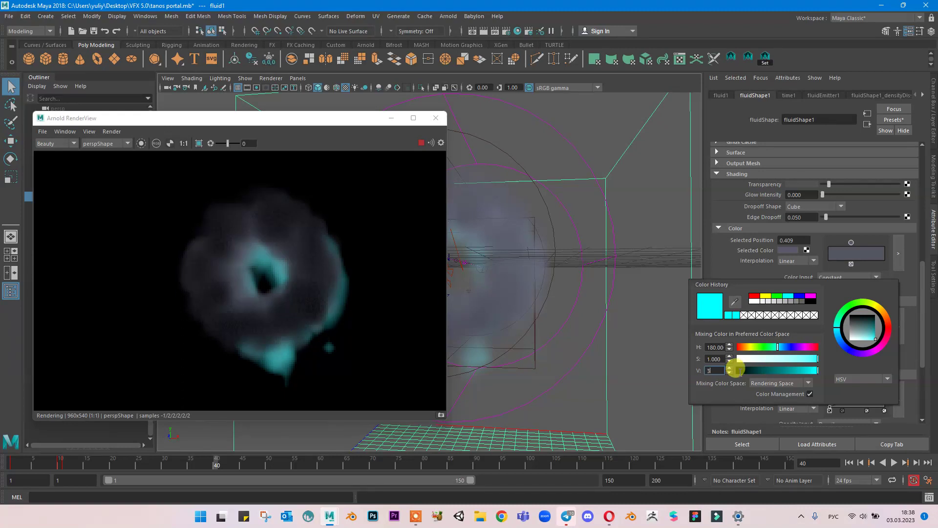
pyautogui.write('3')
pyautogui.press('Return')
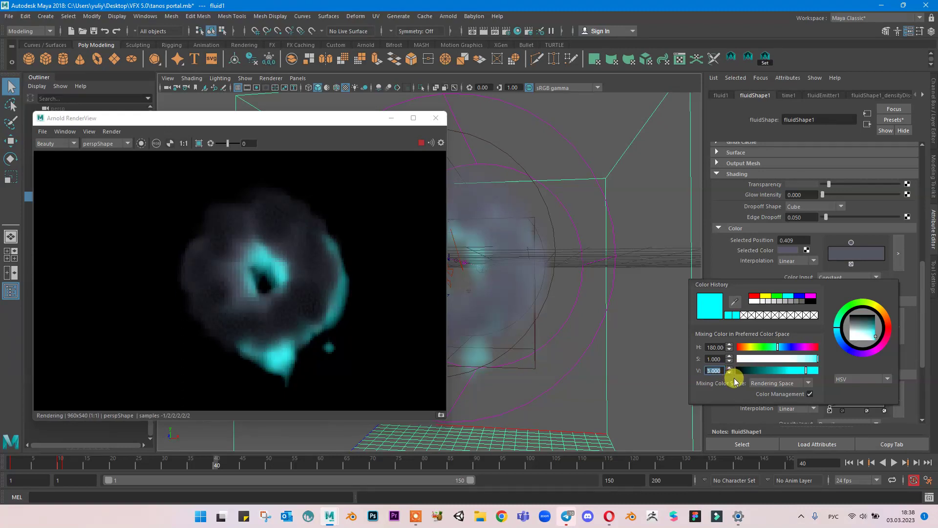
pyautogui.click(714, 371)
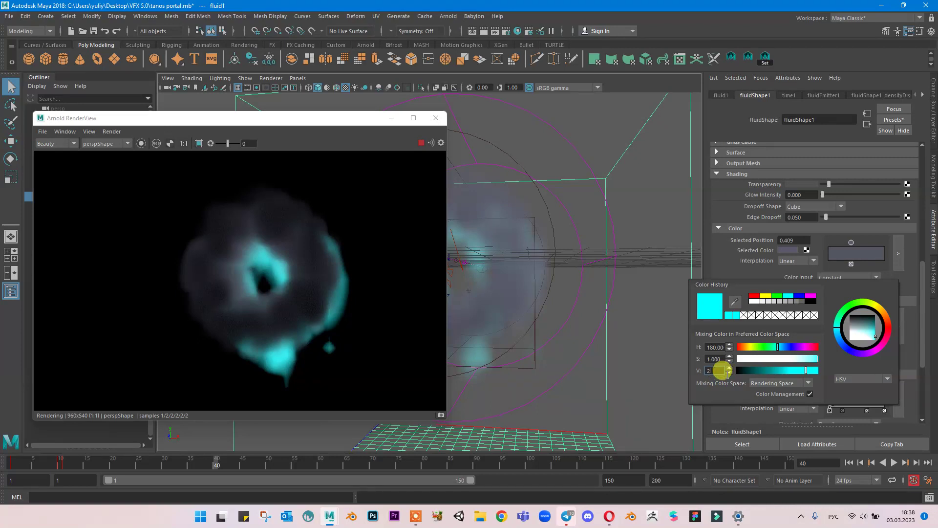
pyautogui.write('2')
pyautogui.press('Return')
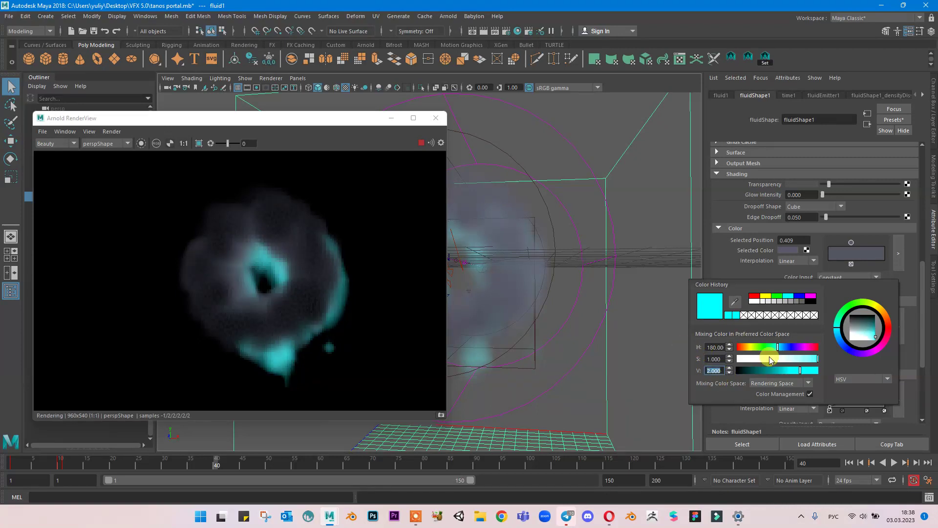
# Set the Incandescence Input Bias to 0.513, and shift the ramp's black marker to 0.548 and its cyan marker to 0.922.
pyautogui.moveTo(863, 316); pyautogui.dragTo(867, 320)
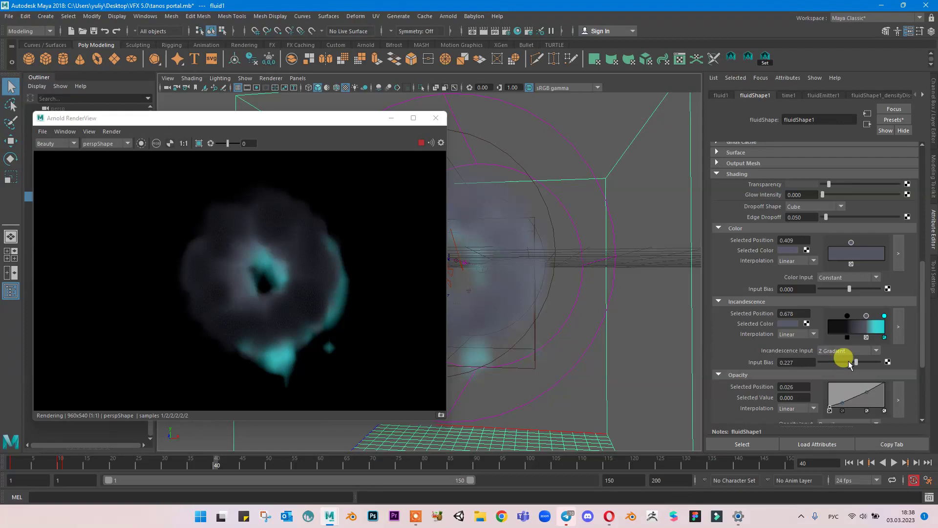
pyautogui.moveTo(848, 365); pyautogui.dragTo(864, 364)
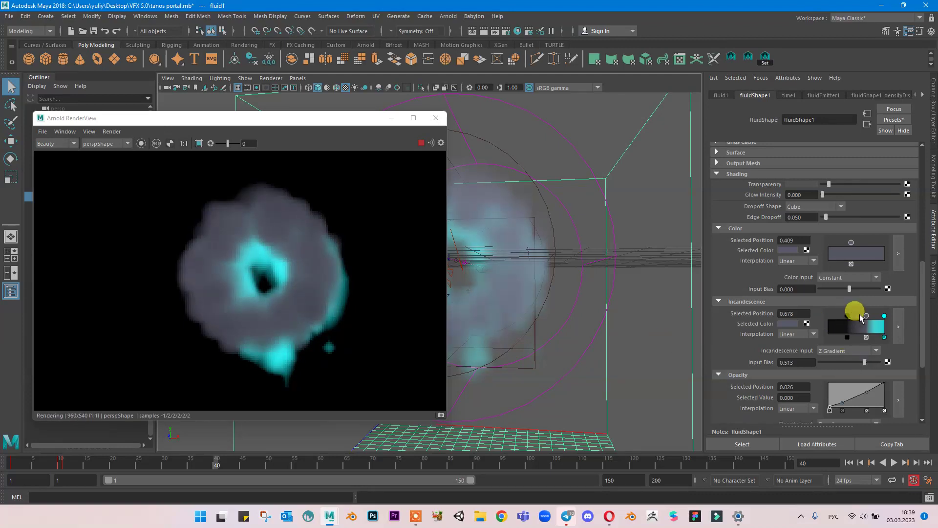
pyautogui.moveTo(865, 317)
pyautogui.mouseDown()
pyautogui.moveTo(839, 320)
pyautogui.moveTo(862, 328)
pyautogui.moveTo(881, 319)
pyautogui.mouseUp()
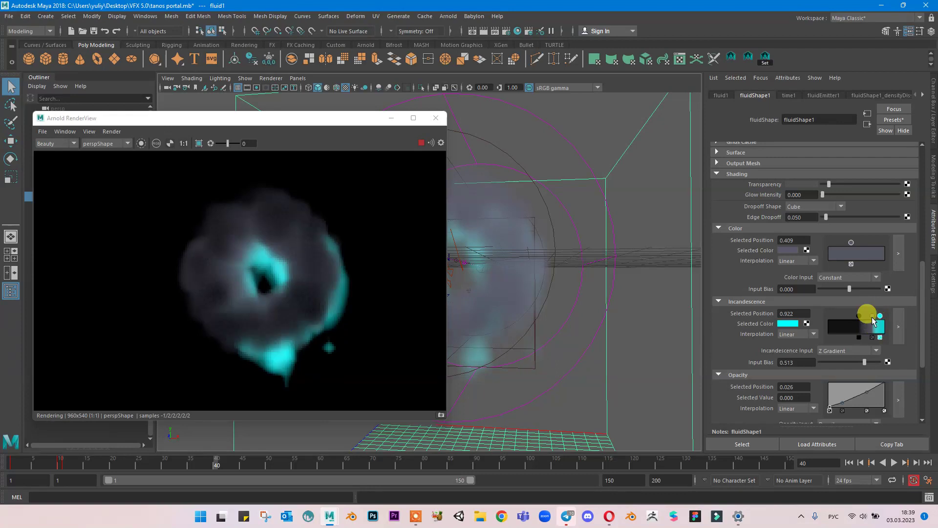
# Add a cyan marker at position 0.974 on the Incandescence ramp and check its colour values.
pyautogui.click(872, 317)
pyautogui.moveTo(872, 317); pyautogui.dragTo(888, 325)
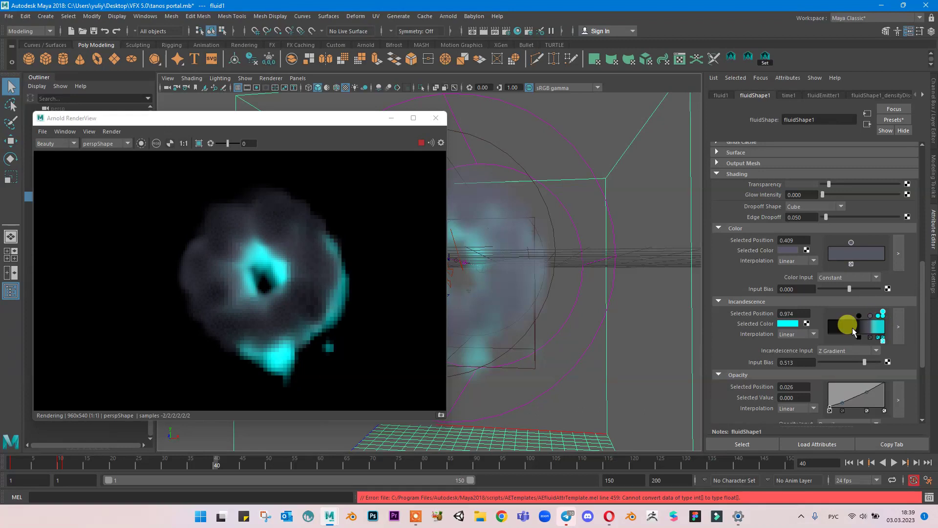
pyautogui.click(793, 326)
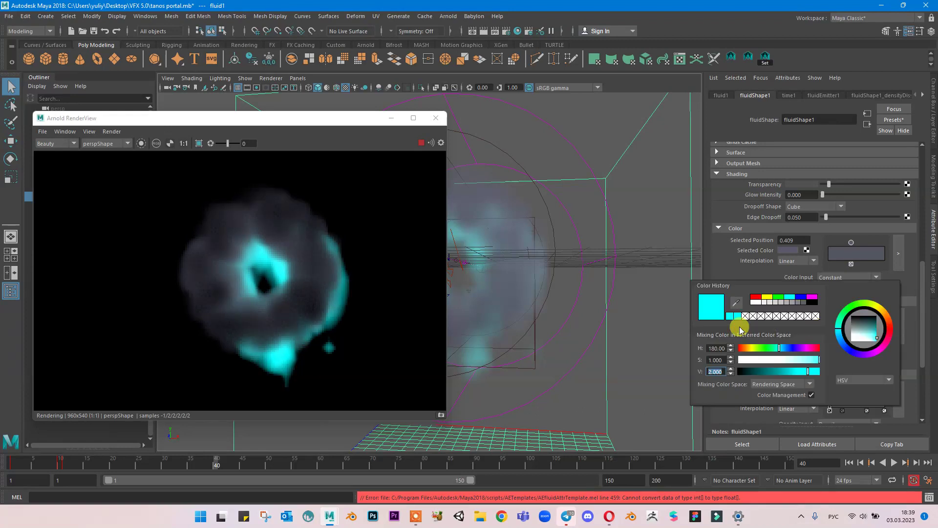
pyautogui.moveTo(788, 324); pyautogui.dragTo(760, 268, button='middle')
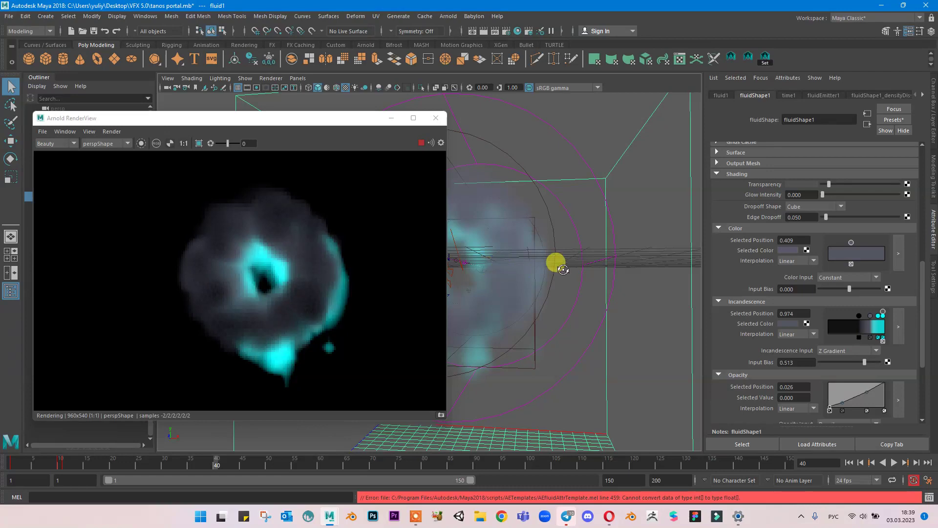
# View the live render from the side, delete the extra grey incandescence marker at 0.974, and select the cyan marker there.
pyautogui.keyDown('alt'); pyautogui.moveTo(553, 266); pyautogui.dragTo(383, 289); pyautogui.keyUp('alt')
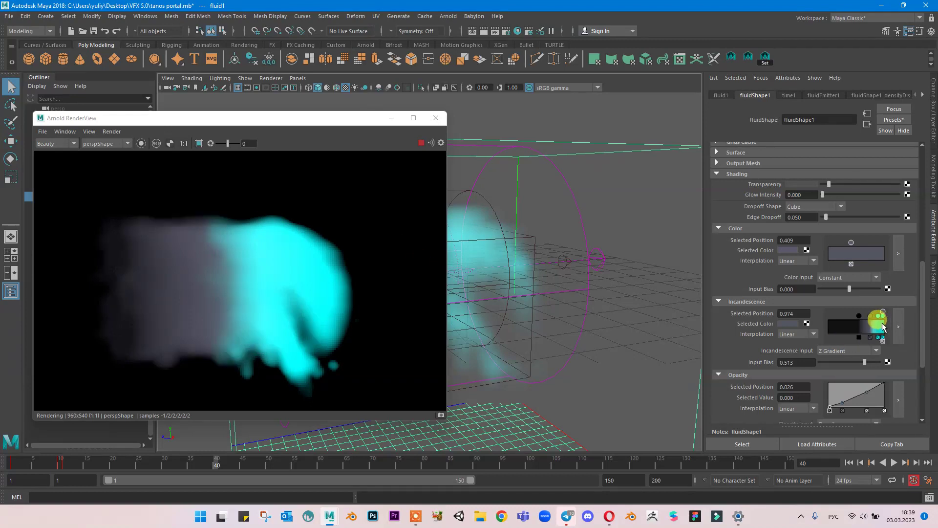
pyautogui.click(884, 340)
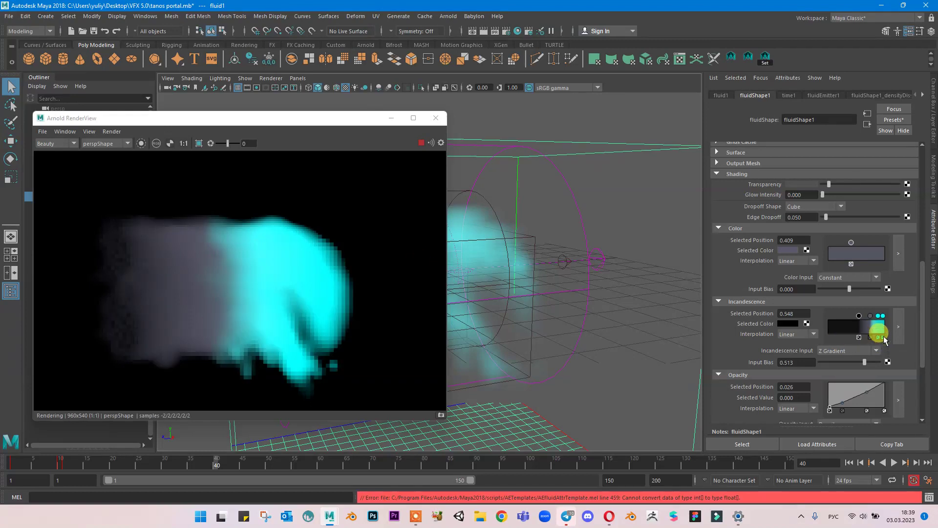
pyautogui.click(881, 316)
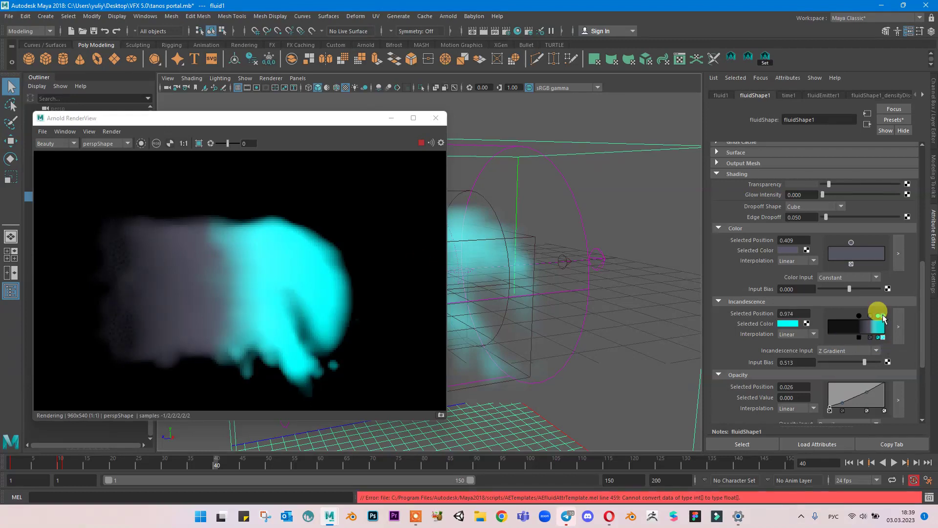
# Recolour the incandescence marker at 0.974 dark grey, and shift the ramp's black, grey, cyan and end markers to 0.504, 0.678, 0.783 and 0.870.
pyautogui.click(794, 325)
pyautogui.click(725, 310)
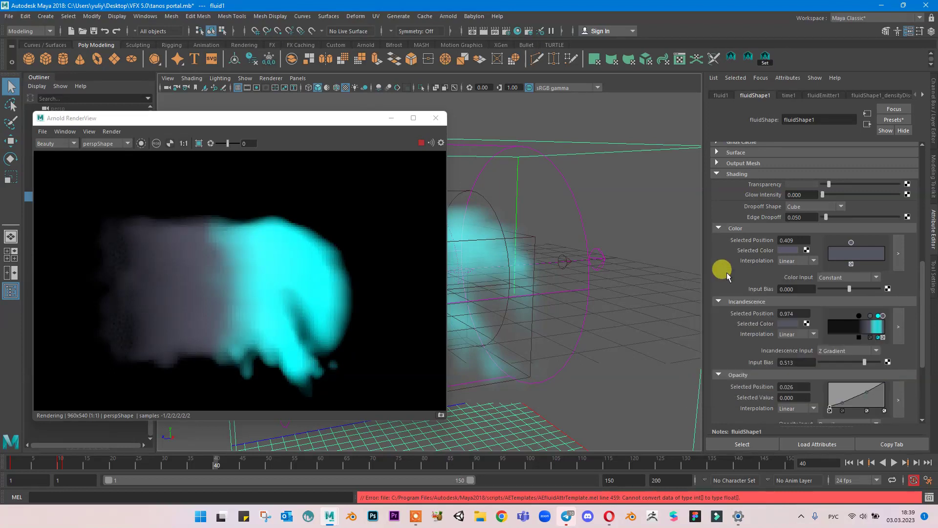
pyautogui.click(878, 316)
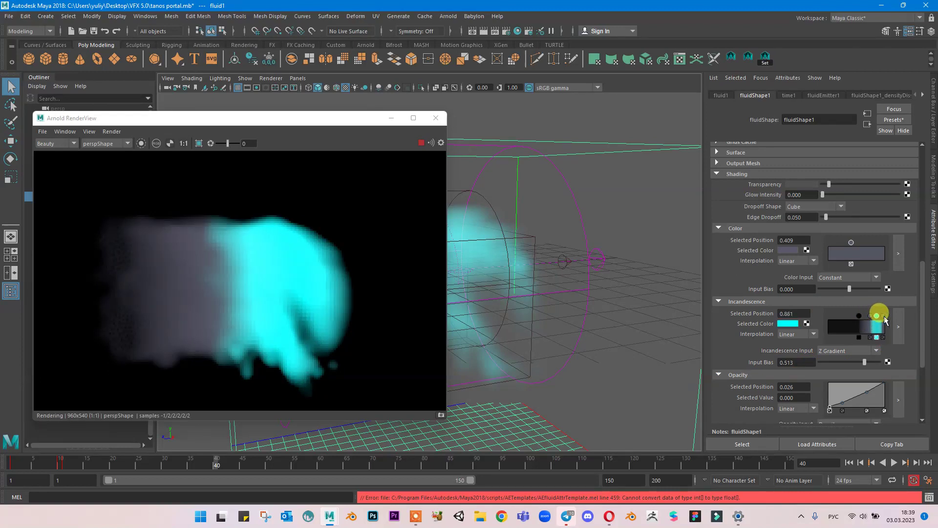
pyautogui.click(881, 317)
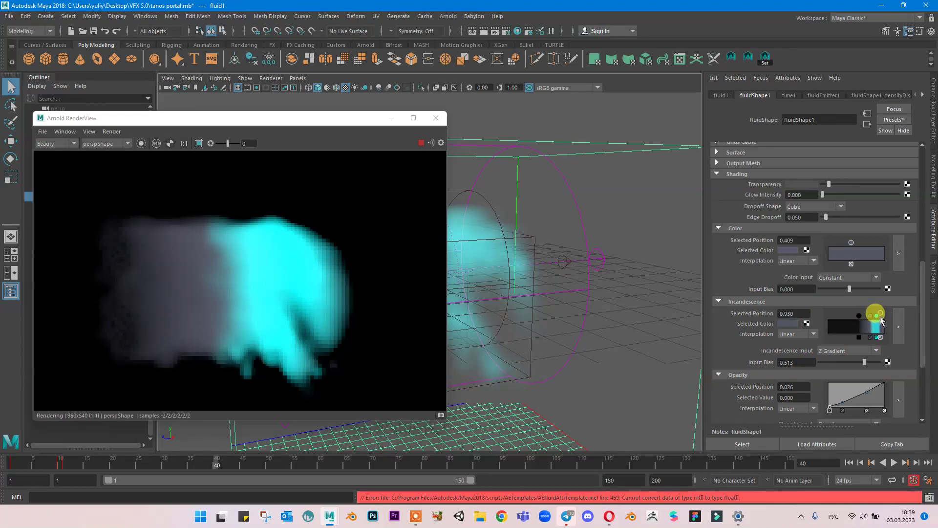
pyautogui.moveTo(859, 316); pyautogui.dragTo(877, 320)
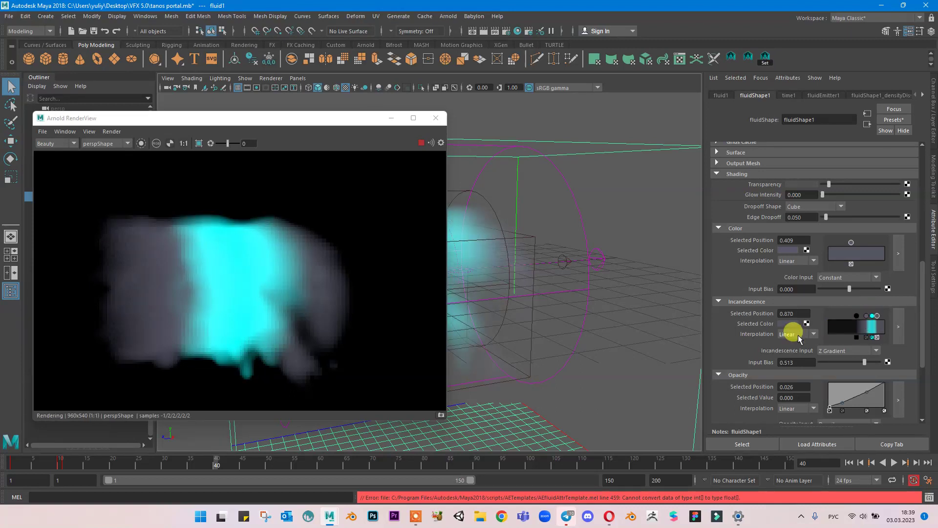
# Set the interpolation of the Incandescence ramp's grey, cyan and black markers to Smooth.
pyautogui.click(798, 334)
pyautogui.click(802, 365)
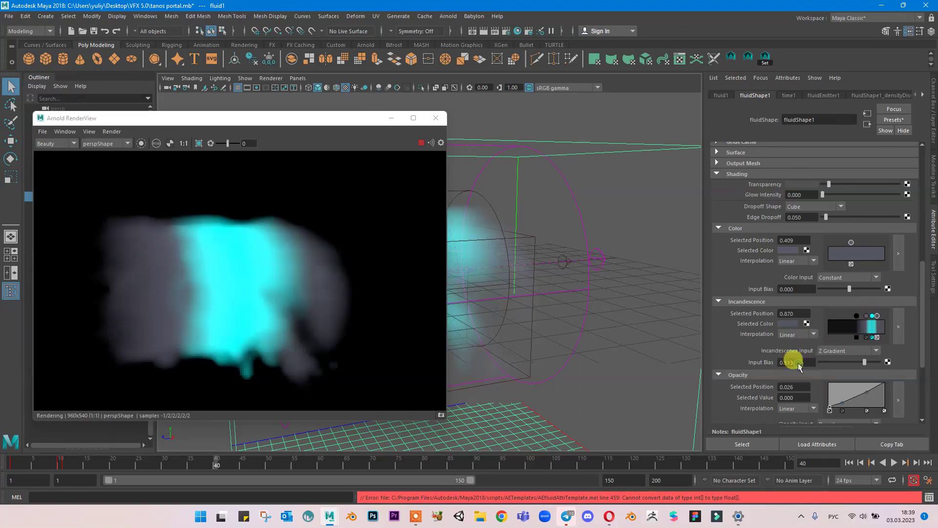
pyautogui.click(873, 315)
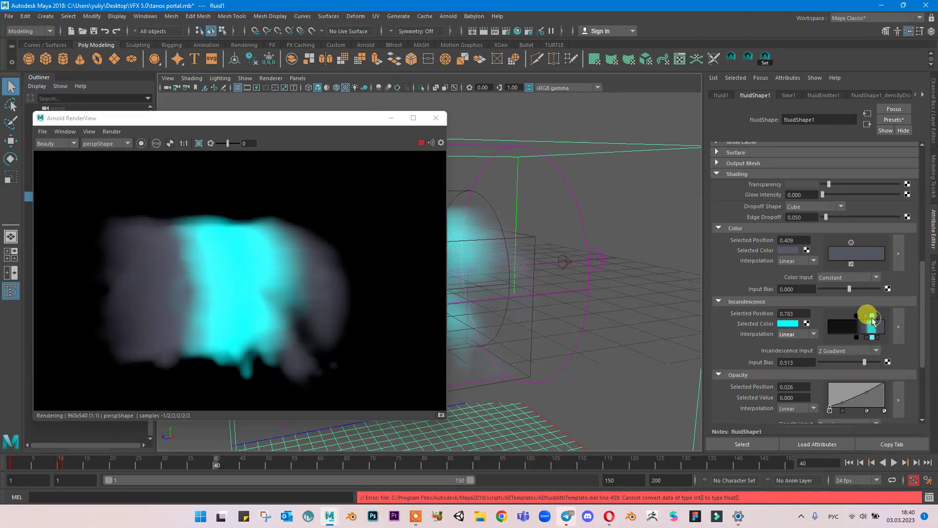
pyautogui.click(798, 334)
pyautogui.click(795, 364)
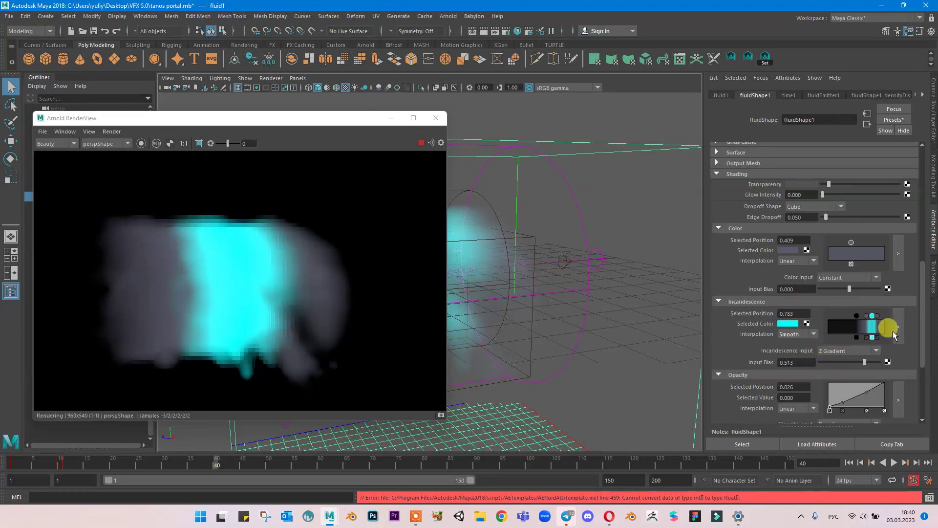
pyautogui.click(866, 316)
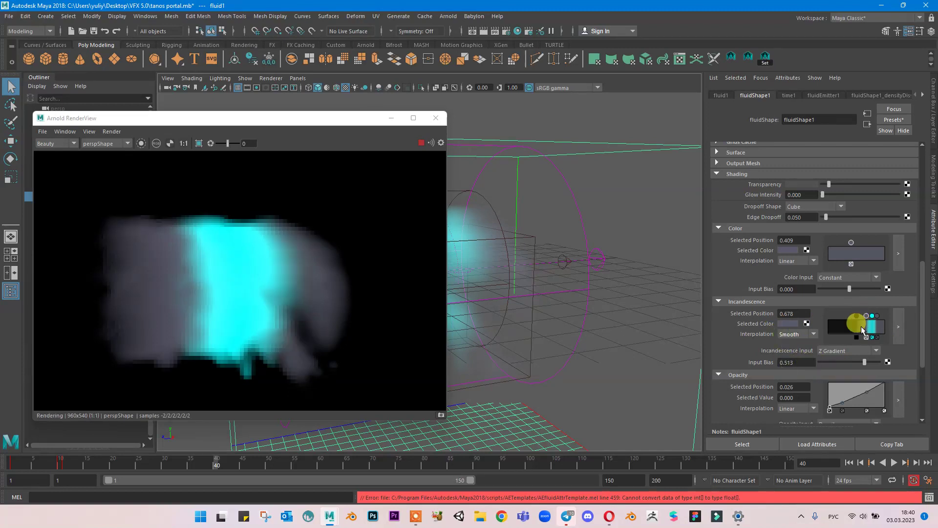
pyautogui.click(856, 316)
pyautogui.click(797, 334)
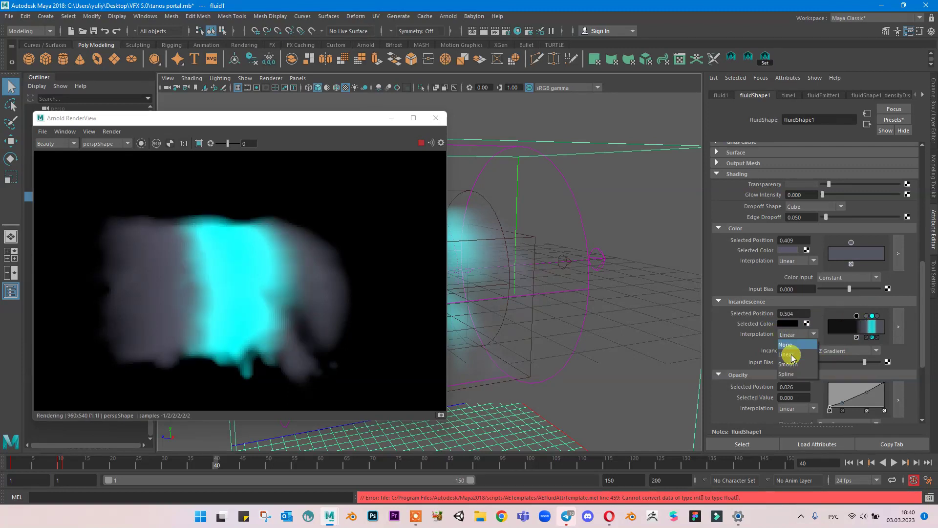
pyautogui.click(796, 364)
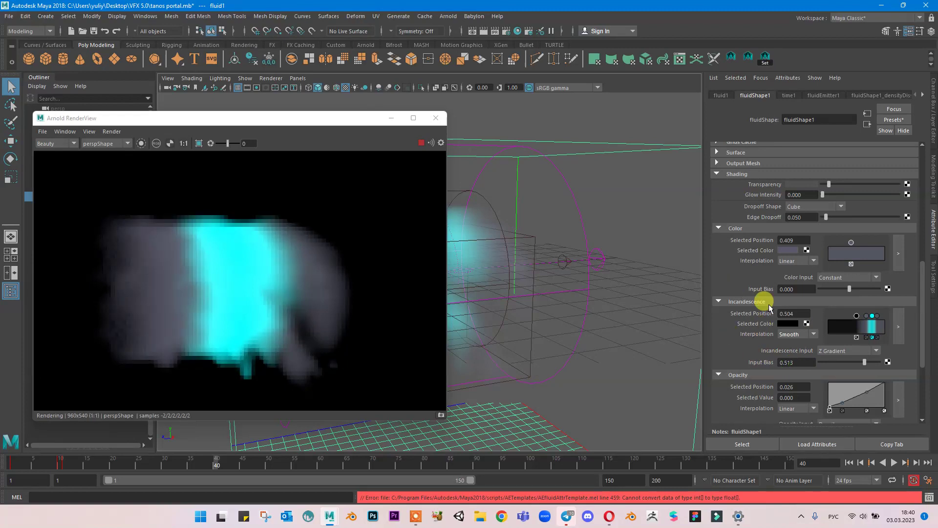
# Set the Incandescence Input to Temperature and check the live render from a more frontal angle of the portal.
pyautogui.click(834, 351)
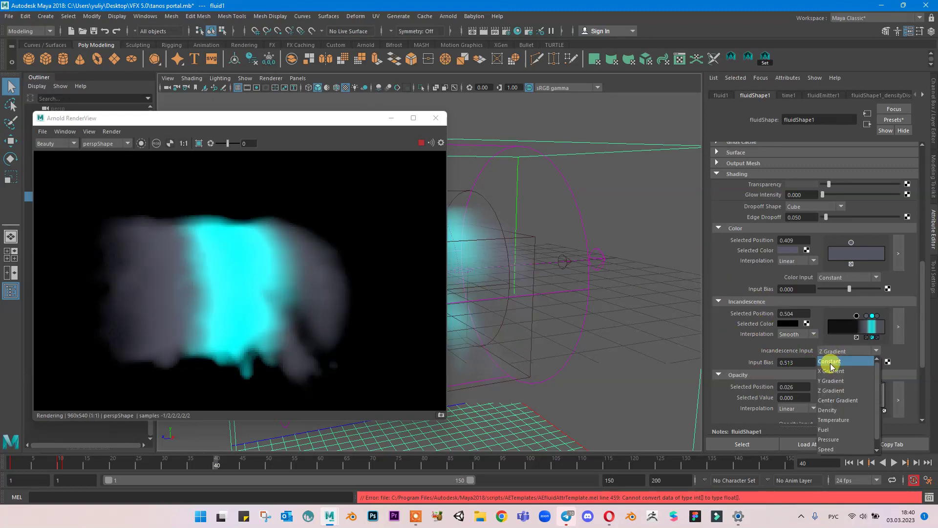
pyautogui.click(831, 419)
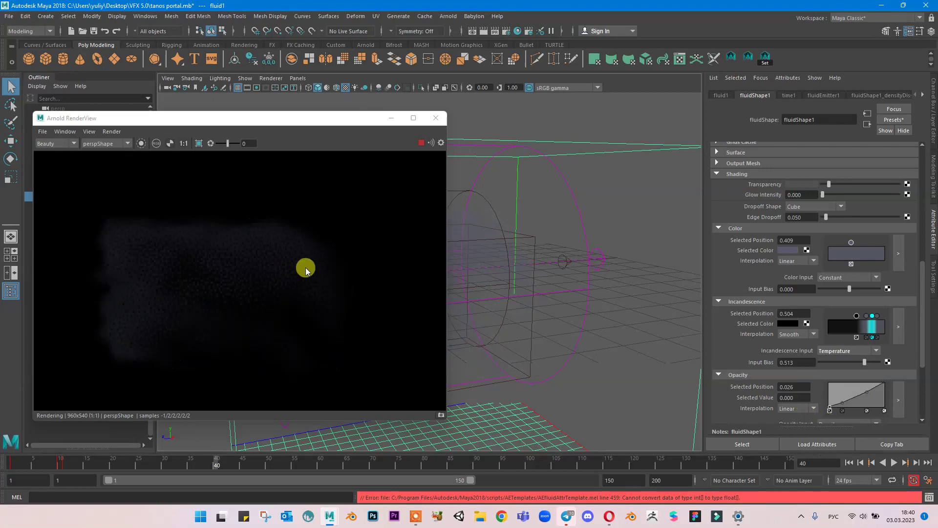
pyautogui.click(350, 268)
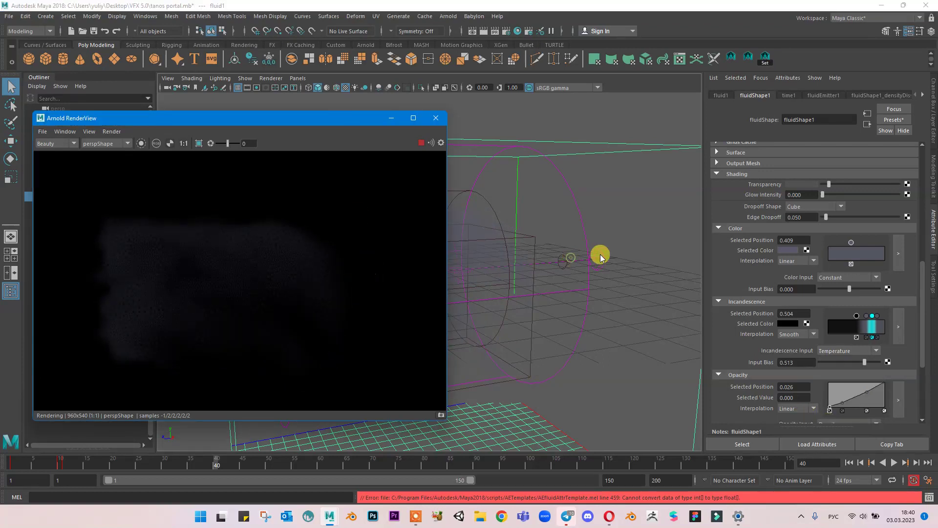
pyautogui.click(620, 252)
pyautogui.keyDown('alt'); pyautogui.moveTo(620, 252); pyautogui.dragTo(620, 252); pyautogui.keyUp('alt')
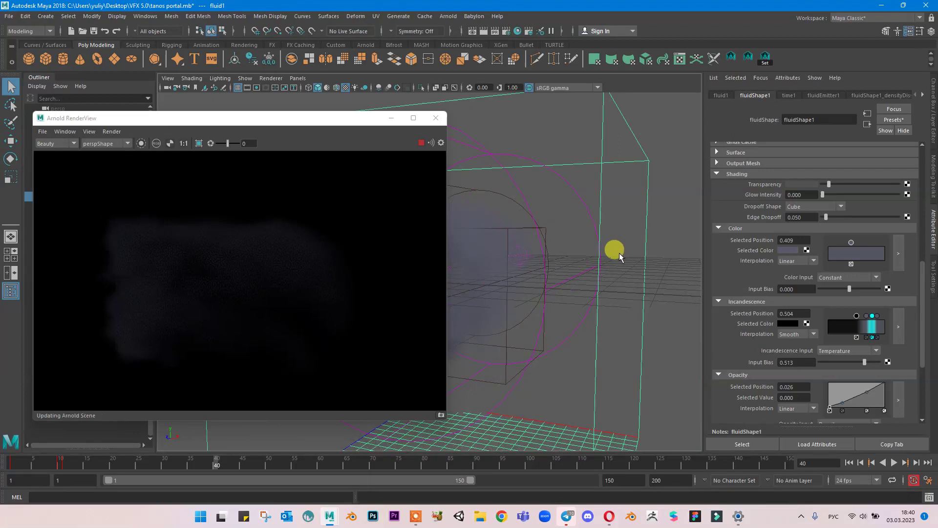
pyautogui.click(440, 235)
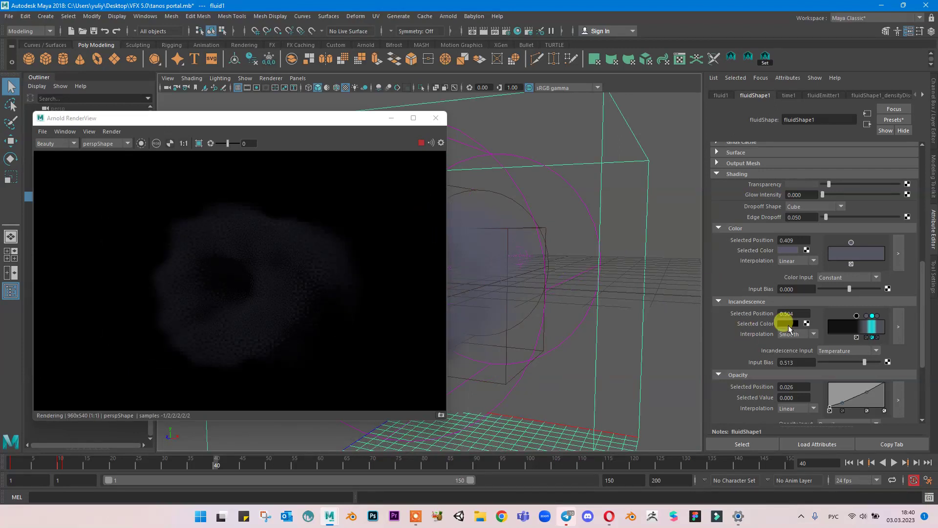
pyautogui.click(831, 351)
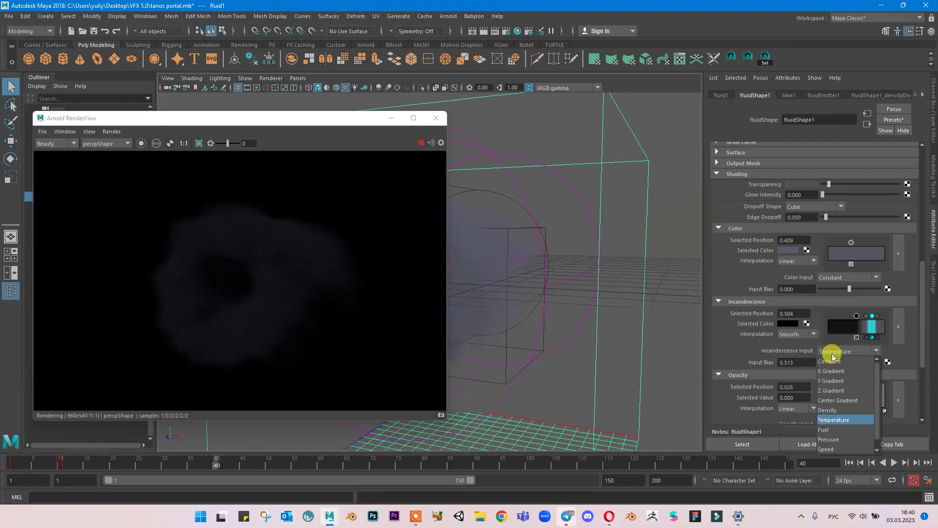
pyautogui.click(800, 351)
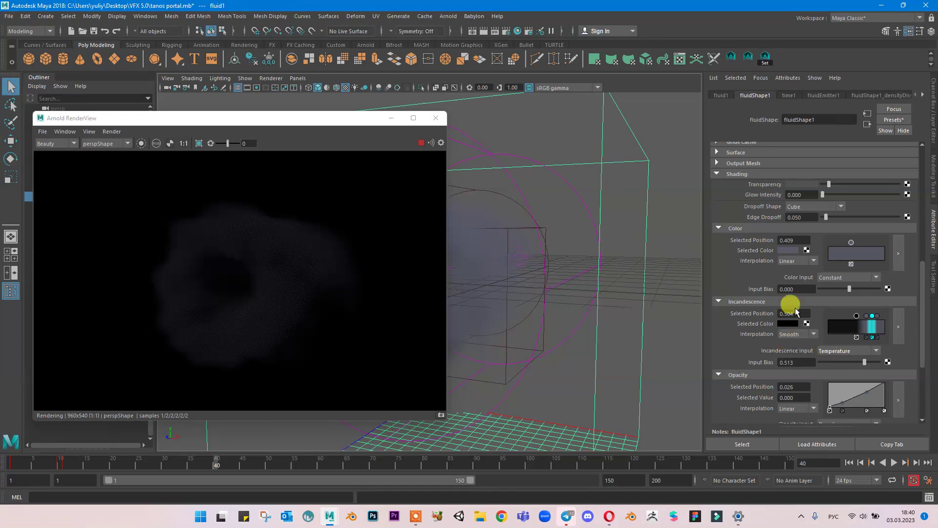
# Examine the fluid's Dynamic Simulation settings, Contents Method settings and the available Falloff Method options.
pyautogui.scroll(3, 795, 307)
pyautogui.scroll(3, 747, 186)
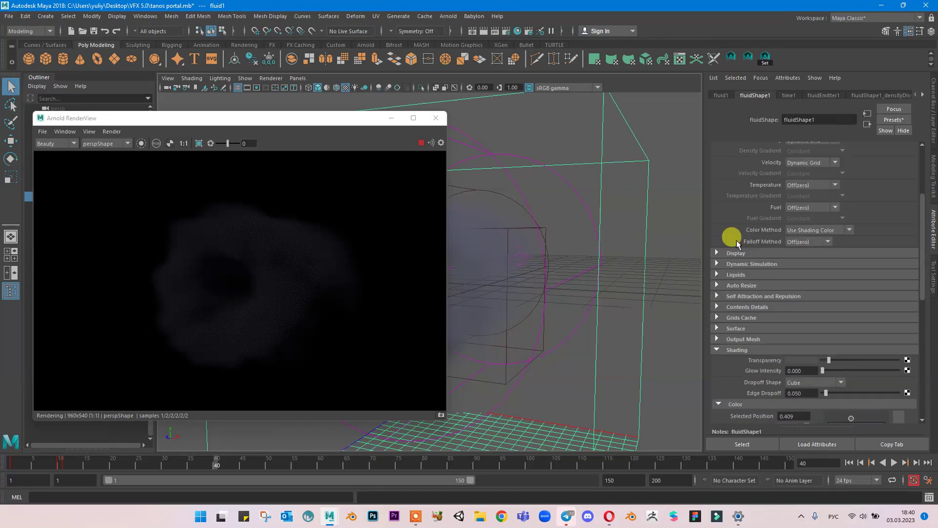
pyautogui.click(745, 264)
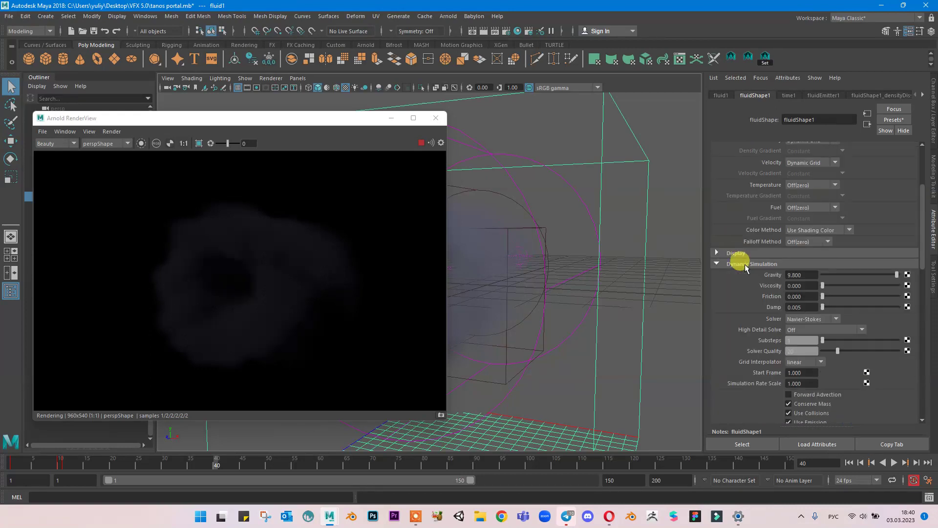
pyautogui.scroll(-1, 744, 274)
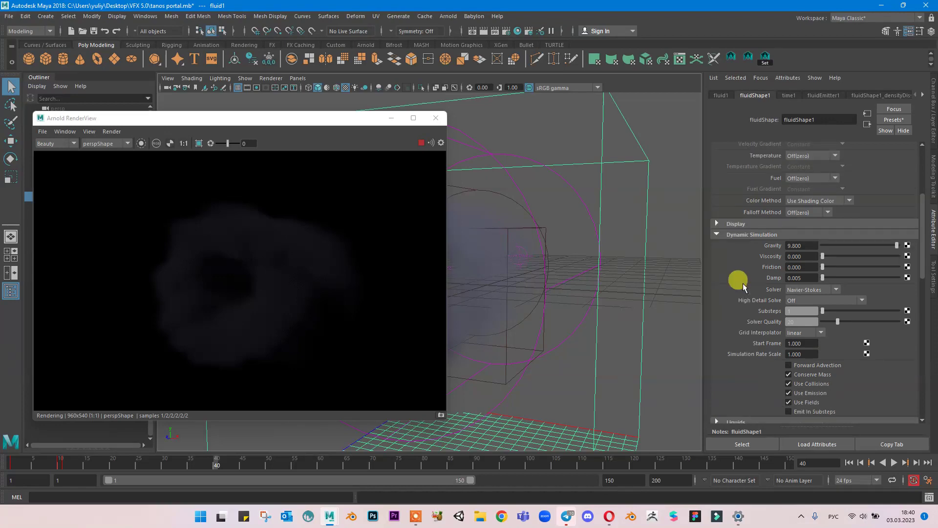
pyautogui.scroll(-1, 743, 283)
pyautogui.scroll(6, 743, 283)
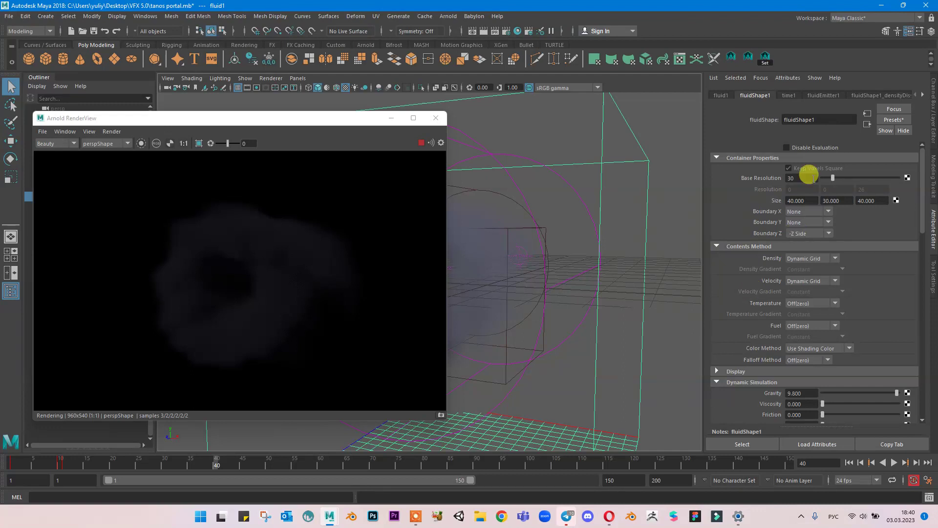
pyautogui.click(795, 362)
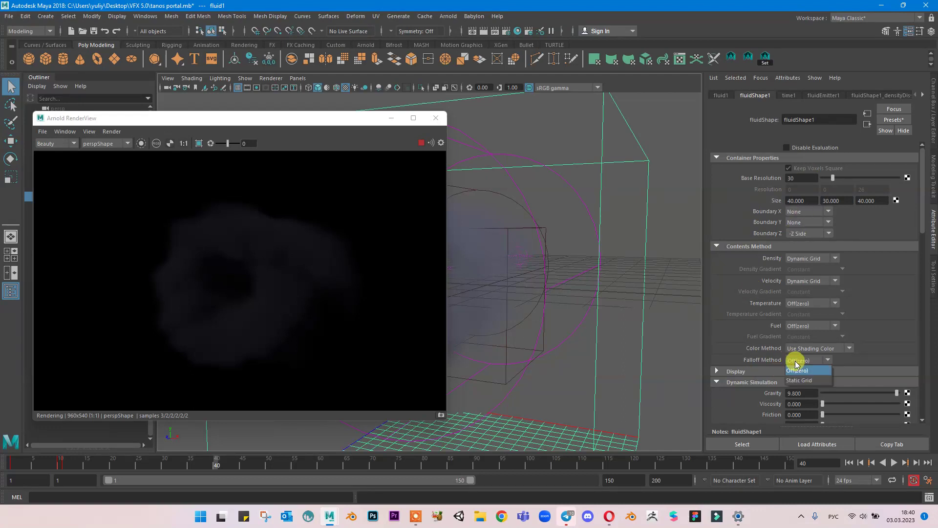
pyautogui.click(795, 363)
pyautogui.click(795, 363)
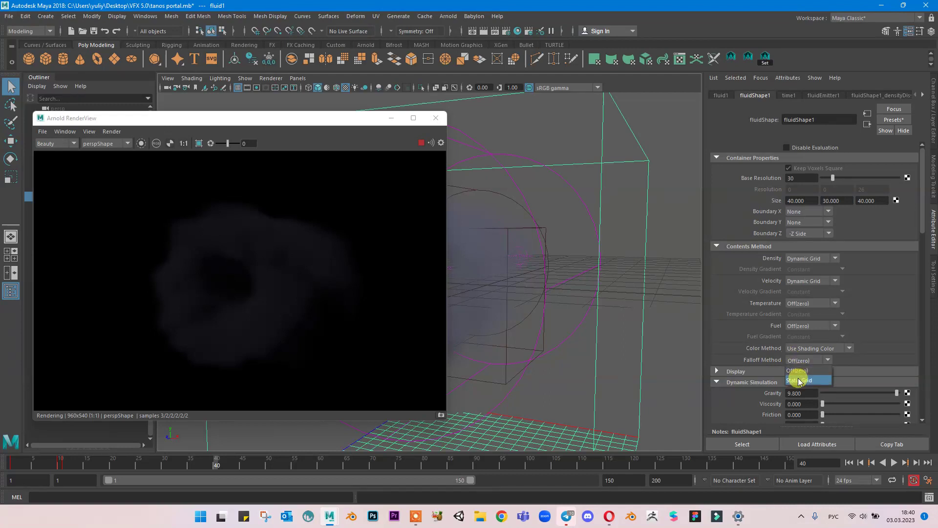
pyautogui.click(801, 370)
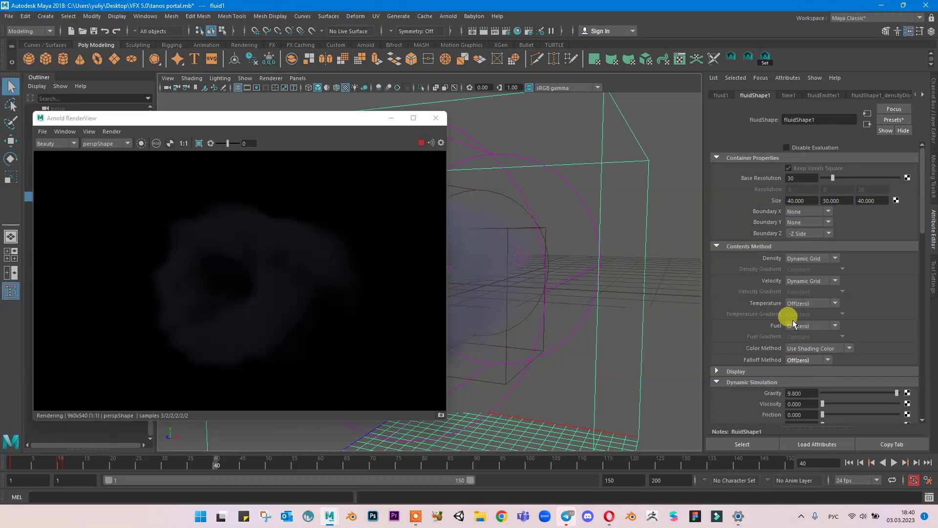
# Set the fluid's Color Method to Dynamic Grid and its Falloff Method to Static Grid, and save the scene.
pyautogui.click(812, 350)
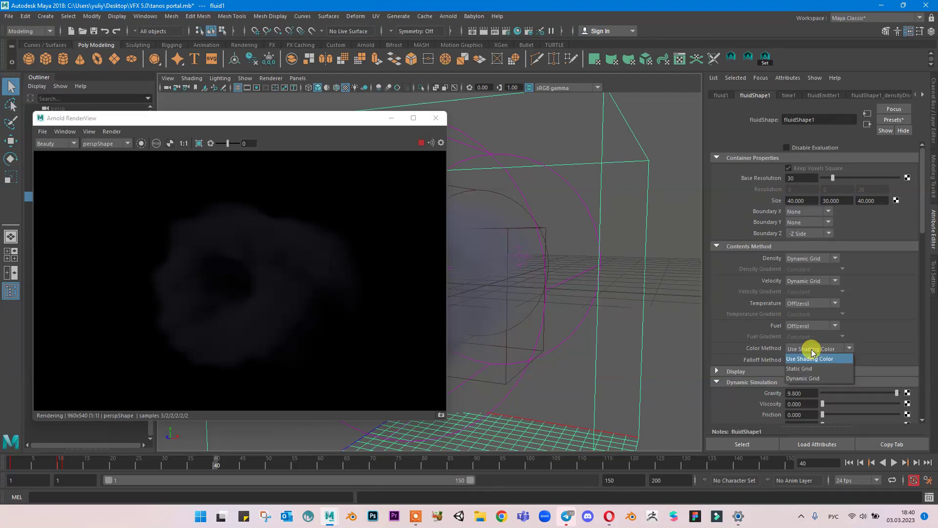
pyautogui.click(806, 378)
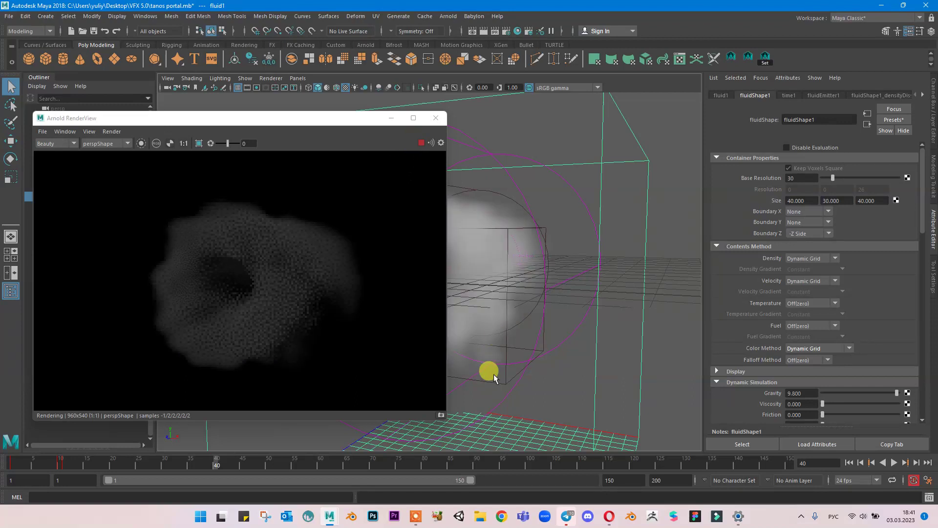
pyautogui.click(809, 363)
pyautogui.click(807, 381)
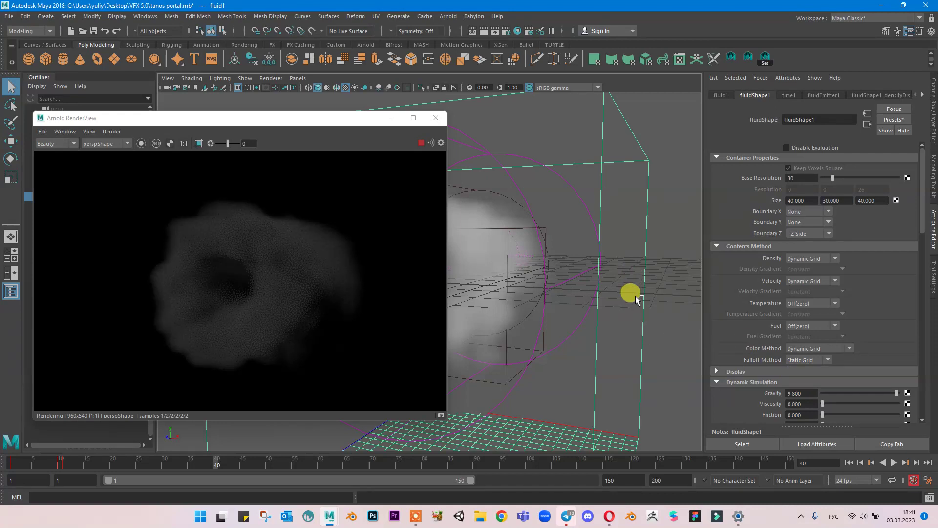
pyautogui.hotkey('ctrl', 's')
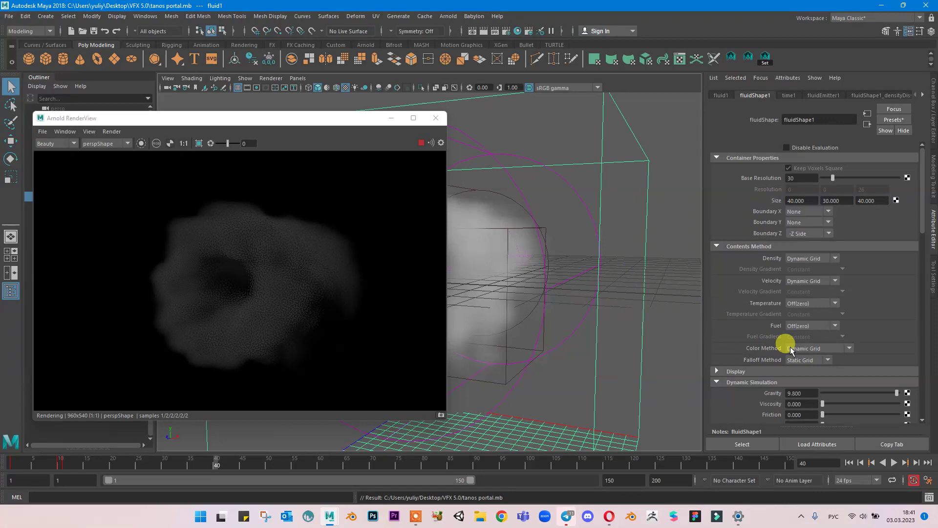
pyautogui.scroll(-8, 794, 342)
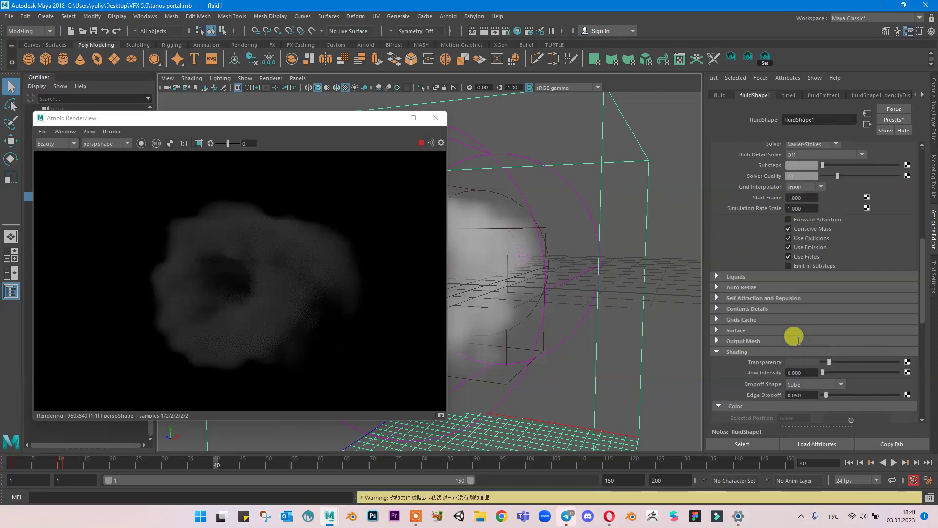
# Move fluidShape1's cyan incandescence marker to position 1.000 and the grey one to 0.791, and set the incandescence Input Bias to 0.395.
pyautogui.scroll(-10, 798, 339)
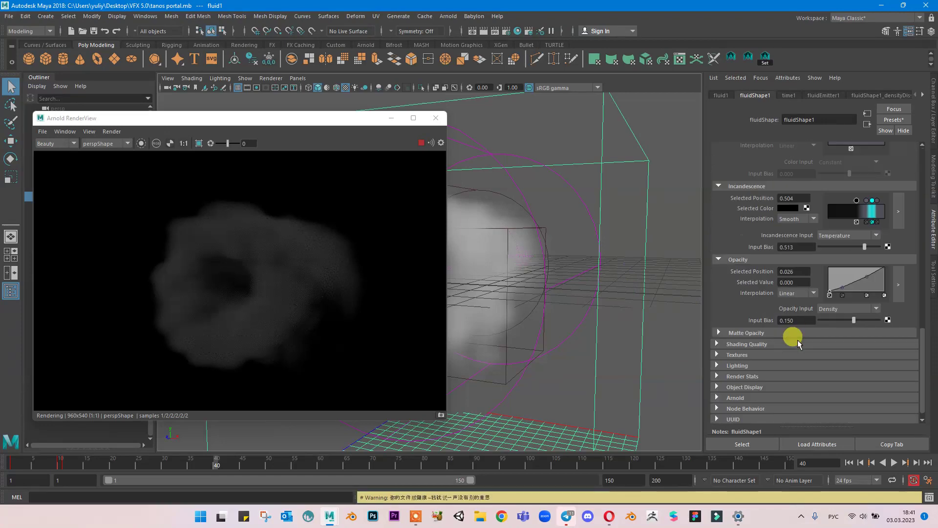
pyautogui.scroll(3, 795, 337)
pyautogui.click(877, 281)
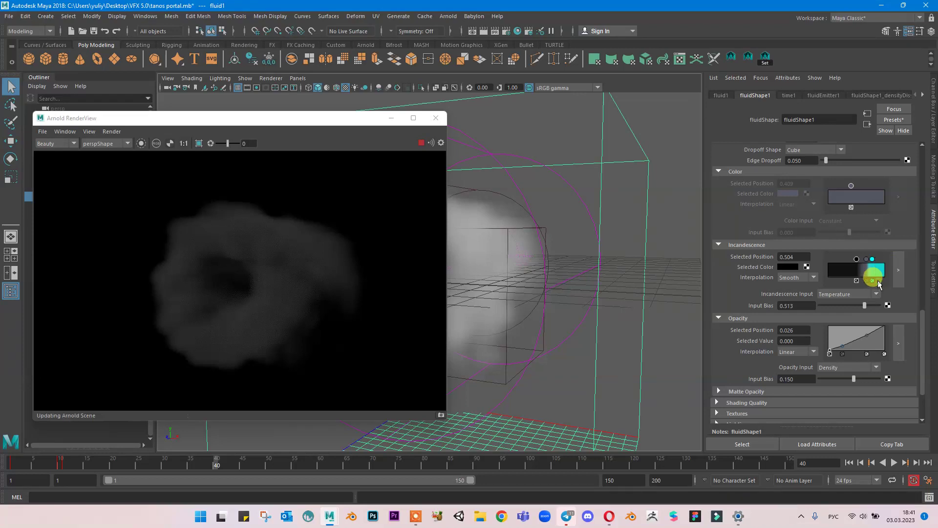
pyautogui.moveTo(874, 259); pyautogui.dragTo(886, 259)
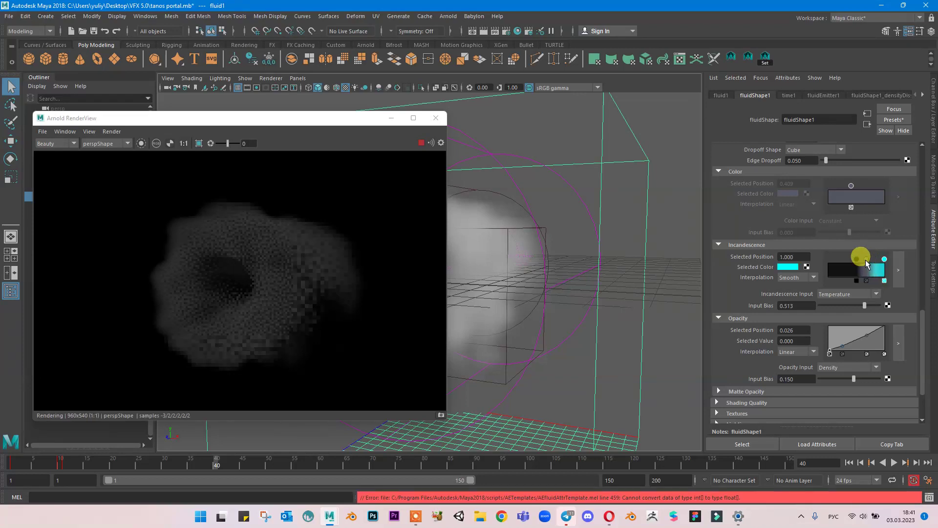
pyautogui.click(868, 259)
pyautogui.moveTo(853, 305); pyautogui.dragTo(860, 299)
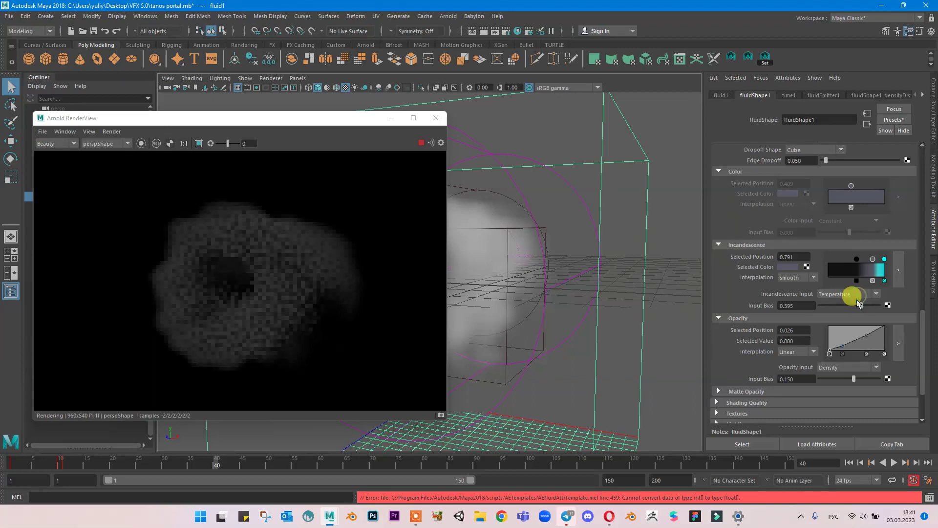
# Try Fuel and Density as the fluid's Incandescence Input.
pyautogui.click(850, 293)
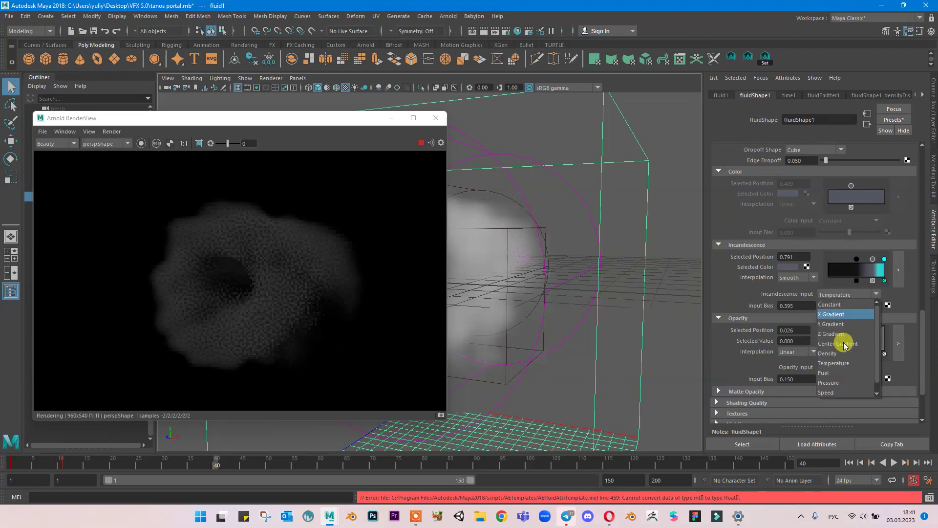
pyautogui.click(835, 374)
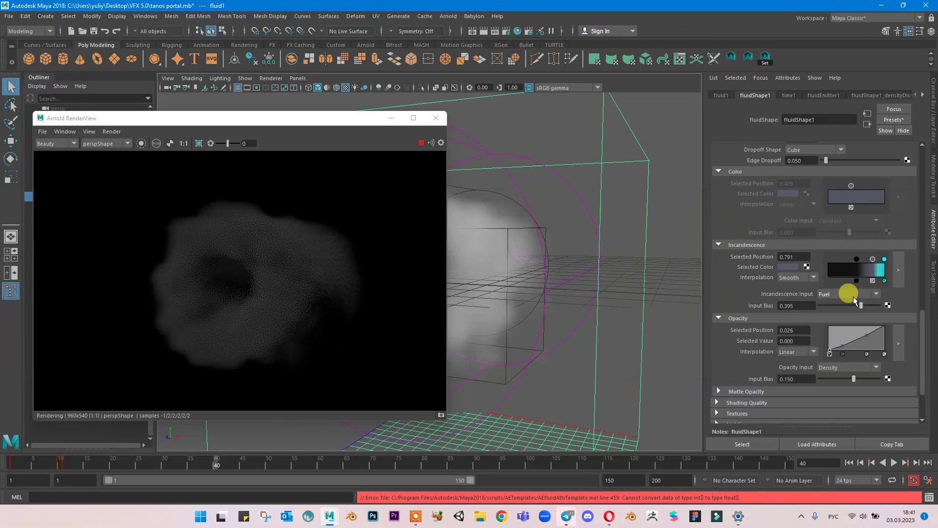
pyautogui.click(850, 296)
pyautogui.click(835, 354)
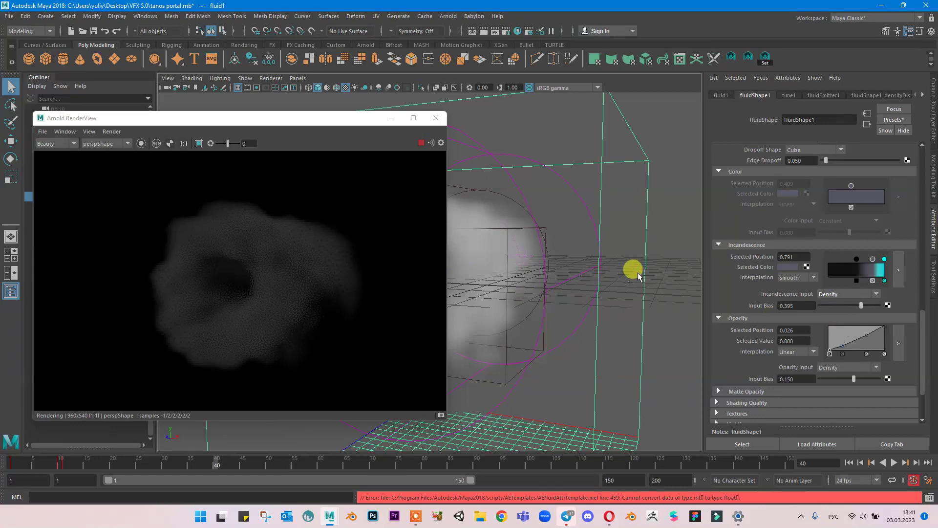
pyautogui.scroll(4, 631, 269)
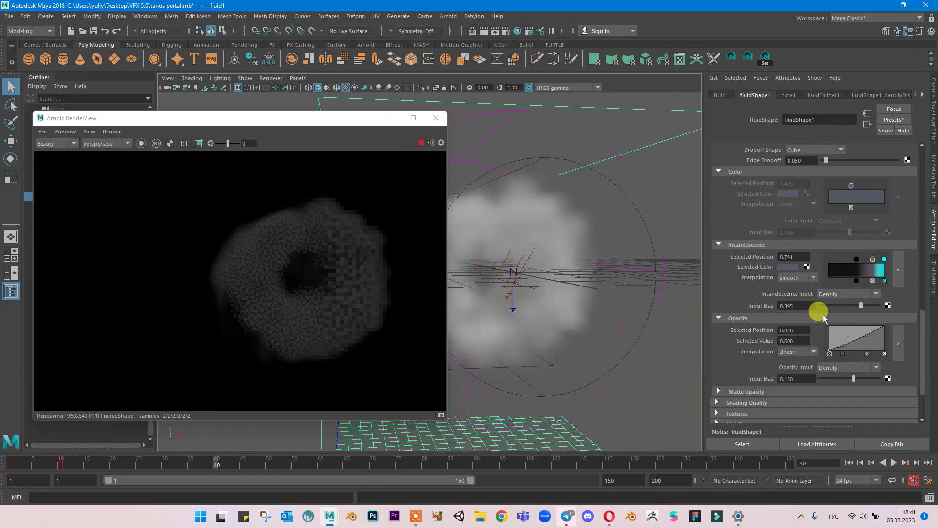
# Try Speed and Pressure as the fluid's Incandescence Input, and restore it to Temperature.
pyautogui.click(849, 294)
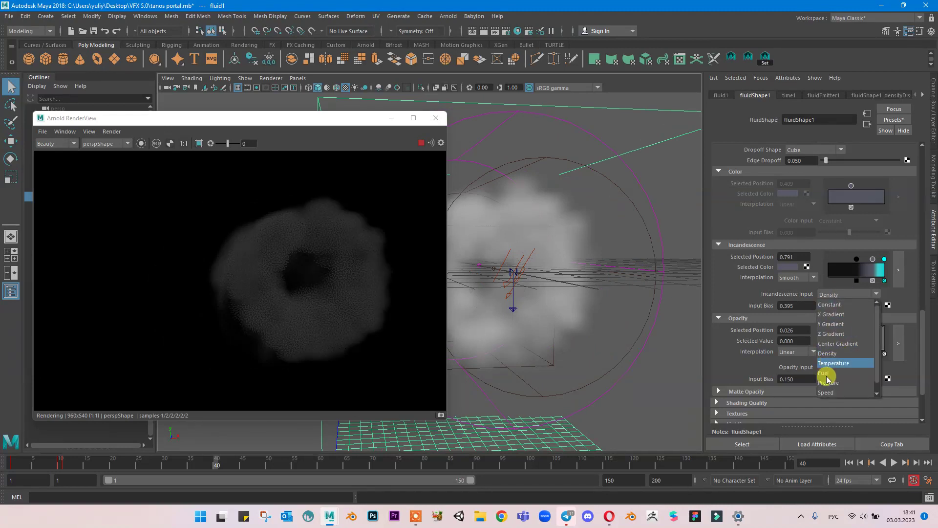
pyautogui.click(826, 391)
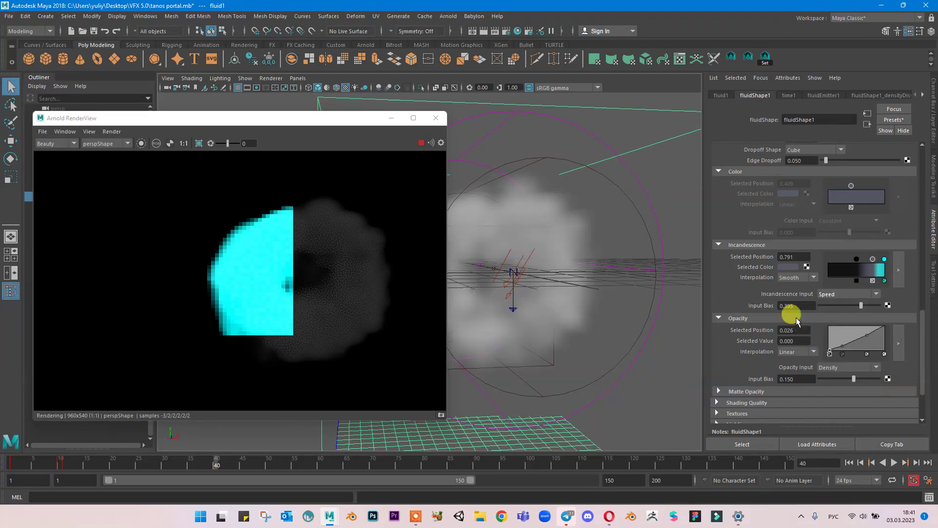
pyautogui.click(832, 295)
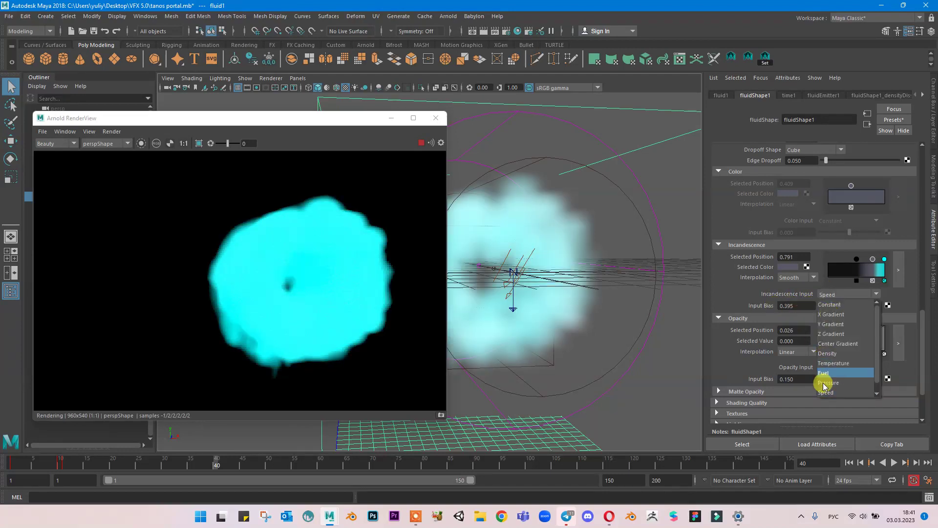
pyautogui.click(826, 380)
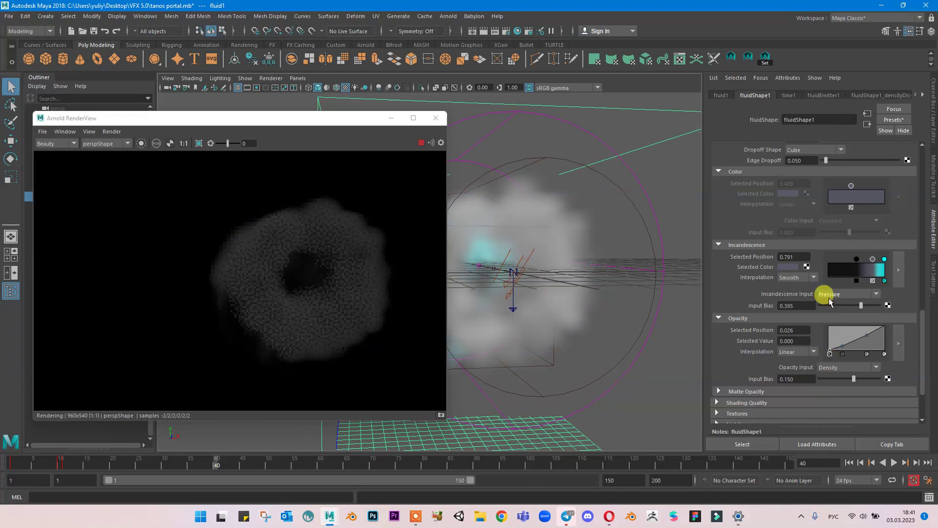
pyautogui.click(830, 294)
pyautogui.click(832, 363)
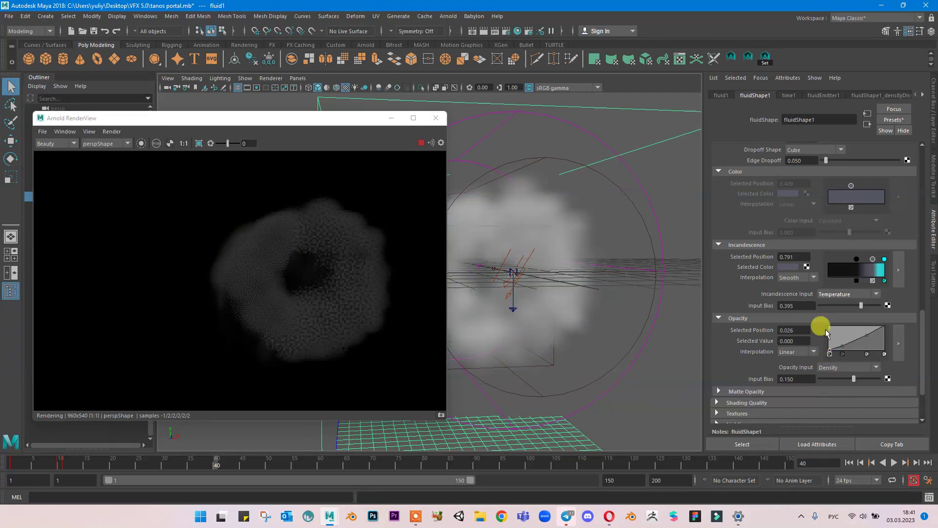
# Save the scene, and play the fluid simulation from frame 1, stopping at frame 25.
pyautogui.moveTo(472, 268)
pyautogui.keyDown('alt'); pyautogui.mouseDown()
pyautogui.moveTo(455, 265)
pyautogui.moveTo(470, 277)
pyautogui.mouseUp(); pyautogui.keyUp('alt')
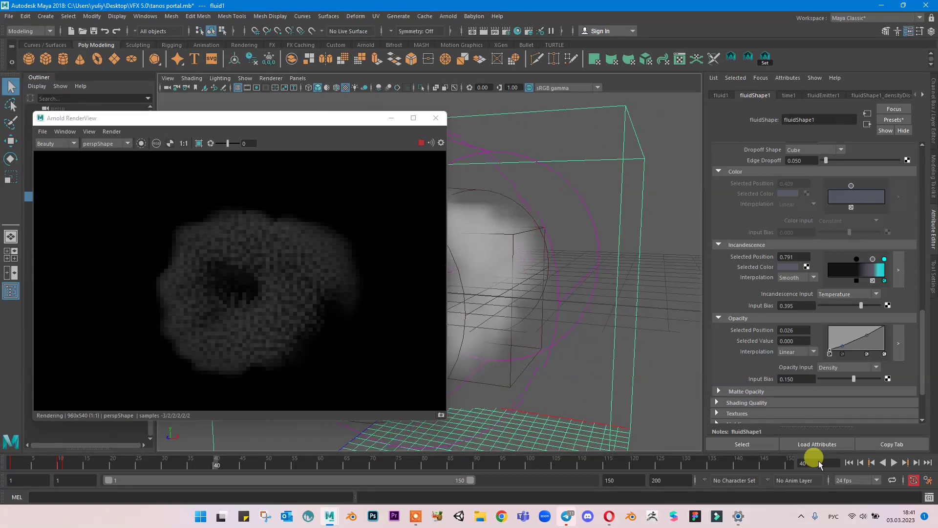
pyautogui.hotkey('ctrl', 's')
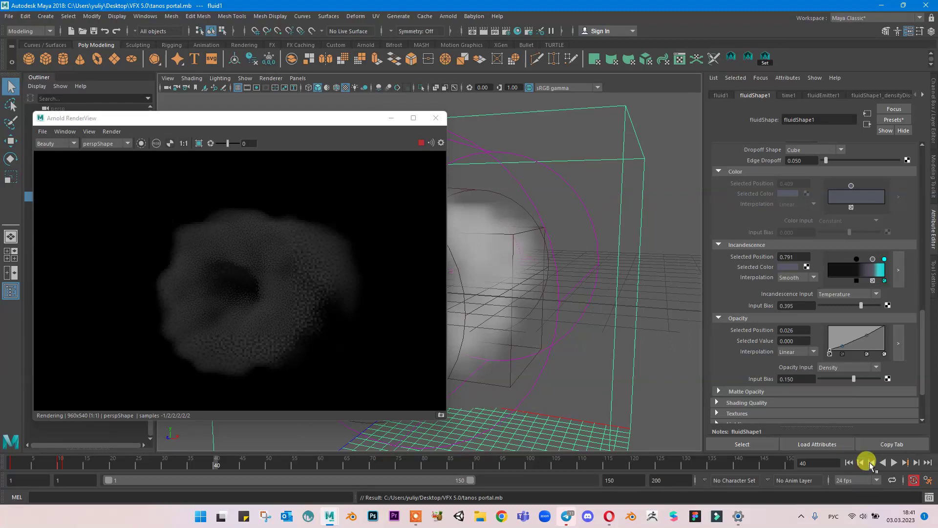
pyautogui.click(894, 464)
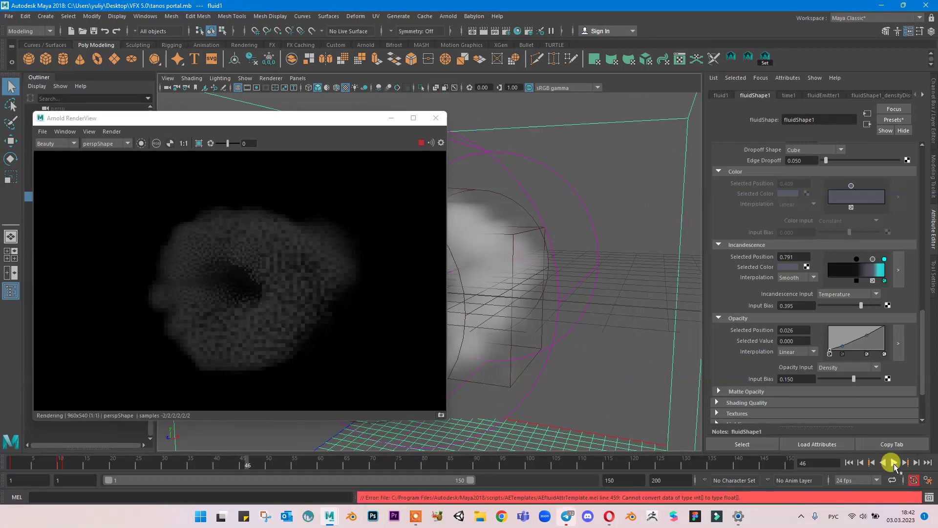
pyautogui.click(850, 463)
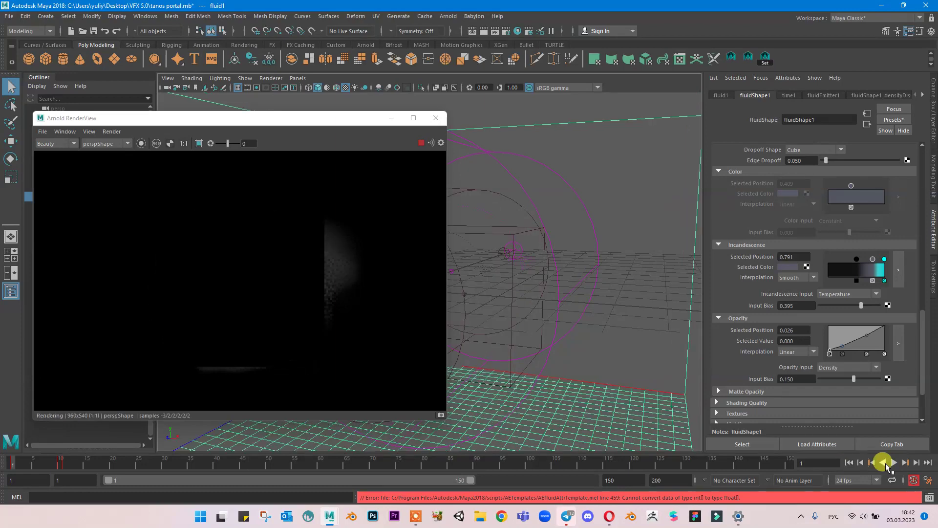
pyautogui.click(894, 463)
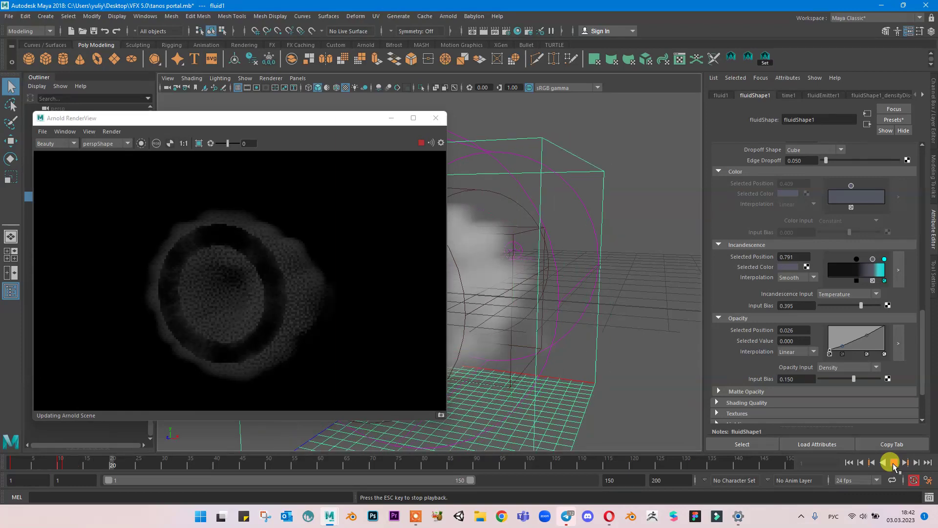
pyautogui.click(894, 464)
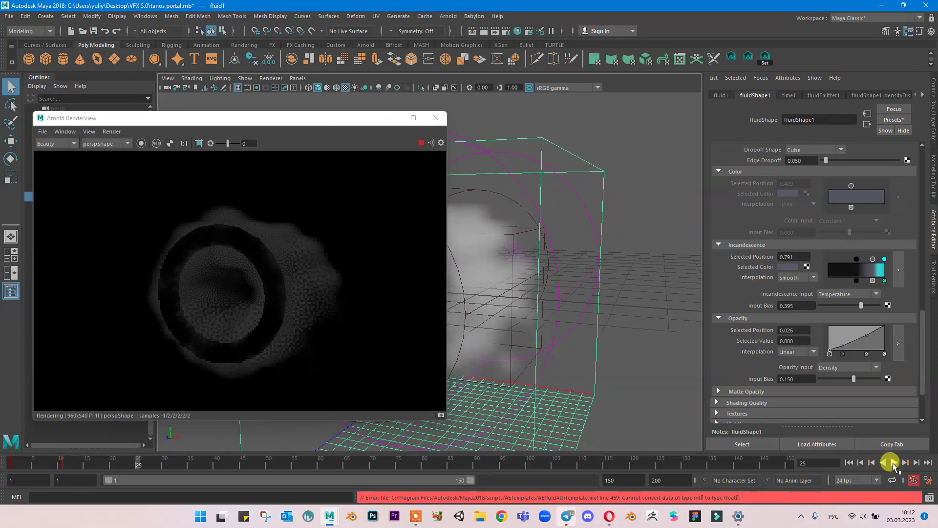
# Disable Casts Shadows, Receive Shadows, Visible In Reflections and Visible In Refractions in the render stats of pTorus1.
pyautogui.moveTo(322, 119); pyautogui.dragTo(329, 154)
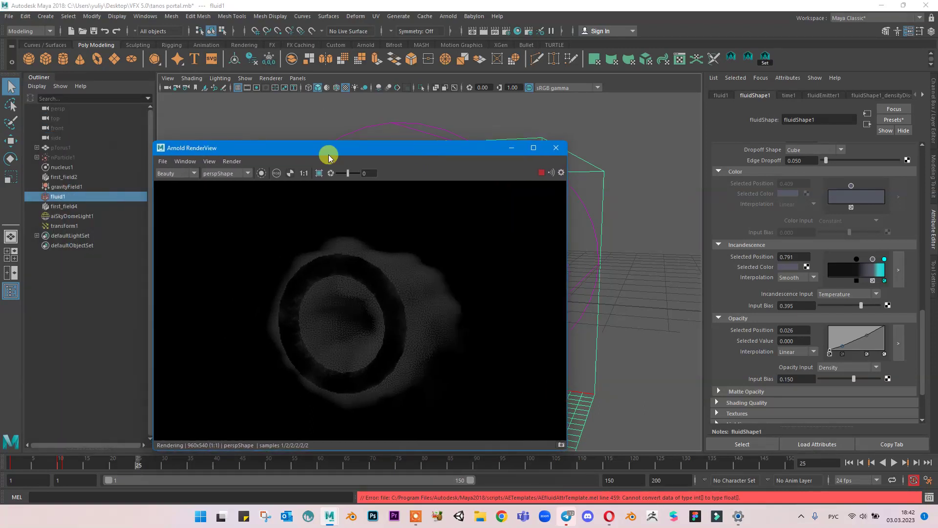
pyautogui.click(42, 148)
pyautogui.click(38, 148)
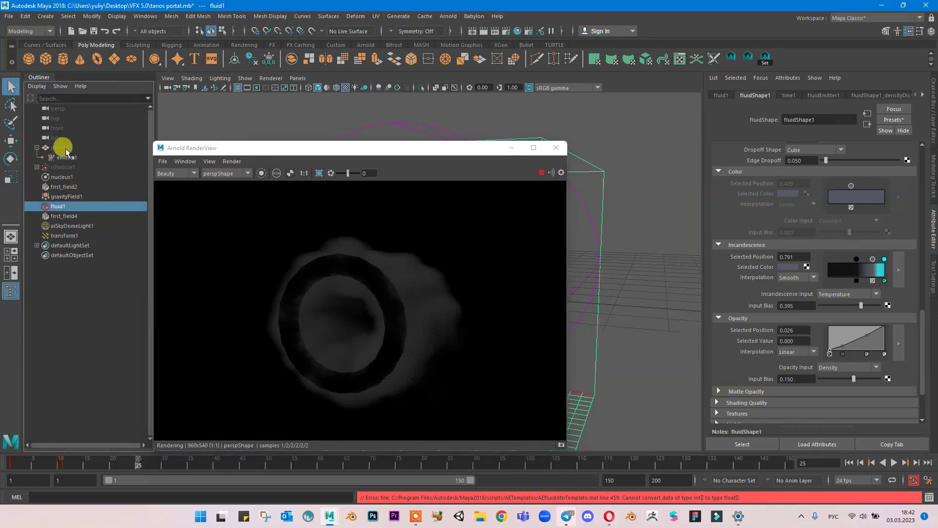
pyautogui.click(61, 148)
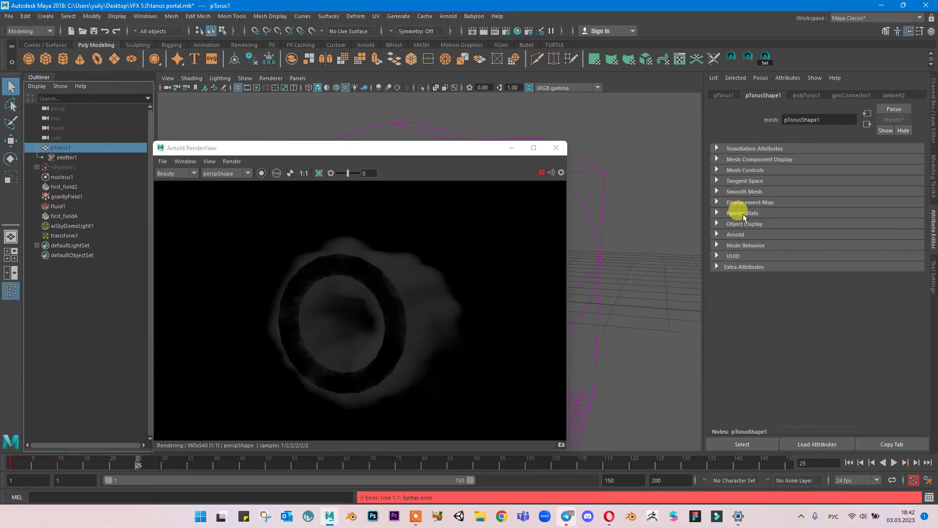
pyautogui.click(716, 202)
pyautogui.click(716, 202)
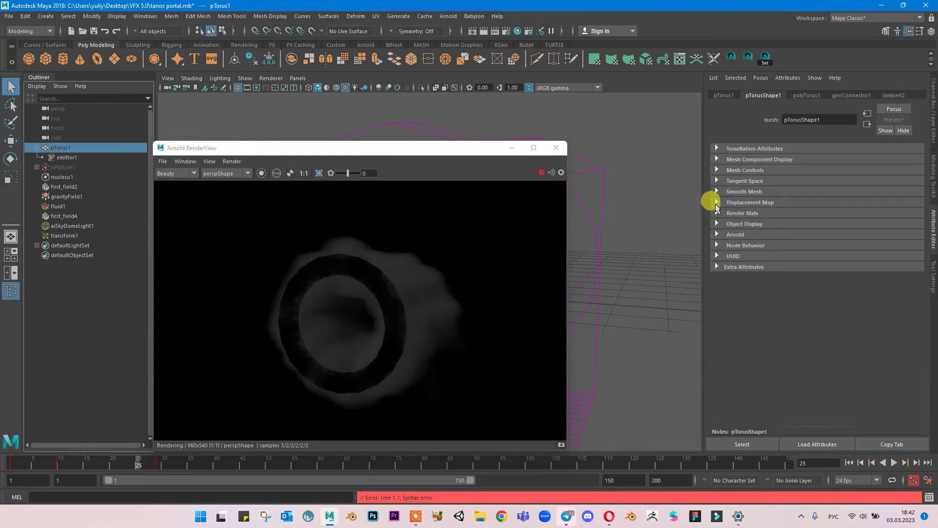
pyautogui.click(715, 213)
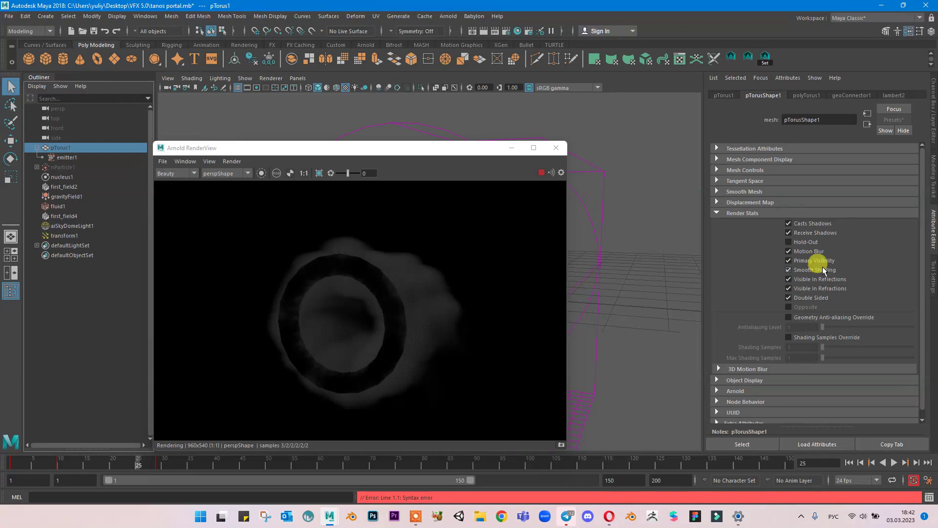
pyautogui.click(812, 223)
pyautogui.click(815, 233)
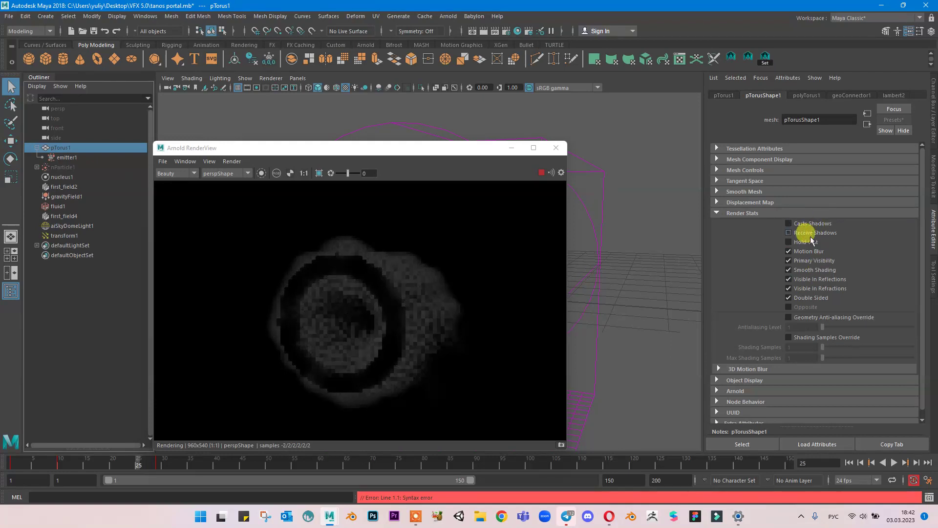
pyautogui.click(808, 287)
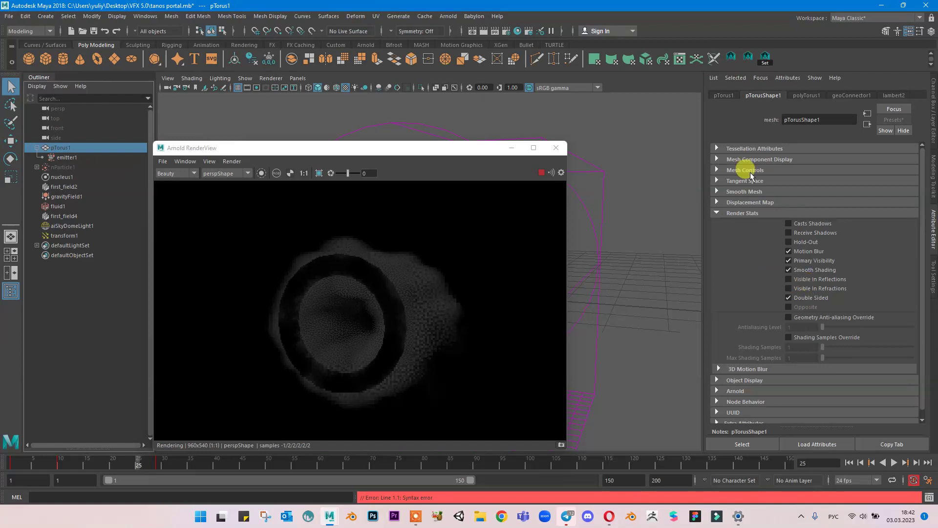
# Turn off the display visibility of pTorus1 at frame 25 and check the render at frame 36.
pyautogui.click(721, 99)
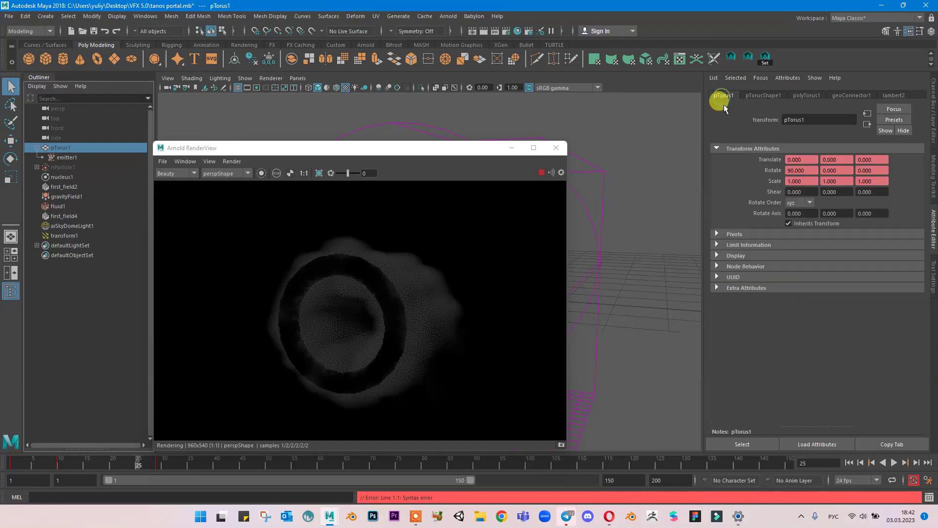
pyautogui.click(745, 257)
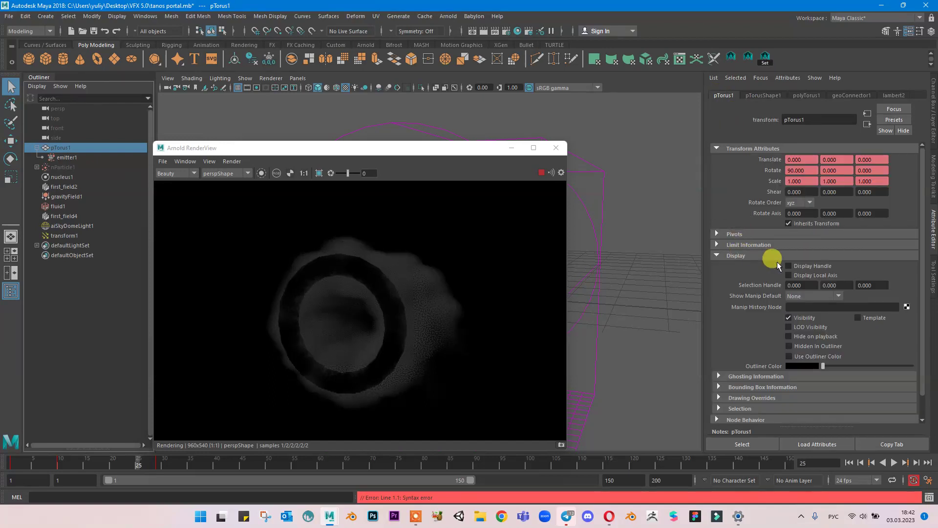
pyautogui.click(788, 318)
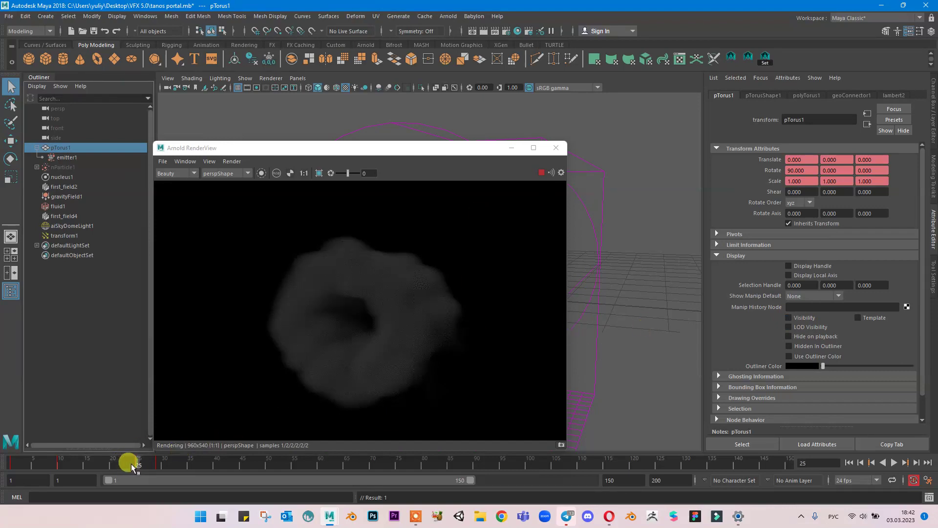
pyautogui.moveTo(131, 464); pyautogui.dragTo(196, 476)
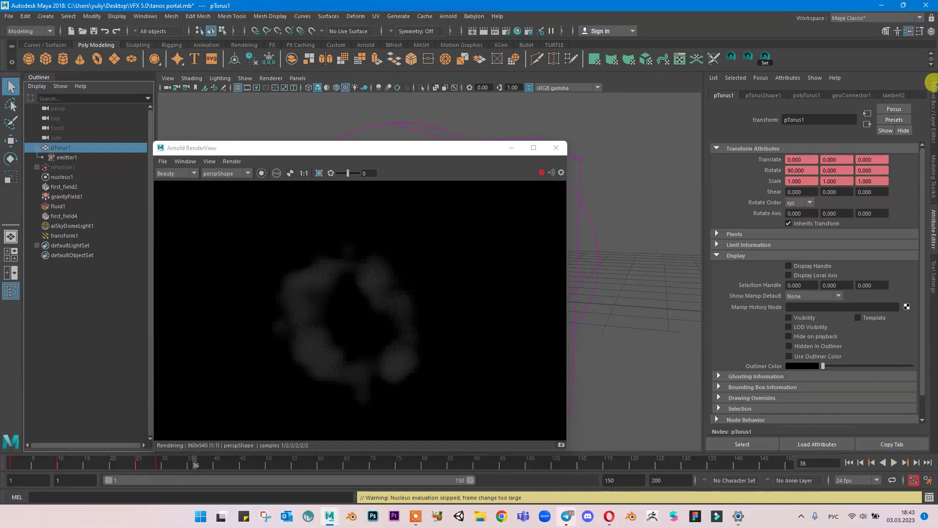
# Set the Visibility channel of pTorus1 to 0 at frame 36.
pyautogui.click(934, 105)
pyautogui.click(901, 175)
pyautogui.write('0')
pyautogui.press('Return')
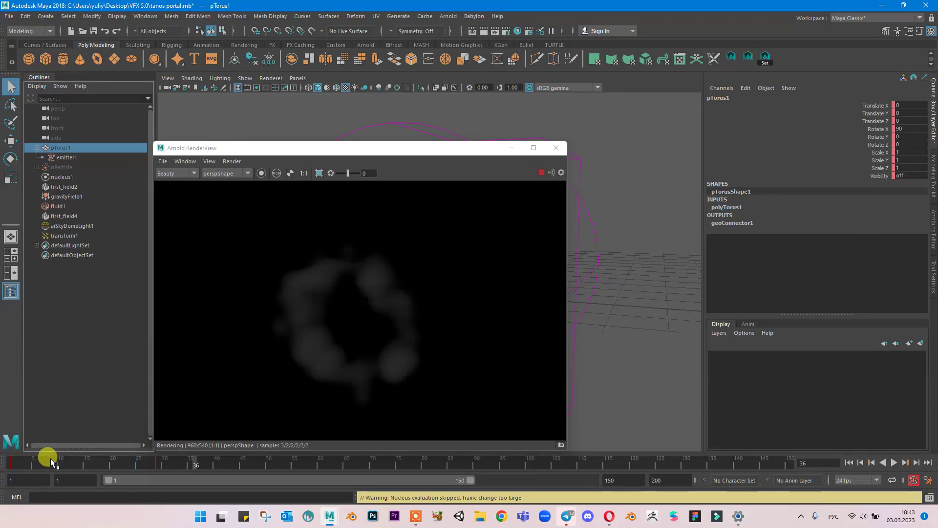
# Return to frame 1 and break the connections on the Visibility channel of pTorus1 to remove its keys.
pyautogui.click(873, 463)
pyautogui.click(873, 462)
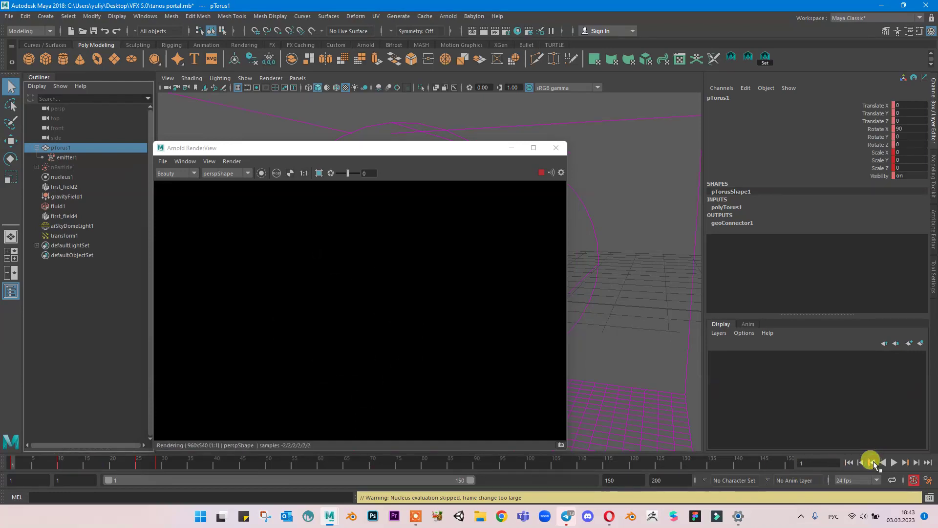
pyautogui.click(880, 176)
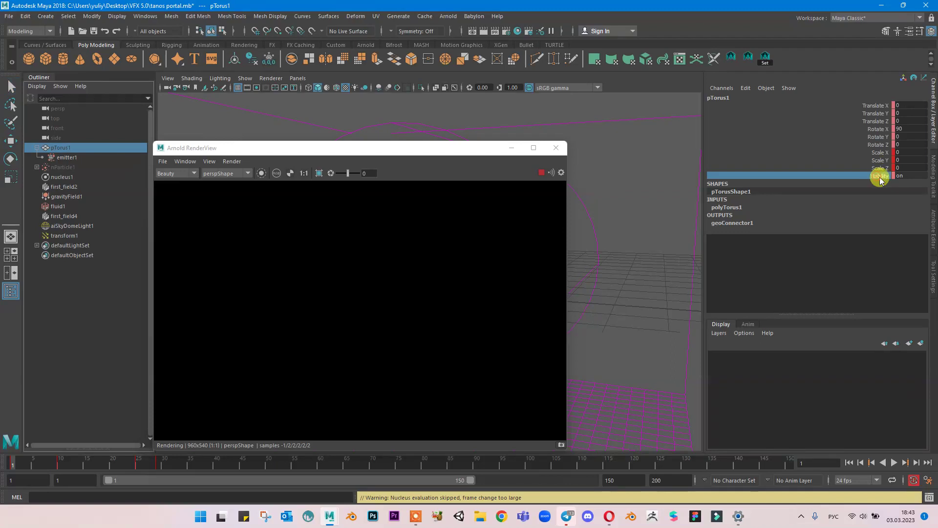
pyautogui.rightClick(881, 181)
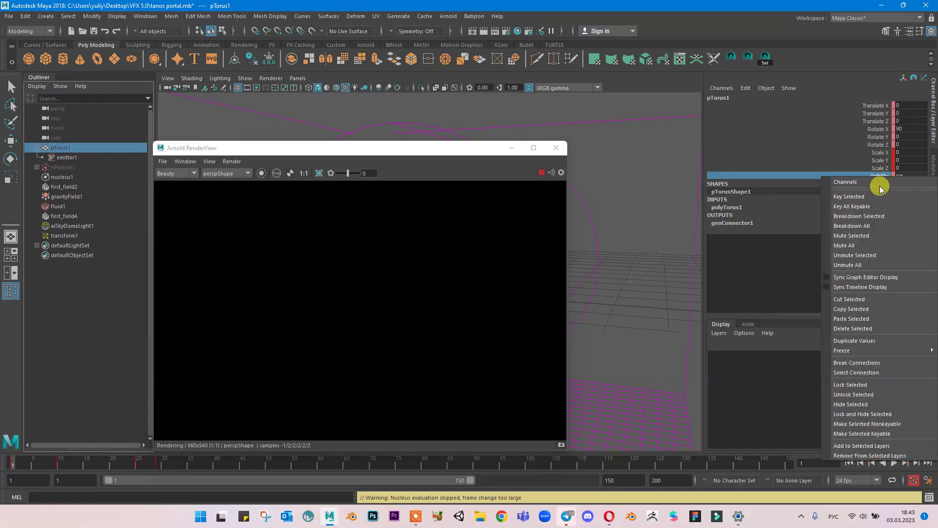
pyautogui.click(849, 365)
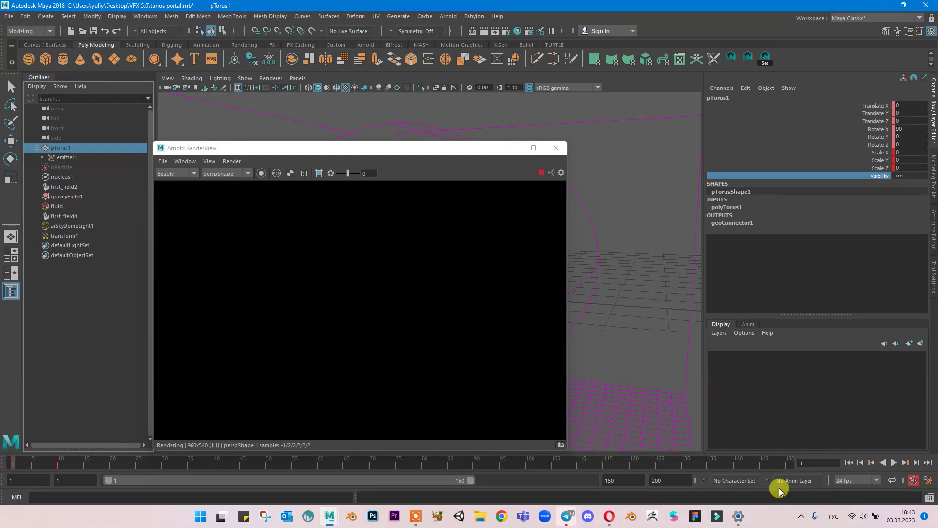
# Set the Visibility channel of pTorus1 to 0 and play the simulation to frame 25 to check the smoke render.
pyautogui.doubleClick(918, 174)
pyautogui.write('0')
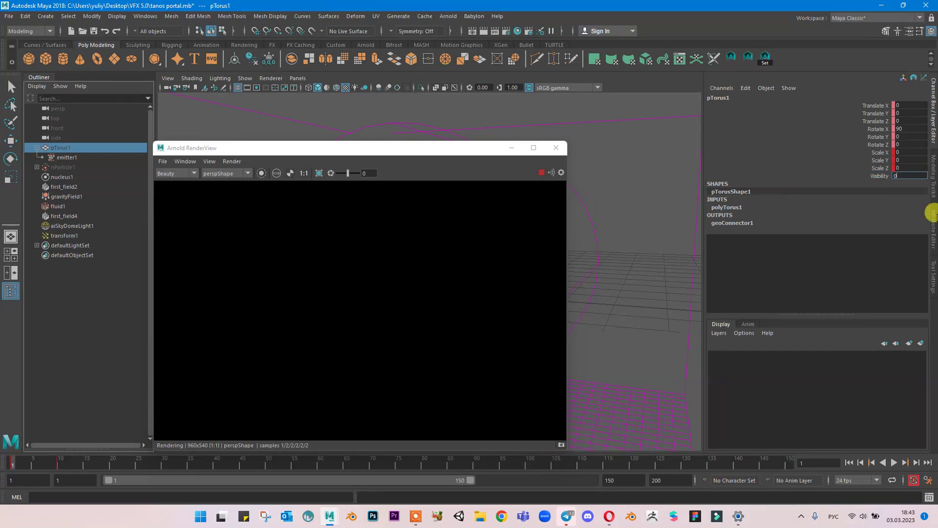
pyautogui.press('Return')
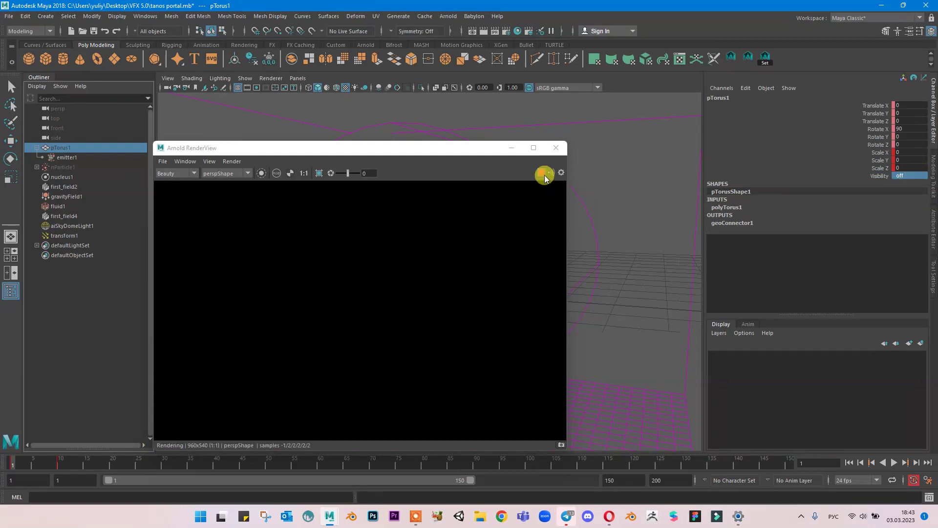
pyautogui.click(894, 463)
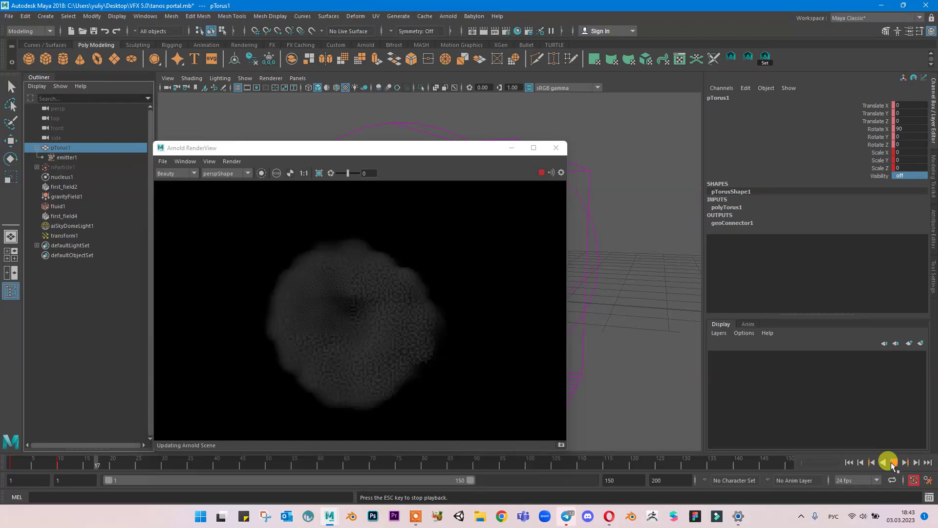
pyautogui.click(893, 464)
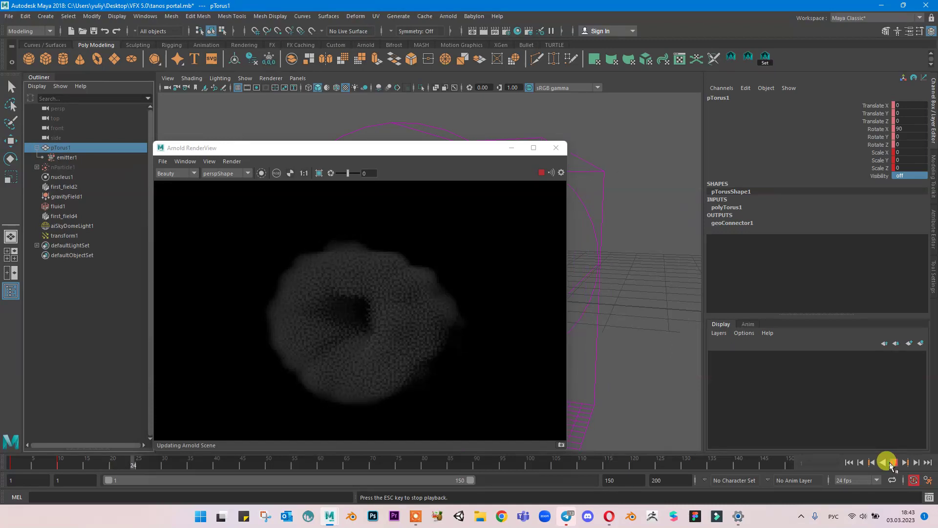
pyautogui.keyDown('alt'); pyautogui.moveTo(596, 256); pyautogui.dragTo(670, 275); pyautogui.keyUp('alt')
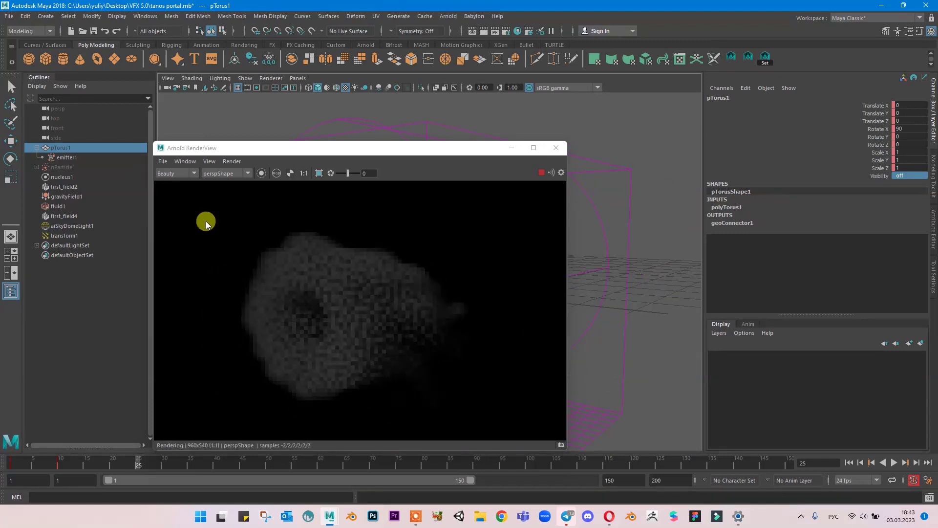
# Set the Incandescence Input of fluidShape1 to Z Gradient.
pyautogui.click(67, 197)
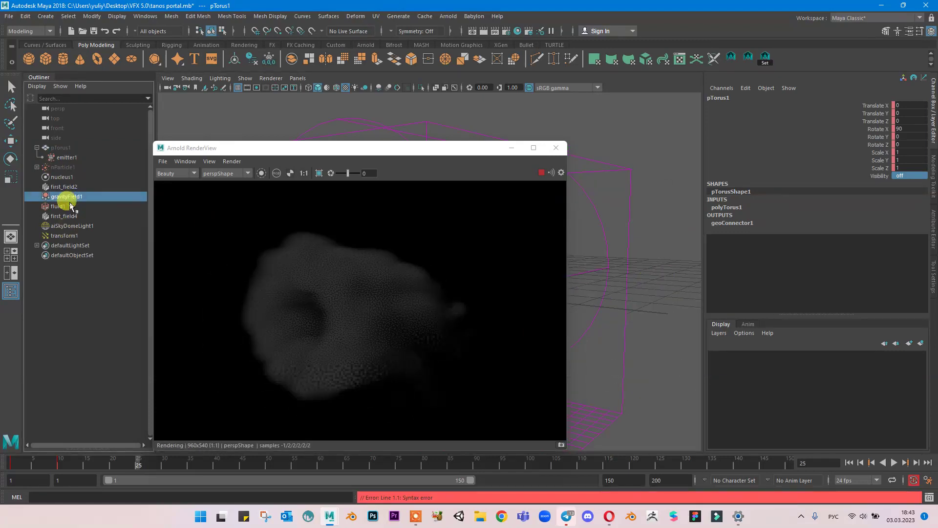
pyautogui.click(70, 206)
pyautogui.scroll(-5, 841, 274)
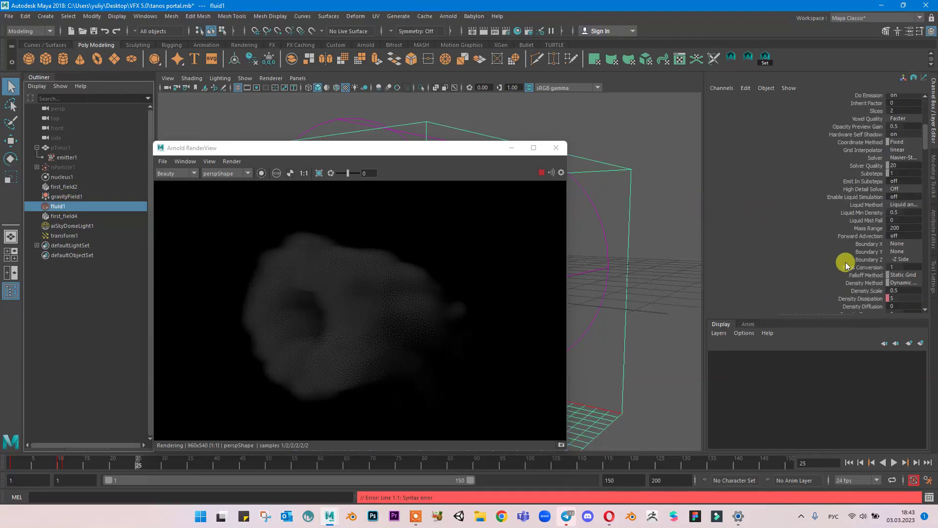
pyautogui.click(932, 220)
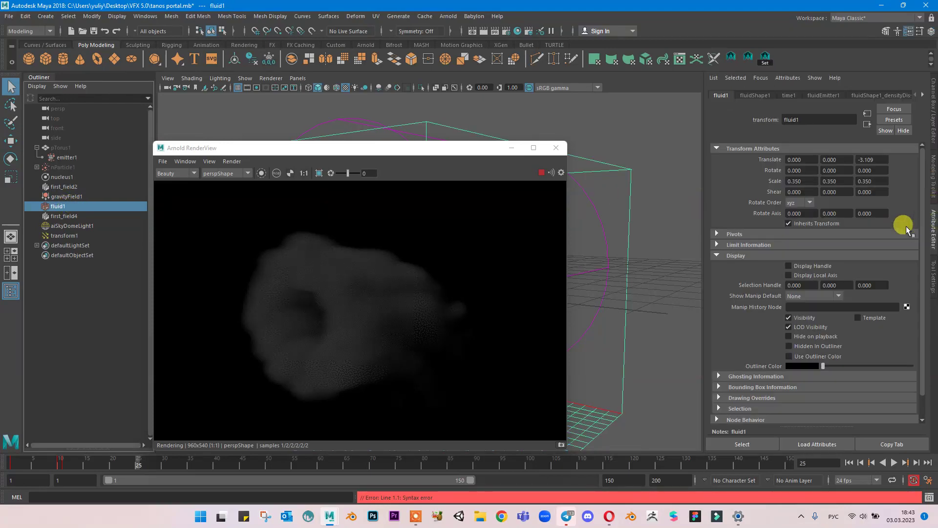
pyautogui.click(750, 95)
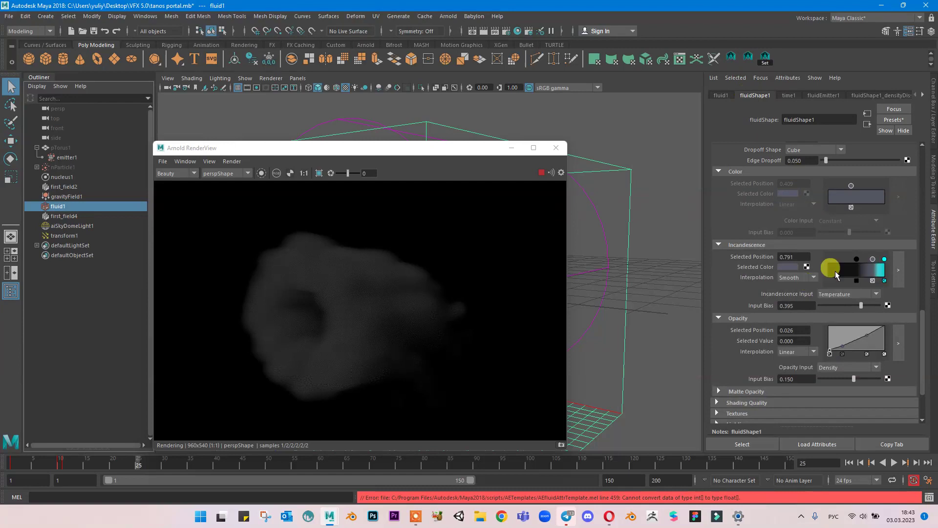
pyautogui.scroll(-1, 837, 276)
pyautogui.scroll(1, 833, 259)
pyautogui.click(834, 294)
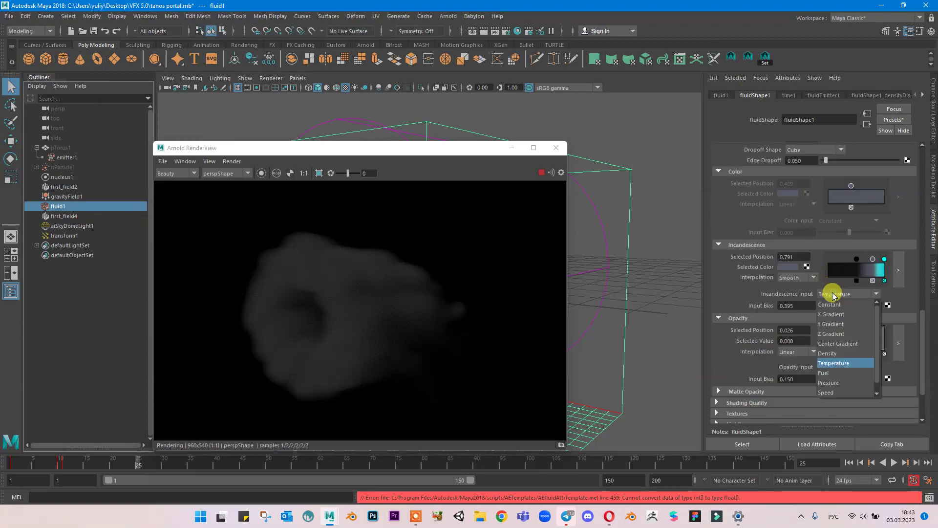
pyautogui.click(832, 334)
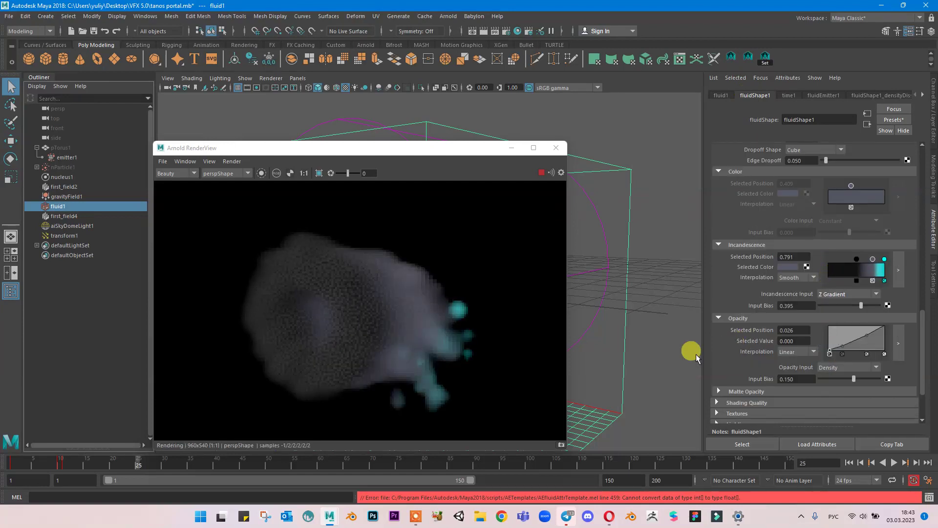
# Reposition the incandescence ramp markers, placing black at 0.478, grey at 0.652 and cyan at 0.757.
pyautogui.click(880, 259)
pyautogui.moveTo(880, 260); pyautogui.dragTo(876, 263)
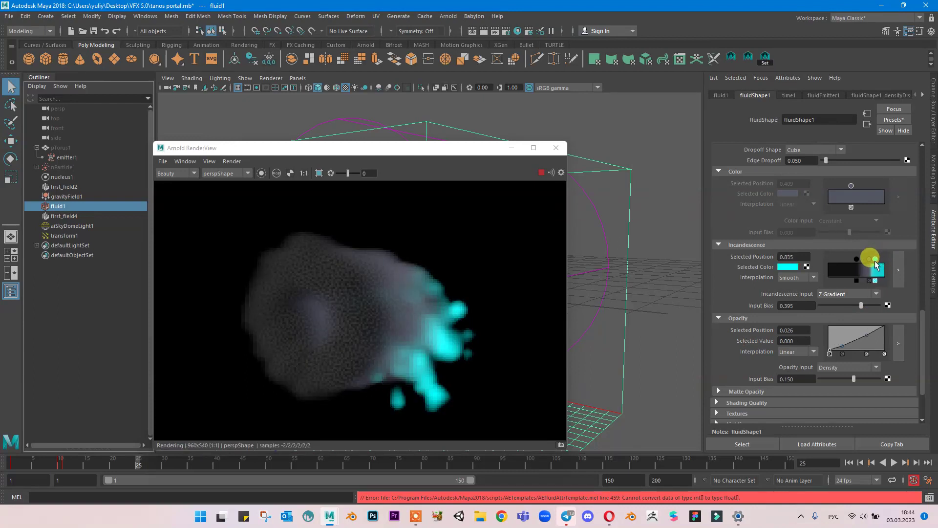
pyautogui.click(854, 259)
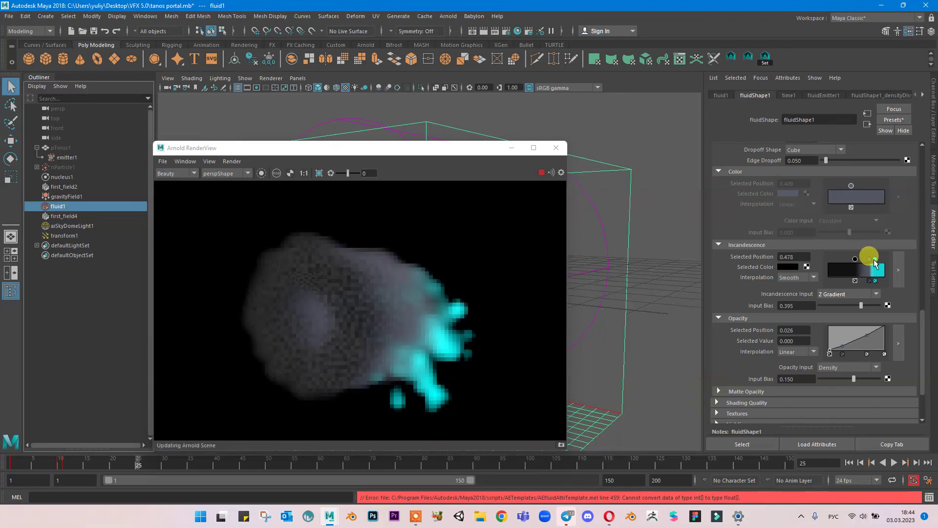
pyautogui.click(865, 260)
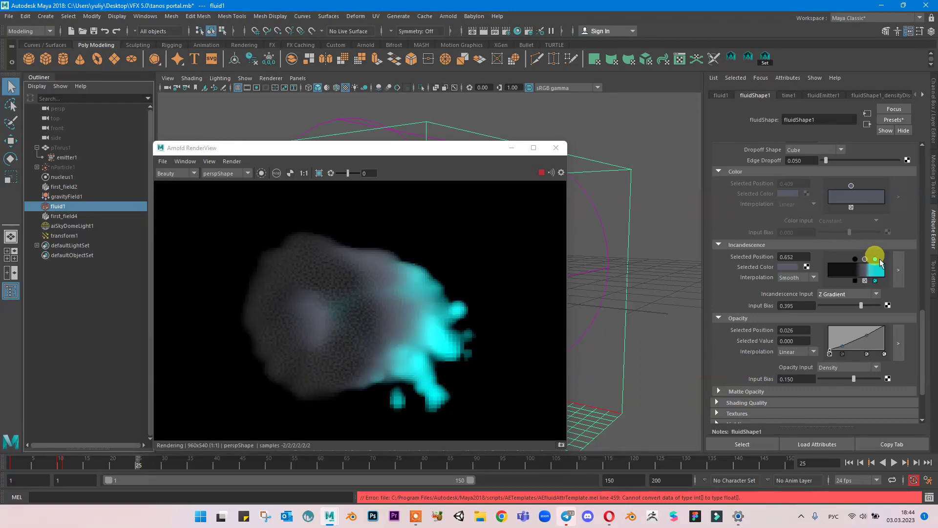
pyautogui.moveTo(876, 260); pyautogui.dragTo(871, 264)
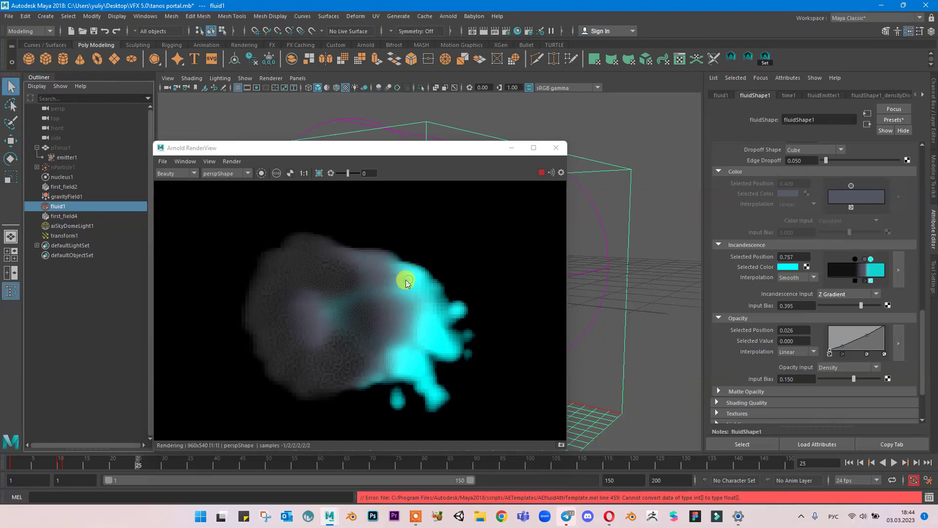
pyautogui.moveTo(676, 256)
pyautogui.keyDown('alt'); pyautogui.mouseDown()
pyautogui.moveTo(692, 261)
pyautogui.moveTo(681, 259)
pyautogui.mouseUp(); pyautogui.keyUp('alt')
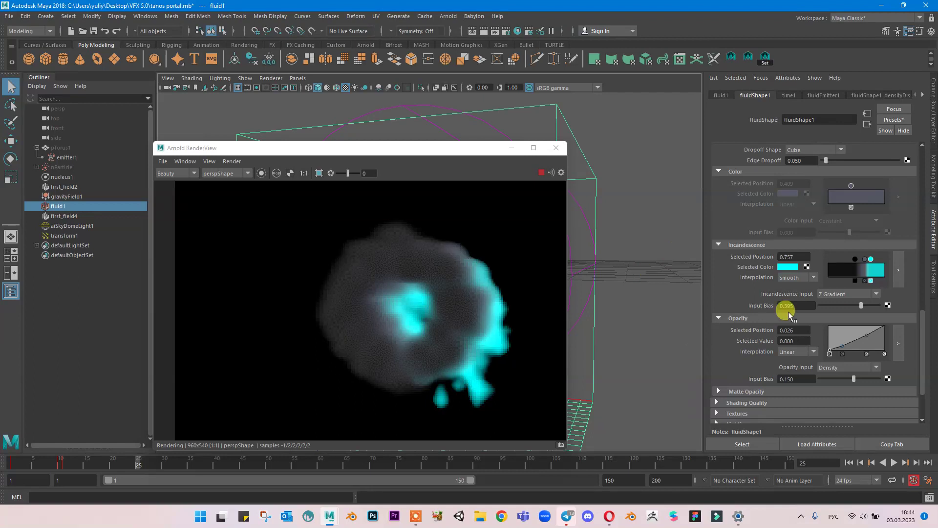
# Set the shading Quality of fluidShape1 to 2.
pyautogui.scroll(-2, 750, 390)
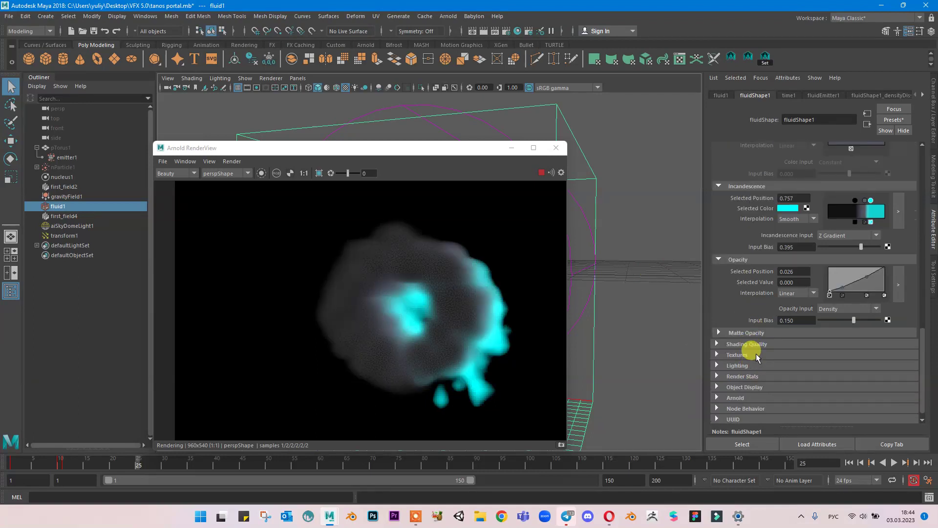
pyautogui.click(748, 344)
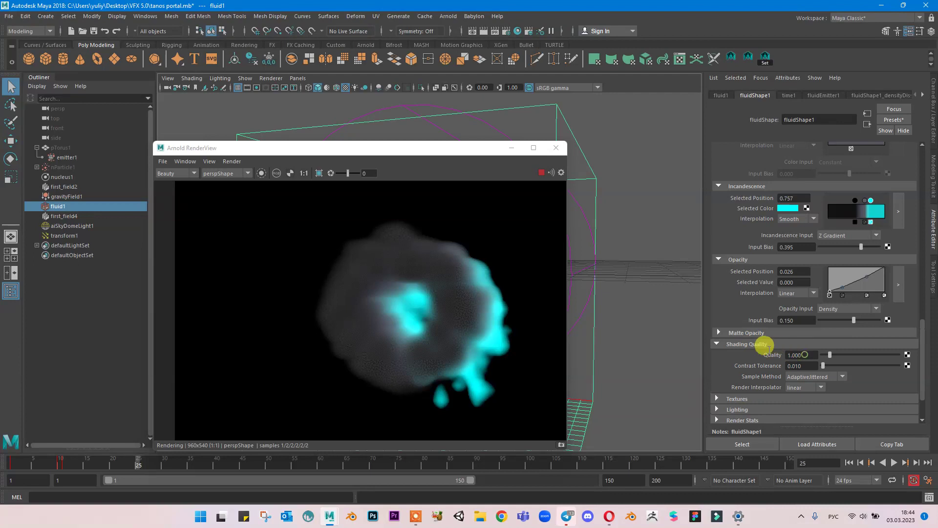
pyautogui.moveTo(811, 355); pyautogui.dragTo(785, 360)
pyautogui.write('2')
pyautogui.press('Return')
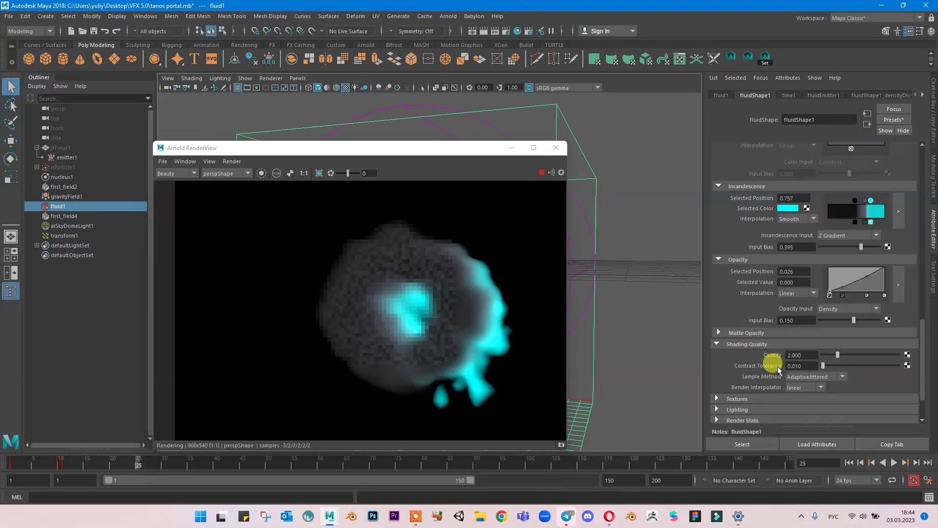
# Enable Texture Incandescence and Texture Opacity for fluidShape1.
pyautogui.click(777, 399)
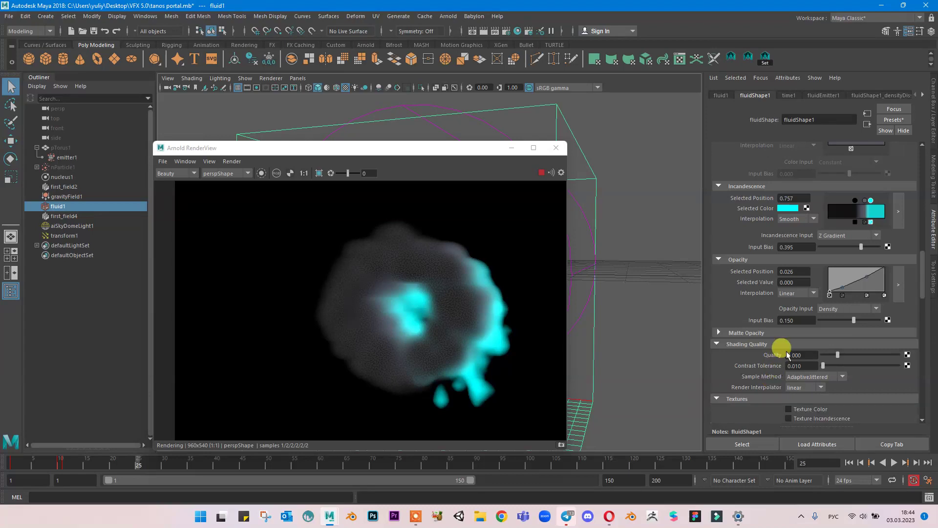
pyautogui.scroll(-2, 787, 386)
pyautogui.click(787, 386)
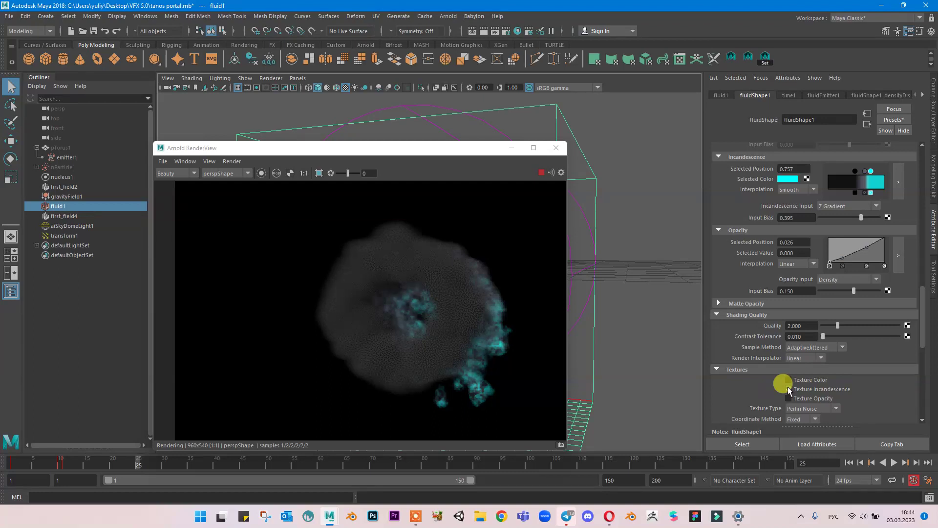
pyautogui.click(788, 398)
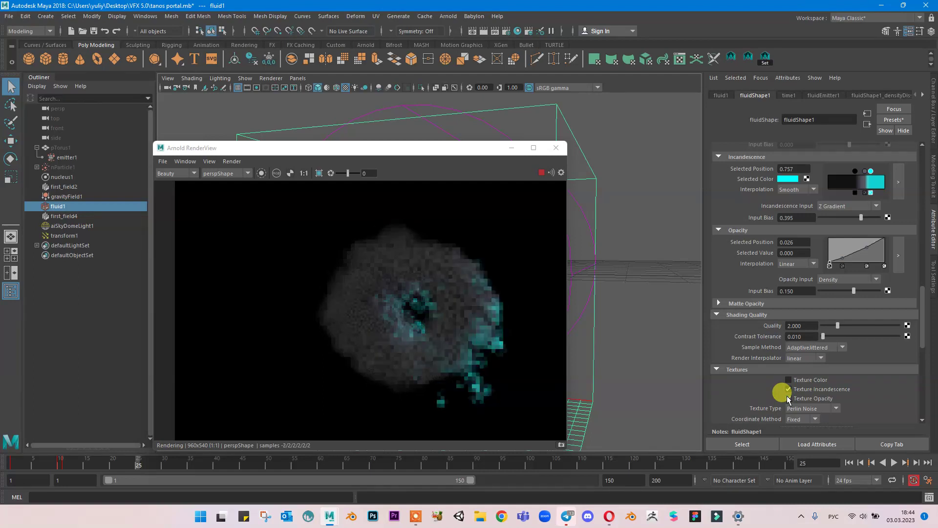
# Try the Volume Wave texture type on fluidShape1 and switch back to Perlin Noise.
pyautogui.click(792, 410)
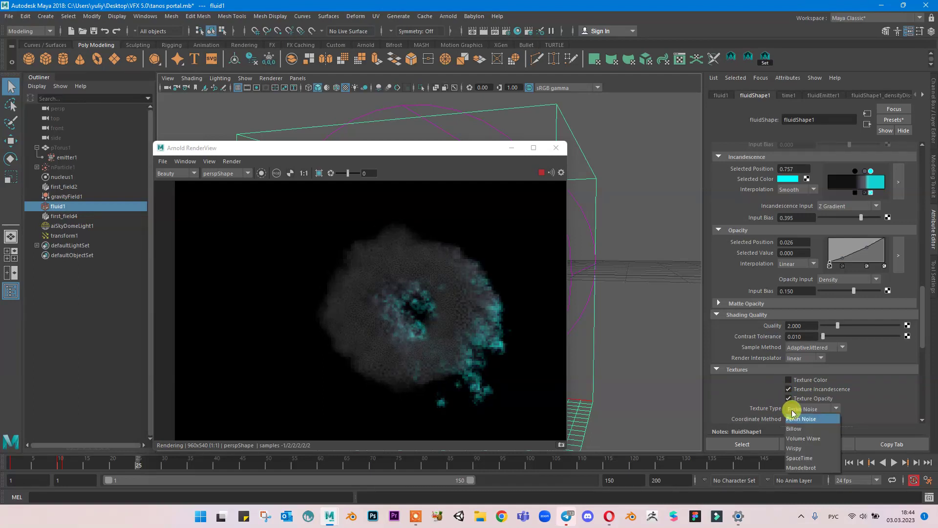
pyautogui.click(792, 439)
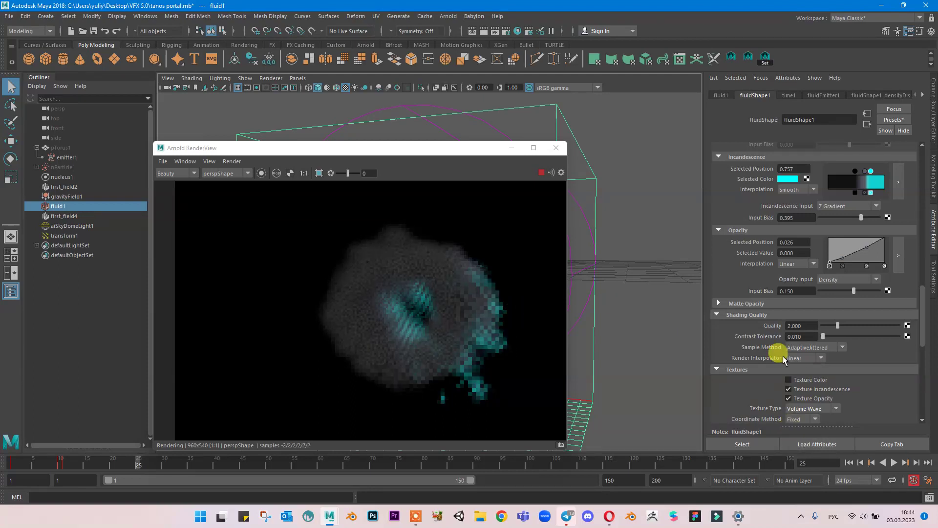
pyautogui.click(812, 409)
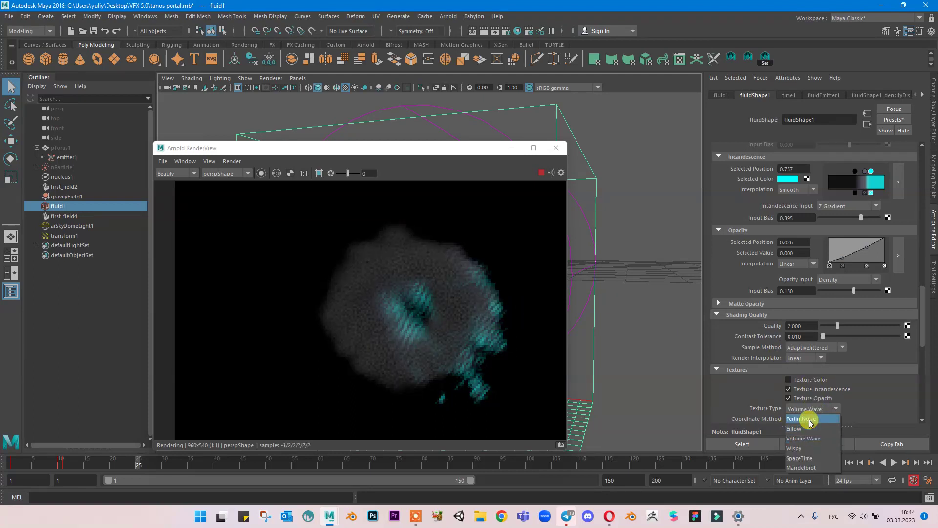
pyautogui.click(810, 420)
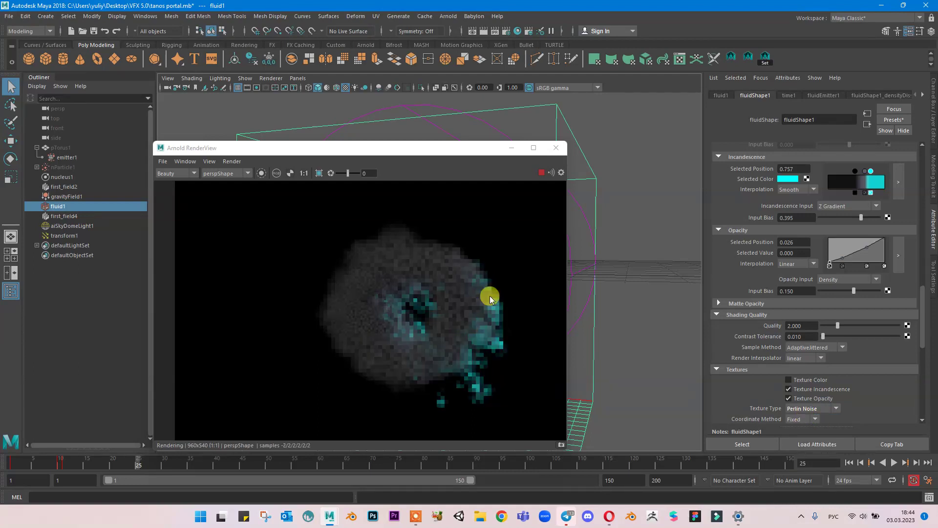
# Turn off Texture Incandescence and try the Grid texture coordinate method with a higher Coordinate Speed.
pyautogui.click(817, 389)
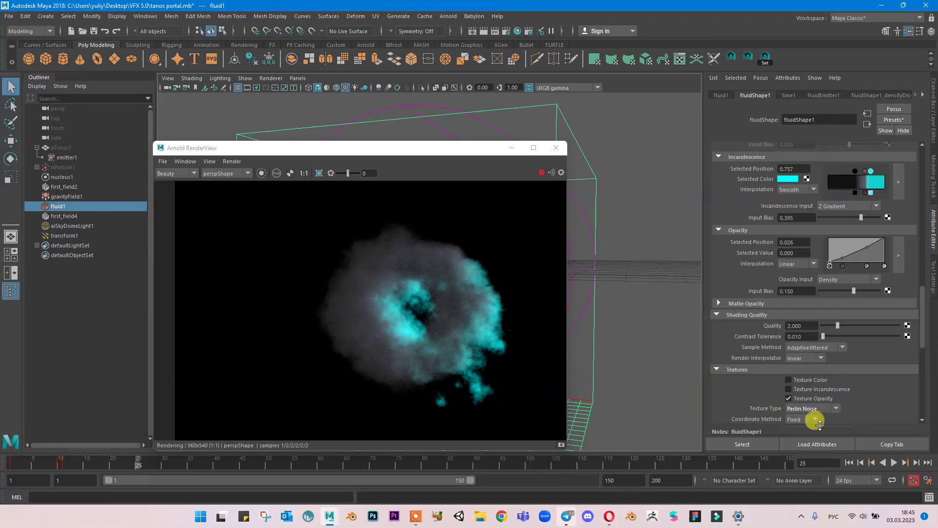
pyautogui.scroll(-2, 805, 393)
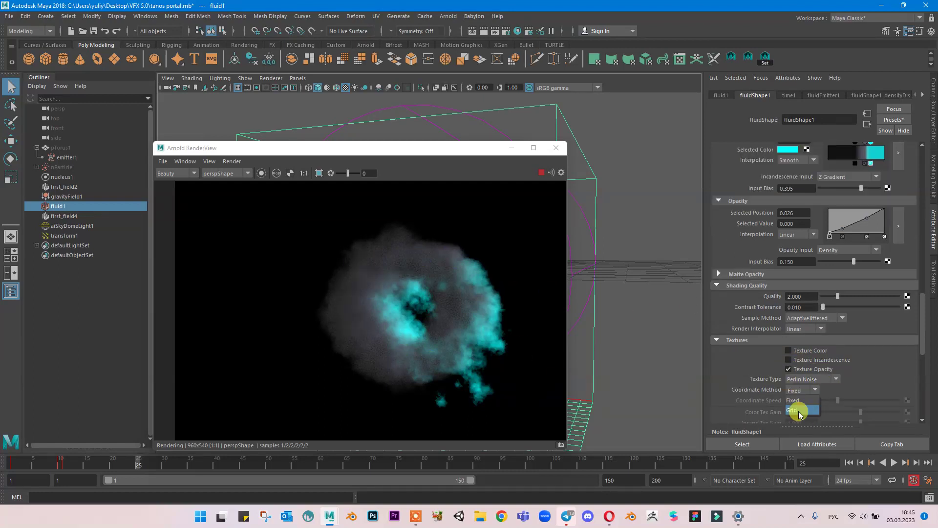
pyautogui.click(799, 411)
pyautogui.scroll(-2, 833, 390)
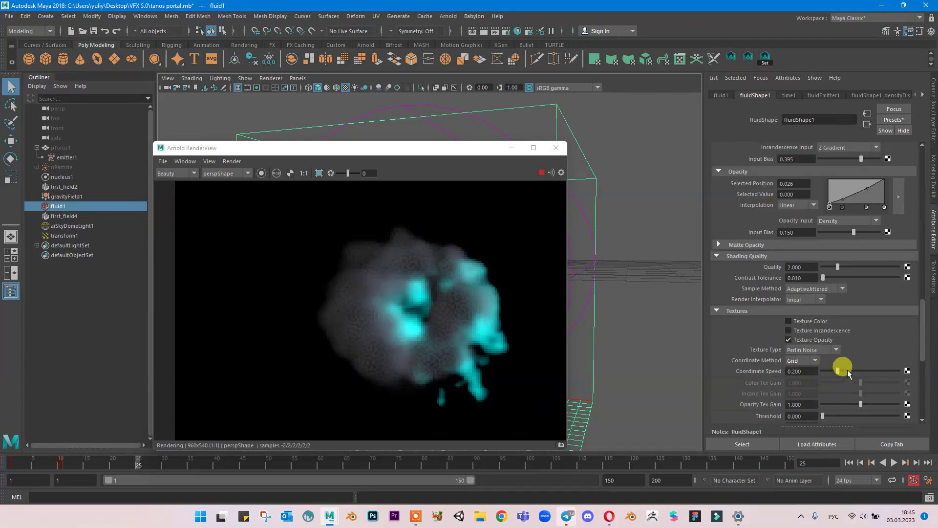
pyautogui.moveTo(841, 373); pyautogui.dragTo(859, 373)
# Set the texture Coordinate Method of fluidShape1 back to Fixed.
pyautogui.click(812, 351)
pyautogui.click(805, 360)
pyautogui.click(804, 361)
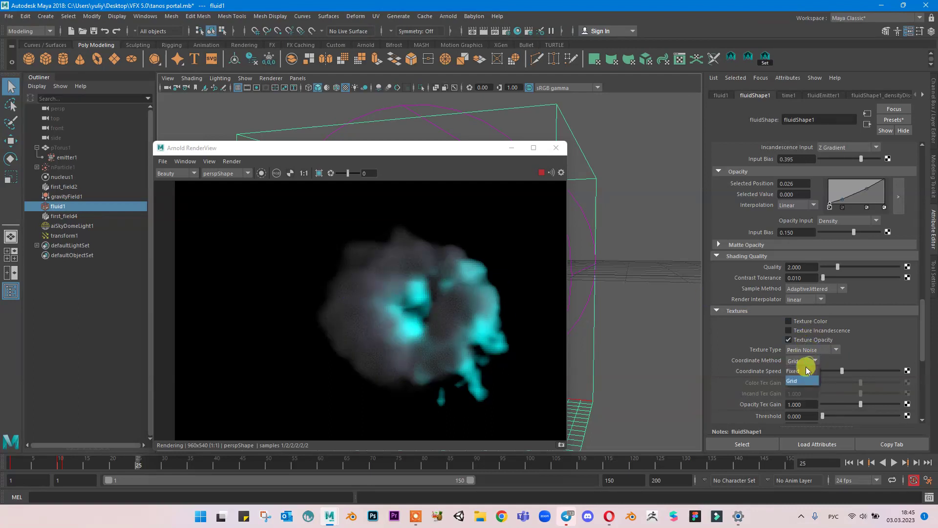
pyautogui.click(804, 370)
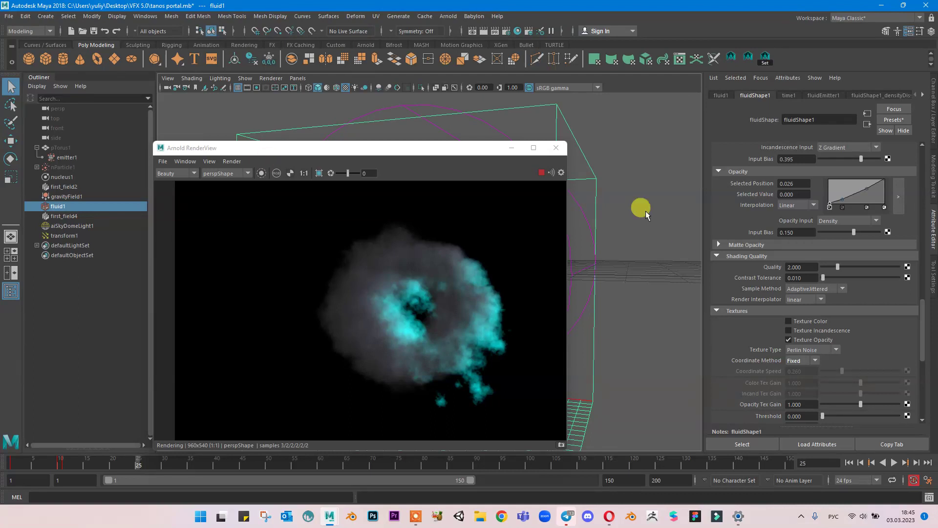
# Set the Edge Dropoff in the fluid's shading settings to 0.15.
pyautogui.scroll(4, 755, 259)
pyautogui.scroll(2, 756, 249)
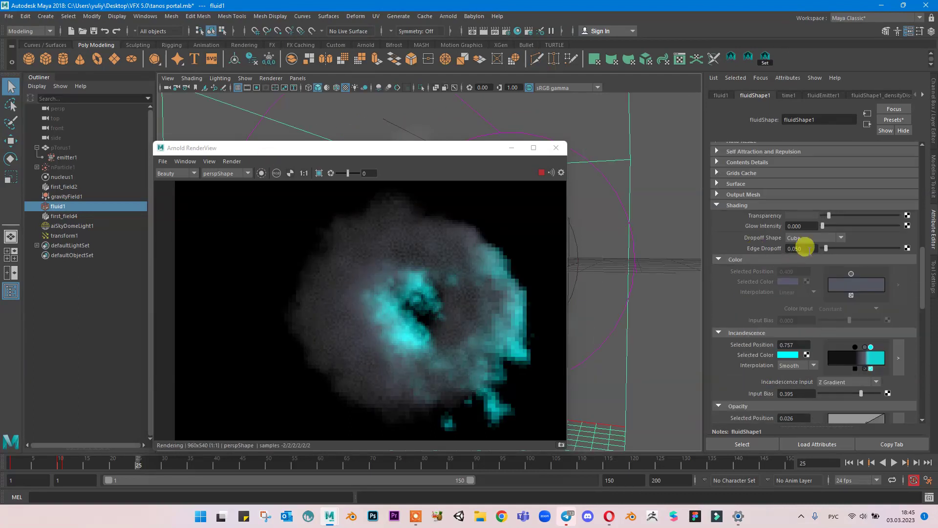
pyautogui.click(789, 248)
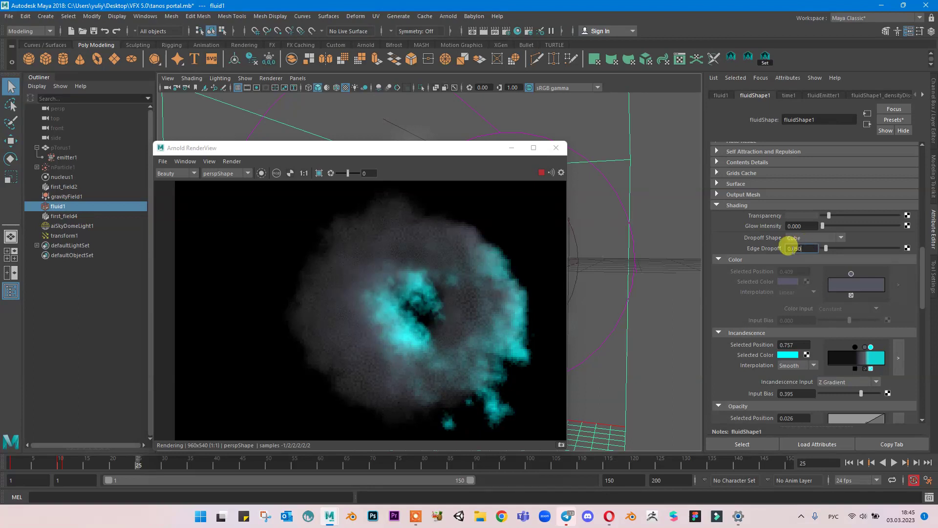
pyautogui.moveTo(788, 248); pyautogui.dragTo(800, 248)
pyautogui.write('150')
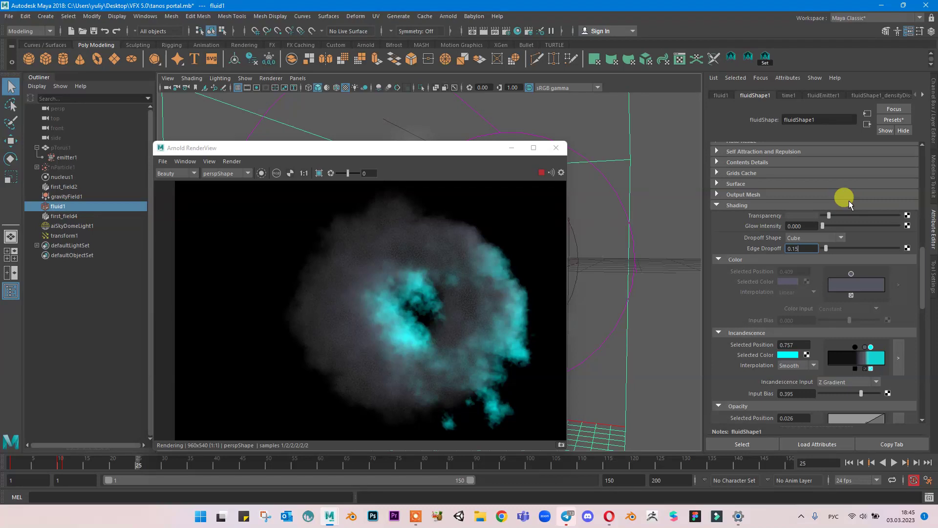
pyautogui.press('Return')
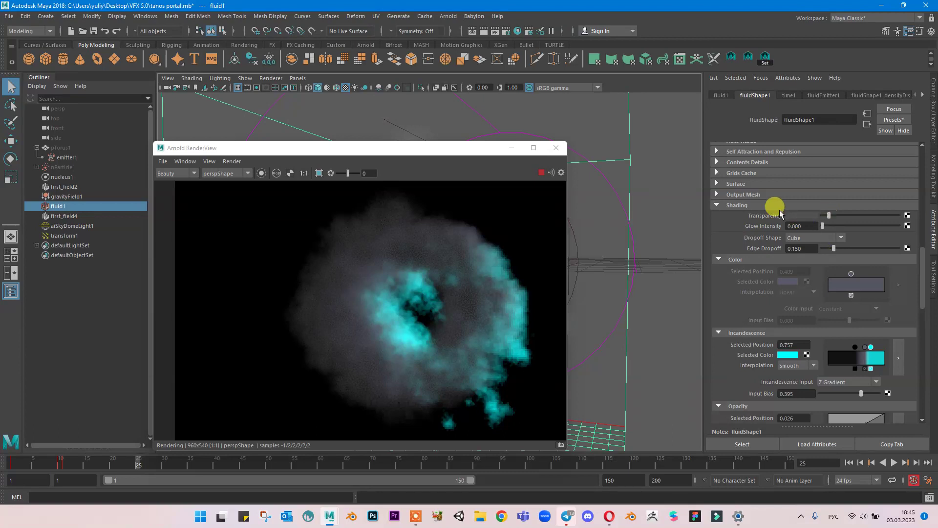
# Raise the fluid's Transparency slightly and turn off Texture Opacity in its texture settings.
pyautogui.moveTo(825, 215); pyautogui.dragTo(843, 218)
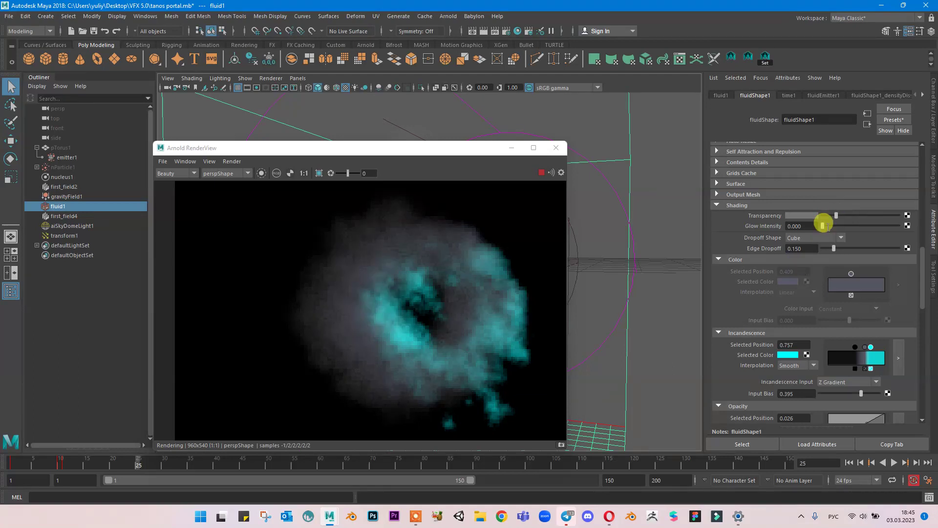
pyautogui.scroll(-2, 852, 322)
pyautogui.scroll(-3, 855, 272)
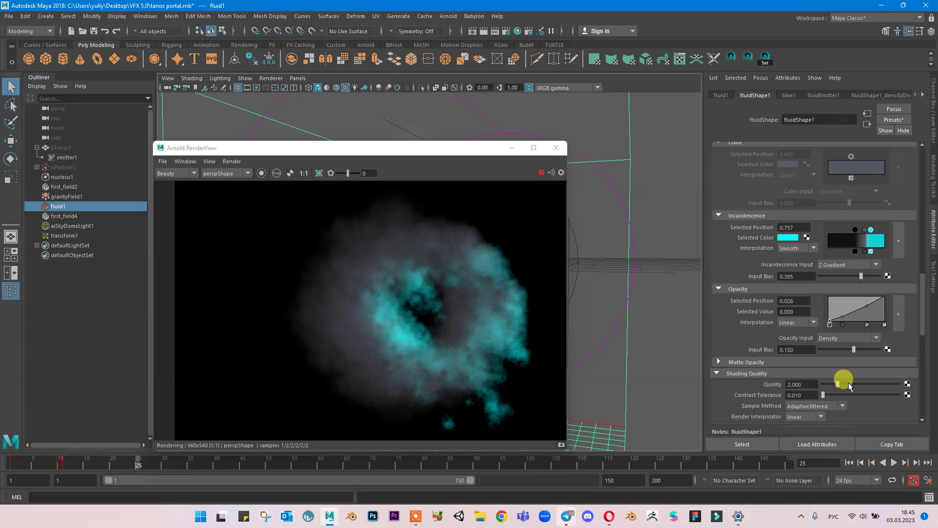
pyautogui.scroll(-6, 844, 374)
pyautogui.click(829, 283)
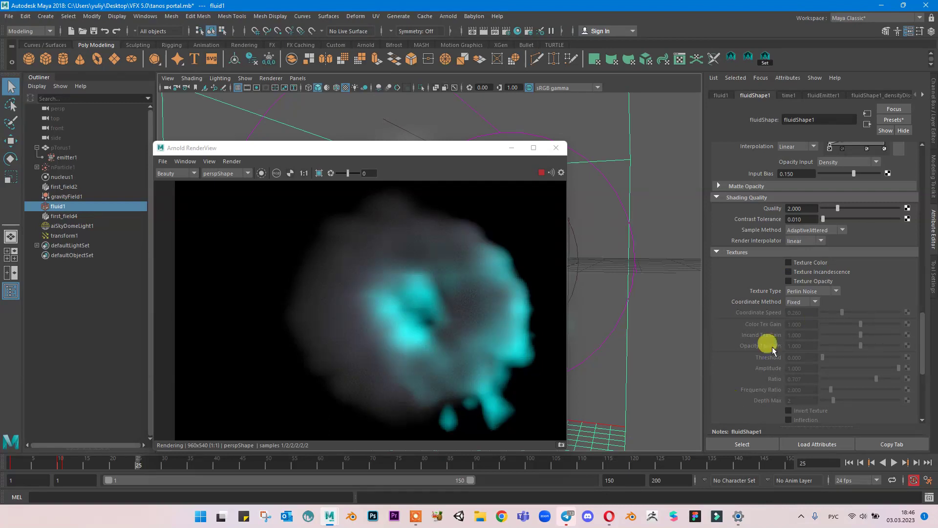
# Set the Base Resolution of fluidShape1 to 70 and save the scene.
pyautogui.scroll(3, 772, 347)
pyautogui.scroll(3, 763, 106)
pyautogui.scroll(10, 794, 192)
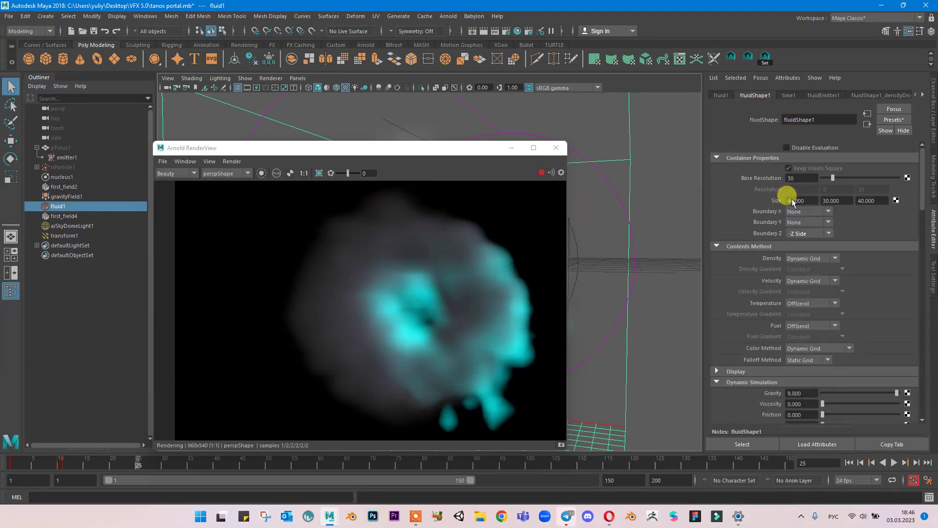
pyautogui.doubleClick(800, 179)
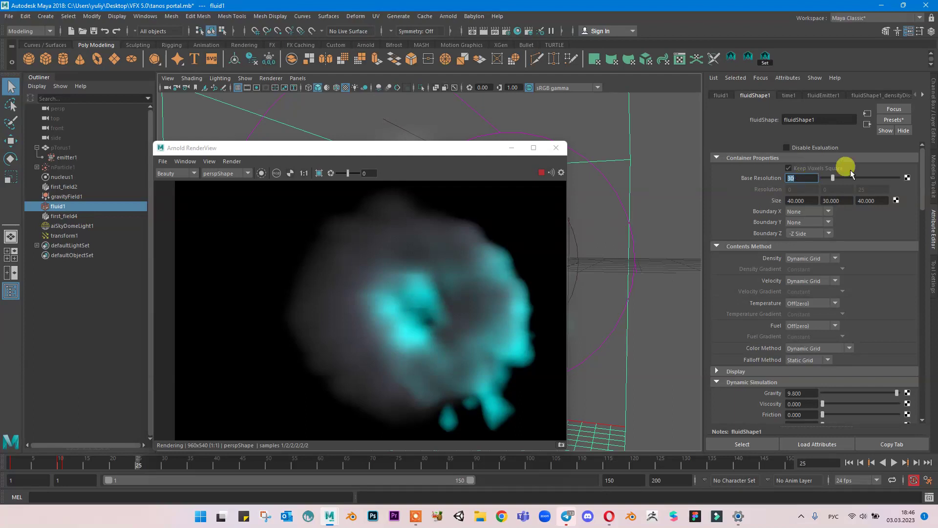
pyautogui.press('Return')
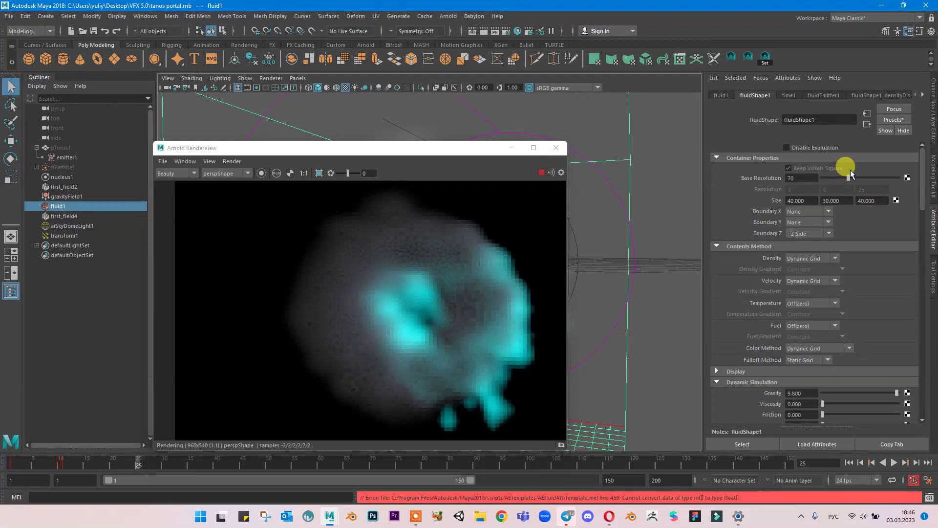
pyautogui.hotkey('ctrl', 's')
# Stop the Arnold preview render and rewind the simulation to frame 1.
pyautogui.click(538, 172)
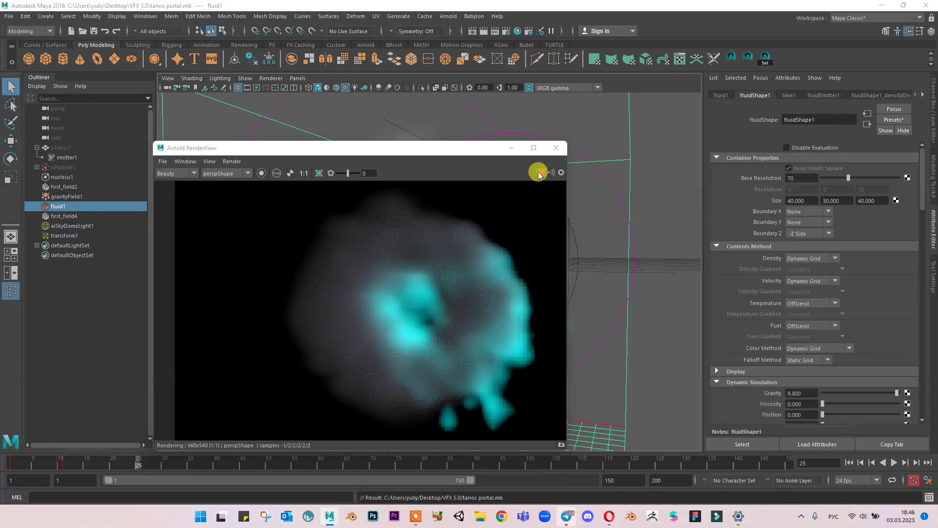
pyautogui.click(849, 461)
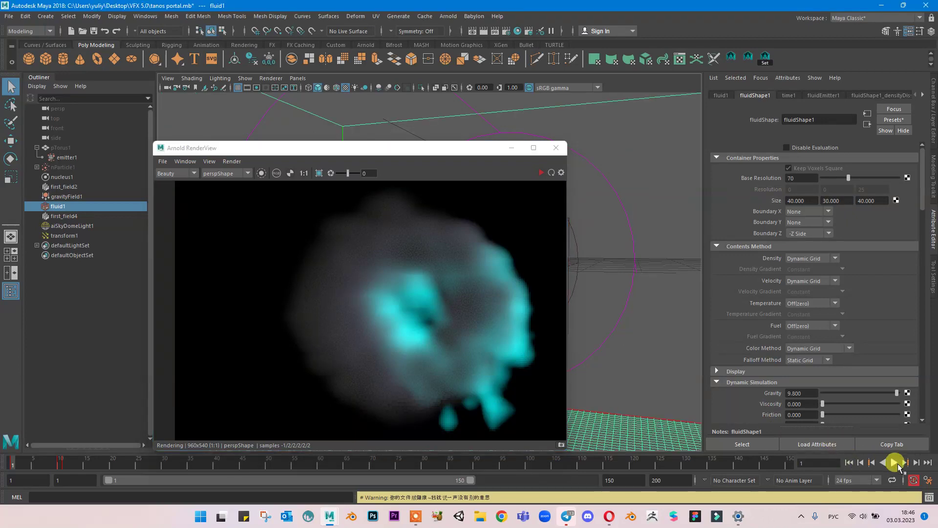
pyautogui.scroll(-3, 670, 276)
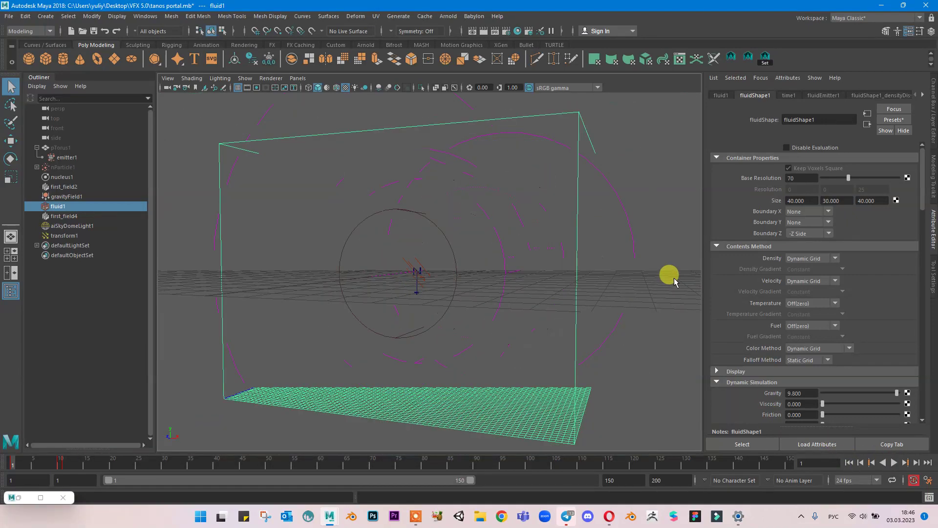
# Set the persp camera's Near Clip Plane to 1 and its Far Clip Plane to 1000.
pyautogui.keyDown('alt'); pyautogui.moveTo(666, 274); pyautogui.dragTo(561, 274); pyautogui.keyUp('alt')
pyautogui.scroll(-2, 564, 298)
pyautogui.scroll(5, 572, 293)
pyautogui.scroll(-5, 587, 289)
pyautogui.scroll(4, 562, 276)
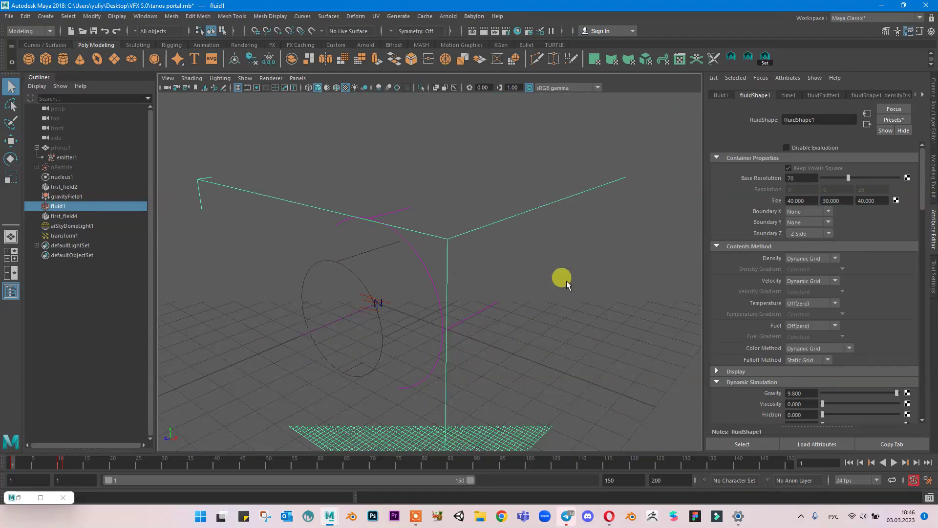
pyautogui.click(163, 79)
pyautogui.click(168, 92)
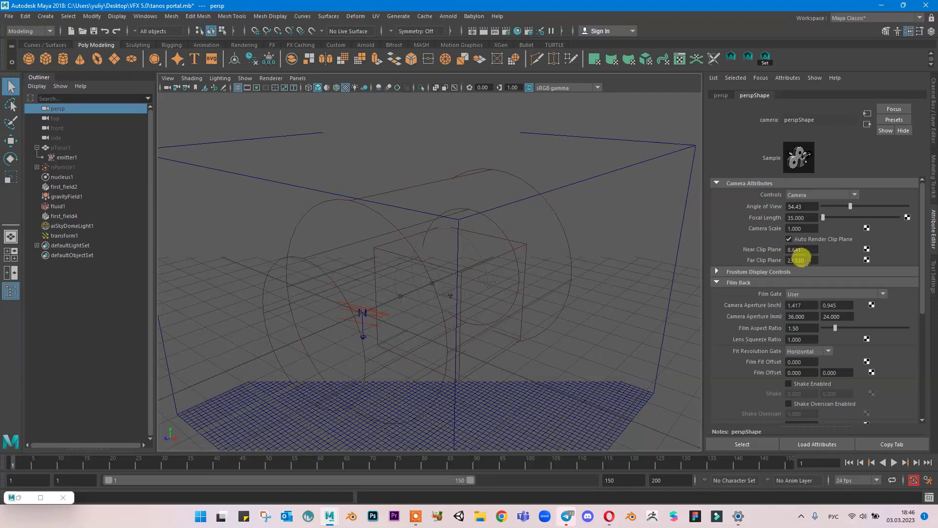
pyautogui.click(802, 249)
pyautogui.write('01')
pyautogui.press('Tab')
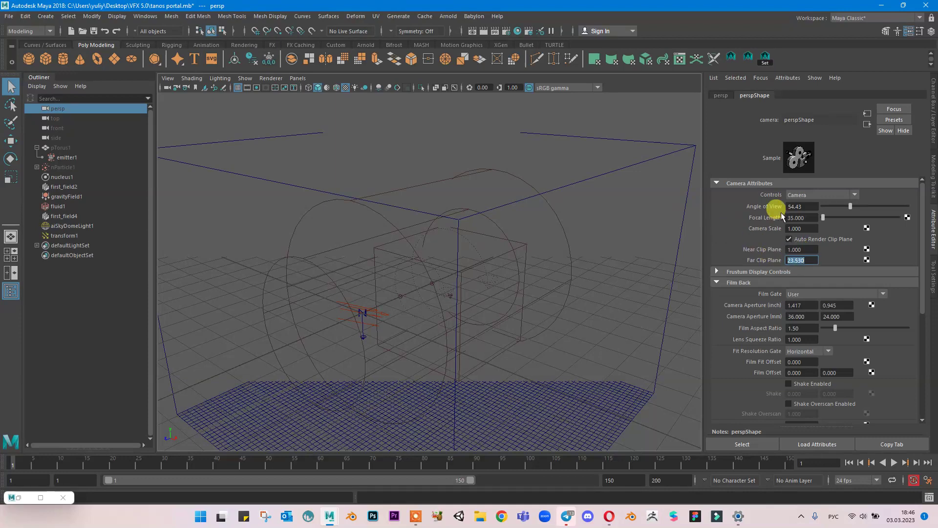
pyautogui.press('Return')
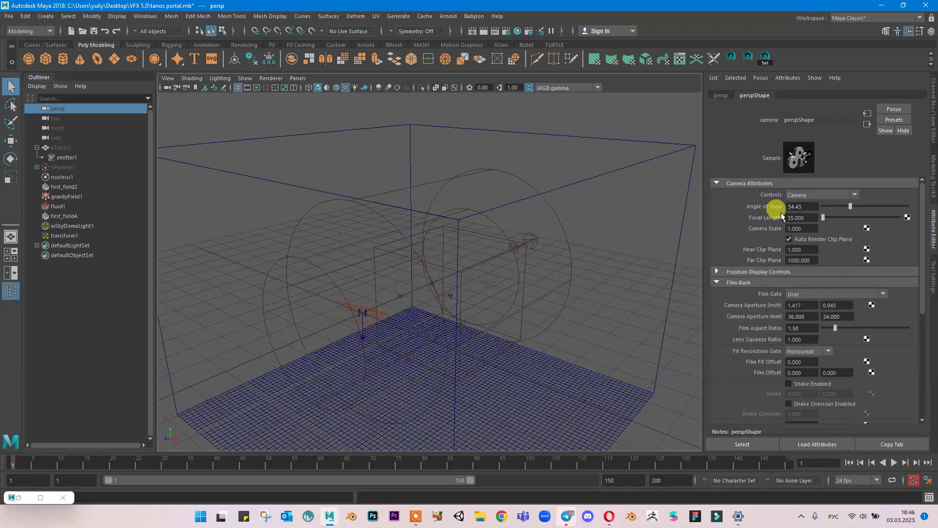
# Play the fluid simulation from the first frame and stop it at frame 23.
pyautogui.scroll(-5, 518, 210)
pyautogui.keyDown('alt'); pyautogui.moveTo(498, 209); pyautogui.dragTo(486, 225); pyautogui.keyUp('alt')
pyautogui.click(891, 463)
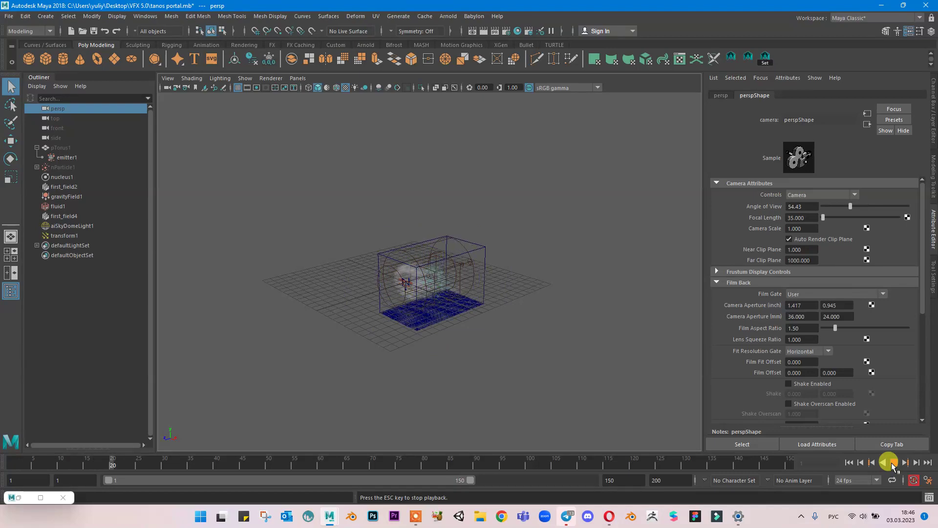
pyautogui.click(892, 463)
# Restore the Arnold RenderView and start rendering the simulated portal at frame 23.
pyautogui.keyDown('alt'); pyautogui.moveTo(469, 206); pyautogui.dragTo(437, 211); pyautogui.keyUp('alt')
pyautogui.scroll(10, 437, 211)
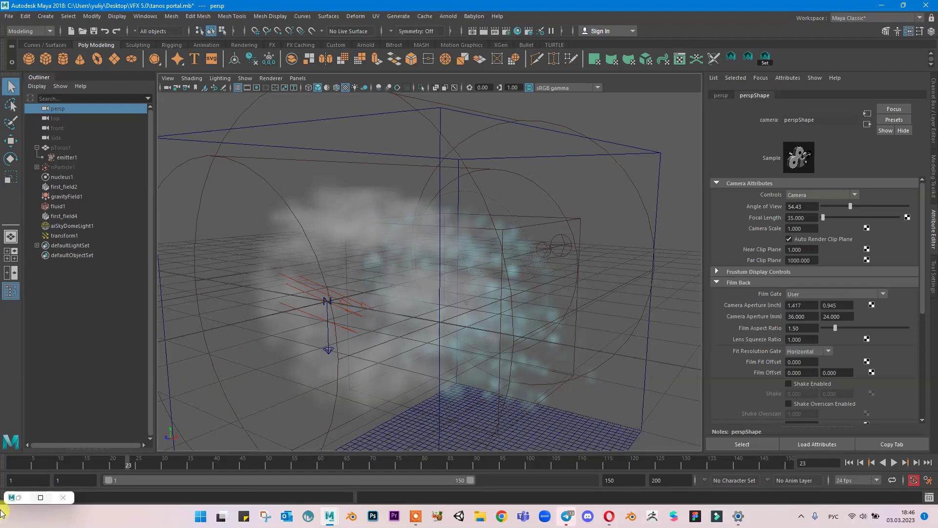
pyautogui.click(19, 498)
pyautogui.click(542, 172)
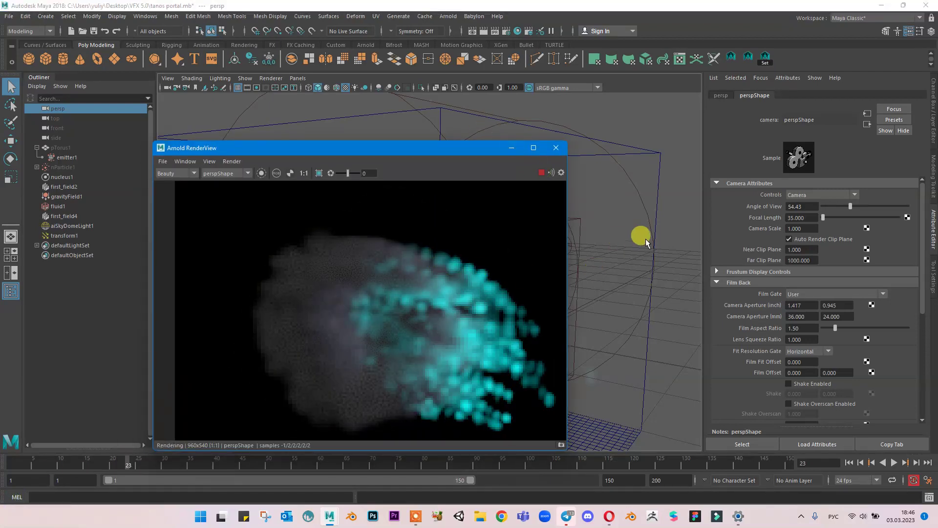
pyautogui.keyDown('alt'); pyautogui.moveTo(639, 236); pyautogui.dragTo(617, 254); pyautogui.keyUp('alt')
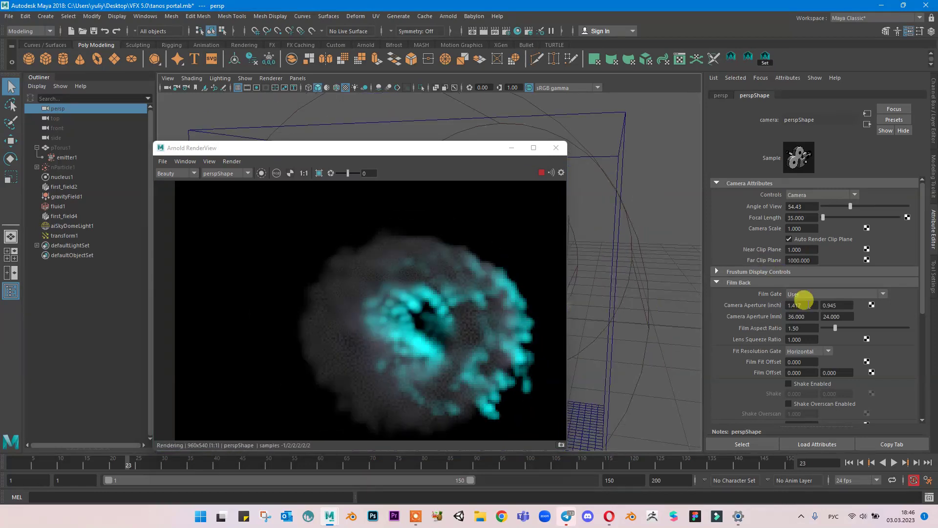
# Select fluid1 and bring up the Shading attributes of fluidShape1.
pyautogui.click(68, 207)
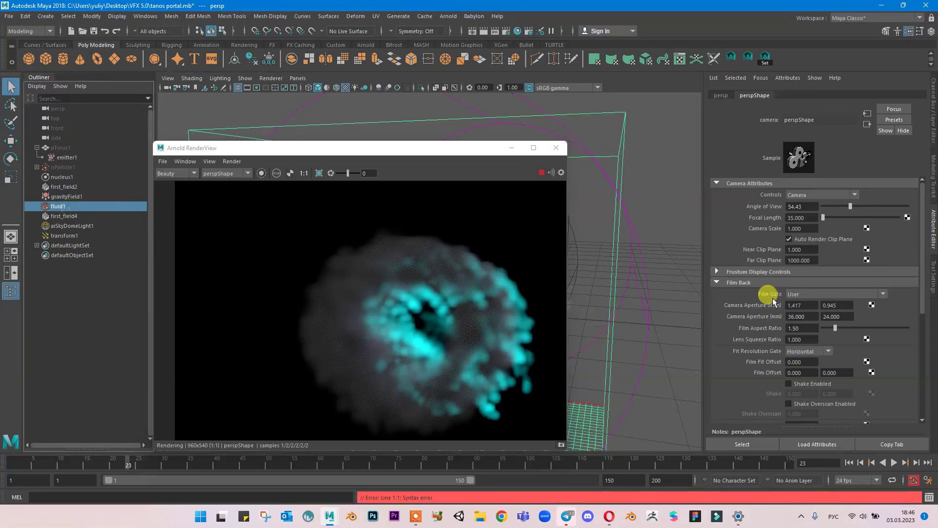
pyautogui.scroll(-3, 779, 300)
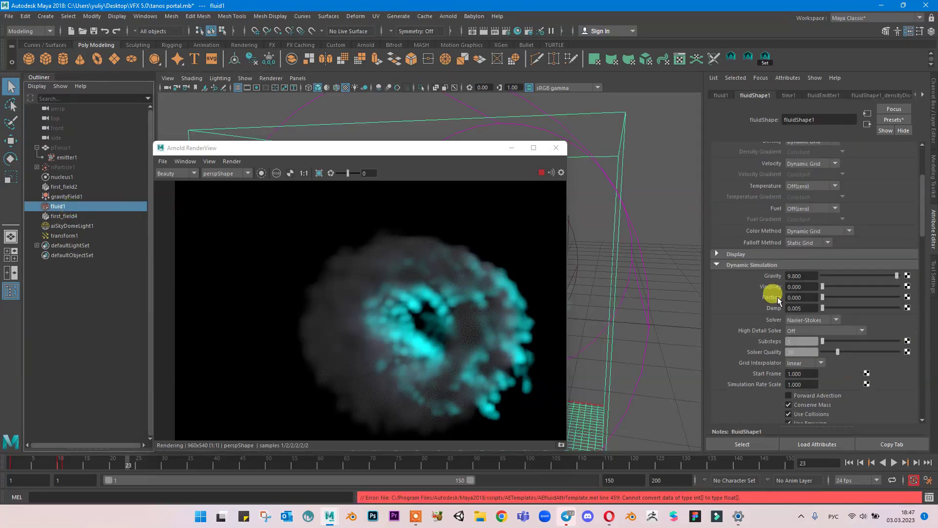
pyautogui.scroll(5, 778, 300)
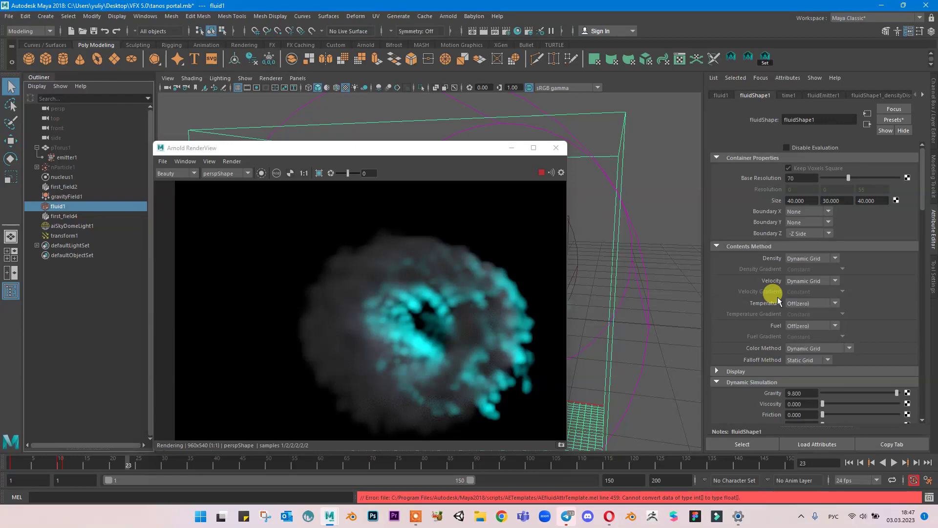
pyautogui.scroll(-15, 779, 297)
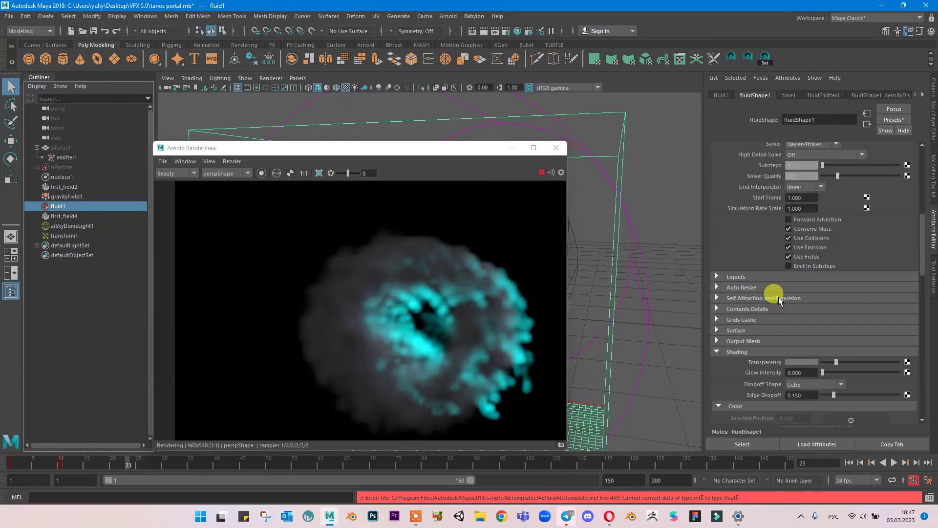
pyautogui.scroll(-9, 779, 297)
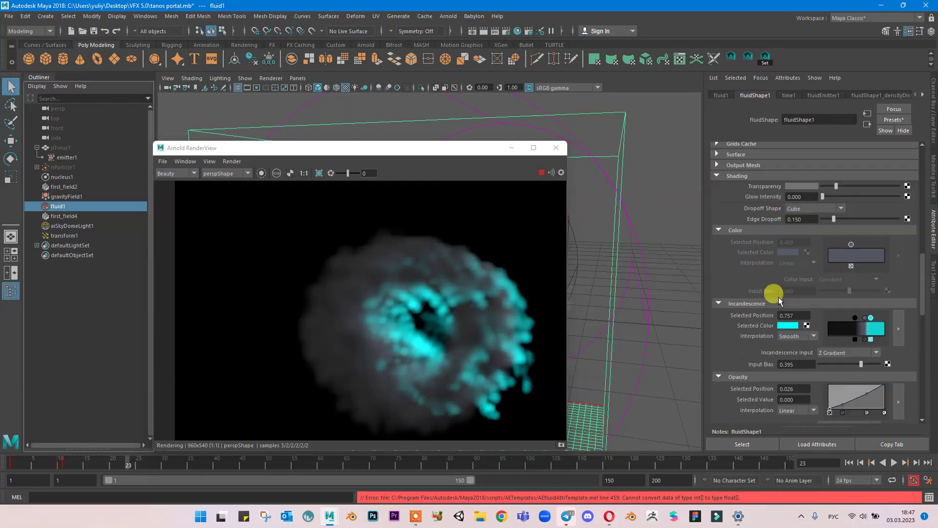
# Try a Glow Intensity of 0.091 and the Sphere and Off dropoff shapes, restoring a glow of 0 and the Cube shape.
pyautogui.click(829, 198)
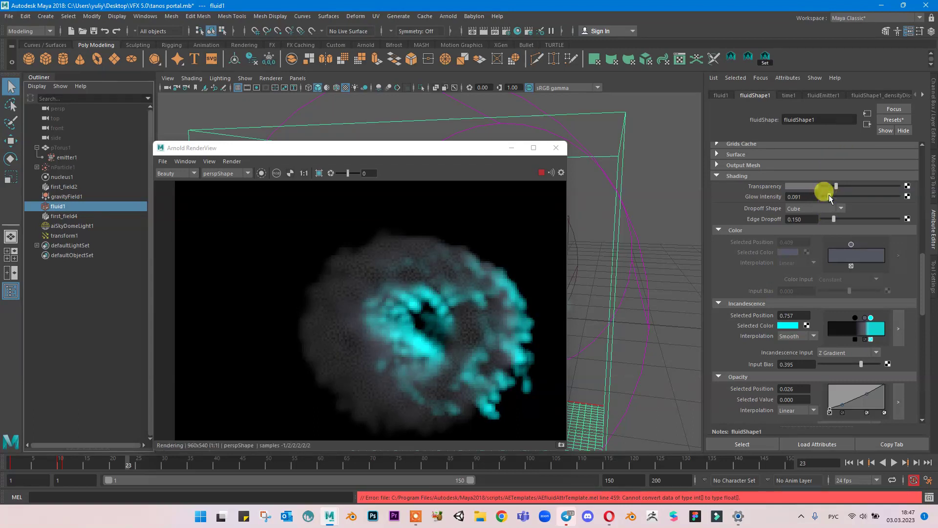
pyautogui.moveTo(829, 197); pyautogui.dragTo(819, 257)
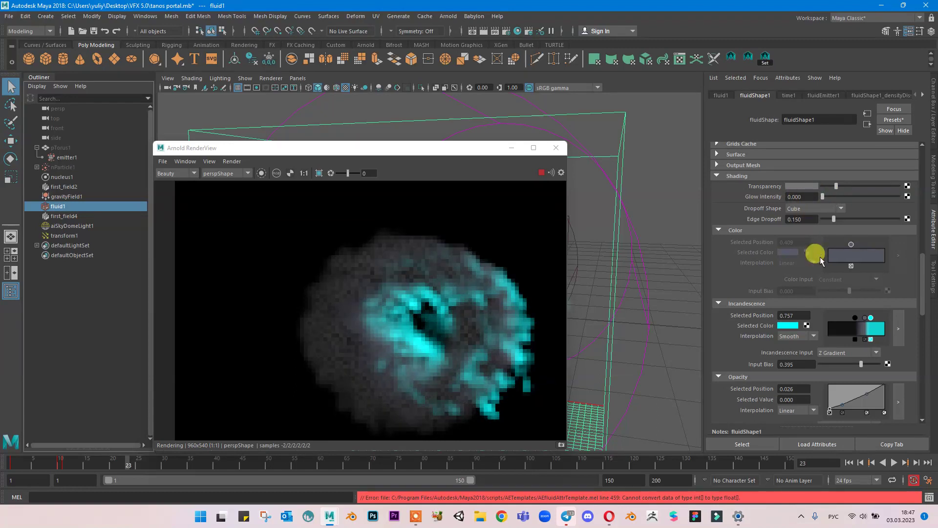
pyautogui.click(821, 211)
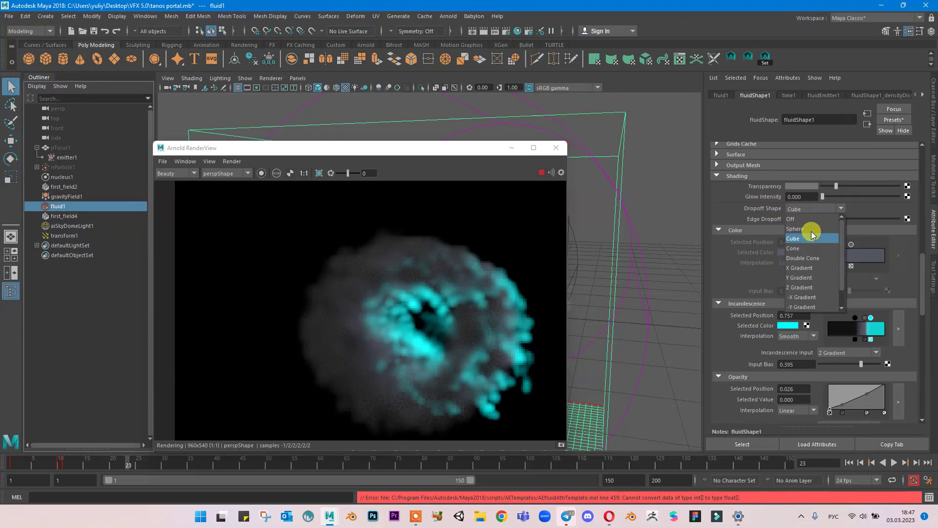
pyautogui.click(812, 231)
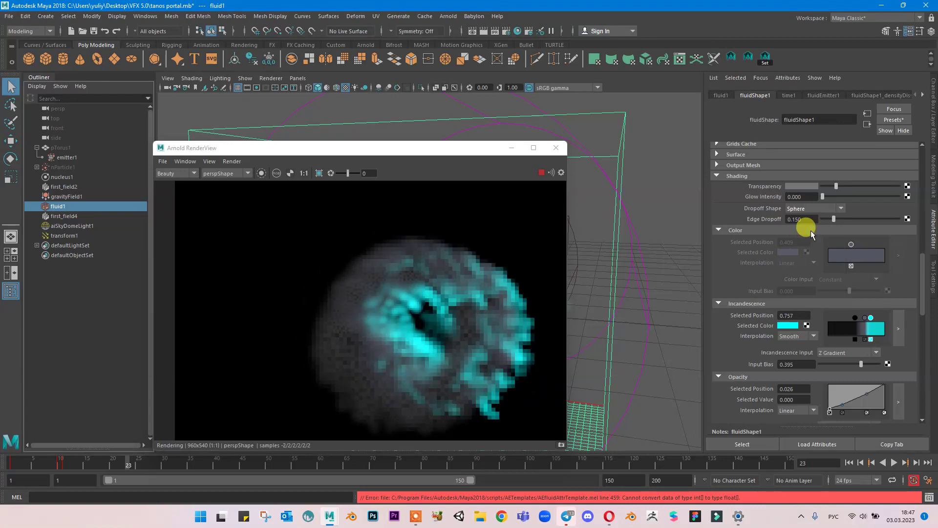
pyautogui.click(810, 210)
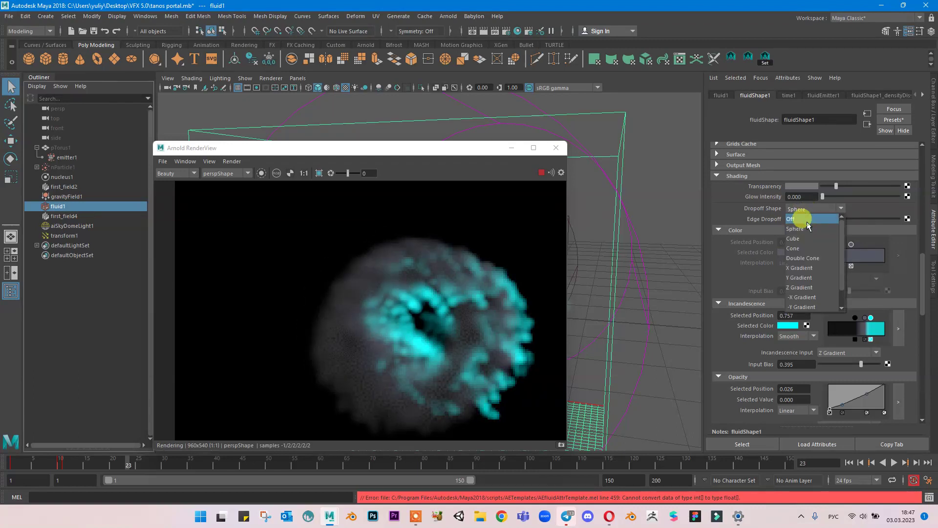
pyautogui.click(807, 220)
pyautogui.click(804, 209)
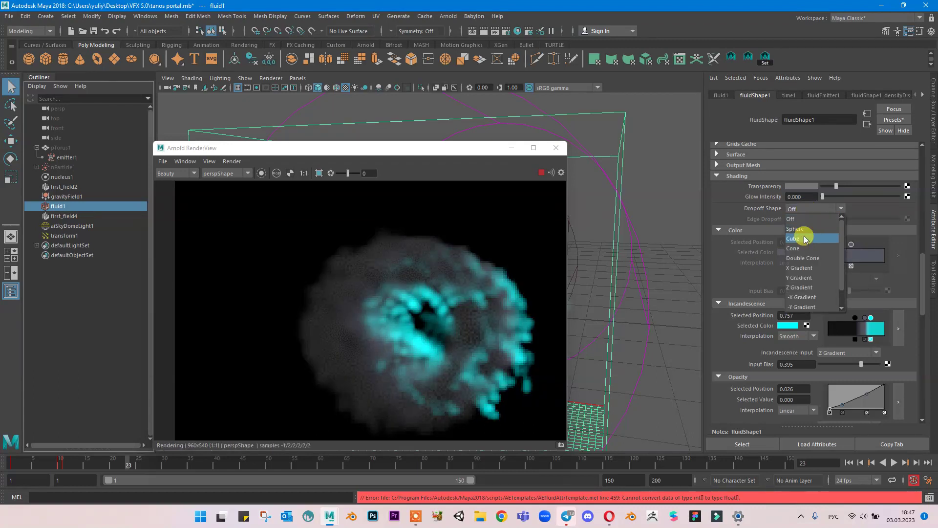
pyautogui.click(805, 239)
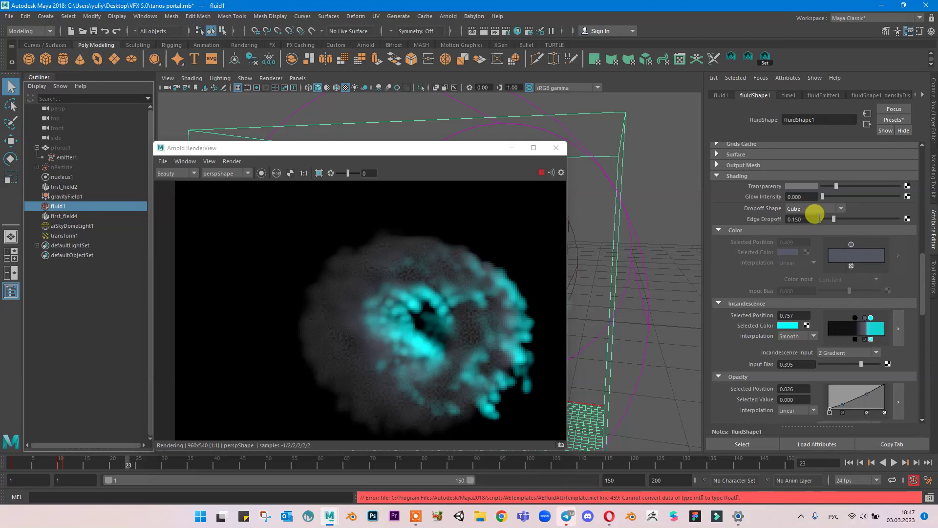
# Adjust the low-density points of the fluid's Opacity ramp, placing the first one at position 0.017 with value 0.
pyautogui.scroll(-2, 807, 247)
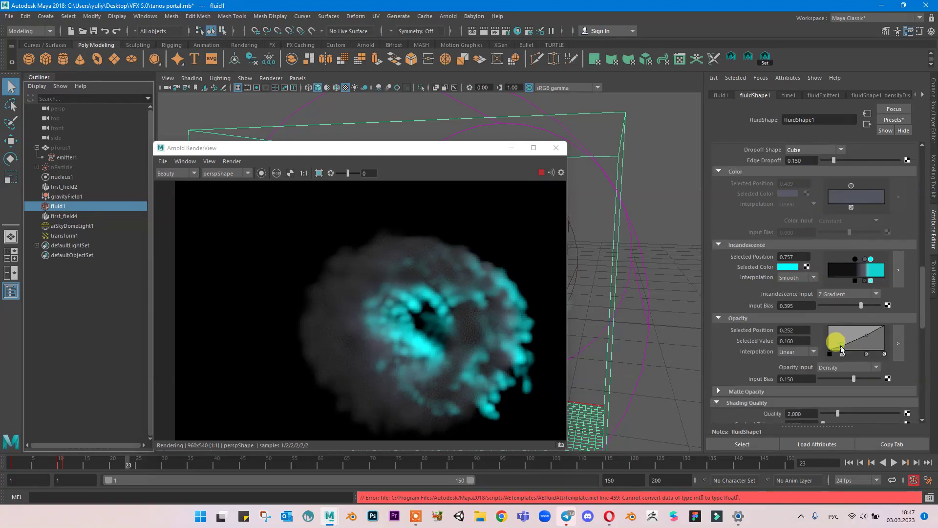
pyautogui.moveTo(842, 349); pyautogui.dragTo(829, 358)
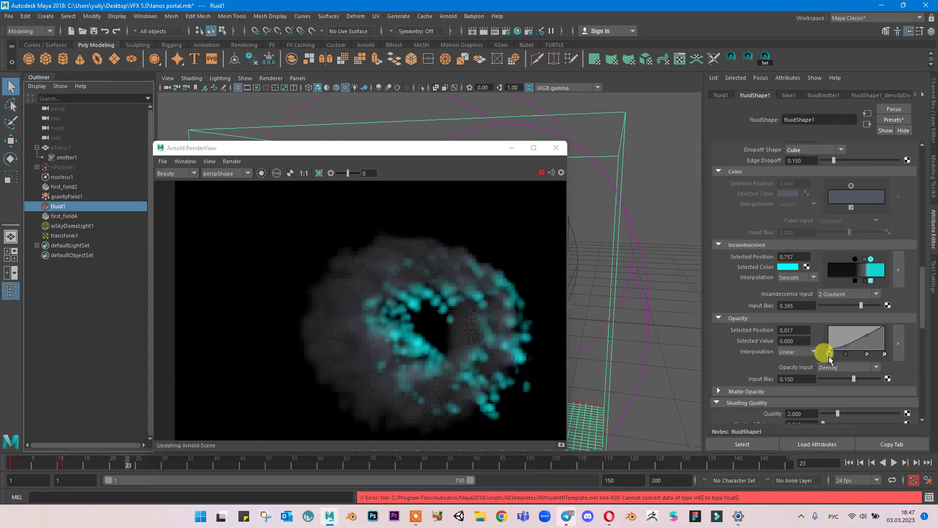
# Shift the cyan marker of the Incandescence ramp closer to its end and move the grey marker to position 0.739.
pyautogui.scroll(-2, 836, 335)
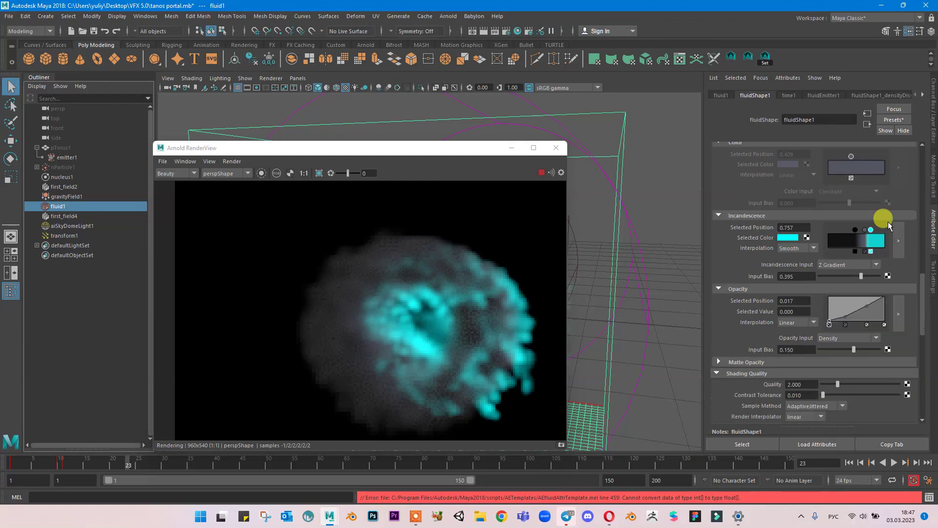
pyautogui.moveTo(874, 234); pyautogui.dragTo(869, 252)
pyautogui.click(866, 230)
# Turn on Texture Opacity in the fluid's texture settings.
pyautogui.scroll(-2, 865, 257)
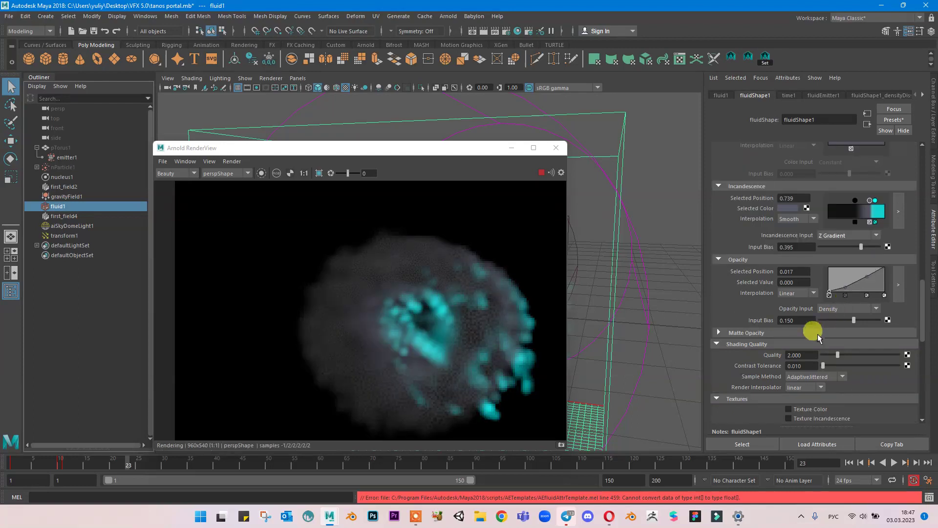
pyautogui.scroll(-2, 811, 345)
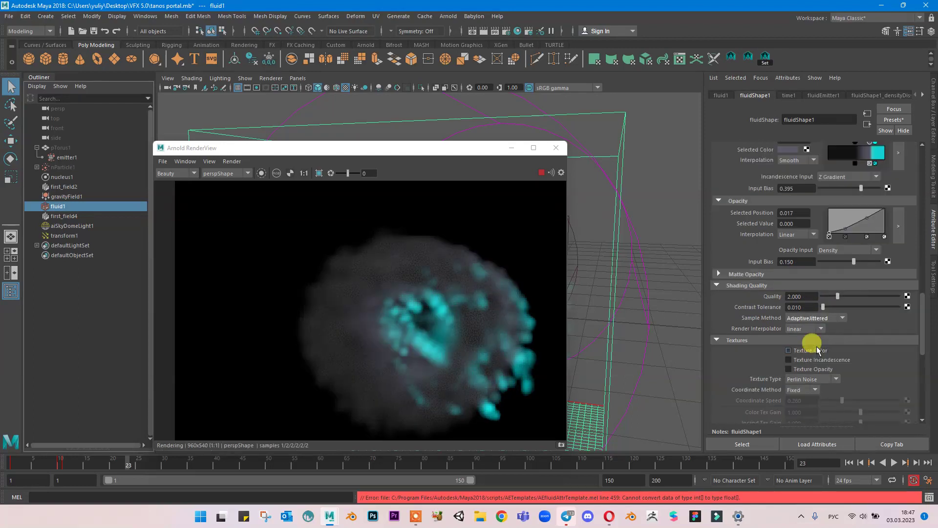
pyautogui.scroll(-1, 824, 340)
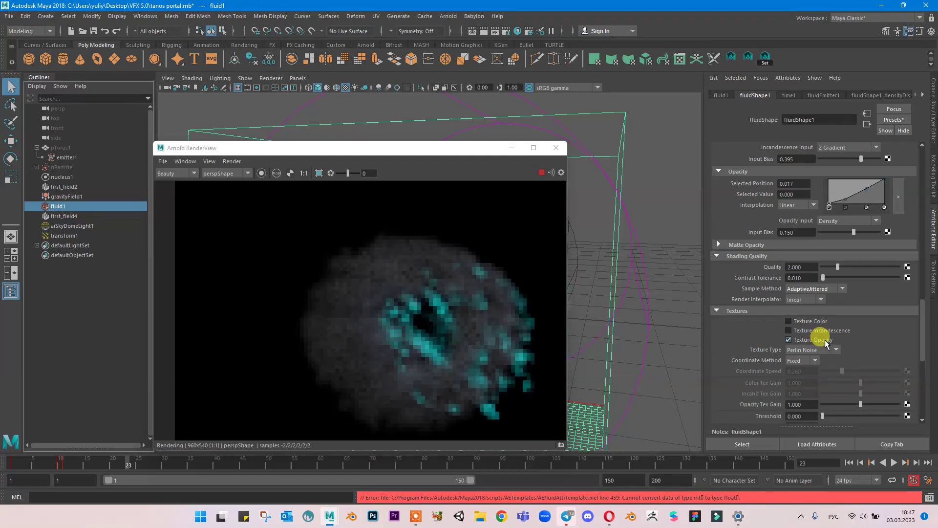
# Turn off Texture Opacity in the fluid's texture settings.
pyautogui.click(825, 341)
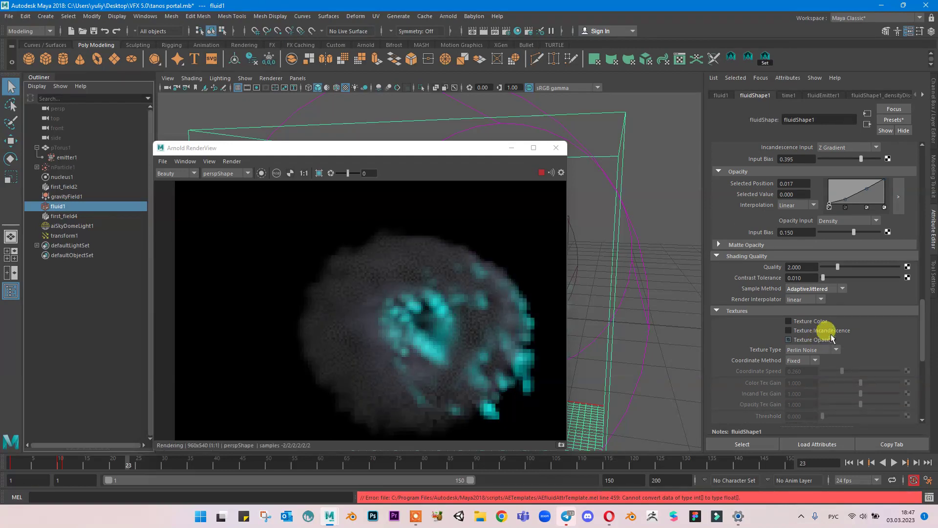
pyautogui.scroll(-2, 831, 333)
pyautogui.scroll(-3, 831, 334)
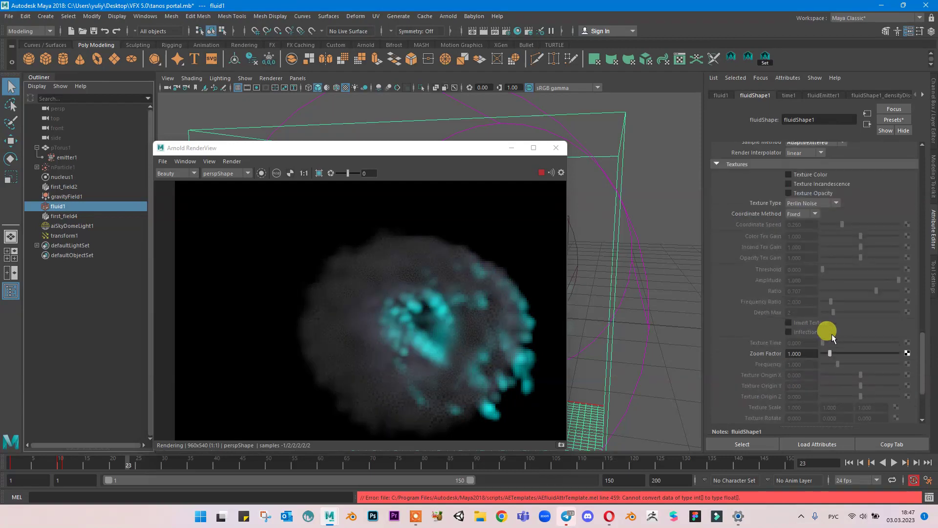
pyautogui.scroll(-4, 832, 334)
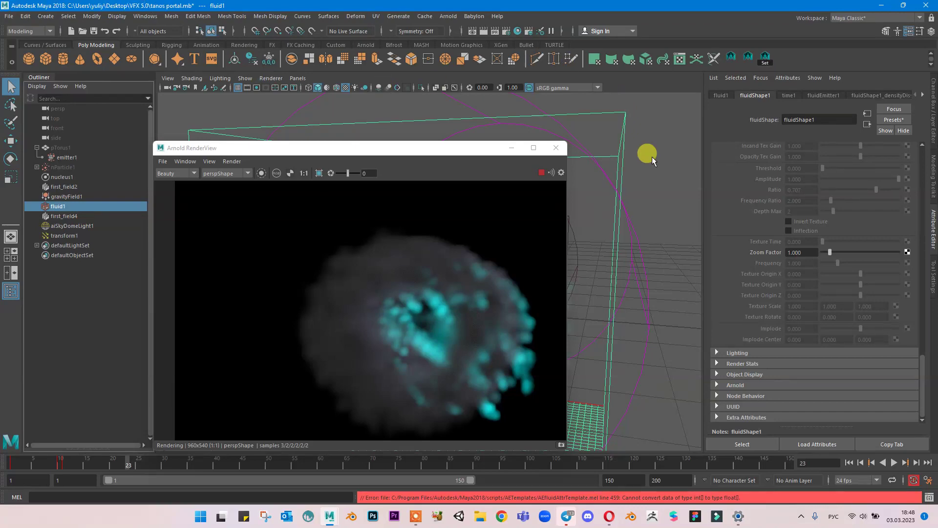
# Look through the fluid shape's Display, Dynamic Simulation, Auto Resize and Contents Details settings, including the Density attributes.
pyautogui.scroll(10, 792, 220)
pyautogui.scroll(10, 797, 227)
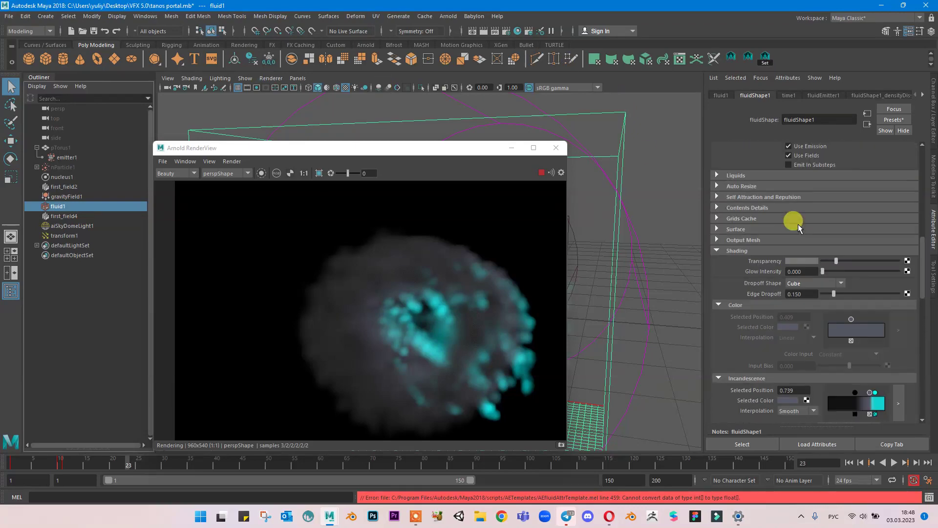
pyautogui.scroll(3, 798, 238)
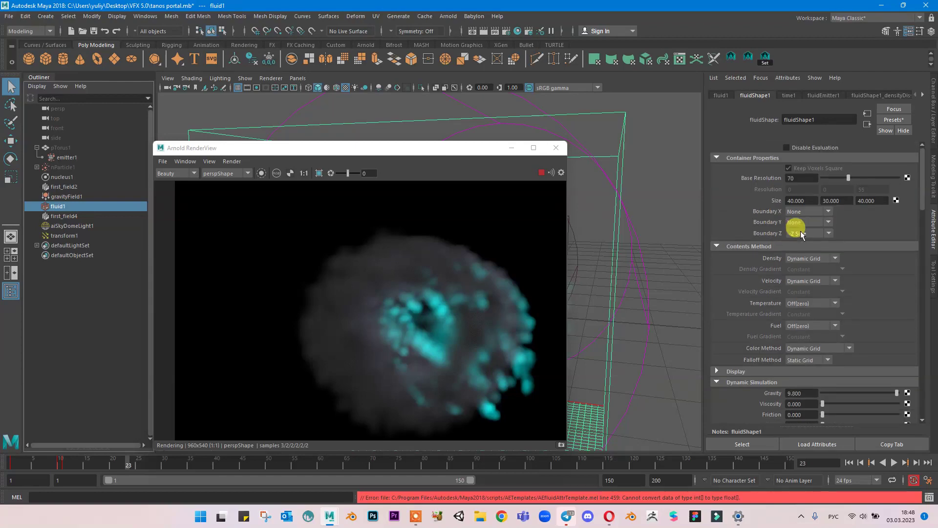
pyautogui.scroll(-3, 801, 233)
pyautogui.click(749, 255)
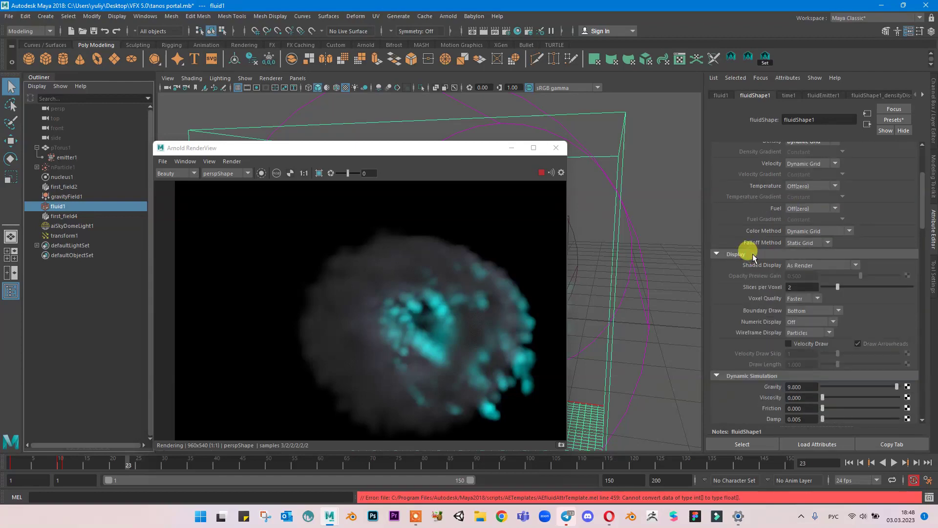
pyautogui.click(749, 255)
pyautogui.scroll(-1, 753, 258)
pyautogui.scroll(-2, 753, 257)
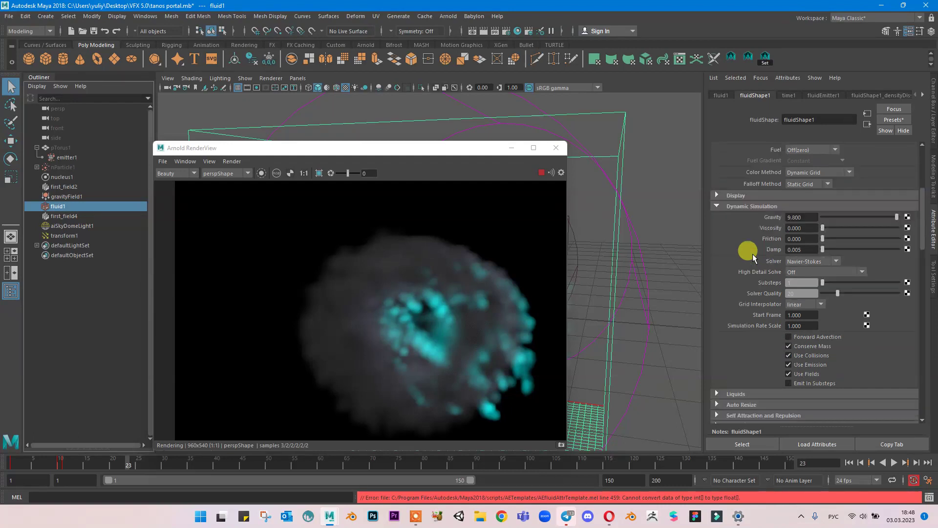
pyautogui.scroll(-3, 754, 257)
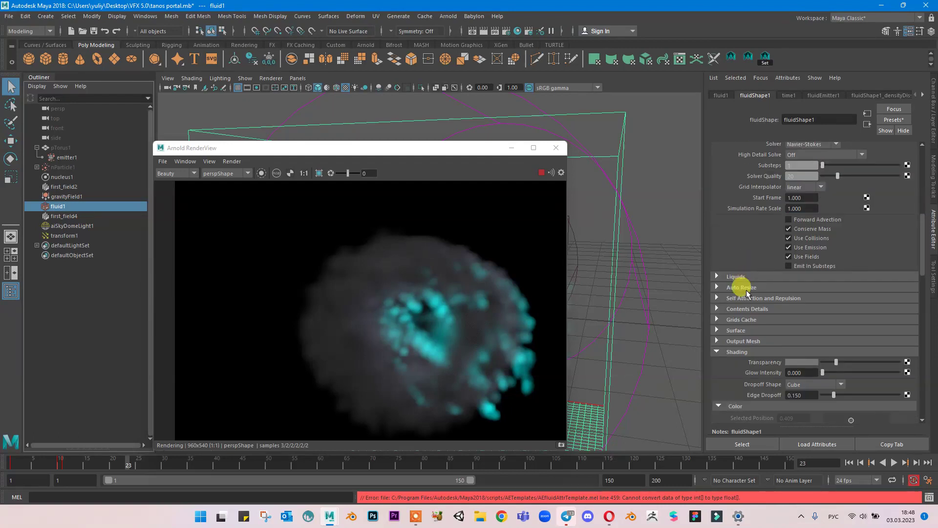
pyautogui.click(747, 287)
pyautogui.click(747, 287)
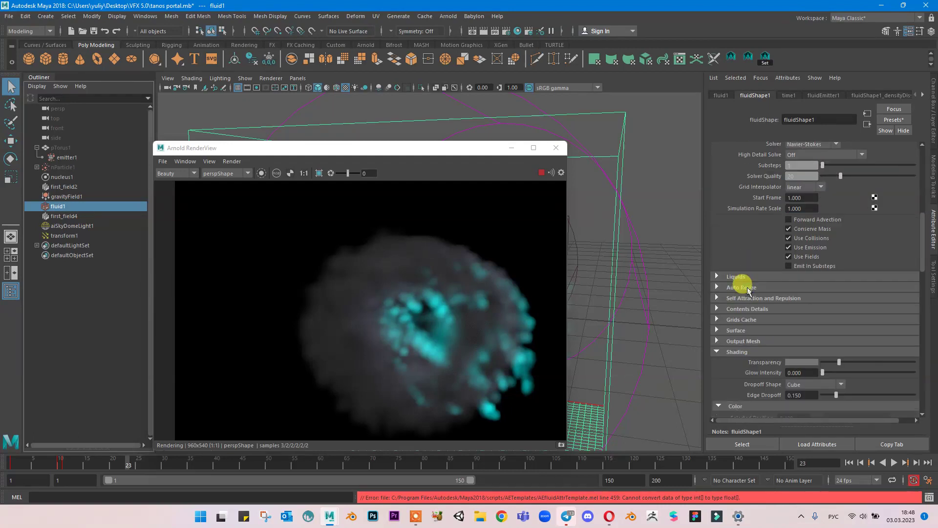
pyautogui.click(747, 309)
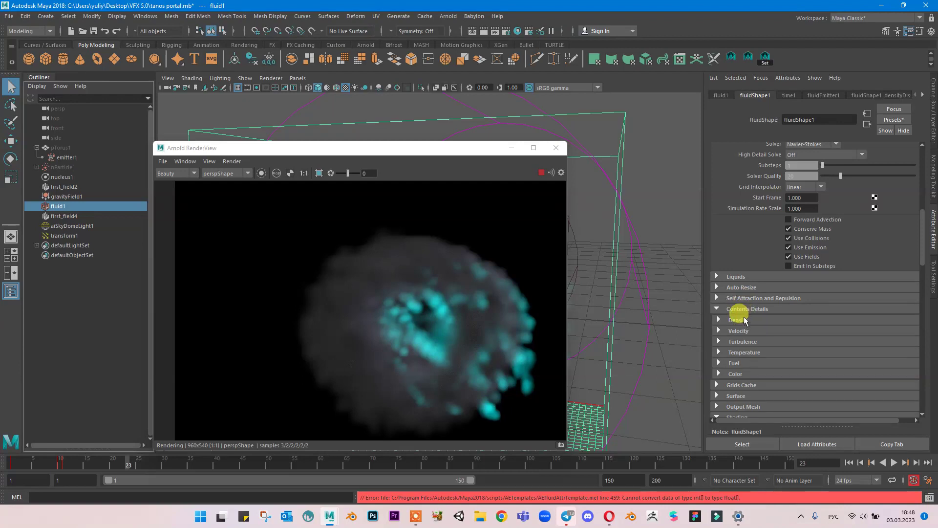
pyautogui.click(745, 287)
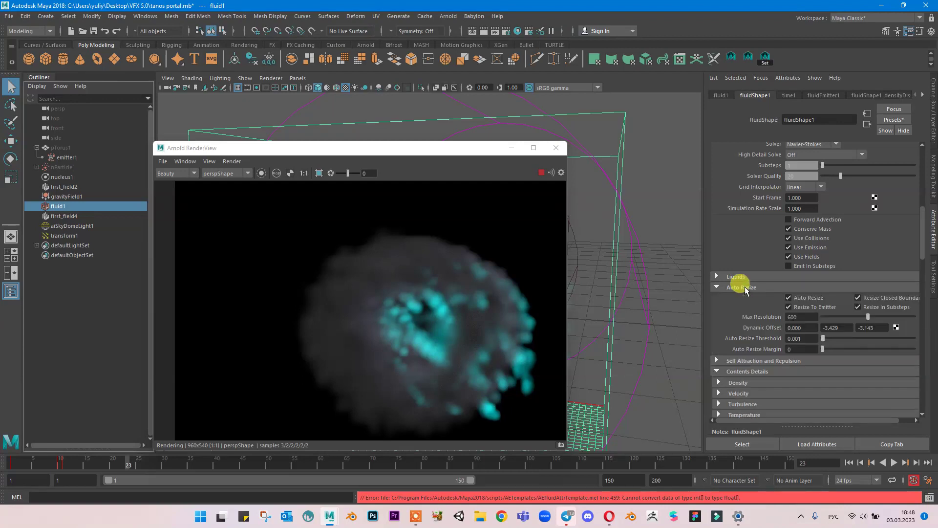
pyautogui.scroll(-2, 746, 300)
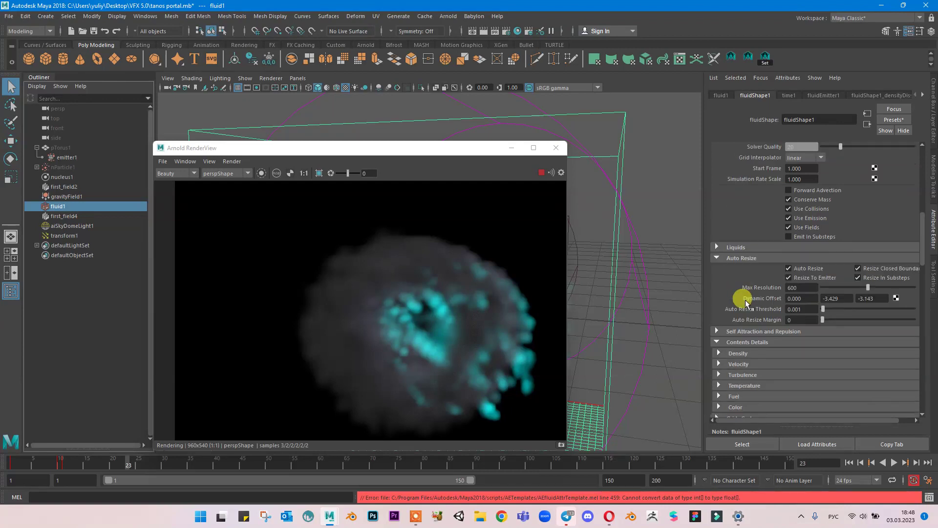
pyautogui.click(747, 353)
pyautogui.scroll(-4, 751, 331)
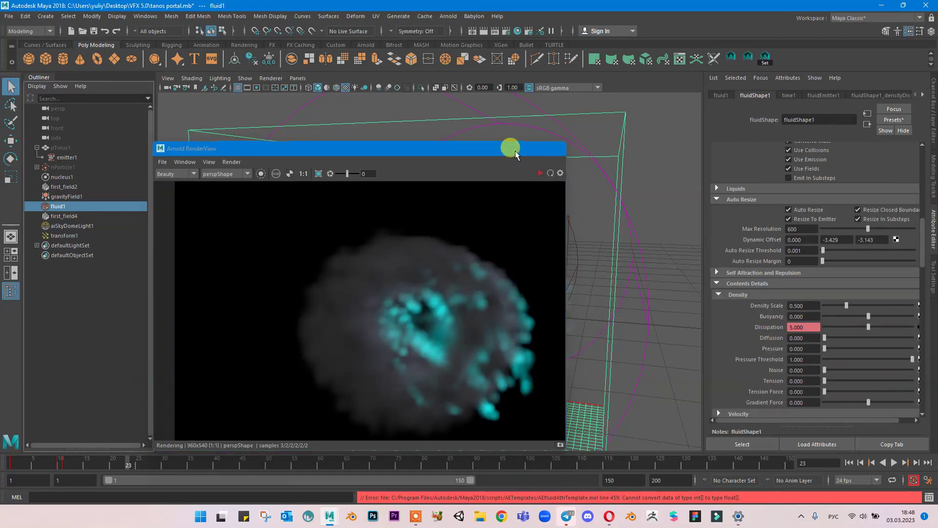
# Minimize the render view and move gravityField1 along its Y and Z axes to Translate Y -0.382 and Z -3.752.
pyautogui.click(511, 147)
pyautogui.keyDown('alt'); pyautogui.moveTo(542, 242); pyautogui.dragTo(497, 238); pyautogui.keyUp('alt')
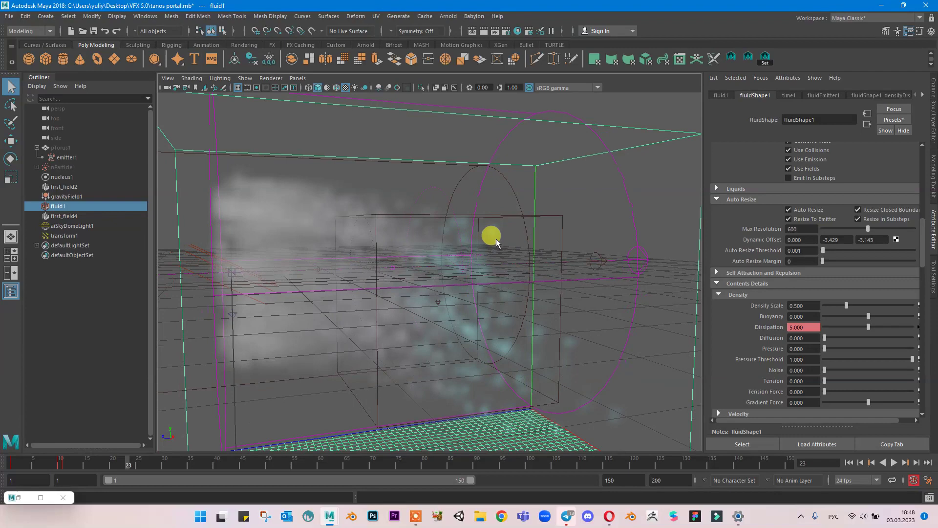
pyautogui.click(513, 216)
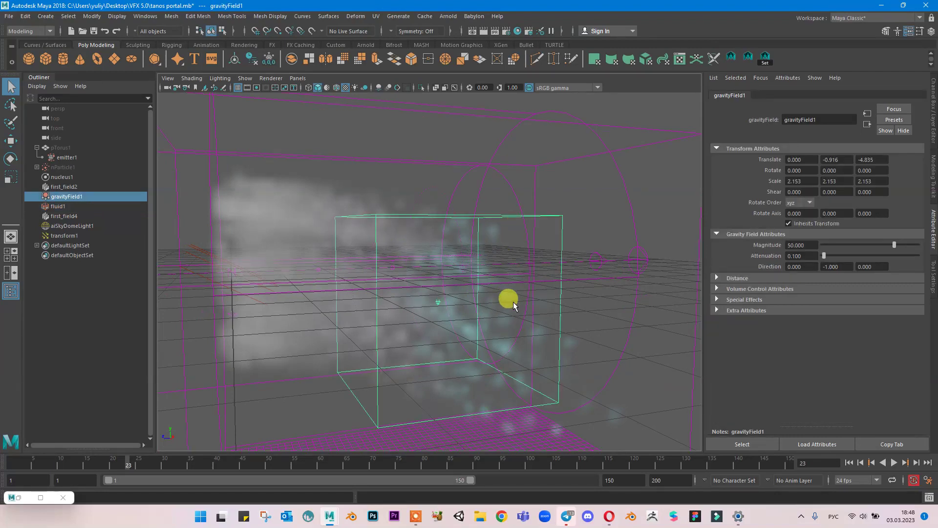
pyautogui.press('super+space')
pyautogui.press('w')
pyautogui.moveTo(392, 304); pyautogui.dragTo(350, 313)
pyautogui.moveTo(397, 266); pyautogui.dragTo(387, 234)
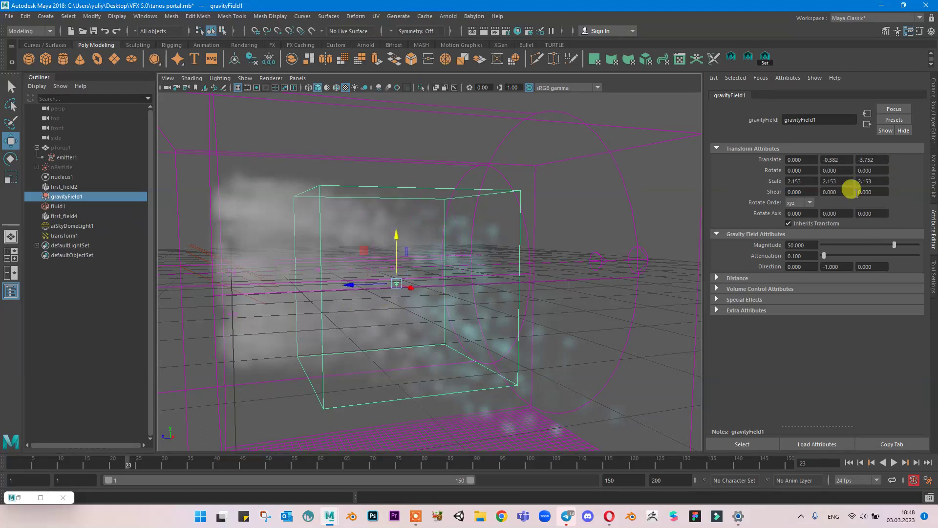
# Set the gravity field's Magnitude to 100 and replay the simulation from the first frame to frame 20.
pyautogui.click(806, 244)
pyautogui.write('10')
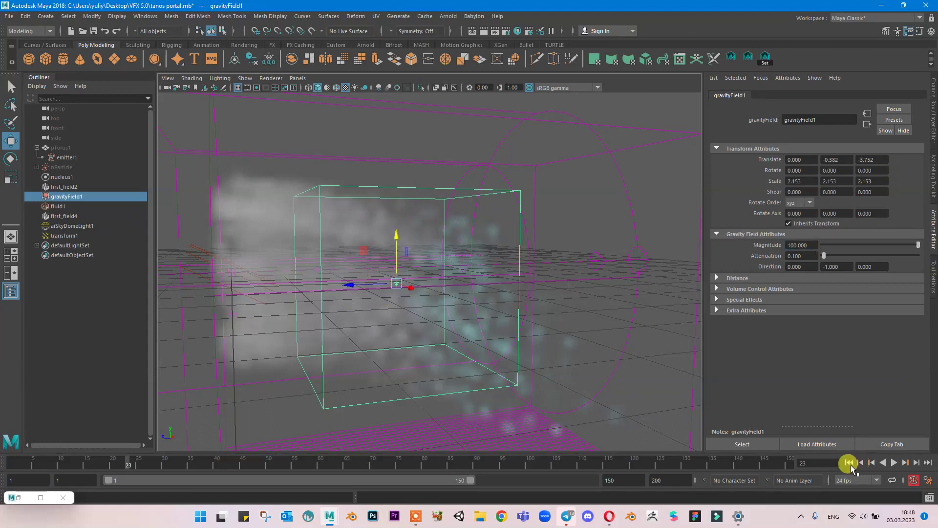
pyautogui.click(849, 463)
pyautogui.click(892, 462)
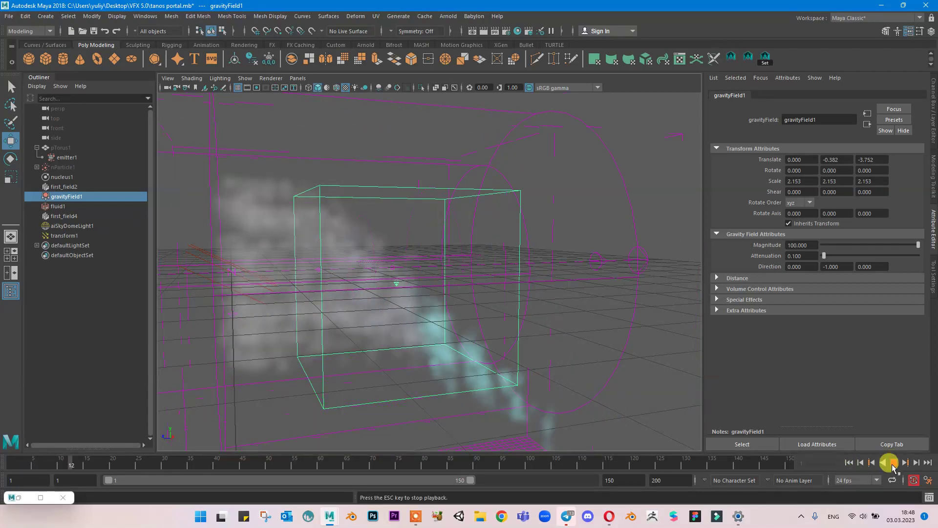
pyautogui.click(894, 462)
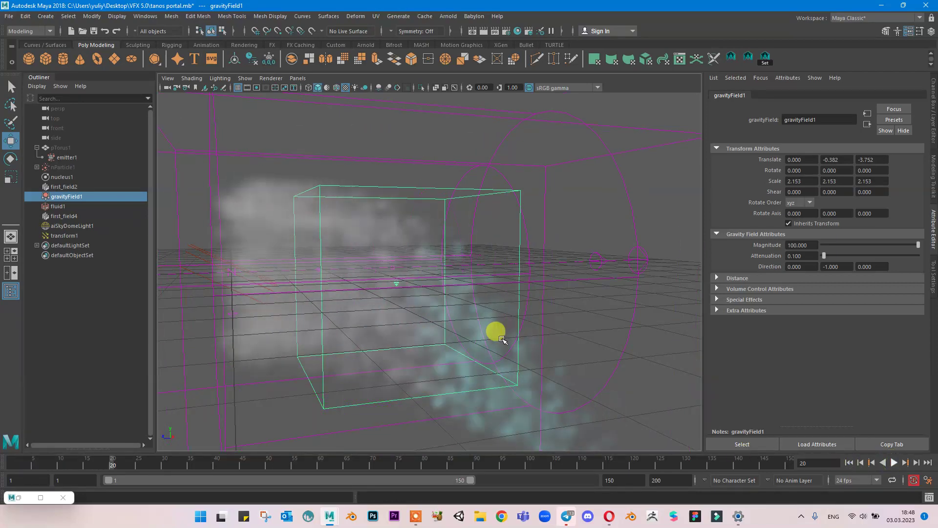
pyautogui.keyDown('alt'); pyautogui.moveTo(497, 331); pyautogui.dragTo(557, 309); pyautogui.keyUp('alt')
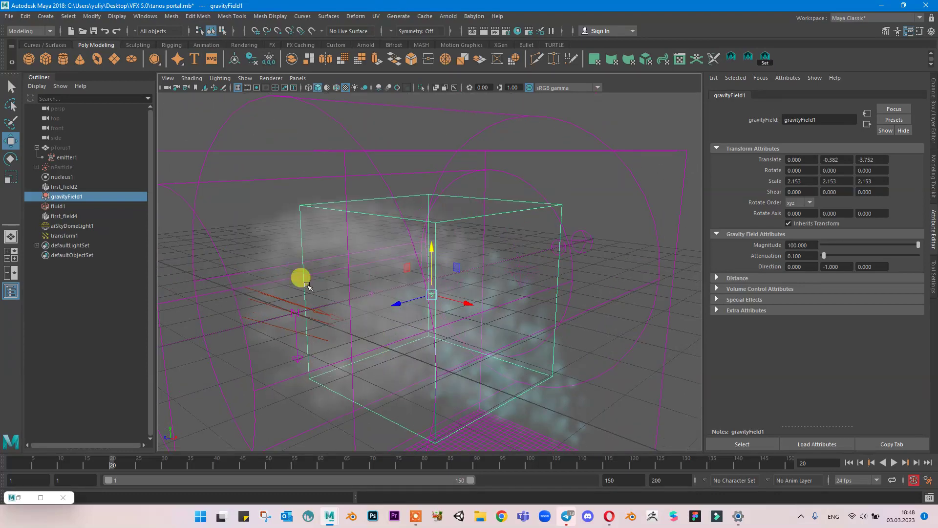
# Set the Rate (Percent) of fluid1's fluidEmitter1 to 1000.
pyautogui.click(89, 206)
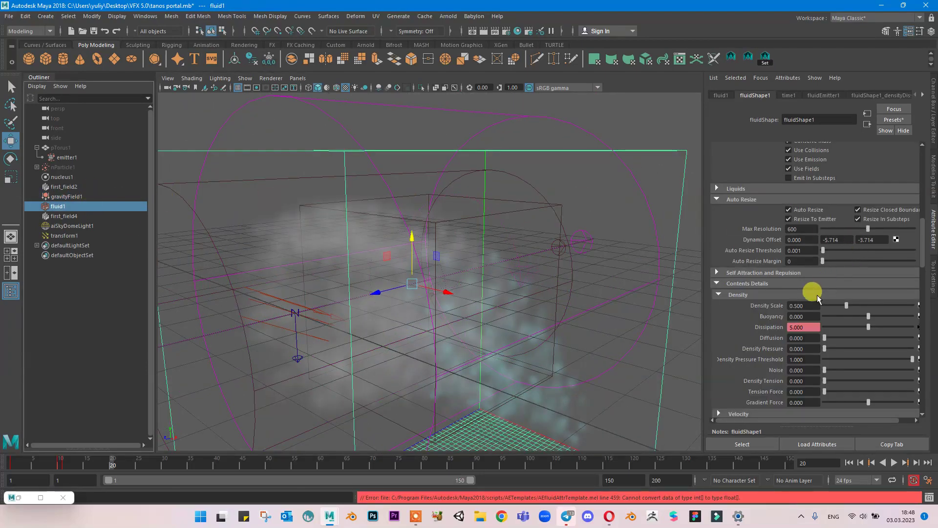
pyautogui.scroll(10, 804, 223)
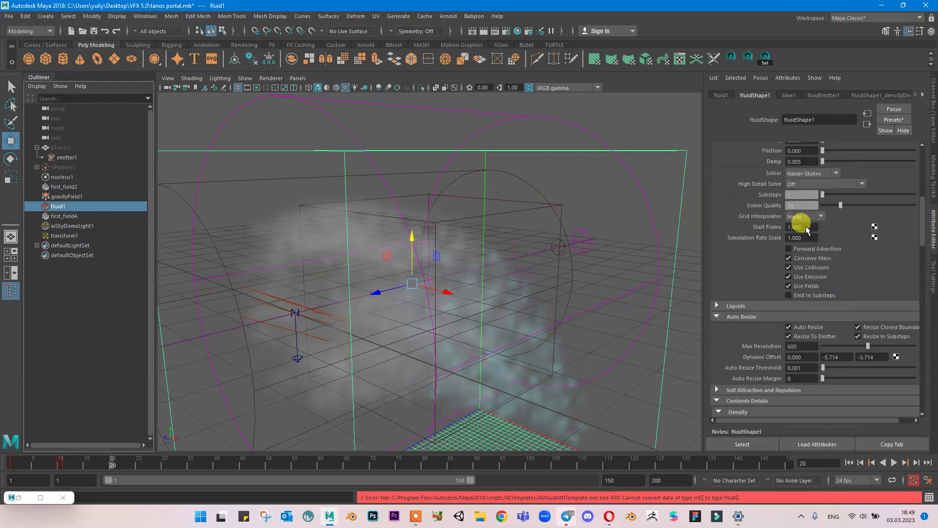
pyautogui.click(721, 95)
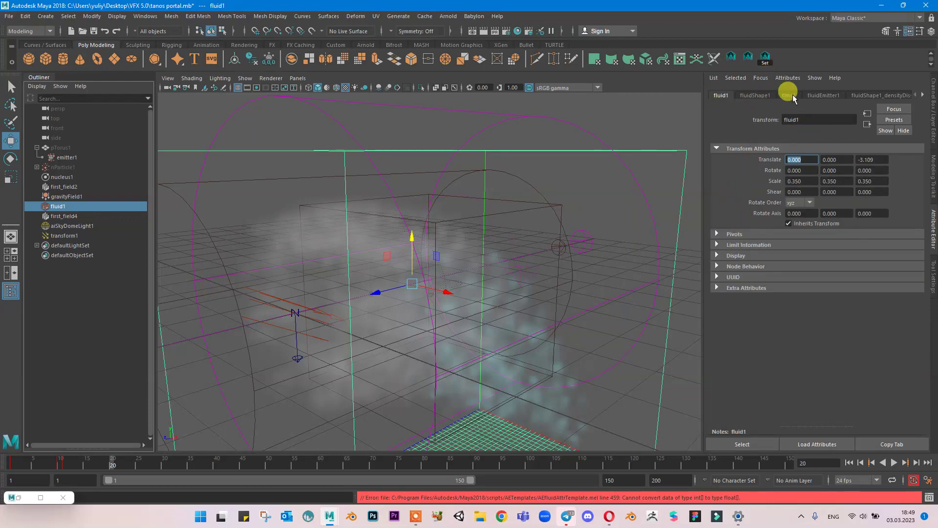
pyautogui.click(822, 95)
pyautogui.click(749, 234)
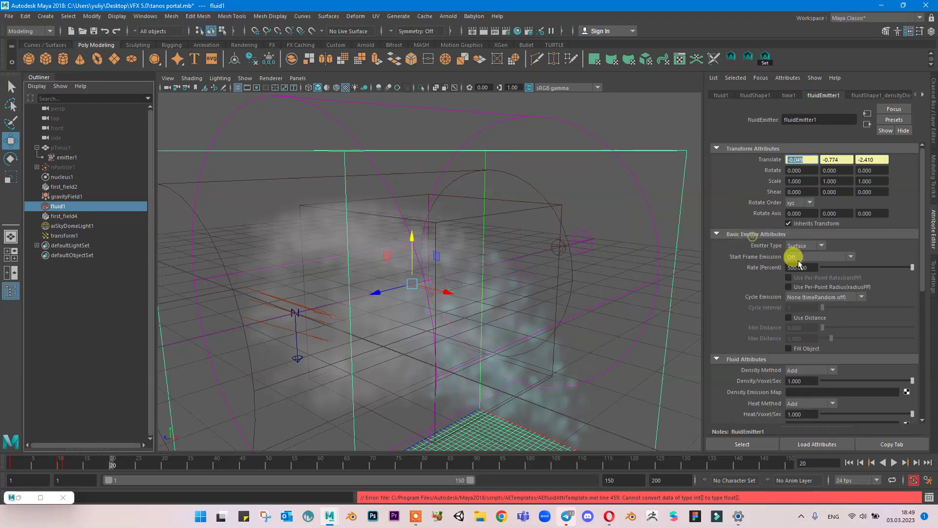
pyautogui.click(799, 267)
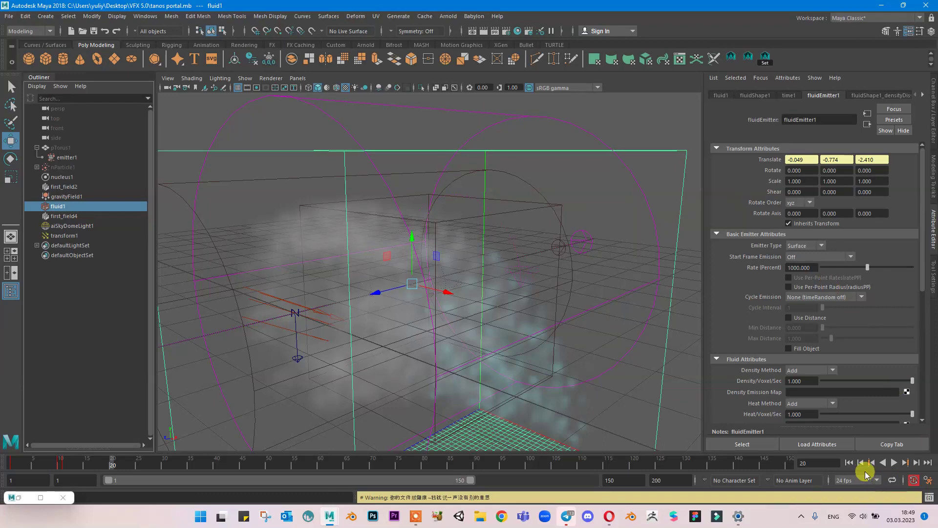
# Replay the simulation from the first frame to frame 23 and look over the fluid emitter's remaining attributes.
pyautogui.click(849, 463)
pyautogui.click(891, 463)
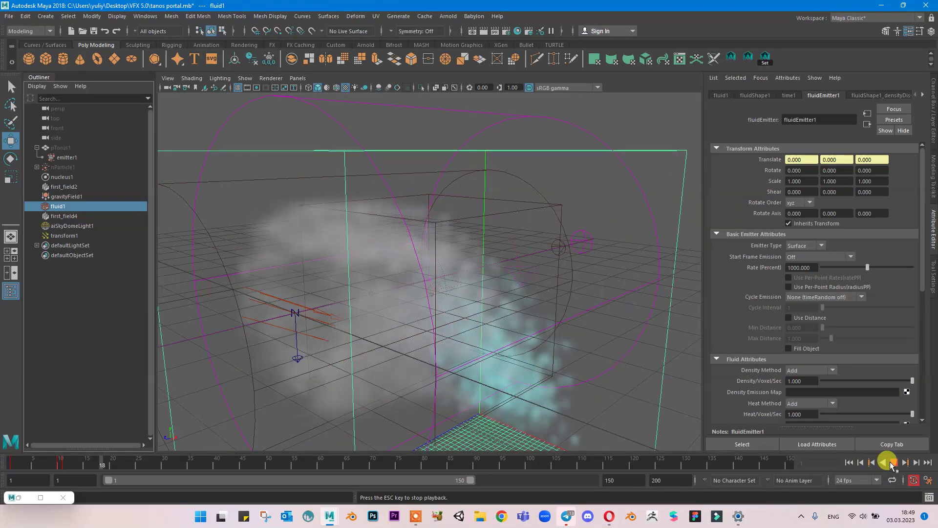
pyautogui.press('Escape')
pyautogui.keyDown('alt'); pyautogui.moveTo(661, 378); pyautogui.dragTo(552, 254); pyautogui.keyUp('alt')
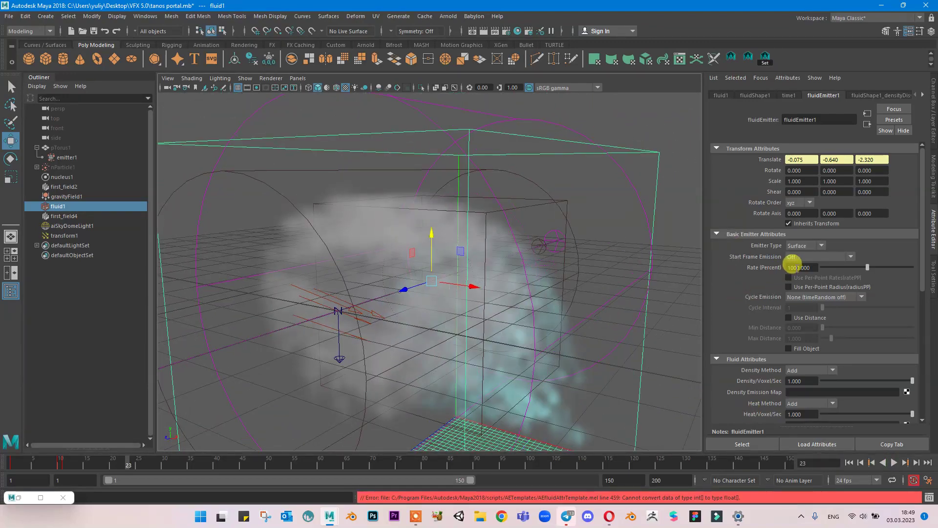
pyautogui.scroll(-1, 807, 302)
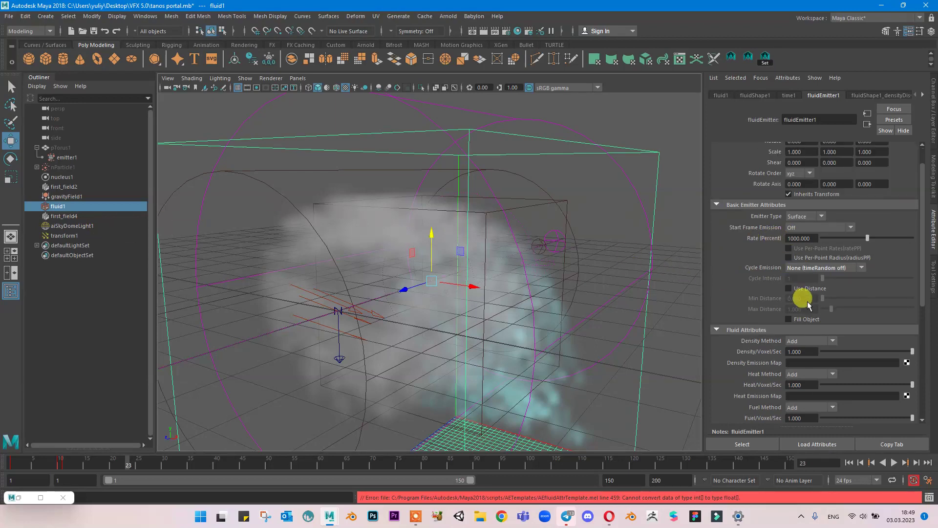
pyautogui.scroll(1, 781, 233)
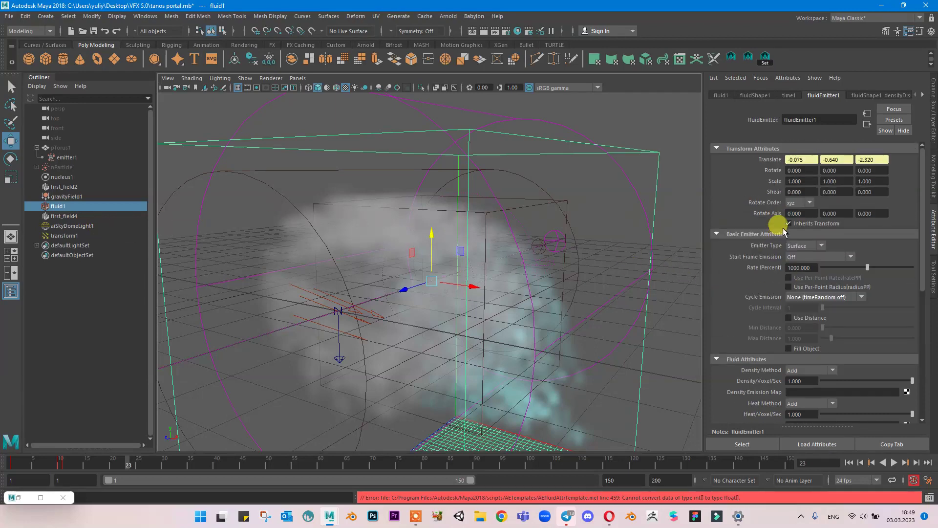
pyautogui.scroll(-3, 469, 379)
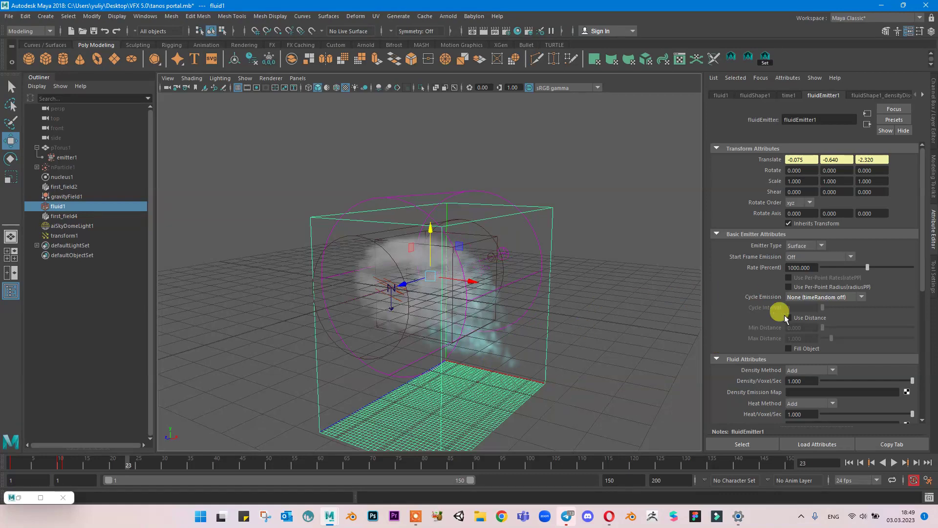
pyautogui.scroll(-8, 784, 317)
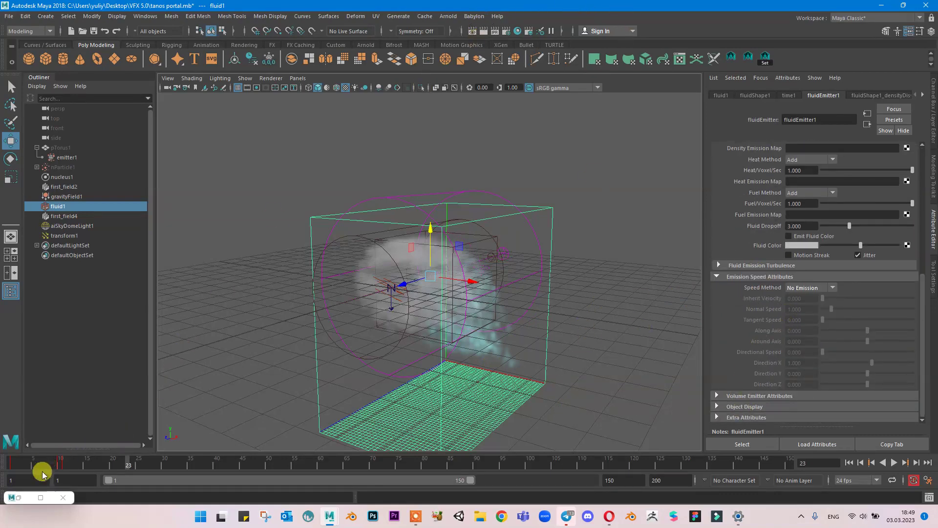
# Restore the Arnold RenderView, render the updated fluid, inspect it up close and minimize the render window.
pyautogui.doubleClick(21, 496)
pyautogui.click(542, 172)
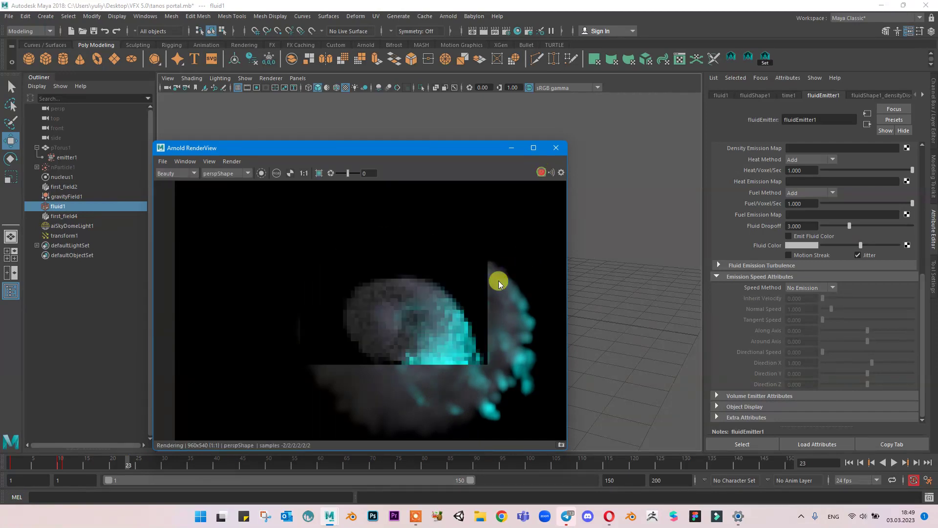
pyautogui.scroll(2, 450, 342)
pyautogui.scroll(-1, 445, 349)
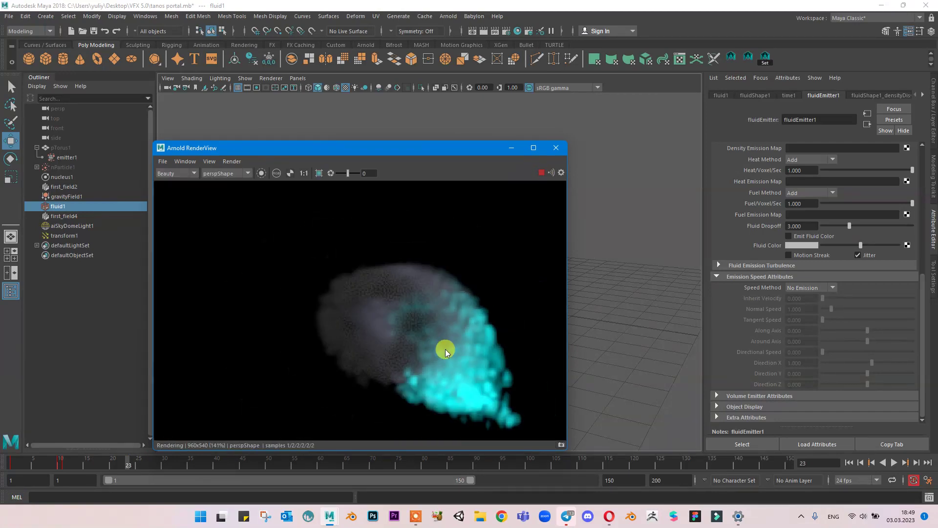
pyautogui.click(512, 154)
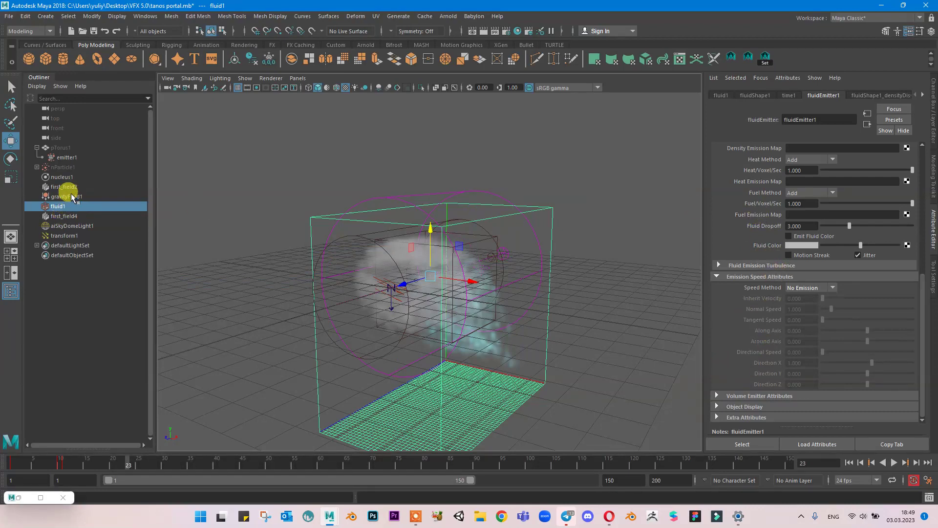
# Set fluidShape1's Density Scale to 0.663 and Diffusion to 0.270, and replay the simulation from the first frame to frame 22.
pyautogui.click(756, 95)
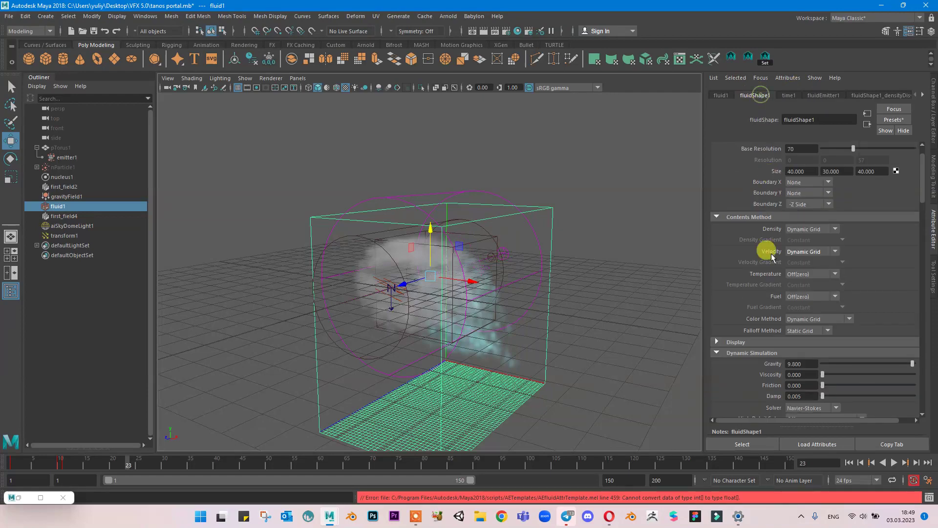
pyautogui.scroll(-10, 778, 303)
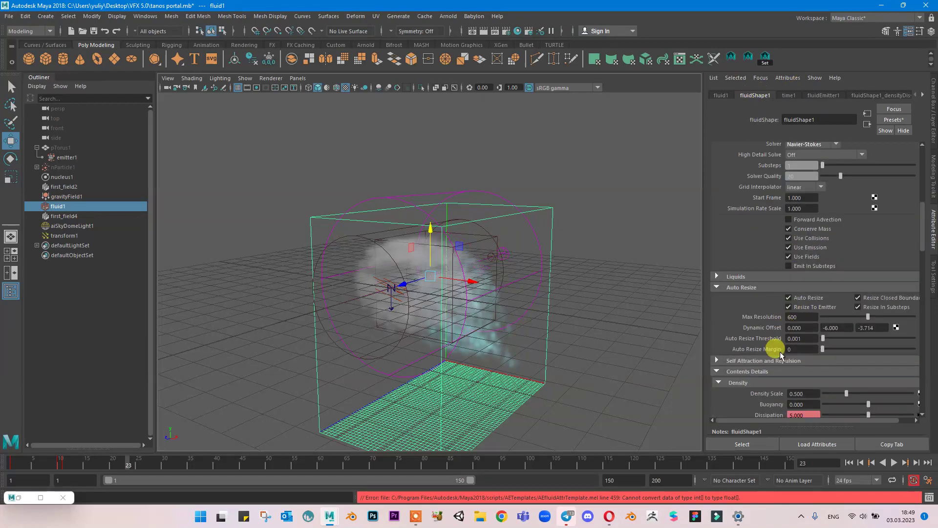
pyautogui.scroll(-5, 782, 342)
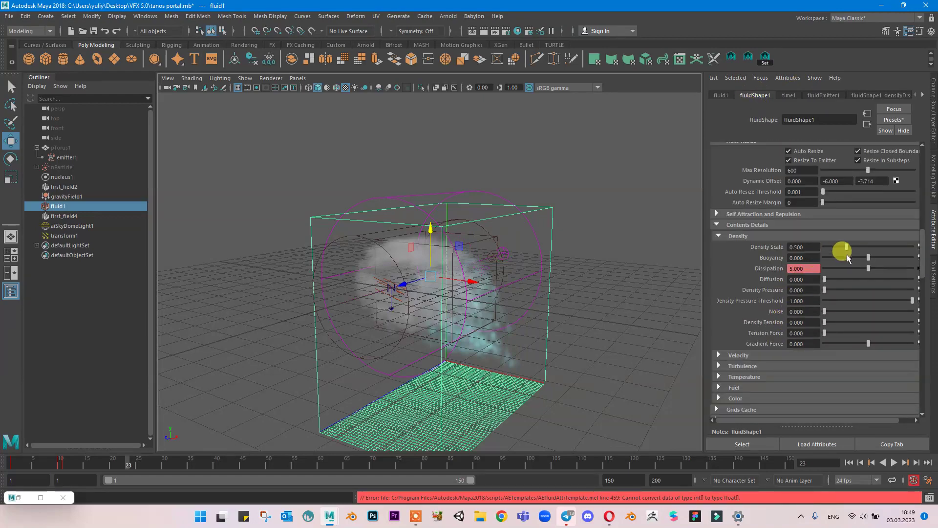
pyautogui.moveTo(825, 279); pyautogui.dragTo(835, 280)
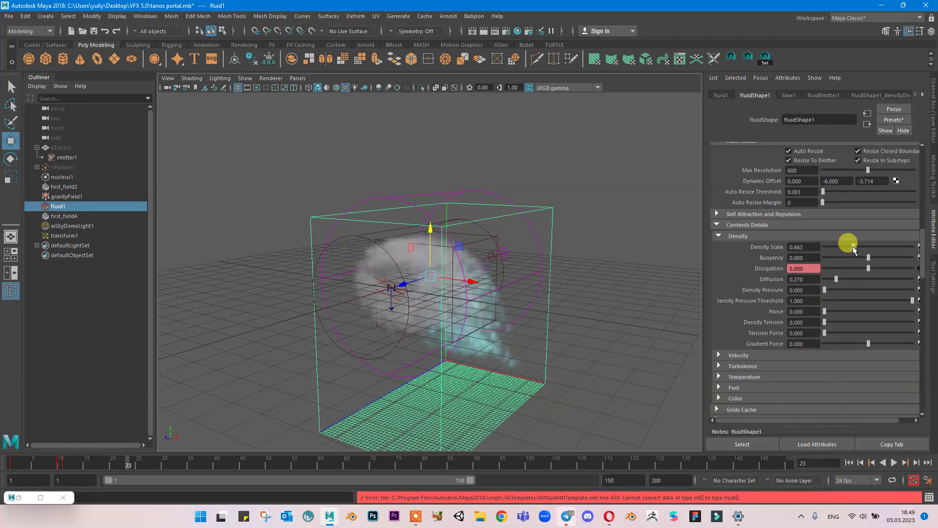
pyautogui.click(849, 463)
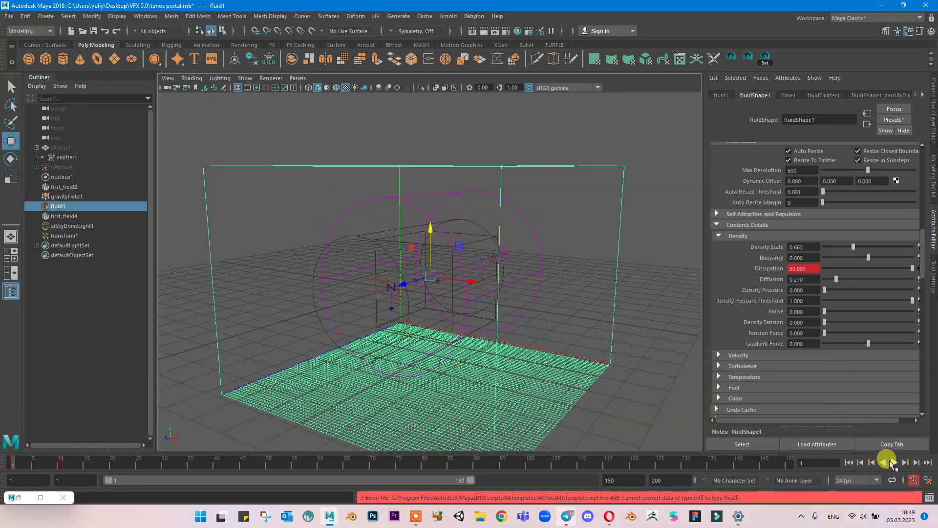
pyautogui.click(894, 463)
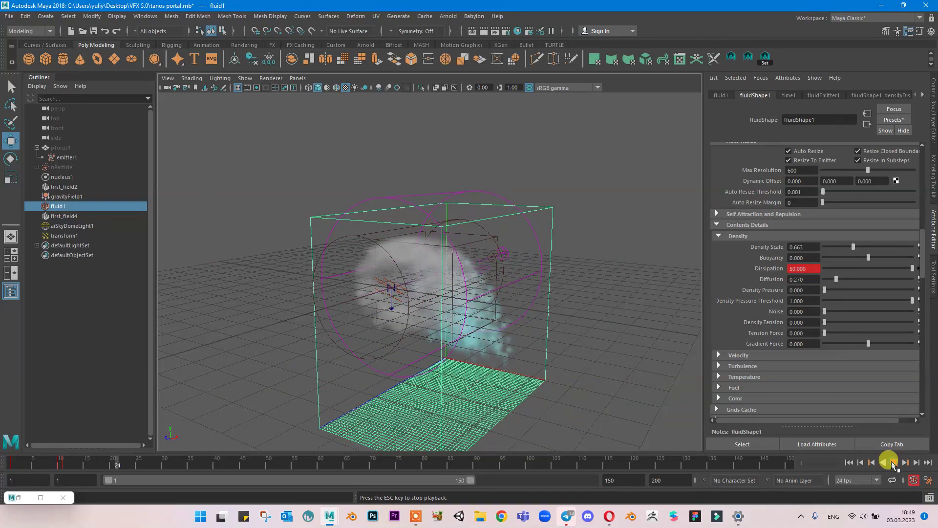
pyautogui.click(894, 463)
# Try moving the fluid1 container upward and undo the move.
pyautogui.keyDown('alt'); pyautogui.moveTo(565, 332); pyautogui.dragTo(502, 319); pyautogui.keyUp('alt')
pyautogui.click(522, 299)
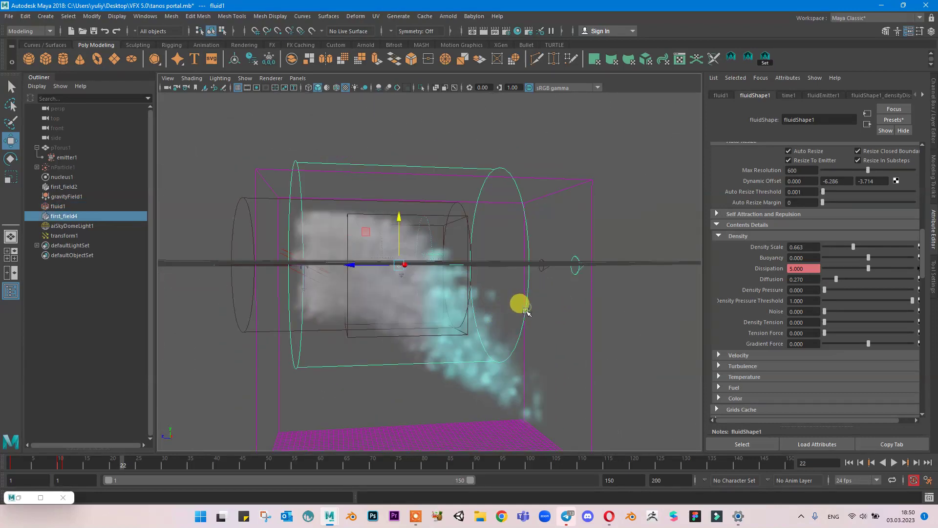
pyautogui.click(497, 434)
pyautogui.moveTo(390, 224); pyautogui.dragTo(373, 184)
pyautogui.hotkey('ctrl', 'z')
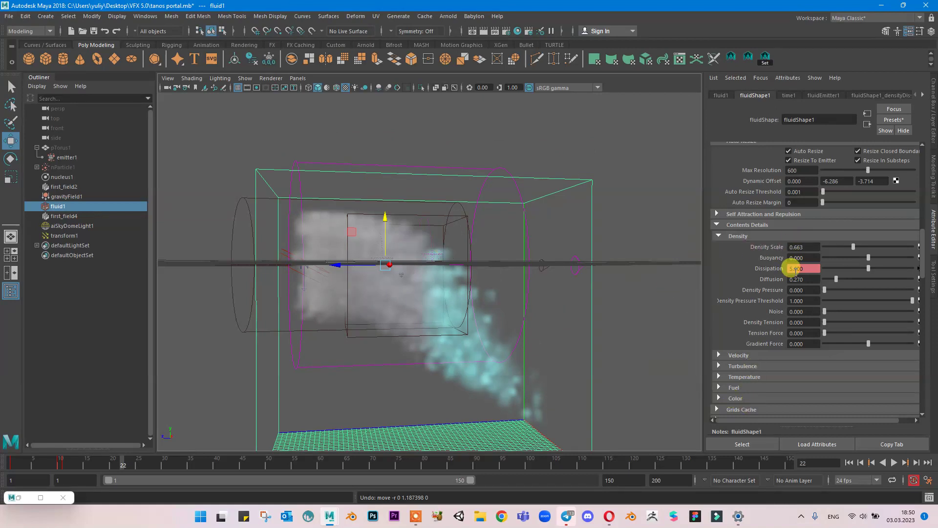
# Reshape fluid1's opacity curve, placing its second point at position 0.357 with a value of 0.080.
pyautogui.scroll(-3, 790, 266)
pyautogui.click(741, 325)
pyautogui.scroll(-9, 747, 340)
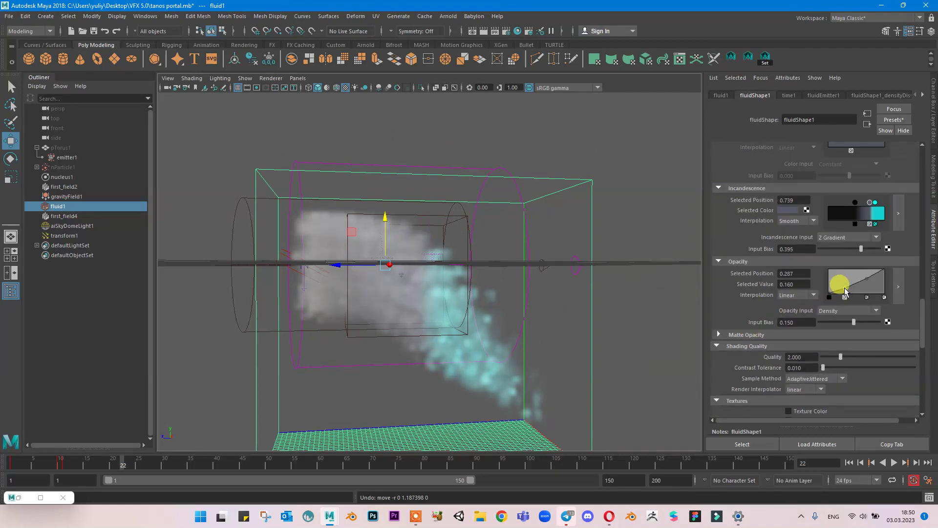
pyautogui.moveTo(846, 291); pyautogui.dragTo(827, 302)
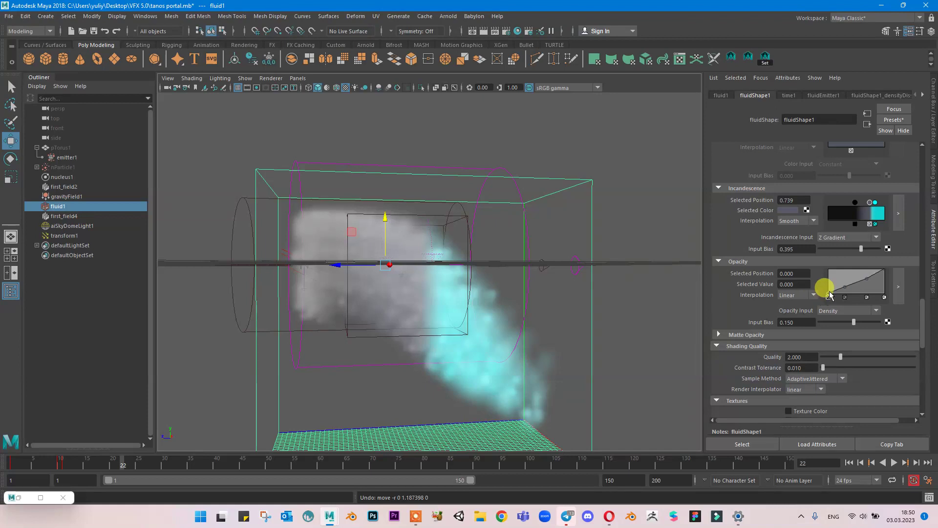
pyautogui.moveTo(845, 292)
pyautogui.mouseDown()
pyautogui.moveTo(865, 287)
pyautogui.moveTo(848, 292)
pyautogui.mouseUp()
pyautogui.click(869, 282)
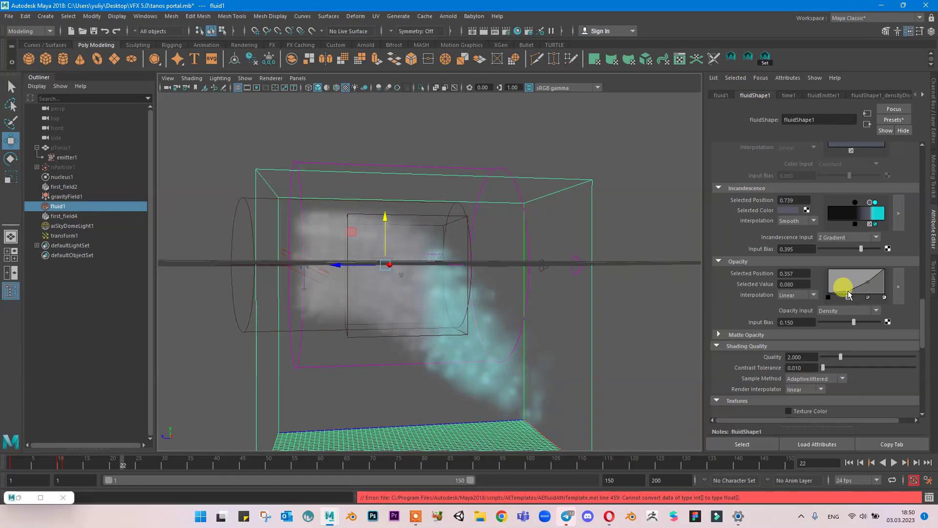
pyautogui.keyDown('alt'); pyautogui.moveTo(545, 290); pyautogui.dragTo(552, 292); pyautogui.keyUp('alt')
# Try Z Gradient as the fluid's Opacity Input and set it back to Density.
pyautogui.click(860, 312)
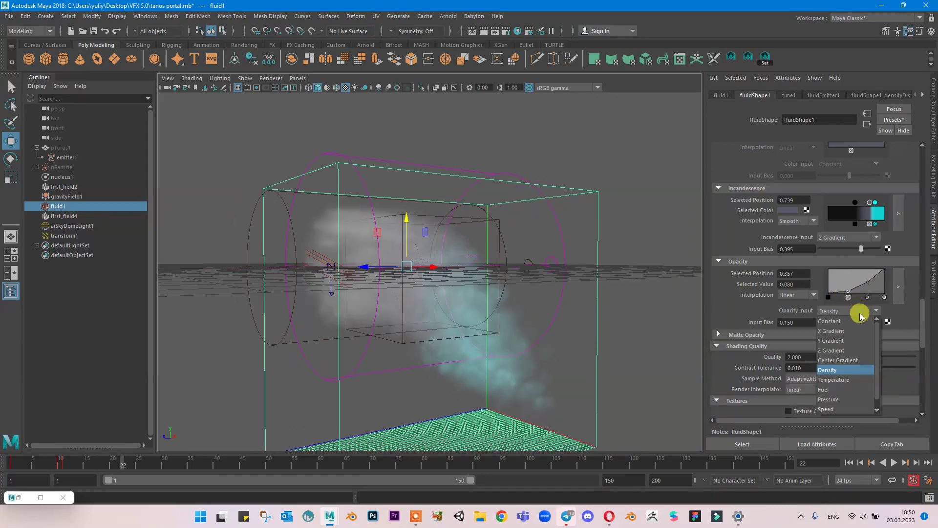
pyautogui.click(845, 352)
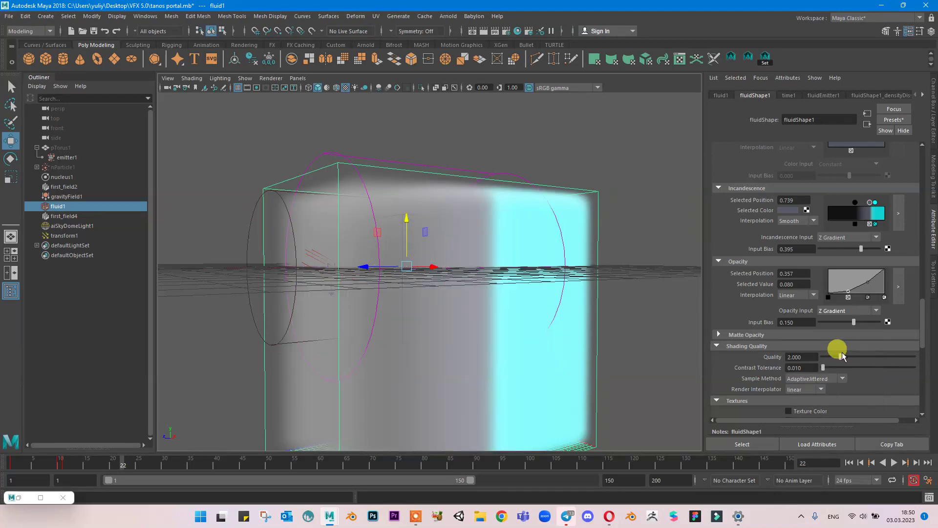
pyautogui.click(853, 311)
pyautogui.click(841, 369)
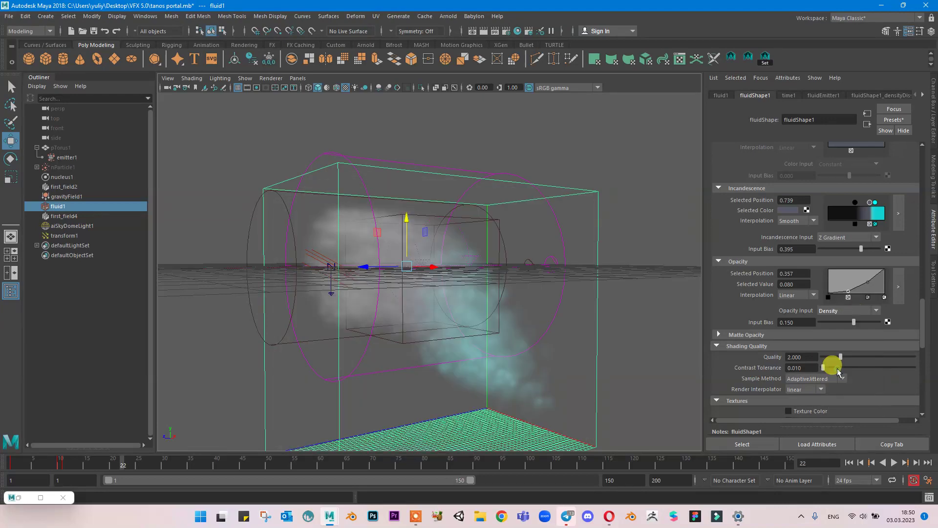
# Replay the simulation from the first frame to frame 18 and view the fluid from another angle.
pyautogui.keyDown('alt'); pyautogui.moveTo(600, 295); pyautogui.dragTo(593, 300); pyautogui.keyUp('alt')
pyautogui.click(849, 463)
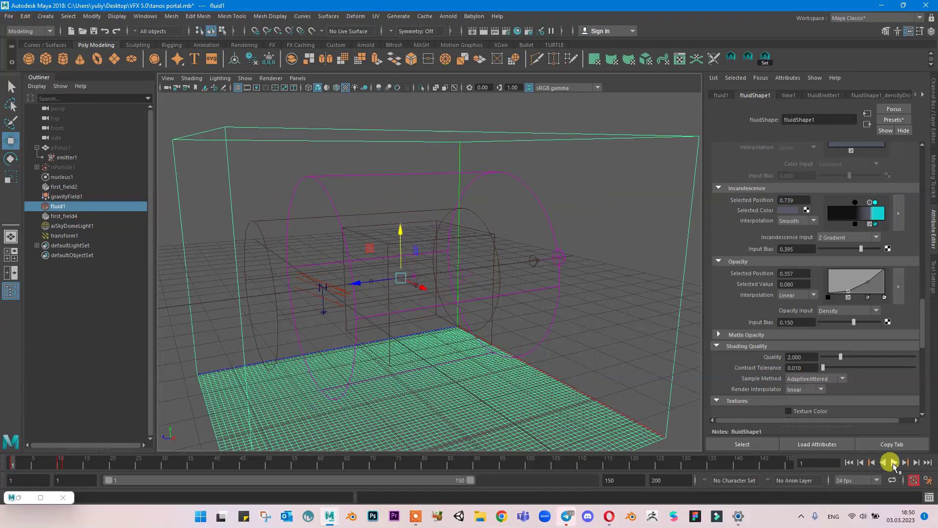
pyautogui.click(894, 462)
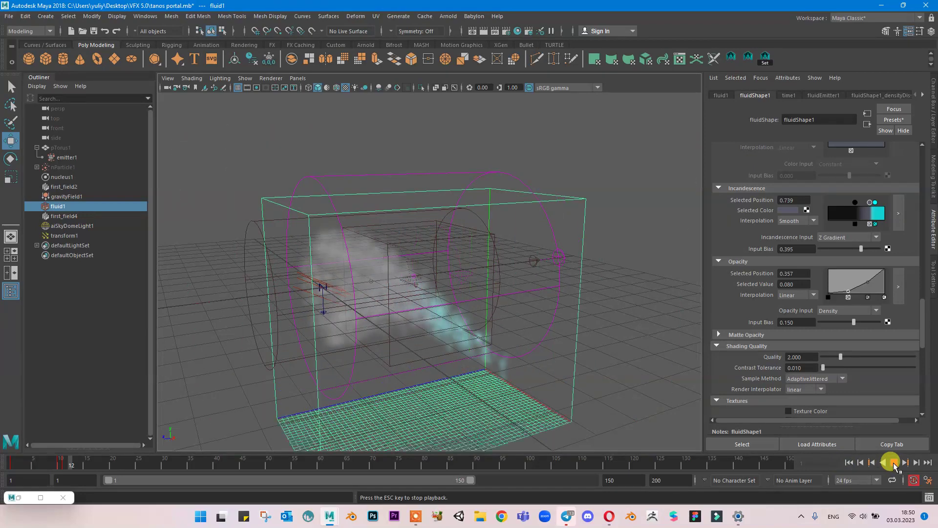
pyautogui.press('Escape')
pyautogui.keyDown('alt'); pyautogui.moveTo(691, 405); pyautogui.dragTo(616, 333); pyautogui.keyUp('alt')
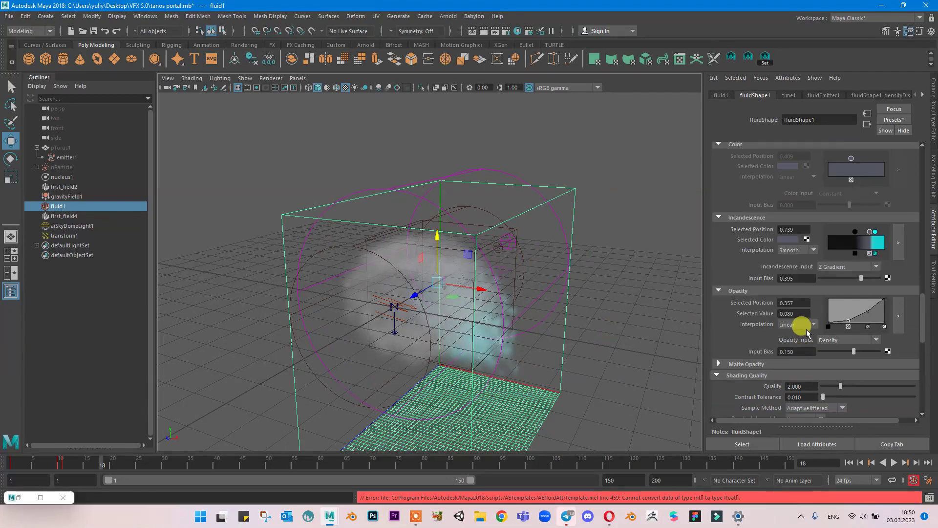
# Set the fluid's Density Scale to 1.494 and Diffusion to 0, and replay the simulation from the first frame to frame 17.
pyautogui.scroll(10, 802, 330)
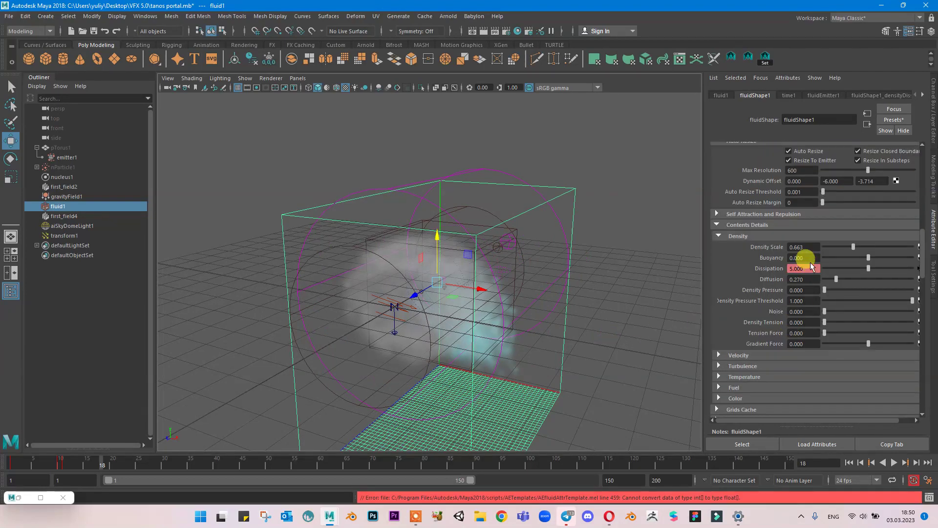
pyautogui.moveTo(840, 247); pyautogui.dragTo(902, 255)
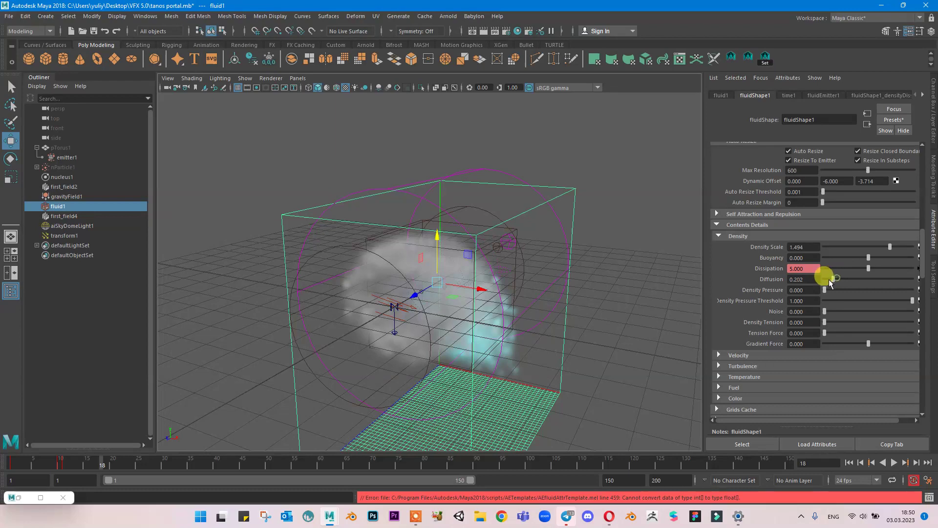
pyautogui.moveTo(834, 283); pyautogui.dragTo(780, 288)
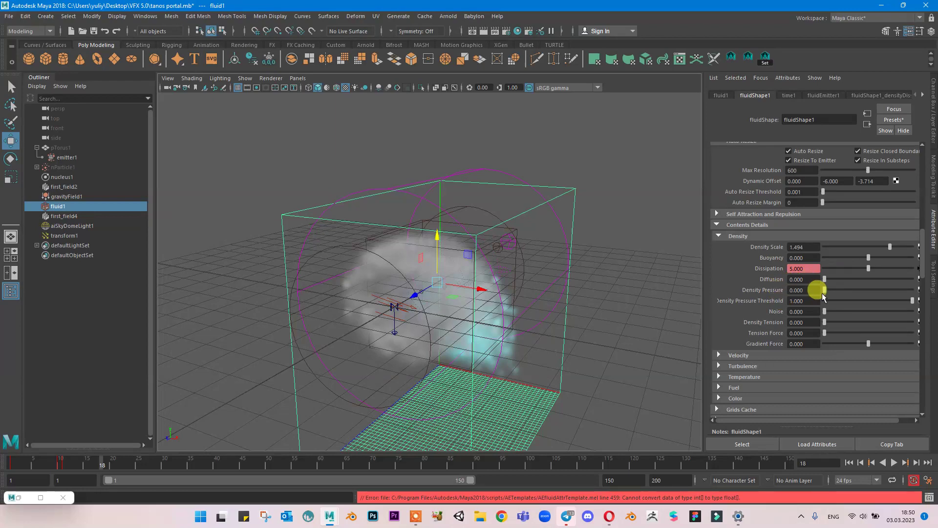
pyautogui.click(849, 463)
pyautogui.click(894, 462)
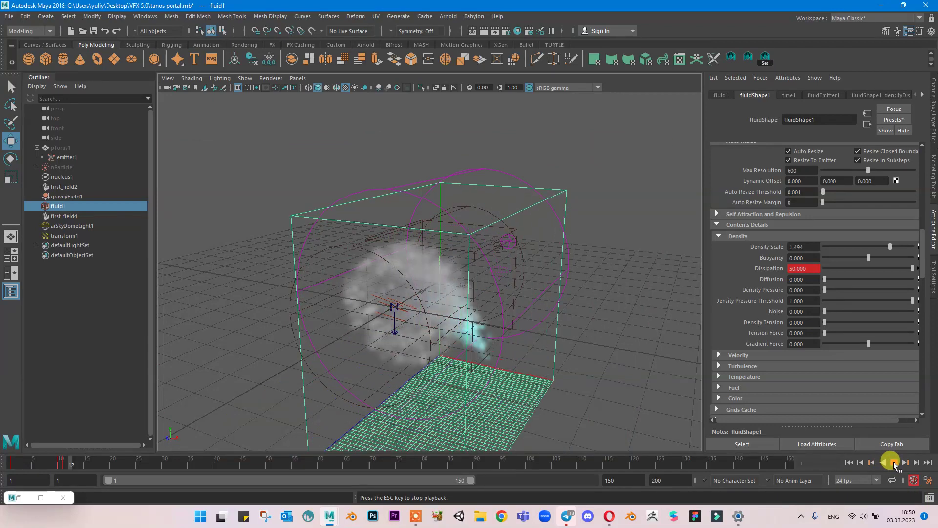
pyautogui.press('Escape')
# Try Temperature, Center Gradient and Fuel as the fluid's Opacity Input.
pyautogui.scroll(-5, 839, 259)
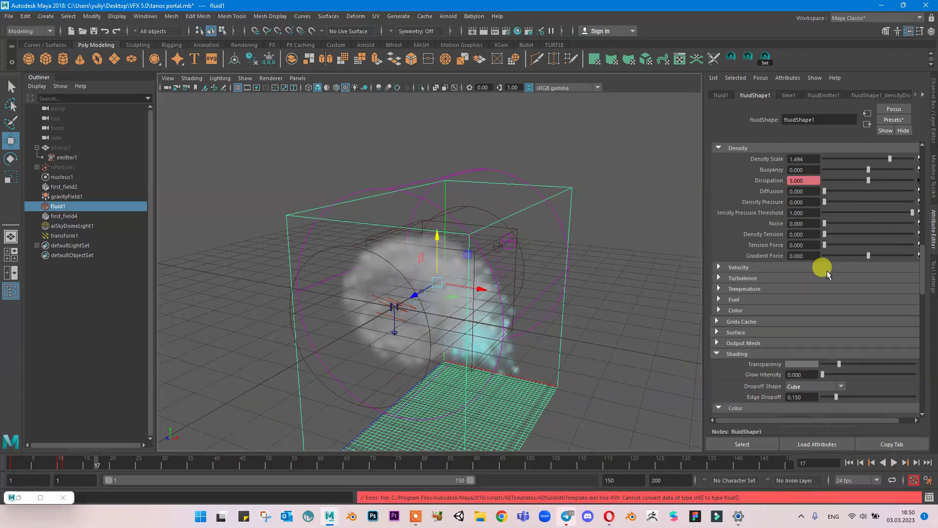
pyautogui.click(819, 266)
pyautogui.scroll(-12, 820, 339)
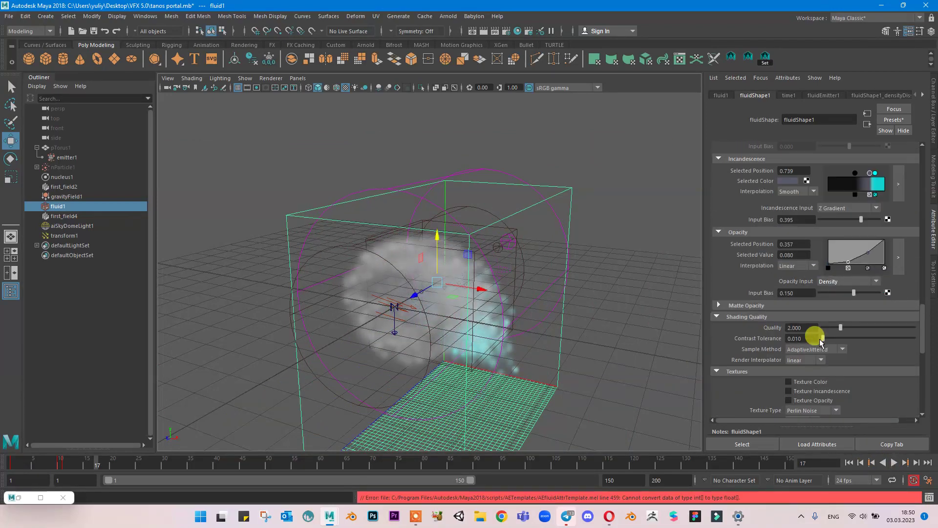
pyautogui.scroll(5, 820, 339)
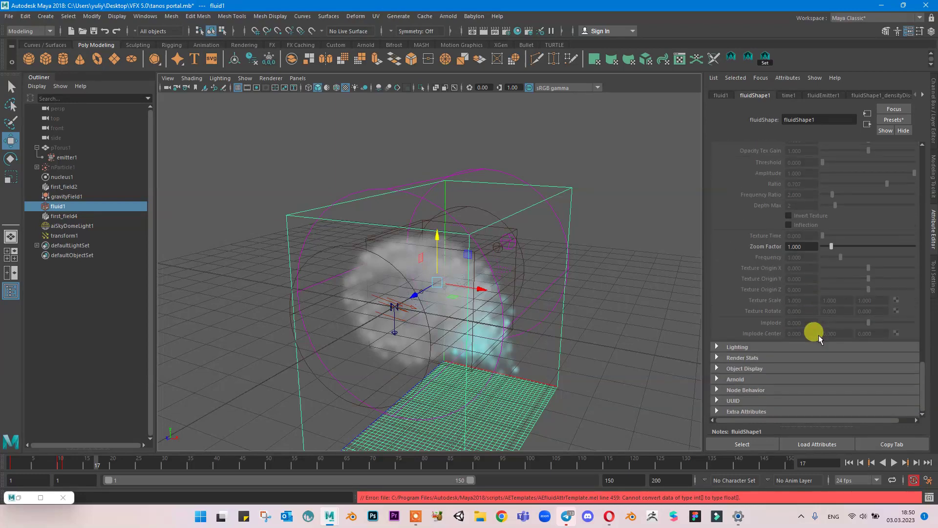
pyautogui.scroll(3, 817, 335)
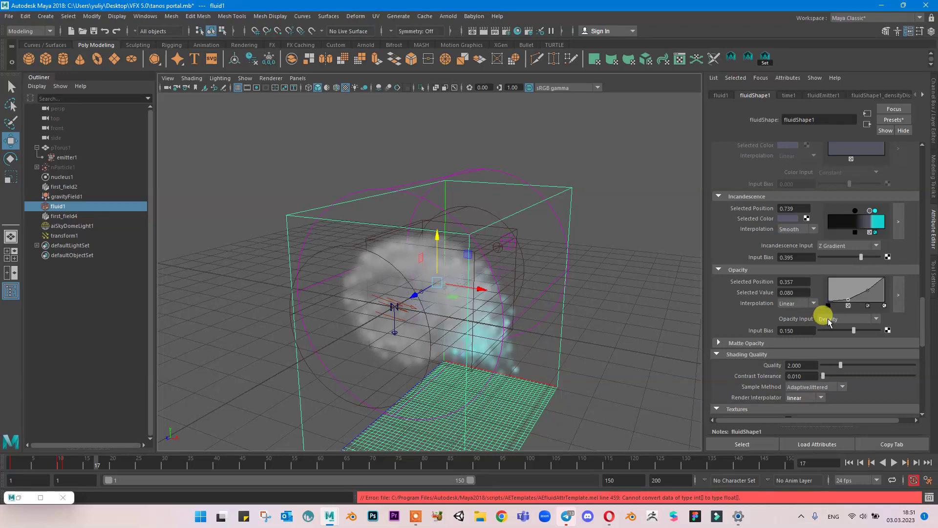
pyautogui.click(830, 321)
pyautogui.click(827, 386)
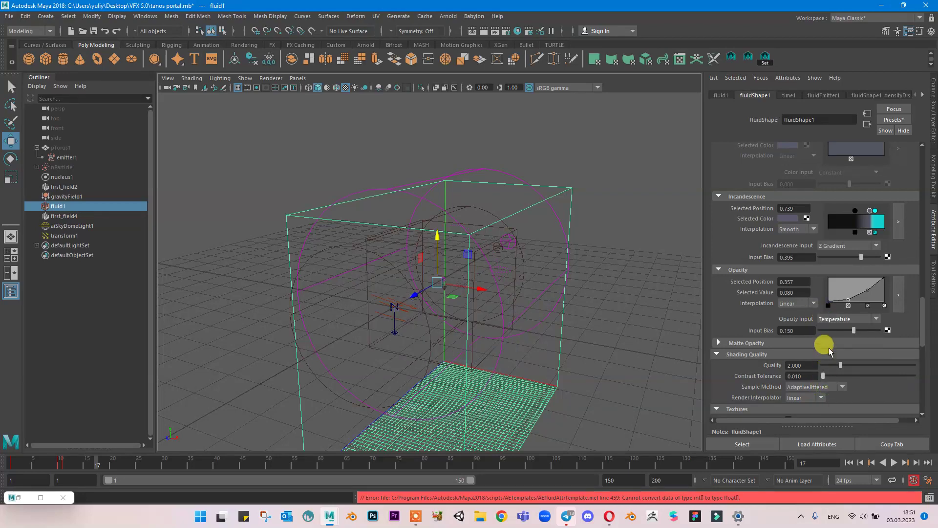
pyautogui.click(830, 320)
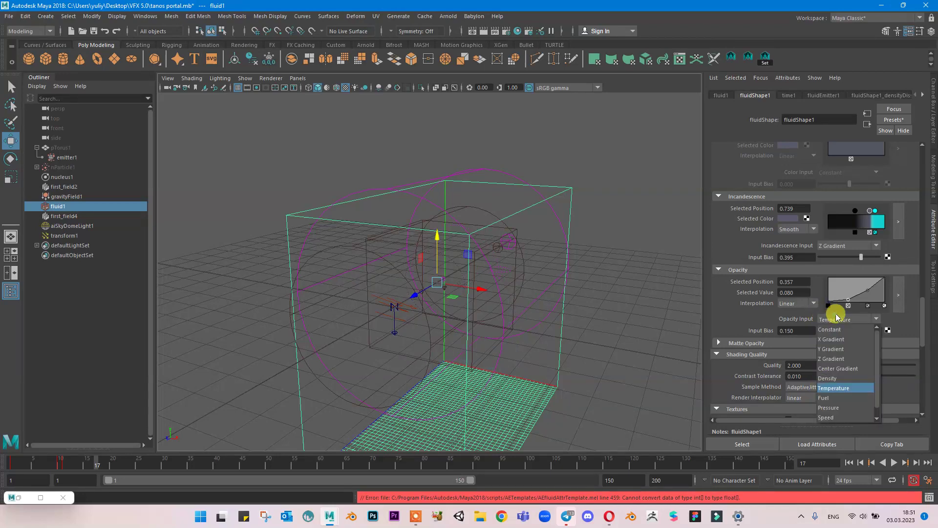
pyautogui.click(832, 368)
pyautogui.click(838, 318)
pyautogui.click(829, 397)
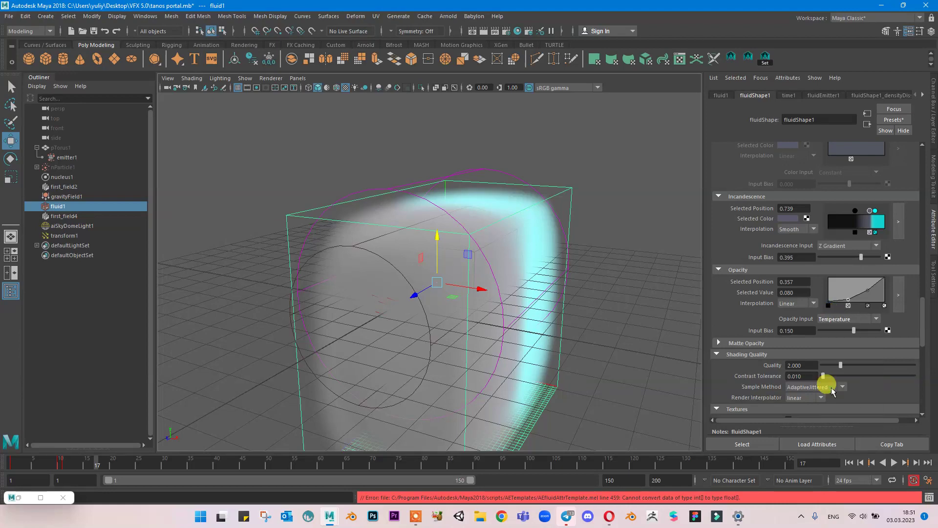
pyautogui.click(826, 319)
pyautogui.click(830, 398)
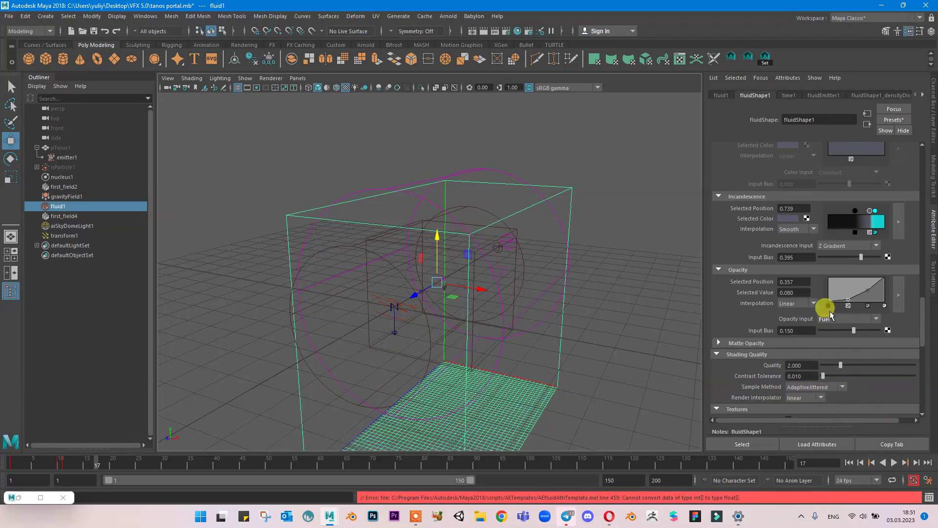
# Try Pressure and Speed as the Opacity Input, and replay the simulation with Speed from the first frame to frame 13.
pyautogui.click(829, 320)
pyautogui.click(829, 407)
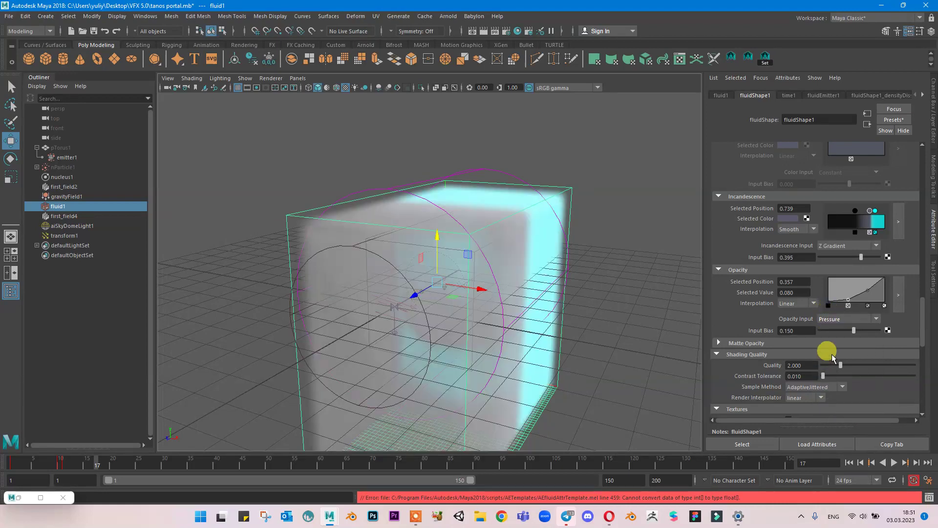
pyautogui.click(831, 318)
pyautogui.click(832, 417)
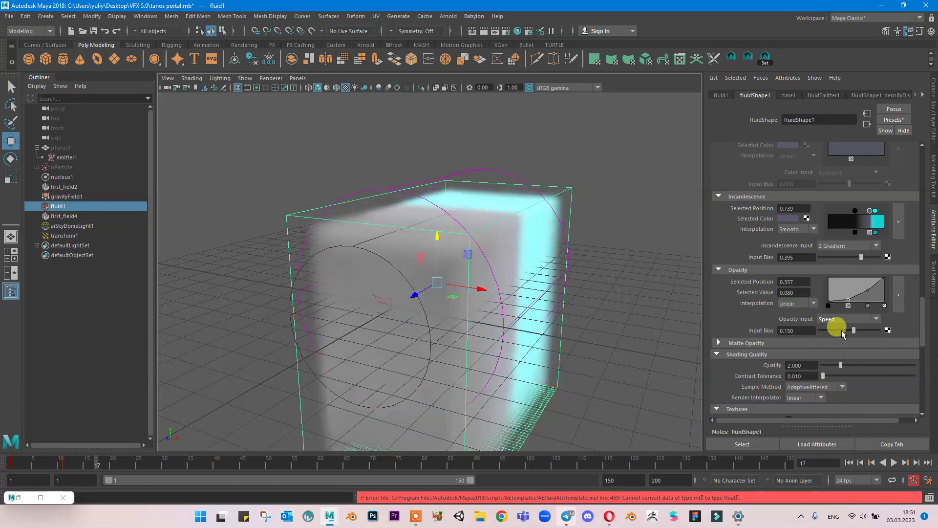
pyautogui.click(849, 463)
pyautogui.click(894, 463)
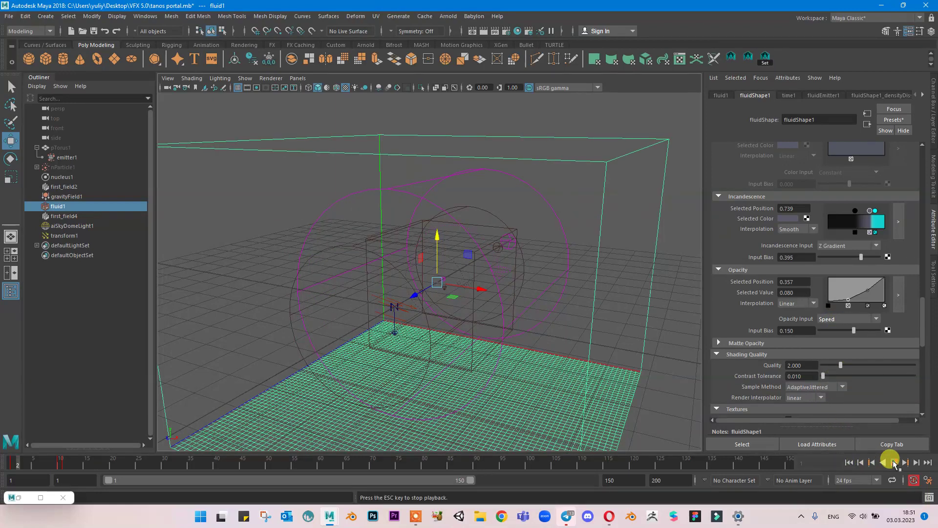
pyautogui.press('Escape')
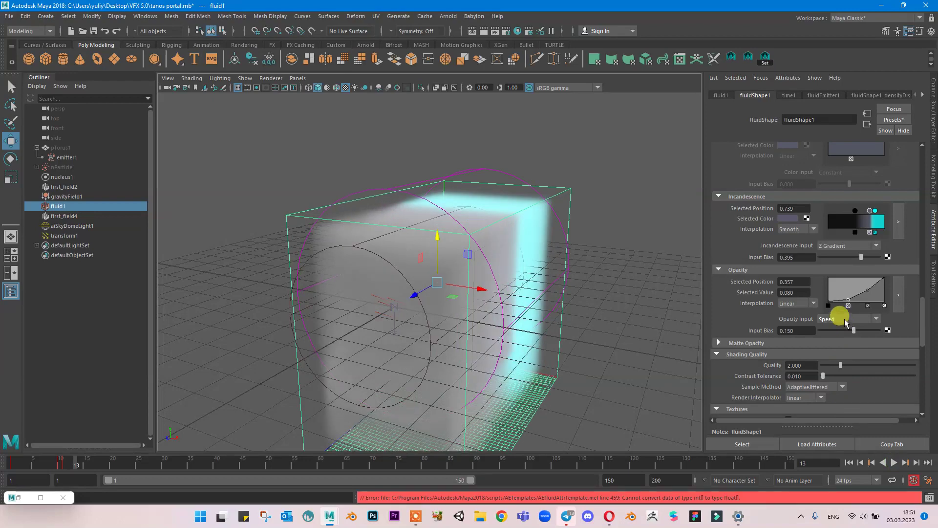
# Try Constant as the Opacity Input and return it to Density.
pyautogui.click(838, 318)
pyautogui.click(837, 329)
pyautogui.click(837, 325)
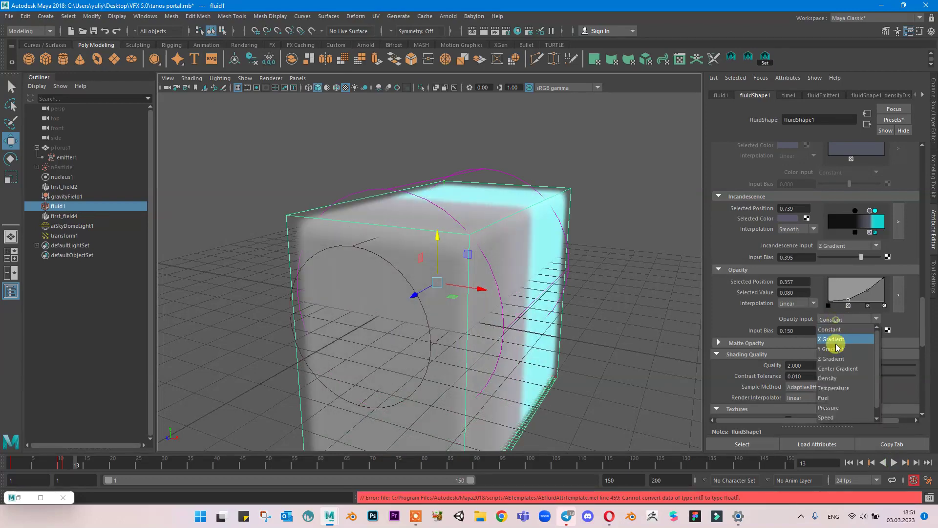
pyautogui.click(833, 379)
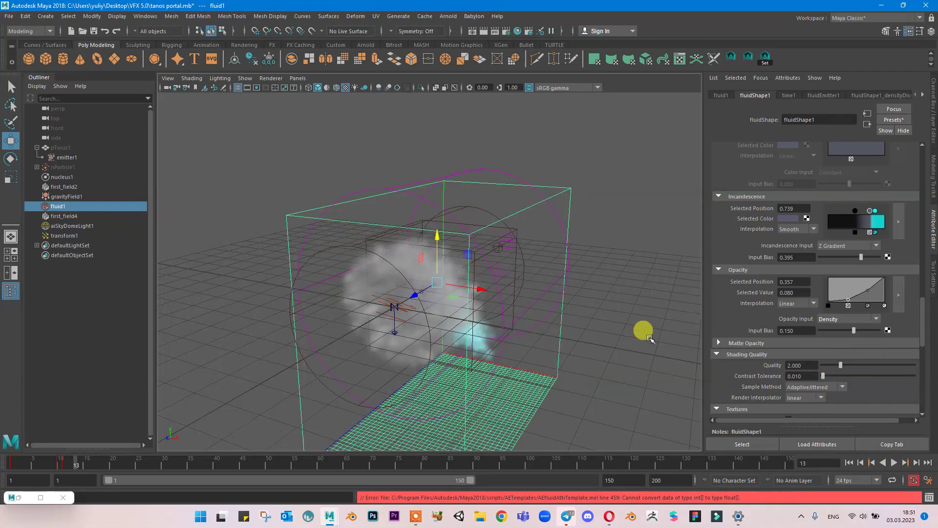
# Set the fluid's opacity Input Bias to 0.227 and Edge Dropoff to 0.065, and slightly lower its Transparency.
pyautogui.moveTo(854, 332)
pyautogui.mouseDown()
pyautogui.moveTo(837, 332)
pyautogui.moveTo(872, 332)
pyautogui.moveTo(856, 338)
pyautogui.mouseUp()
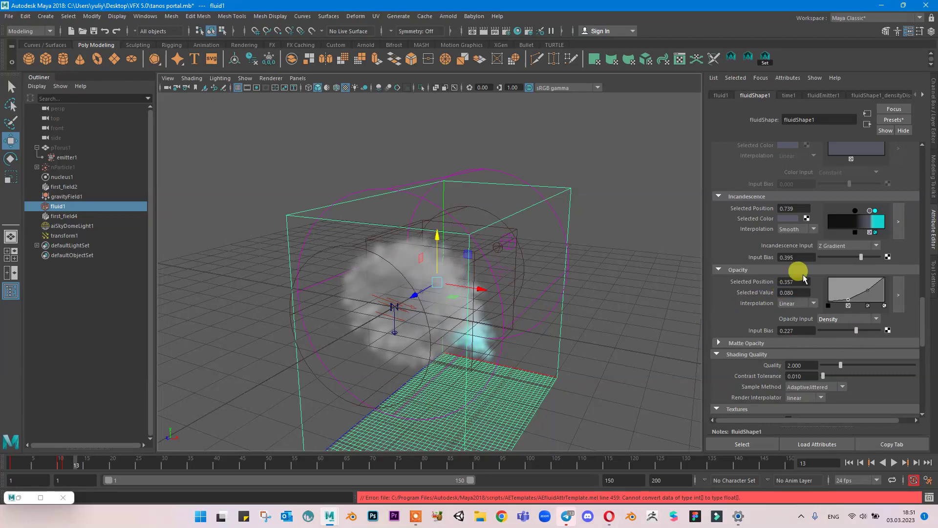
pyautogui.scroll(5, 792, 293)
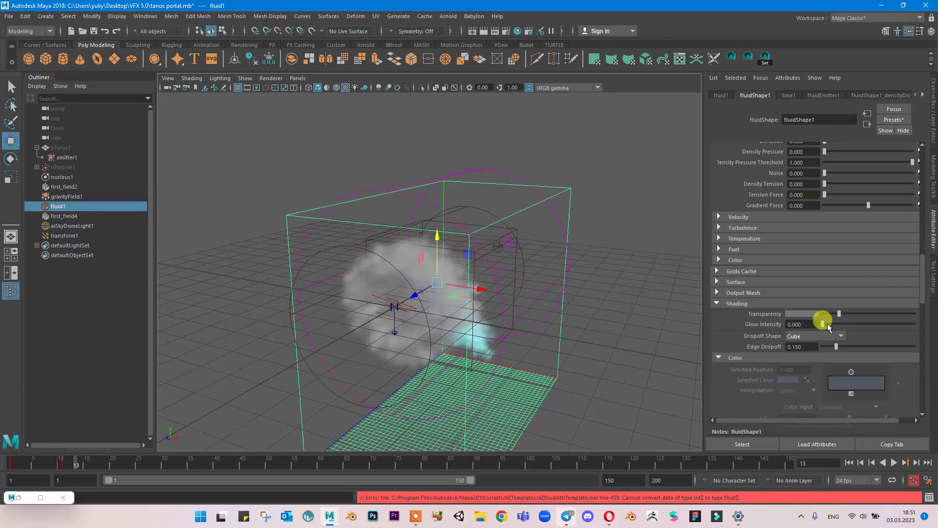
pyautogui.moveTo(841, 314)
pyautogui.mouseDown()
pyautogui.moveTo(856, 312)
pyautogui.moveTo(835, 316)
pyautogui.moveTo(836, 325)
pyautogui.mouseUp()
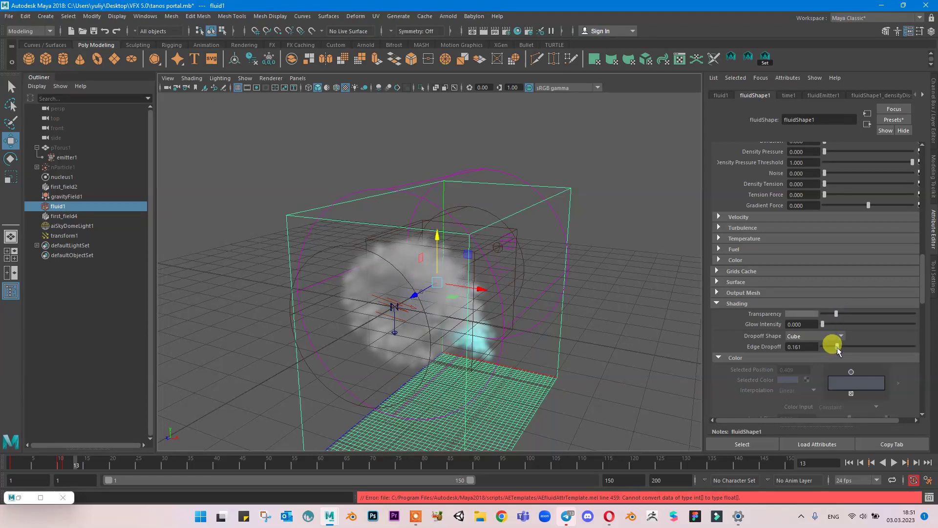
pyautogui.moveTo(859, 348); pyautogui.dragTo(811, 353)
# Restore the Arnold RenderView and render the fluid at frame 13.
pyautogui.scroll(-5, 826, 350)
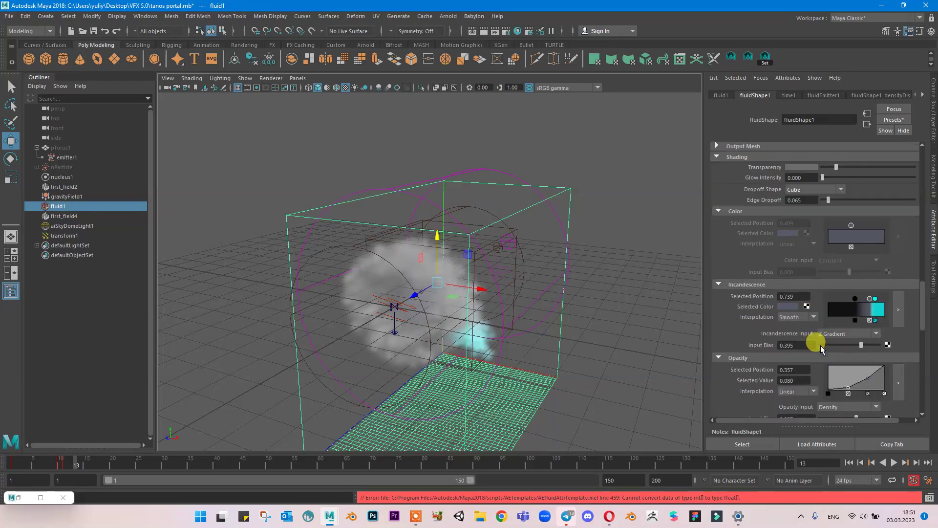
pyautogui.click(20, 497)
pyautogui.click(544, 174)
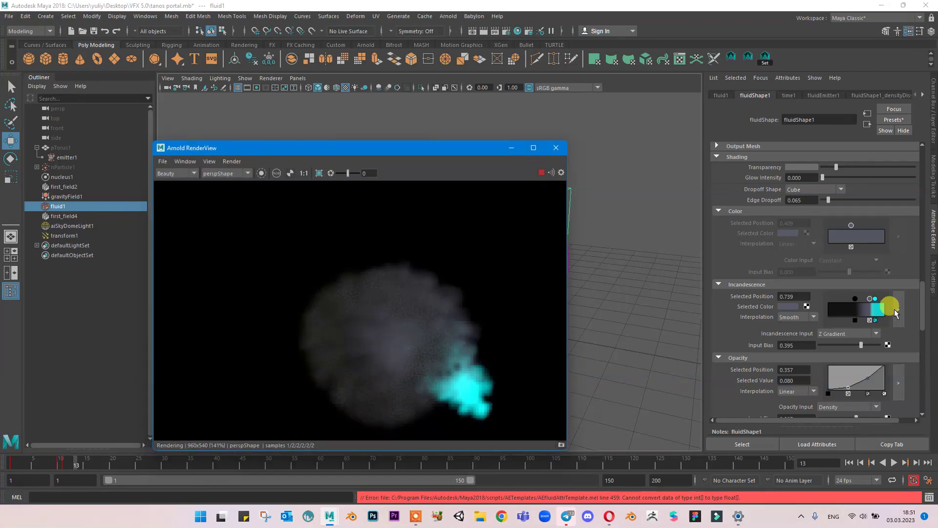
# Set the fluid emitter's Rate (Percent) to 500.
pyautogui.scroll(4, 865, 301)
pyautogui.scroll(10, 851, 283)
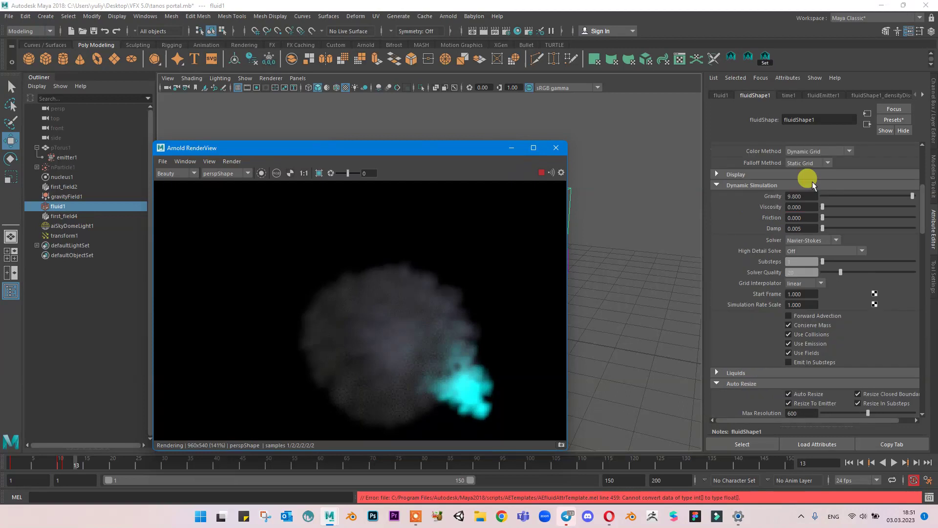
pyautogui.scroll(3, 777, 259)
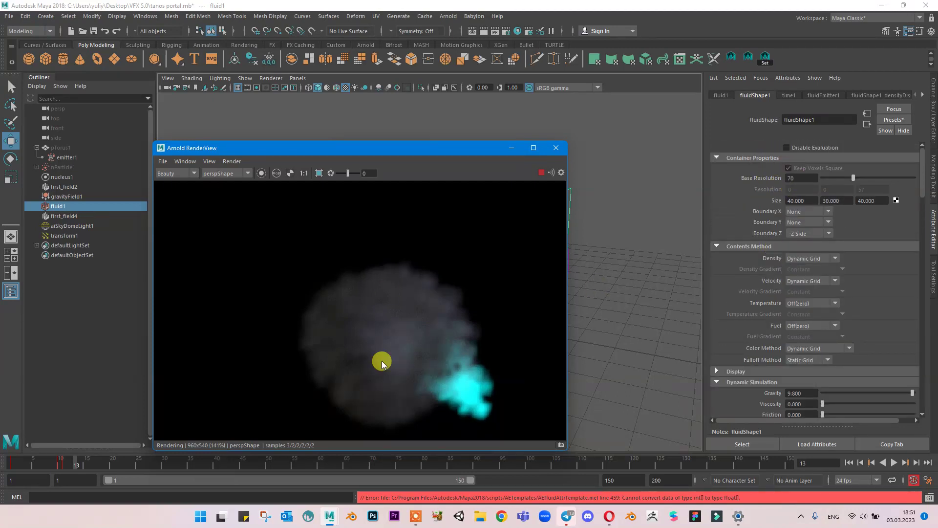
pyautogui.click(726, 96)
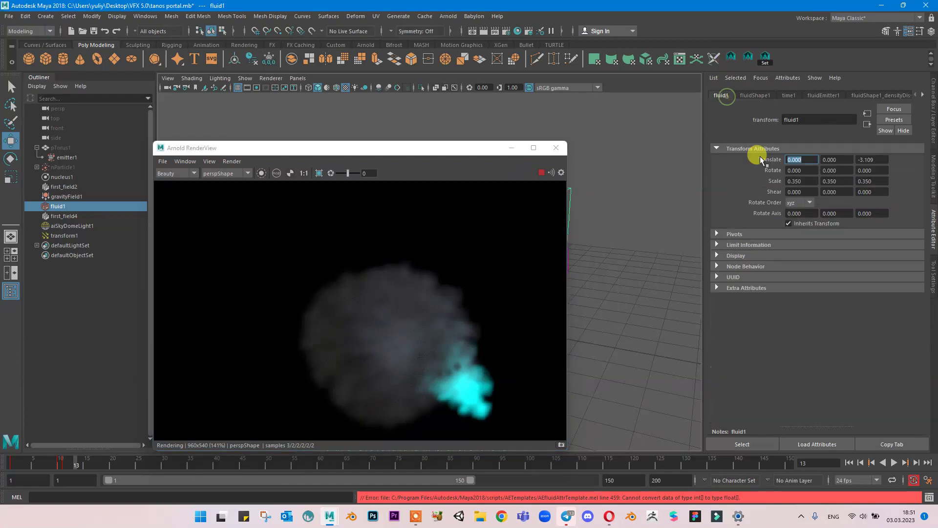
pyautogui.click(807, 96)
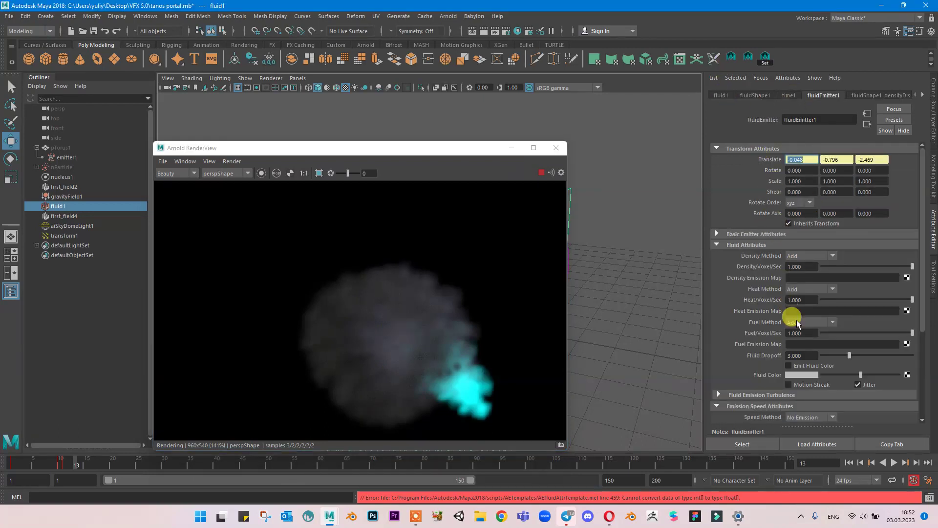
pyautogui.click(773, 235)
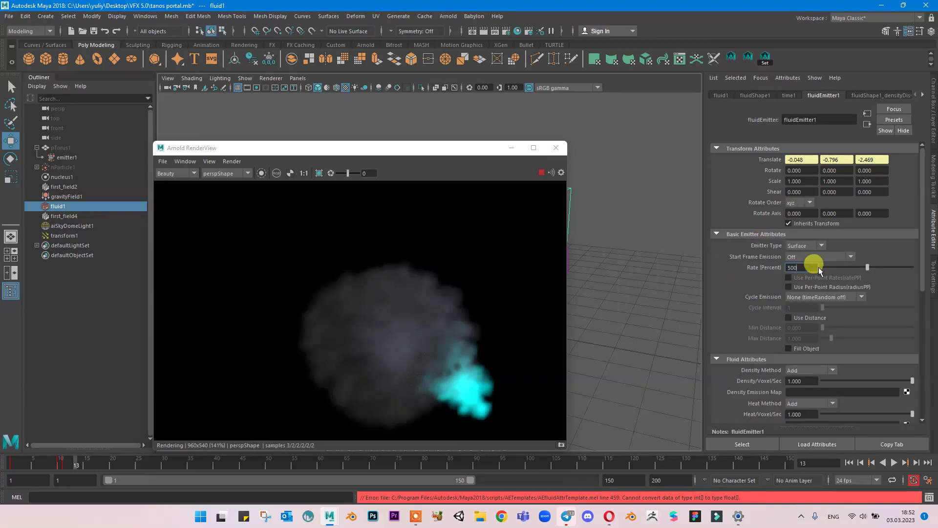
pyautogui.press('Return')
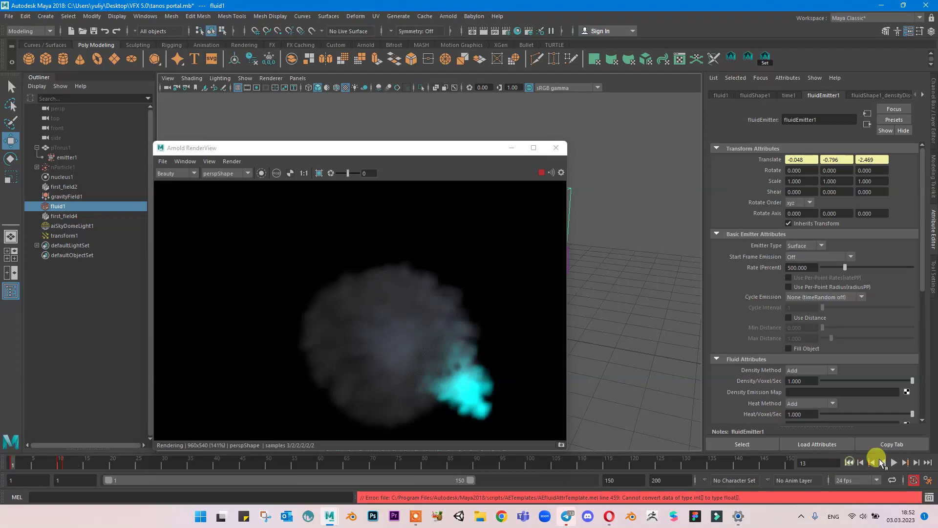
# Return to the first frame, save the scene and play the simulation to frame 16.
pyautogui.click(849, 462)
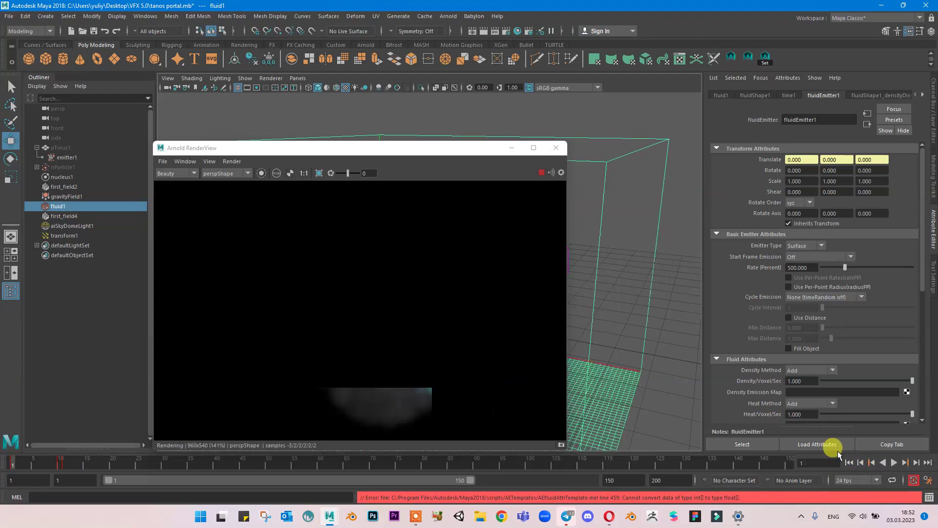
pyautogui.hotkey('ctrl', 's')
pyautogui.click(892, 462)
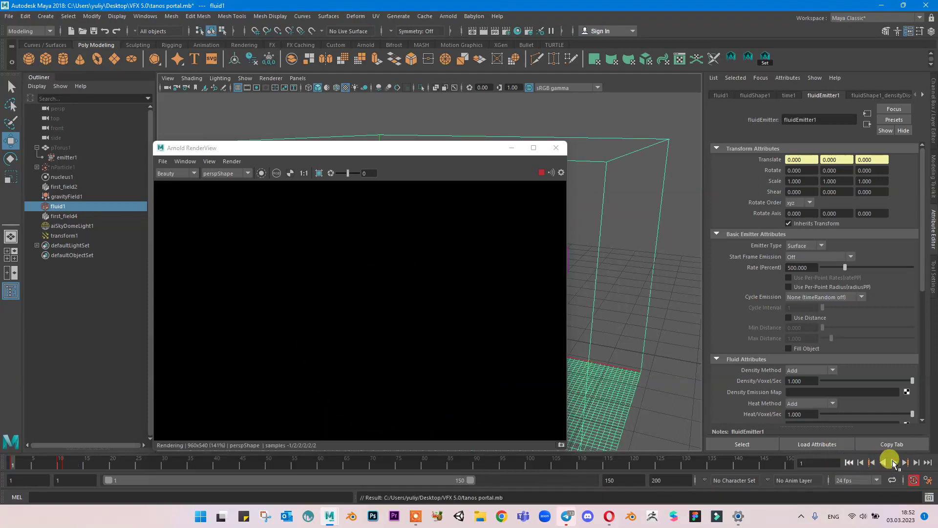
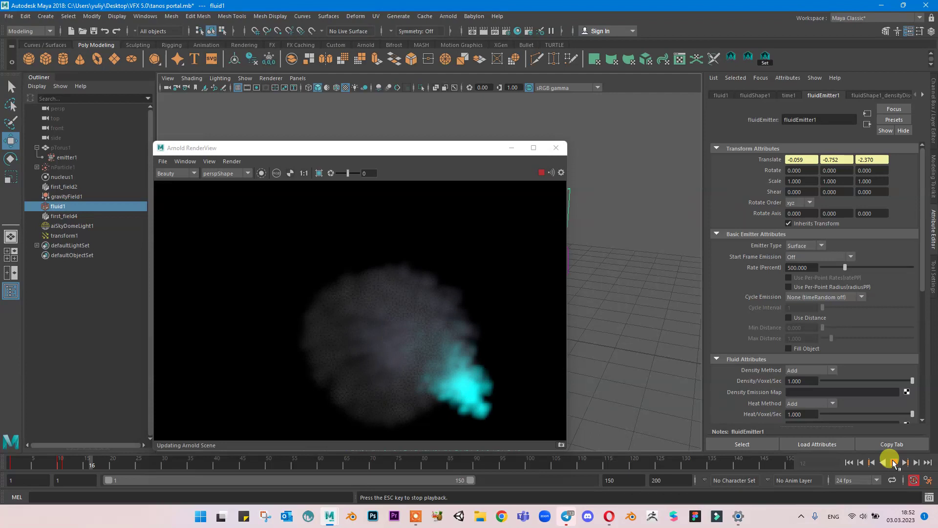
pyautogui.click(895, 463)
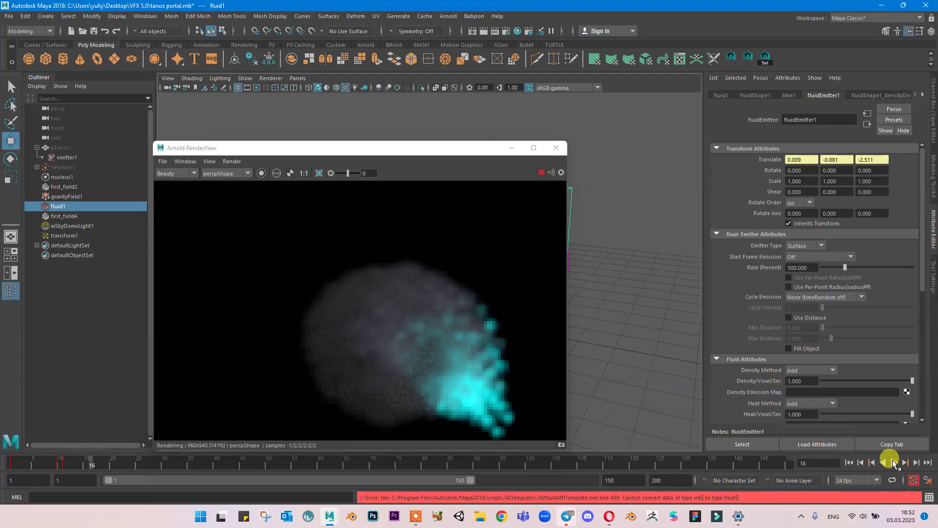
# Continue the simulation to frame 33 with the Arnold render stopped, and minimize the render window.
pyautogui.click(894, 462)
pyautogui.click(491, 303)
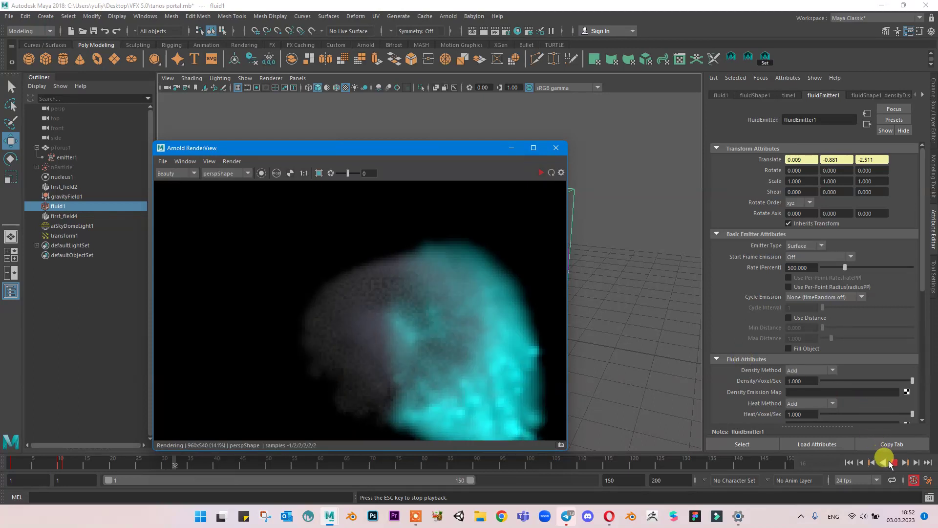
pyautogui.click(662, 290)
pyautogui.press('Escape')
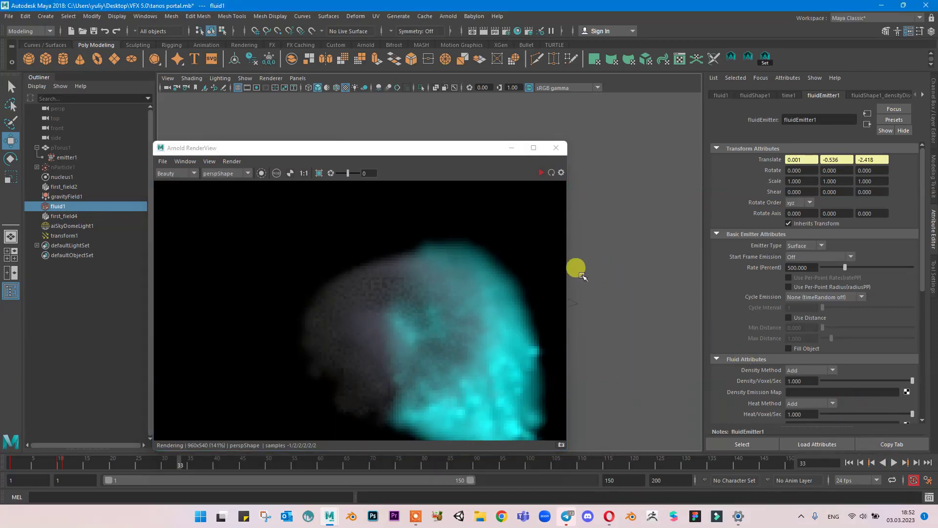
pyautogui.moveTo(478, 144); pyautogui.dragTo(257, 145)
pyautogui.scroll(6, 539, 213)
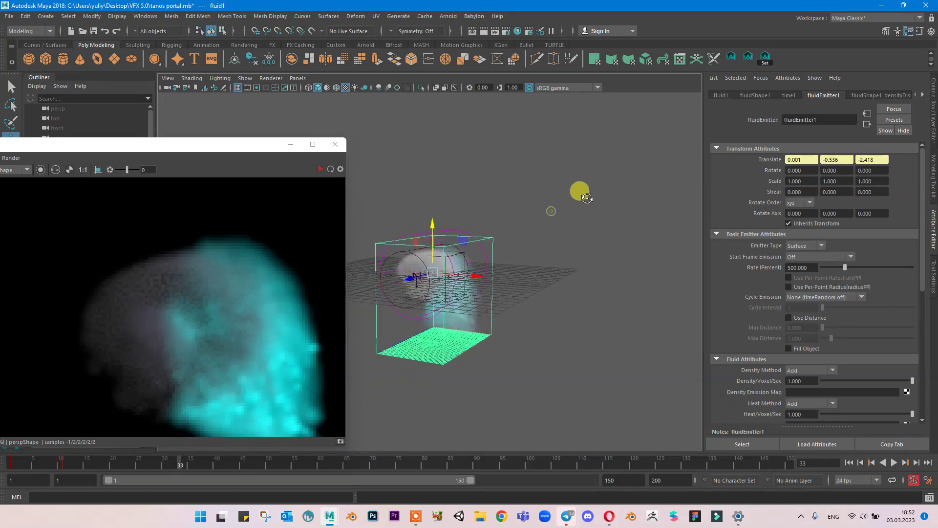
pyautogui.click(292, 147)
# Set the Lifespan of the particles emitted by emitter1 to 0.1.
pyautogui.click(90, 161)
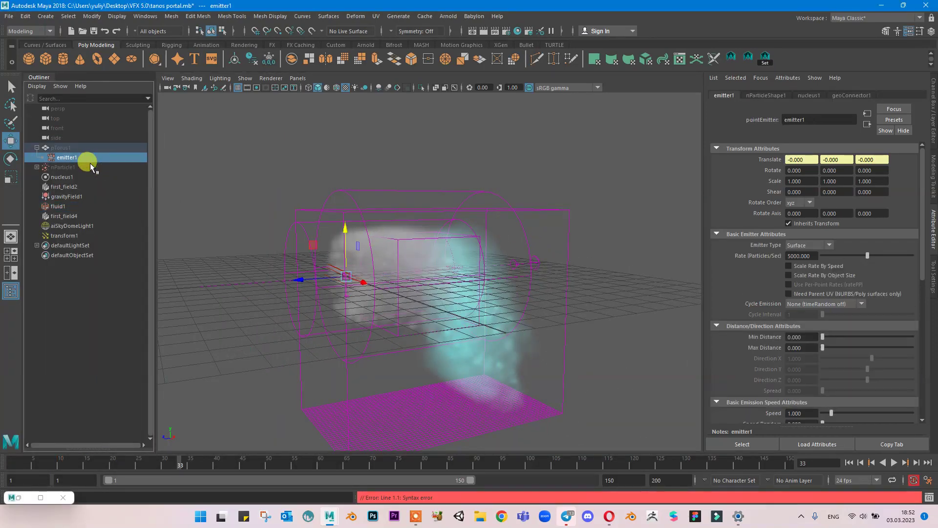
pyautogui.click(768, 95)
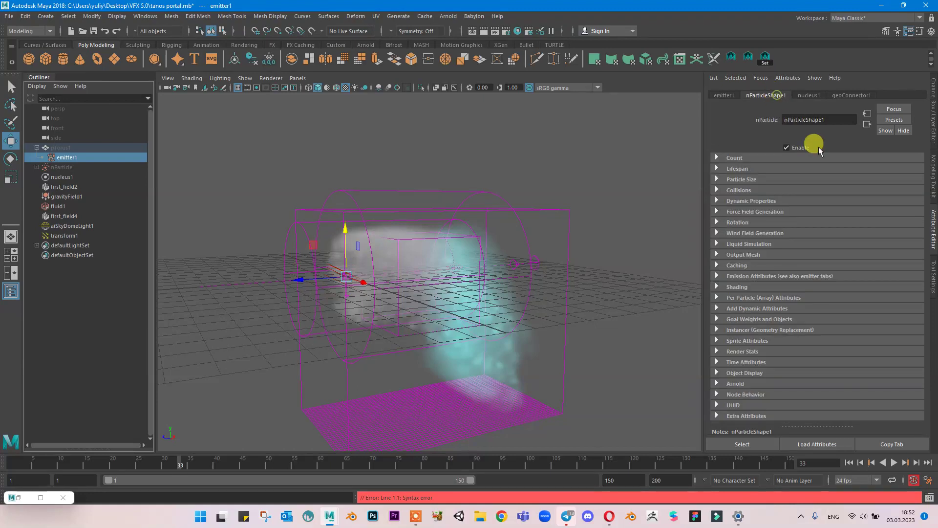
pyautogui.click(766, 168)
pyautogui.moveTo(813, 191); pyautogui.dragTo(792, 191)
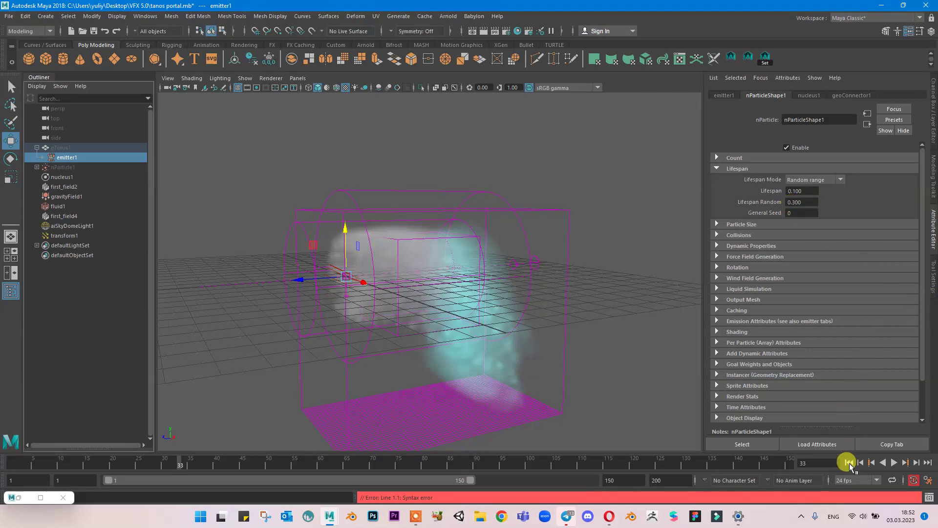
# Replay the simulation from the first frame to frame 37.
pyautogui.click(849, 463)
pyautogui.click(894, 462)
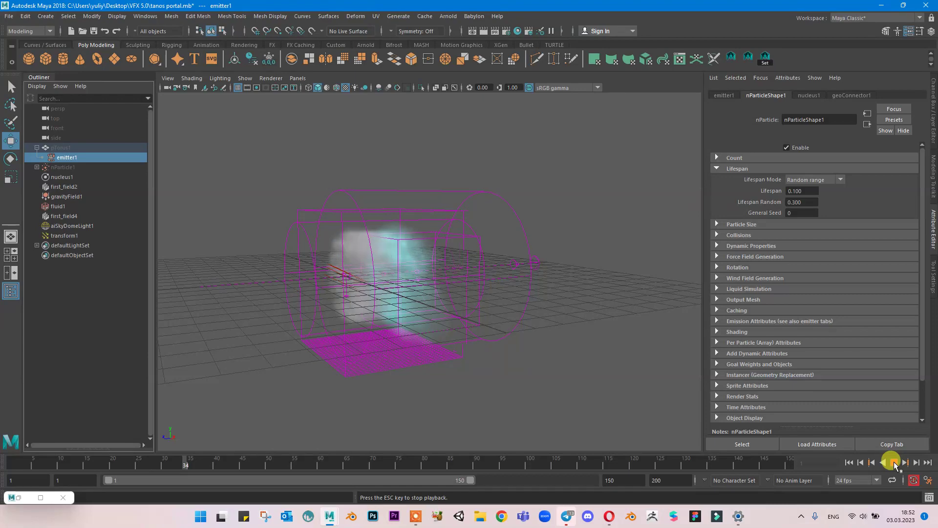
pyautogui.click(894, 462)
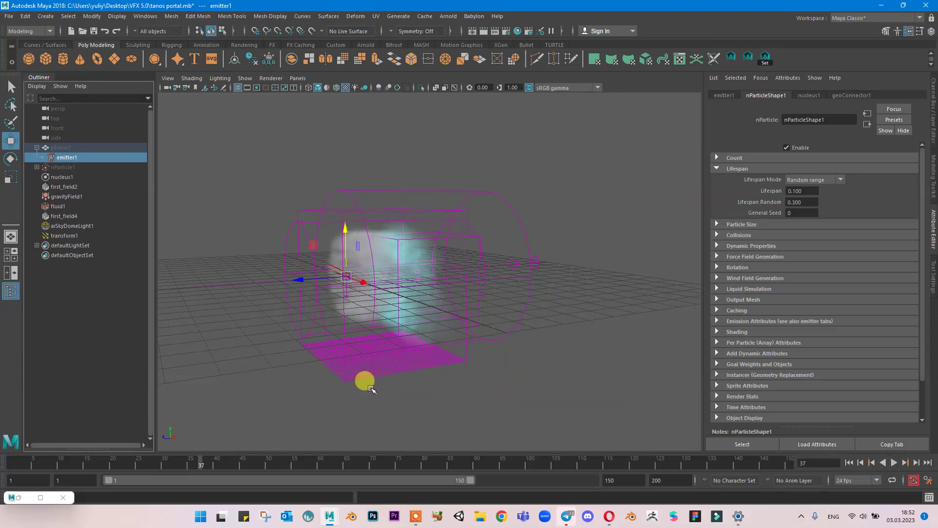
# Set the fluid's Temperature contents method to Dynamic Grid.
pyautogui.click(80, 205)
pyautogui.scroll(-5, 809, 307)
pyautogui.scroll(-3, 807, 293)
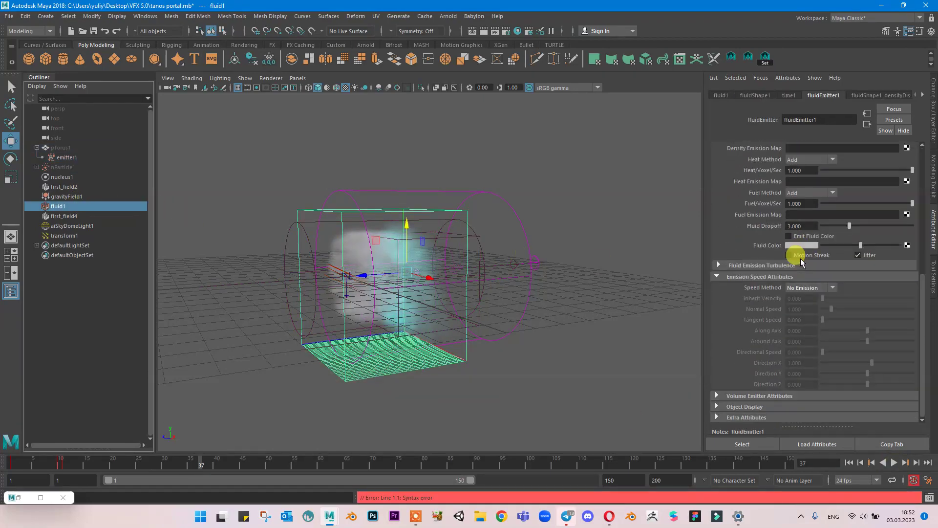
pyautogui.click(756, 96)
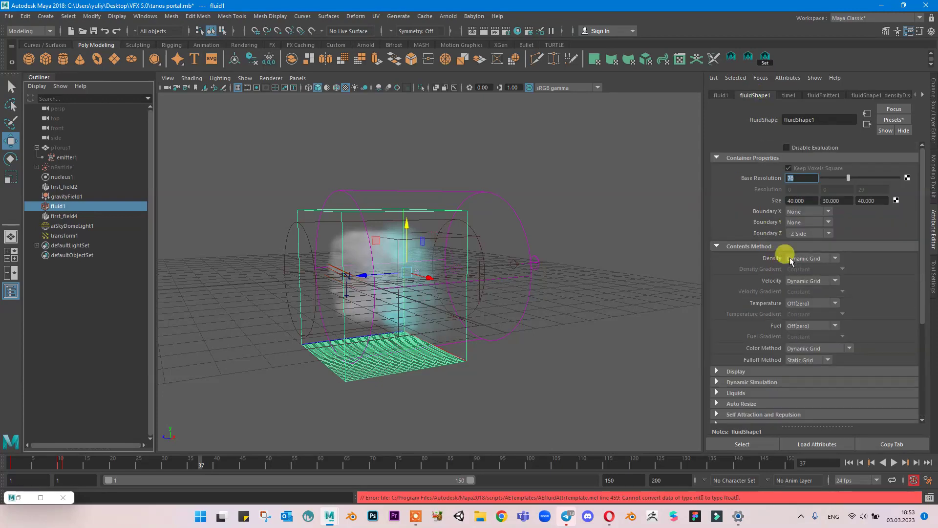
pyautogui.scroll(-3, 780, 256)
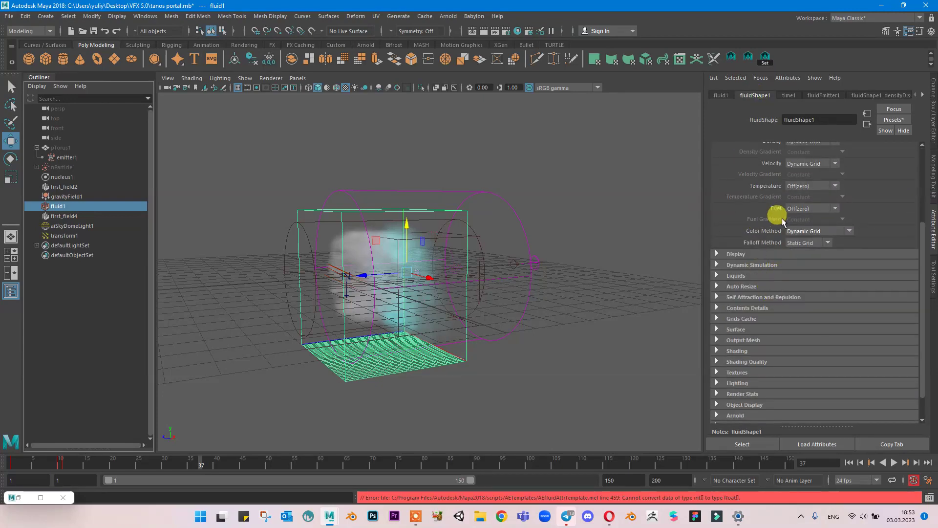
pyautogui.scroll(3, 797, 234)
pyautogui.click(809, 245)
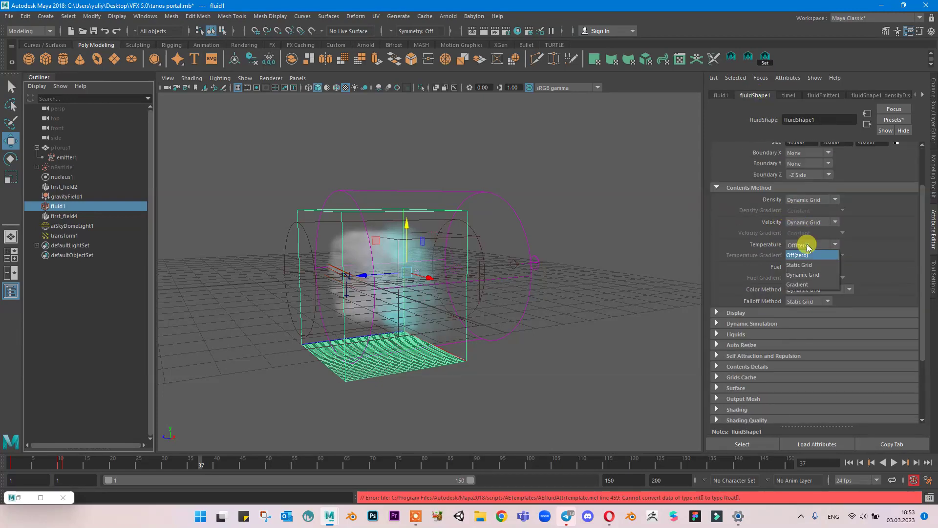
pyautogui.click(803, 266)
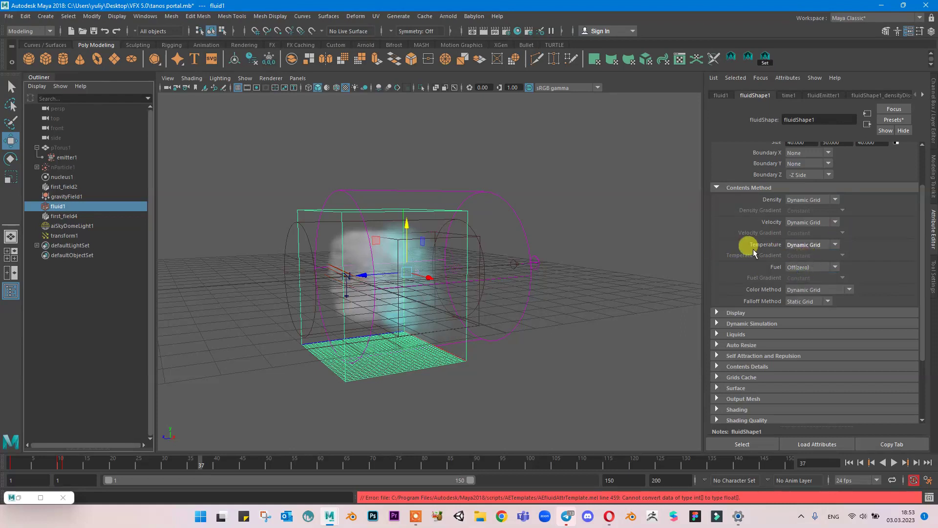
# Restore the Arnold RenderView and render the fluid at frame 37.
pyautogui.click(17, 497)
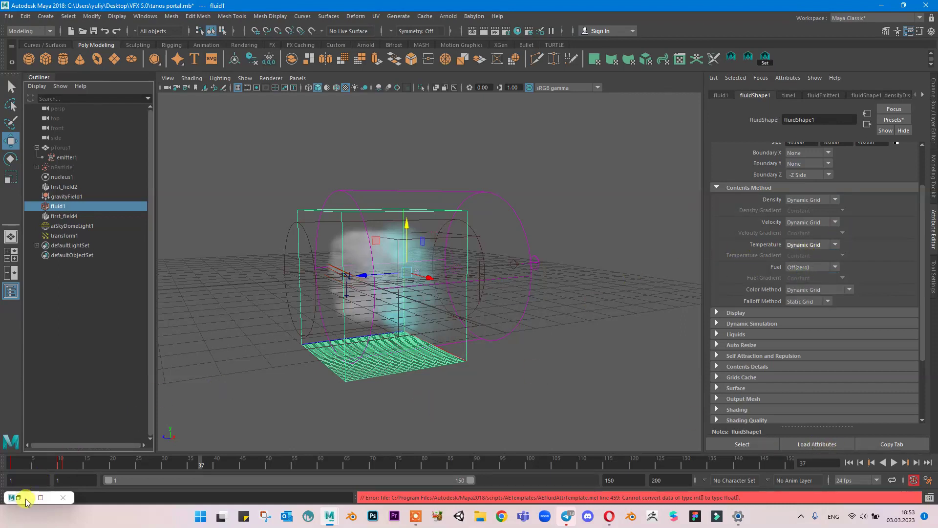
pyautogui.click(318, 170)
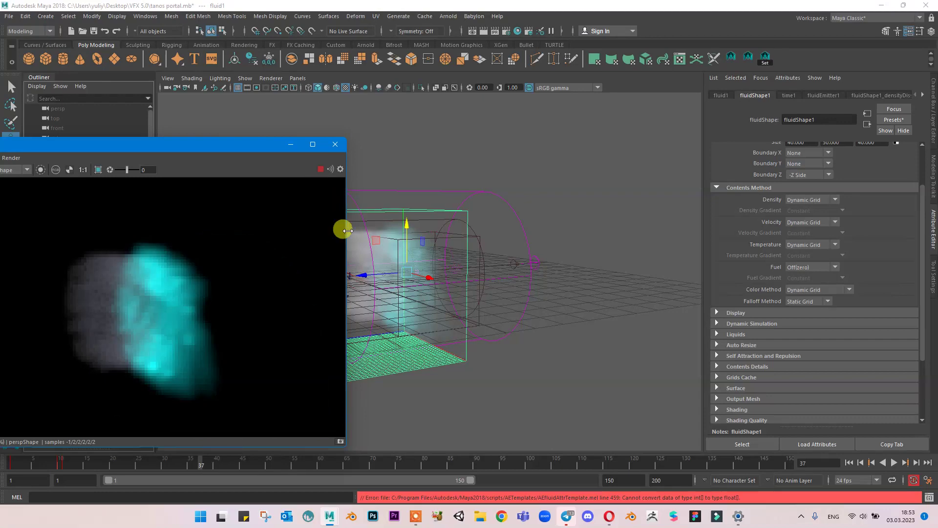
pyautogui.keyDown('alt'); pyautogui.moveTo(537, 204); pyautogui.dragTo(596, 196); pyautogui.keyUp('alt')
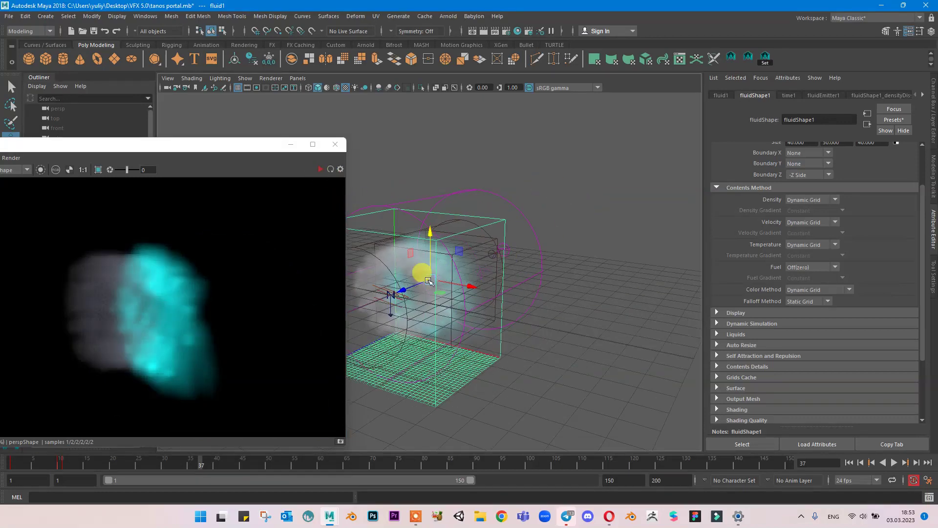
# Set the fluid shading's Incandescence Input to Temperature.
pyautogui.scroll(-3, 787, 185)
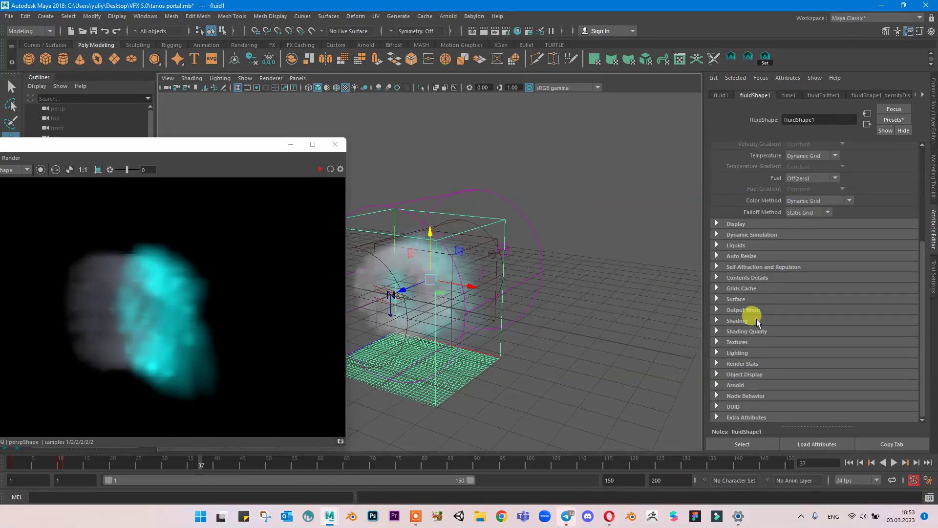
pyautogui.click(743, 322)
pyautogui.scroll(-4, 760, 325)
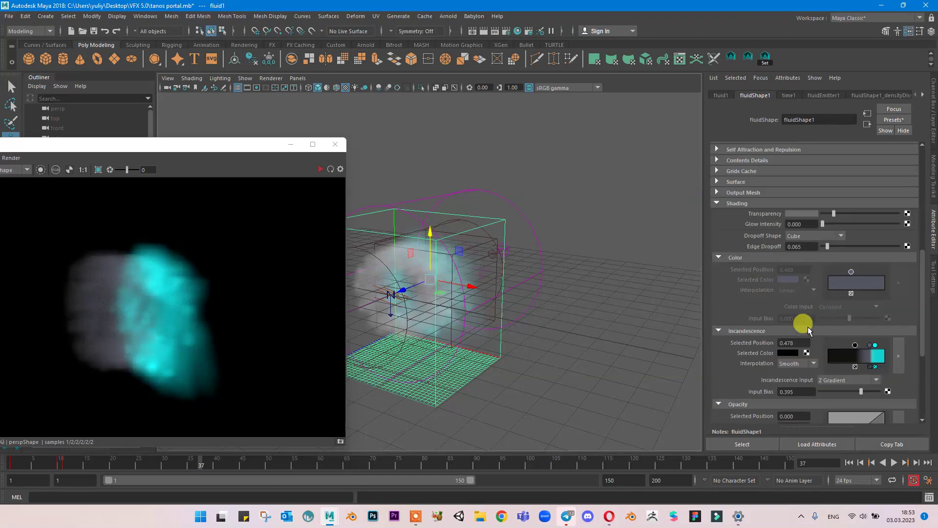
pyautogui.click(837, 379)
pyautogui.click(838, 444)
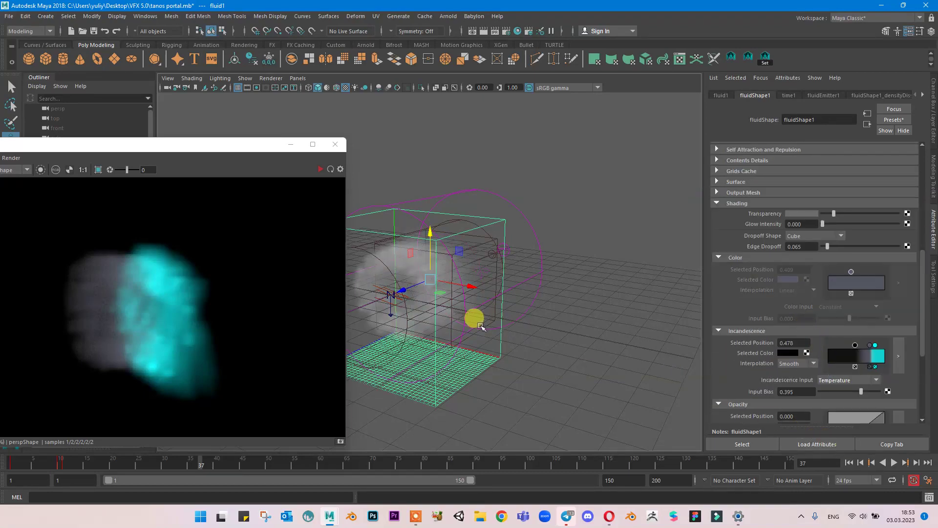
# Replay the simulation from the first frame to frame 21, viewing the fluid from the front with the Arnold render running.
pyautogui.click(849, 462)
pyautogui.click(894, 462)
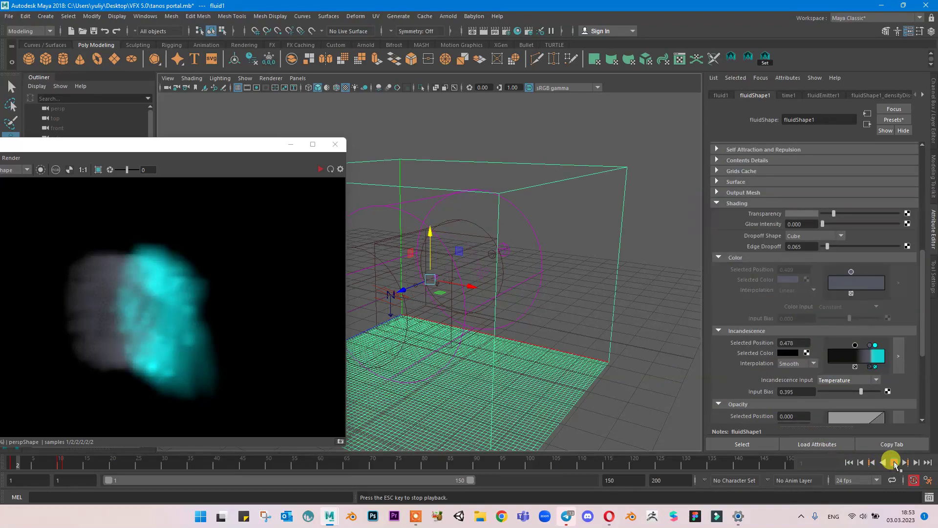
pyautogui.click(894, 462)
pyautogui.keyDown('alt'); pyautogui.moveTo(565, 356); pyautogui.dragTo(486, 253); pyautogui.keyUp('alt')
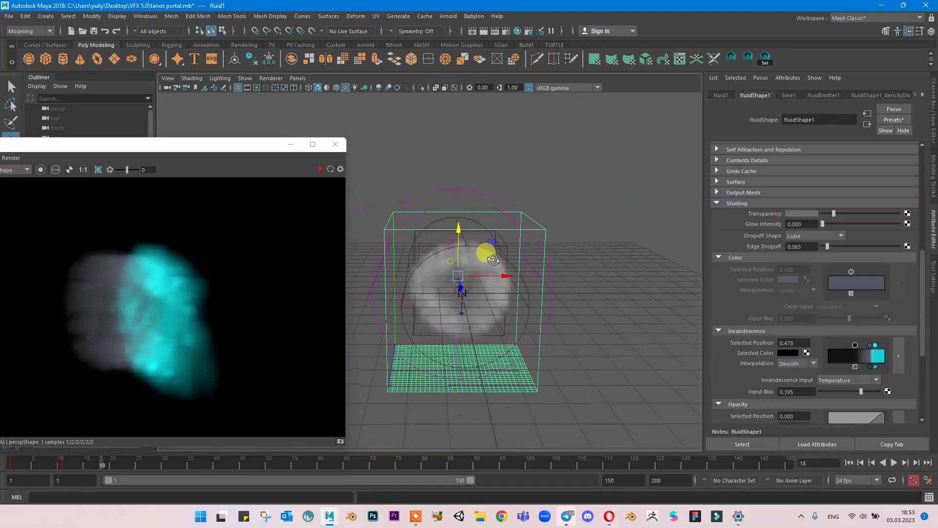
pyautogui.click(321, 169)
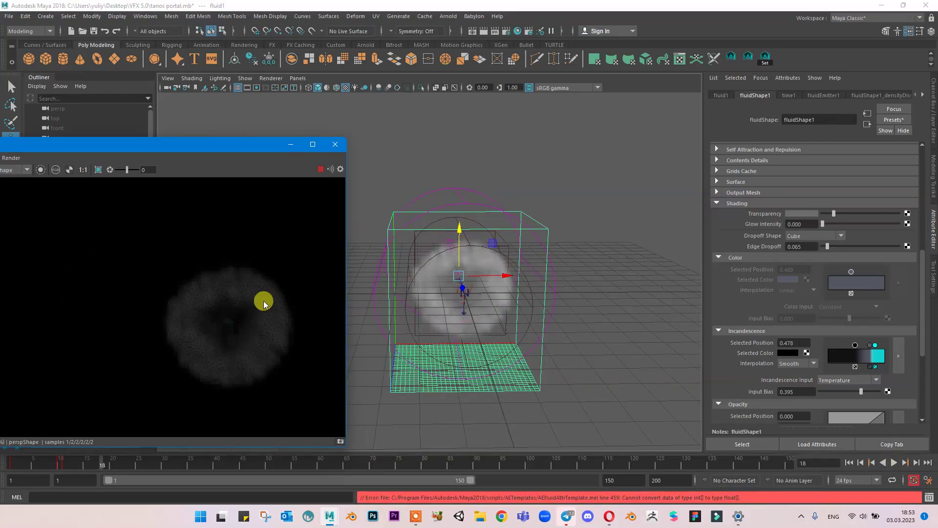
pyautogui.click(894, 463)
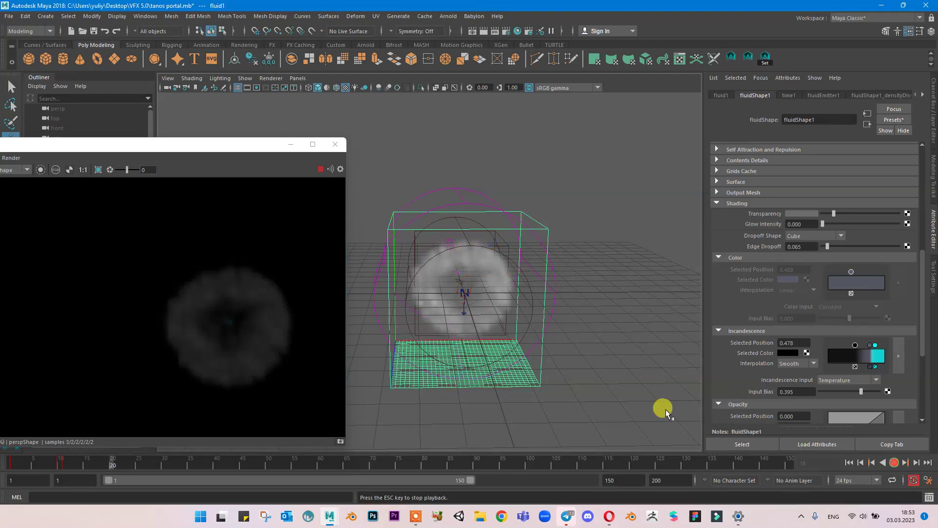
pyautogui.click(205, 275)
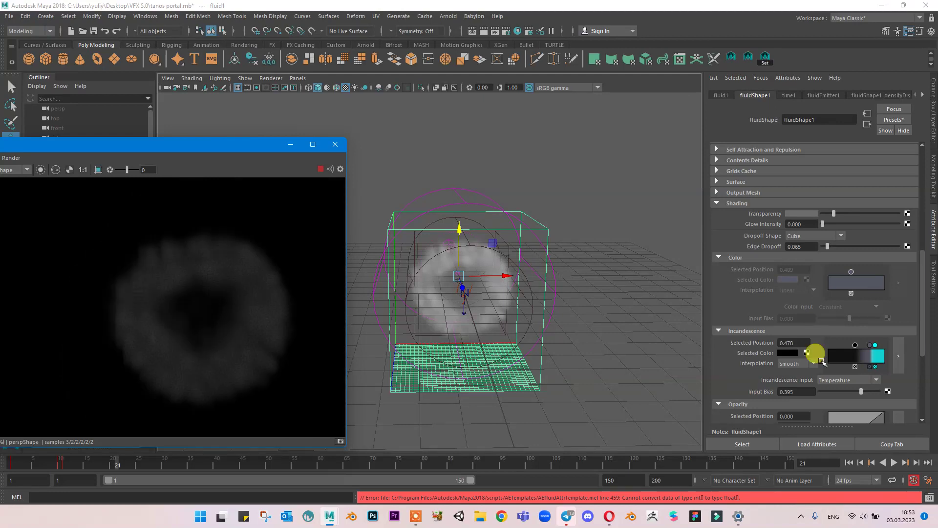
# Move the incandescence ramp's cyan marker to 1.000 and its grey marker to 0.774, and replay the simulation from the first frame to frame 17.
pyautogui.moveTo(879, 349); pyautogui.dragTo(888, 351)
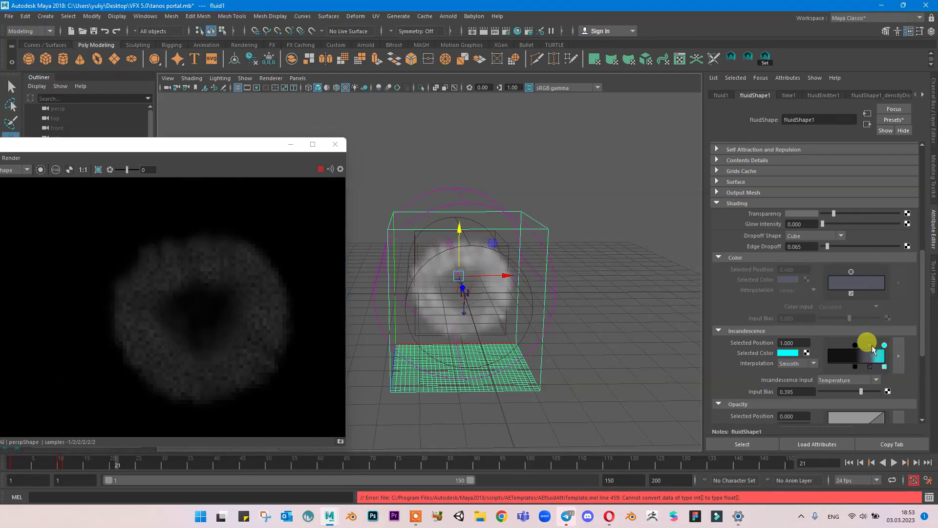
pyautogui.click(872, 346)
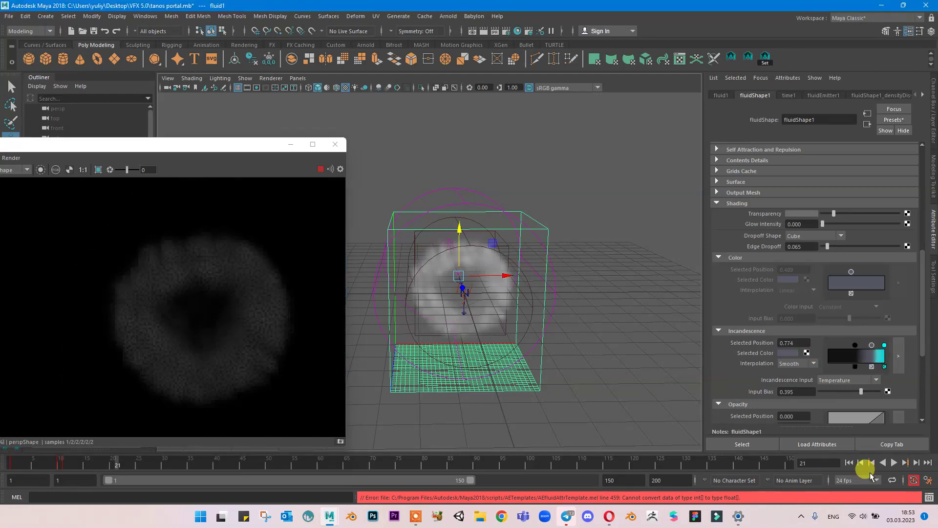
pyautogui.click(850, 463)
pyautogui.click(893, 463)
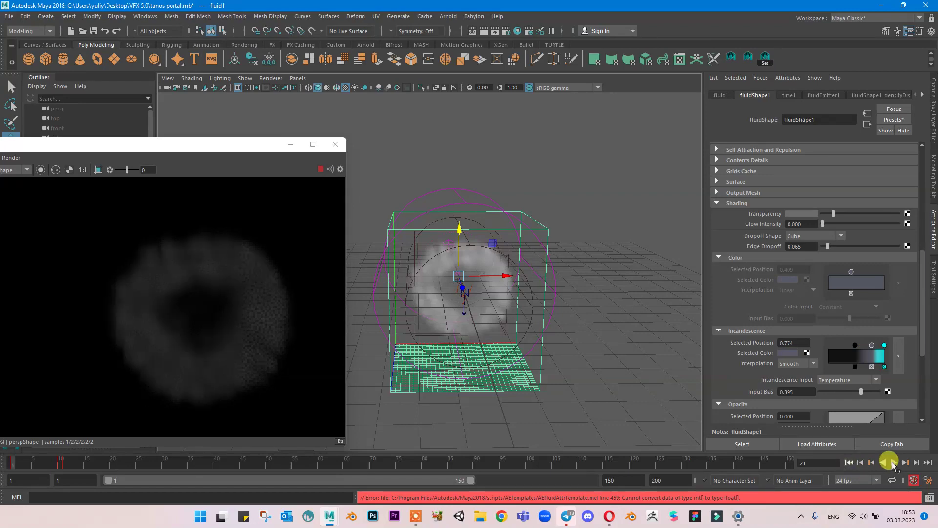
pyautogui.click(850, 463)
pyautogui.click(894, 463)
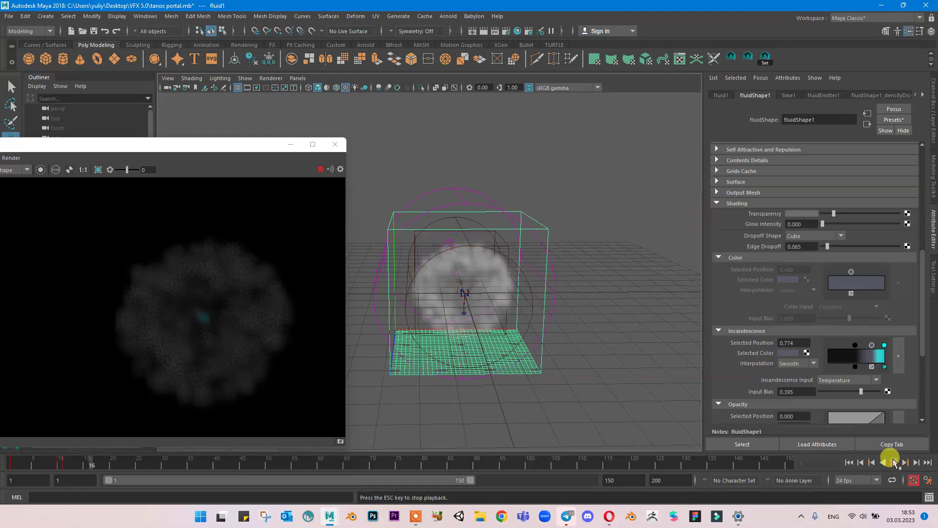
# Shift the incandescence ramp's black marker toward the start, move the grey marker to 0.557 and set the Input Bias to 0.529.
pyautogui.moveTo(866, 345); pyautogui.dragTo(849, 346)
pyautogui.click(865, 347)
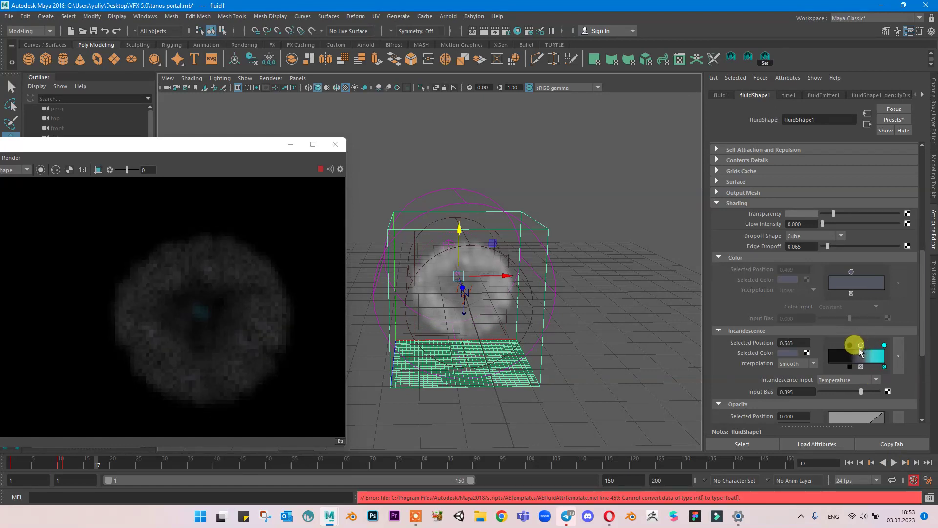
pyautogui.moveTo(860, 396)
pyautogui.mouseDown()
pyautogui.moveTo(874, 394)
pyautogui.moveTo(865, 394)
pyautogui.mouseUp()
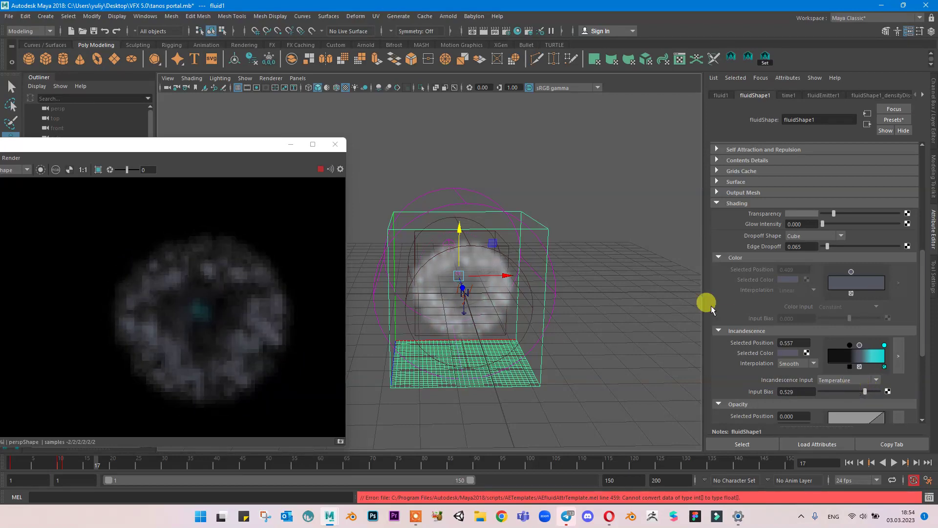
# Move the incandescence ramp's cyan marker inward and the grey marker to 0.513, with the Input Bias at 0.513.
pyautogui.keyDown('alt'); pyautogui.moveTo(575, 302); pyautogui.dragTo(606, 306); pyautogui.keyUp('alt')
pyautogui.click(862, 365)
pyautogui.moveTo(884, 345)
pyautogui.mouseDown()
pyautogui.moveTo(844, 349)
pyautogui.moveTo(855, 348)
pyautogui.mouseUp()
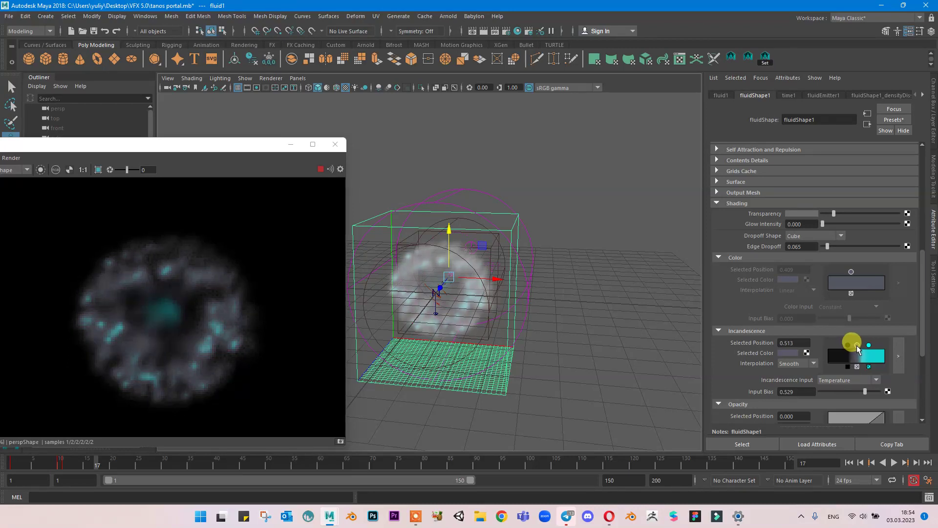
pyautogui.moveTo(863, 391)
pyautogui.mouseDown()
pyautogui.moveTo(853, 391)
pyautogui.moveTo(864, 394)
pyautogui.mouseUp()
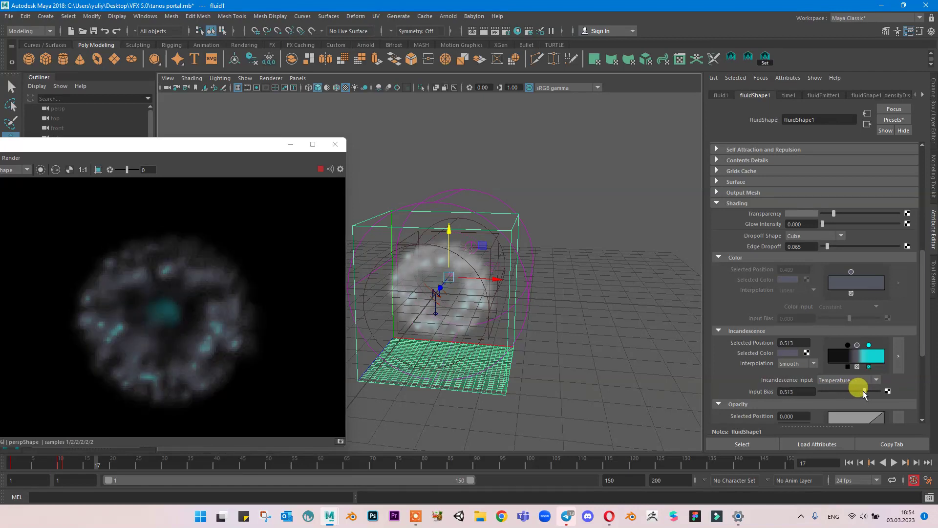
# Save the scene and play the simulation to frame 25.
pyautogui.scroll(-2, 835, 336)
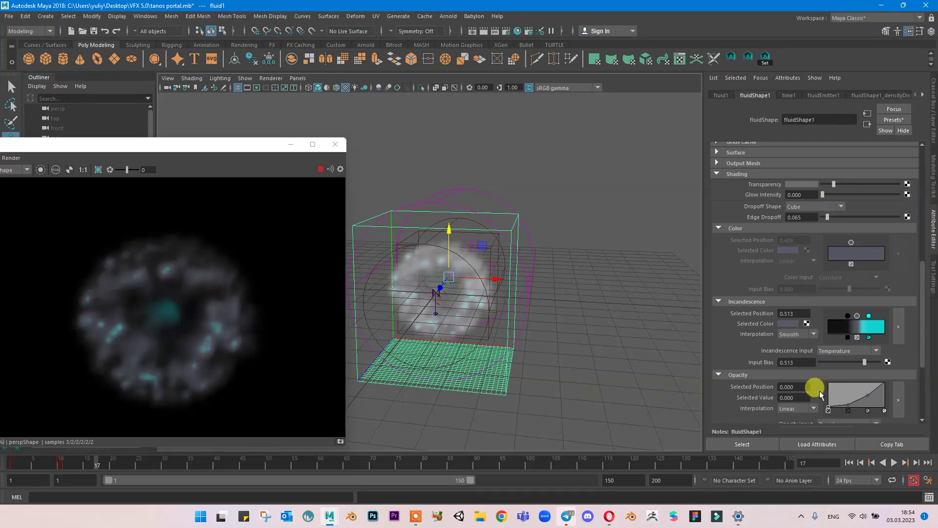
pyautogui.hotkey('ctrl', 's')
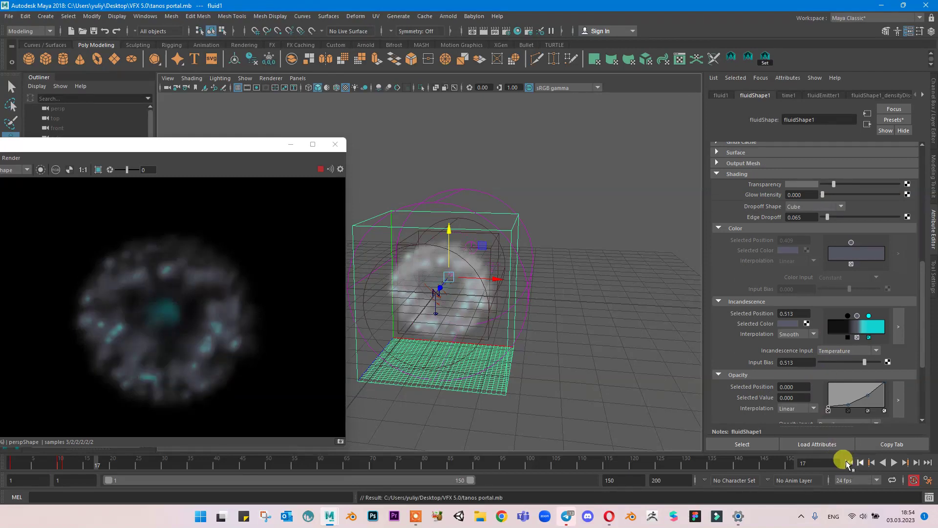
pyautogui.click(894, 463)
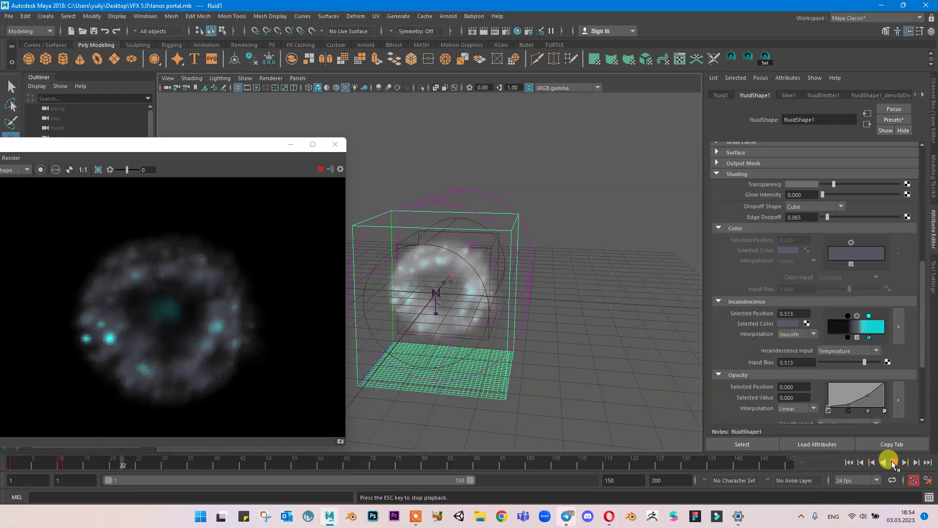
pyautogui.click(894, 462)
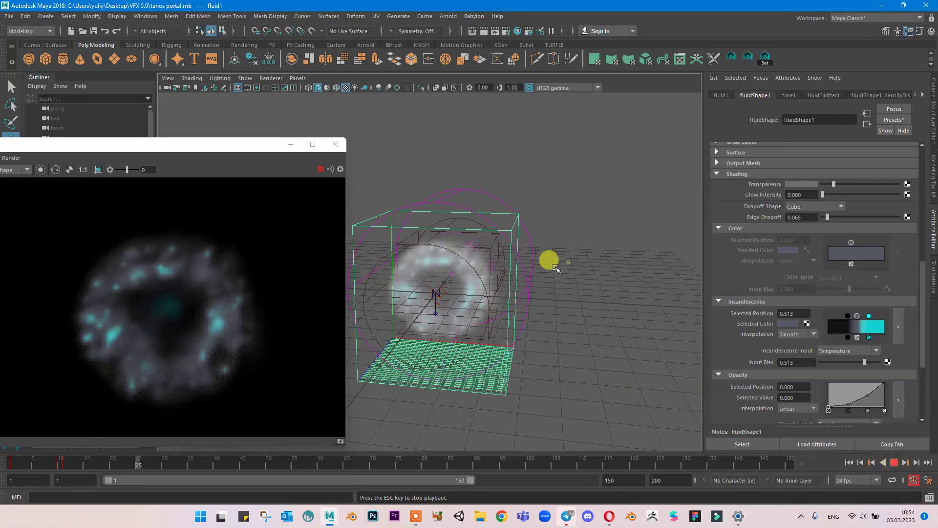
# Set the fluid's Edge Dropoff to 0.175 and raise its Transparency slightly.
pyautogui.moveTo(512, 269)
pyautogui.keyDown('alt'); pyautogui.mouseDown()
pyautogui.moveTo(503, 269)
pyautogui.moveTo(543, 271)
pyautogui.moveTo(557, 251)
pyautogui.moveTo(509, 271)
pyautogui.mouseUp(); pyautogui.keyUp('alt')
pyautogui.keyDown('alt'); pyautogui.moveTo(508, 270); pyautogui.dragTo(518, 280, button='right'); pyautogui.keyUp('alt')
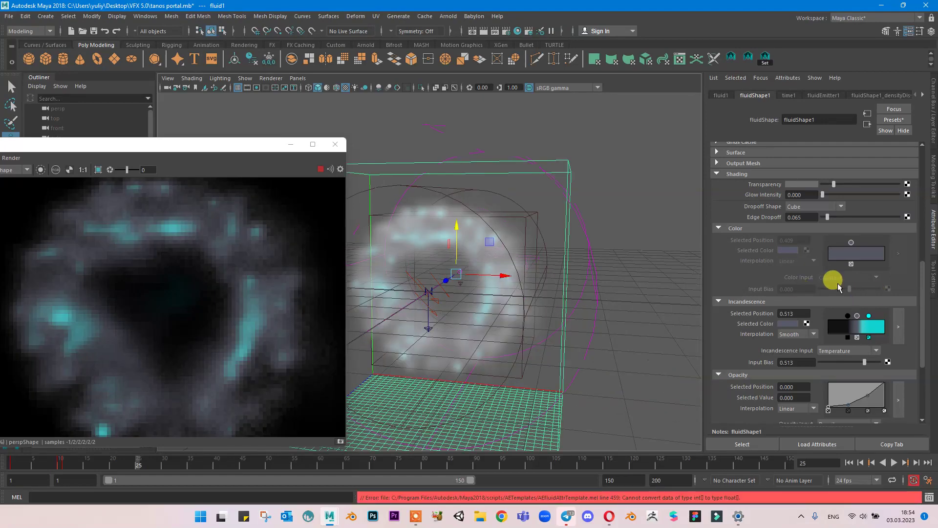
pyautogui.scroll(3, 836, 281)
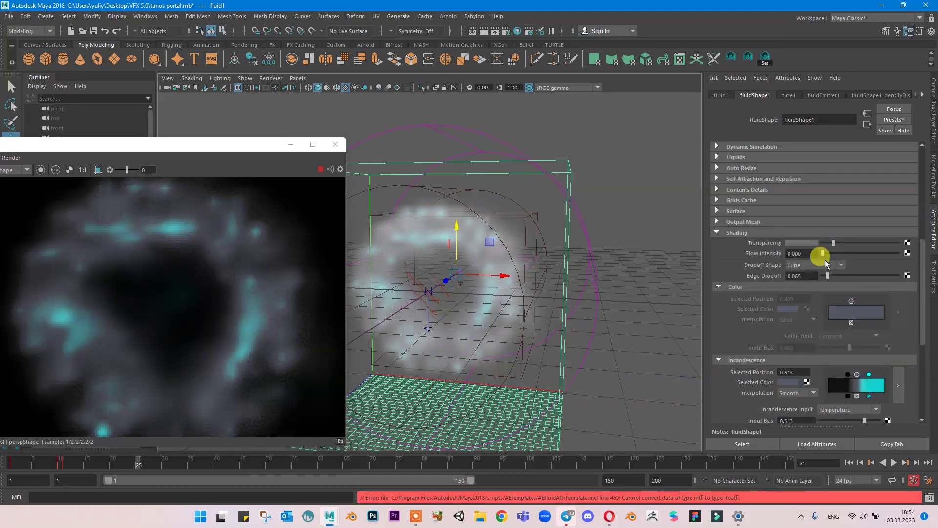
pyautogui.moveTo(826, 278); pyautogui.dragTo(838, 277)
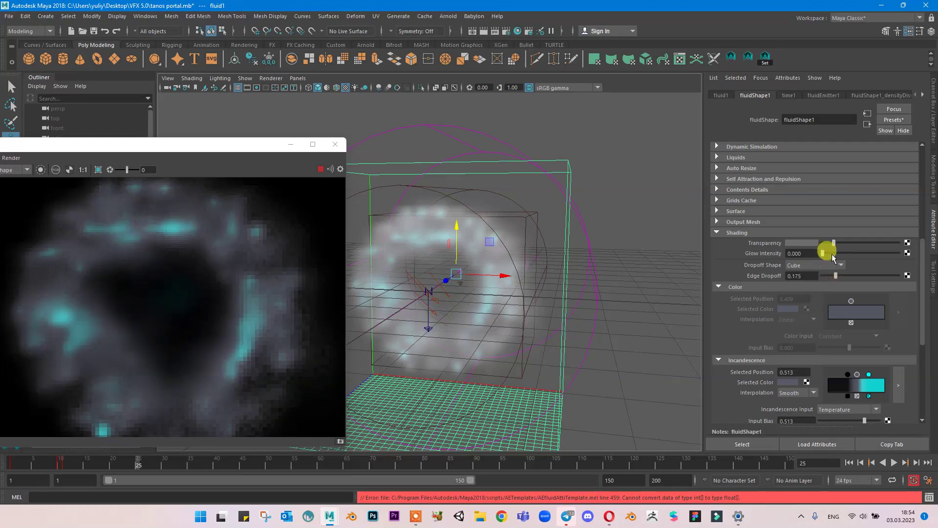
pyautogui.moveTo(839, 245); pyautogui.dragTo(834, 242)
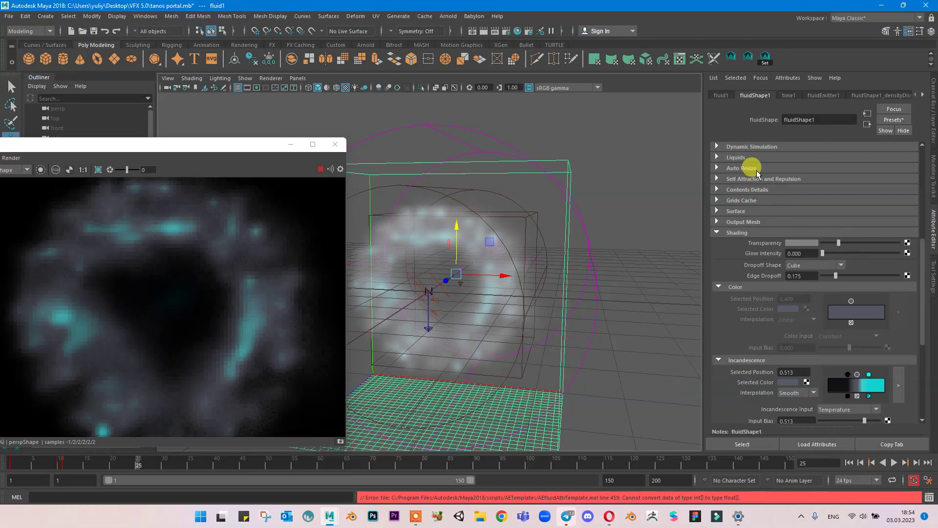
# Expand the fluid's Turbulence, Velocity and Density contents details and set the Density Scale to 0.
pyautogui.click(756, 191)
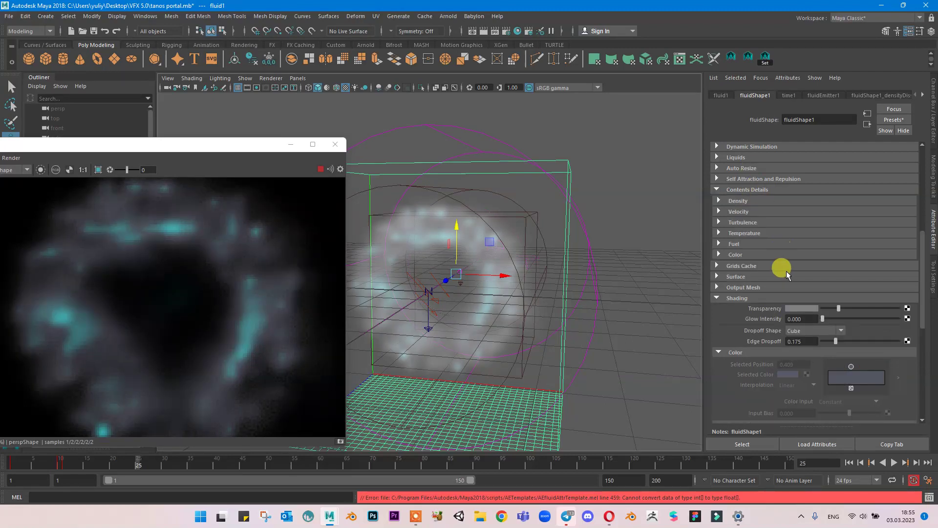
pyautogui.click(748, 219)
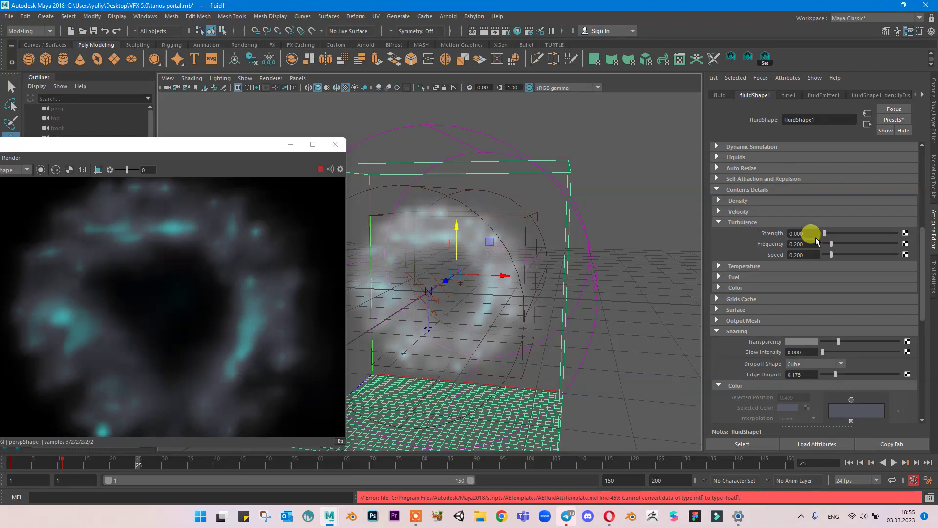
pyautogui.click(761, 212)
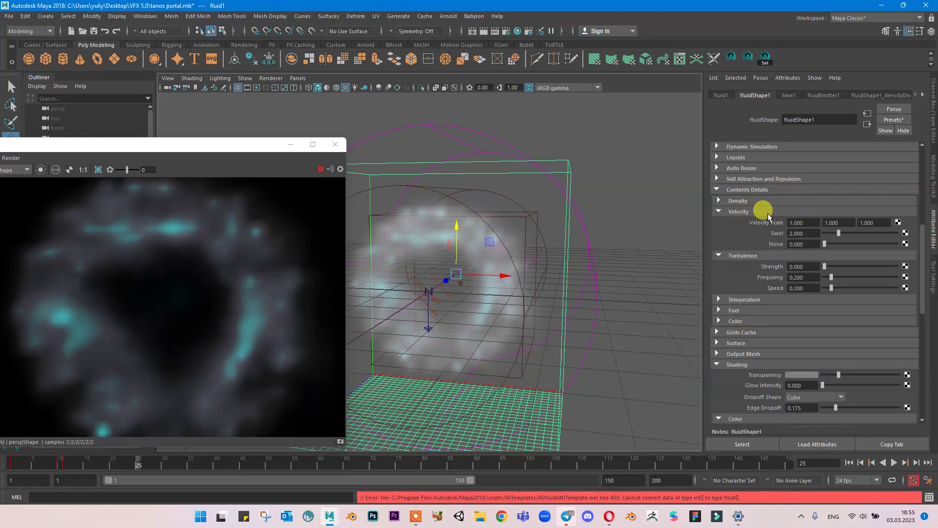
pyautogui.click(766, 201)
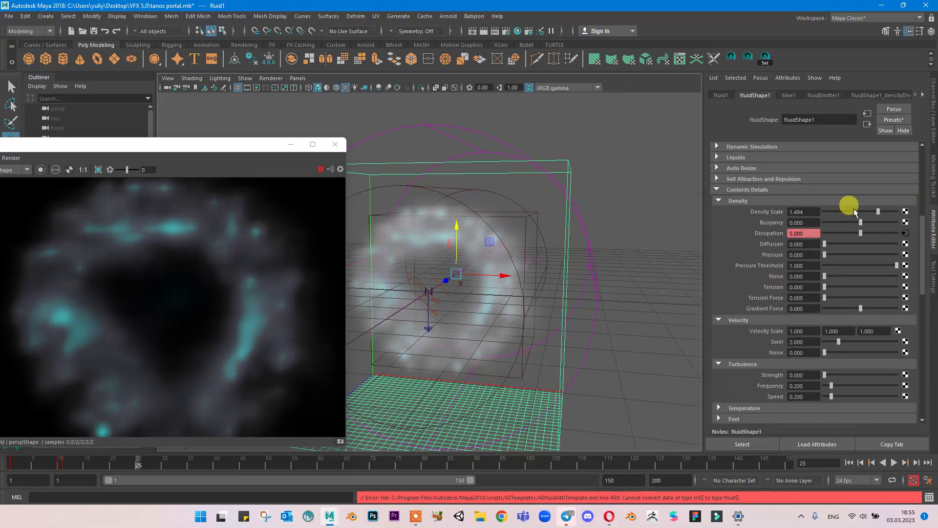
pyautogui.doubleClick(808, 211)
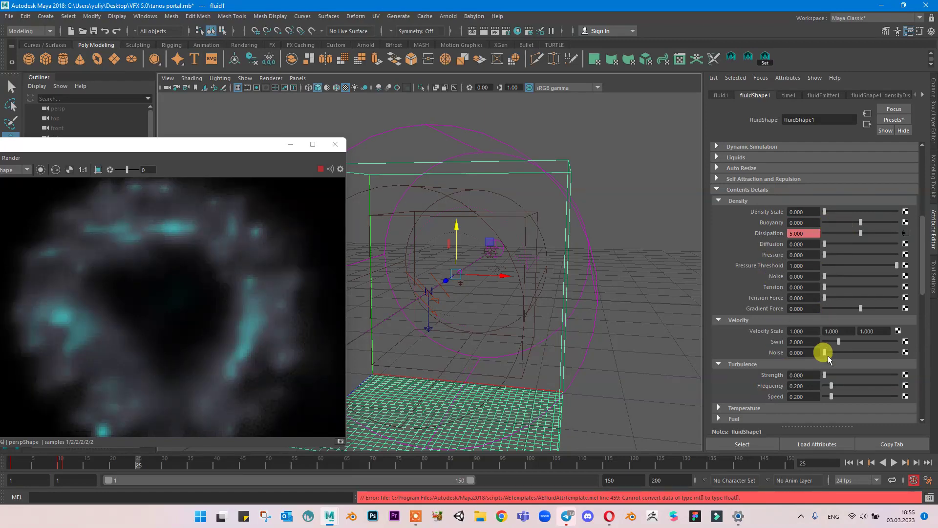
# Replay the simulation from the first frame to frame 24 and check the fluid render from the side.
pyautogui.click(850, 462)
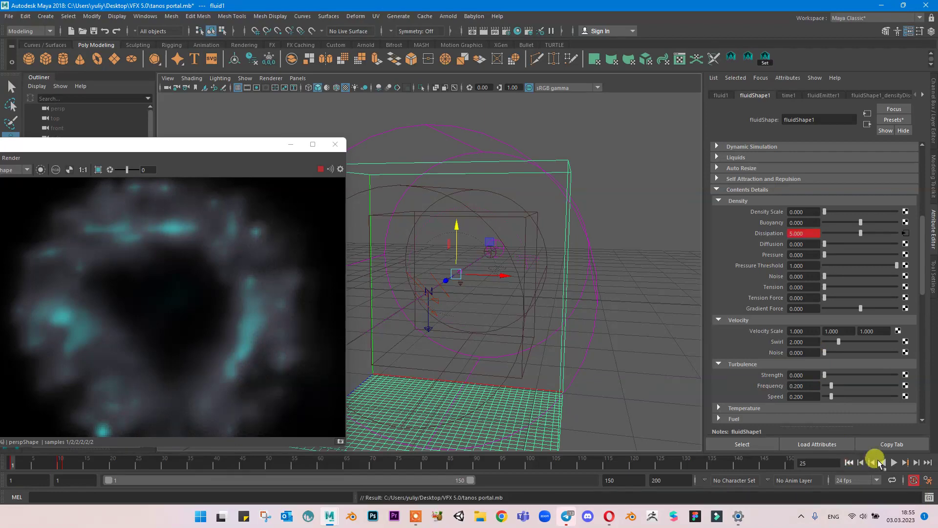
pyautogui.click(894, 463)
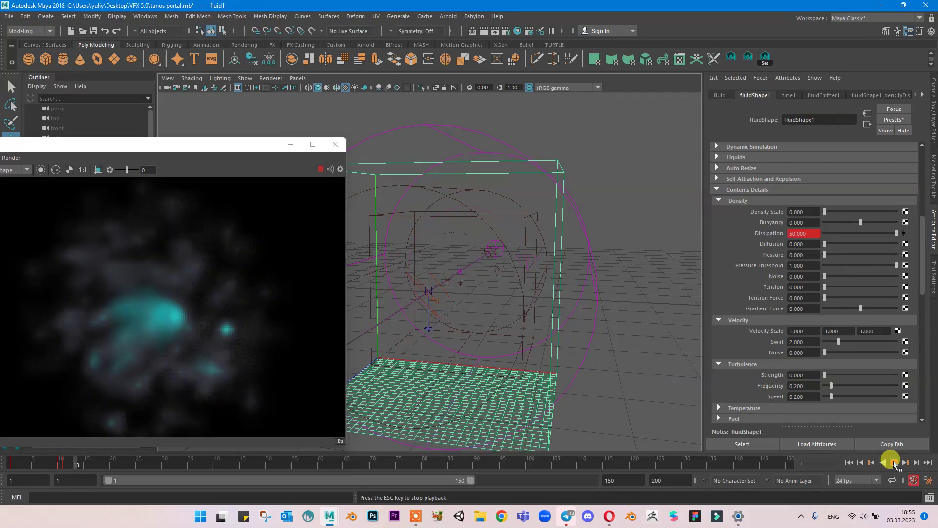
pyautogui.click(894, 463)
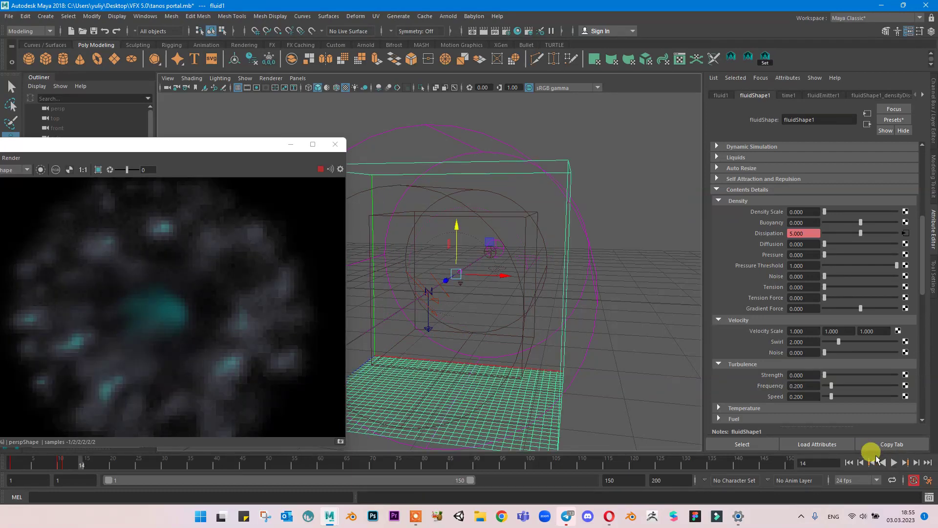
pyautogui.click(894, 463)
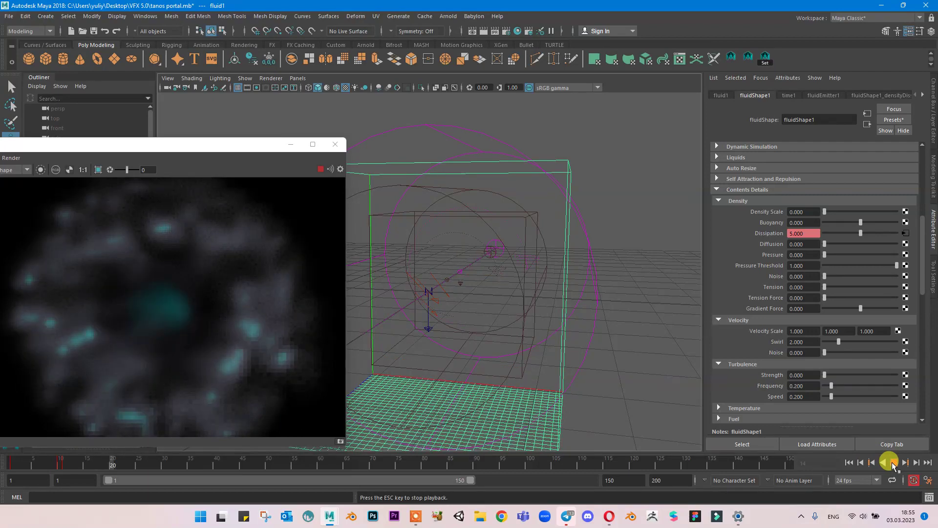
pyautogui.click(894, 463)
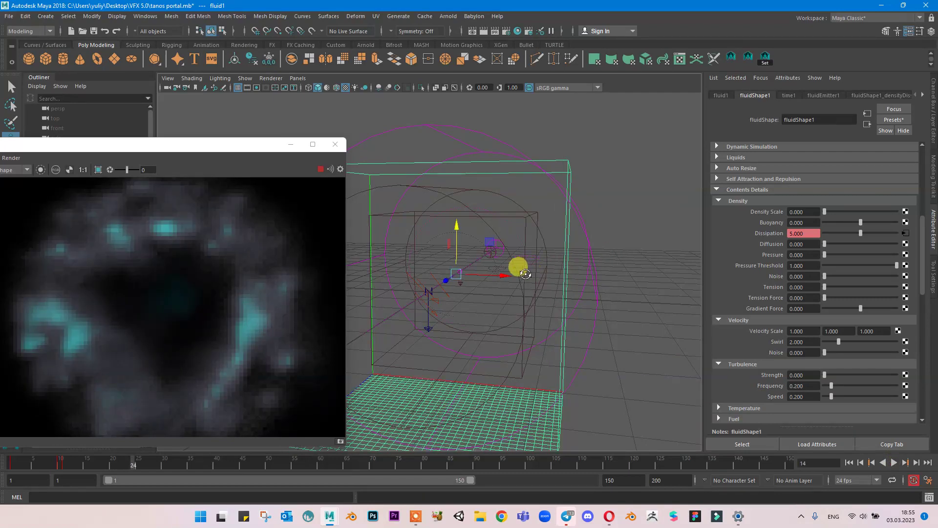
pyautogui.keyDown('alt'); pyautogui.moveTo(526, 274); pyautogui.dragTo(645, 262); pyautogui.keyUp('alt')
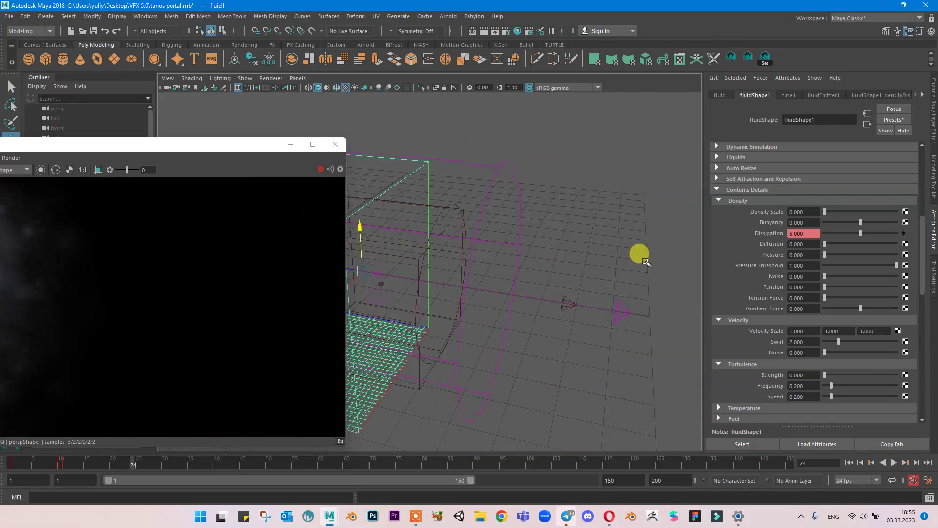
# Stop the Arnold render and set the nParticle Lifespan to 0.2 and Lifespan Random to 0.4.
pyautogui.moveTo(243, 142); pyautogui.dragTo(293, 131)
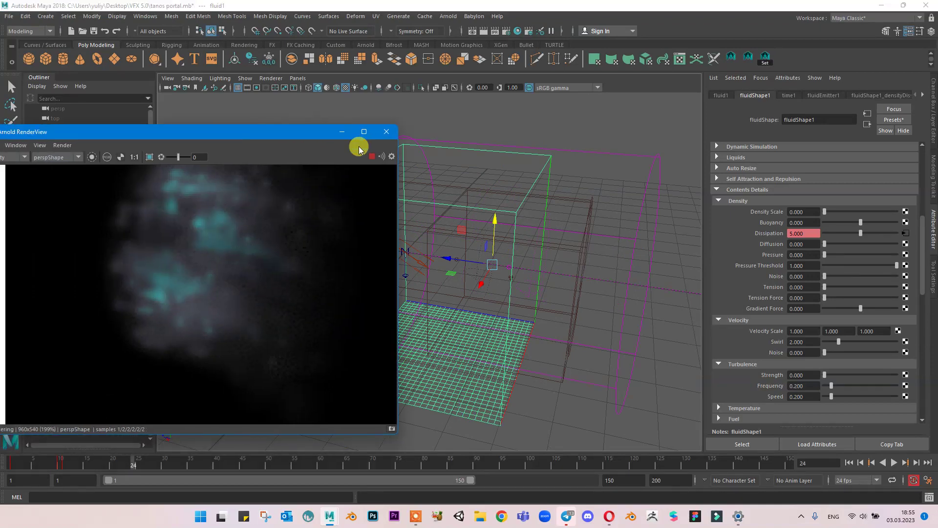
pyautogui.click(372, 156)
pyautogui.click(342, 132)
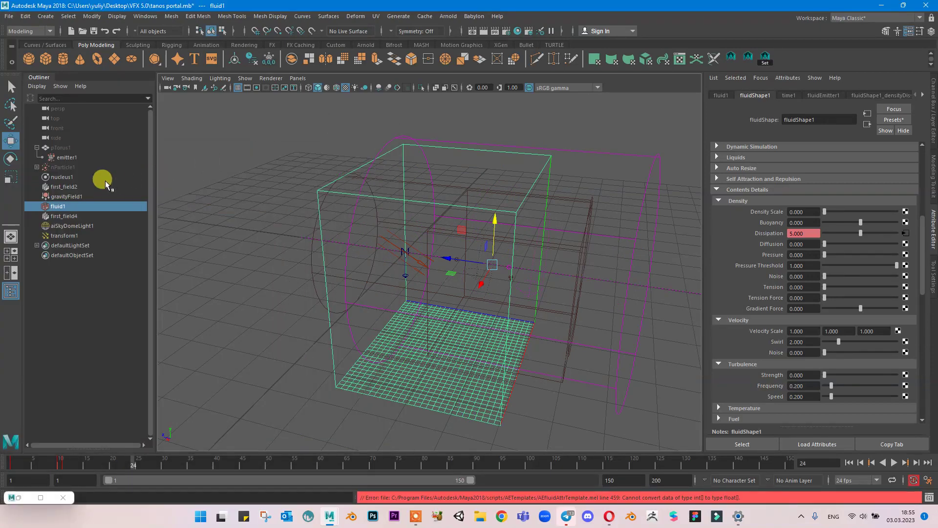
pyautogui.click(95, 157)
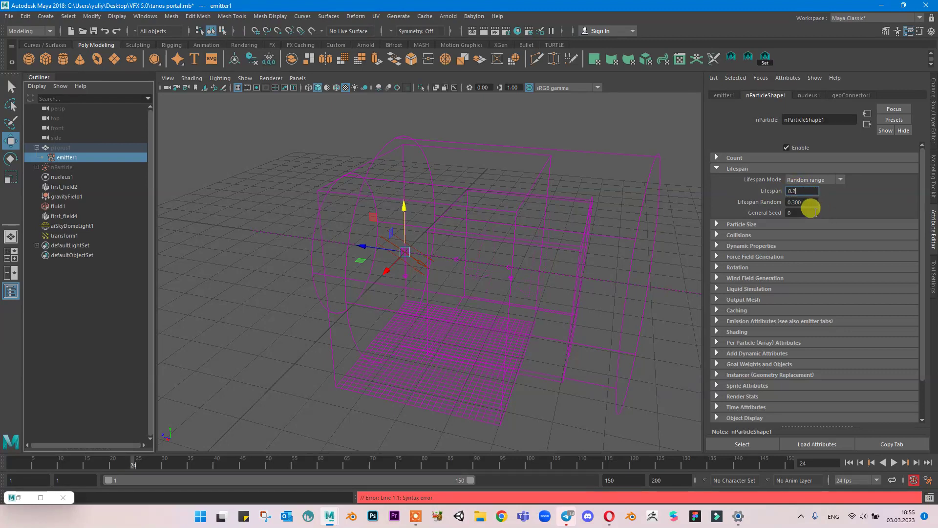
pyautogui.write('0.2')
pyautogui.click(795, 202)
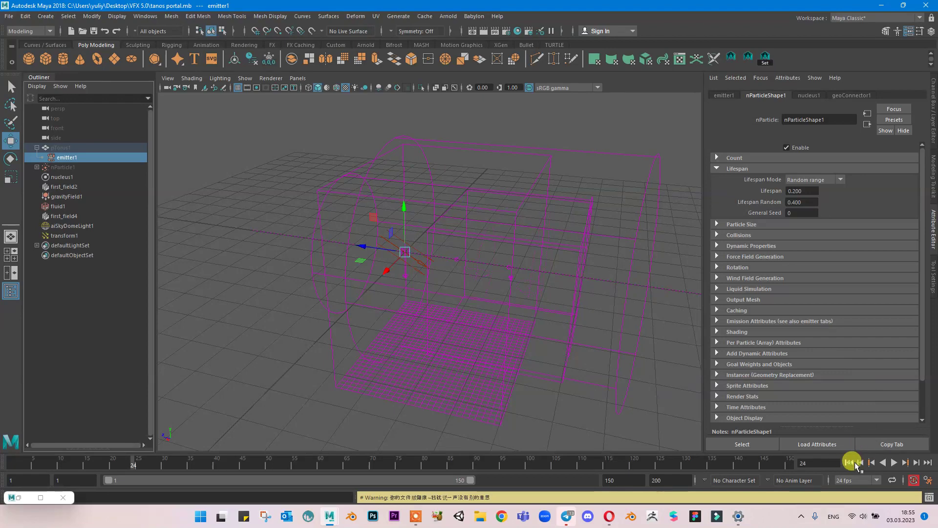
# Play the simulation to frame 40, select fluid1 and bring back the Arnold render view.
pyautogui.click(894, 463)
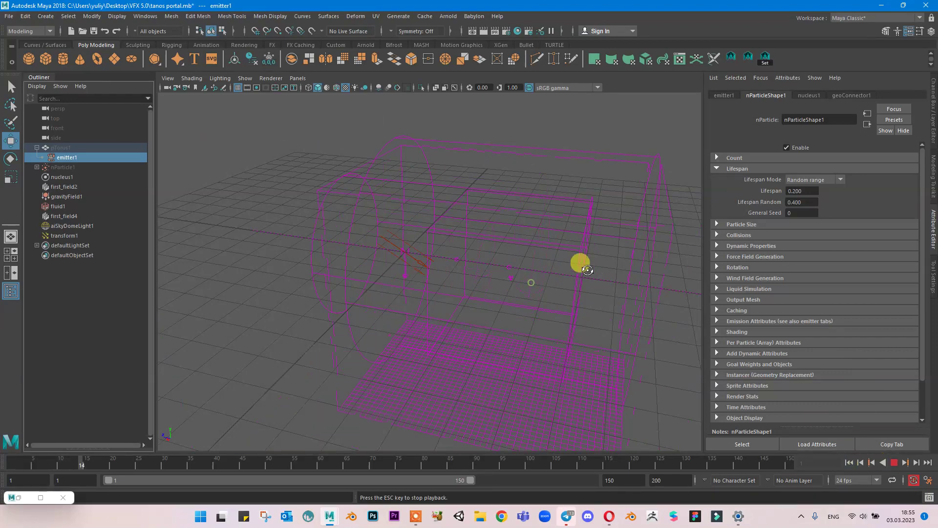
pyautogui.moveTo(580, 264)
pyautogui.keyDown('alt'); pyautogui.mouseDown()
pyautogui.moveTo(618, 263)
pyautogui.moveTo(597, 269)
pyautogui.mouseUp(); pyautogui.keyUp('alt')
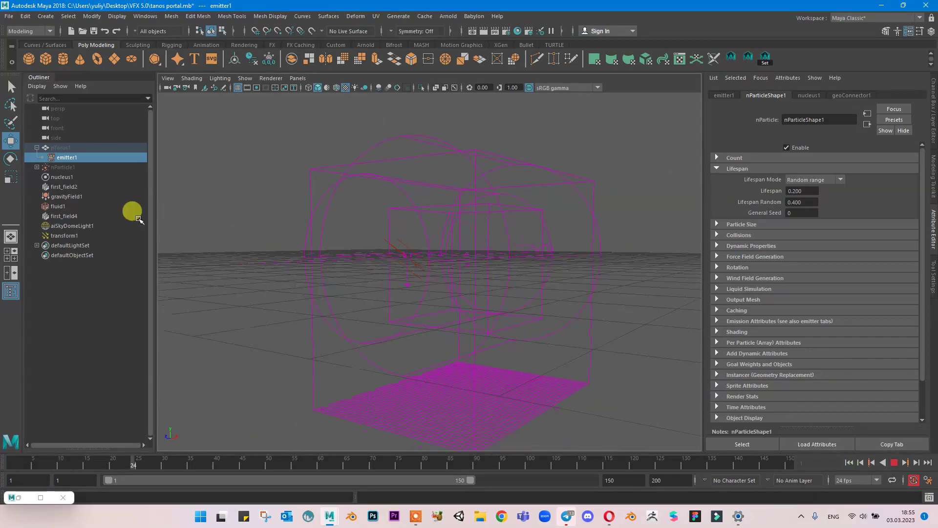
pyautogui.click(85, 205)
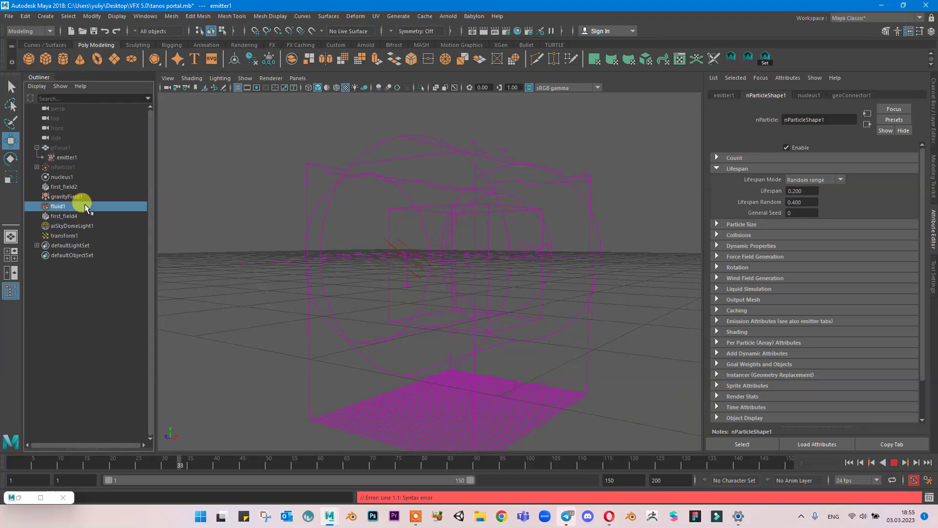
pyautogui.click(894, 462)
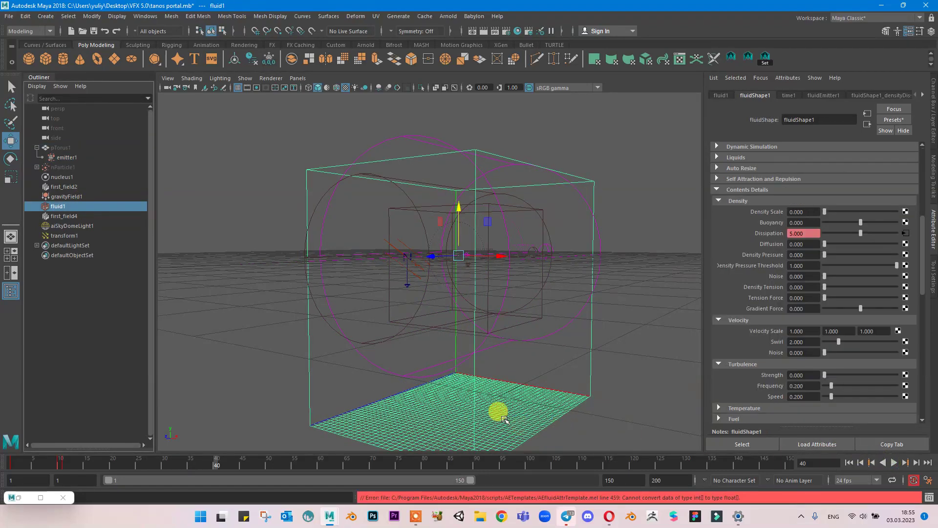
pyautogui.click(22, 500)
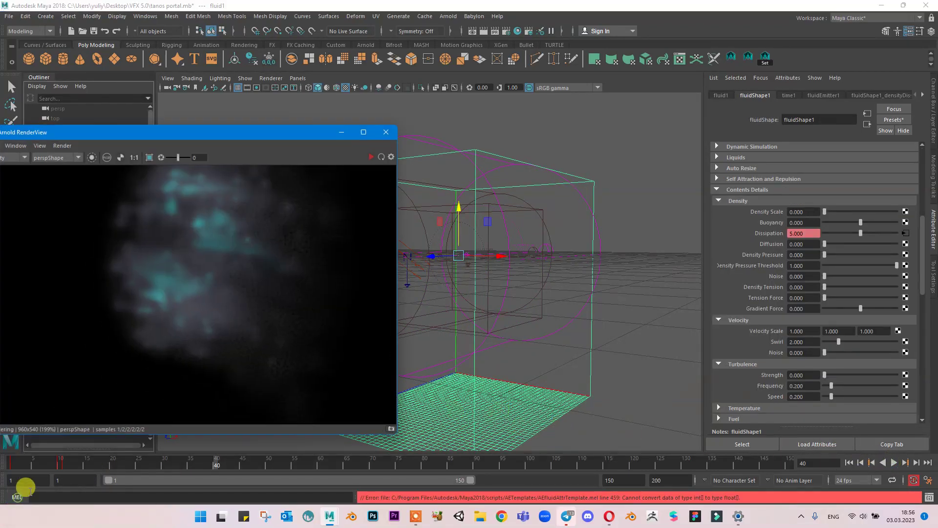
# Check the Display attributes of fluid1's transform and save the scene.
pyautogui.click(721, 96)
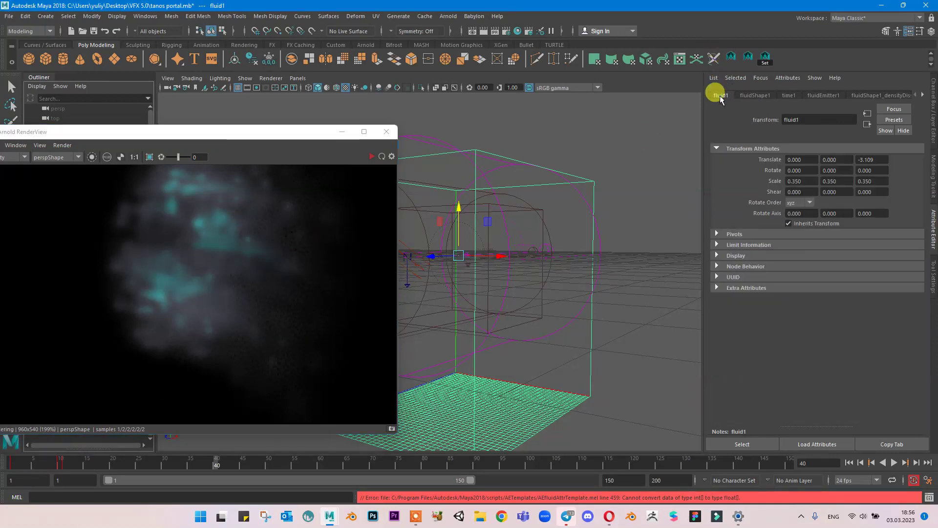
pyautogui.click(736, 257)
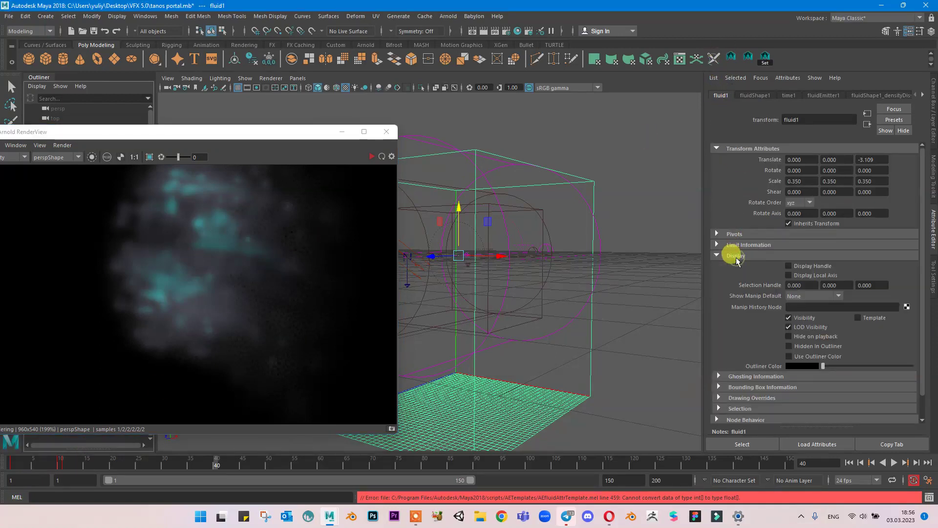
pyautogui.click(736, 256)
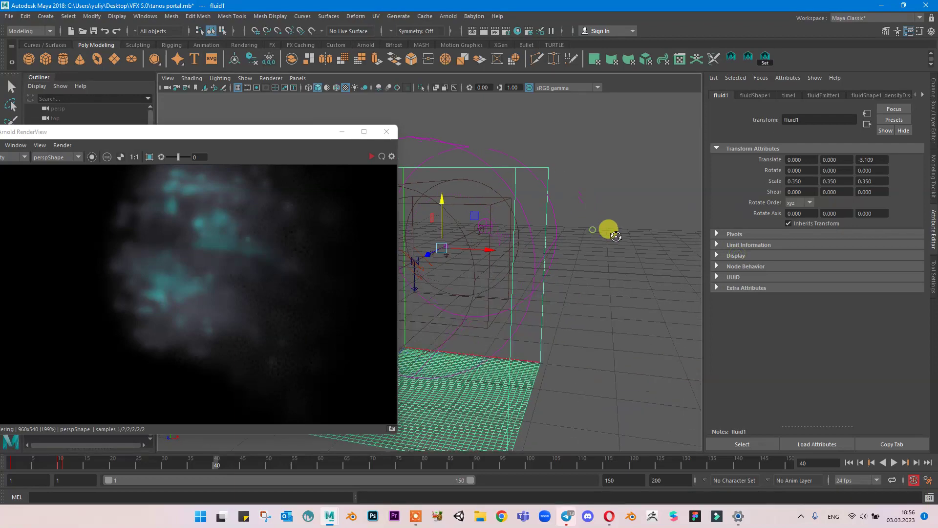
pyautogui.keyDown('alt'); pyautogui.moveTo(523, 227); pyautogui.dragTo(608, 226); pyautogui.keyUp('alt')
pyautogui.hotkey('ctrl', 's')
pyautogui.keyDown('alt'); pyautogui.moveTo(565, 249); pyautogui.dragTo(711, 250); pyautogui.keyUp('alt')
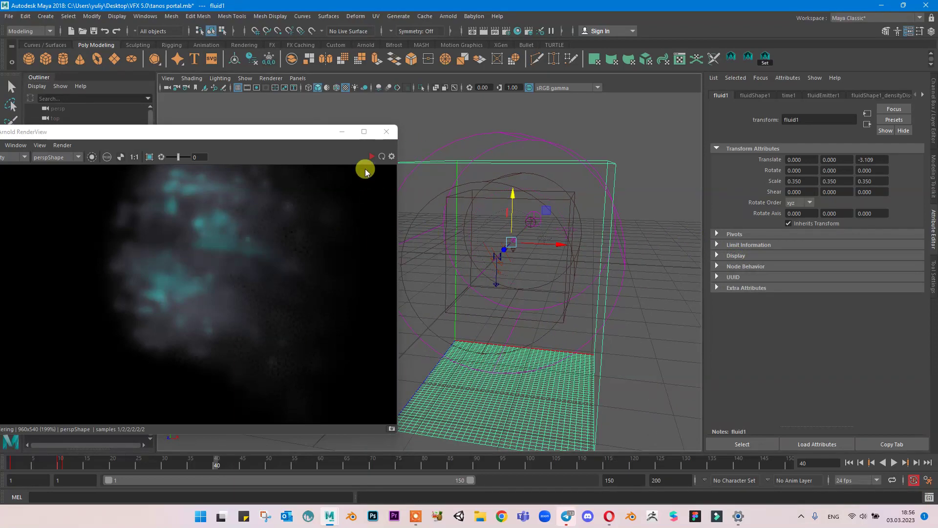
# Render the fluid at frame 40 and examine the portal from several angles.
pyautogui.click(343, 227)
pyautogui.keyDown('alt'); pyautogui.moveTo(624, 255); pyautogui.dragTo(643, 242); pyautogui.keyUp('alt')
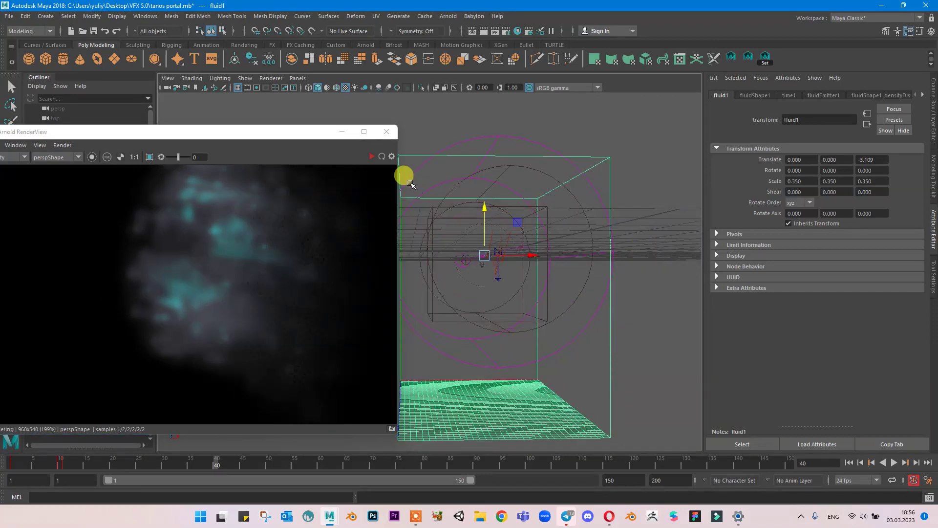
pyautogui.click(372, 156)
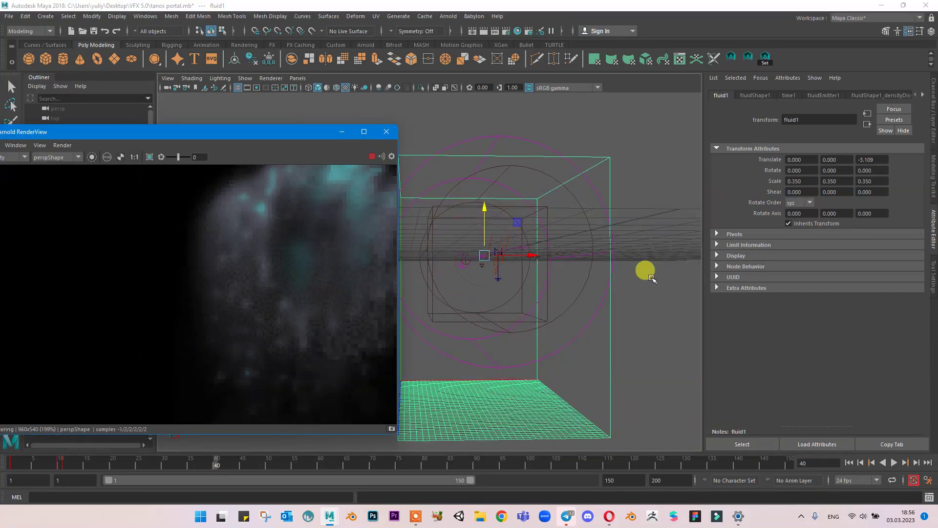
pyautogui.keyDown('alt'); pyautogui.moveTo(635, 274); pyautogui.dragTo(537, 271); pyautogui.keyUp('alt')
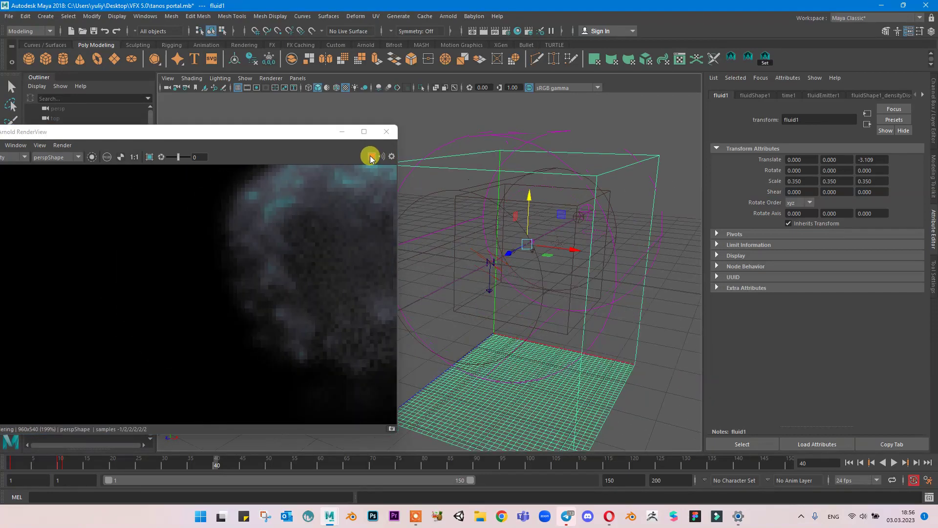
pyautogui.keyDown('alt'); pyautogui.moveTo(514, 273); pyautogui.dragTo(539, 257, button='middle'); pyautogui.keyUp('alt')
pyautogui.keyDown('alt'); pyautogui.moveTo(539, 256); pyautogui.dragTo(565, 229); pyautogui.keyUp('alt')
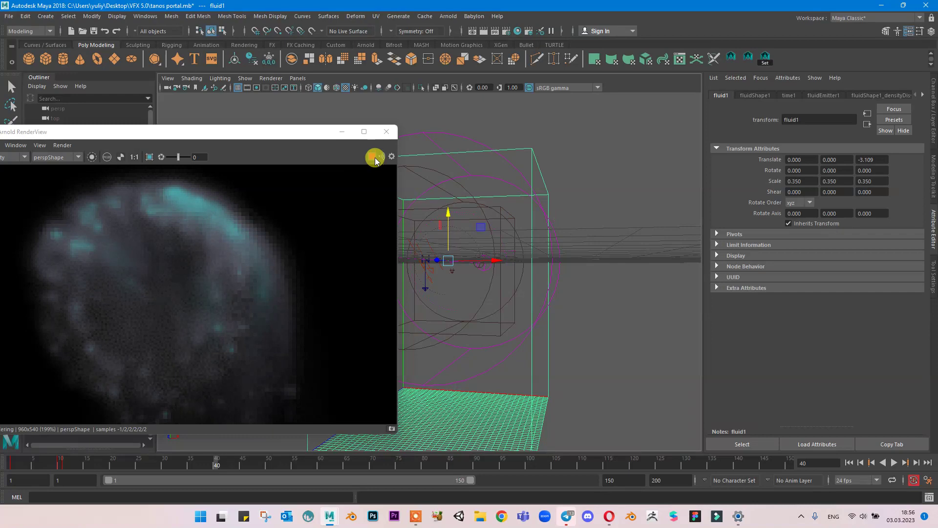
# Return to the first frame, minimize the render view and set the fluid's Base Resolution to 50.
pyautogui.click(849, 462)
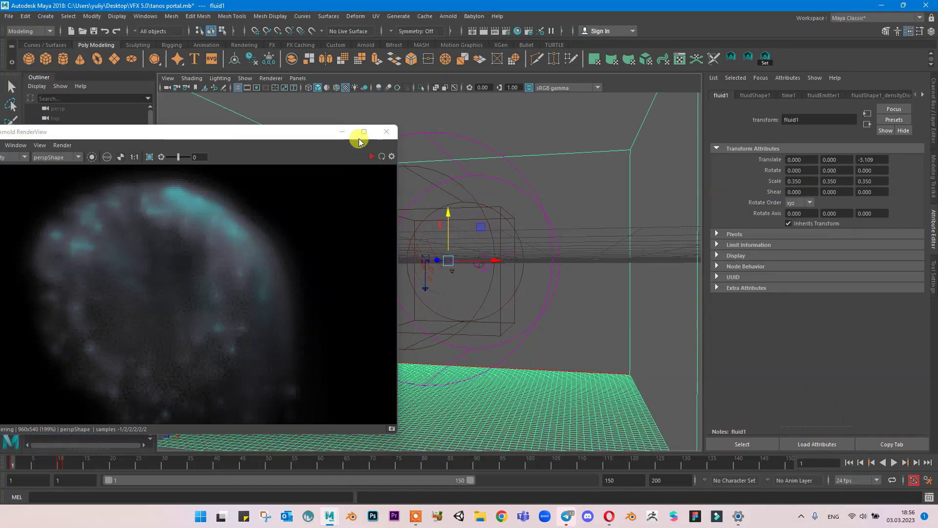
pyautogui.click(342, 132)
pyautogui.keyDown('alt'); pyautogui.moveTo(626, 283); pyautogui.dragTo(602, 293); pyautogui.keyUp('alt')
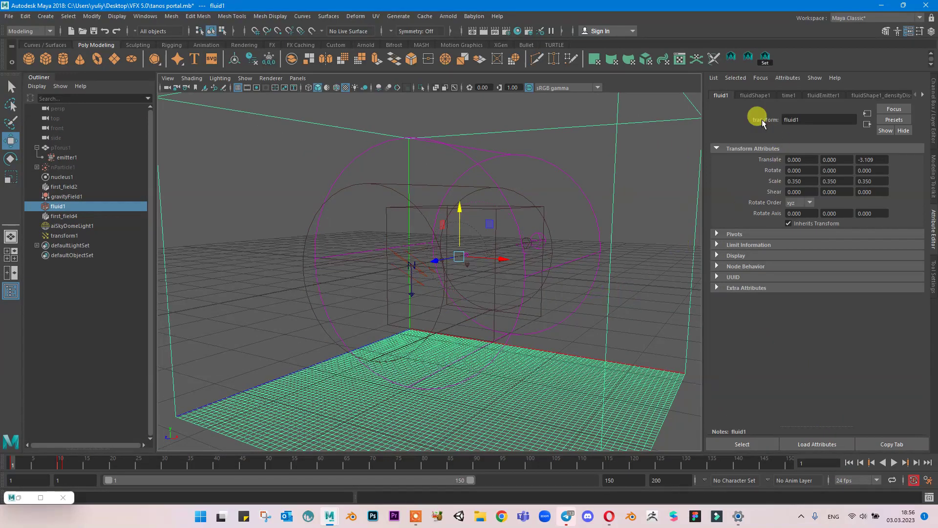
pyautogui.click(756, 95)
pyautogui.scroll(5, 802, 212)
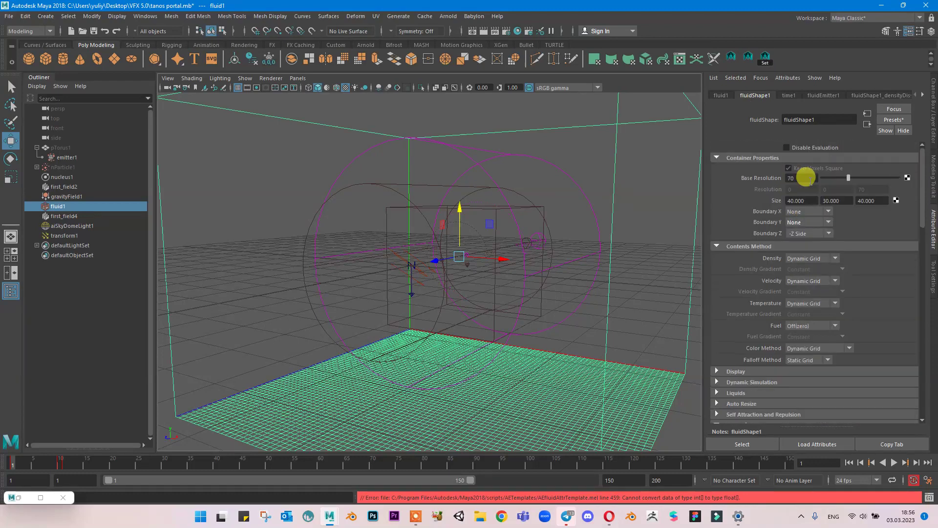
pyautogui.doubleClick(807, 178)
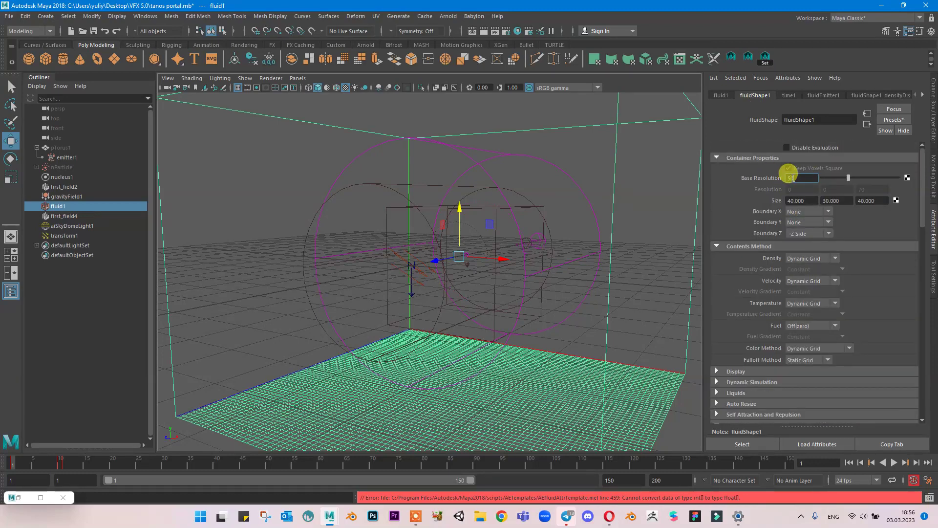
pyautogui.write('50')
pyautogui.press('Return')
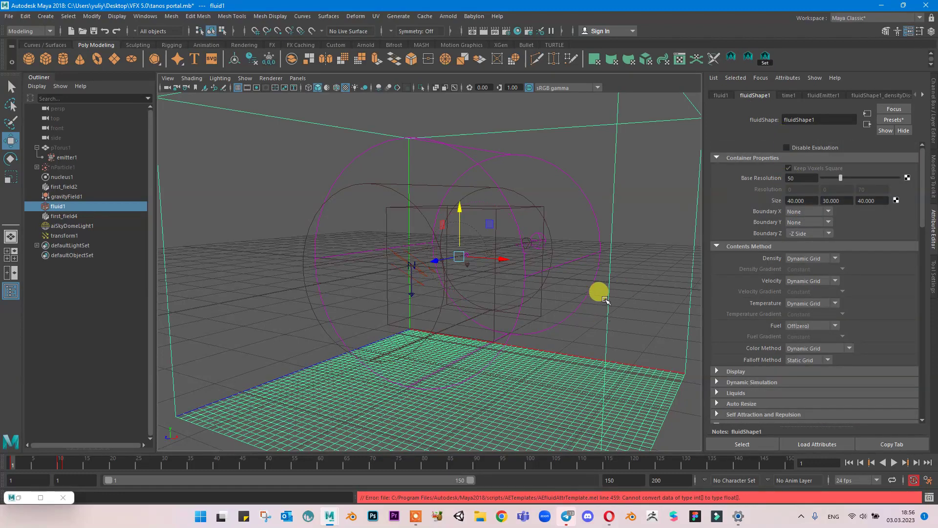
# Replay the simulation to frame 17 and review the fluid's Auto Resize, Dynamic Simulation and Display settings.
pyautogui.click(851, 462)
pyautogui.click(893, 462)
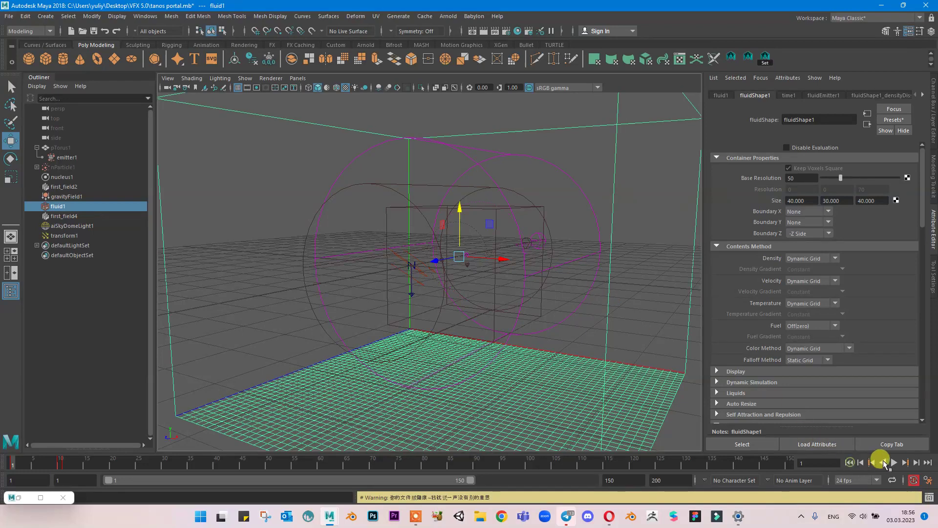
pyautogui.scroll(-3, 775, 318)
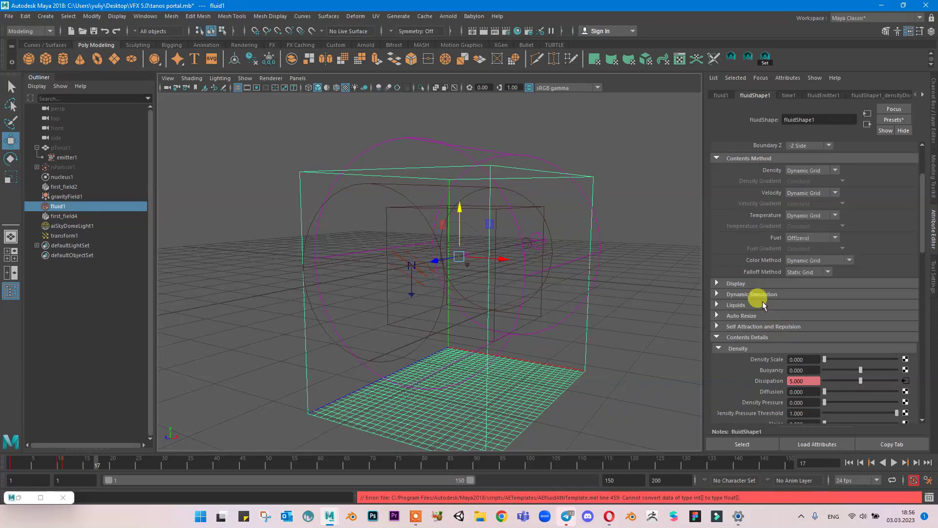
pyautogui.click(760, 315)
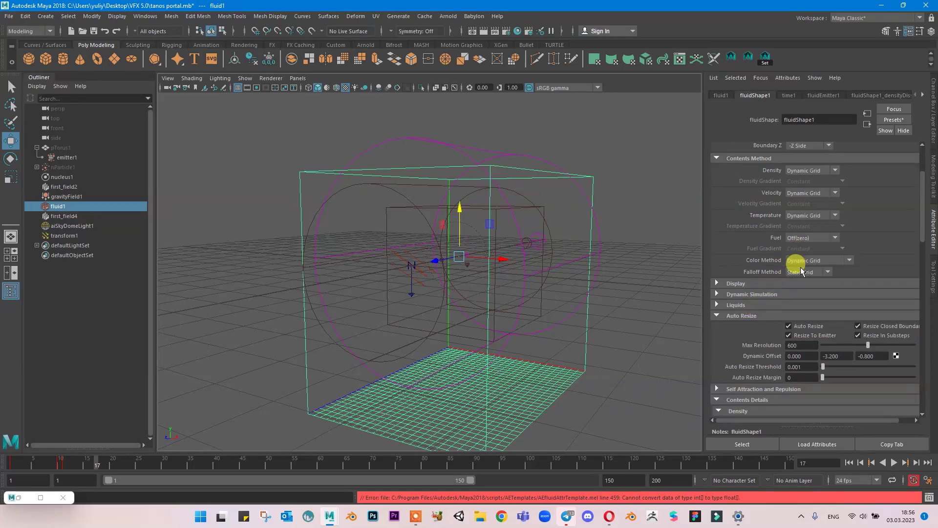
pyautogui.scroll(-3, 797, 266)
pyautogui.click(753, 206)
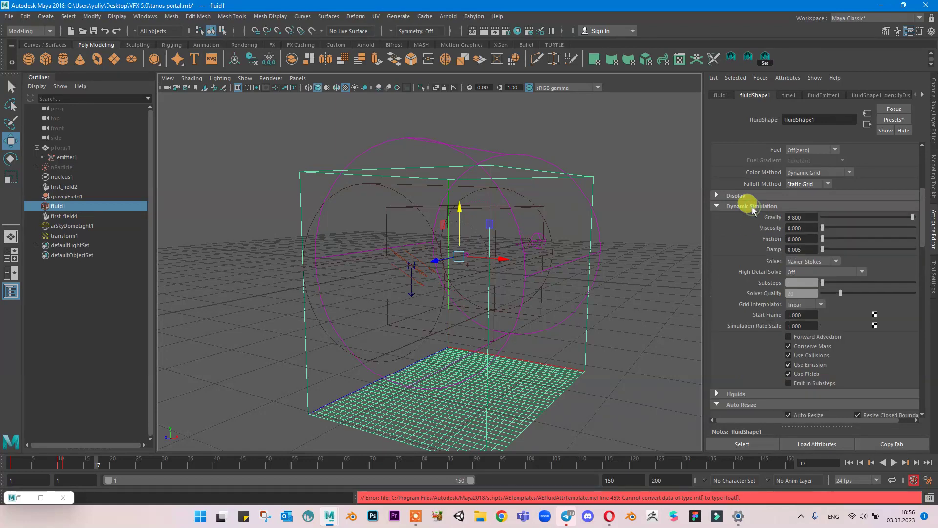
pyautogui.click(740, 195)
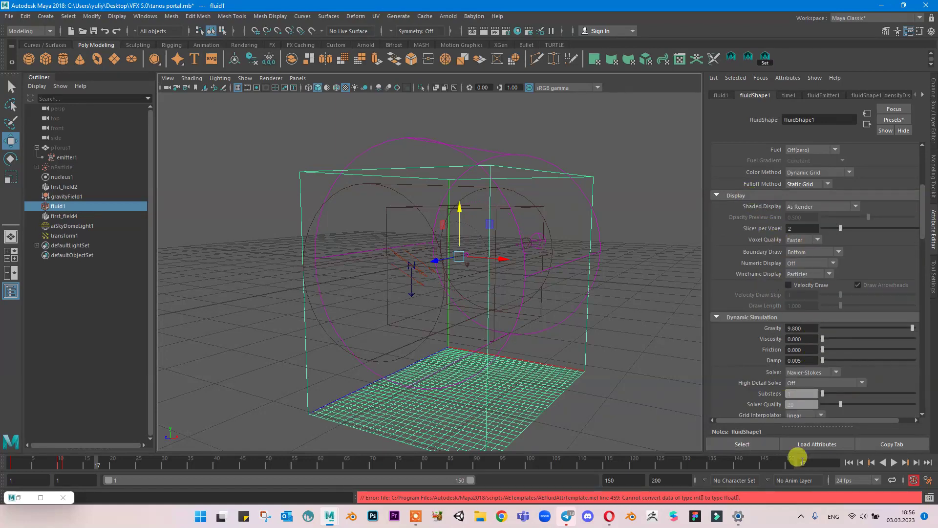
pyautogui.click(803, 518)
pyautogui.click(806, 476)
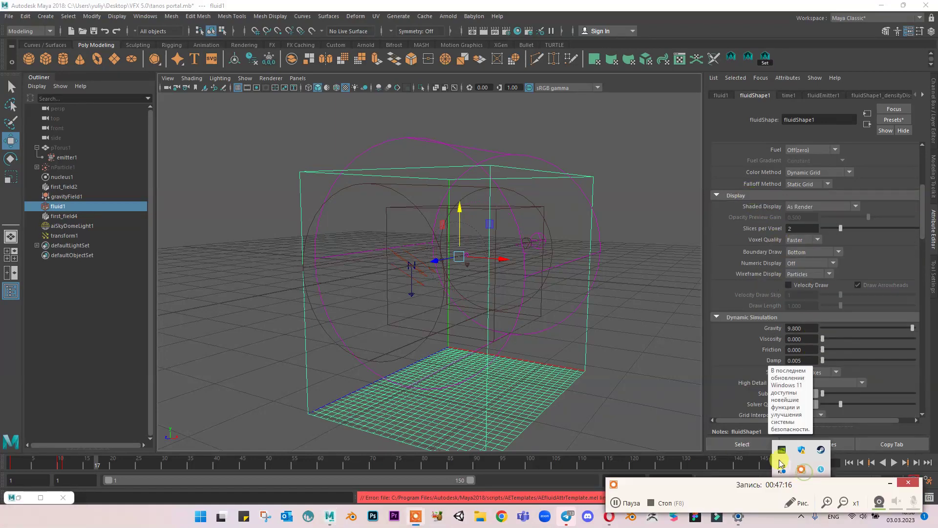